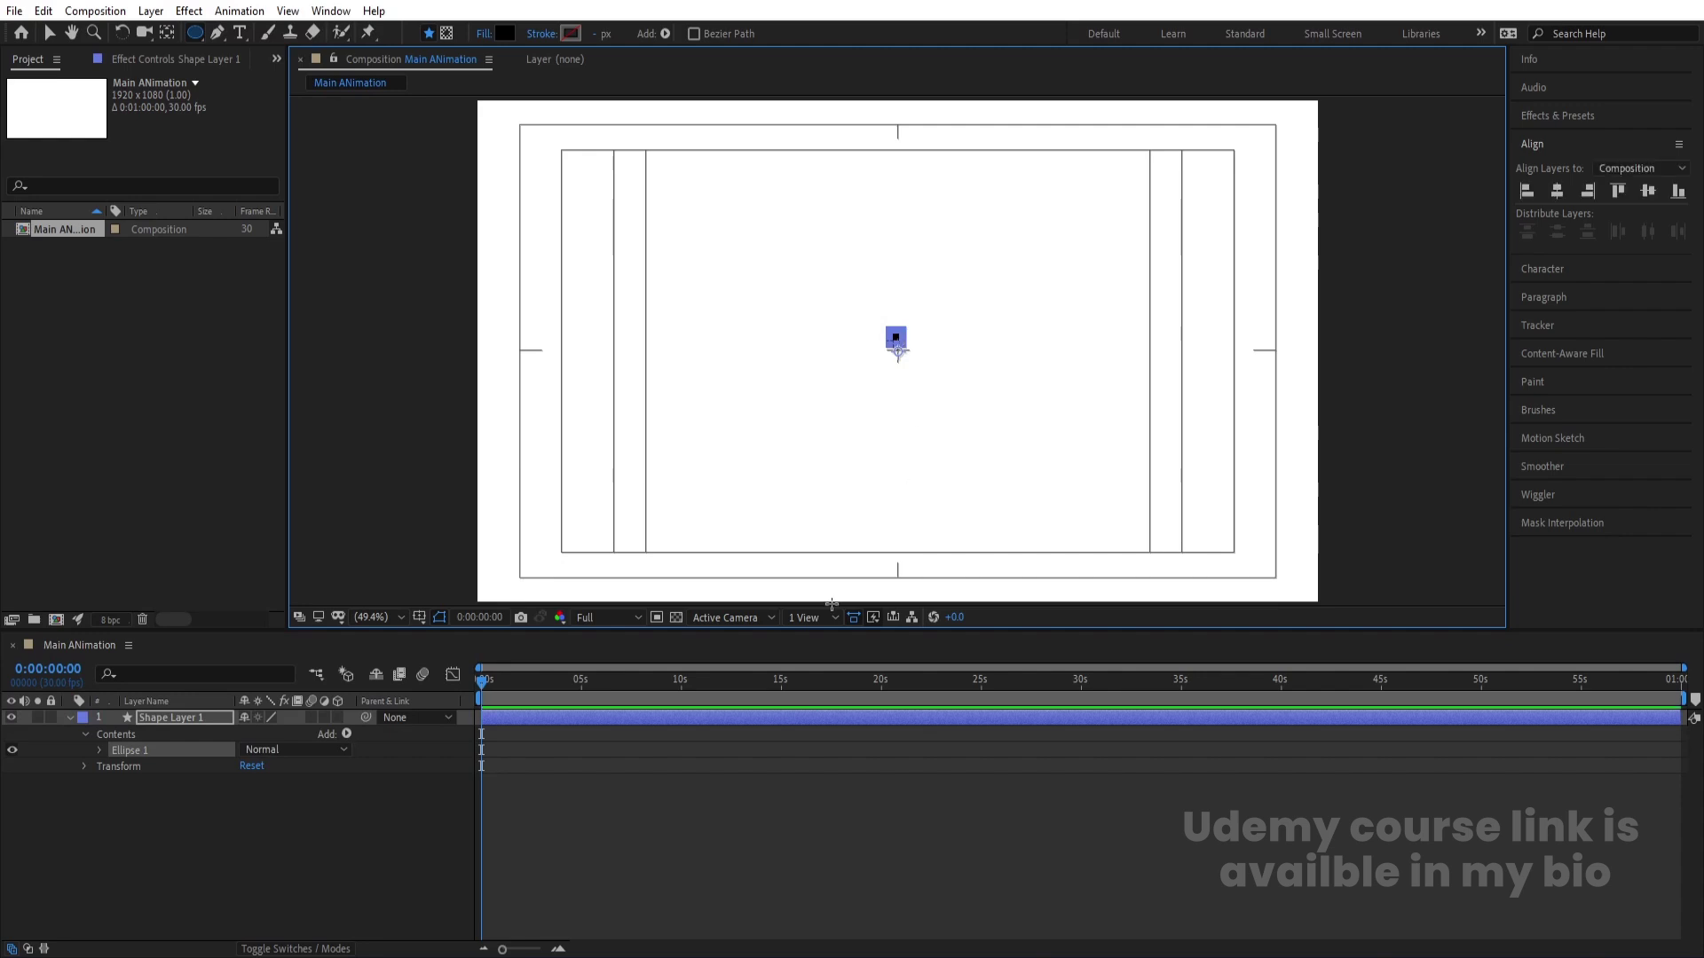
Step: Center the ellipse's shape layer horizontally and vertically in the composition
left_click(275, 793)
left_click(196, 719)
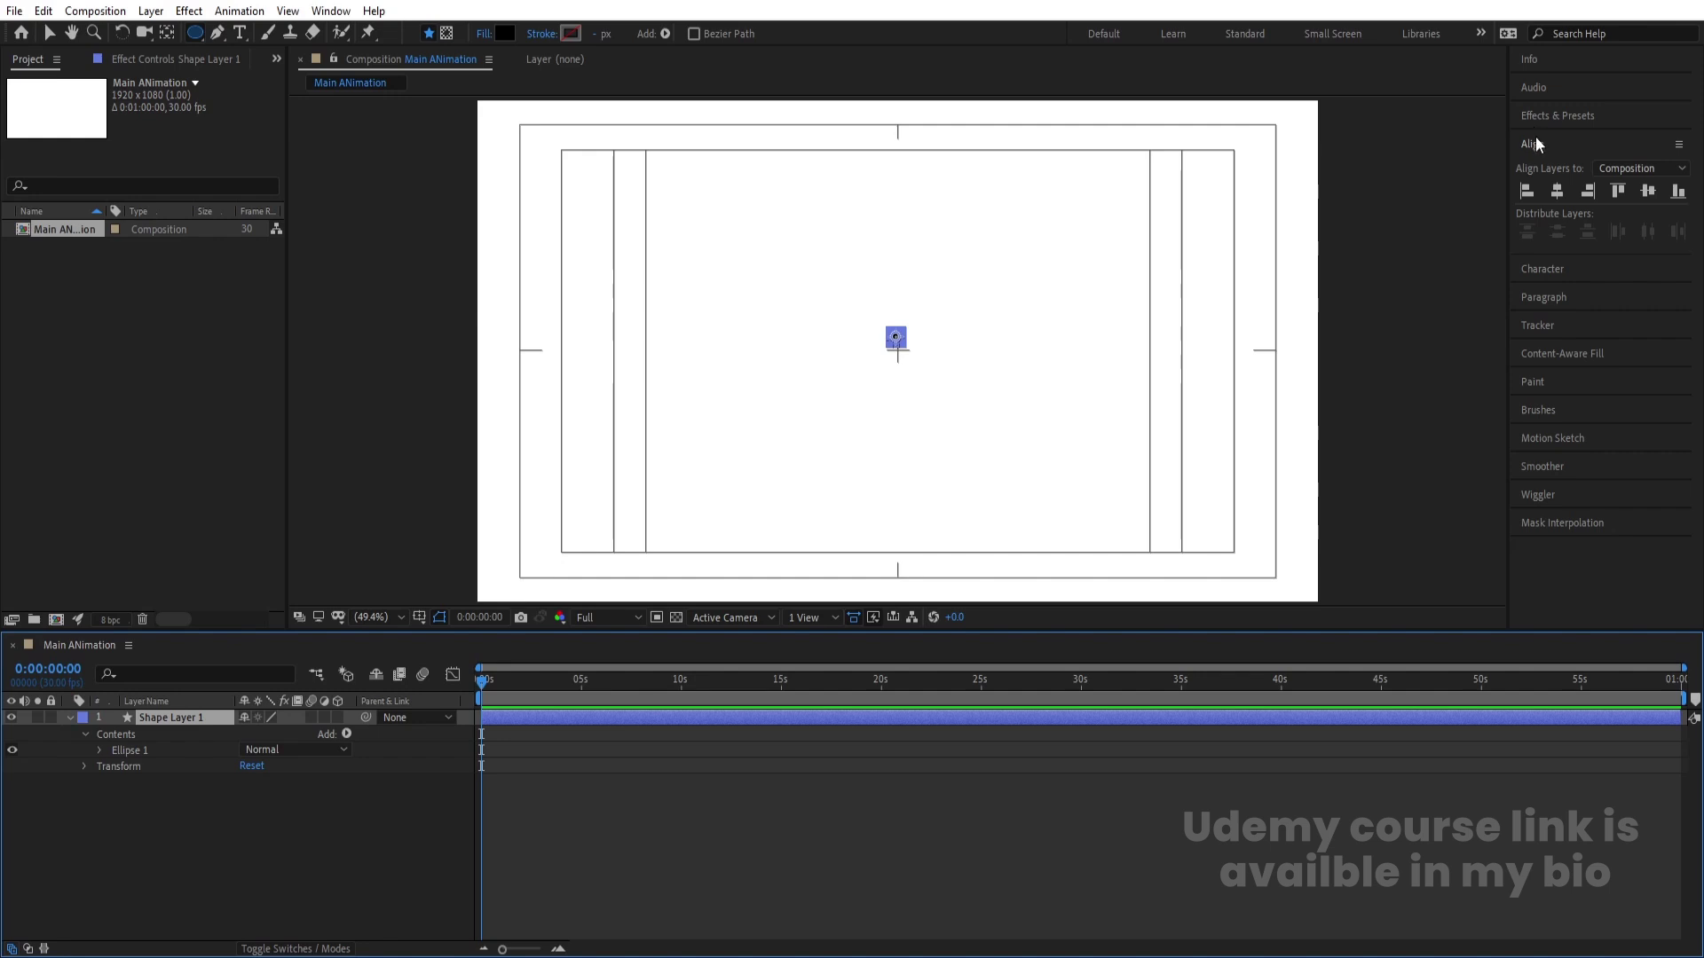
left_click(1560, 191)
left_click(1645, 193)
left_click(104, 870)
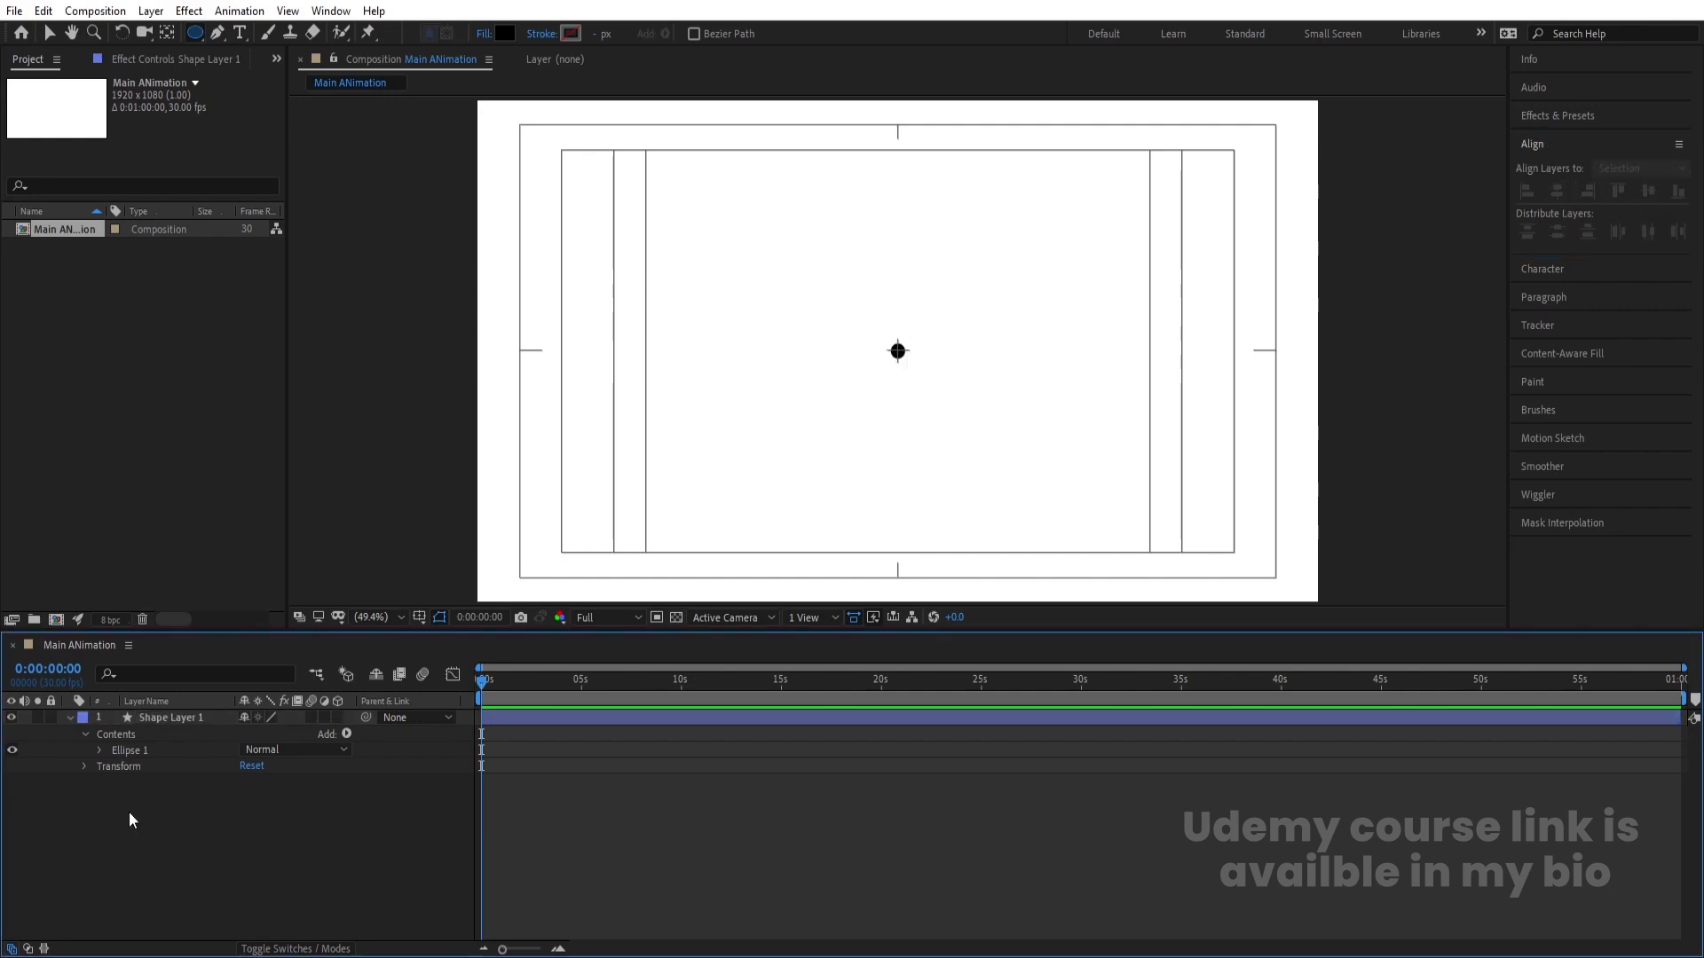
Step: Collapse the ellipse's shape layer and rename it "circle"
left_click(69, 717)
left_click(141, 718)
key("Return")
type("crcile")
key("Return")
key("Return")
type("circle")
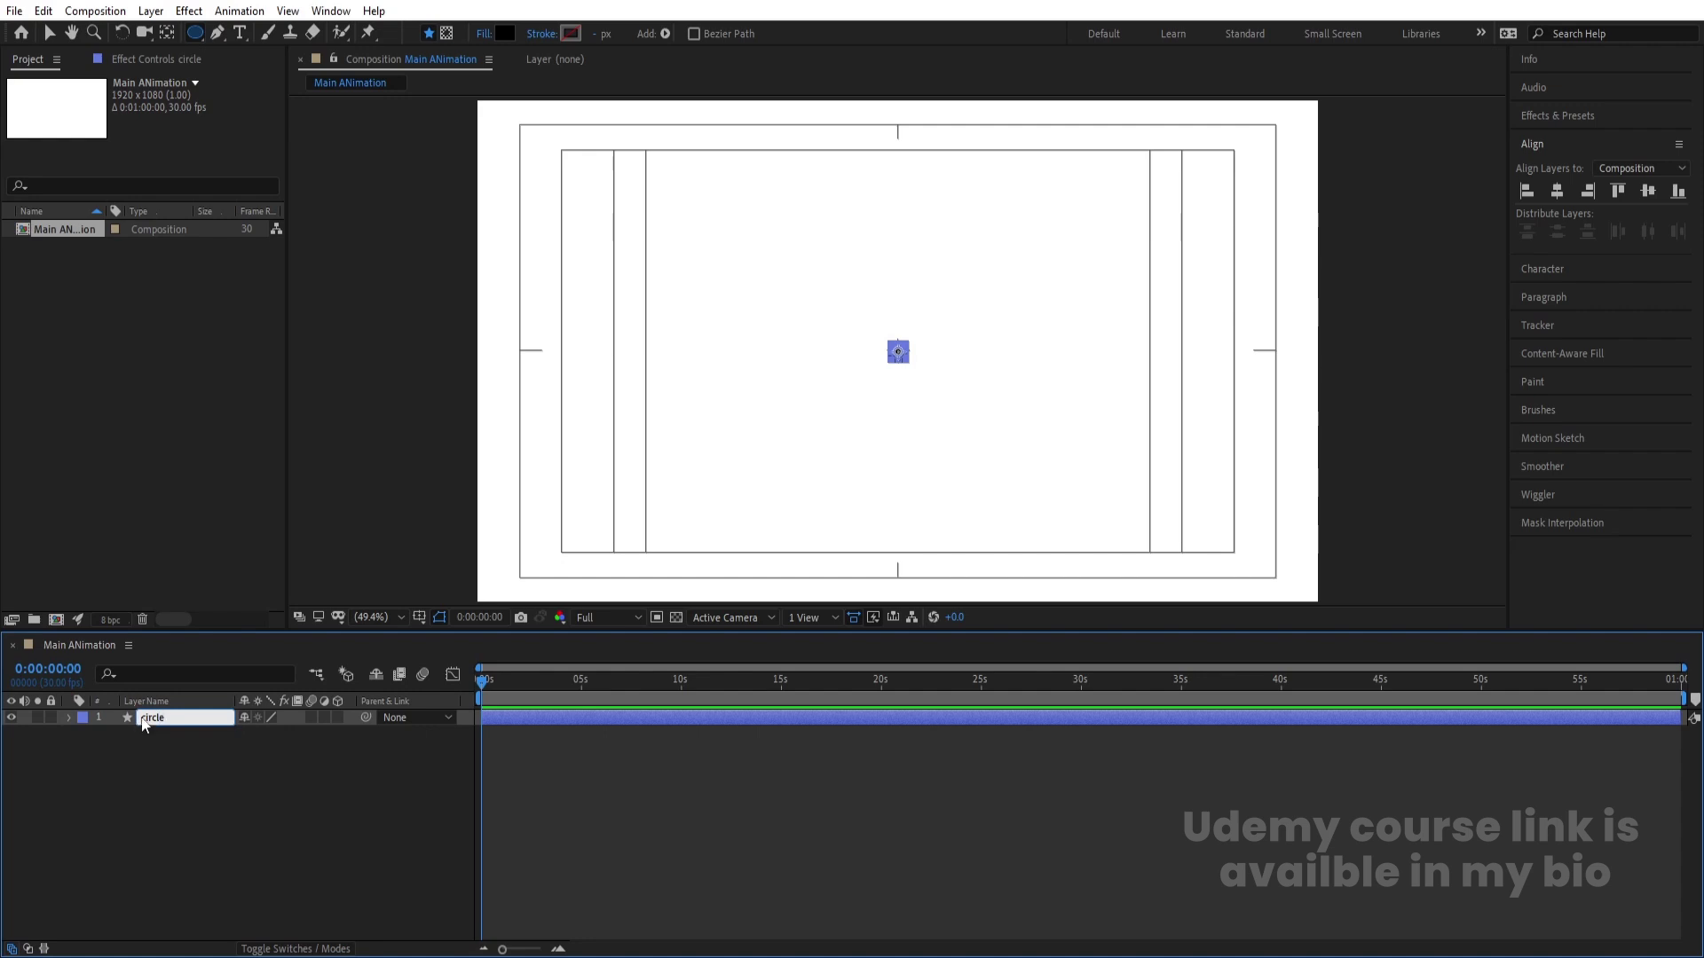
key("Return")
Step: Draw a black square of about 37 by 37 just beside the circle on a new shape layer
left_click(184, 753)
left_click_drag(195, 33, 260, 38)
scroll(974, 370, "up", 4)
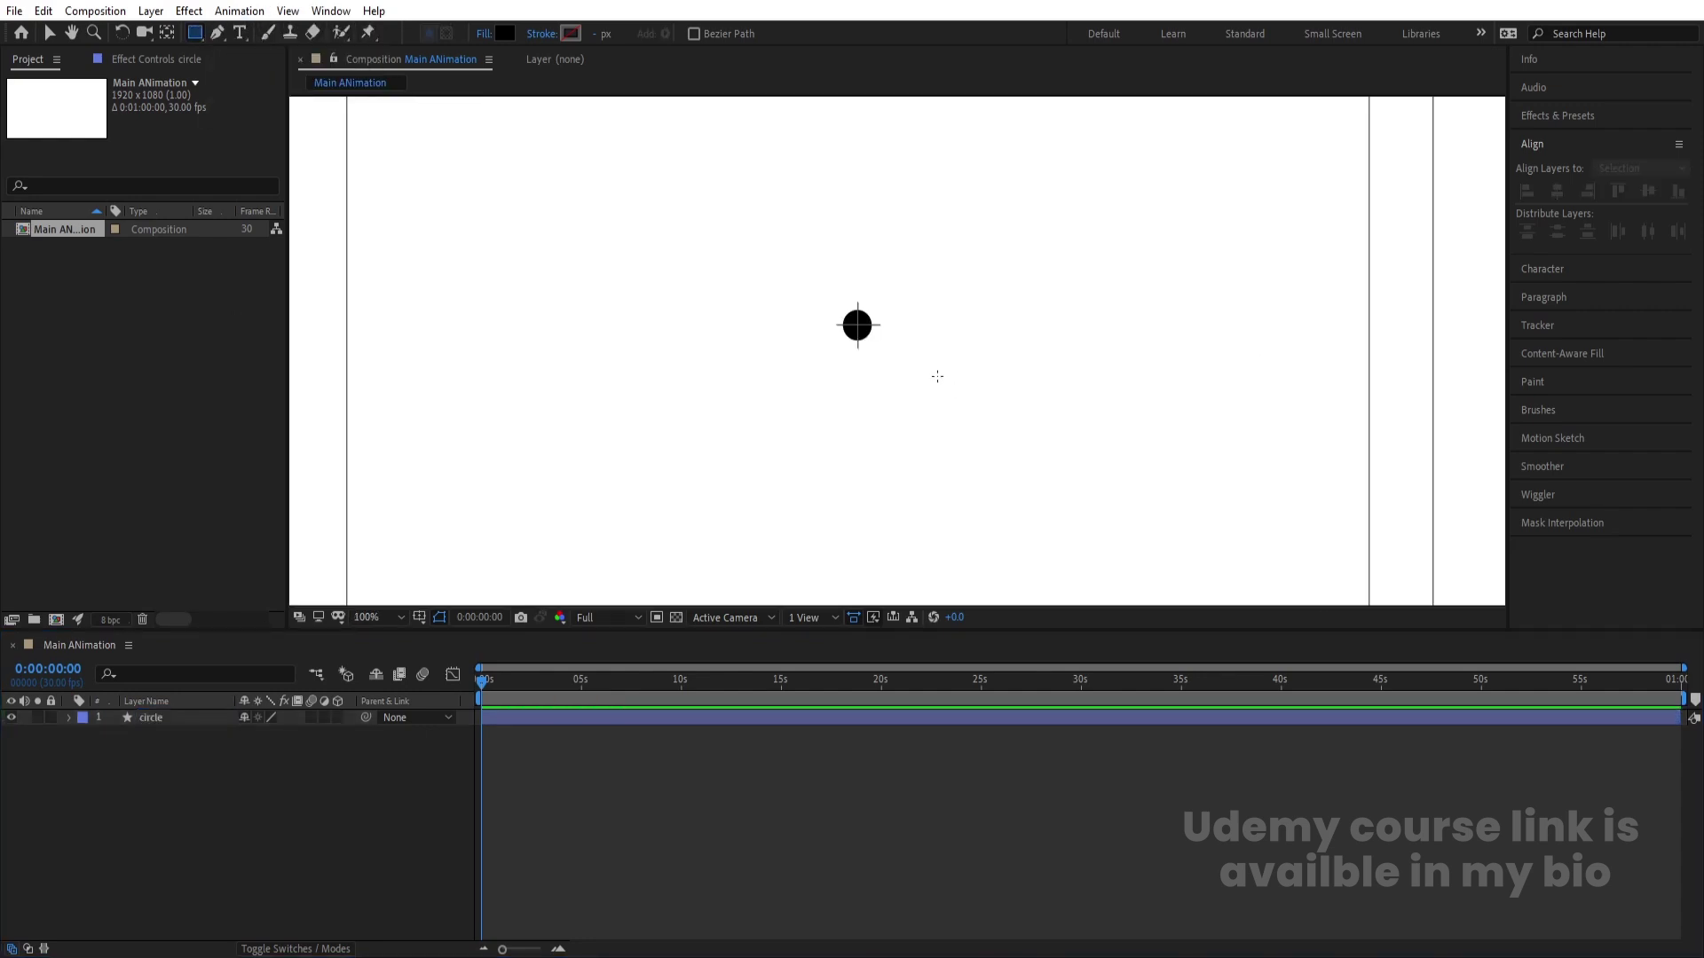
mouse_move(838, 275)
left_mouse_down()
mouse_move(815, 327)
mouse_move(822, 297)
mouse_move(885, 365)
left_mouse_up()
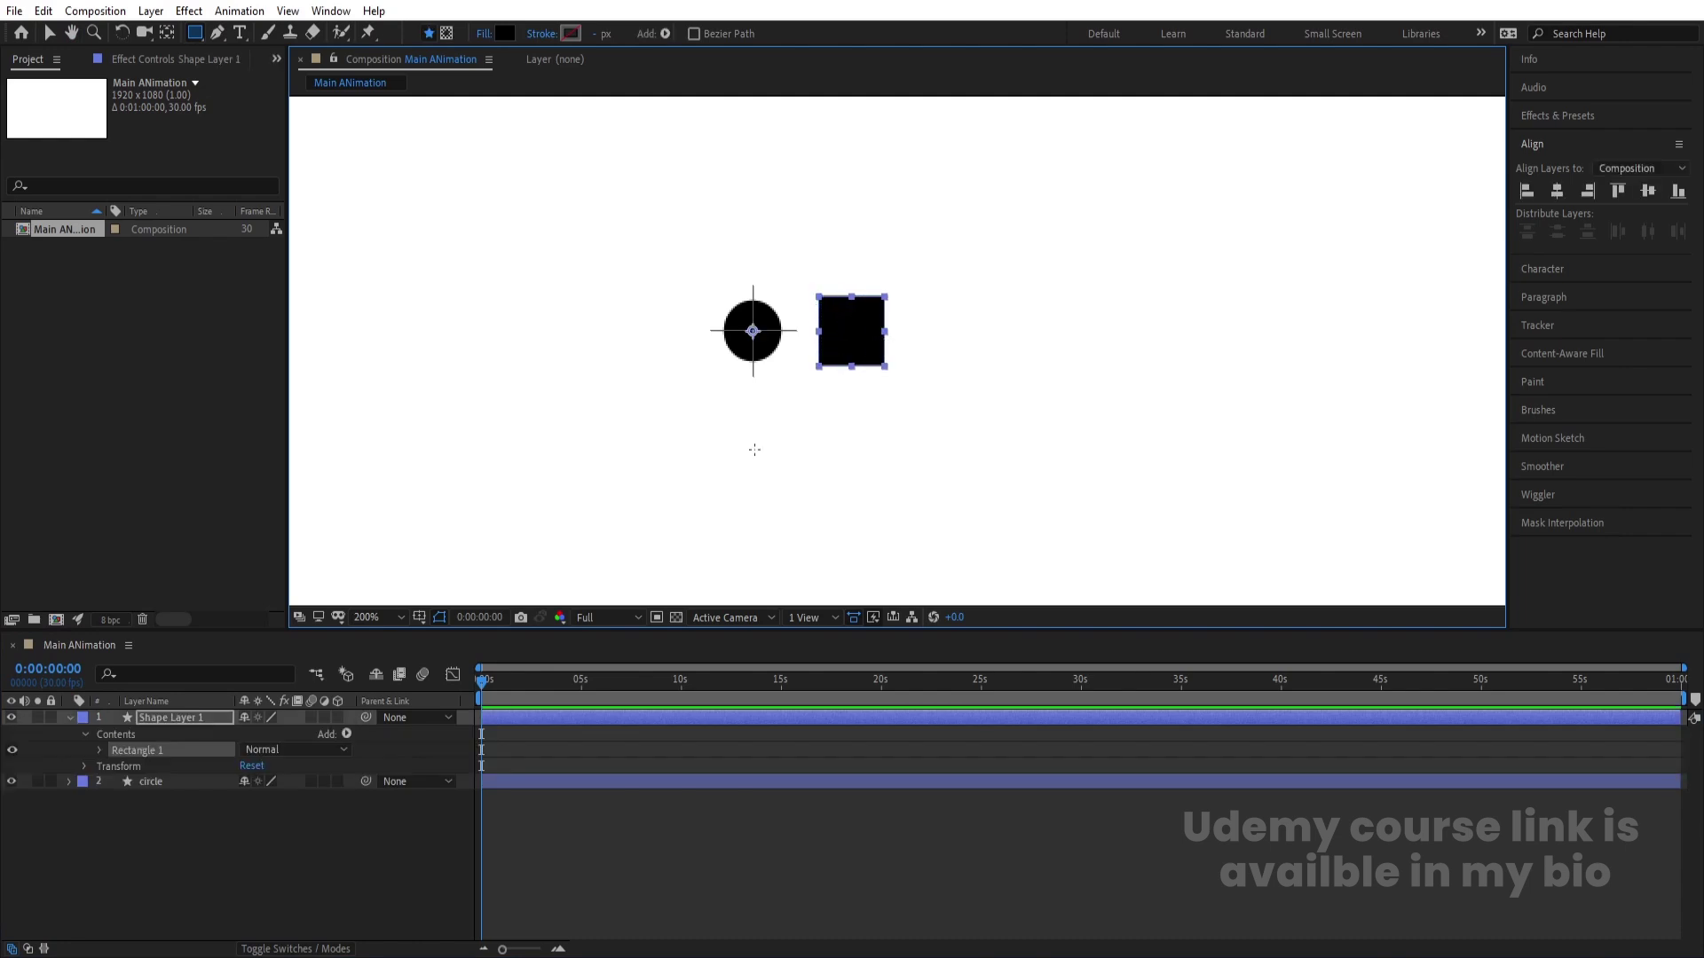
Step: Duplicate Rectangle 1 within the contents of the new shape layer
left_click(161, 722)
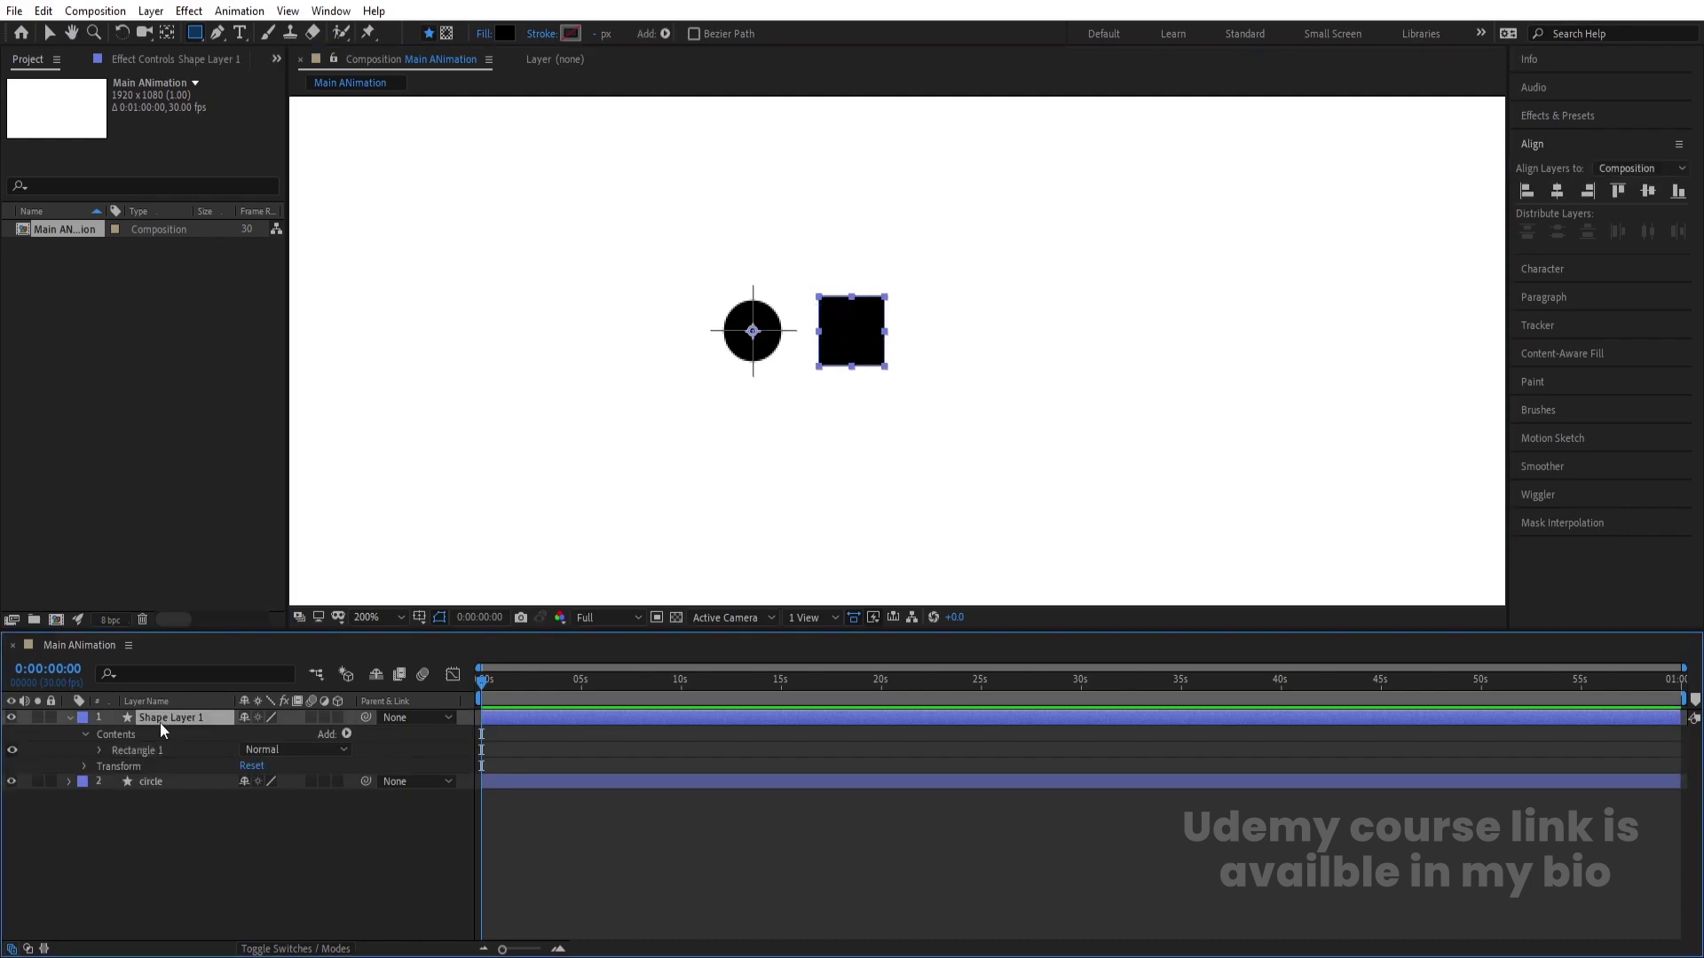
left_click(120, 736)
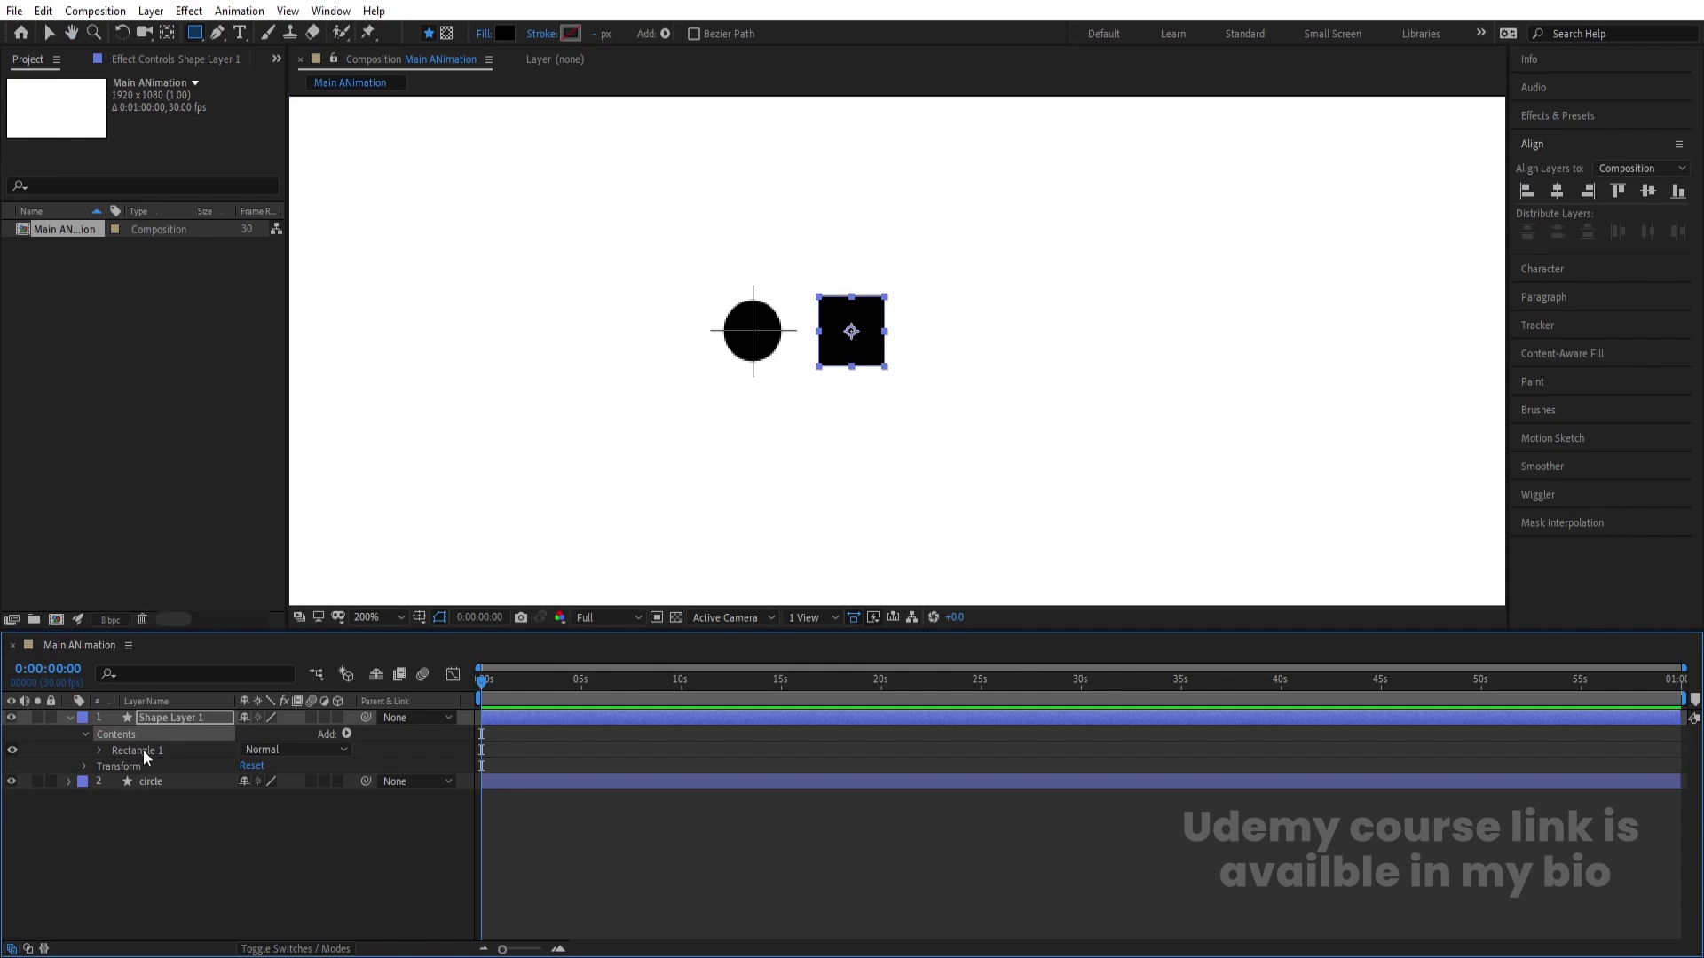
left_click(140, 750)
key("ctrl+d")
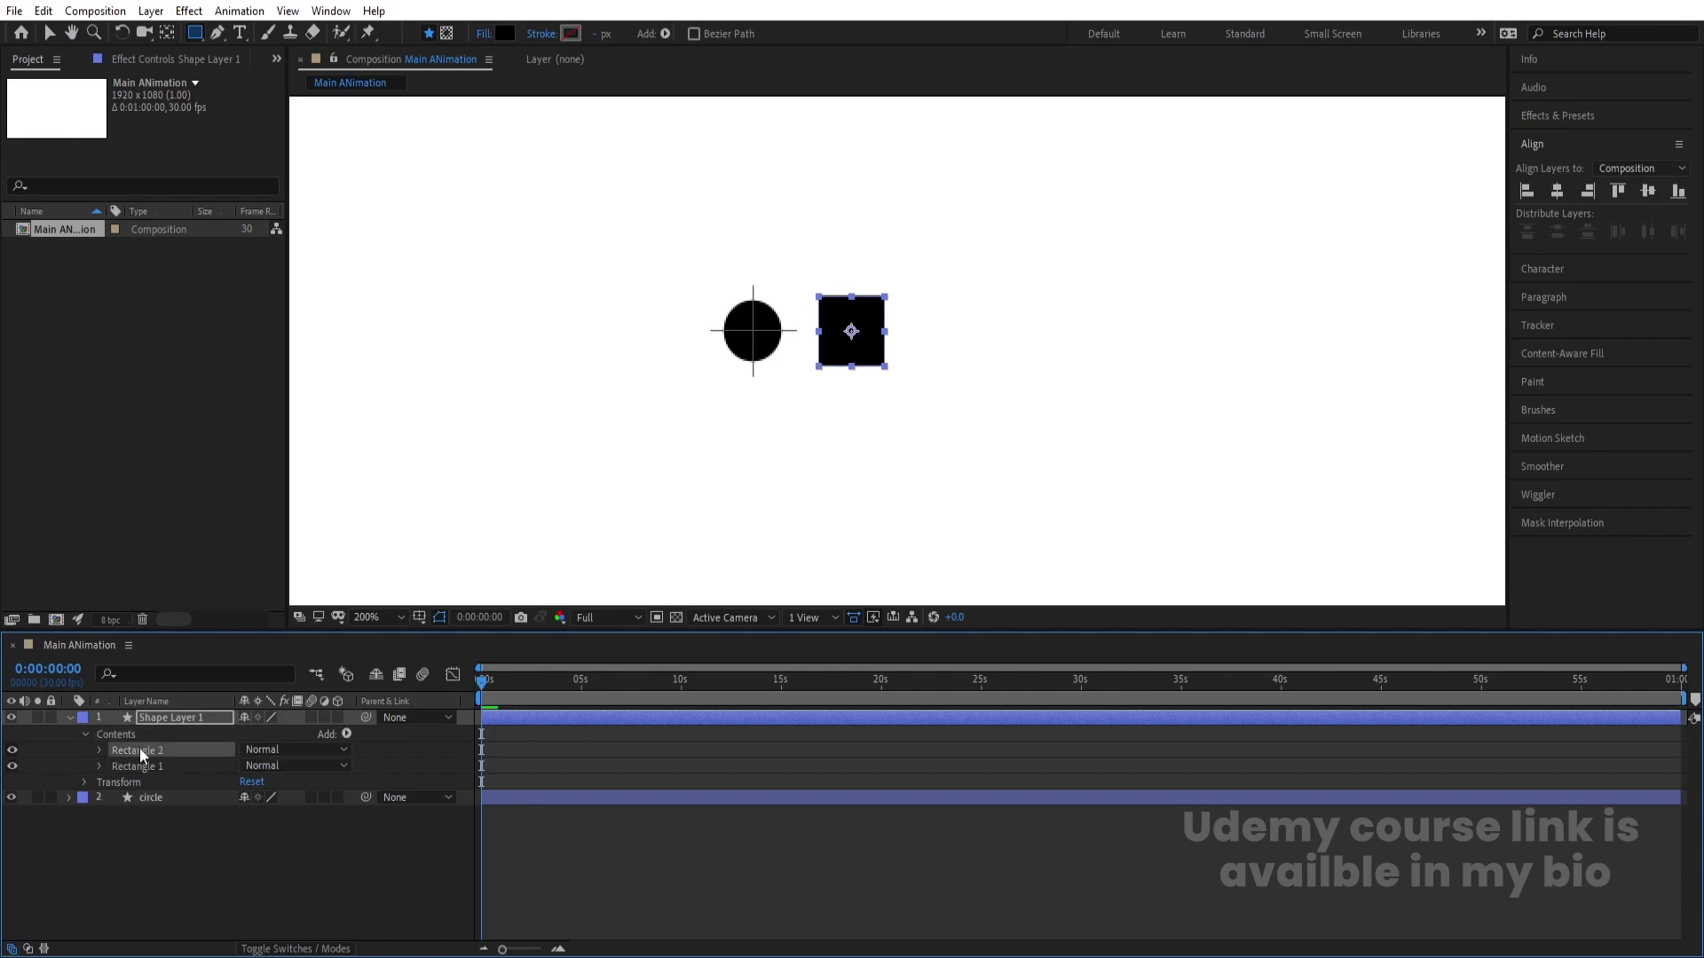
Step: Set the duplicated rectangle path's size to 200 by 5 with its proportions unlinked
left_click(99, 750)
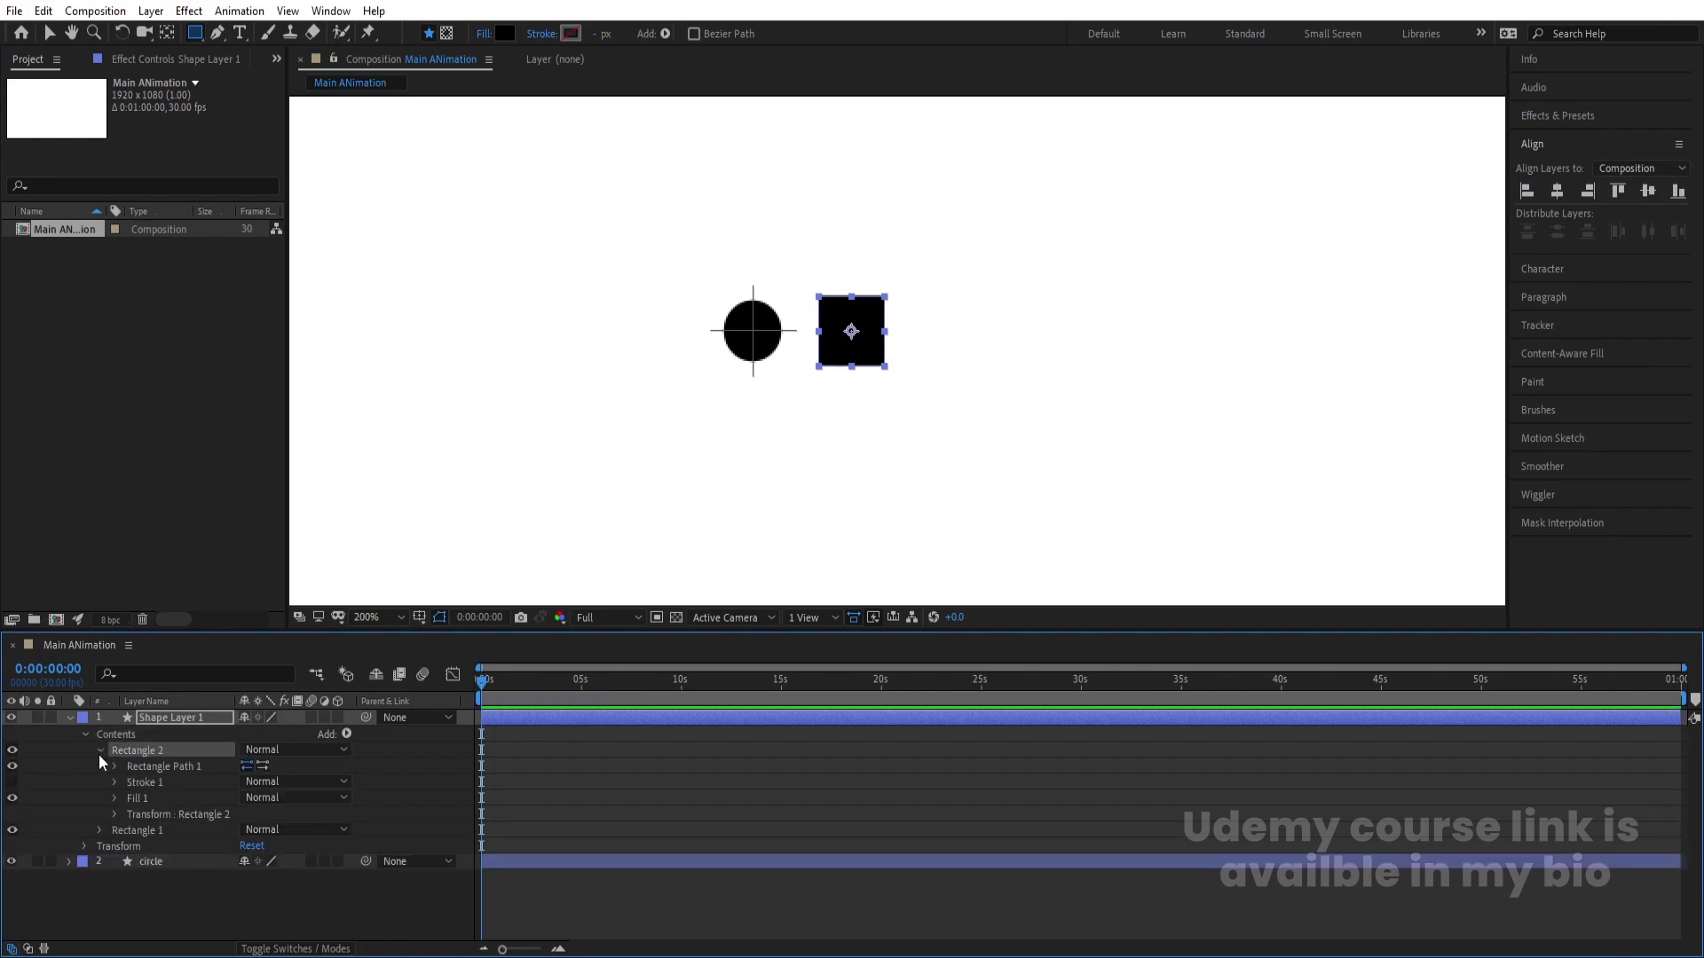
left_click(114, 766)
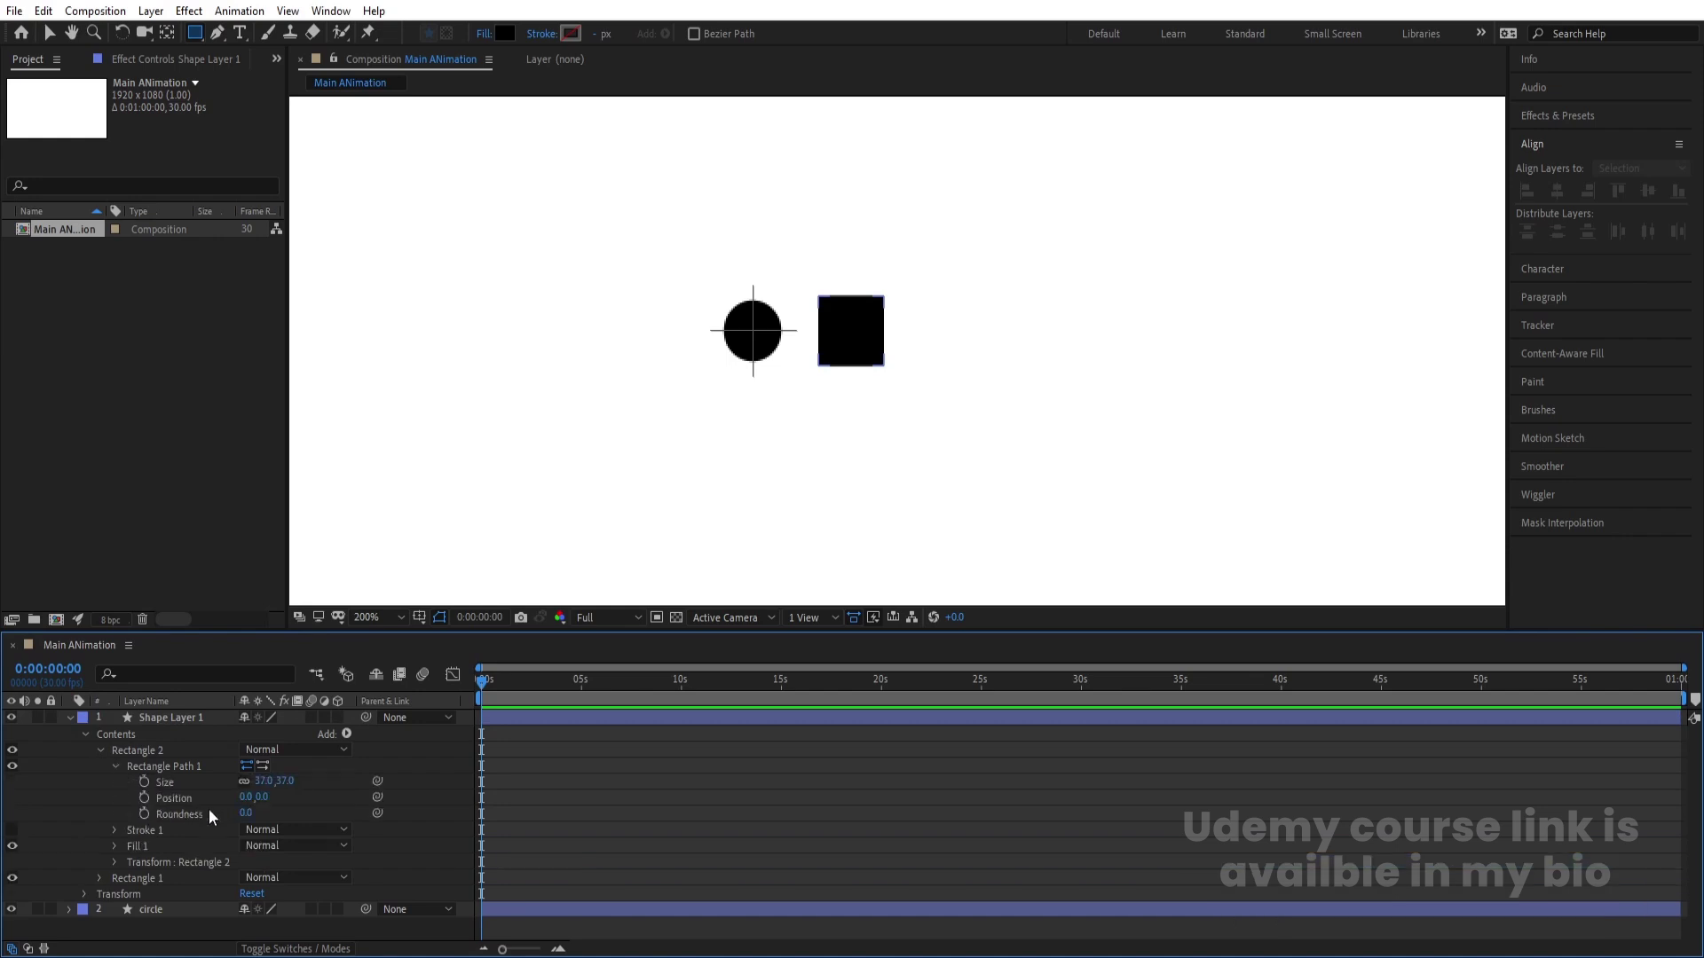
left_click(284, 781)
type("5")
key("Return")
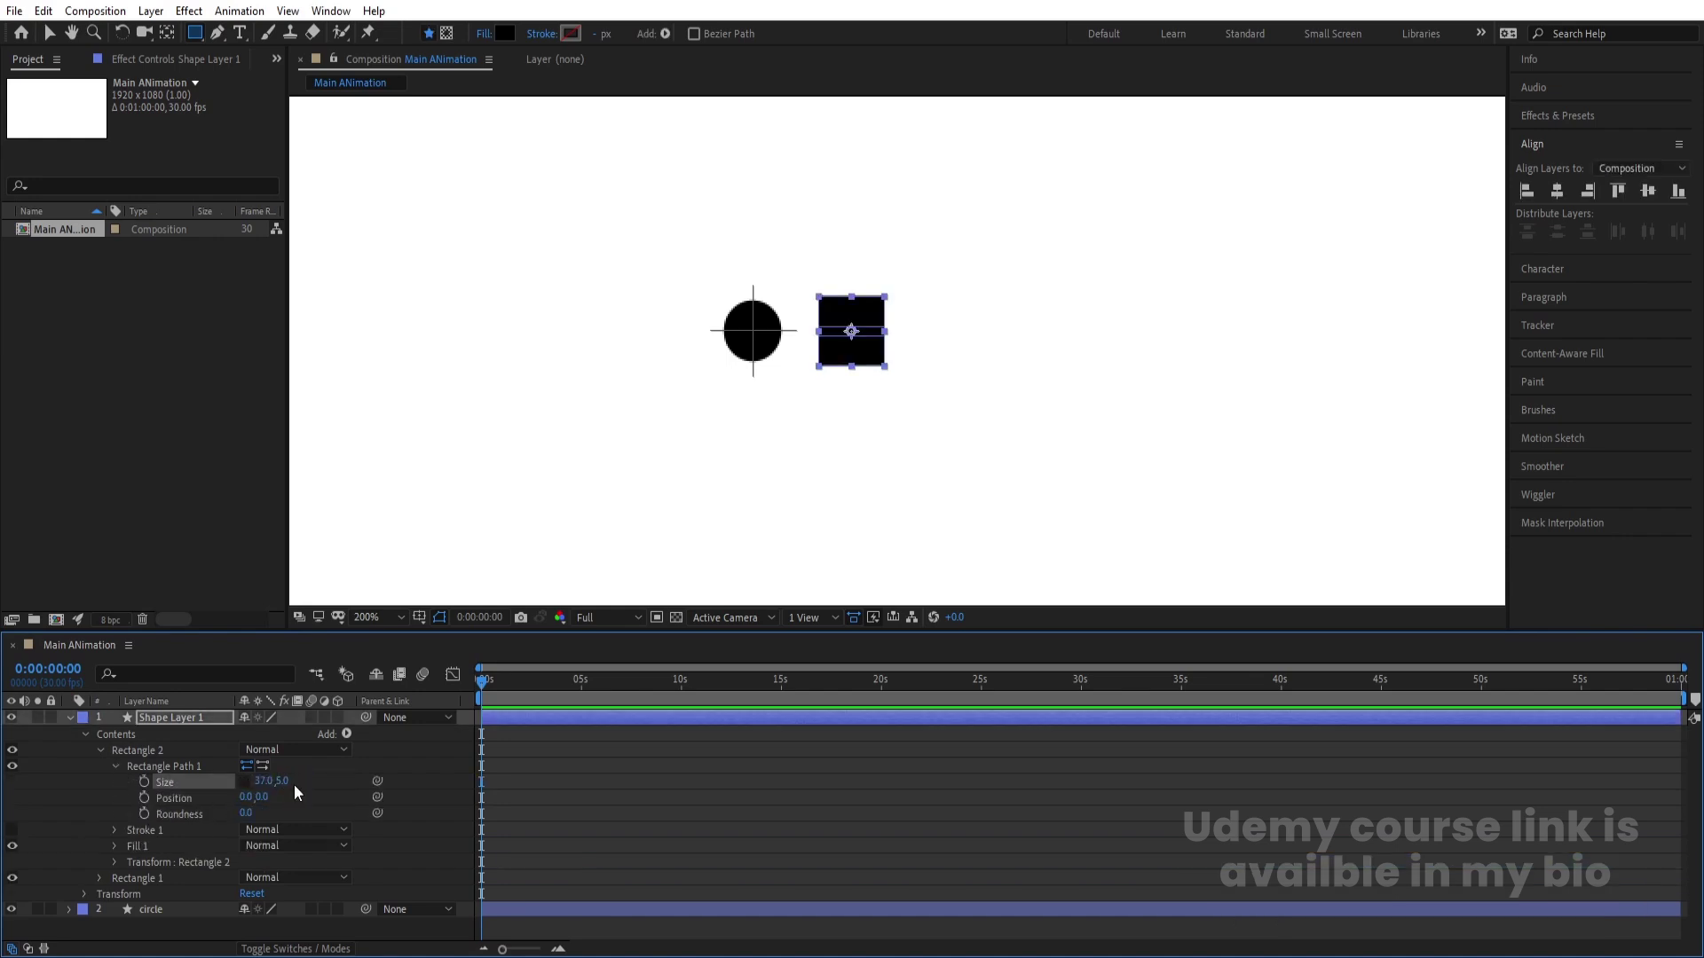
left_click(262, 782)
key("Return")
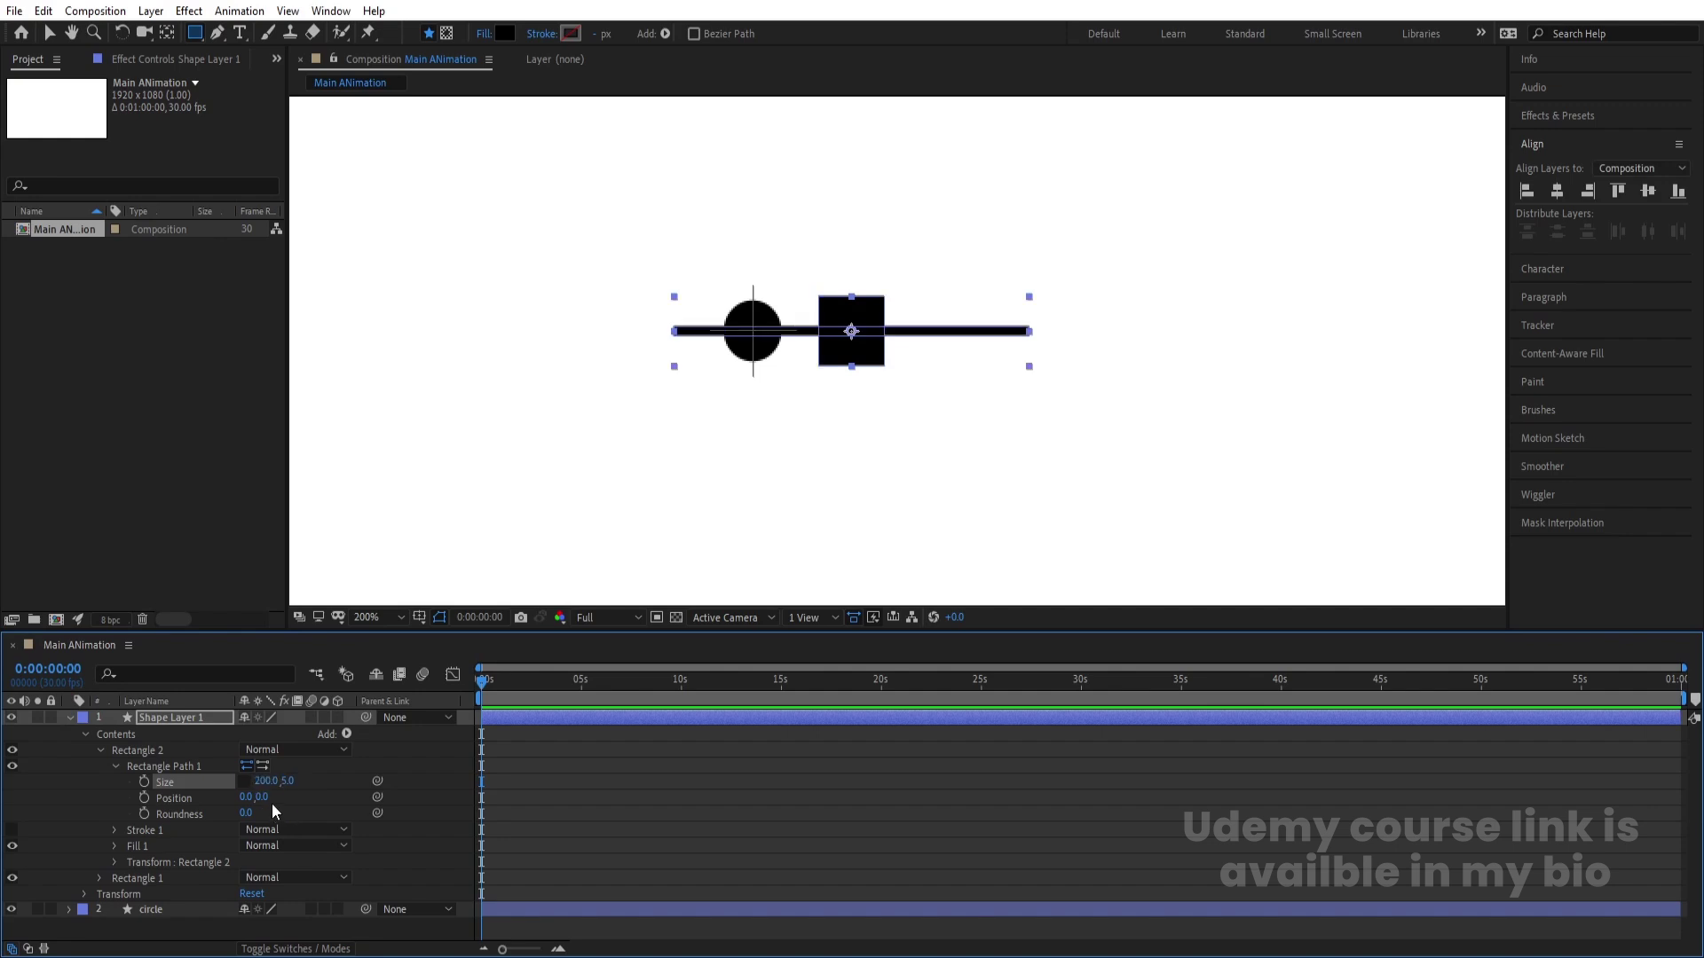
Step: Move the thin rectangle path to position 117, 0 so it extends from the square's right side, and collapse the layer
left_click_drag(247, 797, 347, 797)
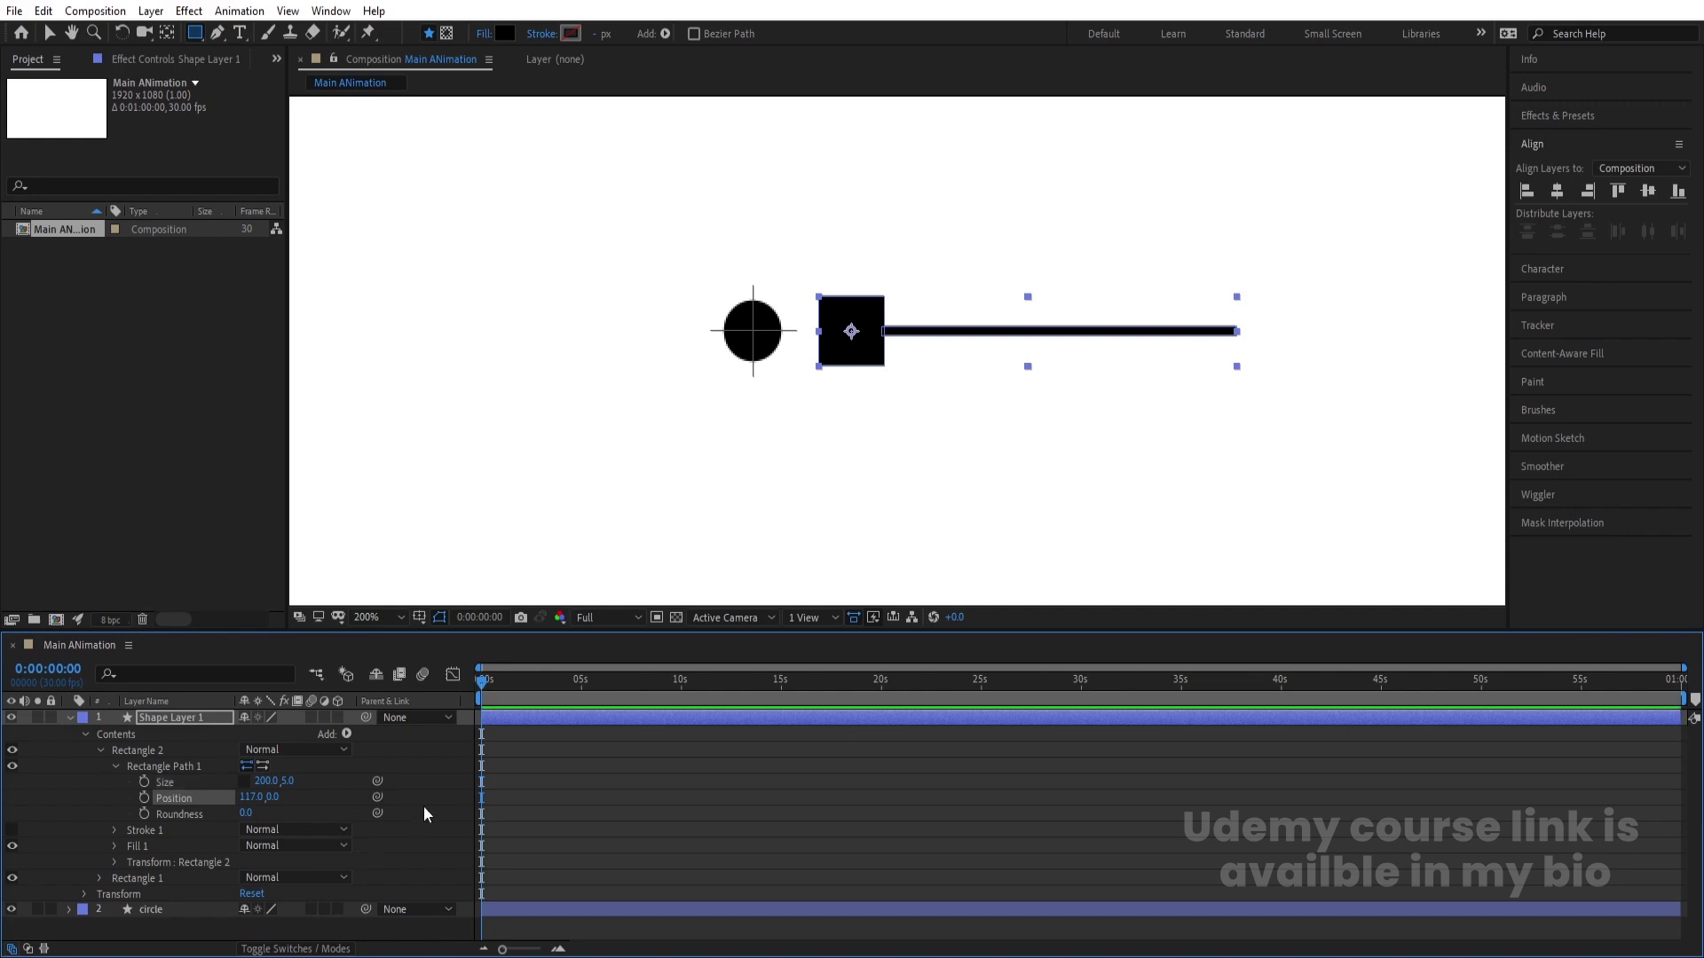
left_click(529, 776)
left_click(70, 718)
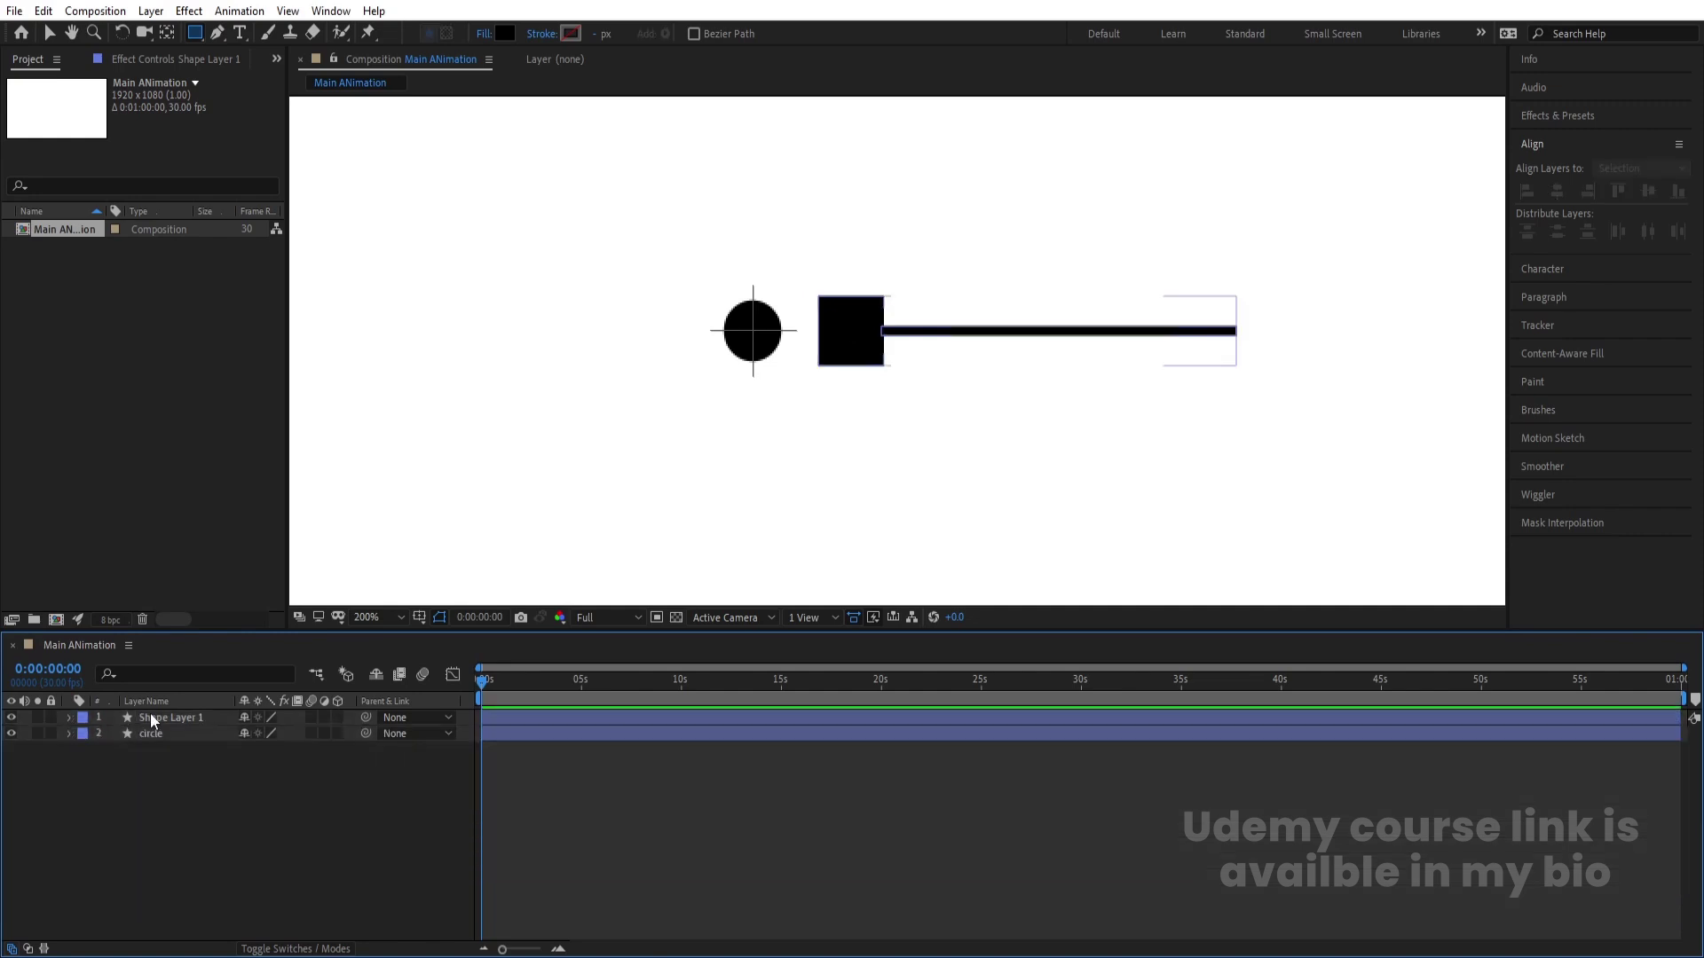
Step: Rename the square and bar shape layer "hammer"
left_click(151, 717)
key("Return")
type("hammer")
key("Return")
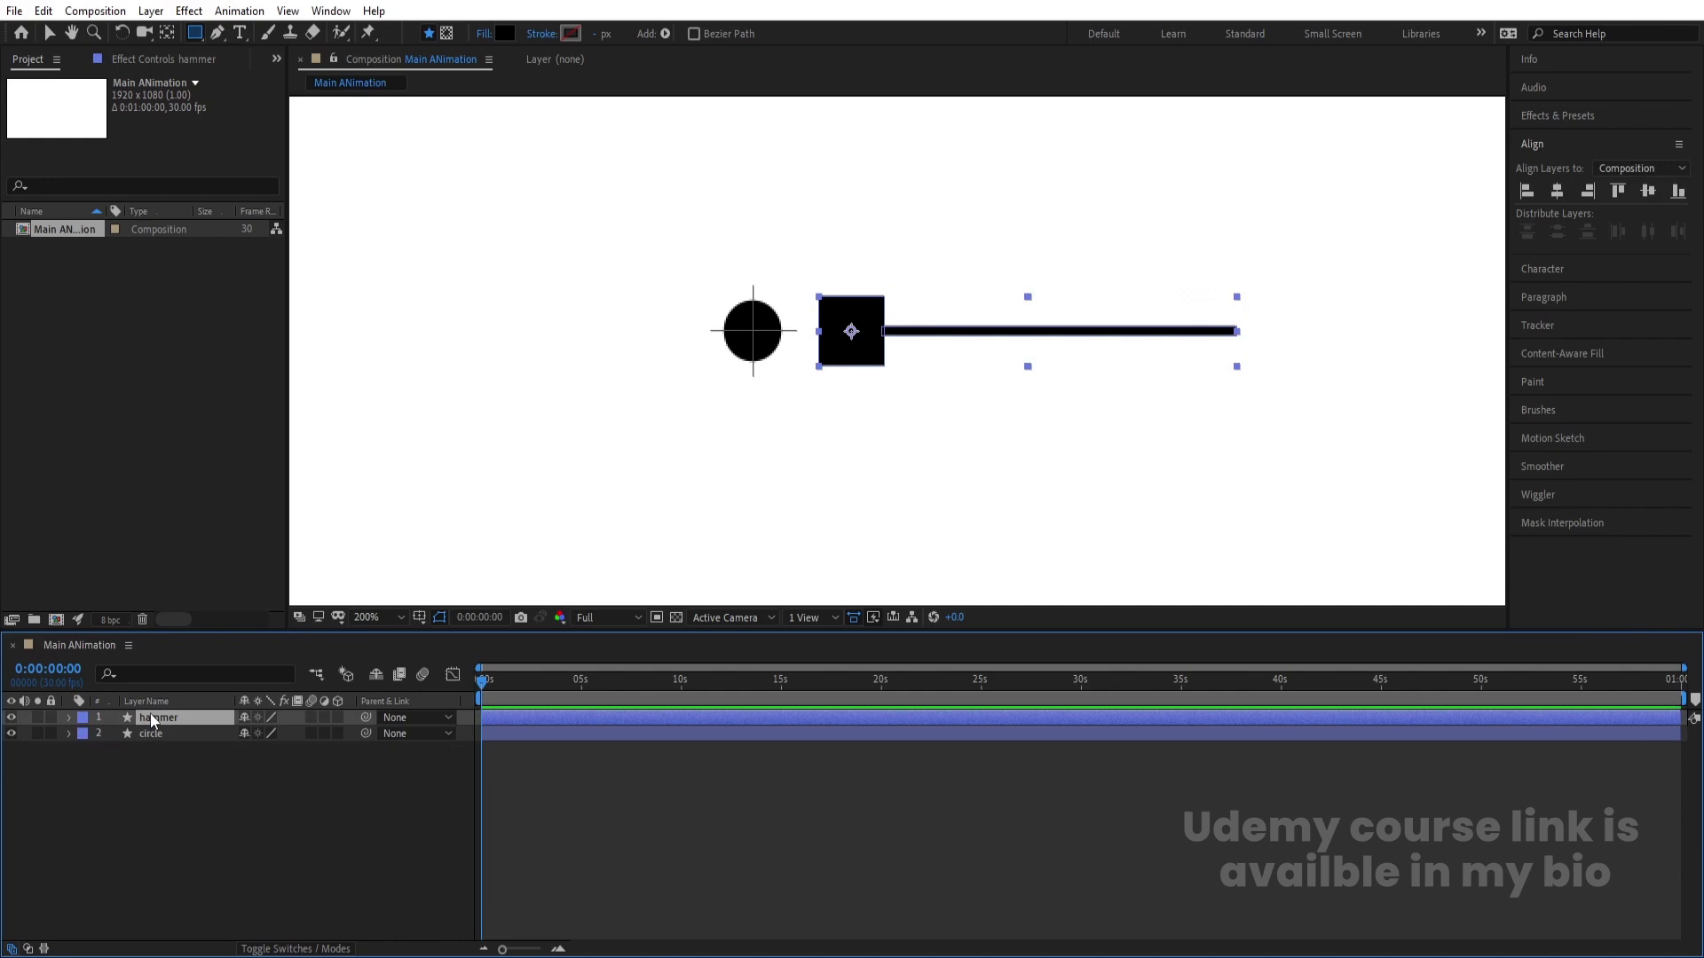
Step: Move the hammer layer's anchor point to the far right end of its handle
key("y")
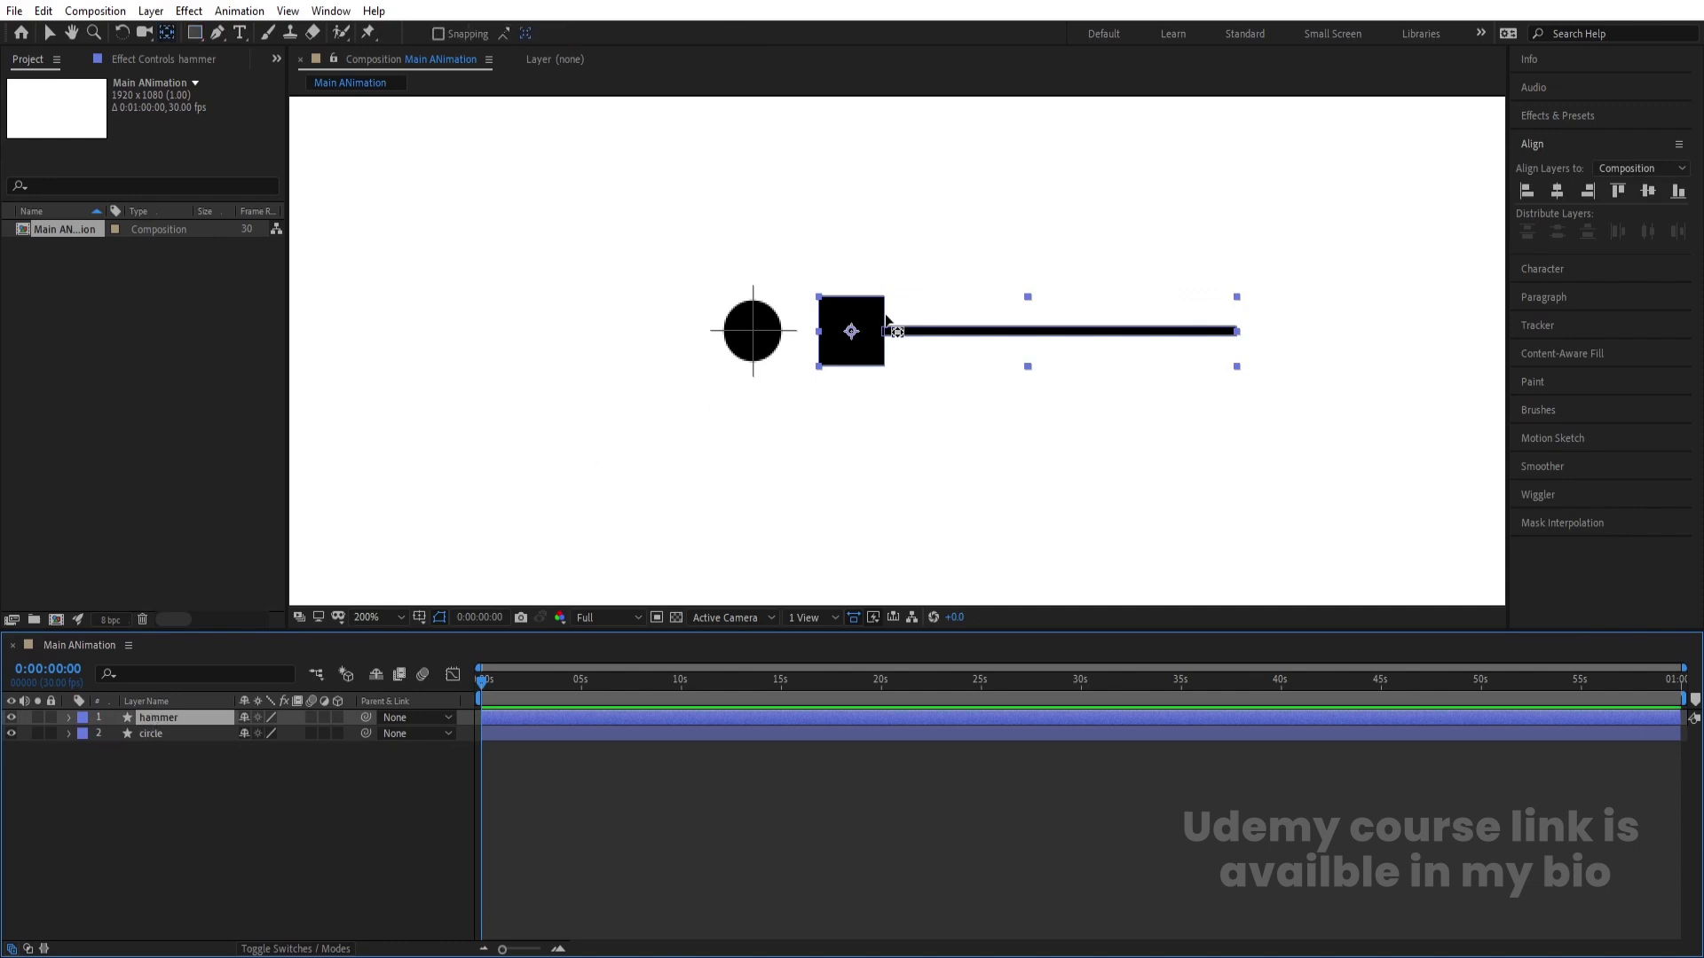
left_click(852, 334)
left_click_drag(852, 334, 1238, 334)
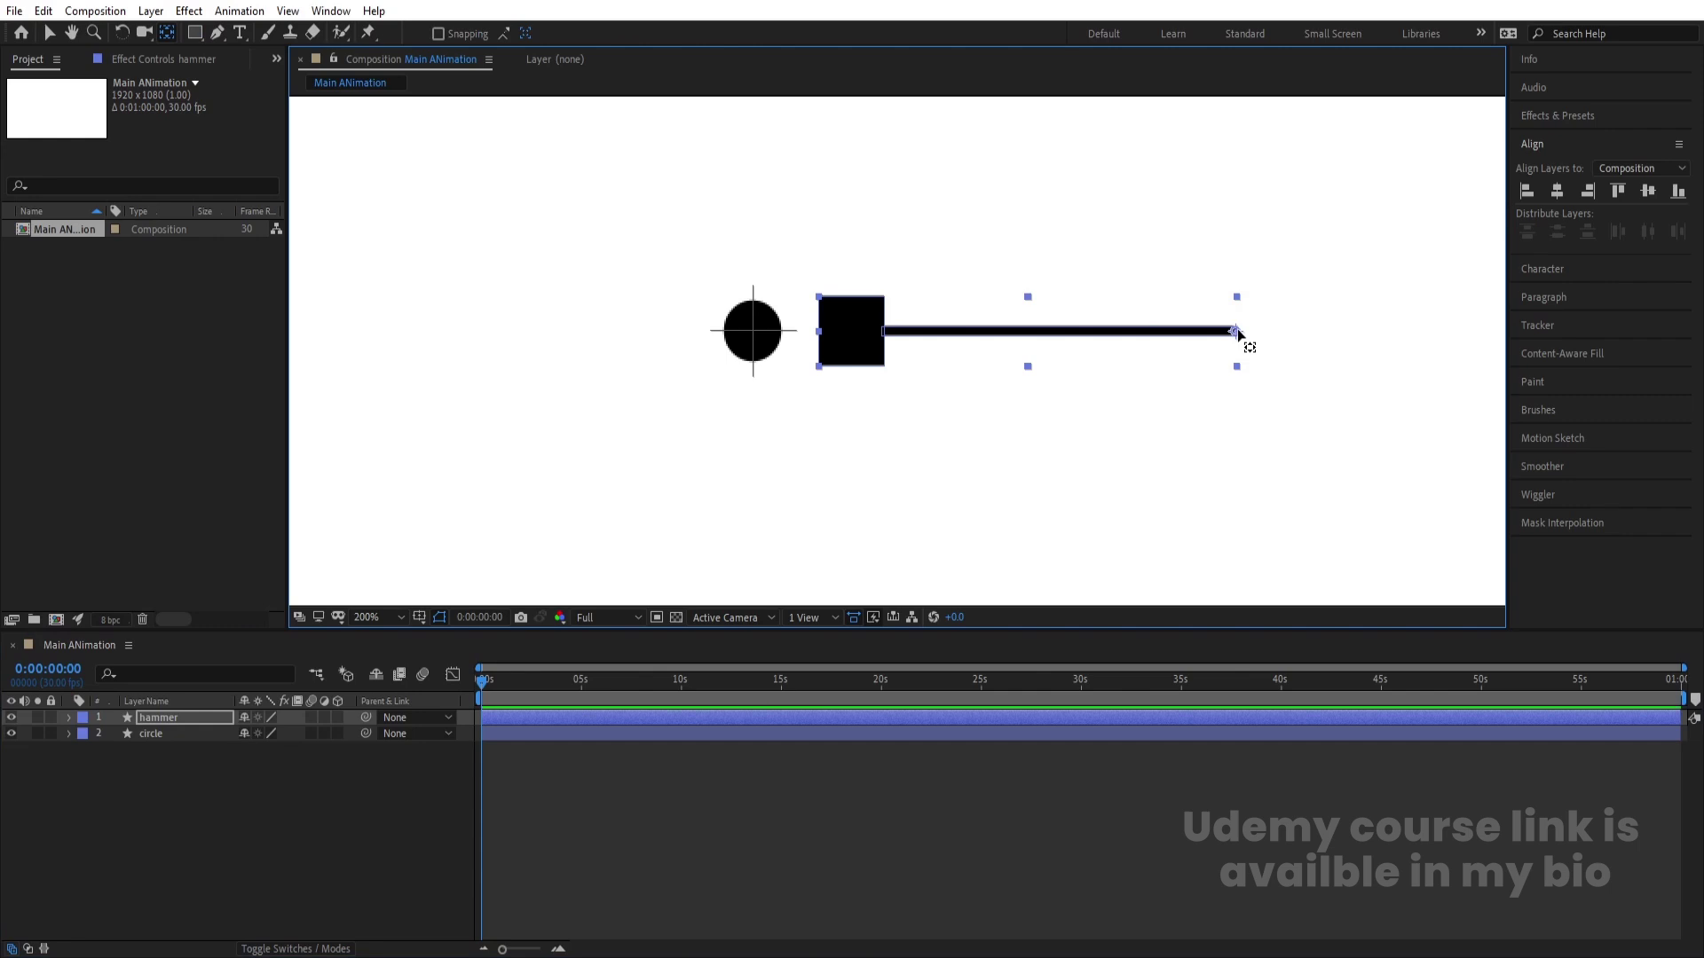
left_click(258, 815)
Step: Fit the composition in the viewer and hide the circle and hammer layers
left_click(364, 618)
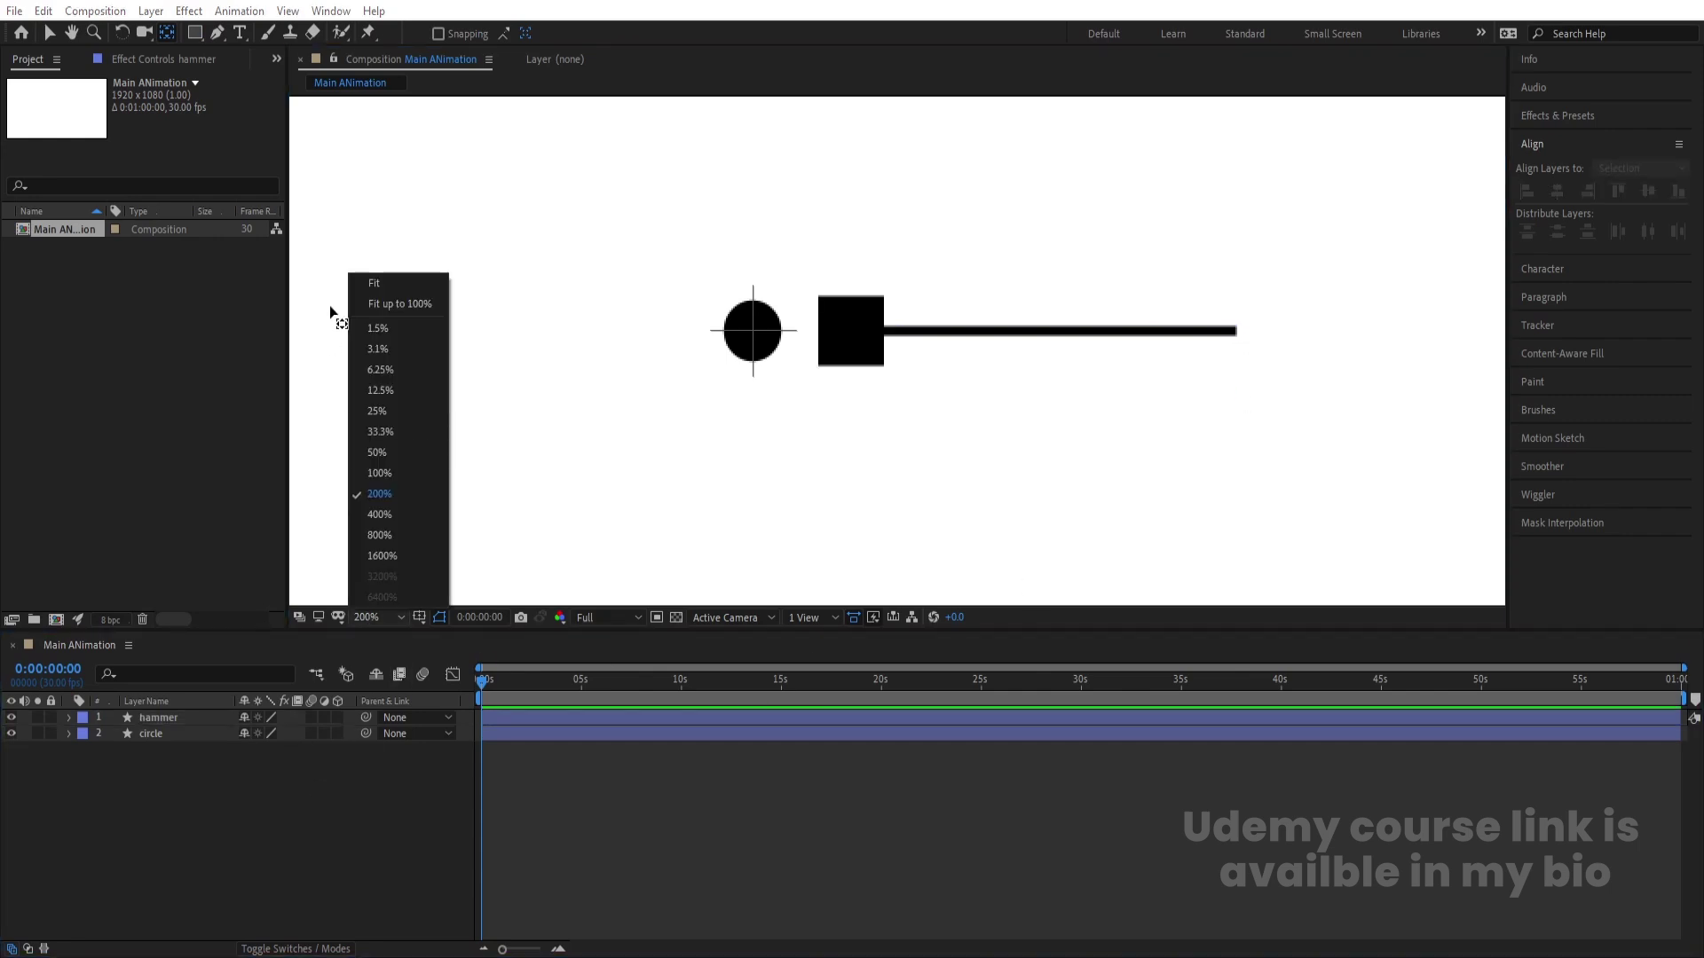
left_click(369, 285)
left_click(13, 733)
left_click(12, 717)
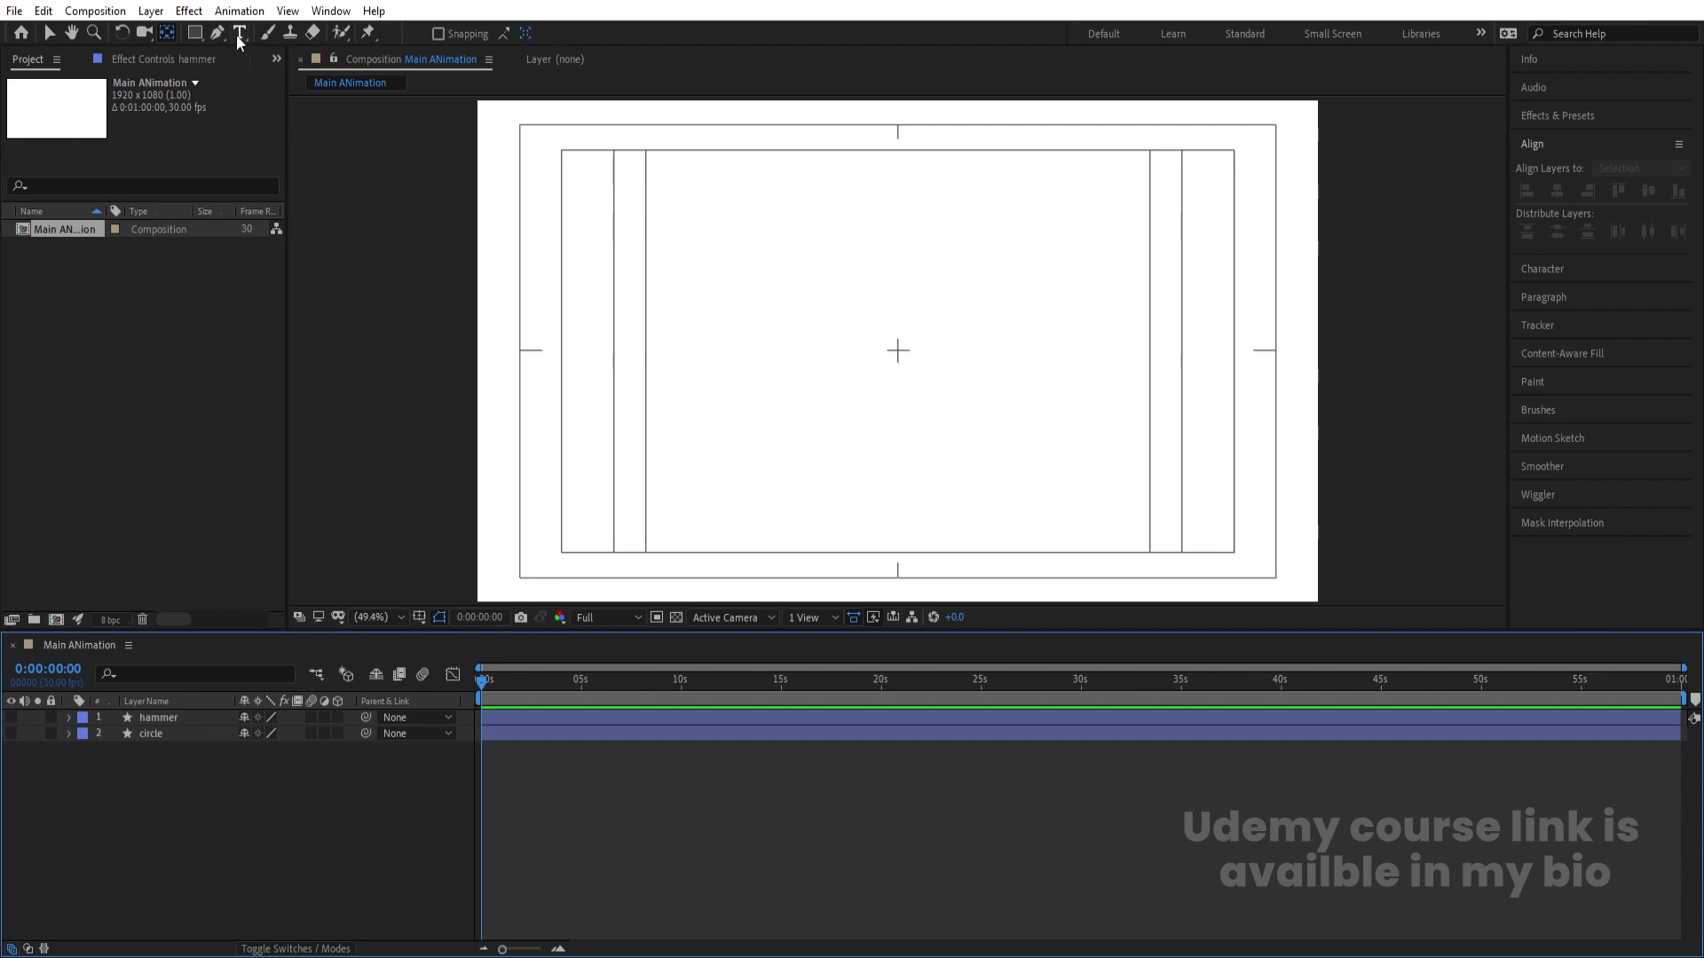
Step: Add a text layer with the letter M in black fill, no stroke, at a font size of 142 px
key("ctrl+t")
left_click(804, 371)
type("M")
key("ctrl+a")
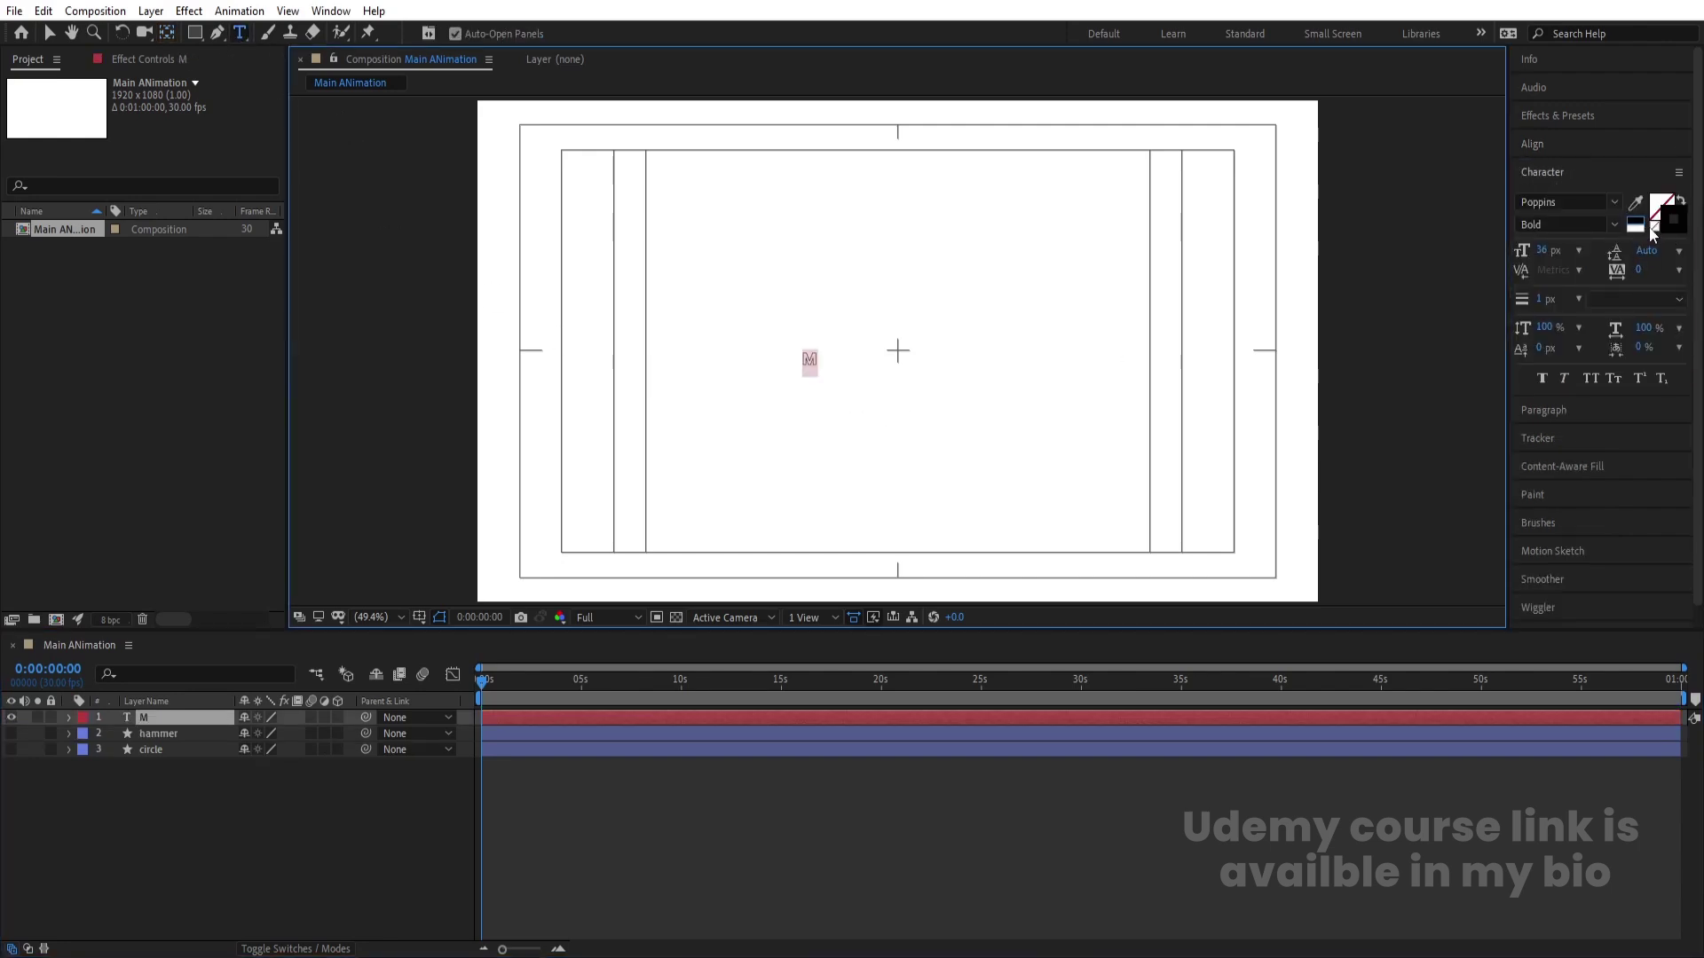
left_click(1656, 229)
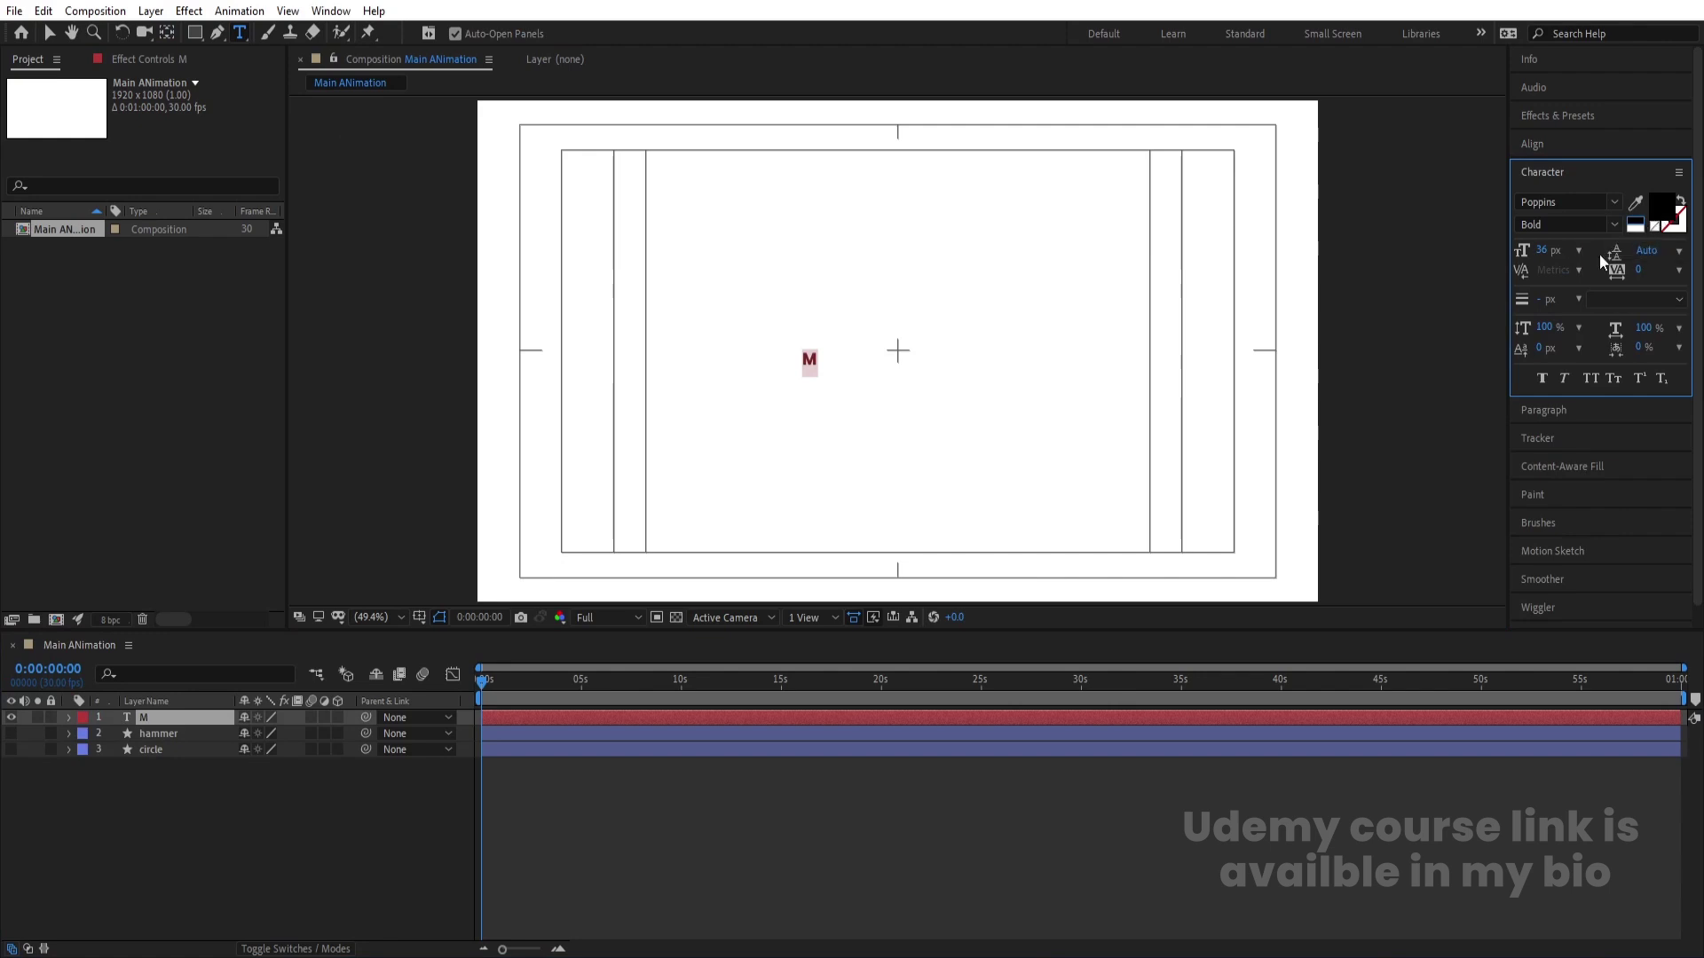
left_click_drag(1544, 251, 1615, 226)
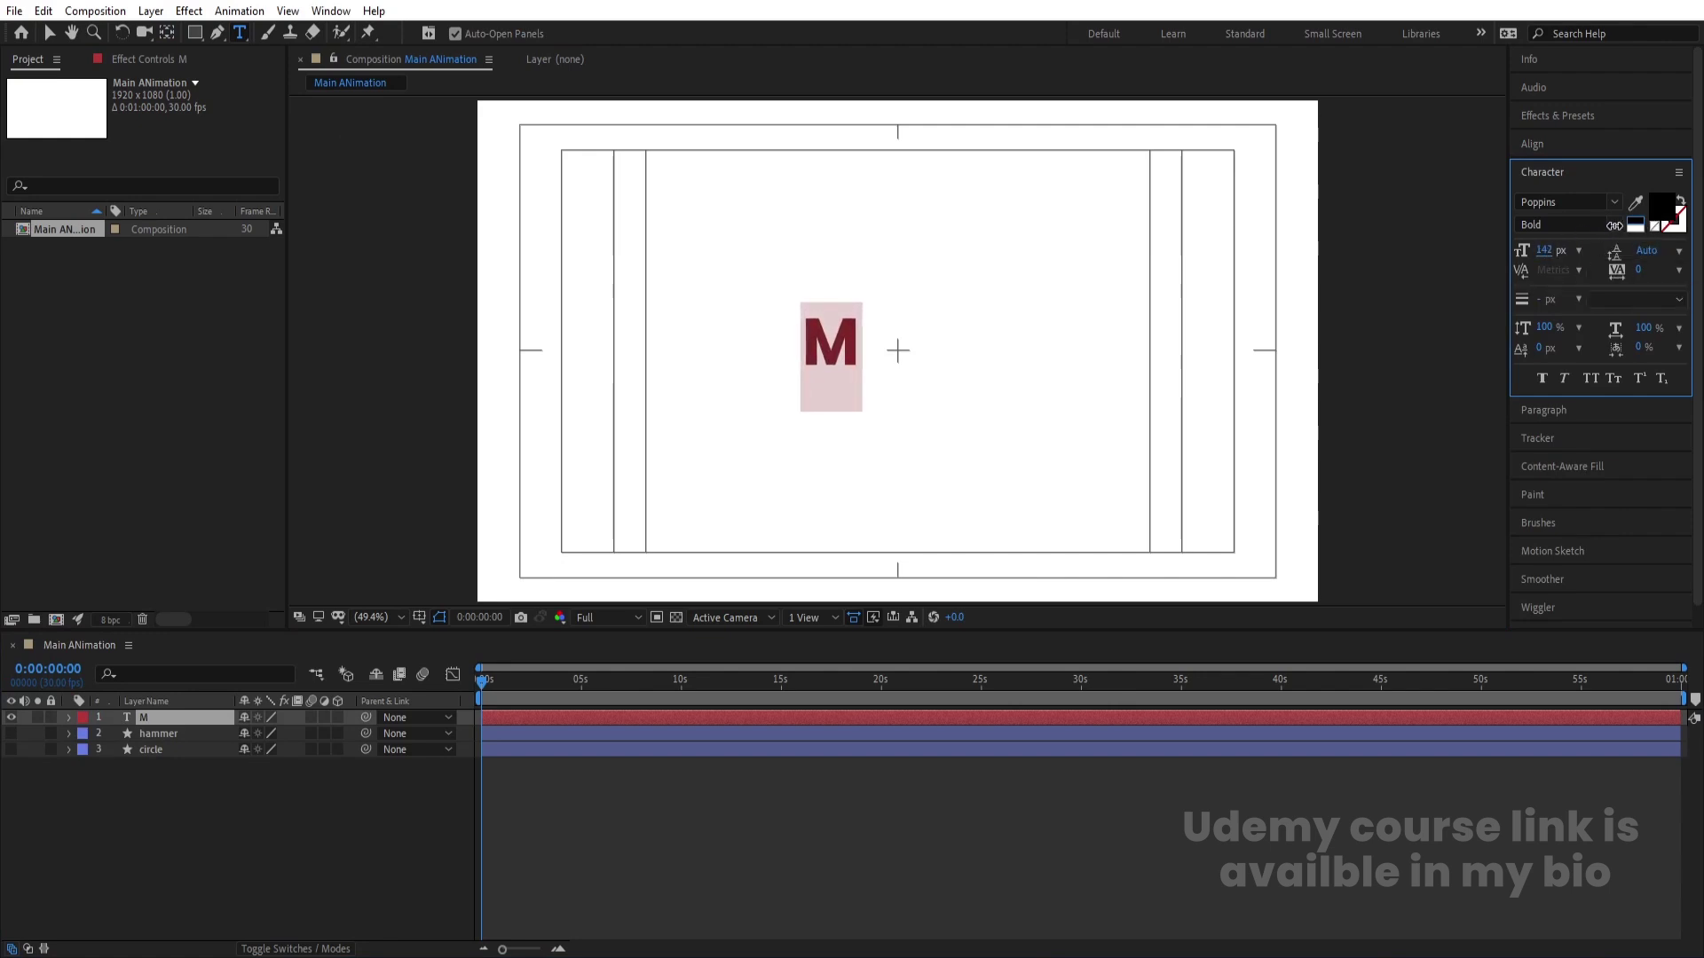
Step: Center the M layer's anchor point on the letter and align the layer to the middle of the composition
left_click(236, 806)
left_click(176, 717)
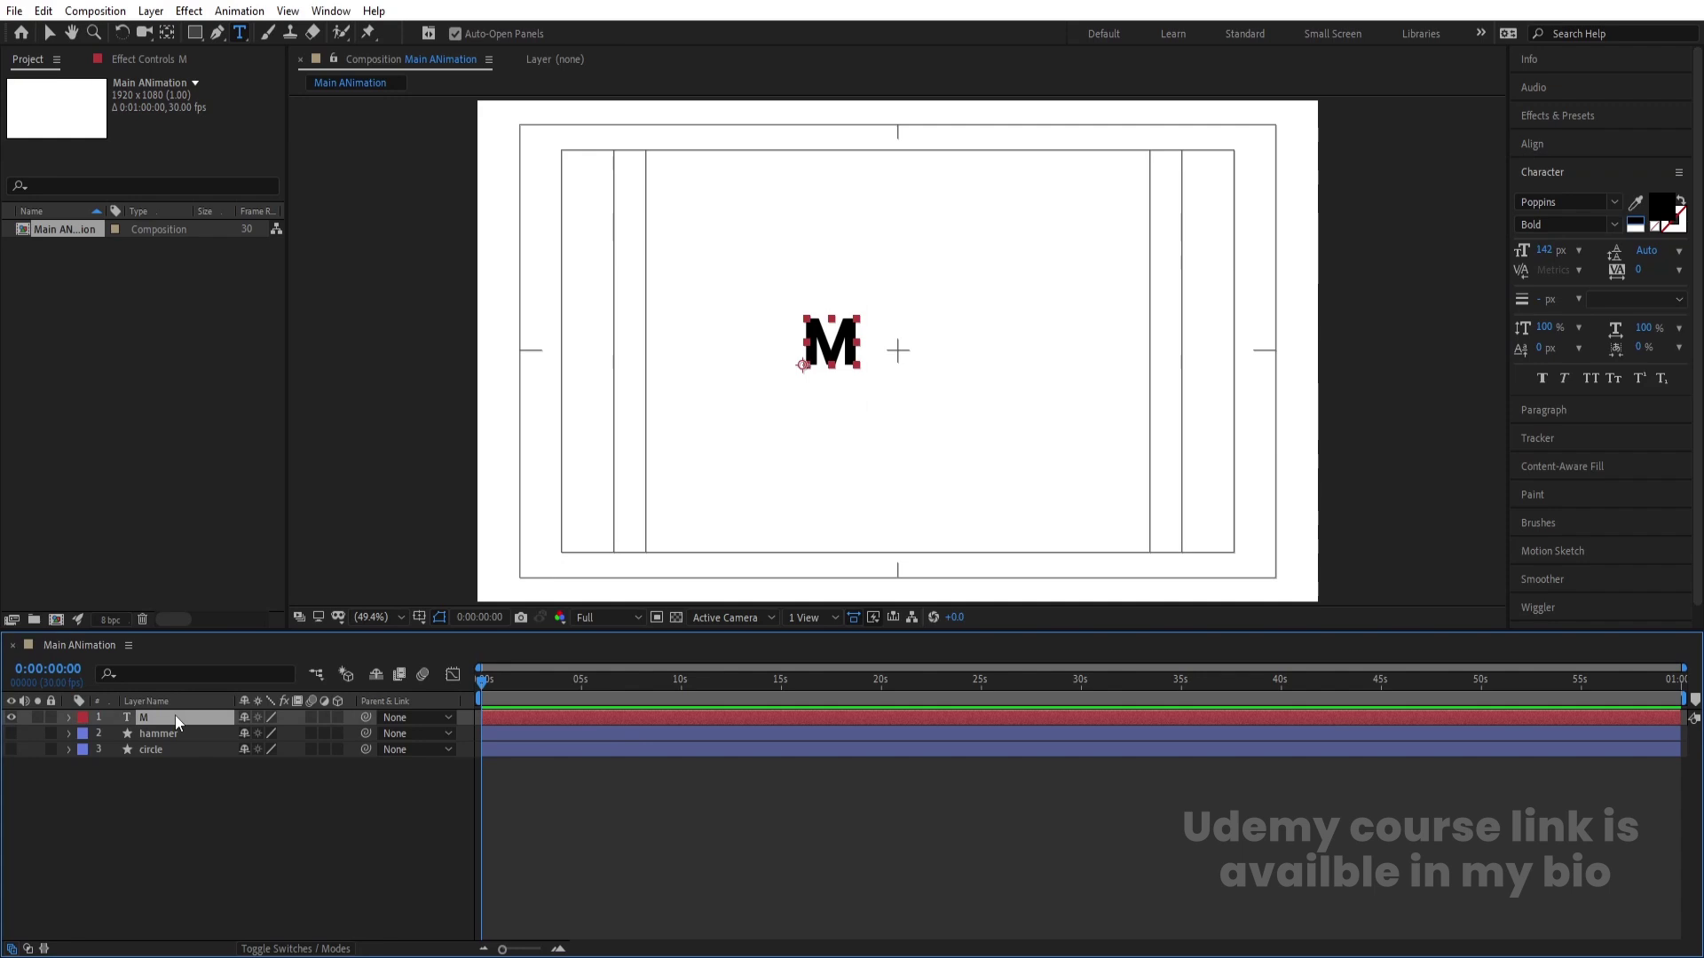
key("ctrl+alt+Home")
left_click(1528, 144)
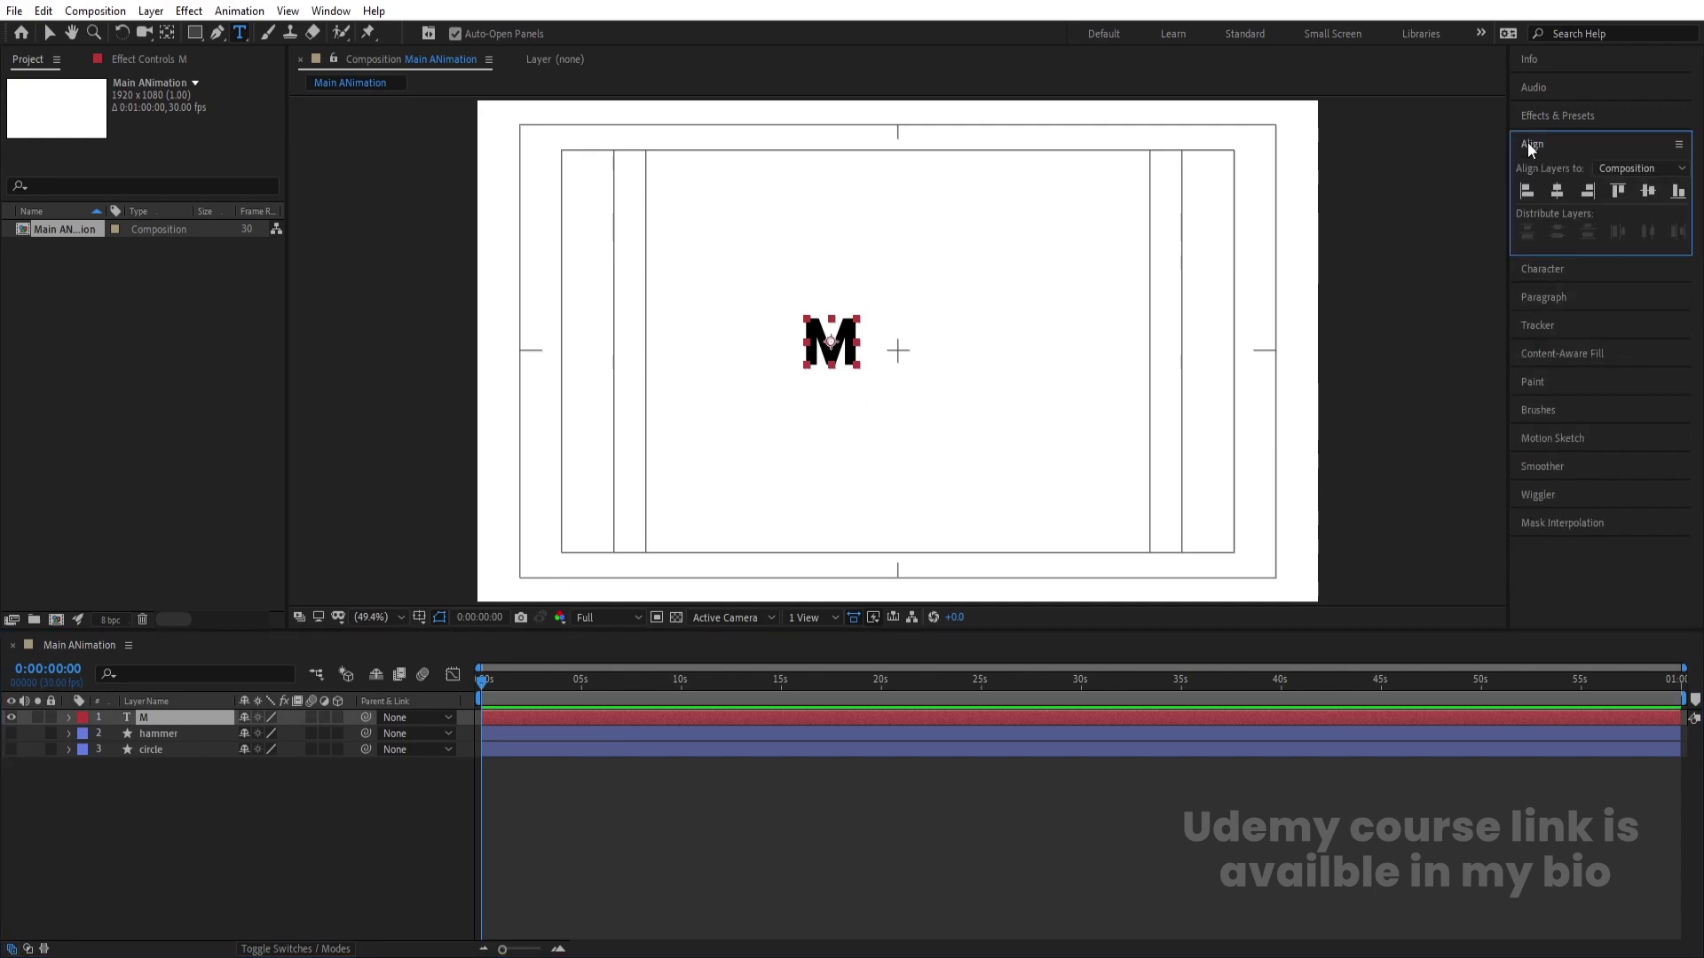
left_click(1558, 192)
left_click(1648, 190)
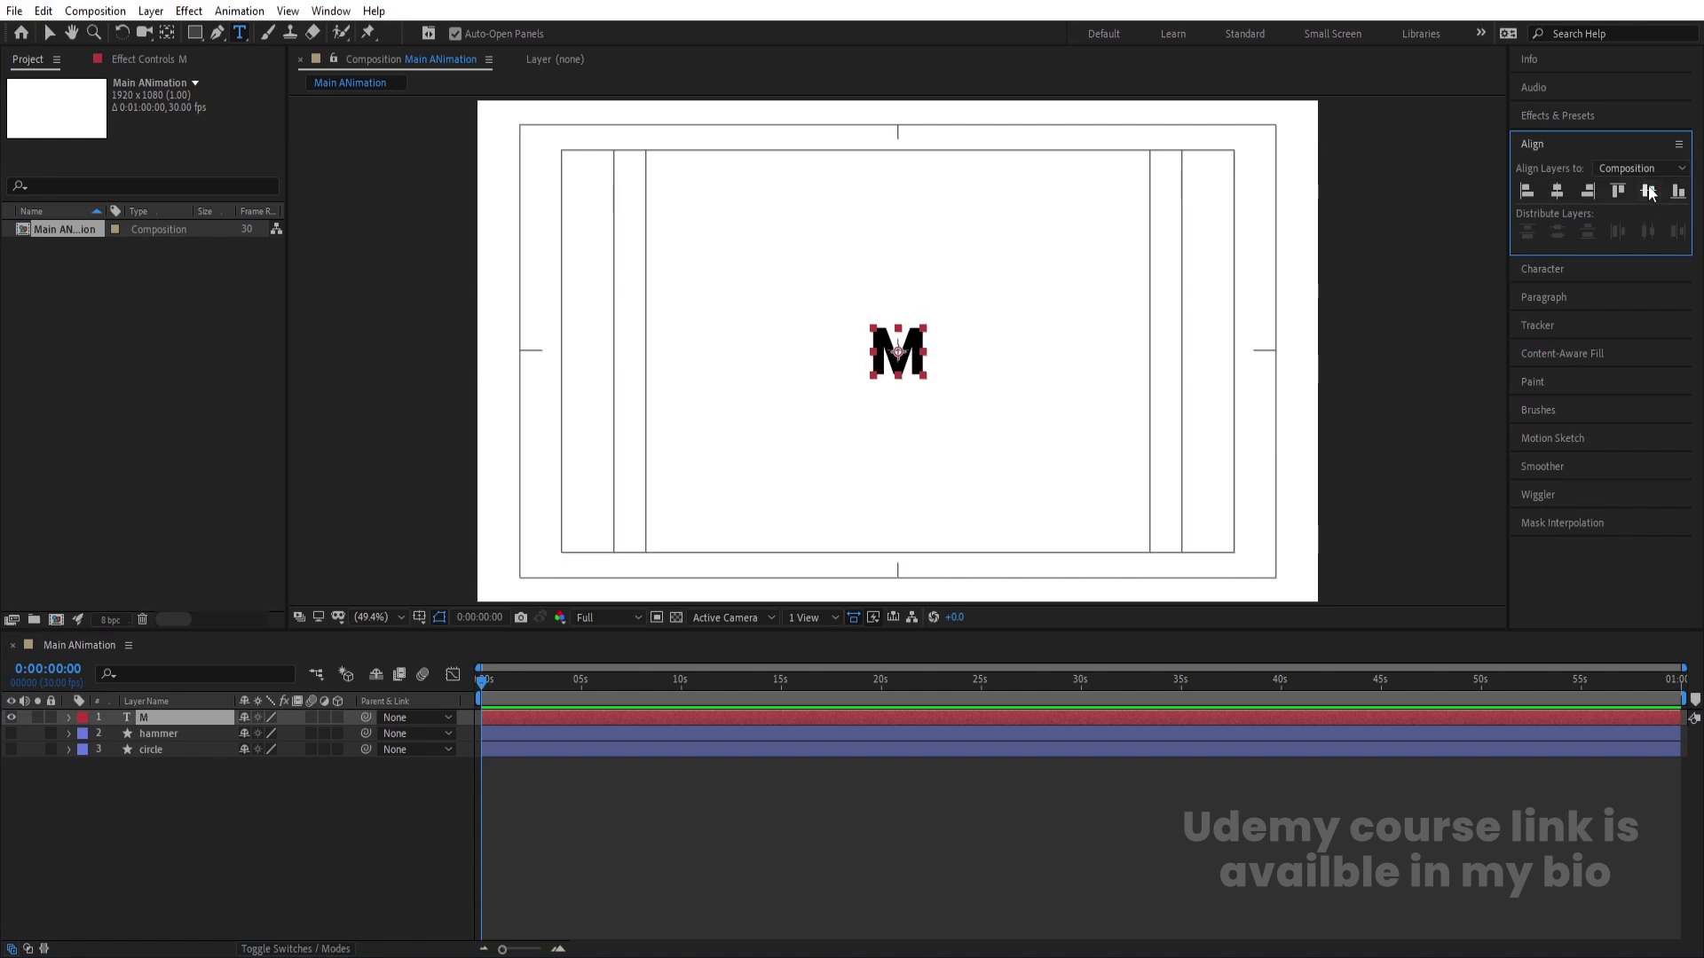
Step: Move the M to the left part of the composition and place a duplicate of it to its right
left_click(316, 793)
left_click(161, 721)
key("v")
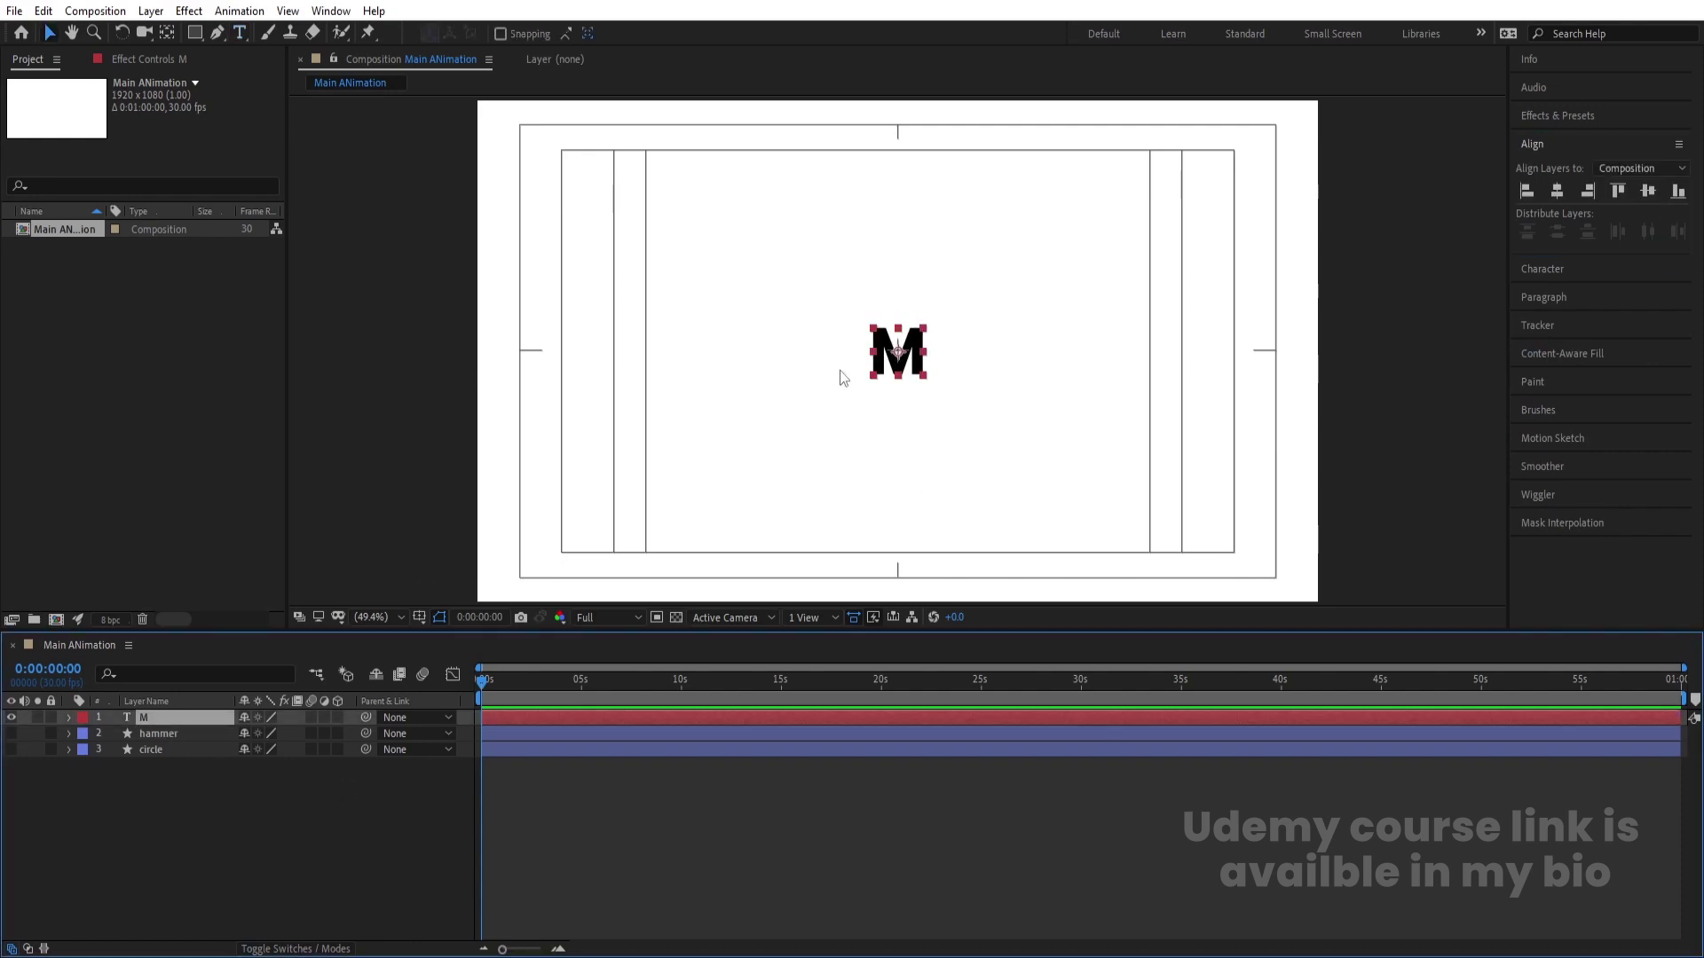
left_click_drag(890, 364, 808, 372)
key("ctrl+d")
key("ctrl+z")
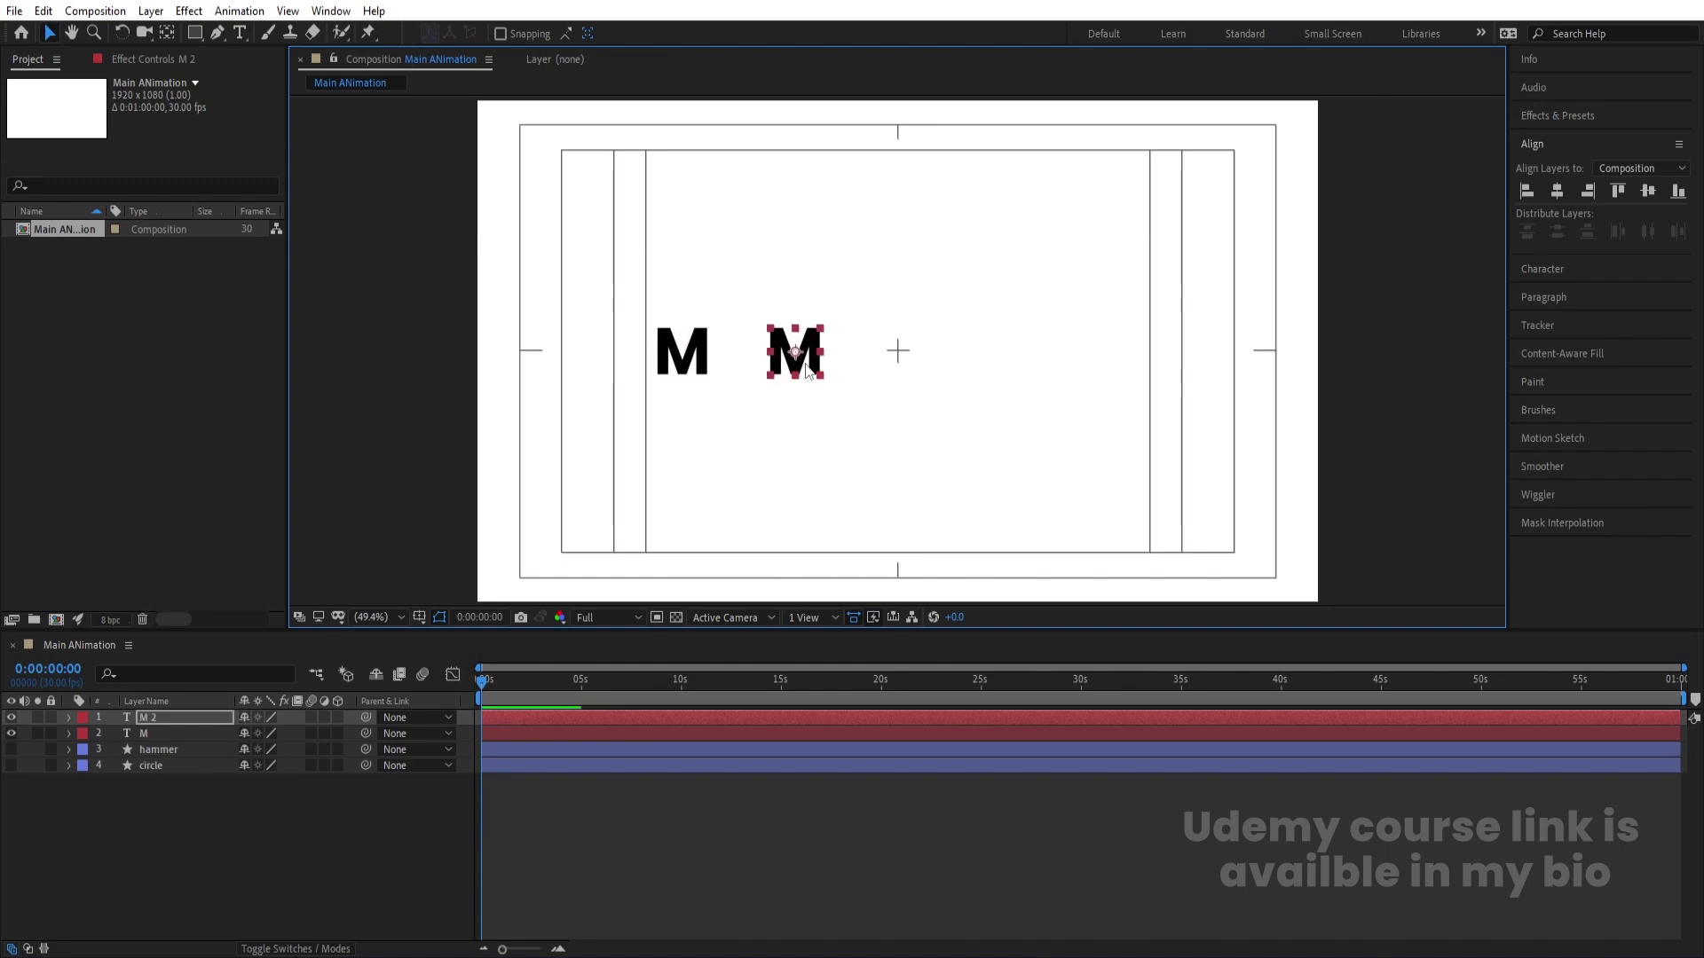
Step: Change the duplicated M text layer's letter to O
key("ctrl+t")
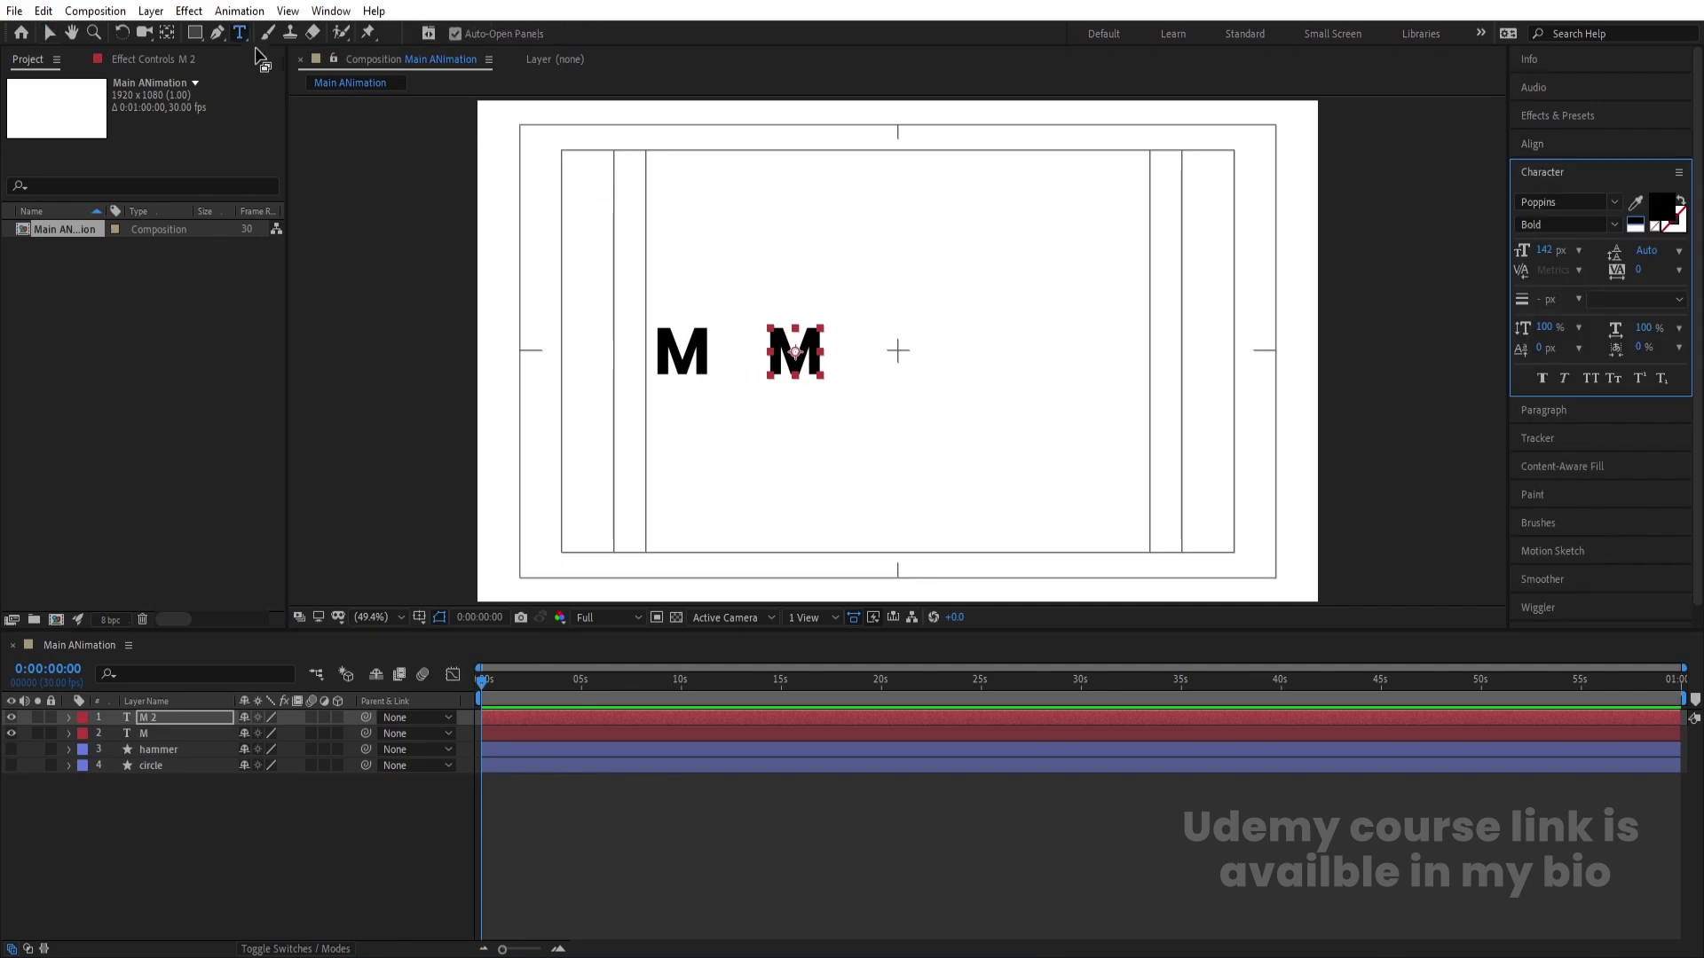
double_click(790, 368)
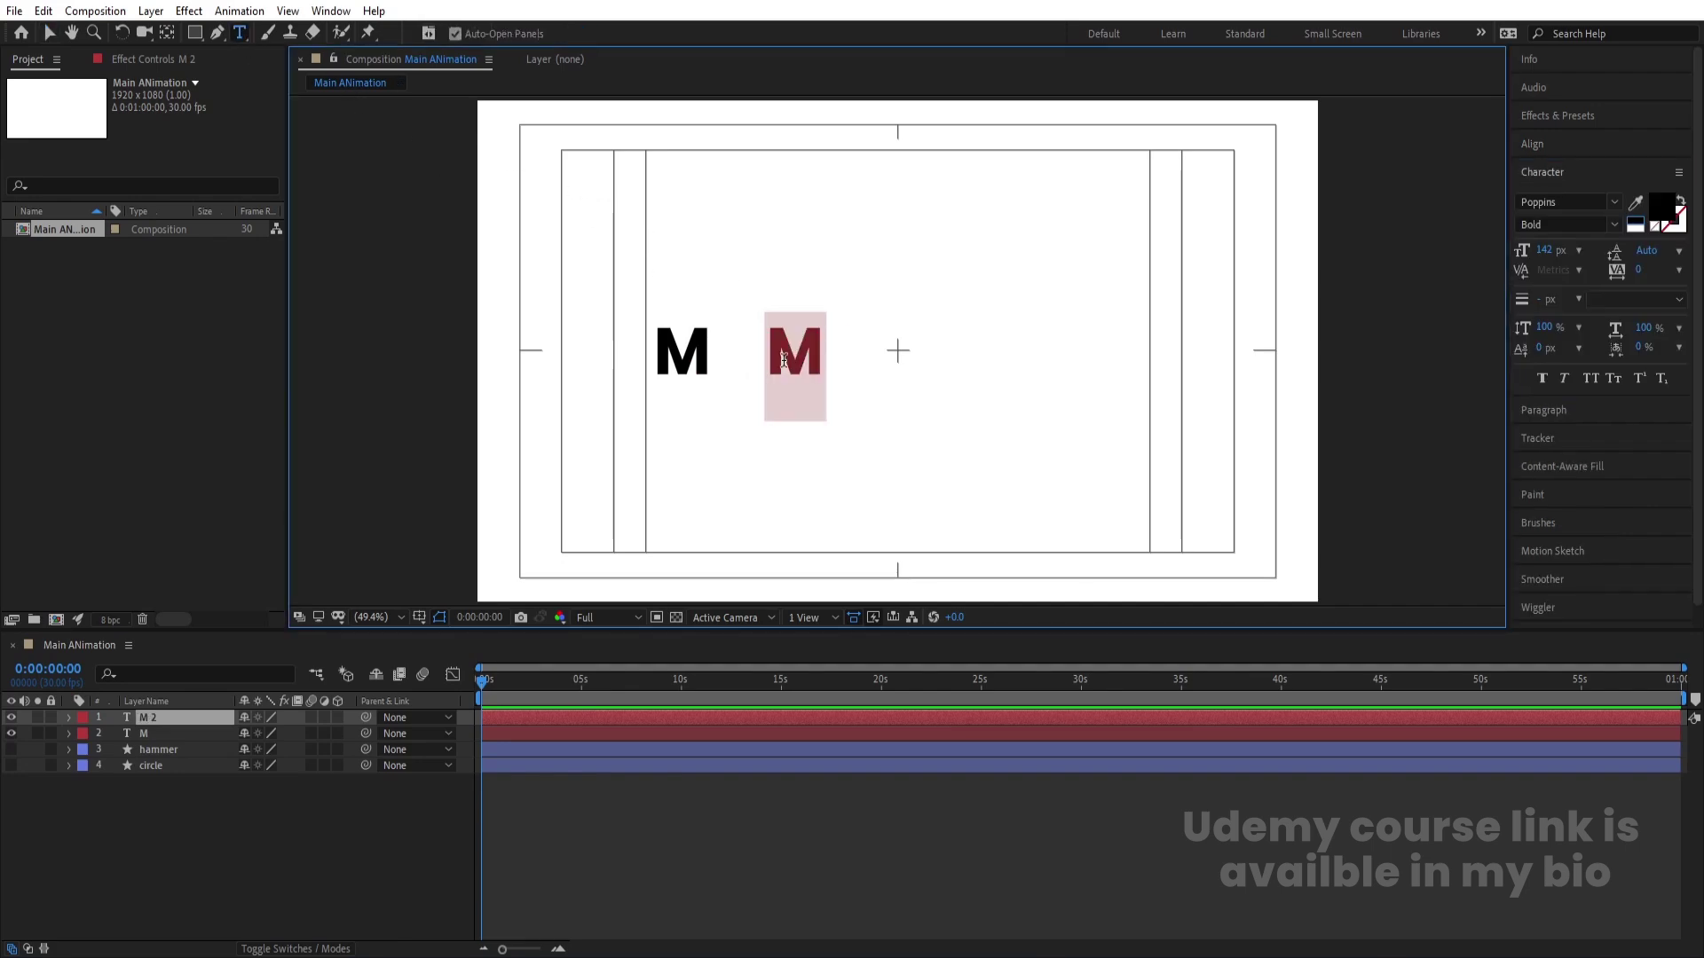
type("O")
left_click(152, 844)
Step: Duplicate the O text layer and change the copy's letter to T
left_click(146, 718)
key("ctrl+d")
left_click(805, 359)
double_click(806, 360)
type("T")
Step: Set the T layer's position to 969, 540, to the right of the O
left_click(146, 719)
key("p")
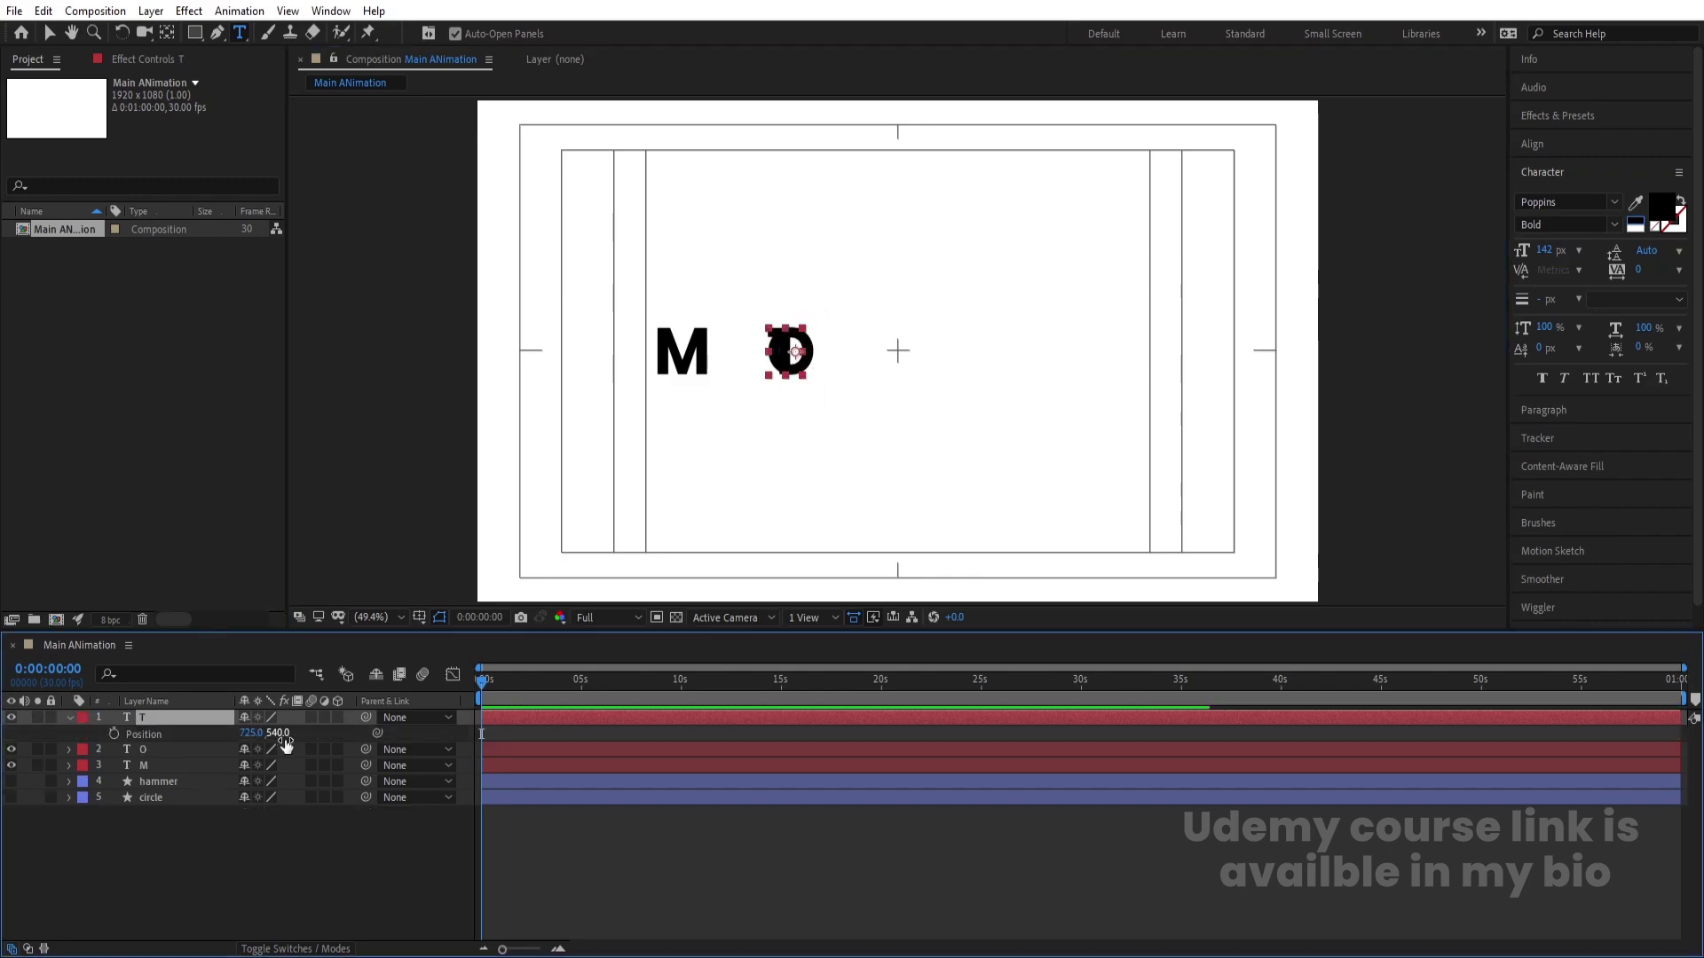
left_click_drag(251, 733, 444, 720)
key("Return")
key("Return")
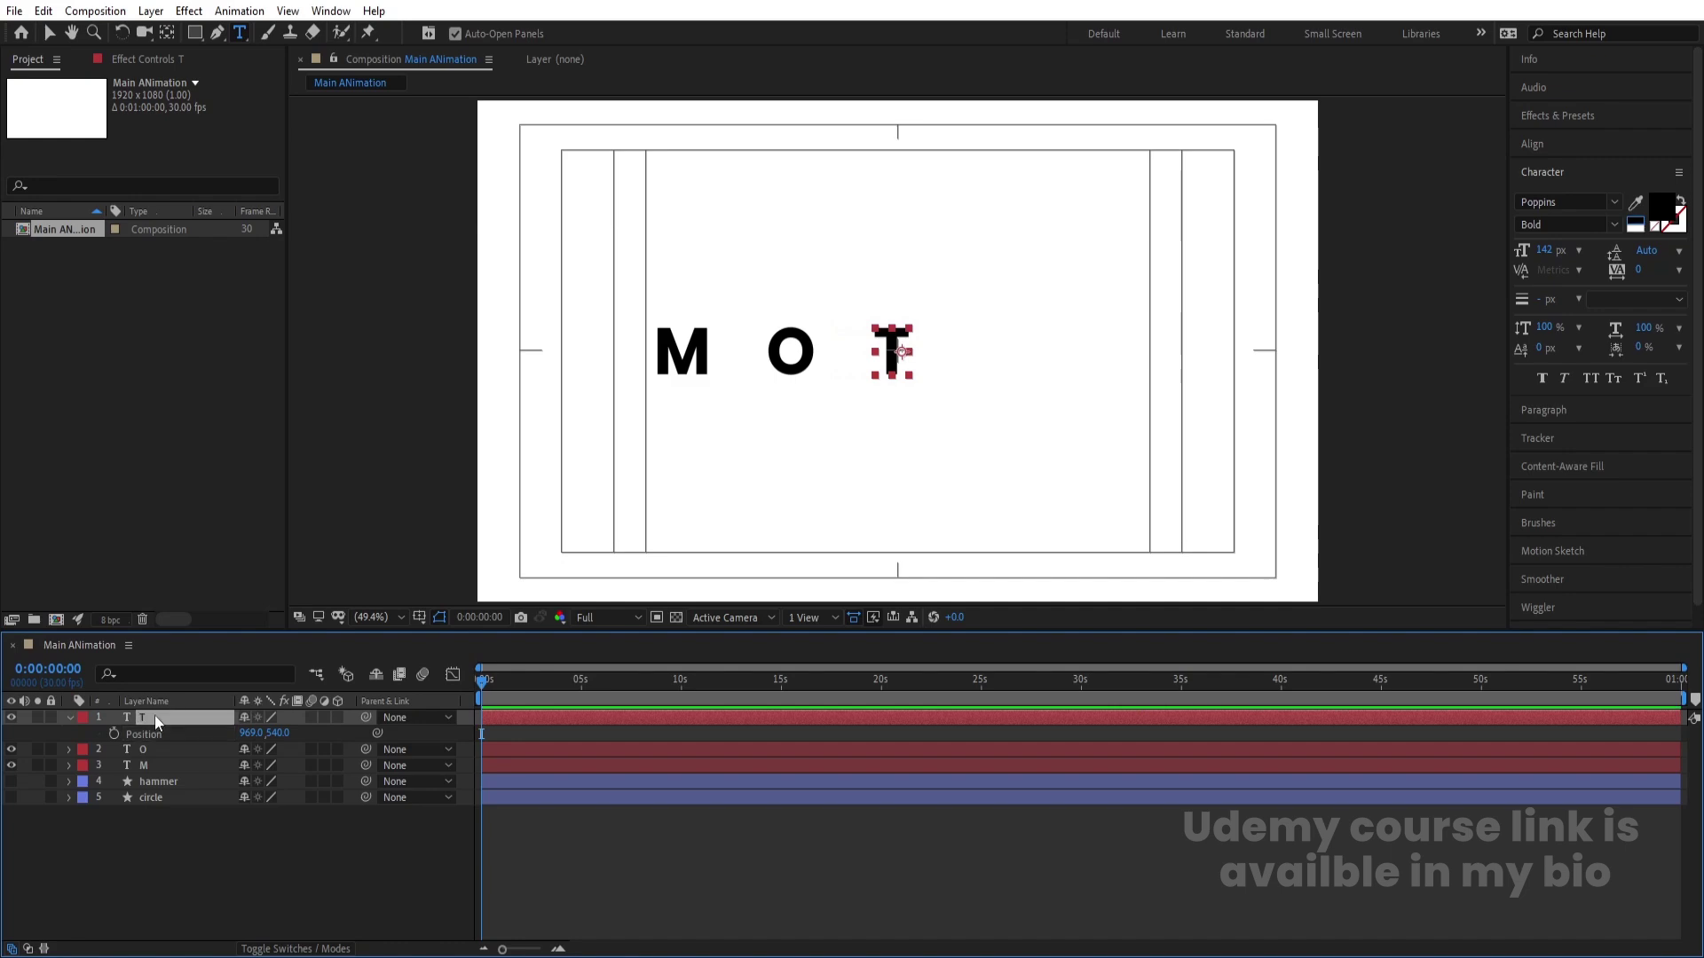
Step: Duplicate the T layer as the letter I and set its position to 1214, 540
key("ctrl+d")
double_click(885, 339)
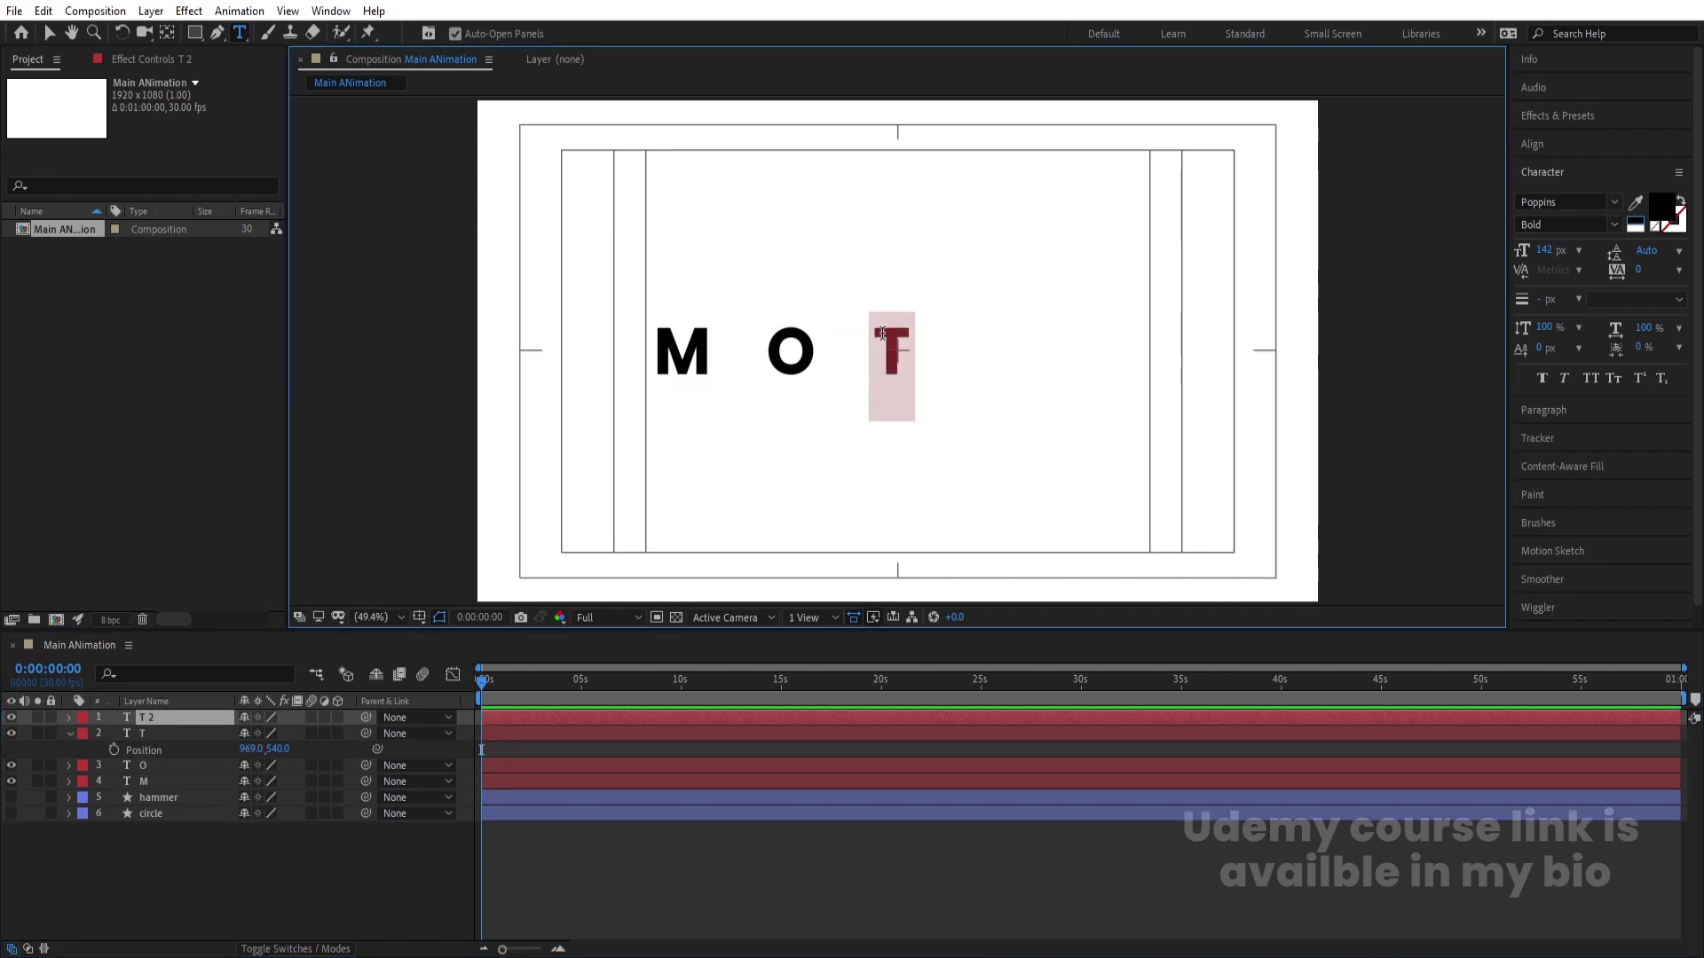
type("I")
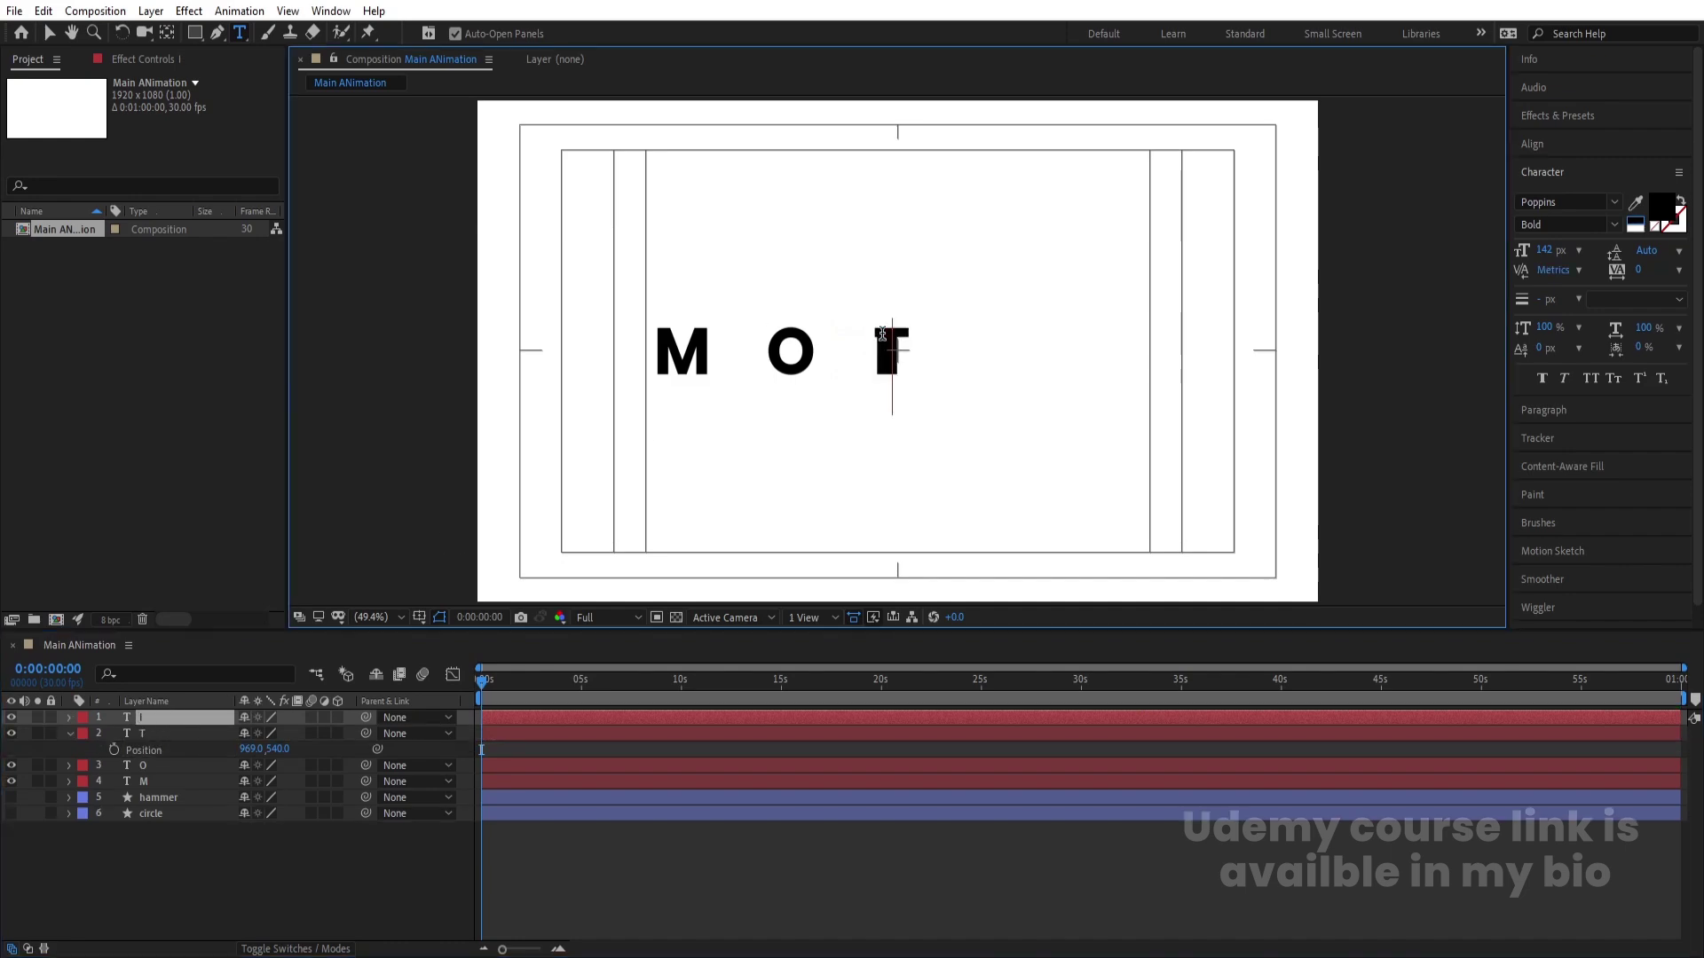
left_click(182, 721)
key("p")
left_click_drag(255, 733, 459, 720)
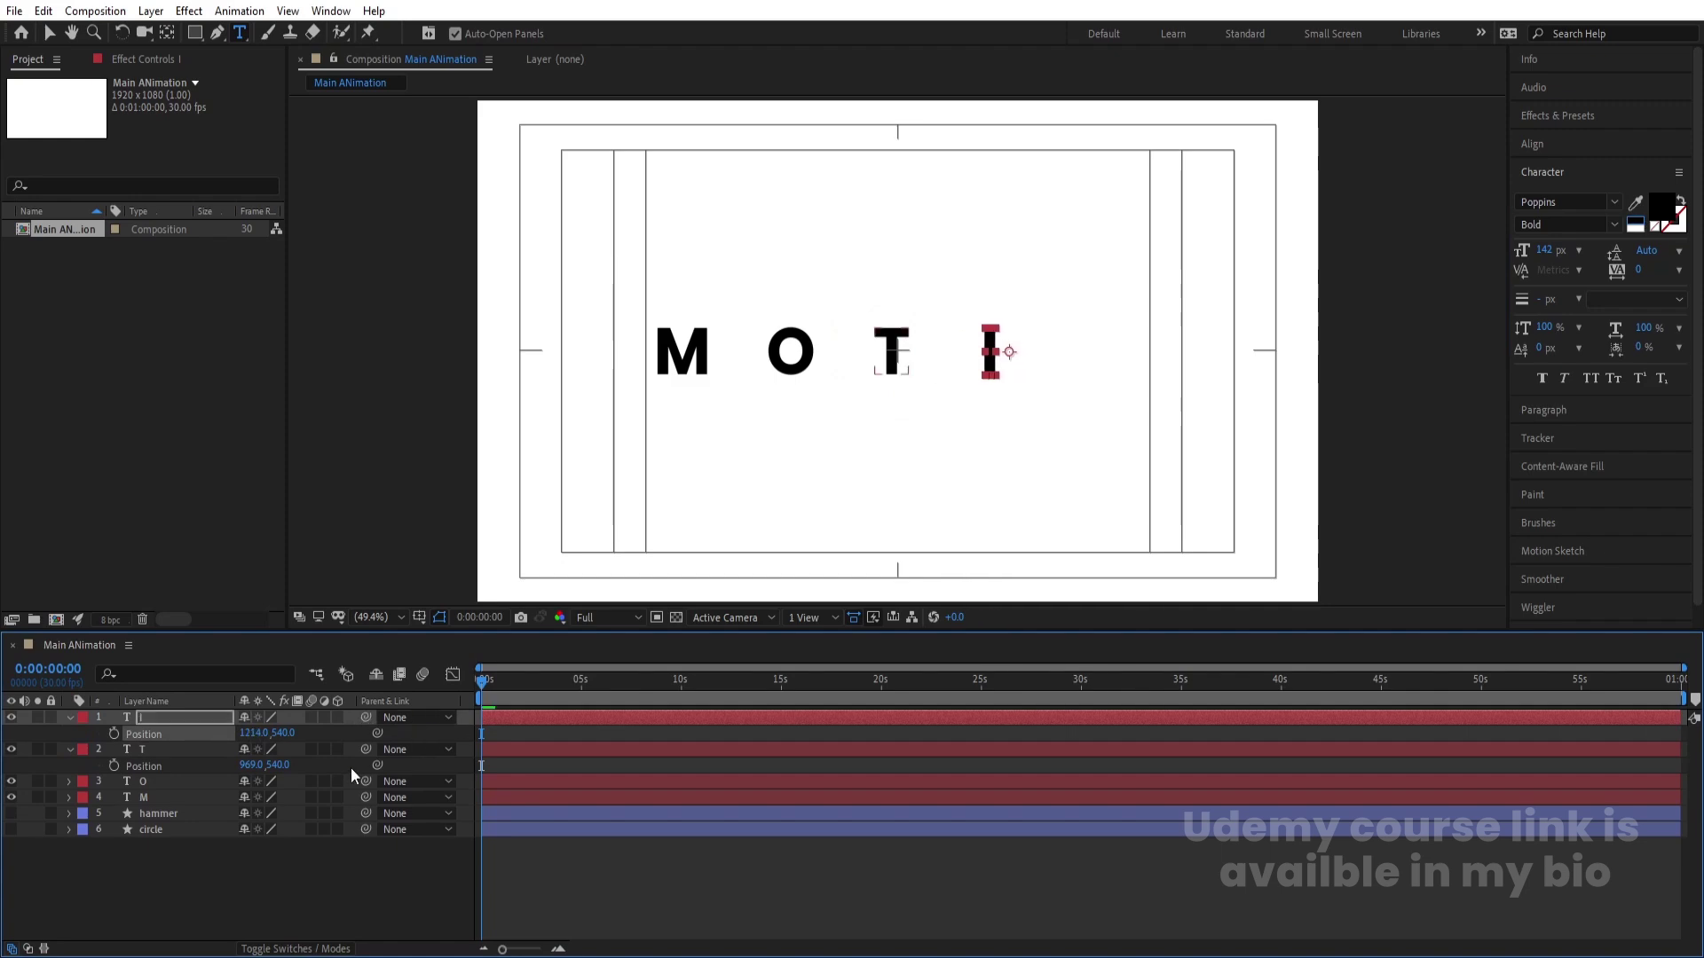
Step: Duplicate the O layer to the top of the layer stack and place the copy to the right of the I
left_click(163, 781)
key("ctrl+d")
left_click_drag(164, 781, 149, 716)
key("v")
left_click_drag(777, 353, 1086, 352)
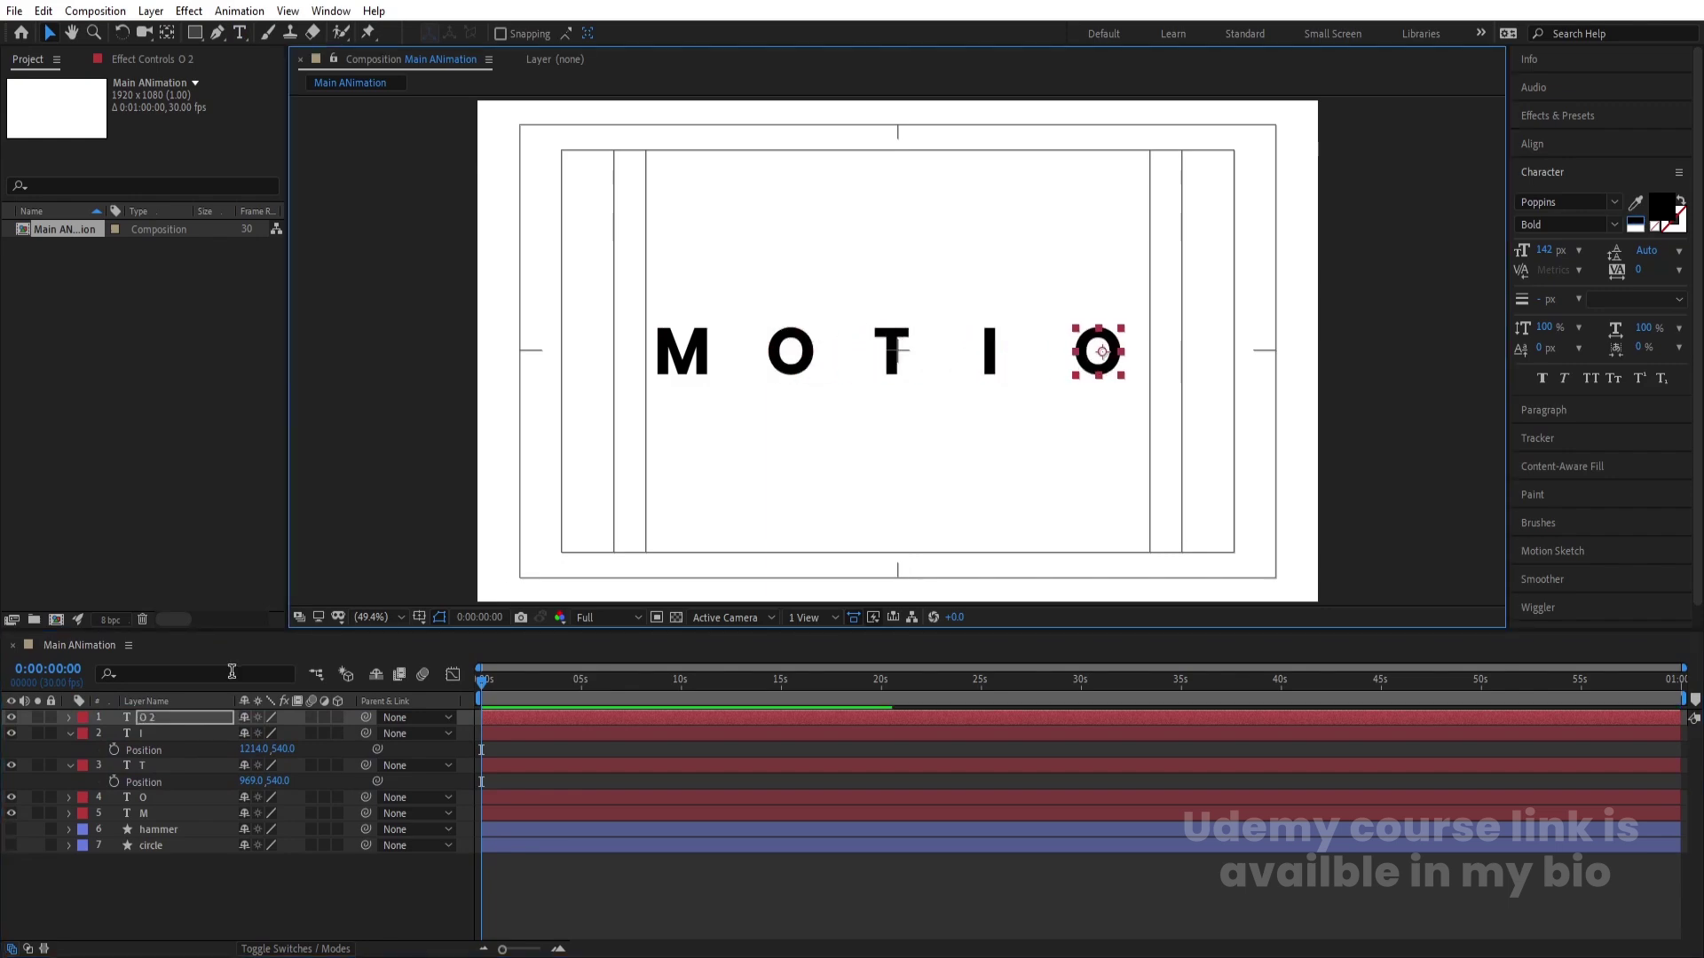
Step: Duplicate the second O text layer, change the copy's letter to N, and place it to the right of that O
left_click(142, 722)
key("ctrl+d")
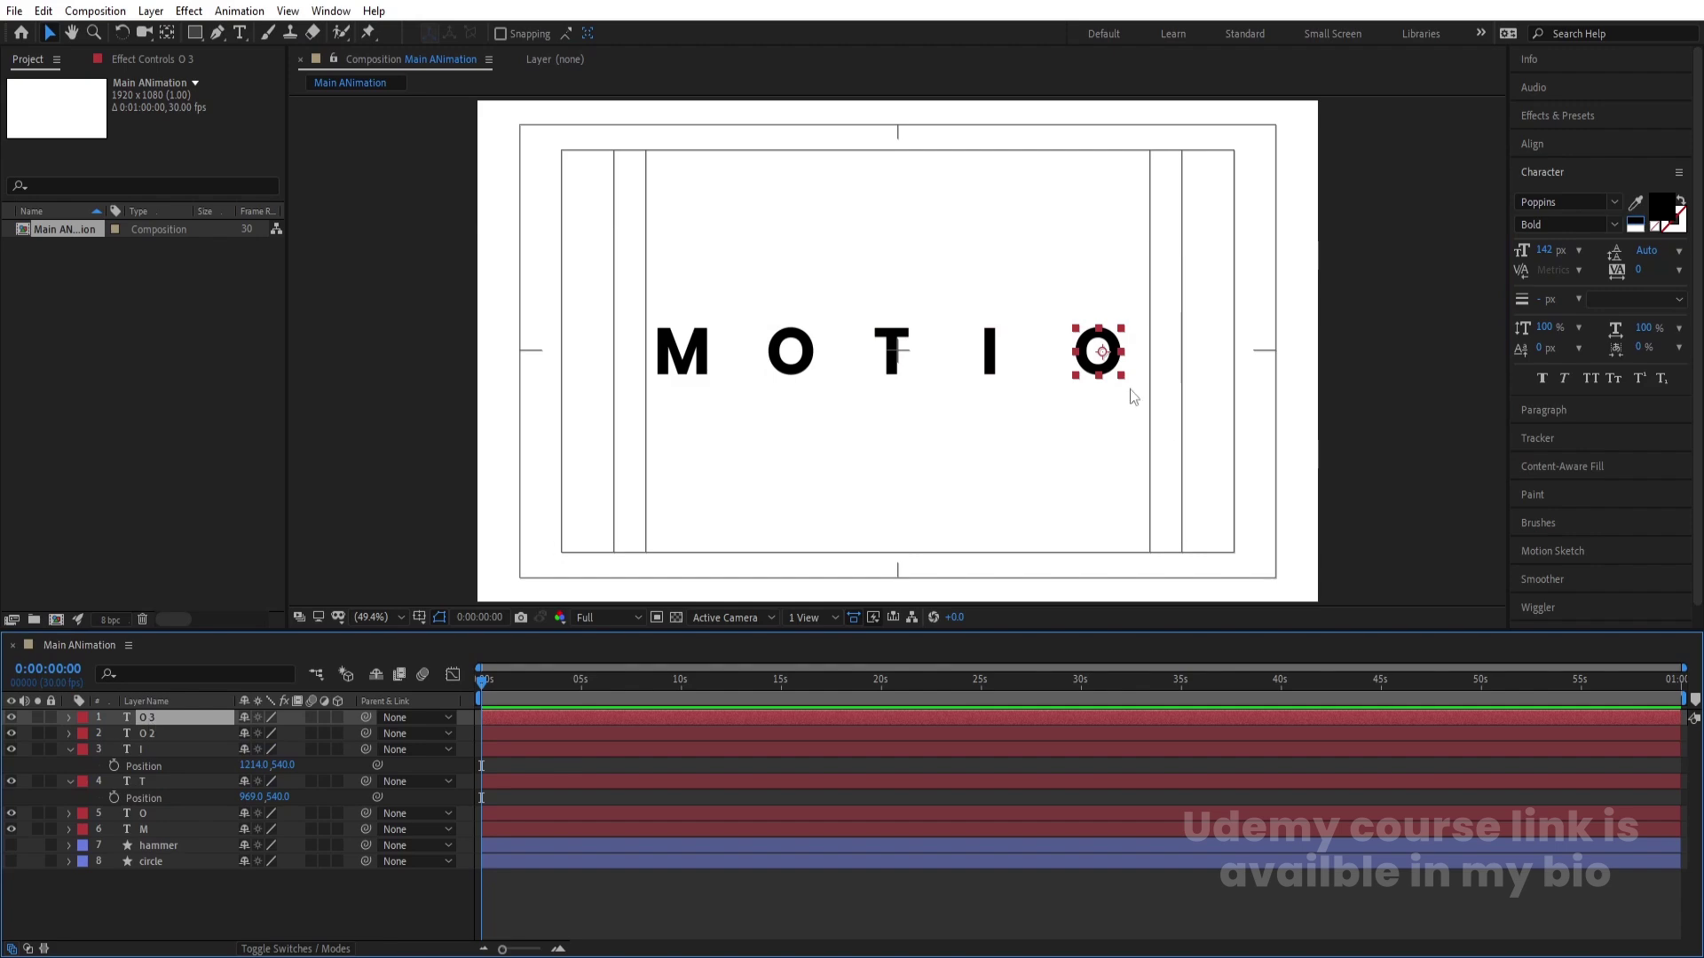
double_click(1098, 352)
key("BackSpace")
type("N")
left_click(172, 720)
key("v")
left_click_drag(1109, 360, 1221, 364)
left_click(1172, 471)
Step: Shift all six letters left together to centre the word, then centre each letter's anchor point and collapse the layer properties
left_click_drag(1278, 484, 505, 262)
left_click_drag(895, 379, 849, 363)
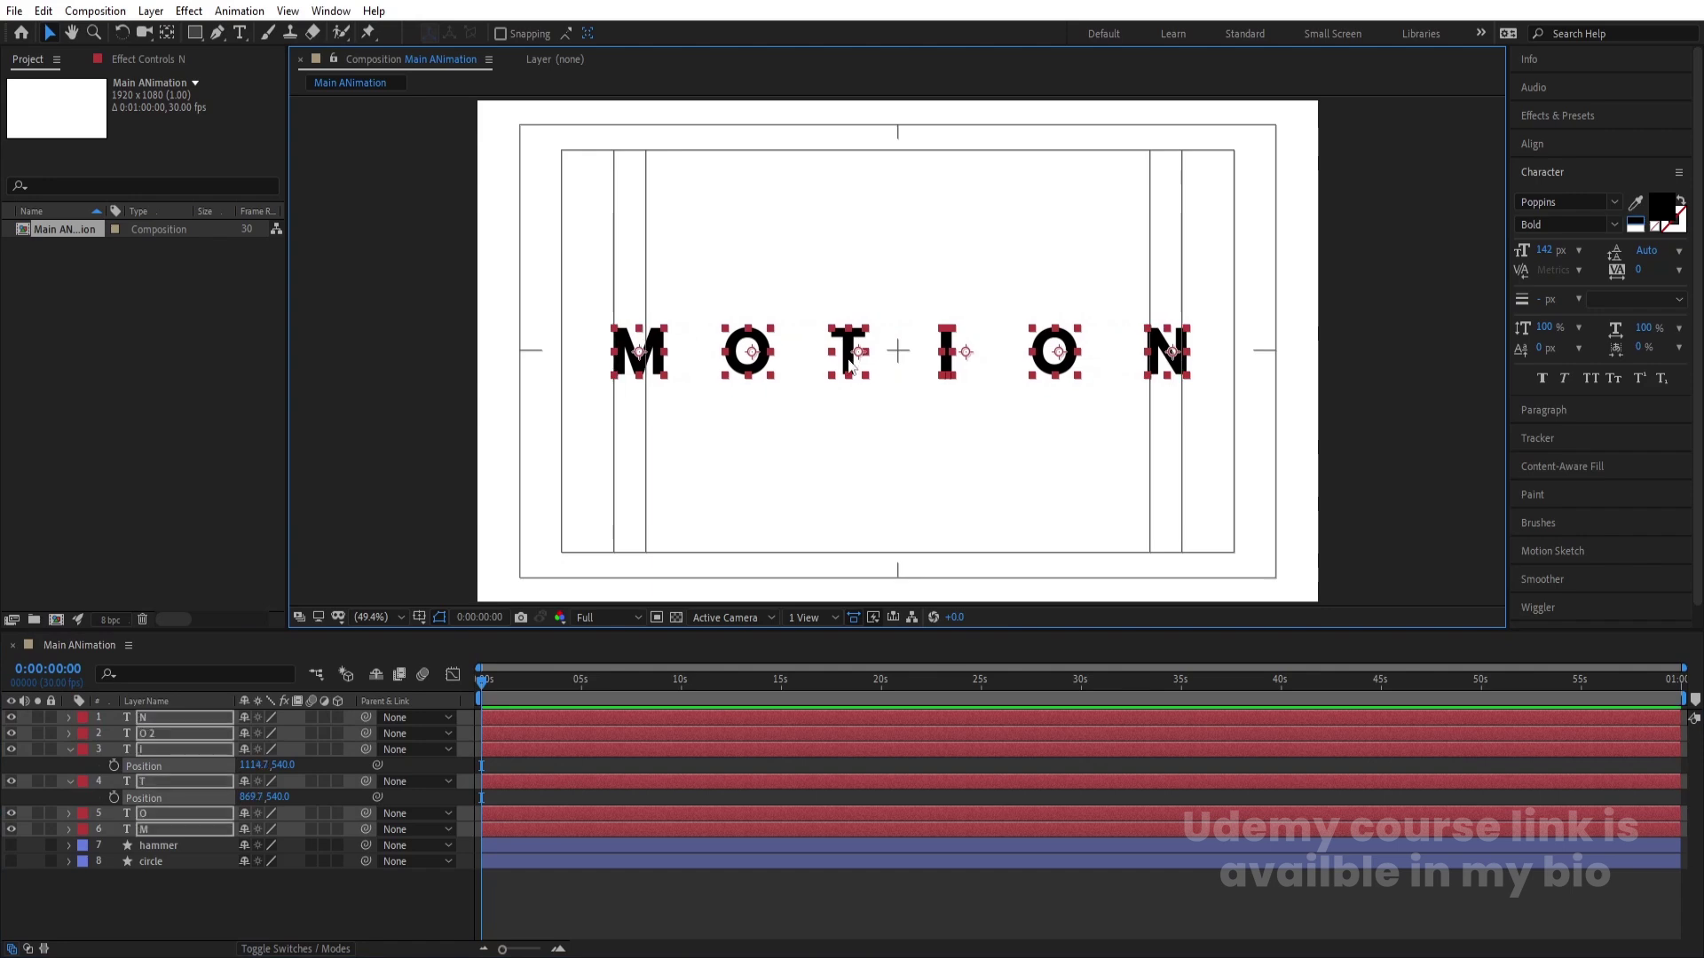
key("ctrl+alt+Home")
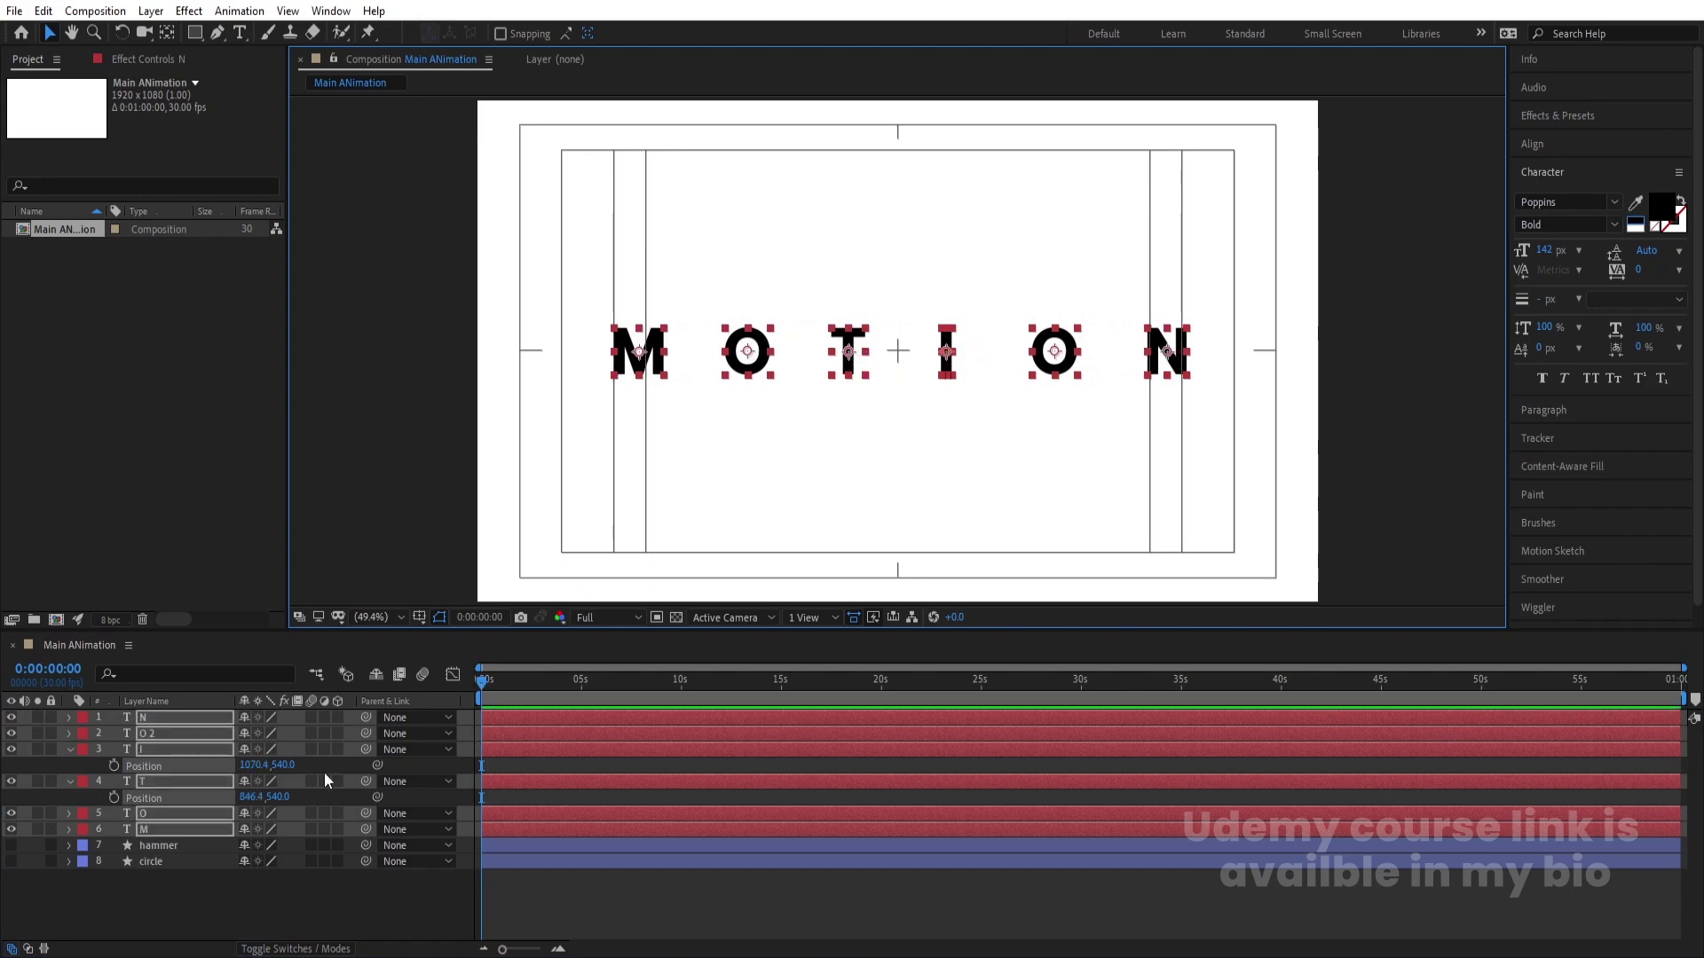
left_click(133, 870)
key("u")
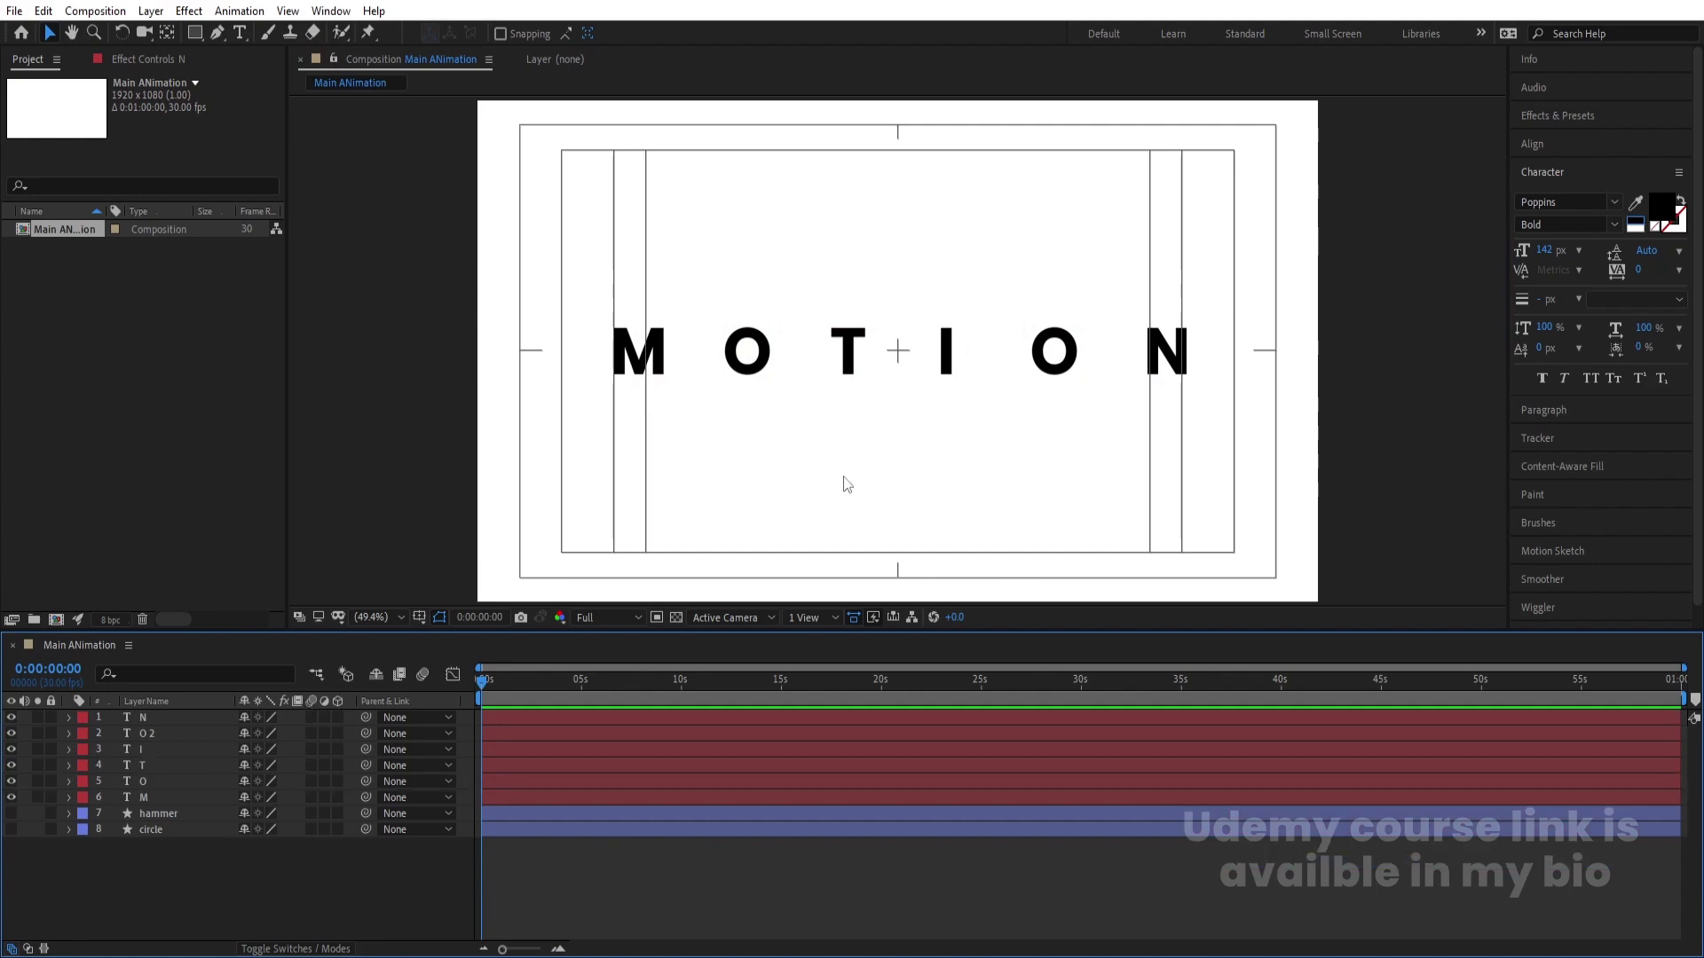
Step: Add position, scale and rotation keyframes to all six letter layers at 0:00:00:00 and show only the keyframed properties
left_click_drag(12, 797, 25, 702)
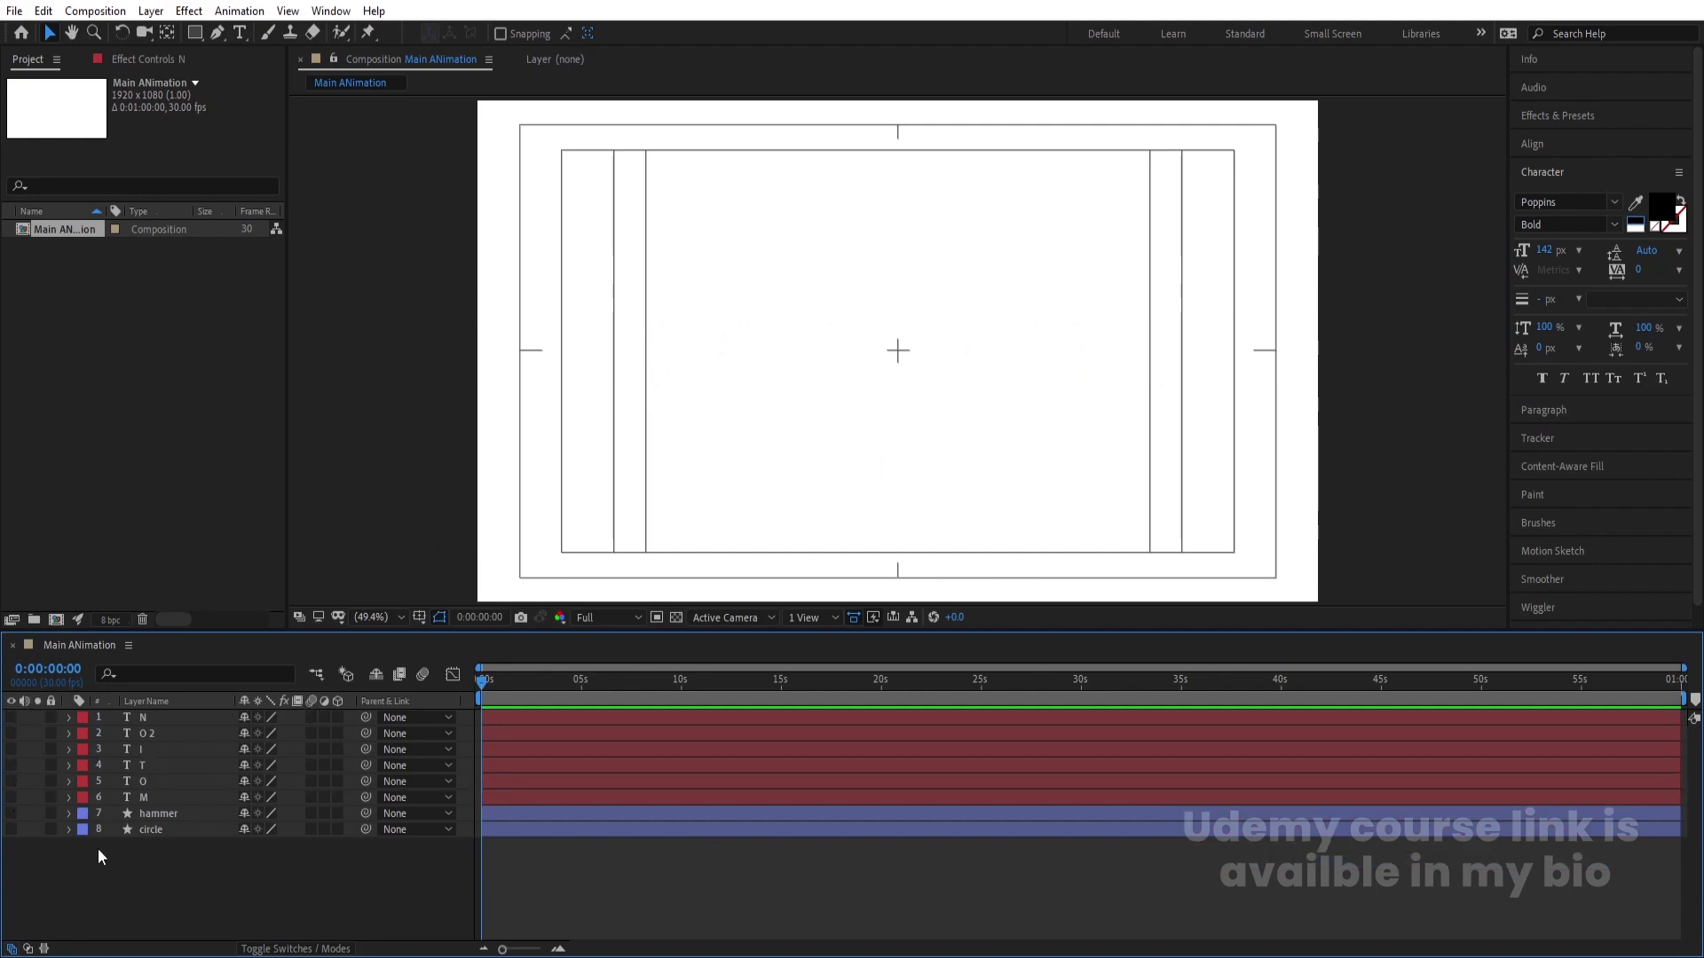
left_click_drag(14, 796, 14, 674)
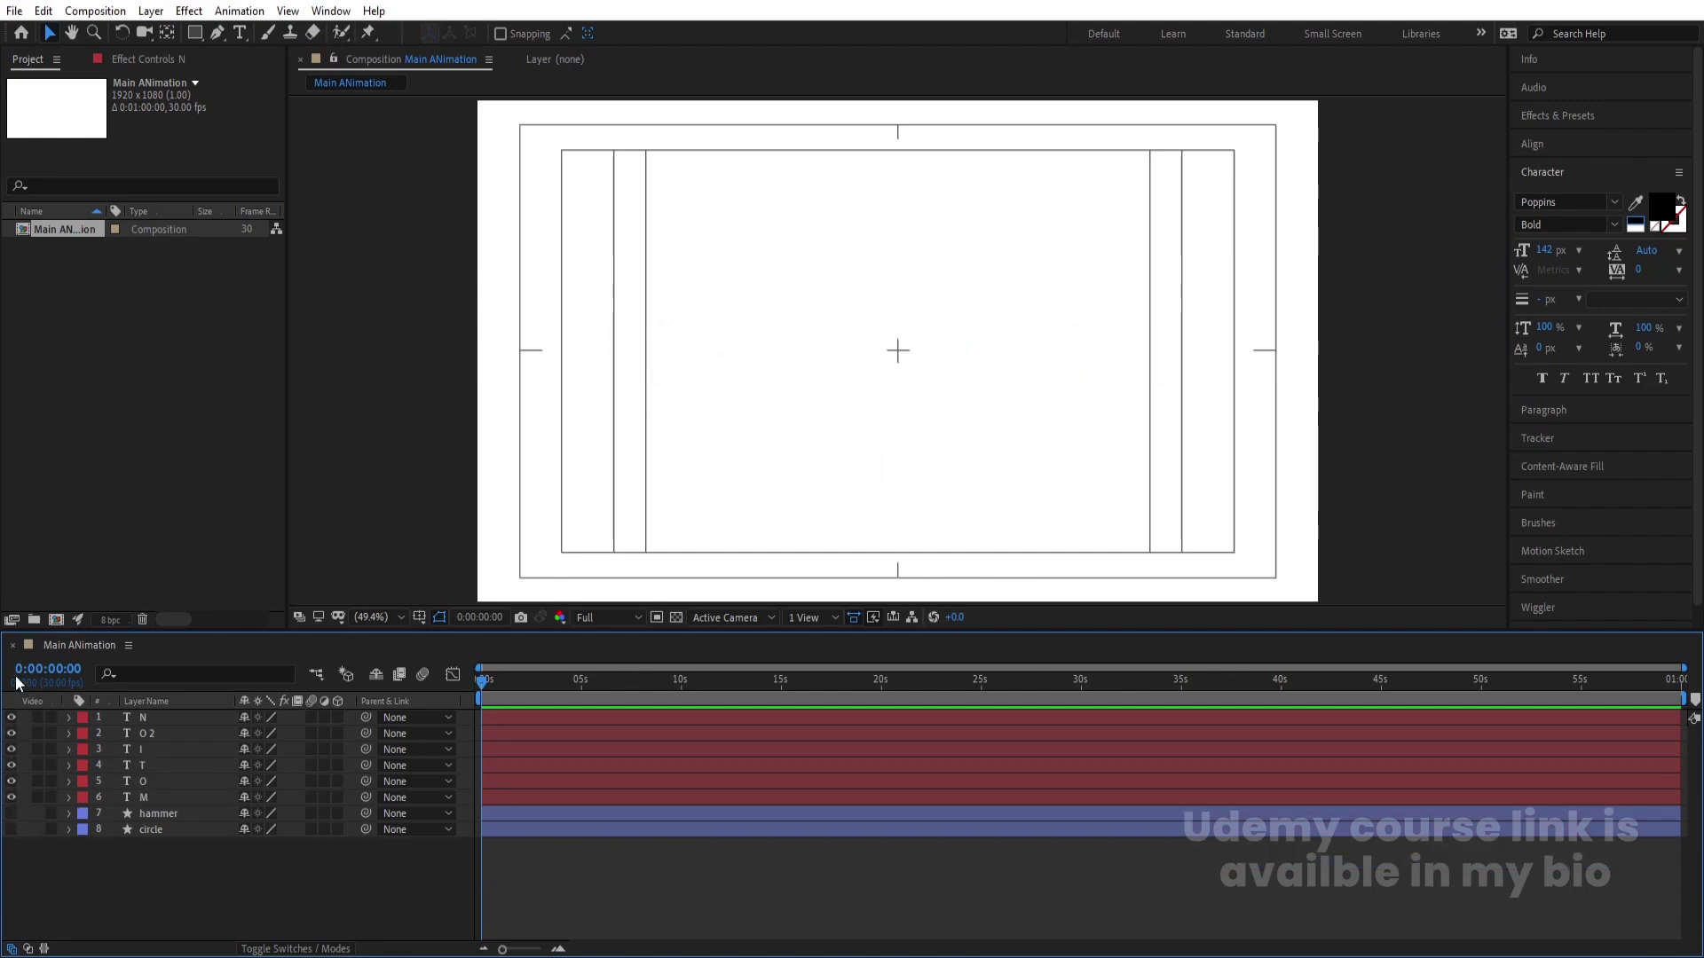
left_click(135, 799)
left_click(144, 715, "shift")
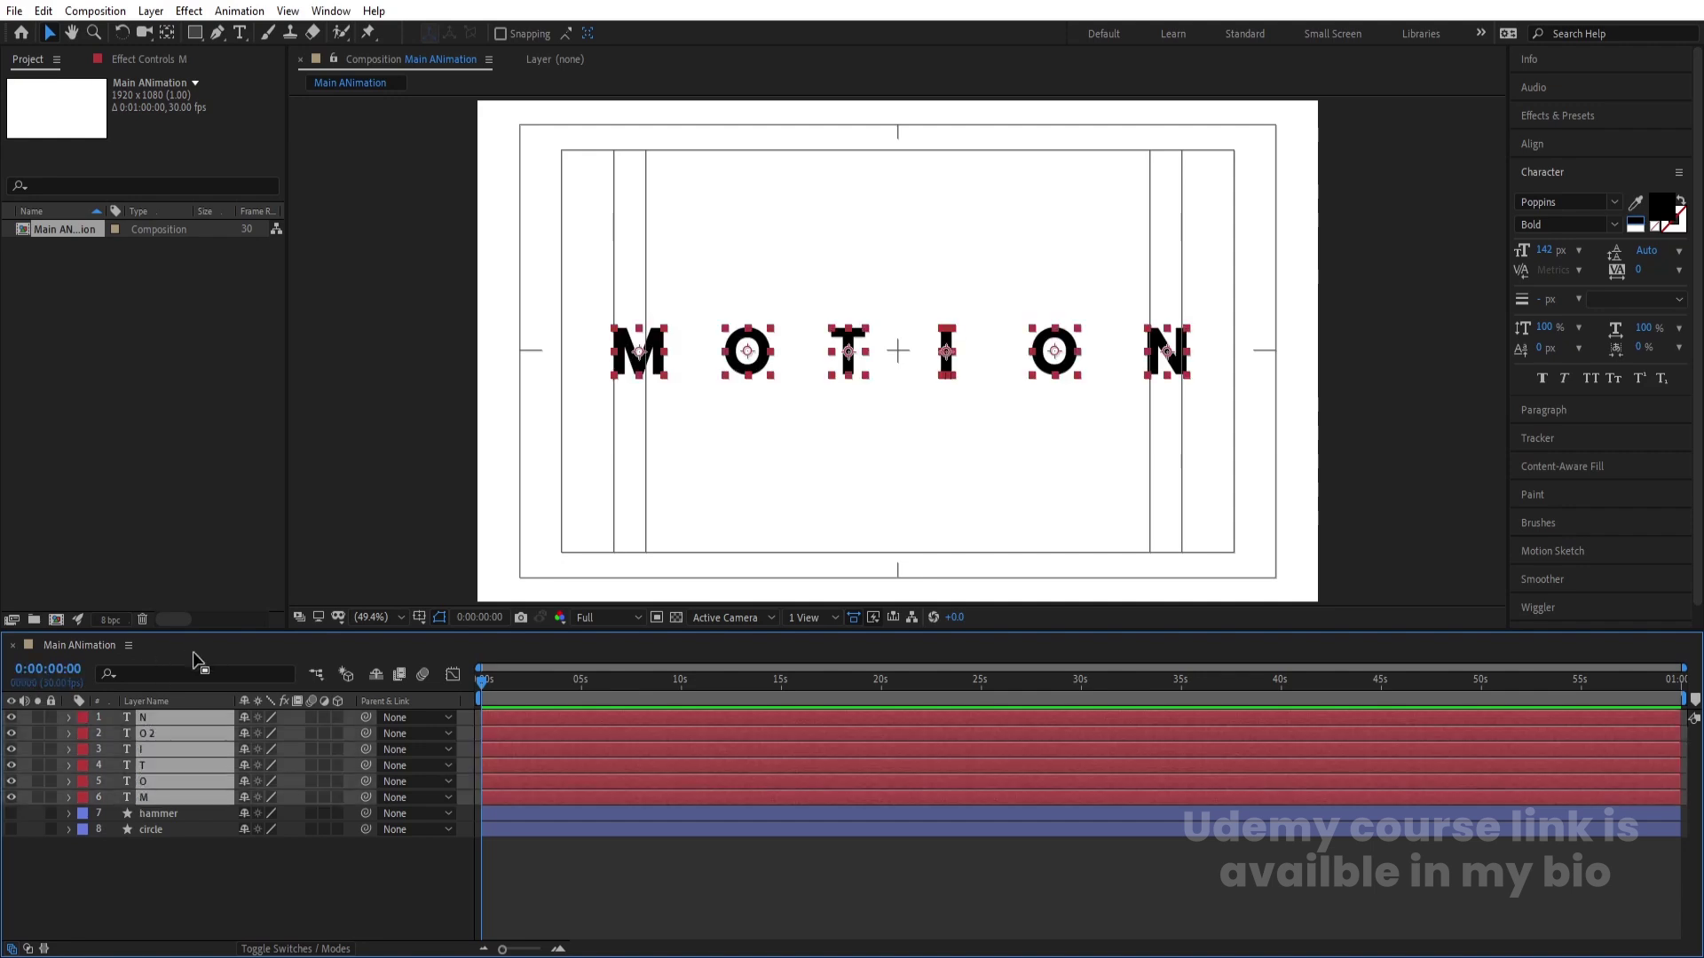
key("p")
key("s")
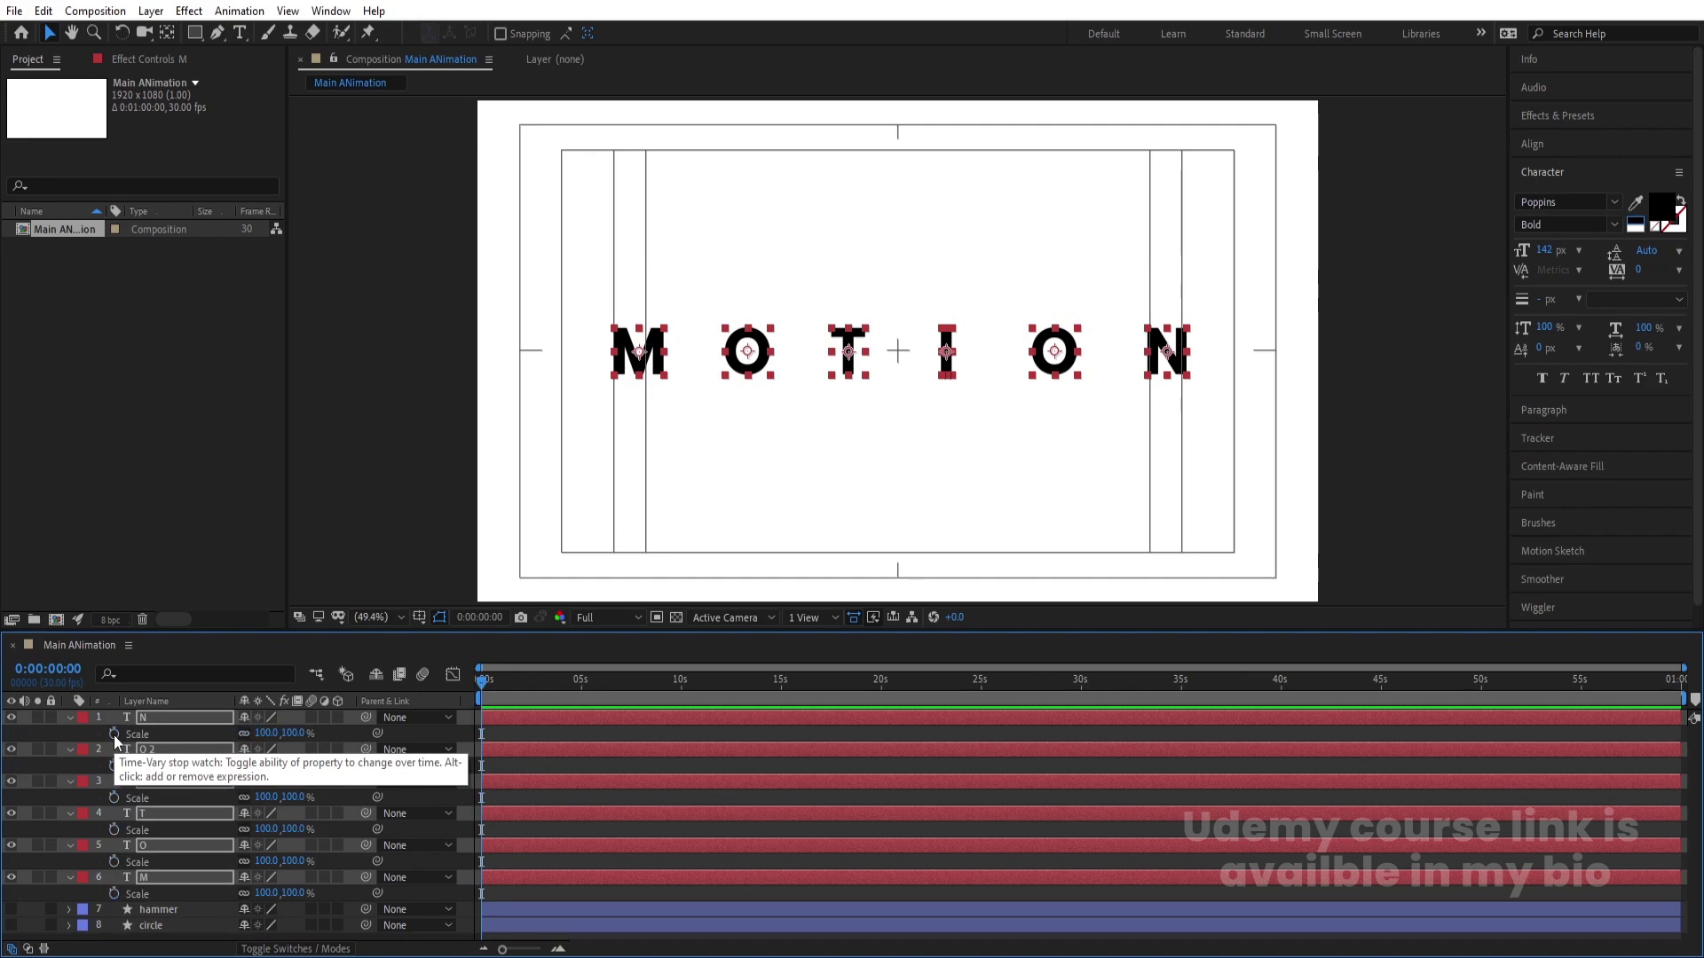
left_click(114, 735)
key("r")
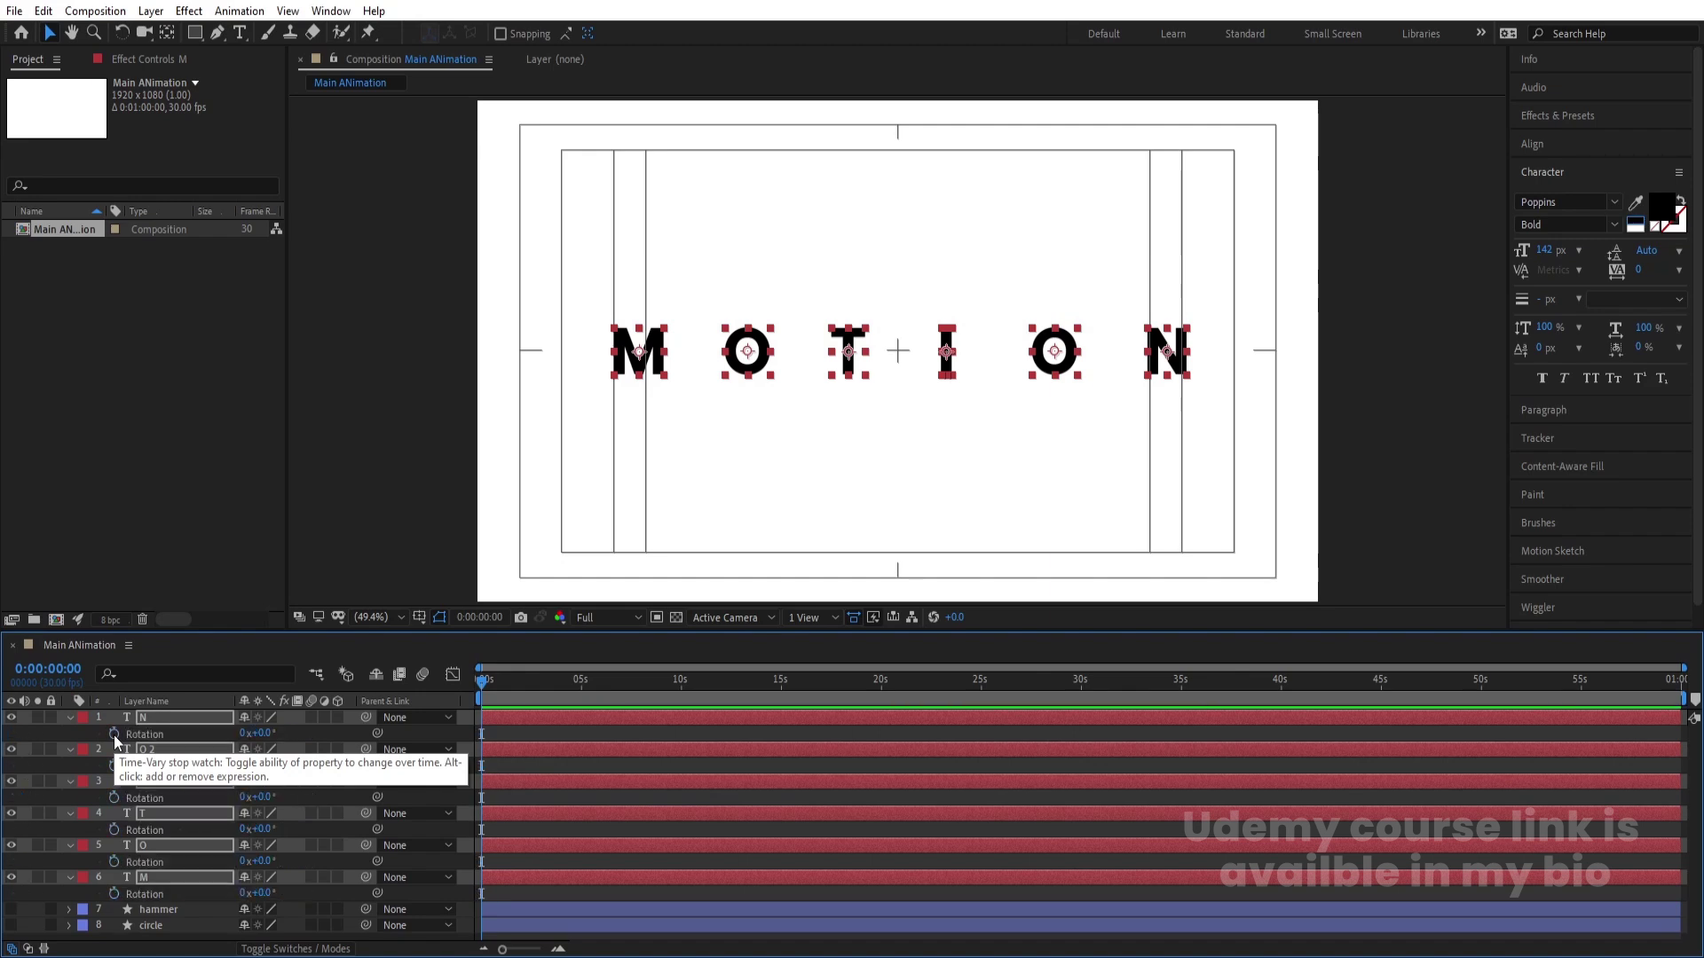
left_click(113, 735)
key("u")
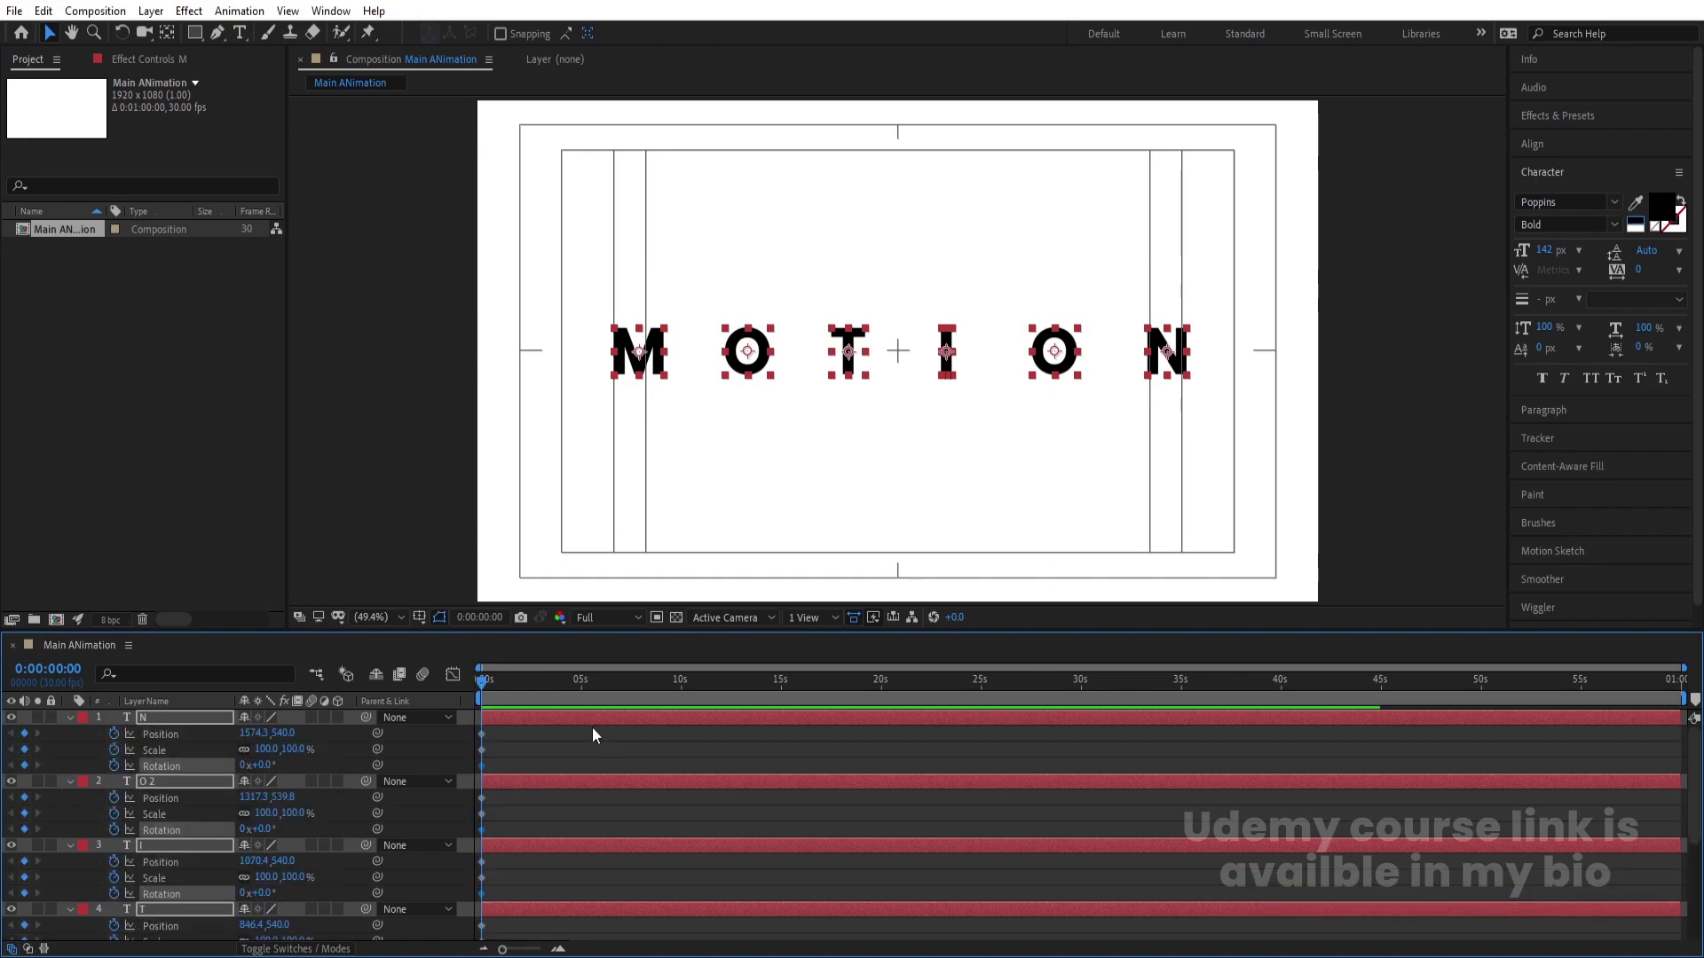
Step: Add unchanged position, scale and rotation keyframes to all letter layers at 0:00:01:20
scroll(172, 749, "down", 3)
key("=")
key("=")
key("=")
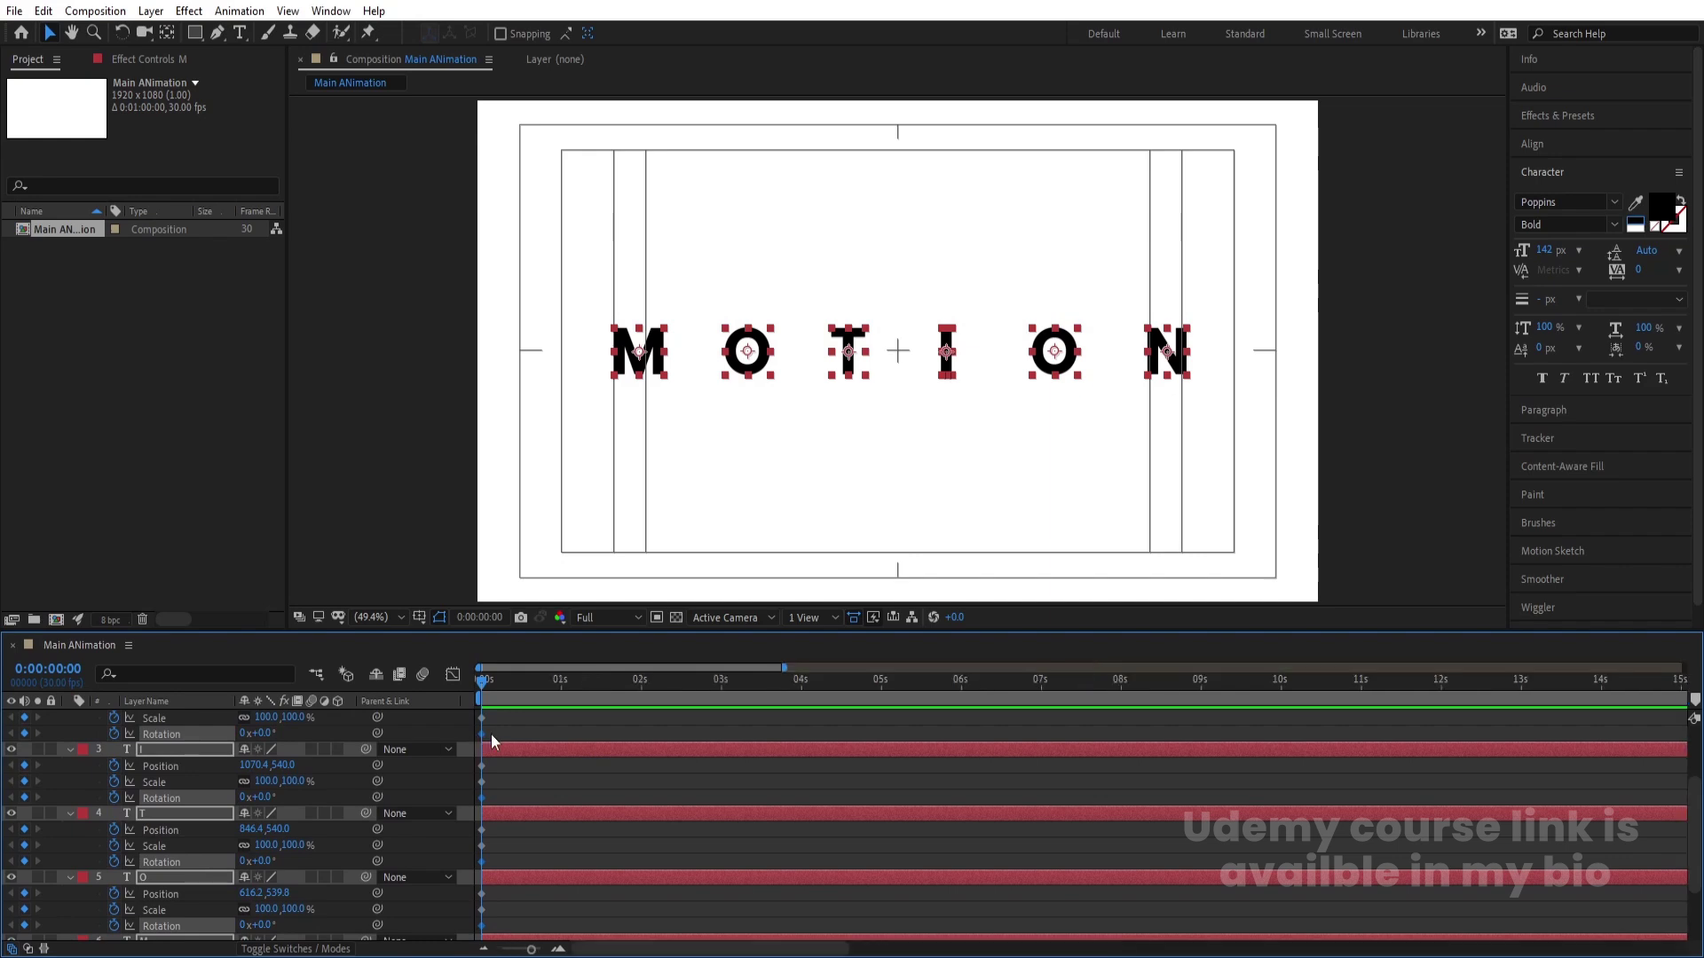
key("=")
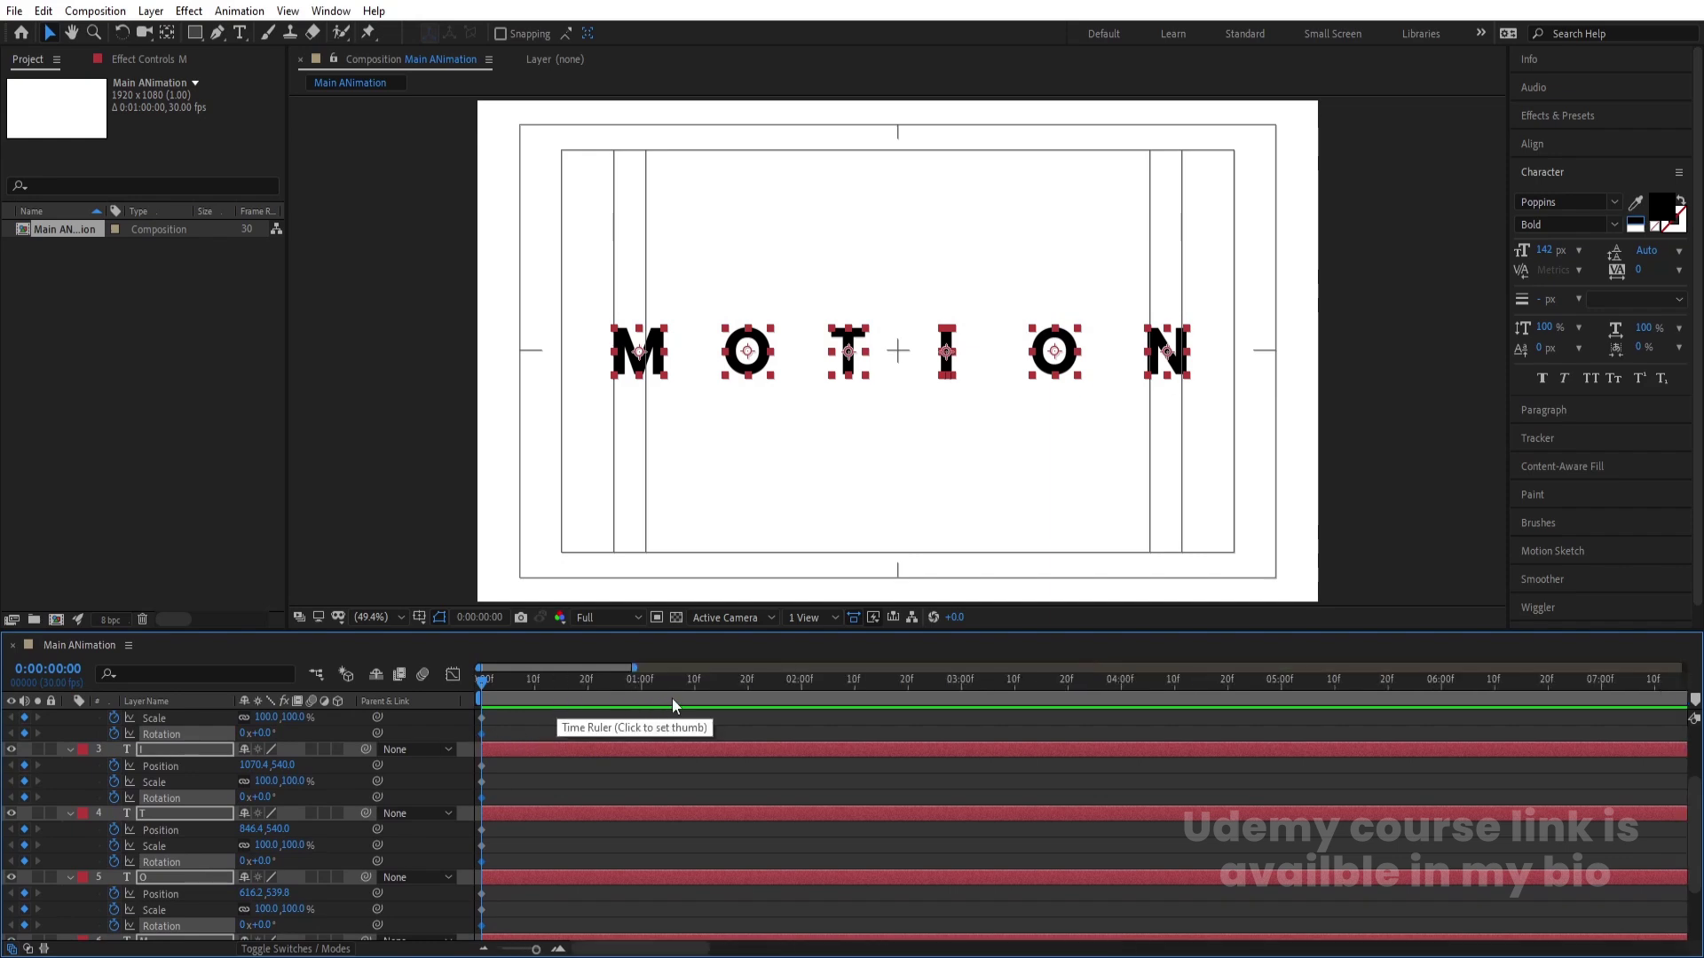
left_click(747, 682)
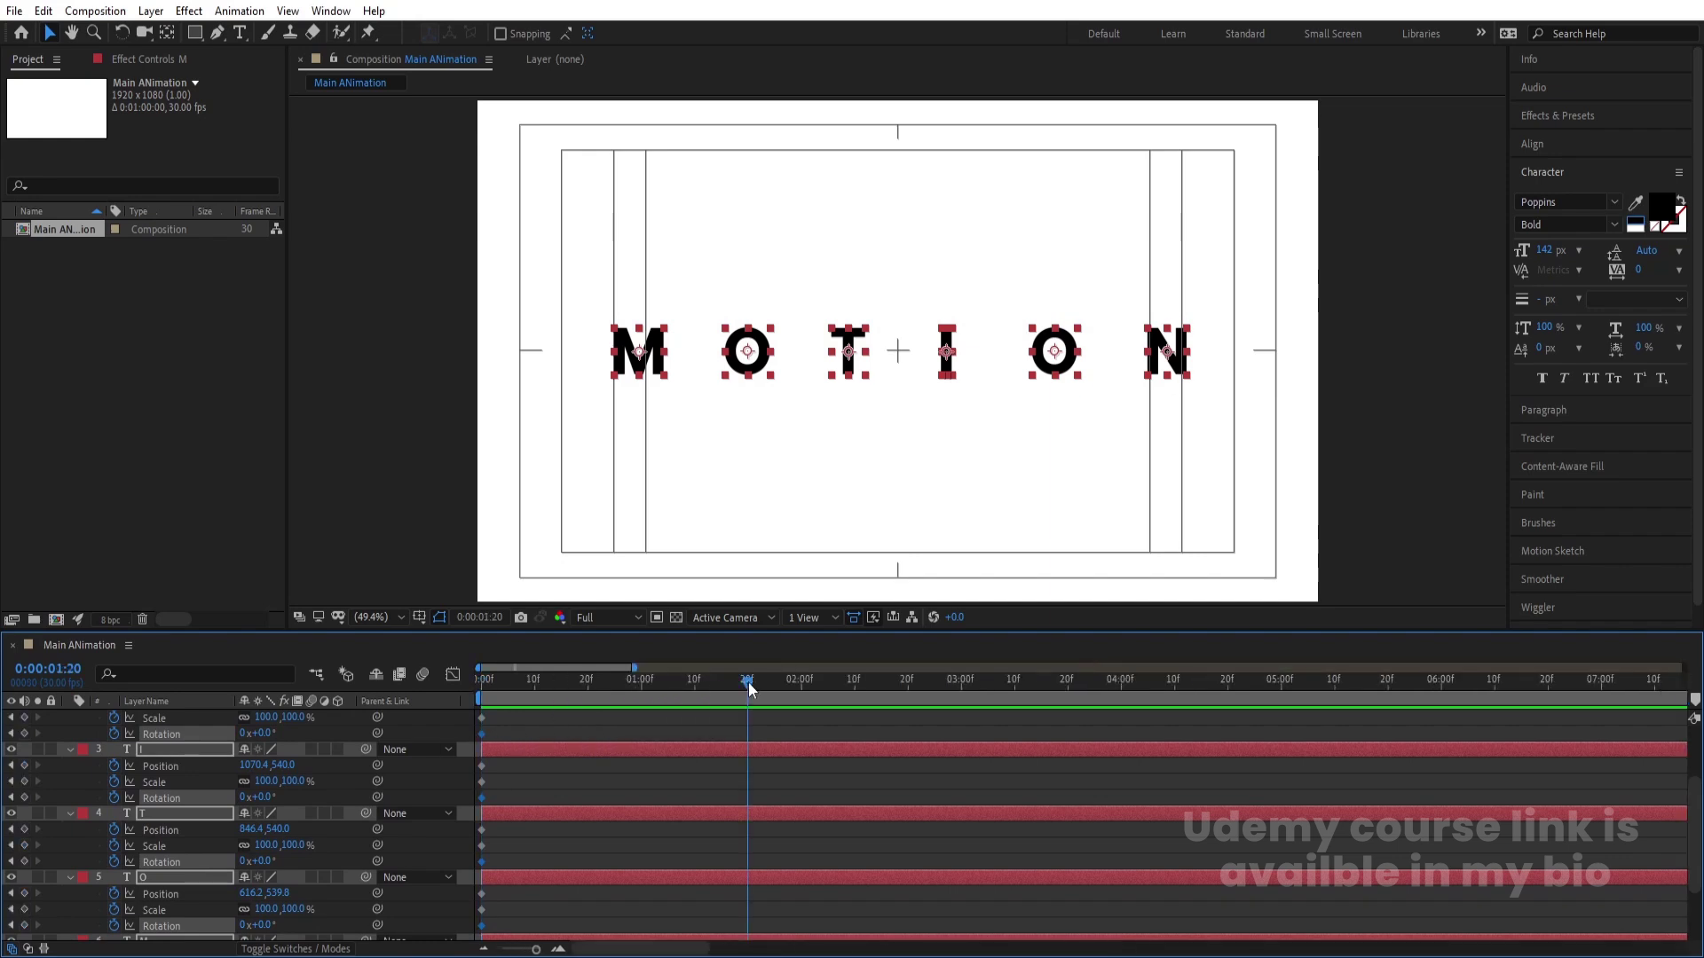
scroll(30, 744, "up", 3)
left_click(24, 750)
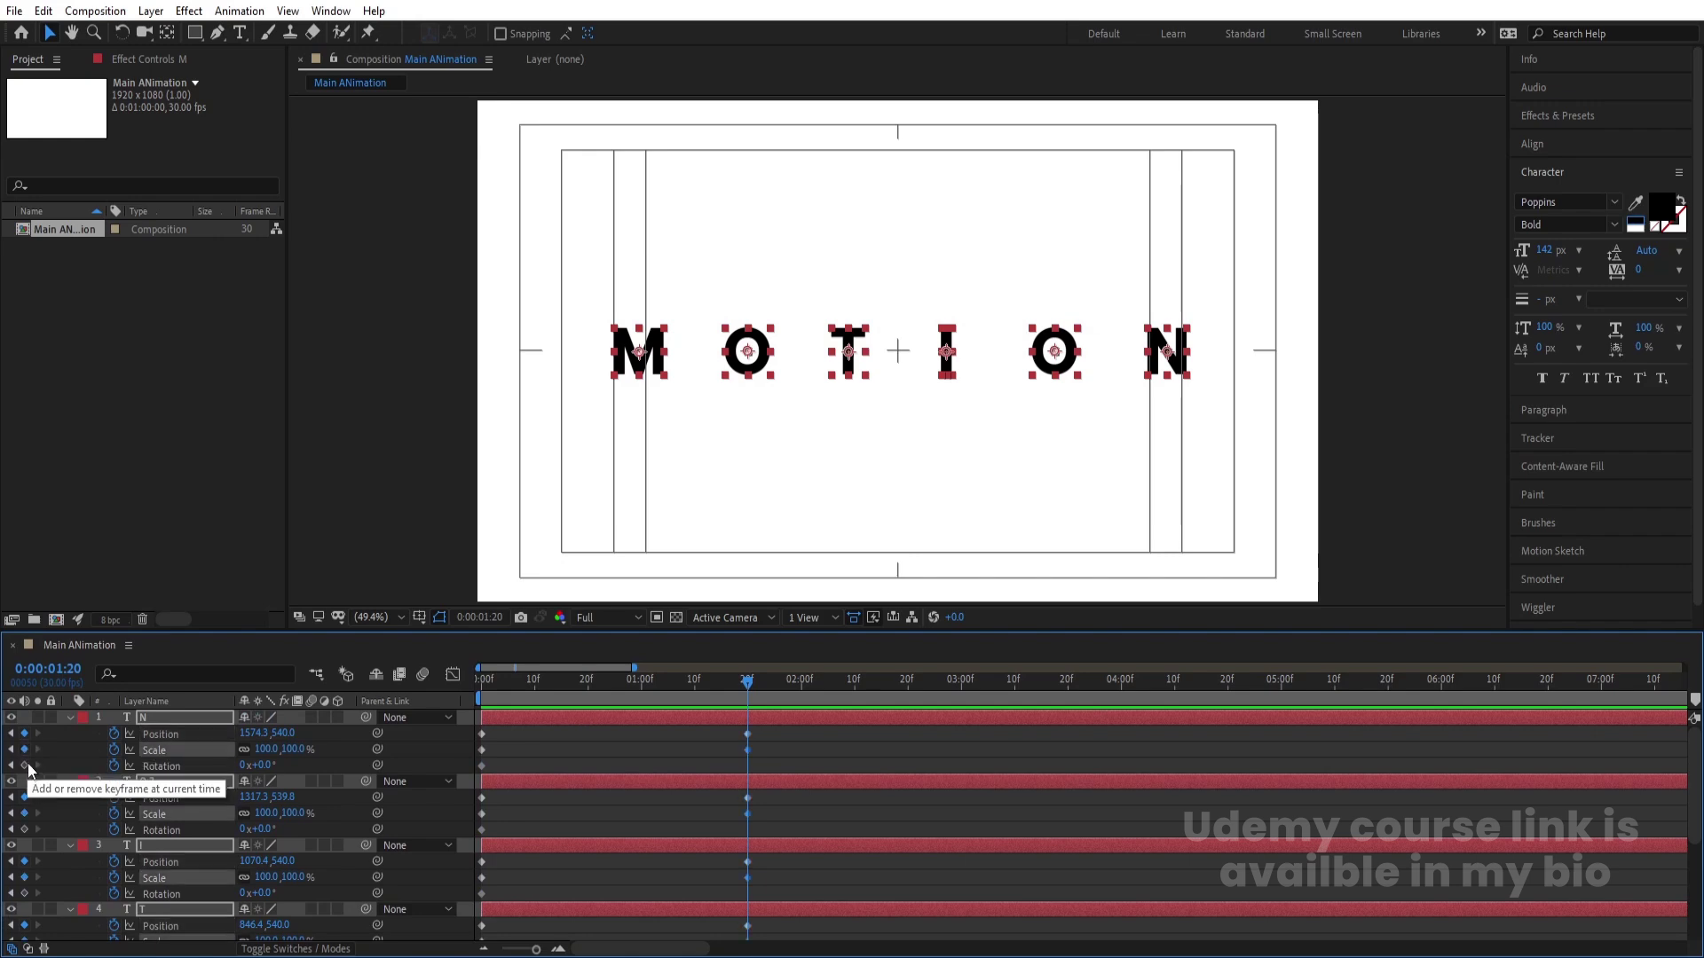
left_click(25, 766)
Step: Add unchanged position, scale and rotation keyframes to all letter layers at 0:00:03:10
left_click_drag(958, 703, 1017, 699)
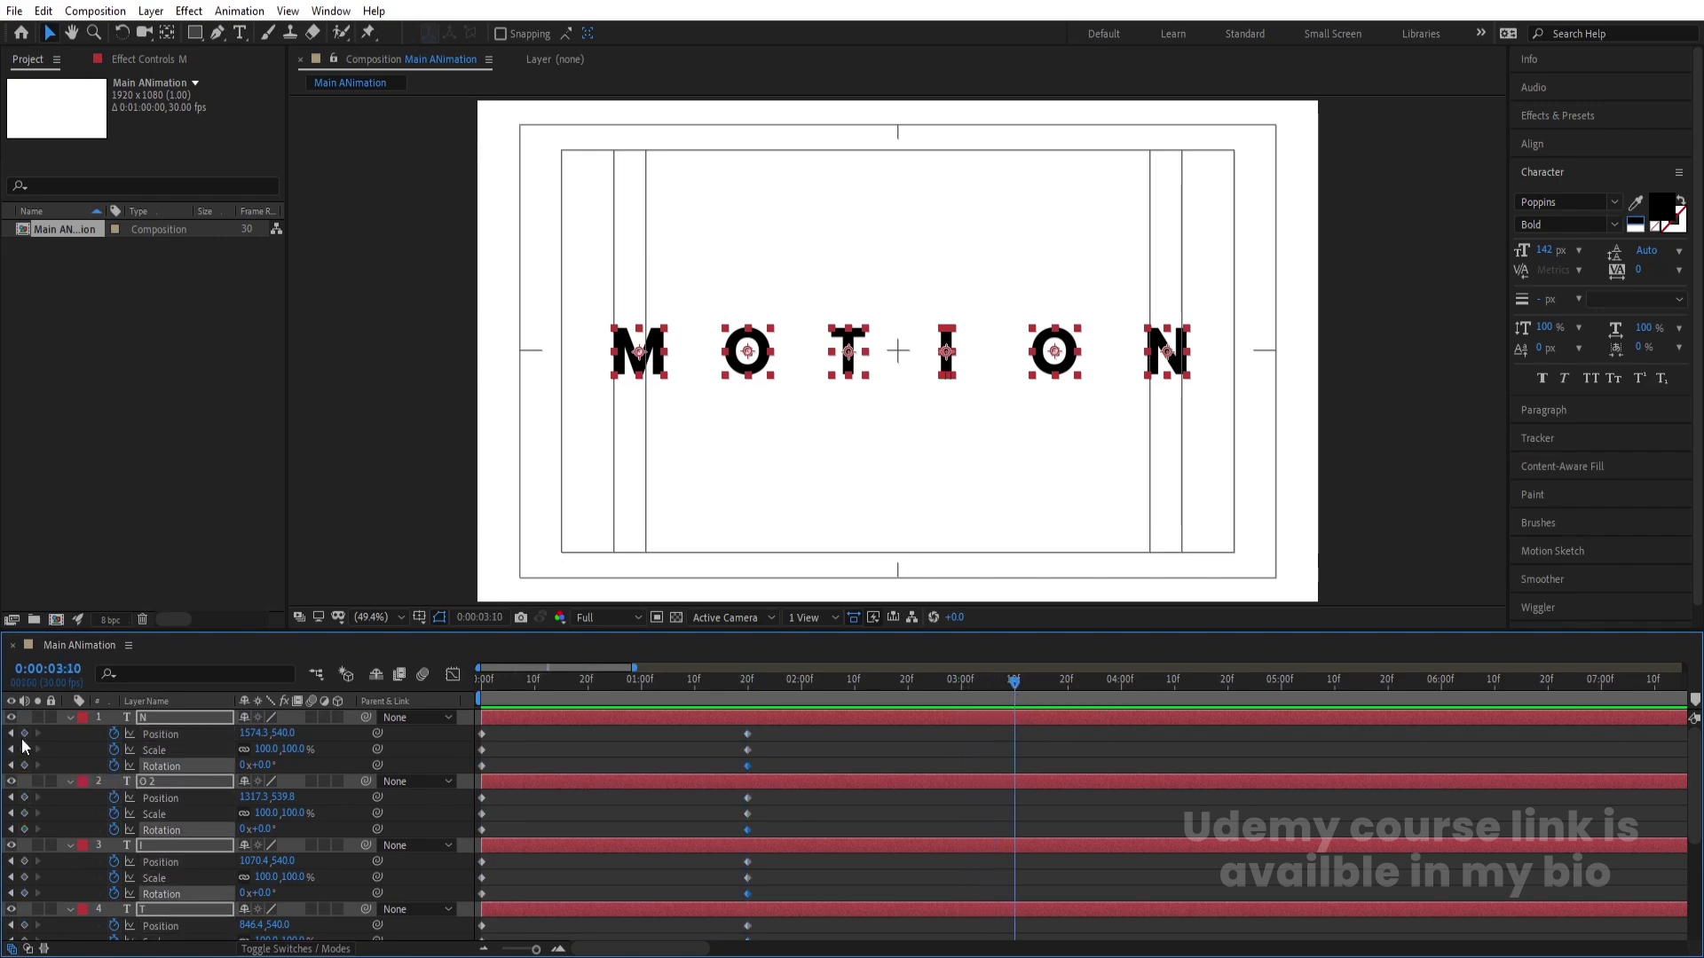
left_click(25, 734)
left_click(25, 750)
left_click(25, 766)
scroll(27, 847, "down", 3)
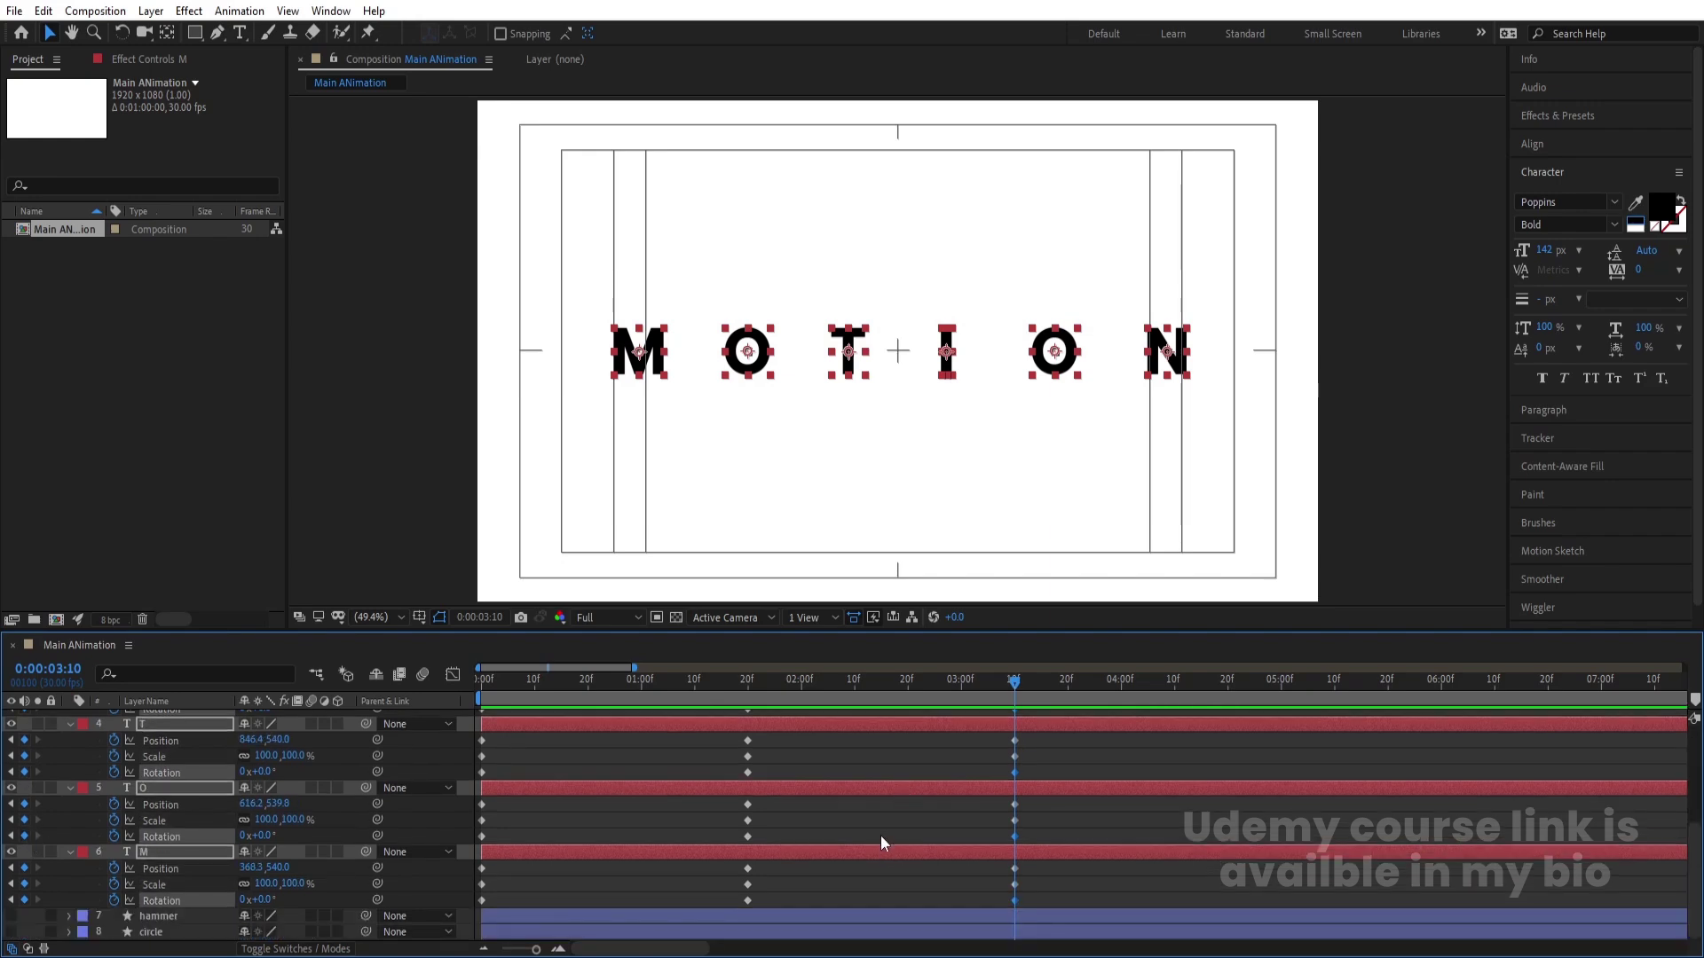
Step: At 0:00:01:20, move the M toward the lower left of the frame and the first O up to about 561, 246
key("j")
scroll(753, 739, "up", 3)
left_click(790, 748)
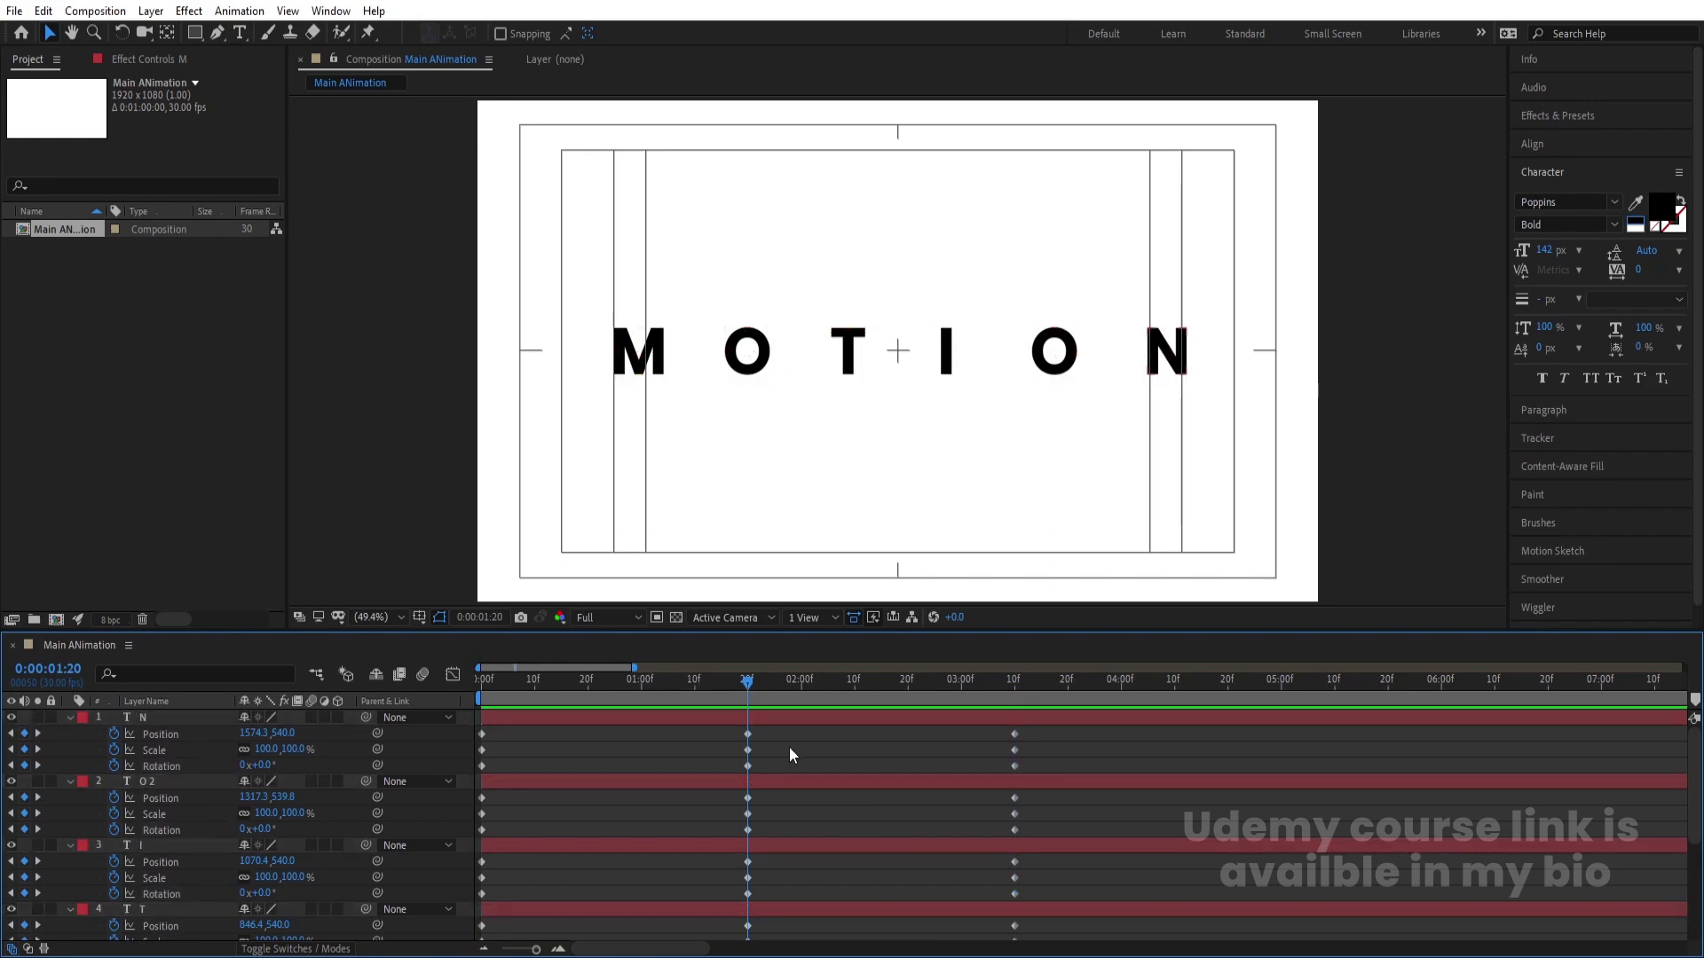
left_click(652, 373)
left_click_drag(654, 359, 679, 511)
left_click_drag(745, 371, 723, 236)
Step: Move the T up to about 1053, 198 and the I down to about 1157, 856 at 0:00:01:20
left_click(852, 371)
left_click_drag(852, 371, 941, 211)
left_click(947, 374)
left_click_drag(947, 374, 984, 520)
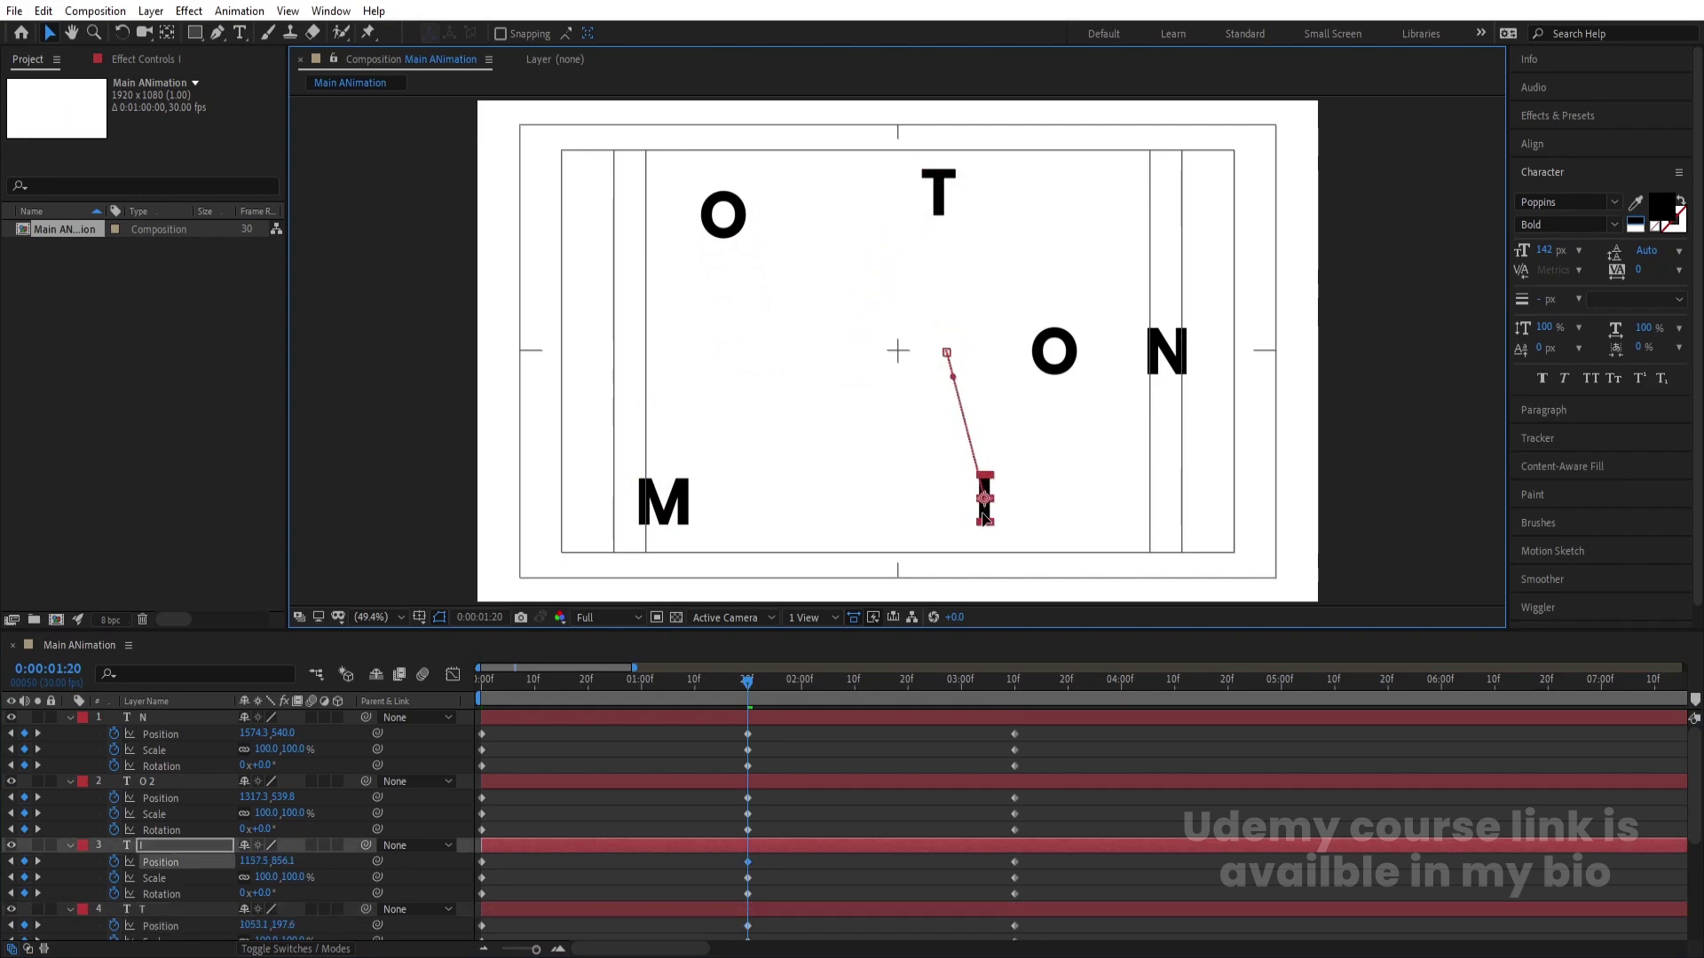
Step: Move the second O up to about 1552, 254 and the N down to about 1688, 864
left_click(1054, 364)
left_click_drag(1076, 330, 1180, 200)
left_click(1181, 322)
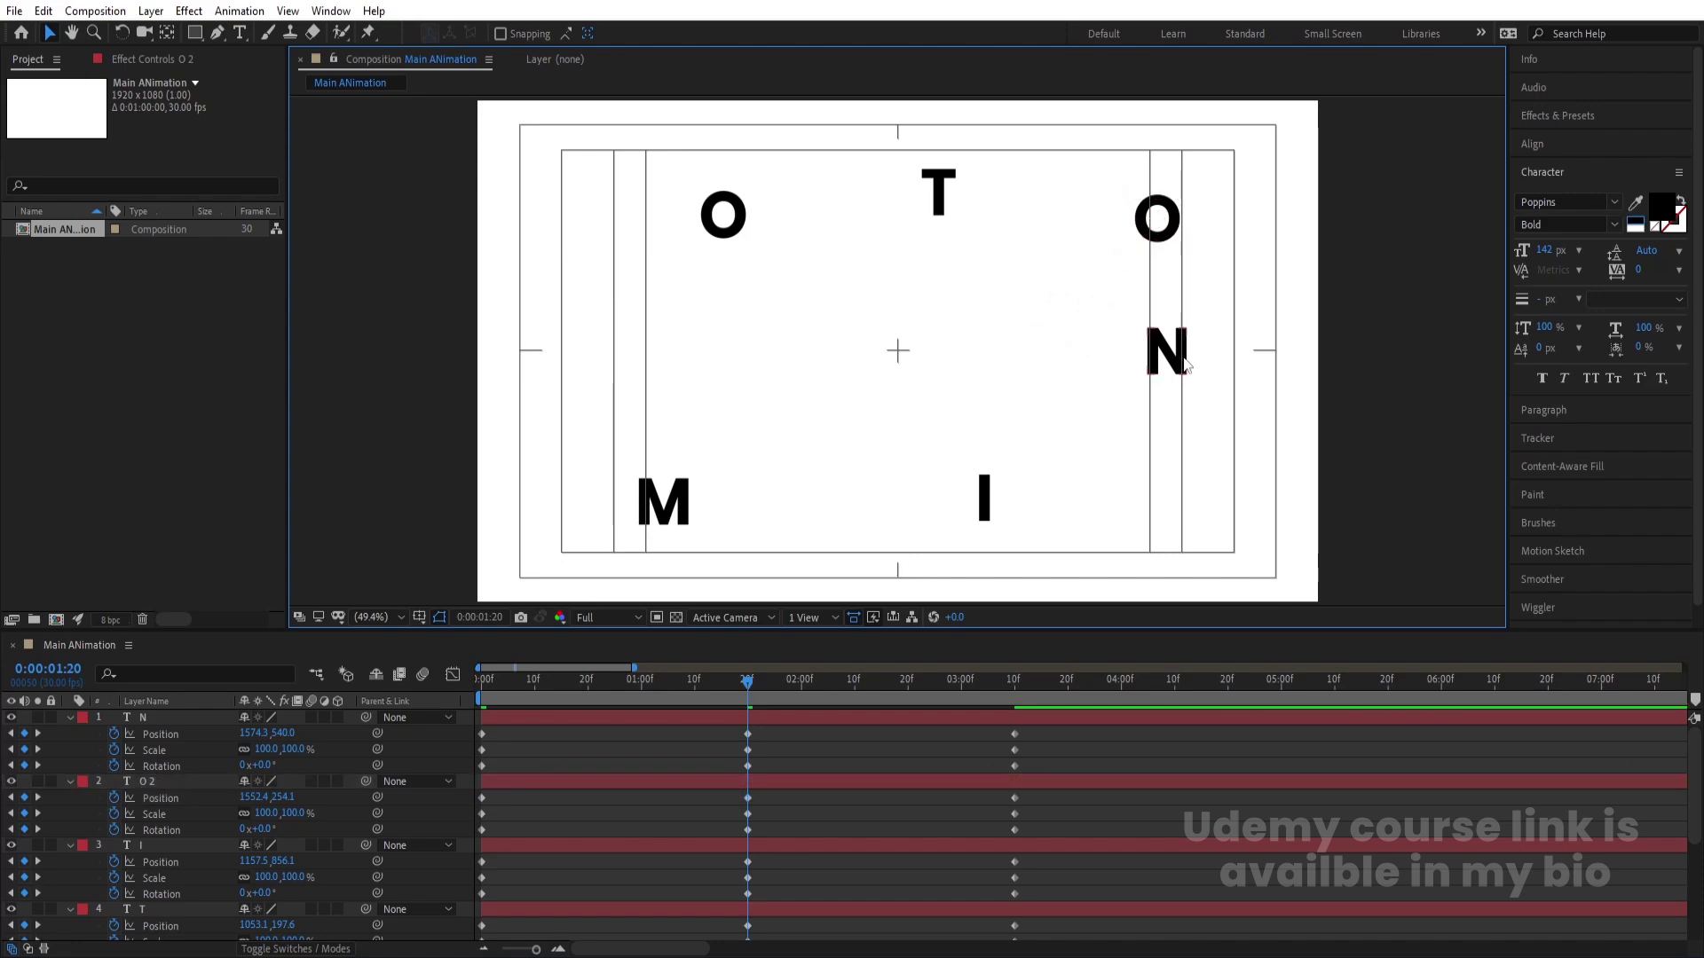
left_click(1185, 360)
left_click_drag(1185, 360, 1228, 518)
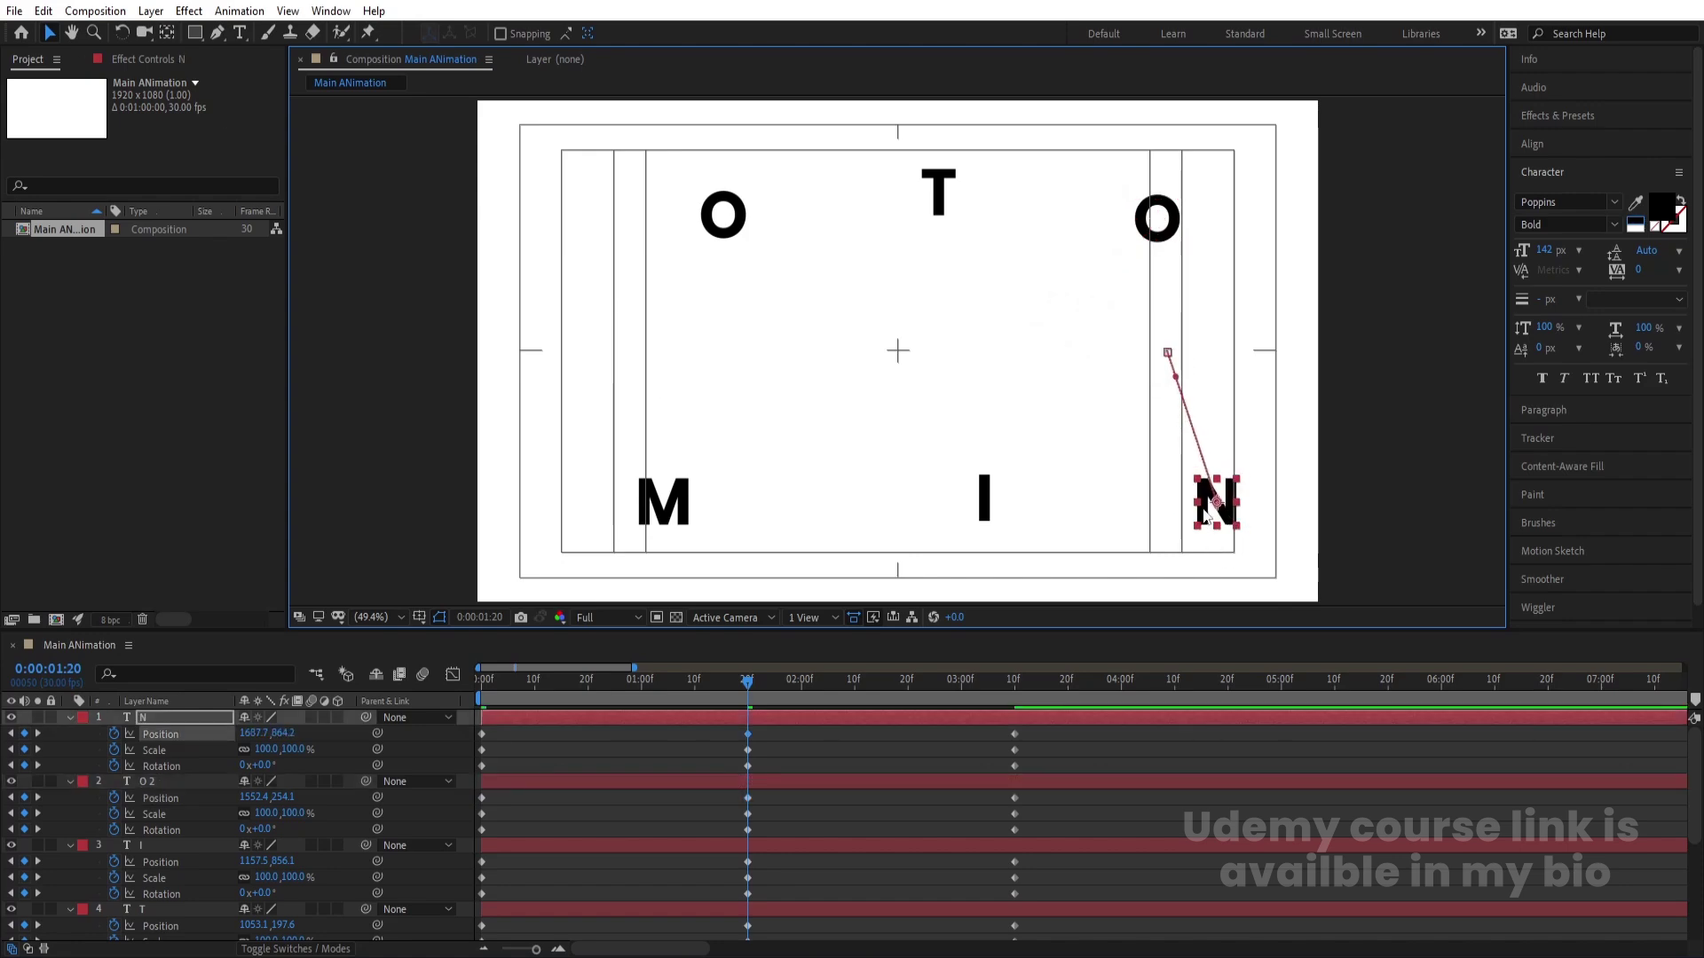
Step: Refine the scattered placement by moving the N to about 1659, 880 and the M to about 340, 840
left_click(1189, 519)
left_click_drag(1227, 522, 1215, 529)
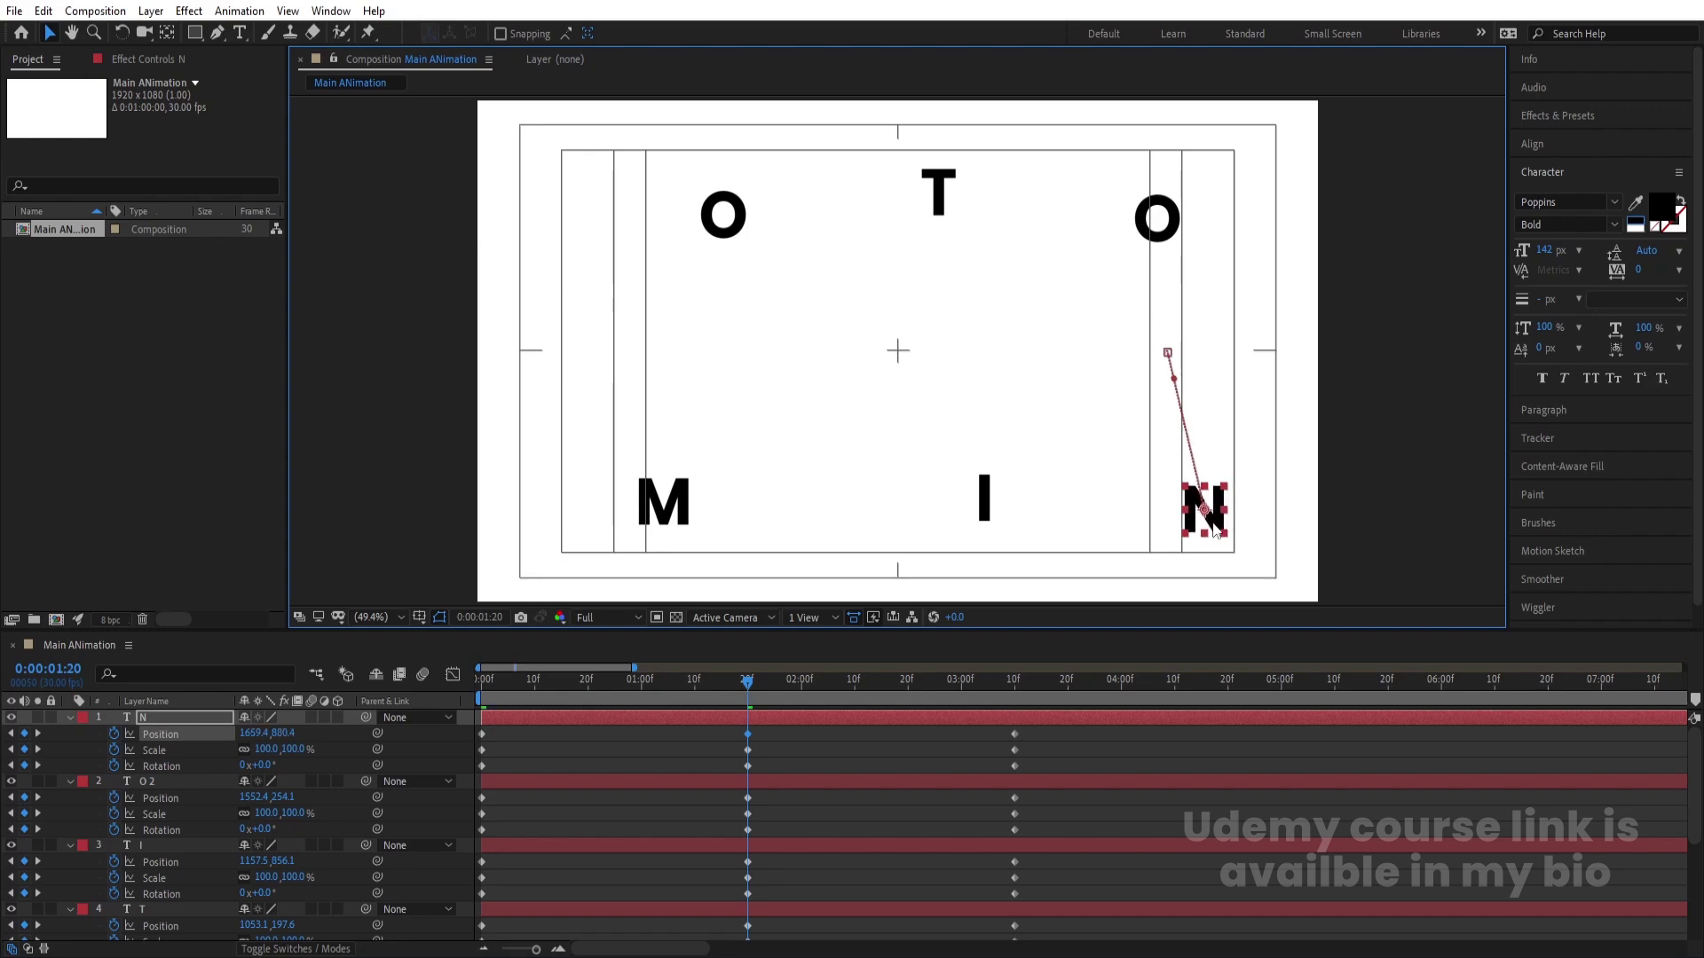
left_click(663, 520)
left_click_drag(628, 502, 624, 500)
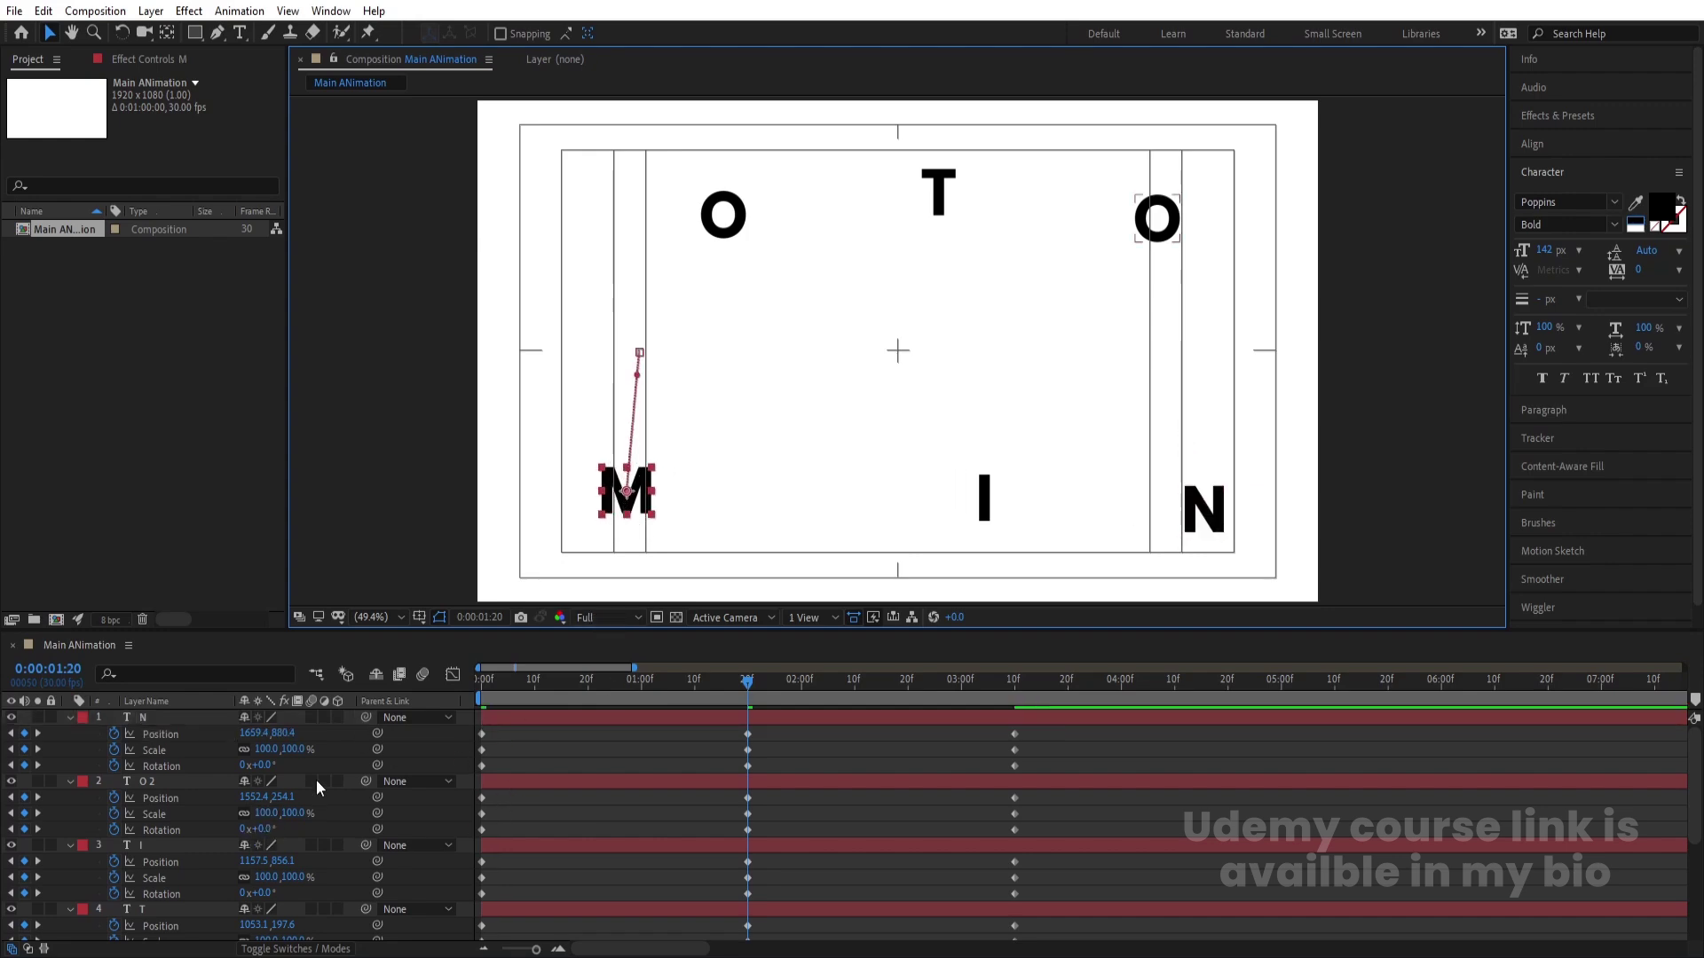
Step: Set the scale of the second O to 204% and the N to 130% at 0:00:01:20
left_click_drag(276, 814, 278, 813)
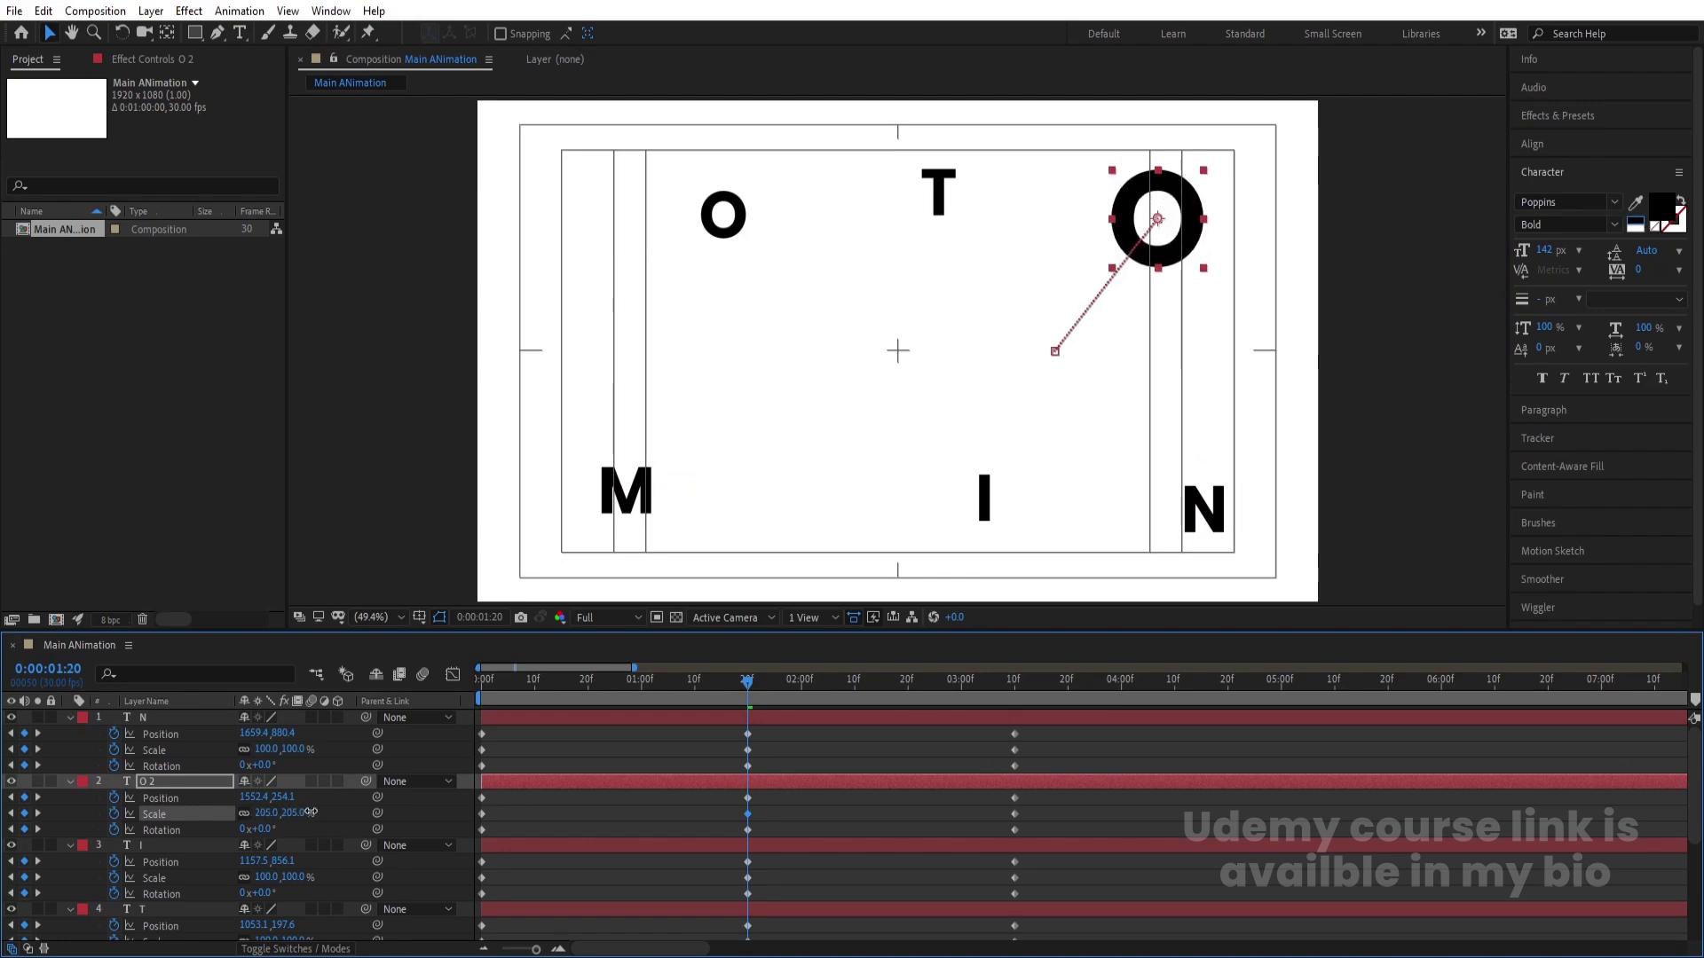
left_click(1193, 534)
left_click(267, 750)
type("130")
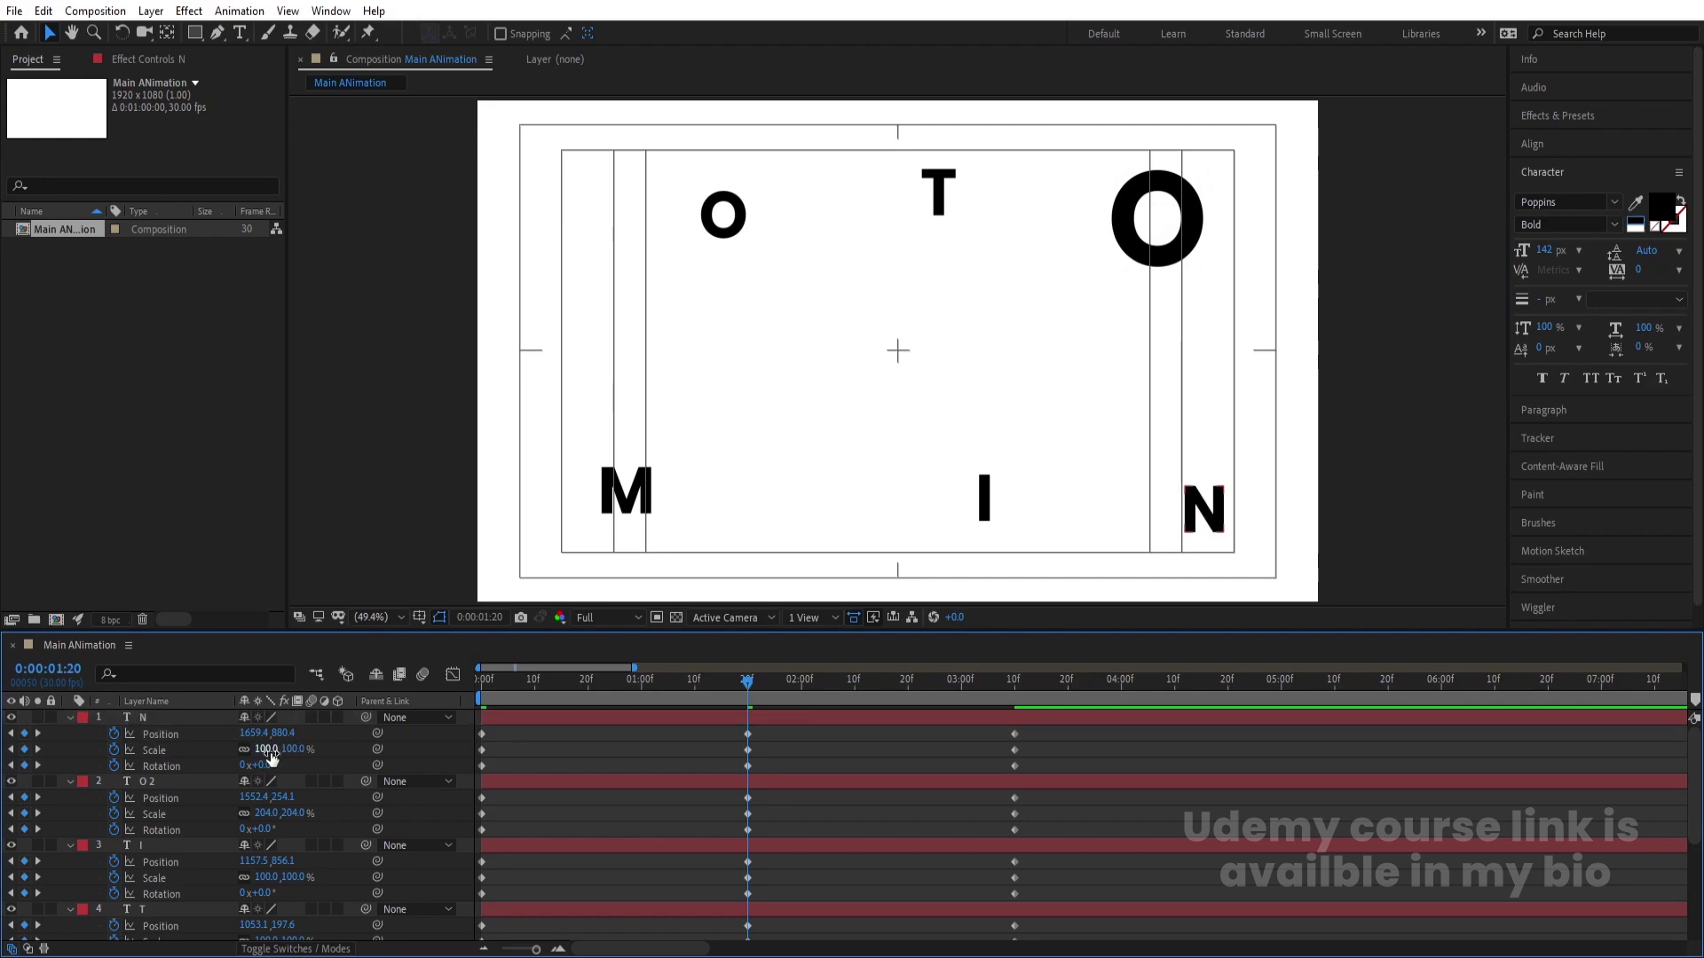
key("Return")
Step: Set the scale of the M to 195% and the first O to 53% at 0:00:01:20
left_click(626, 491)
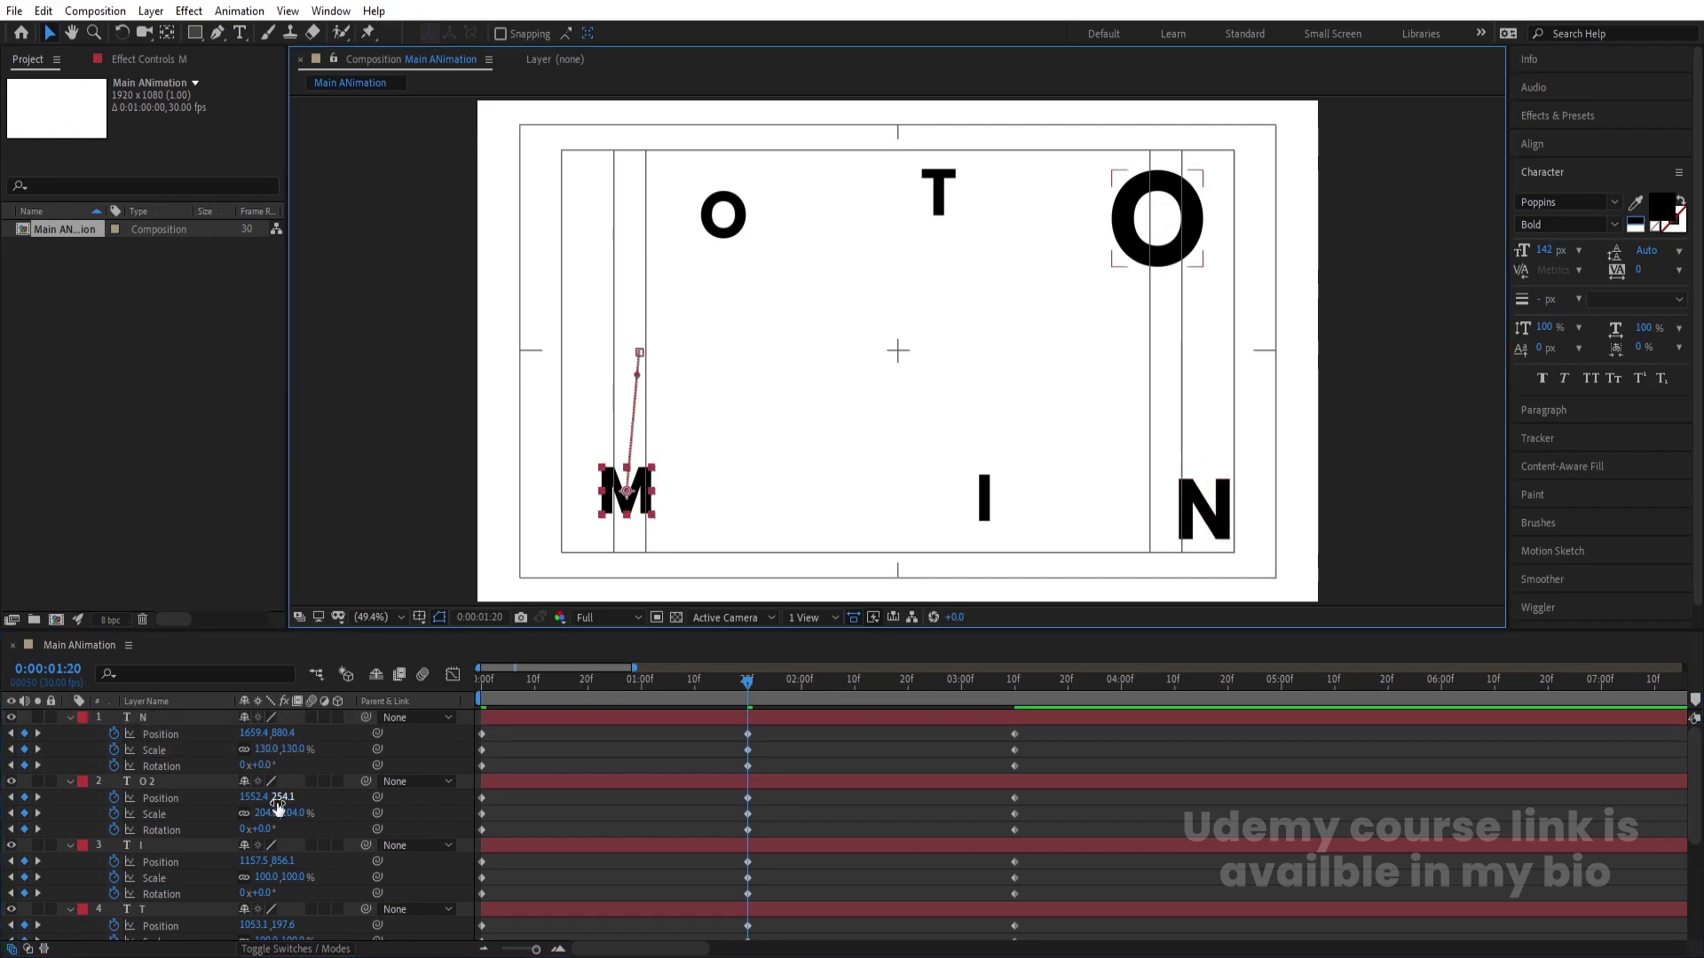
scroll(278, 808, "down", 4)
left_click_drag(269, 891, 325, 887)
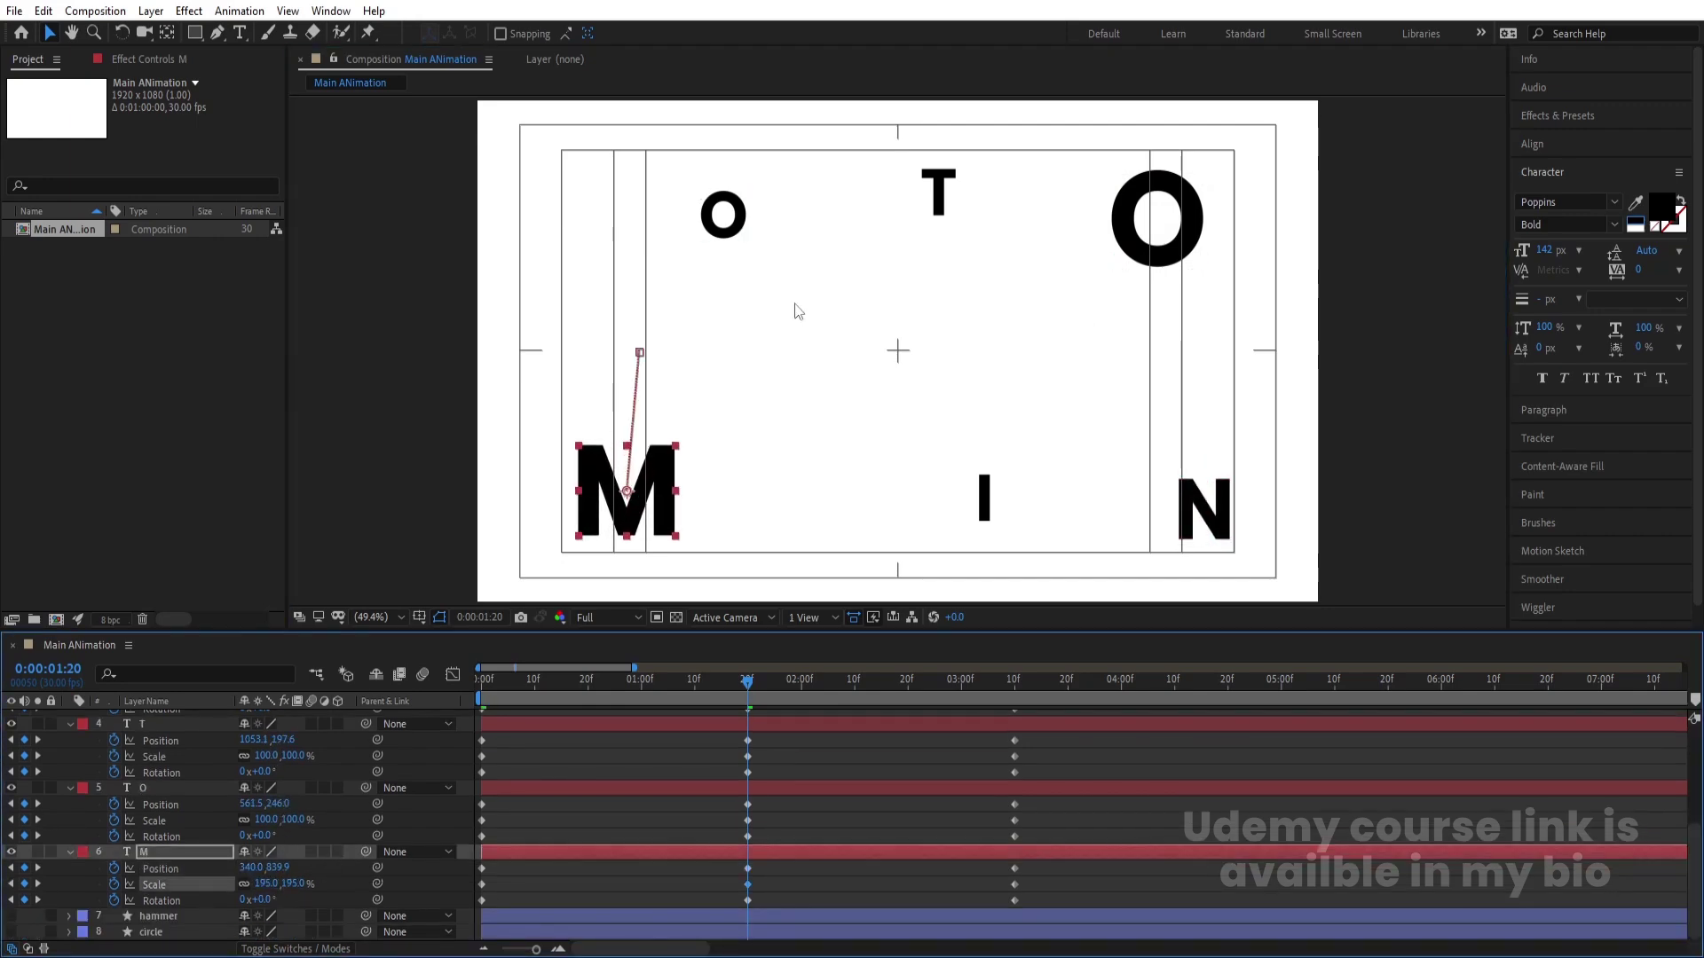
left_click(246, 810)
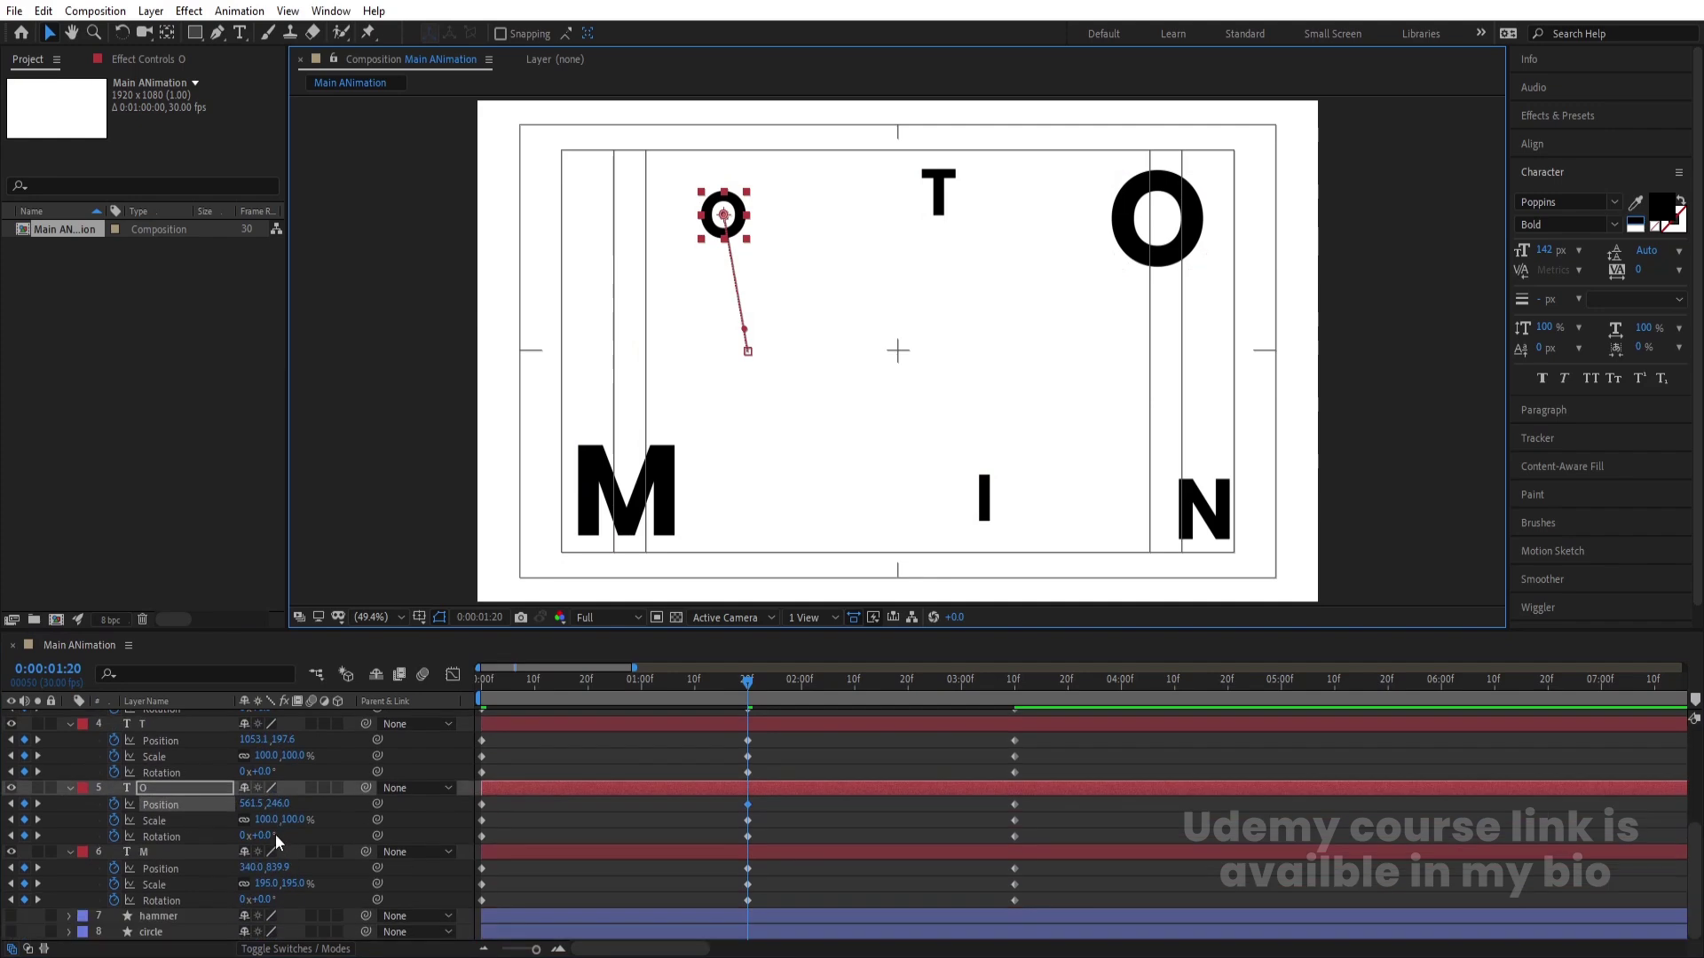
left_click_drag(267, 820, 224, 820)
key("ctrl+Up")
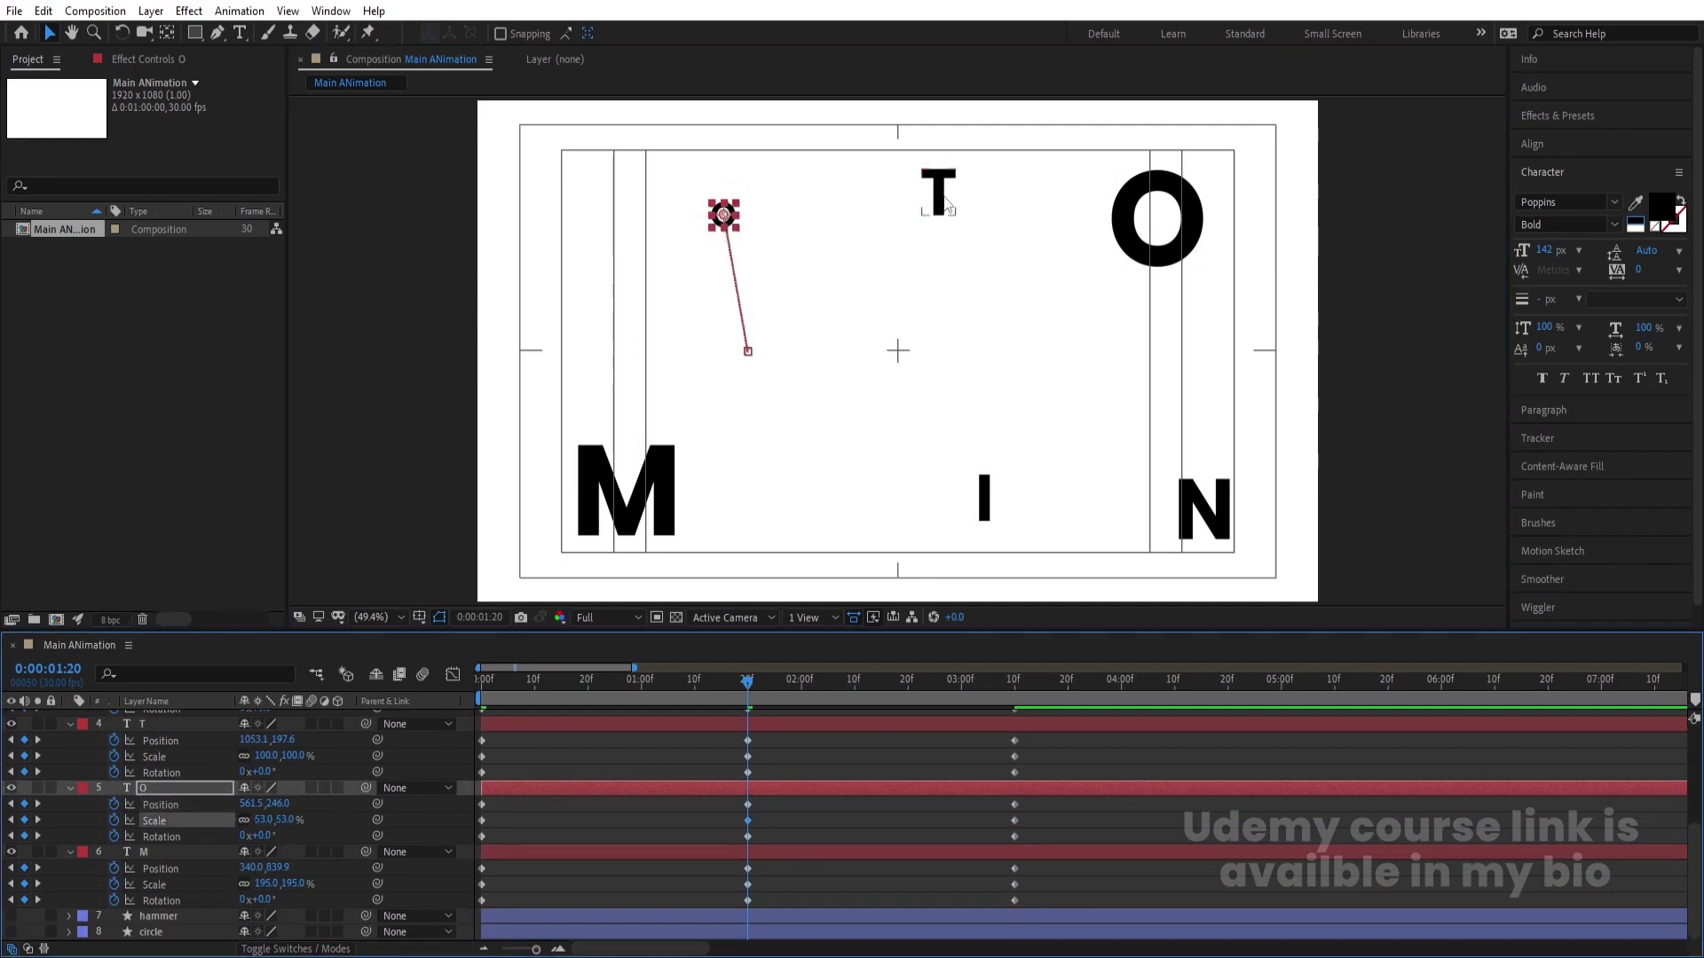
Step: Set the scale of the T to 150% and the I to 145% at 0:00:01:20
left_click_drag(264, 756, 318, 754)
left_click(986, 502)
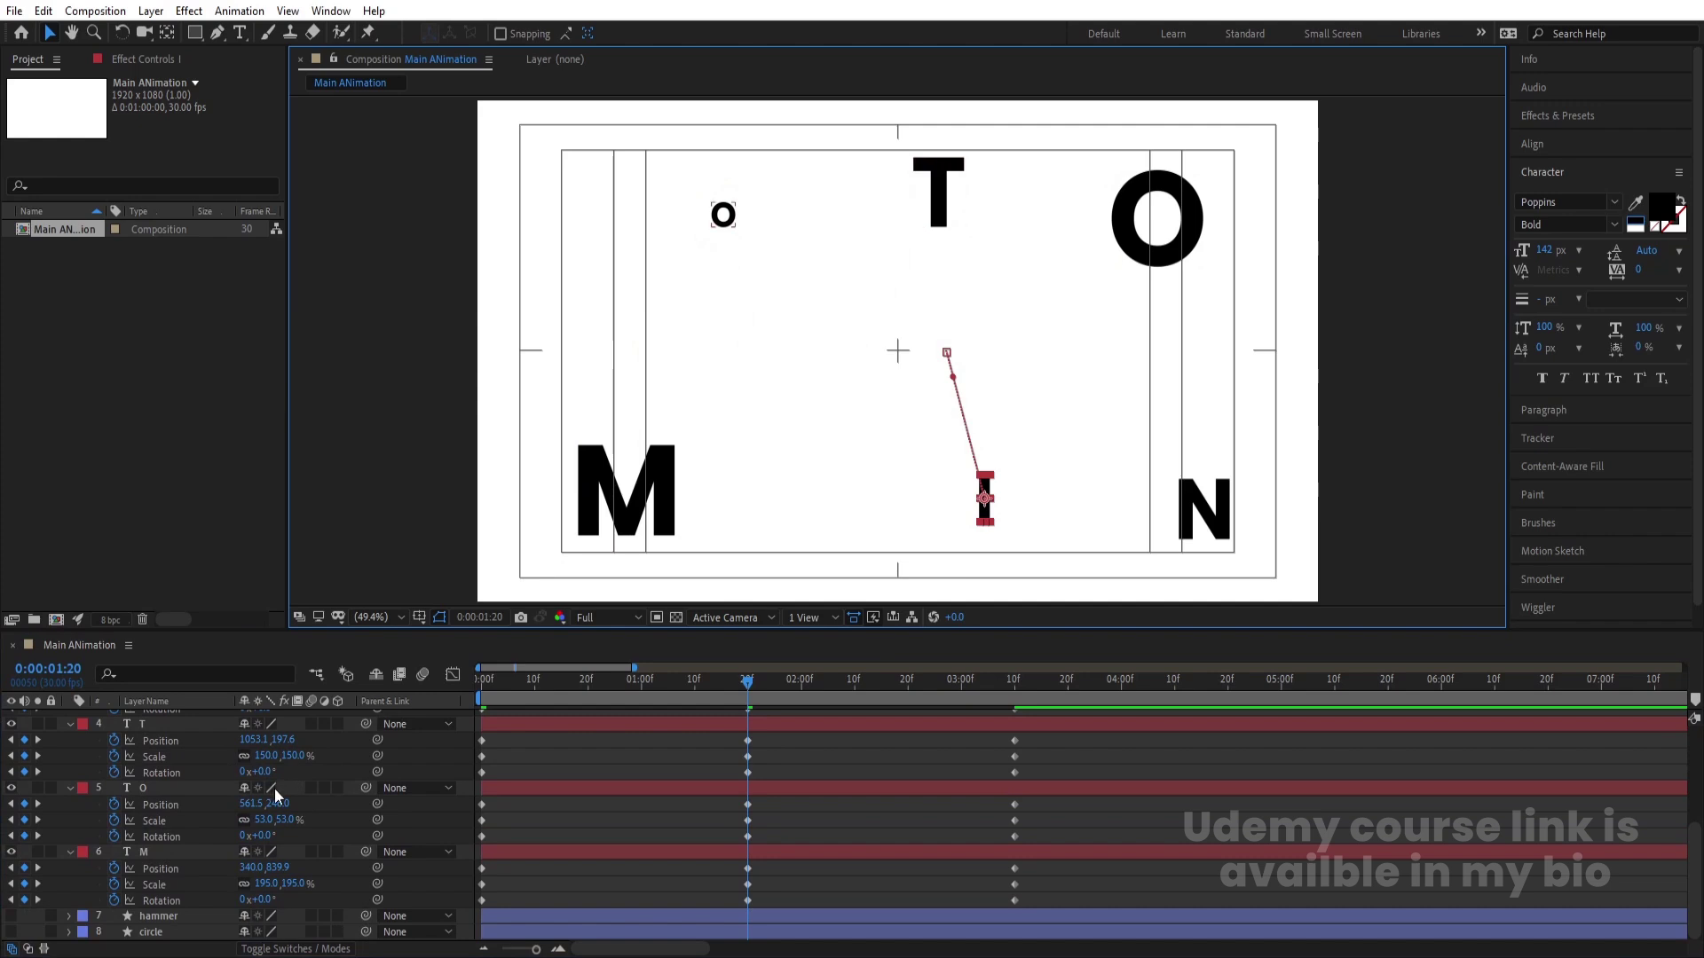
scroll(275, 795, "up", 4)
left_click_drag(263, 878, 273, 879)
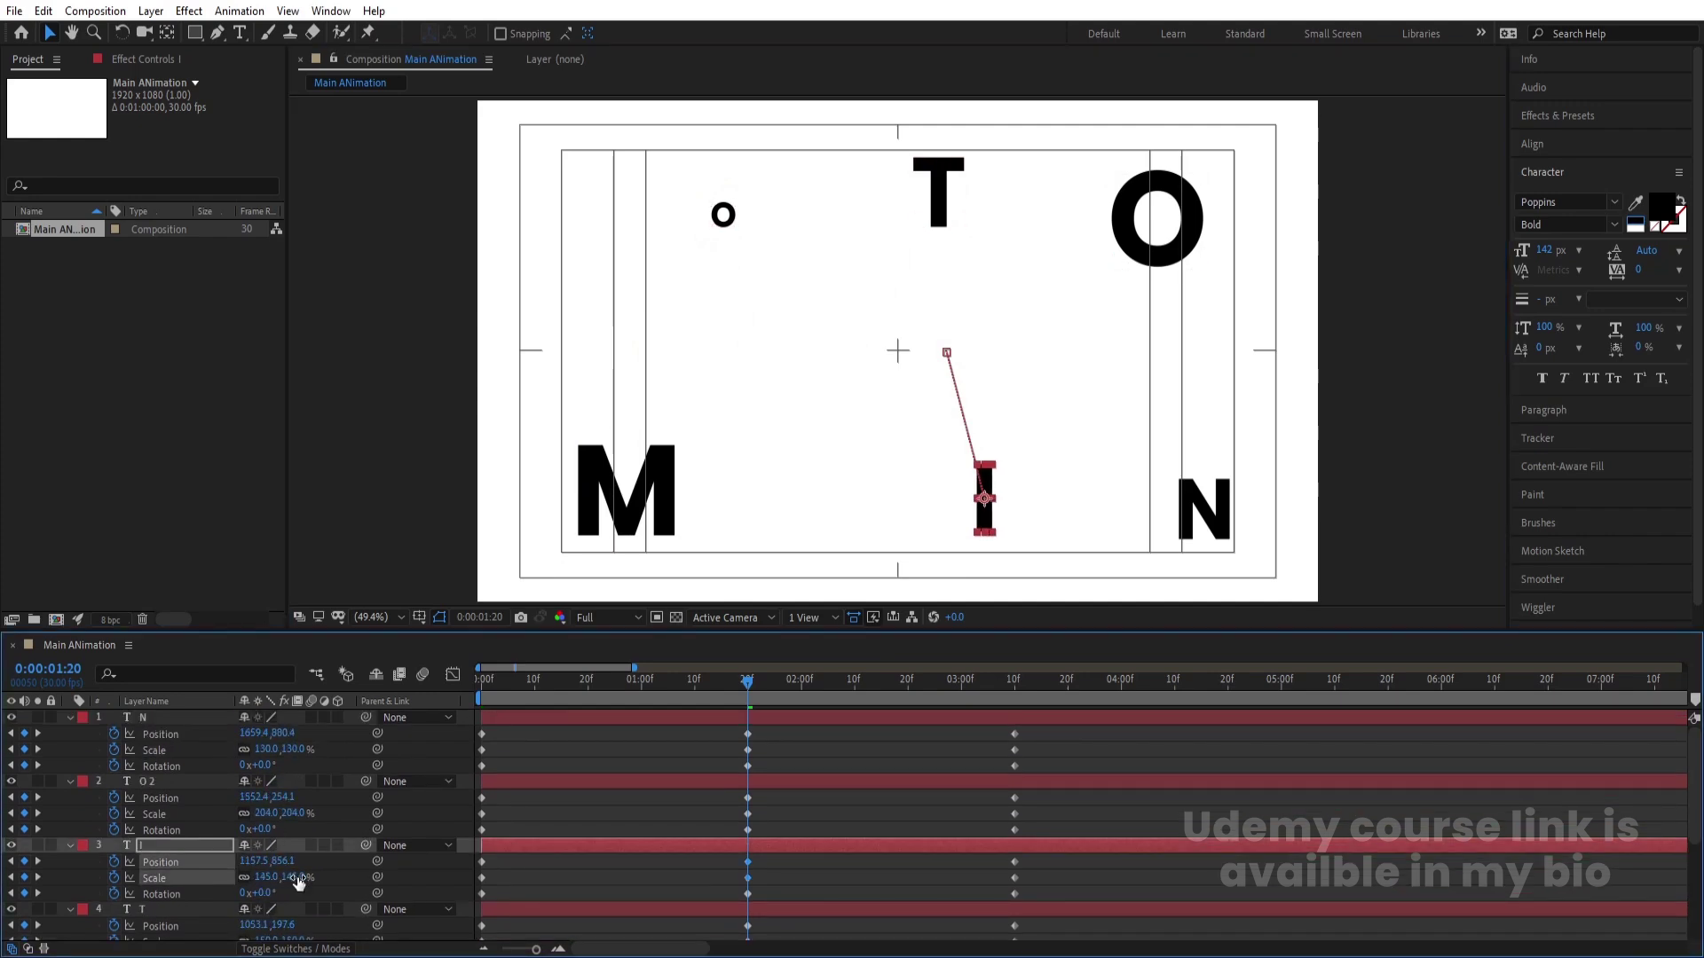
Step: With the Rotation tool, tilt the M and T freehand, the second O to about -32° and the N to about 58°
key("Num_Lock")
key("minus")
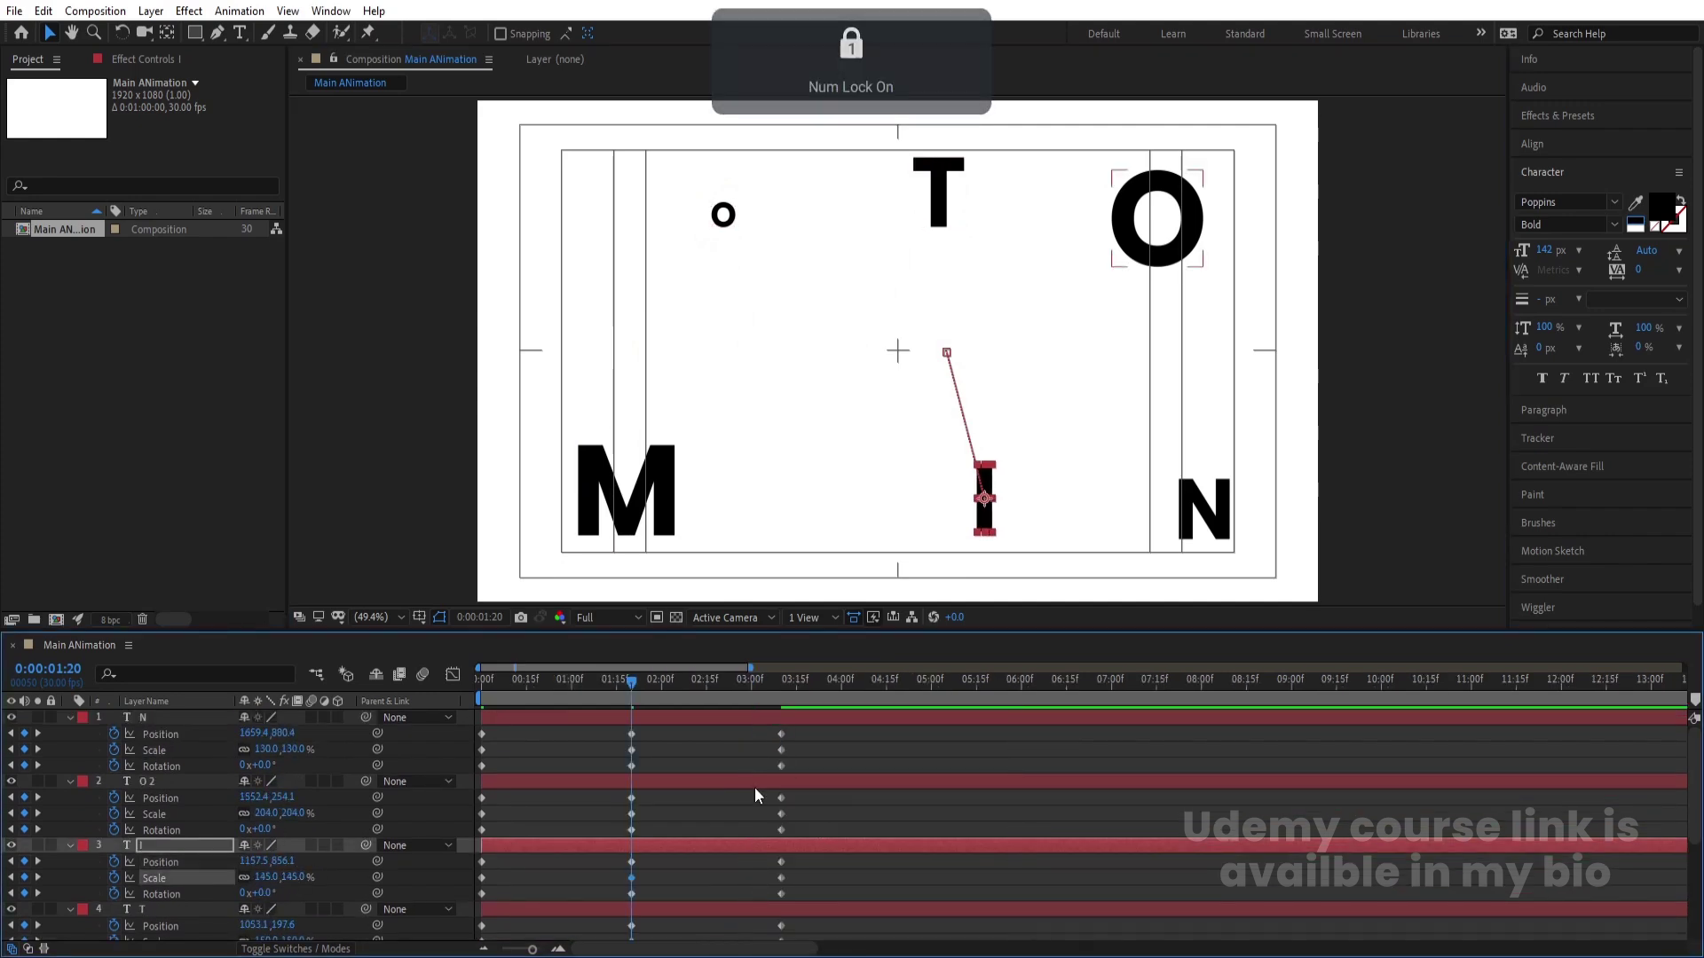
left_click(120, 36)
left_click(643, 515)
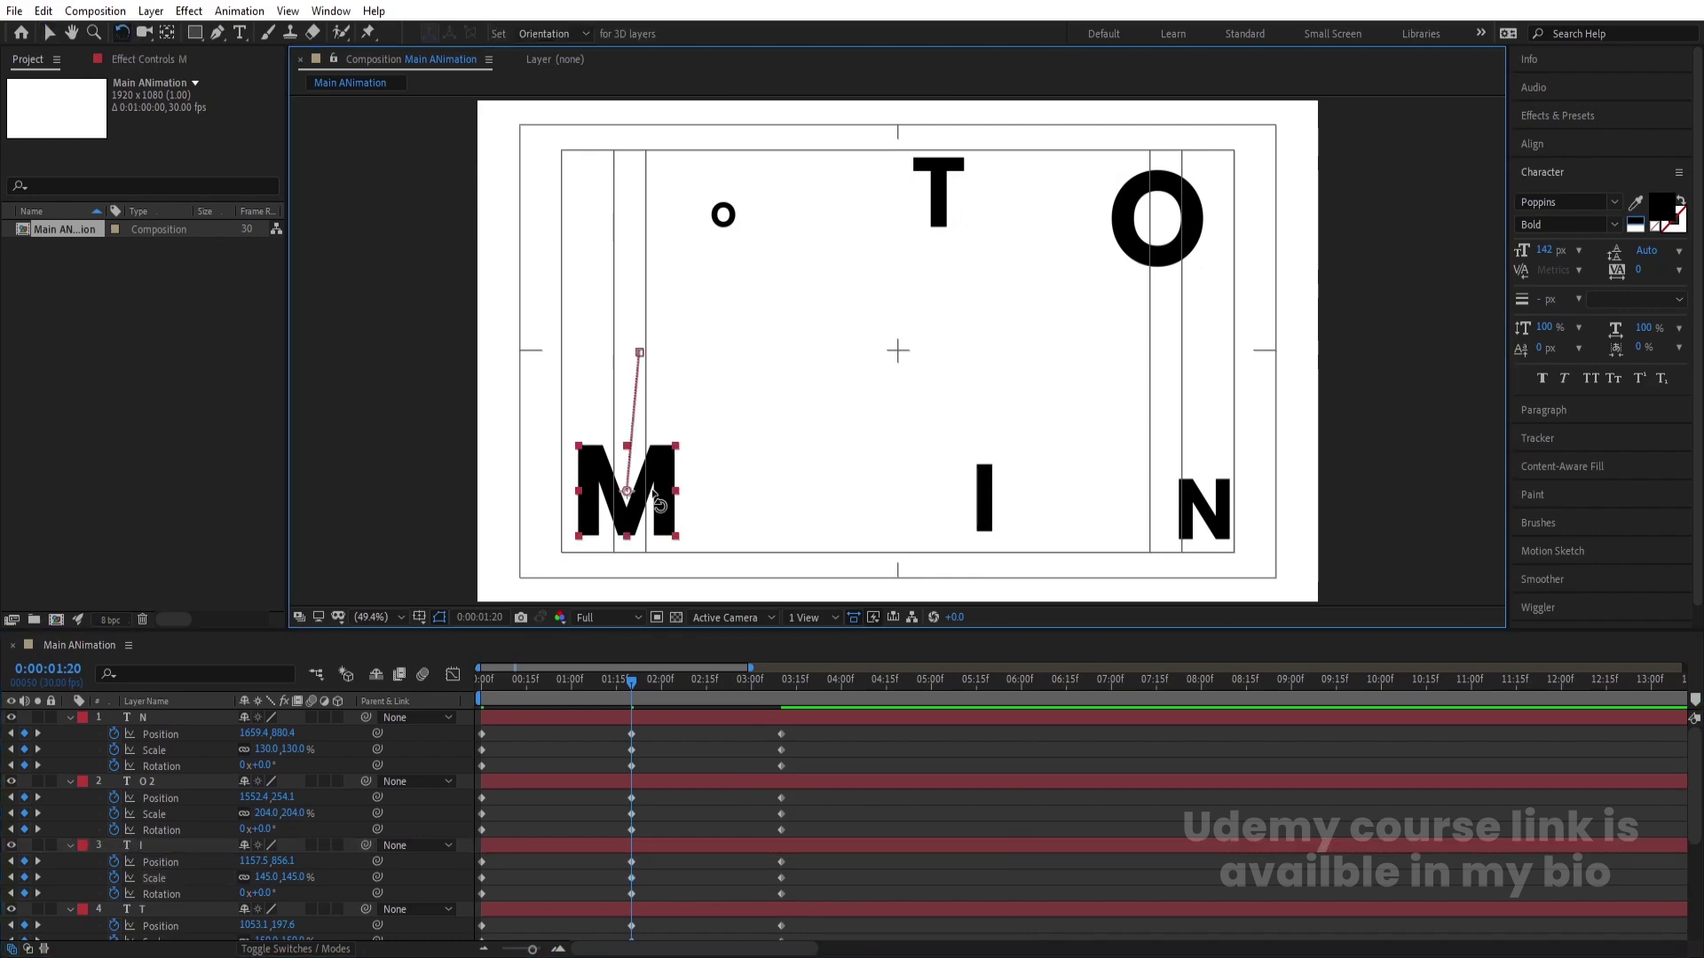
left_click_drag(661, 466, 644, 444)
left_click(938, 167)
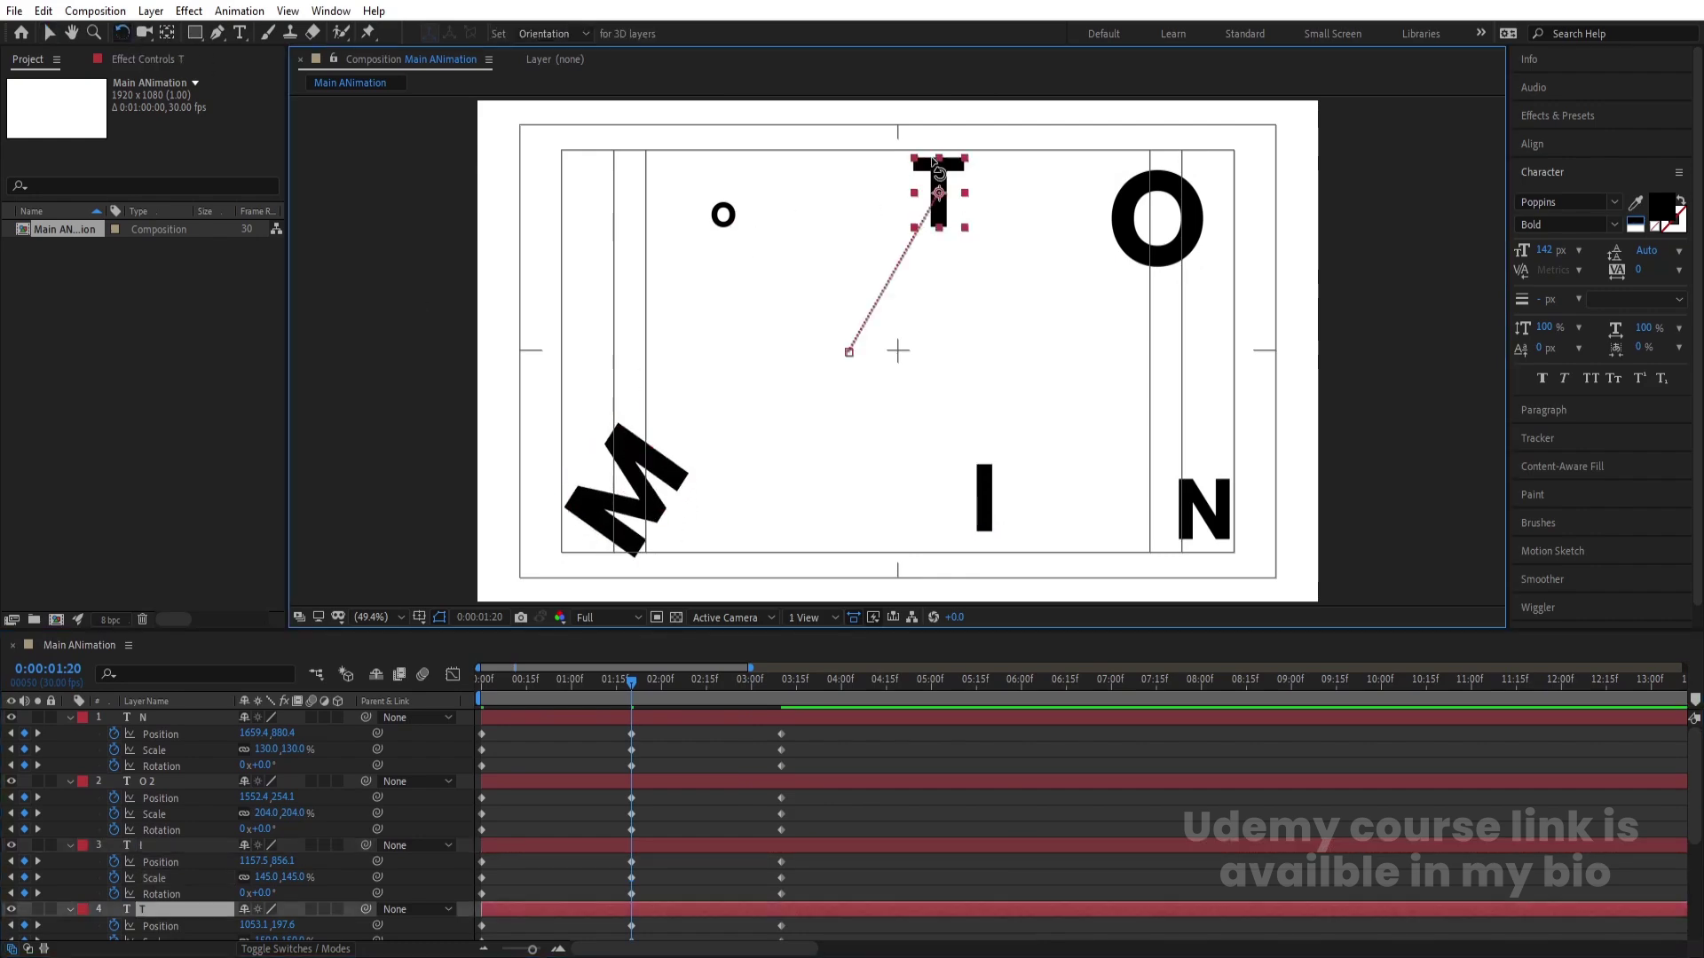
left_click_drag(954, 173, 941, 162)
left_click_drag(1197, 226, 1180, 195)
left_click_drag(1200, 513, 1027, 517)
left_click(988, 488)
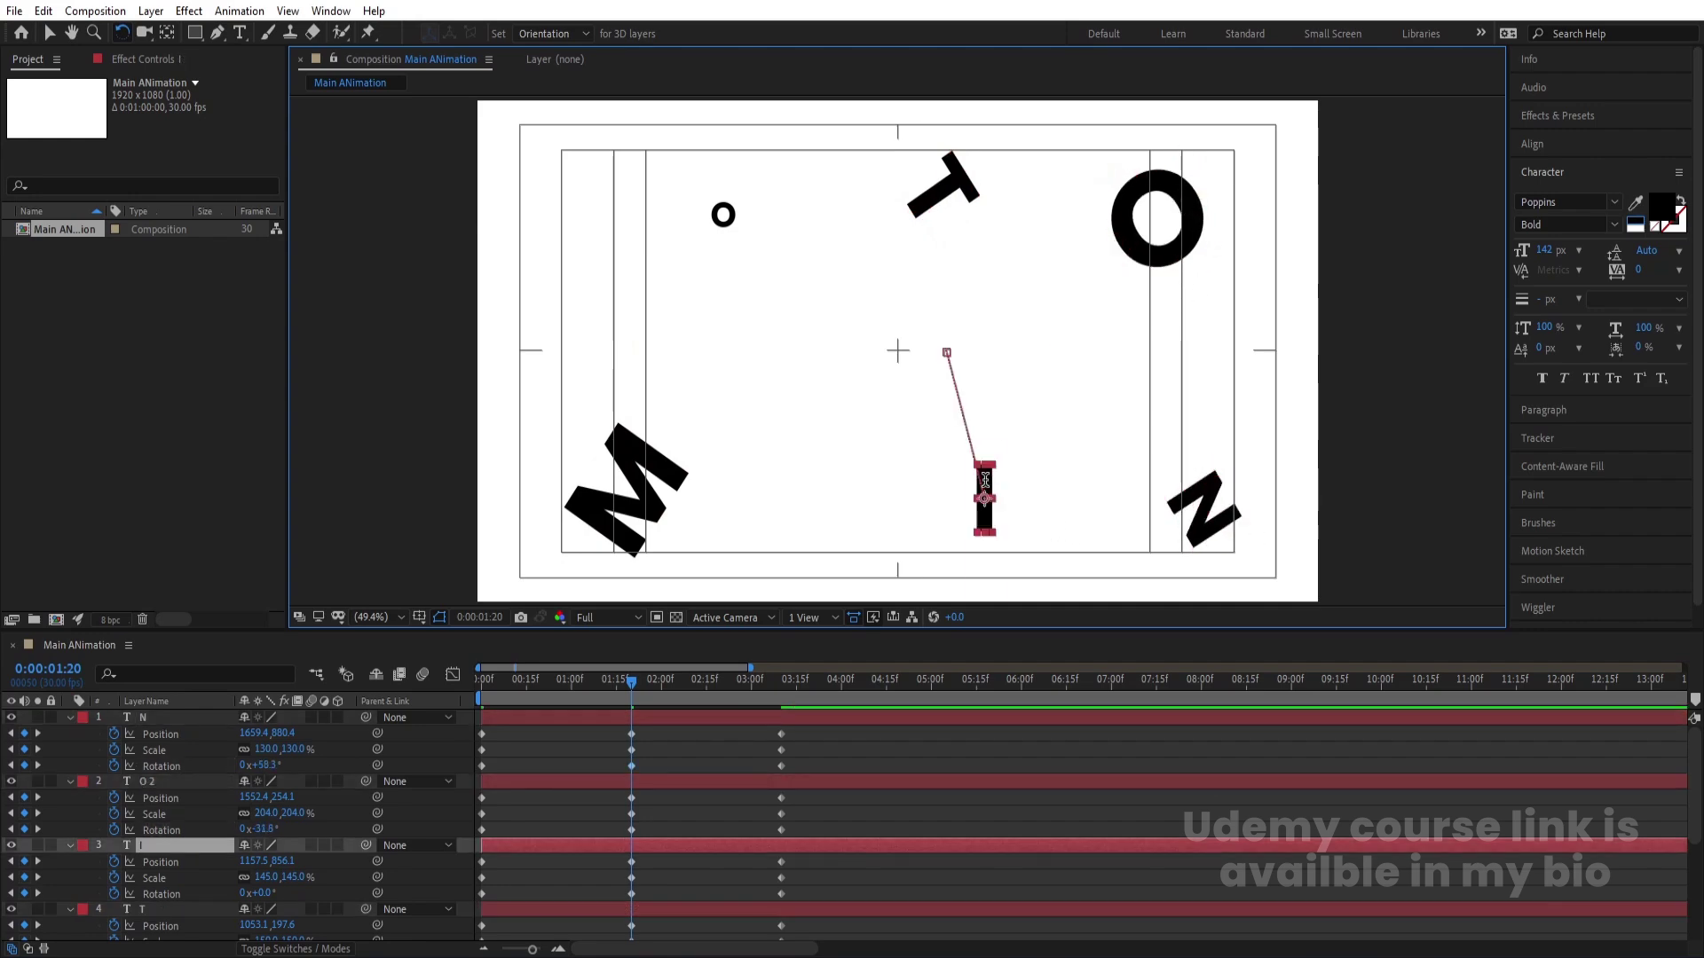
double_click(984, 484)
left_click(646, 753)
left_click(658, 715)
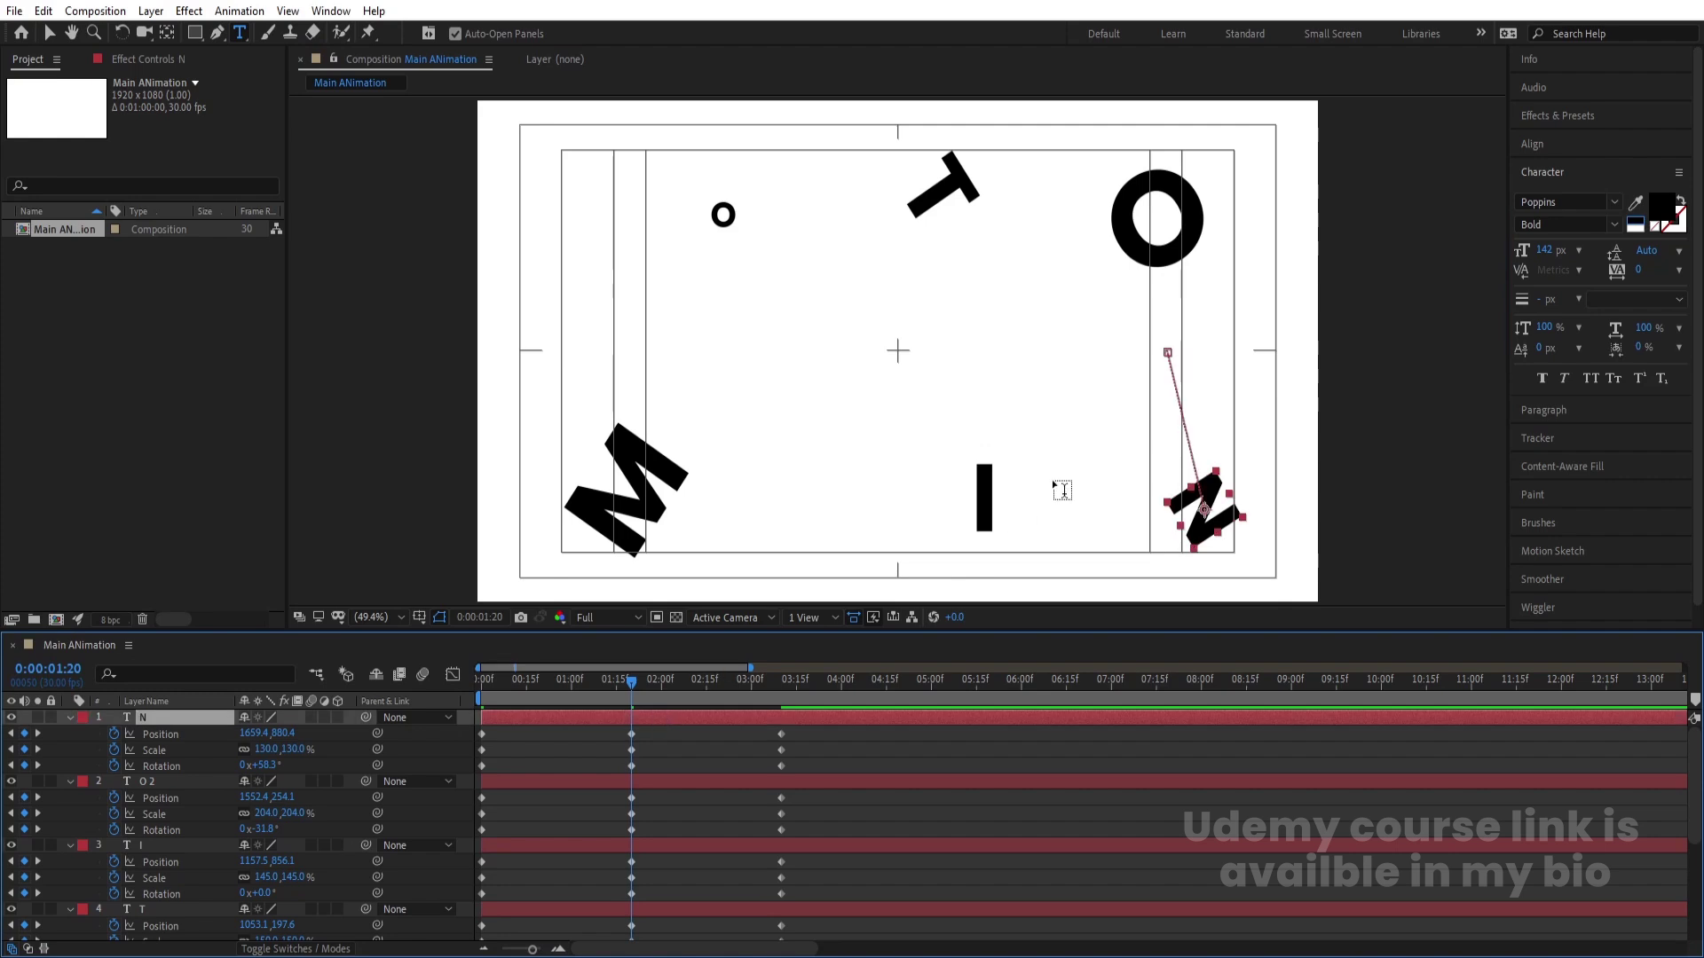
Step: With the Rotation tool, tilt the I freehand to about 50° at 0:00:01:20
left_click(123, 34)
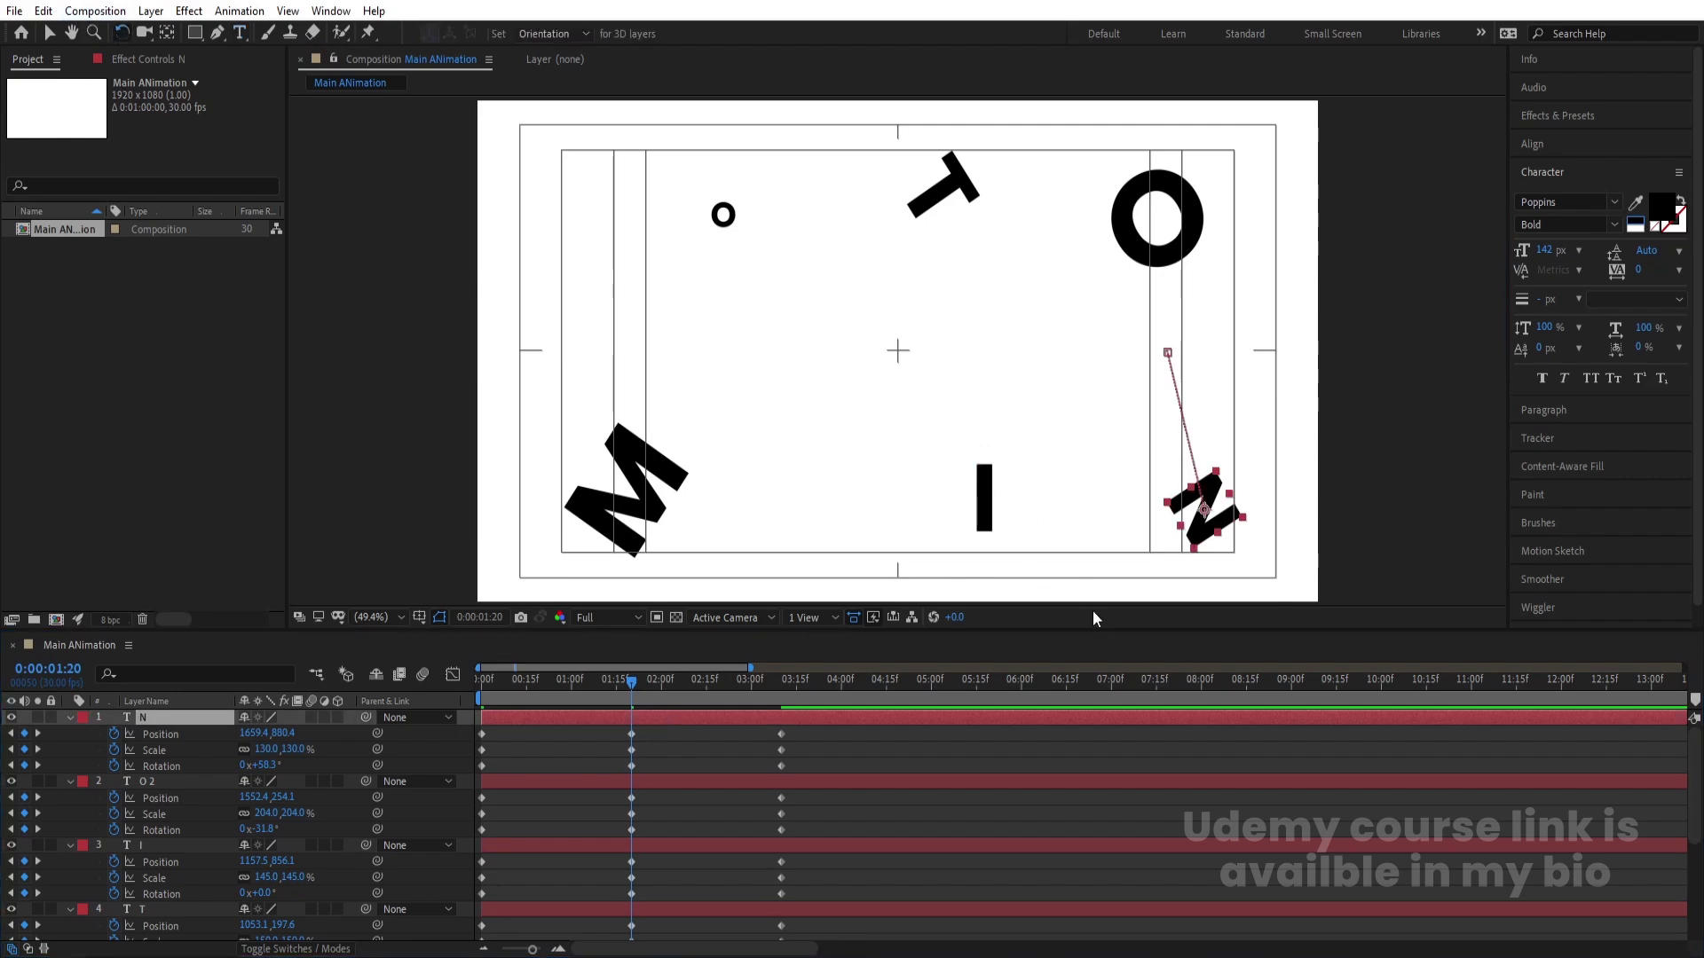
left_click(992, 487)
left_click_drag(988, 485, 1001, 496)
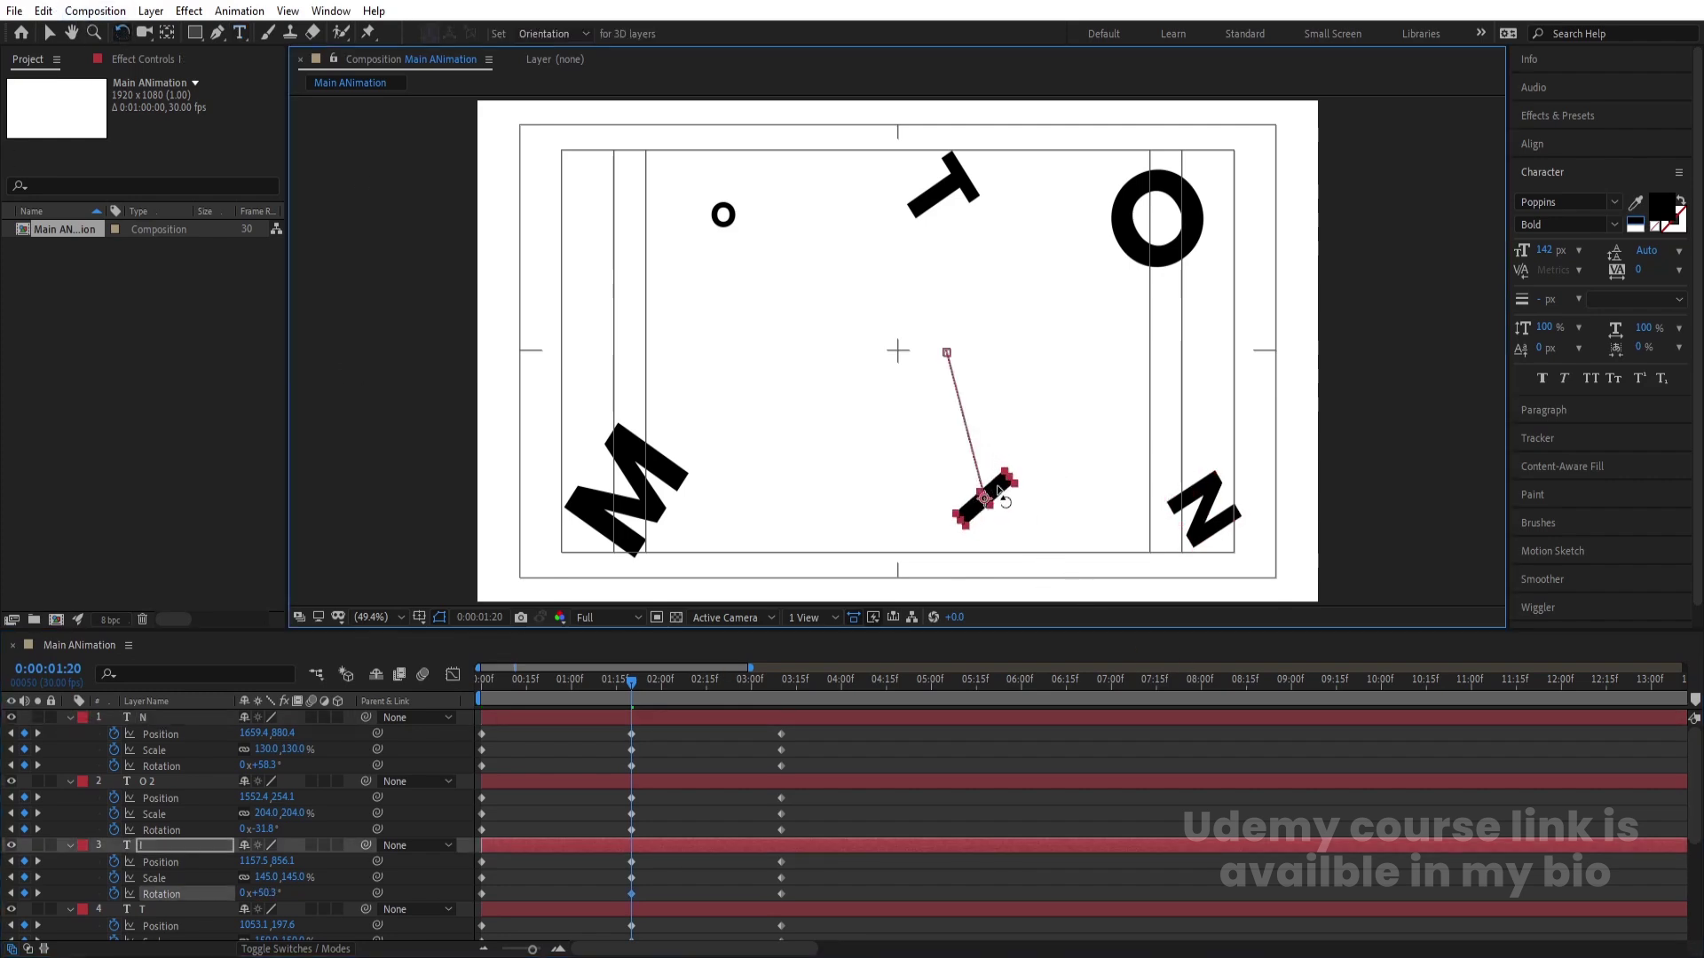
left_click(668, 765)
Step: At 0:00:00:00, select all six letter layers and align them to each other's horizontal and vertical centers, stacking them mid-frame
left_click_drag(610, 692, 467, 695)
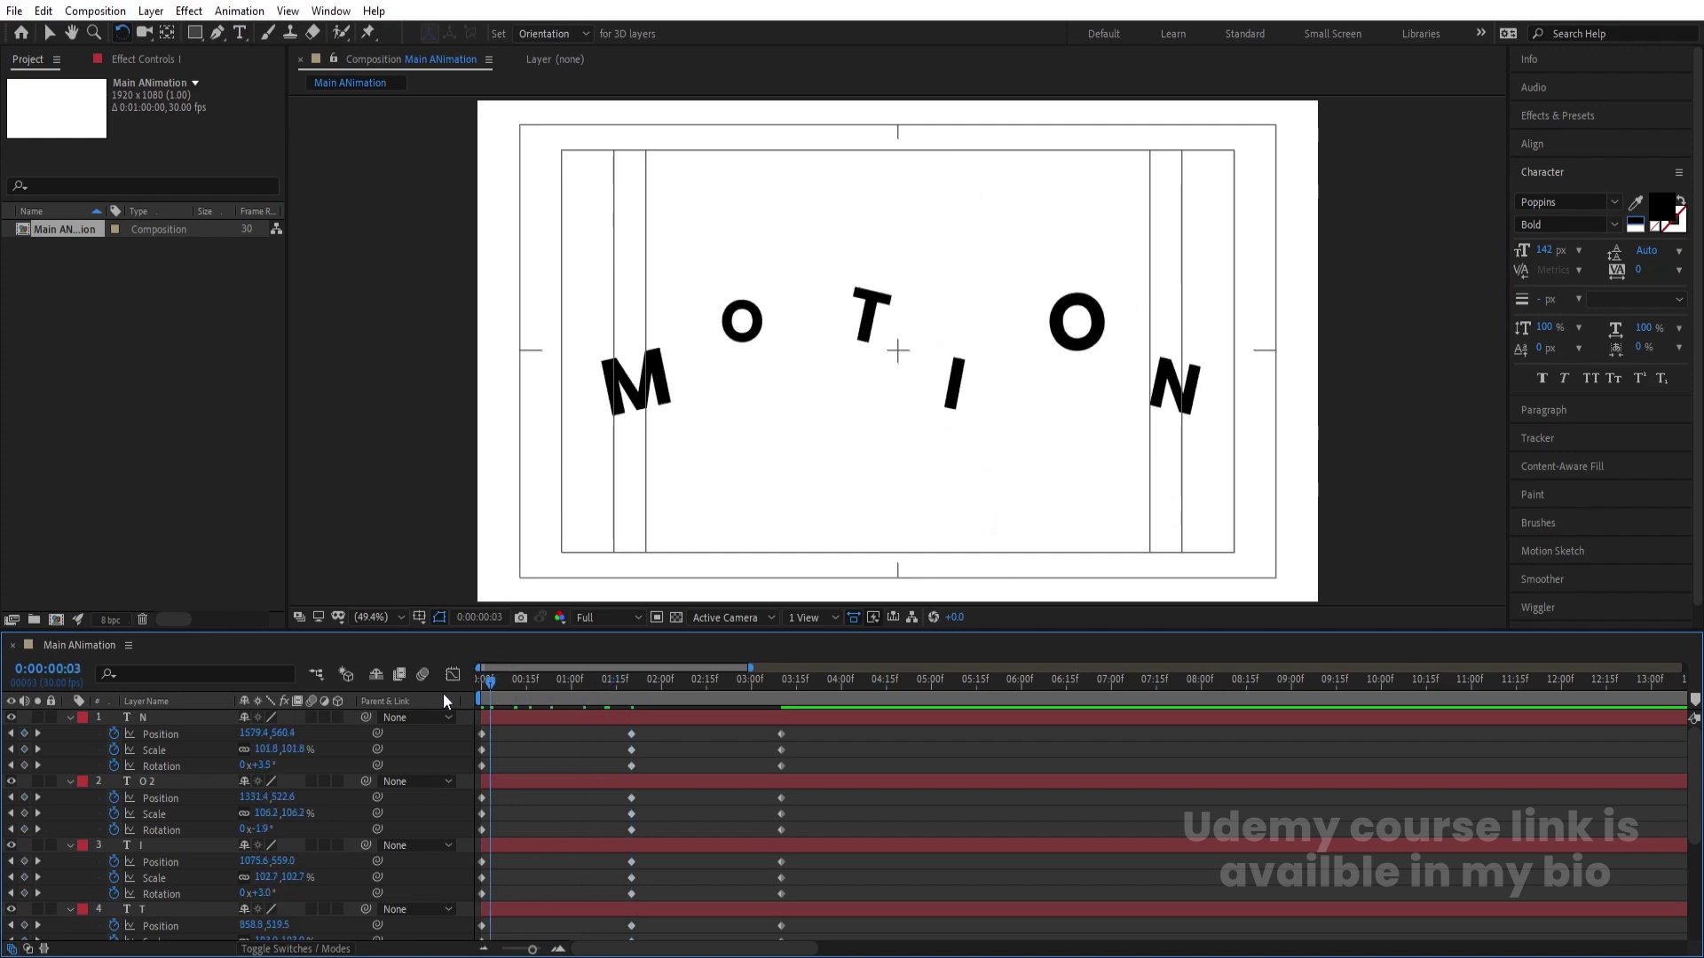
scroll(644, 891, "down", 4)
left_click(488, 854)
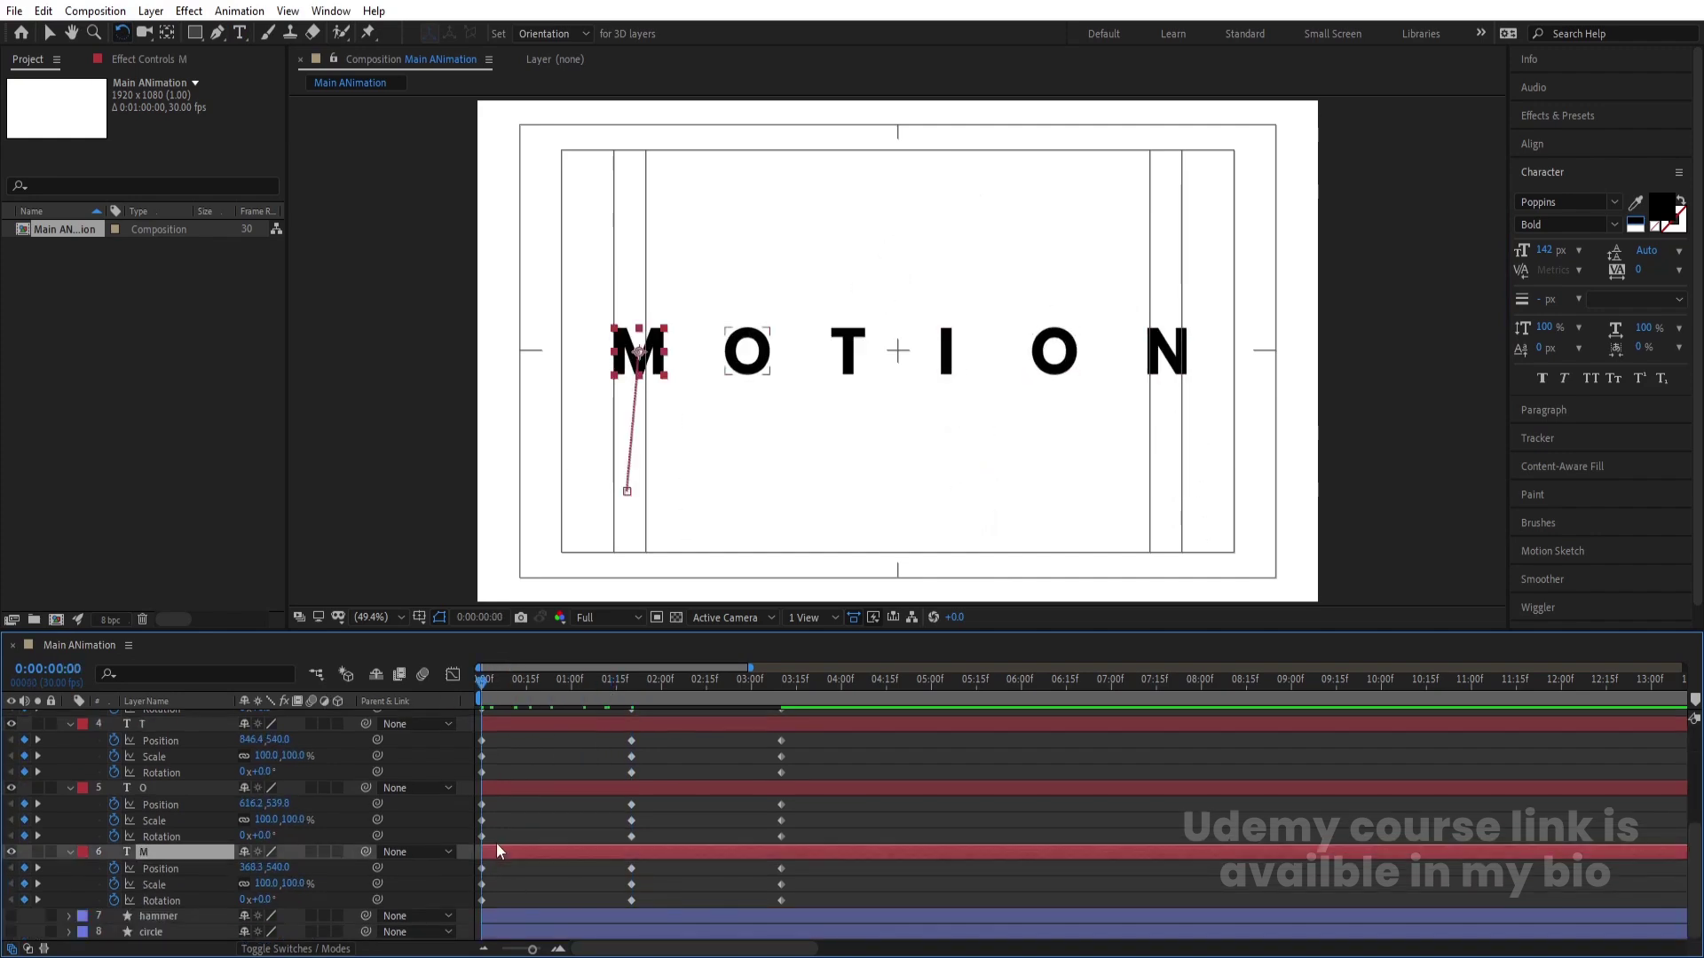
scroll(502, 812, "up", 4)
key("ctrl+a")
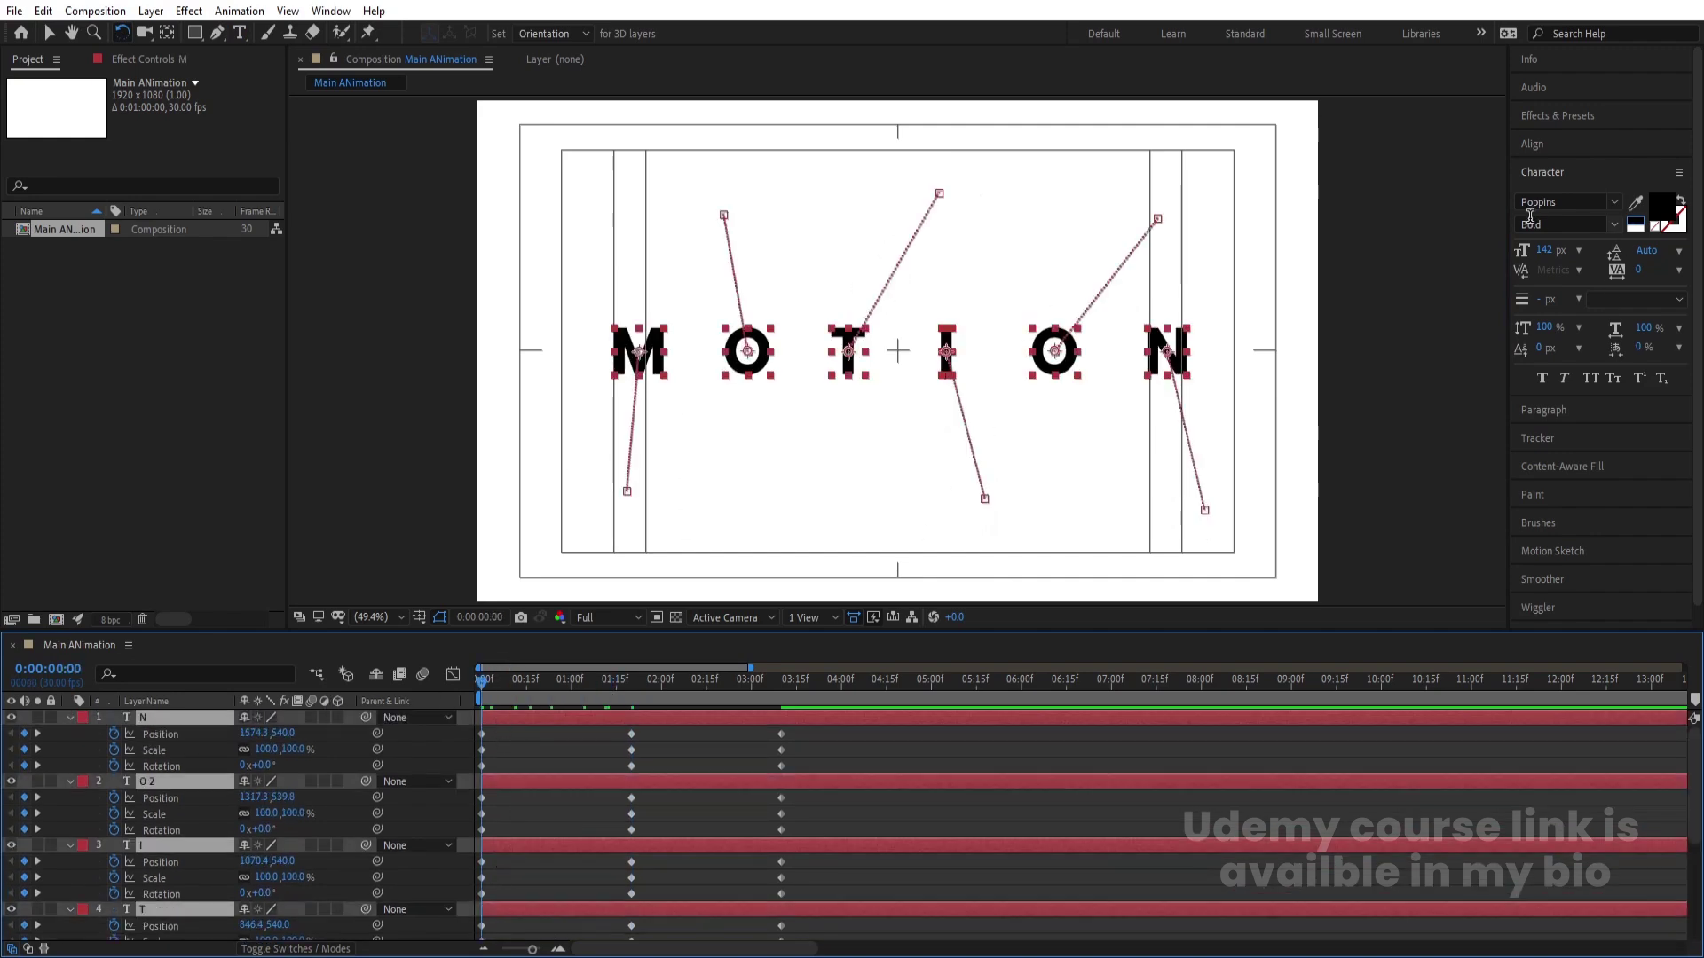
left_click(1533, 146)
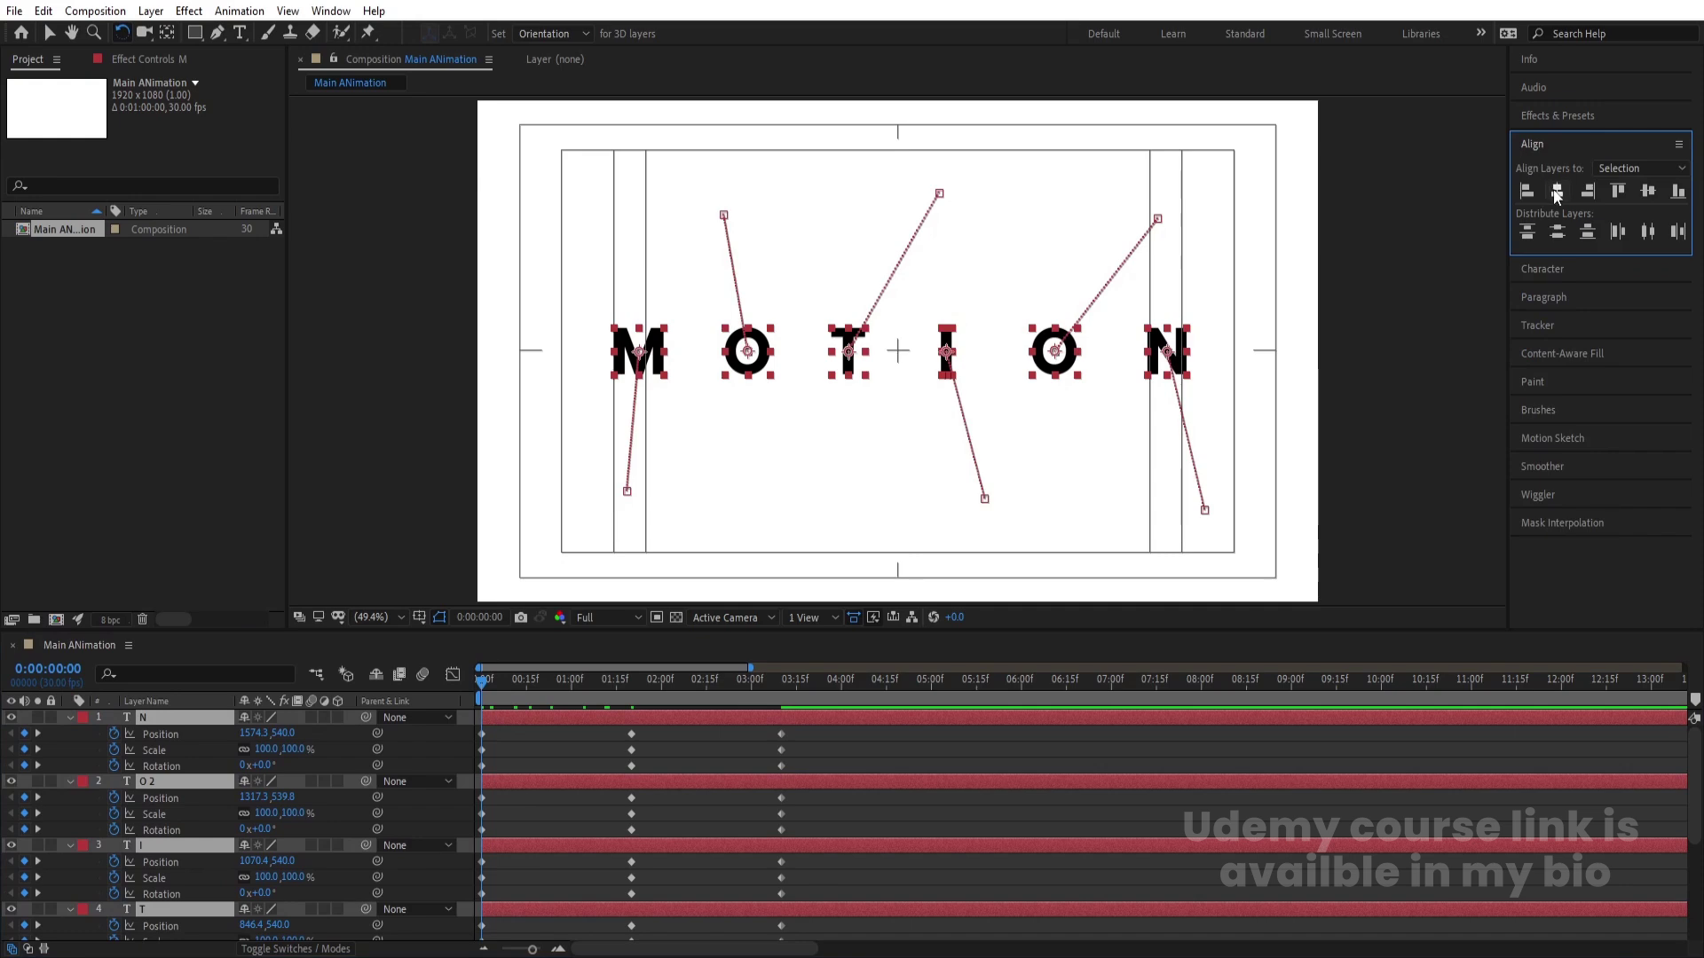
left_click(1559, 192)
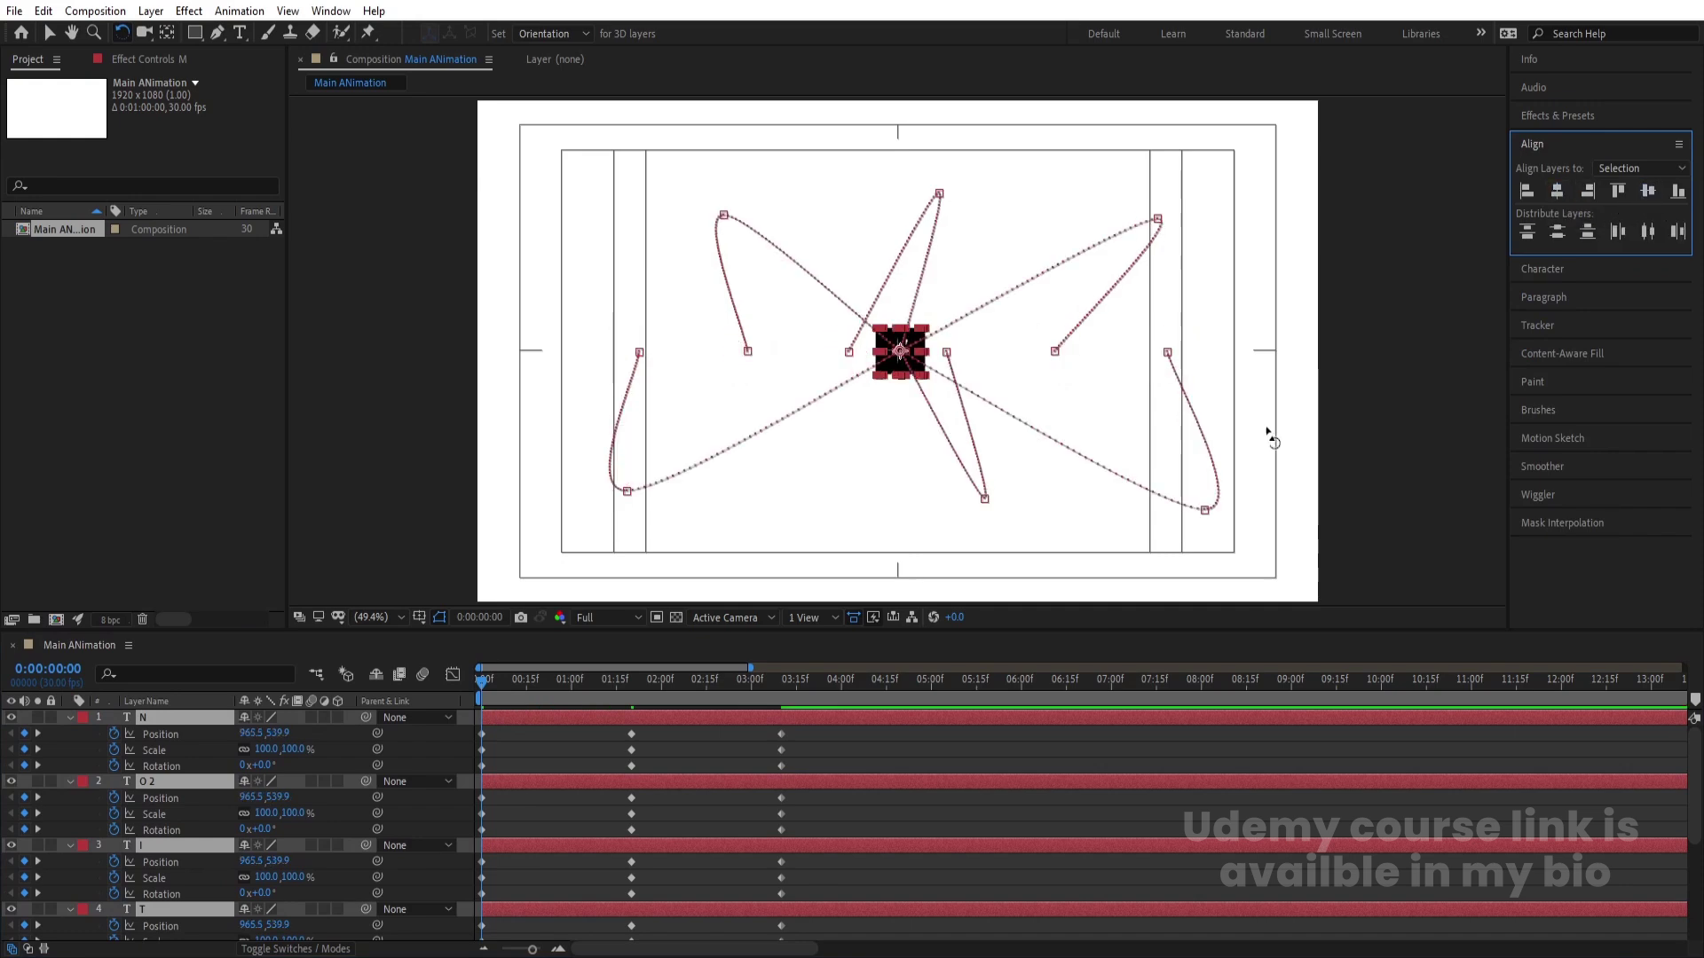
Step: Set the scale of all six letter layers to 10% at 0:00:00:00 and preview the animation
left_click(266, 750)
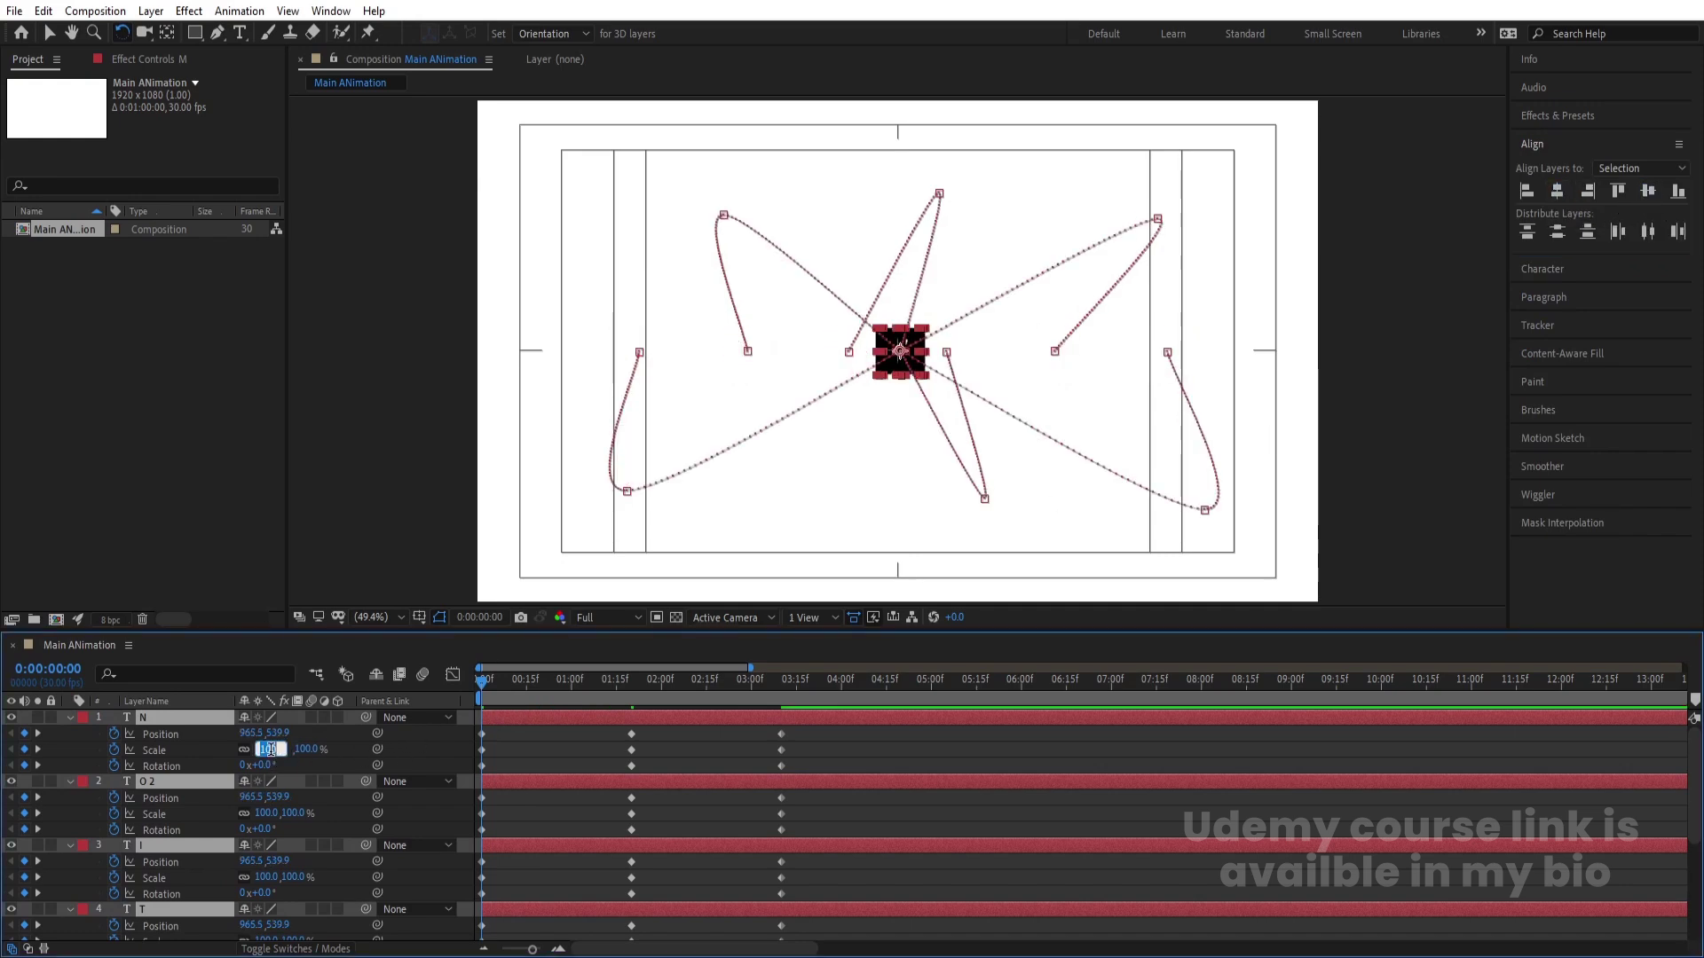
type("10")
key("Return")
key("space")
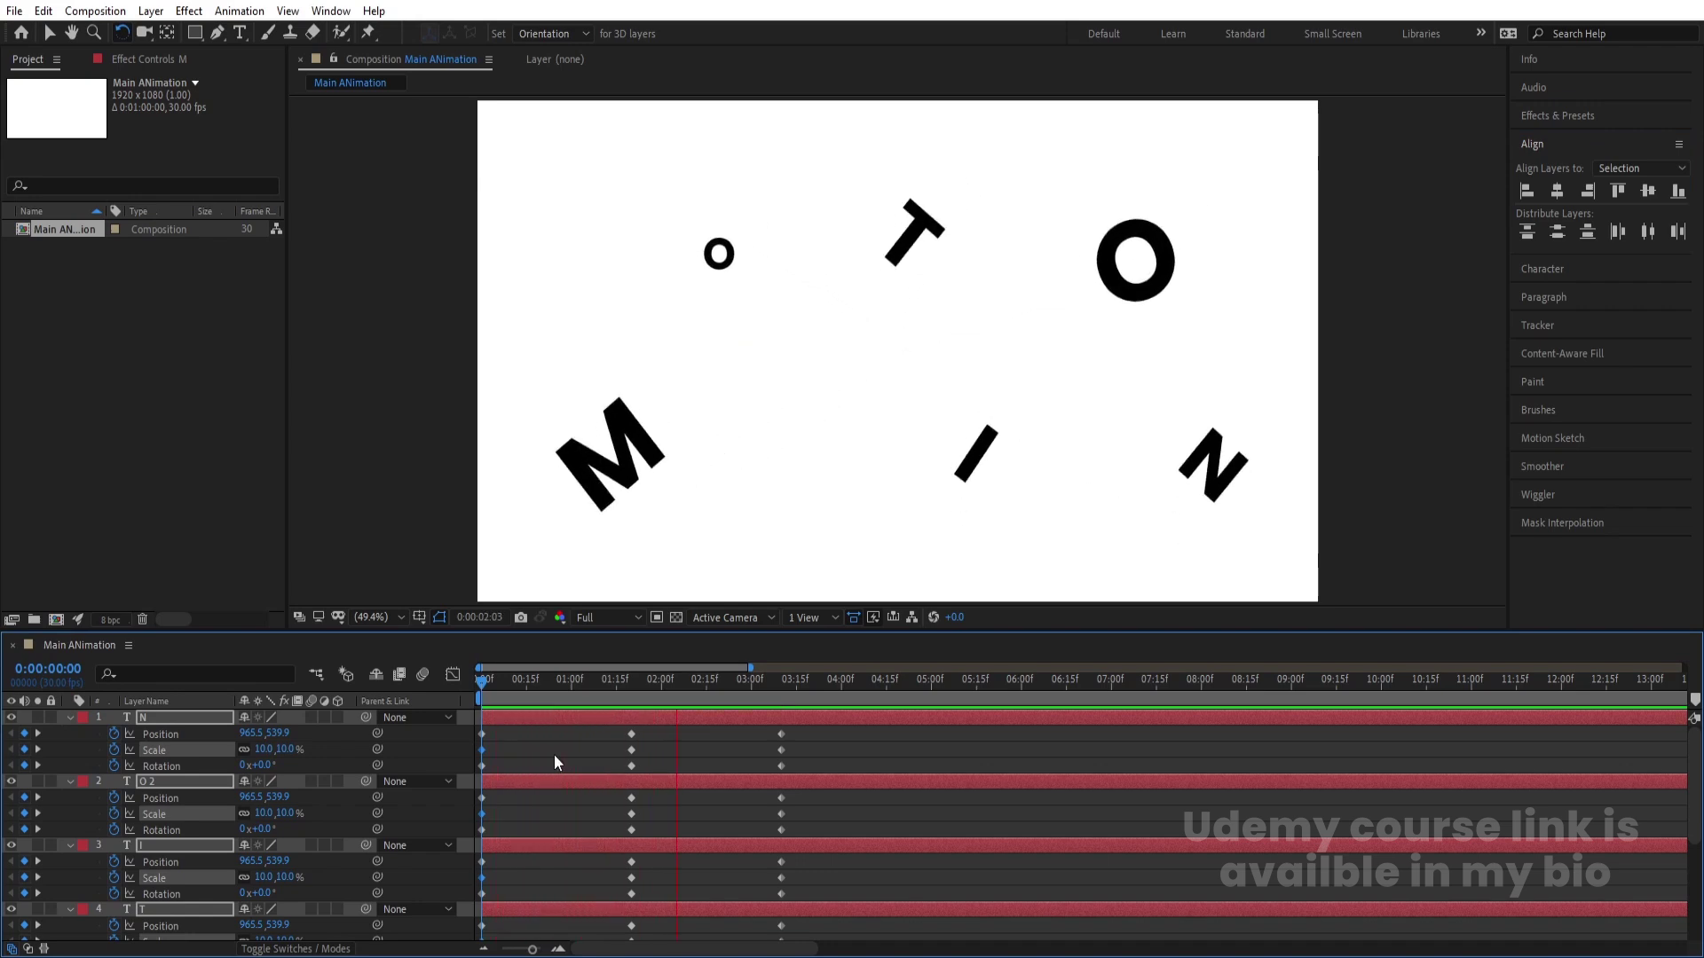
key("space")
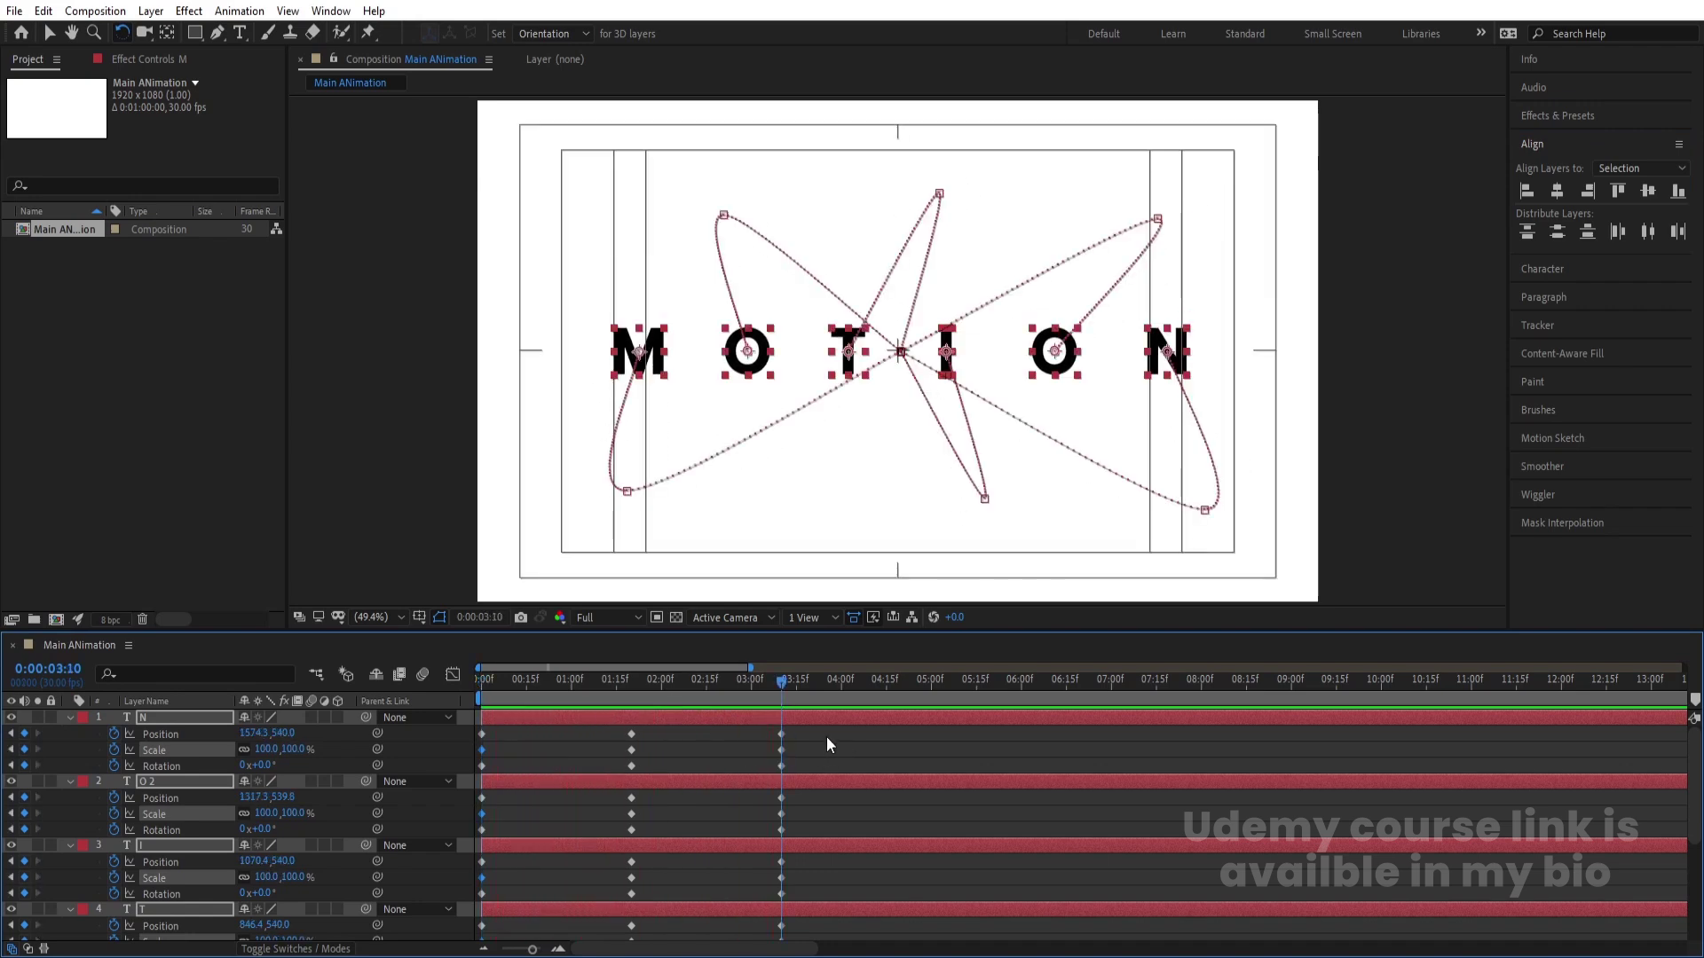
Step: Set the temporal interpolation of all the letters' keyframes to Linear
left_click_drag(934, 739, 417, 936)
right_click(632, 867)
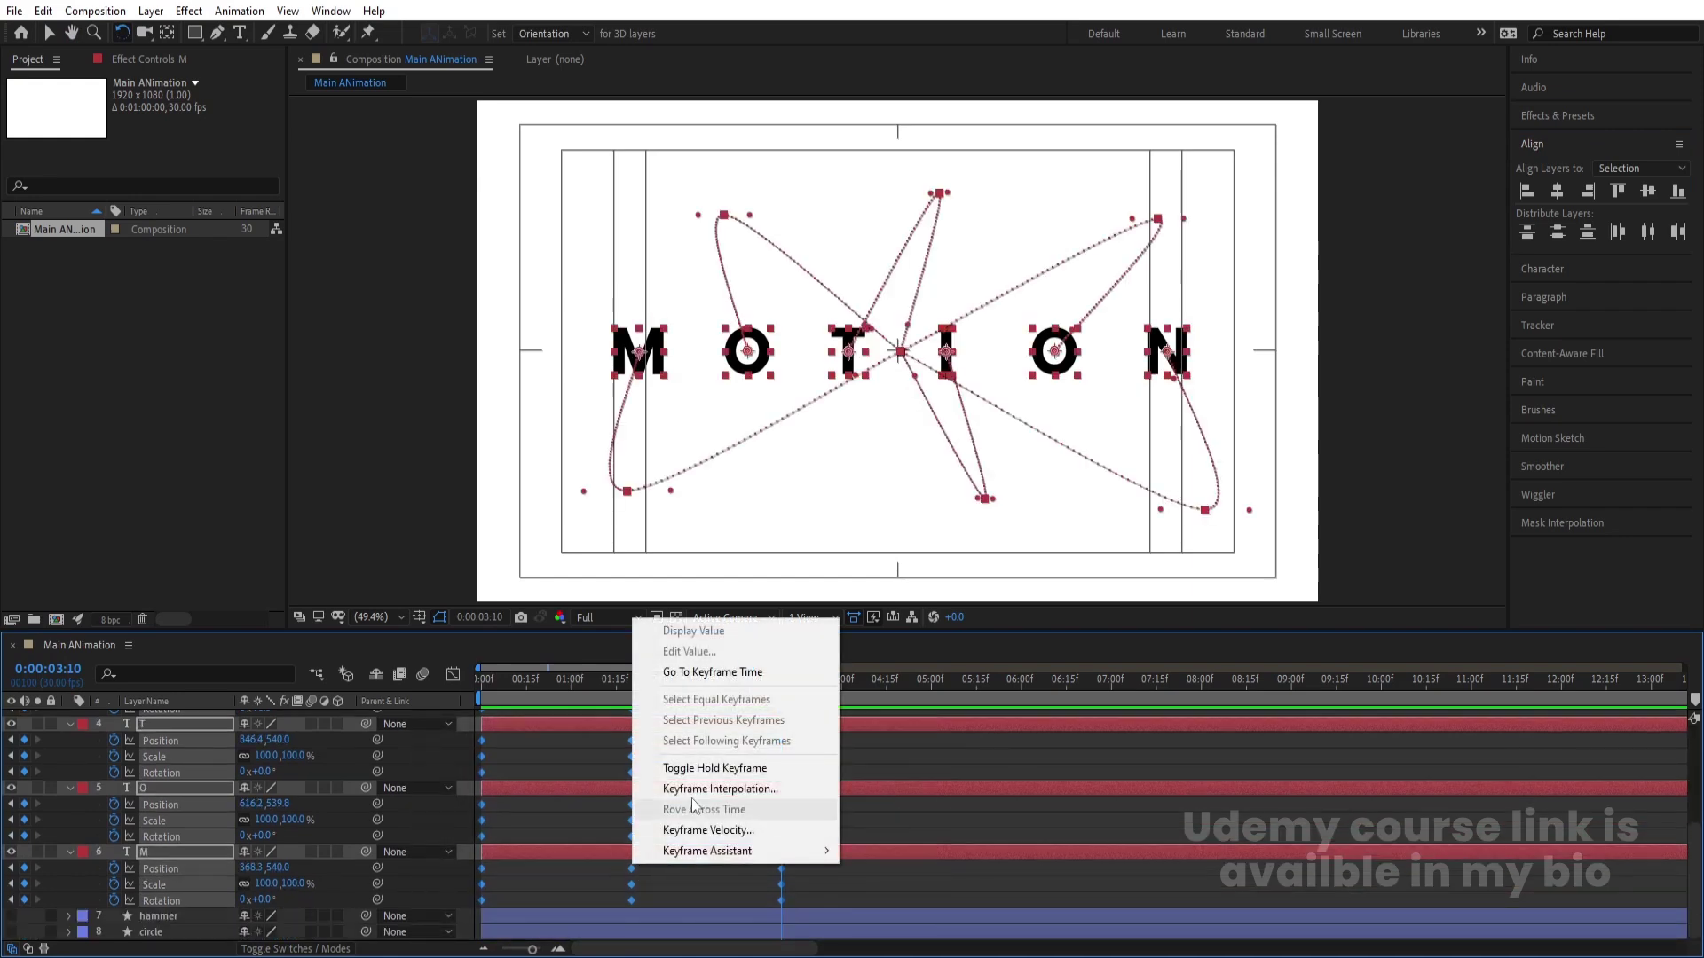
left_click(695, 793)
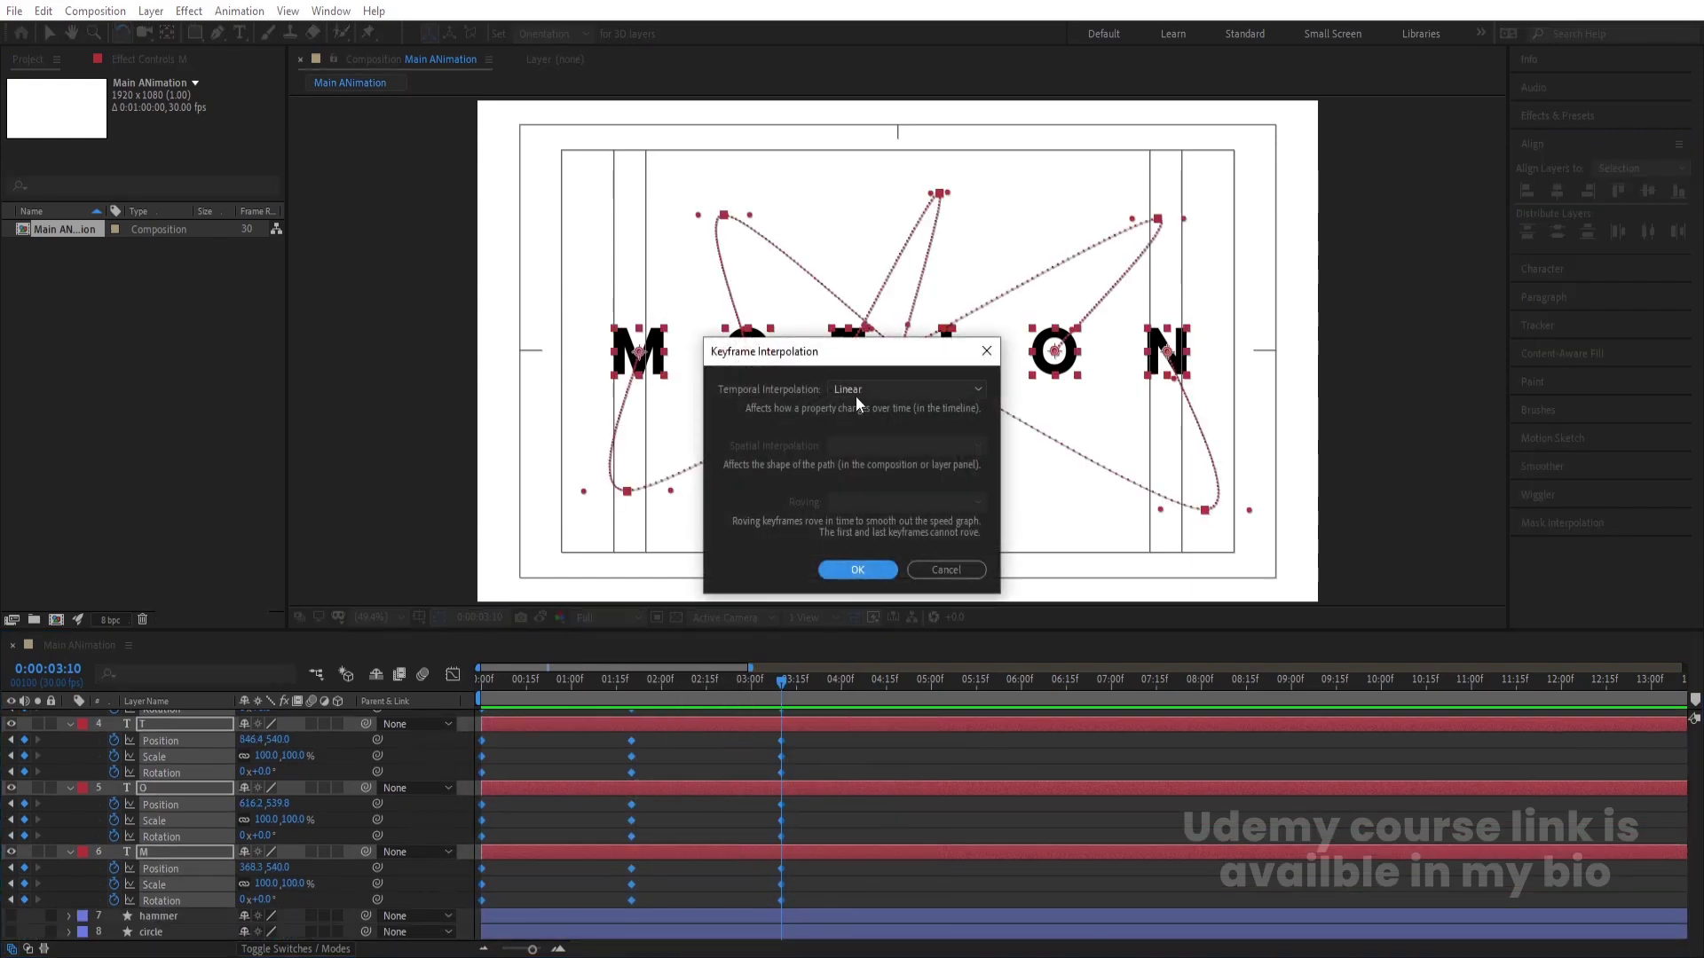
left_click(854, 394)
left_click(865, 431)
left_click(861, 573)
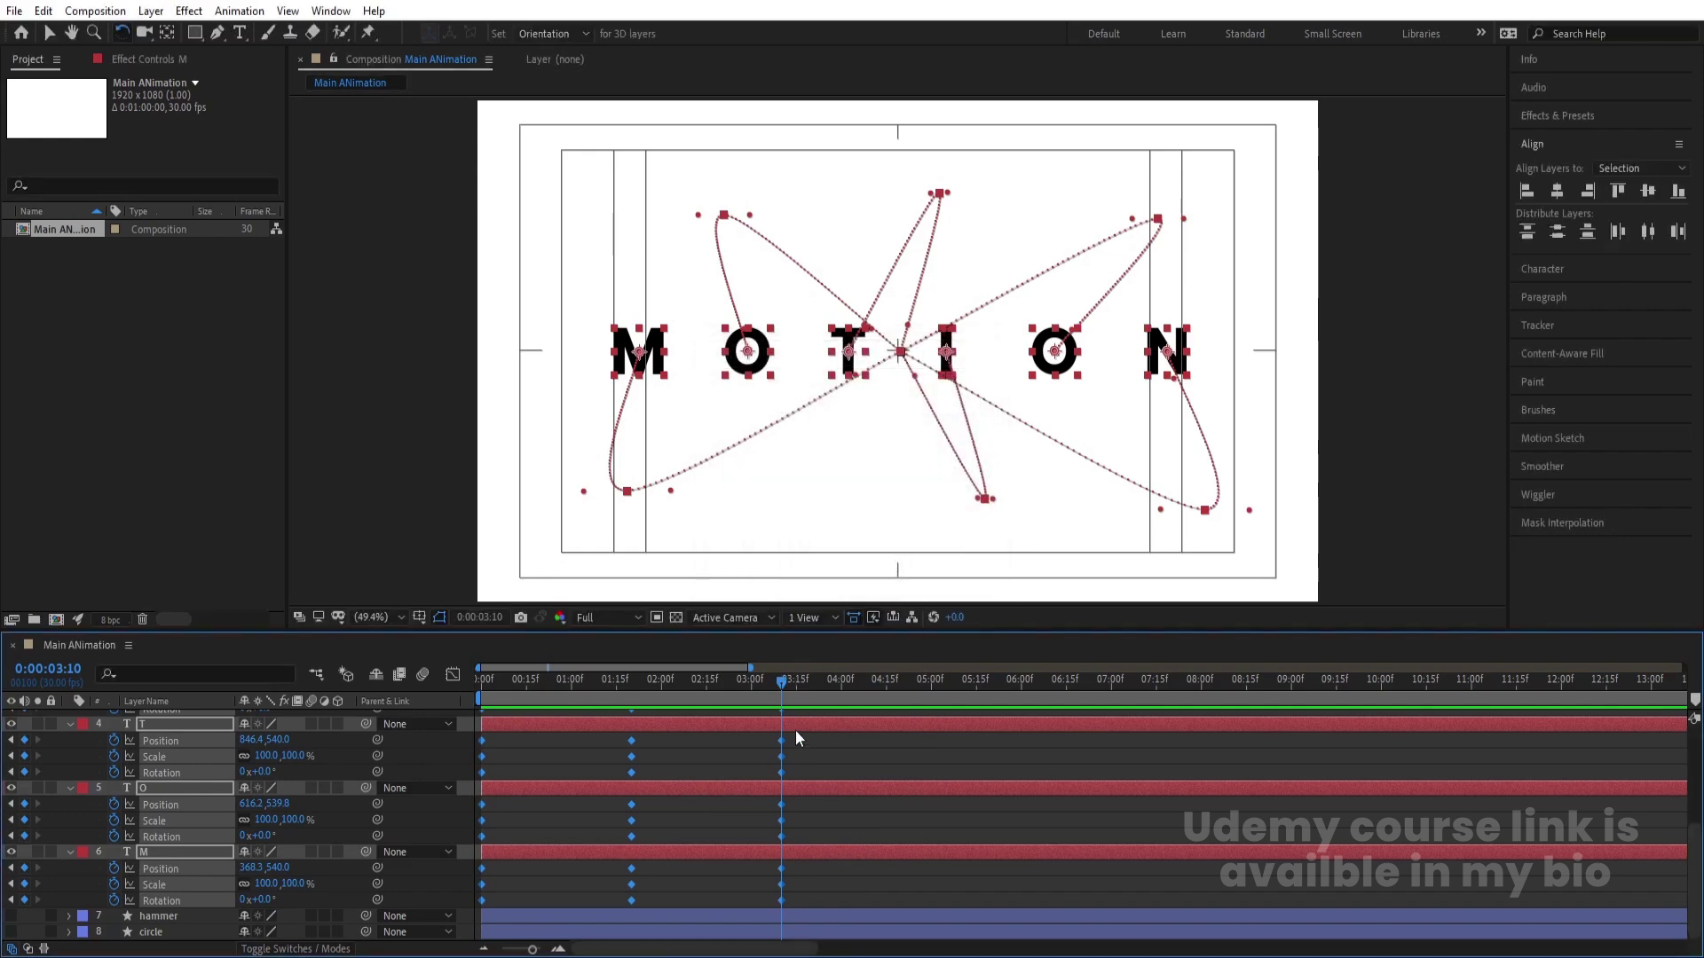
Step: Try Easy Ease on all the letters' keyframes, and return their temporal interpolation to Linear
key("F9")
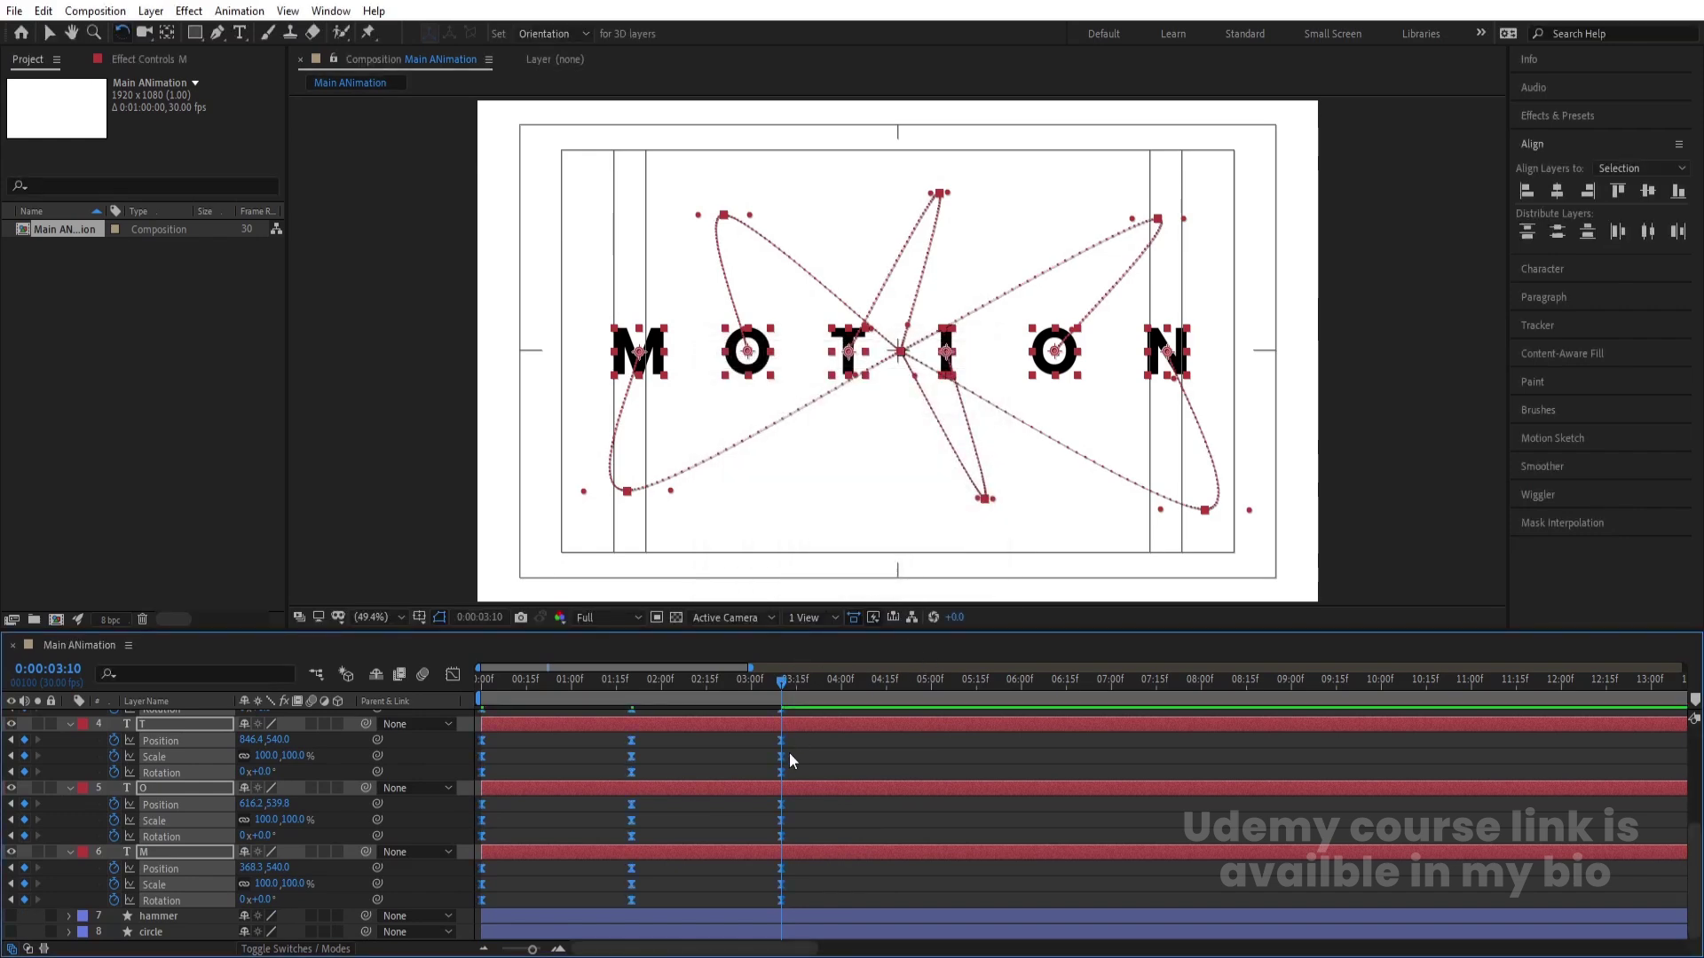
right_click(787, 755)
left_click(865, 659)
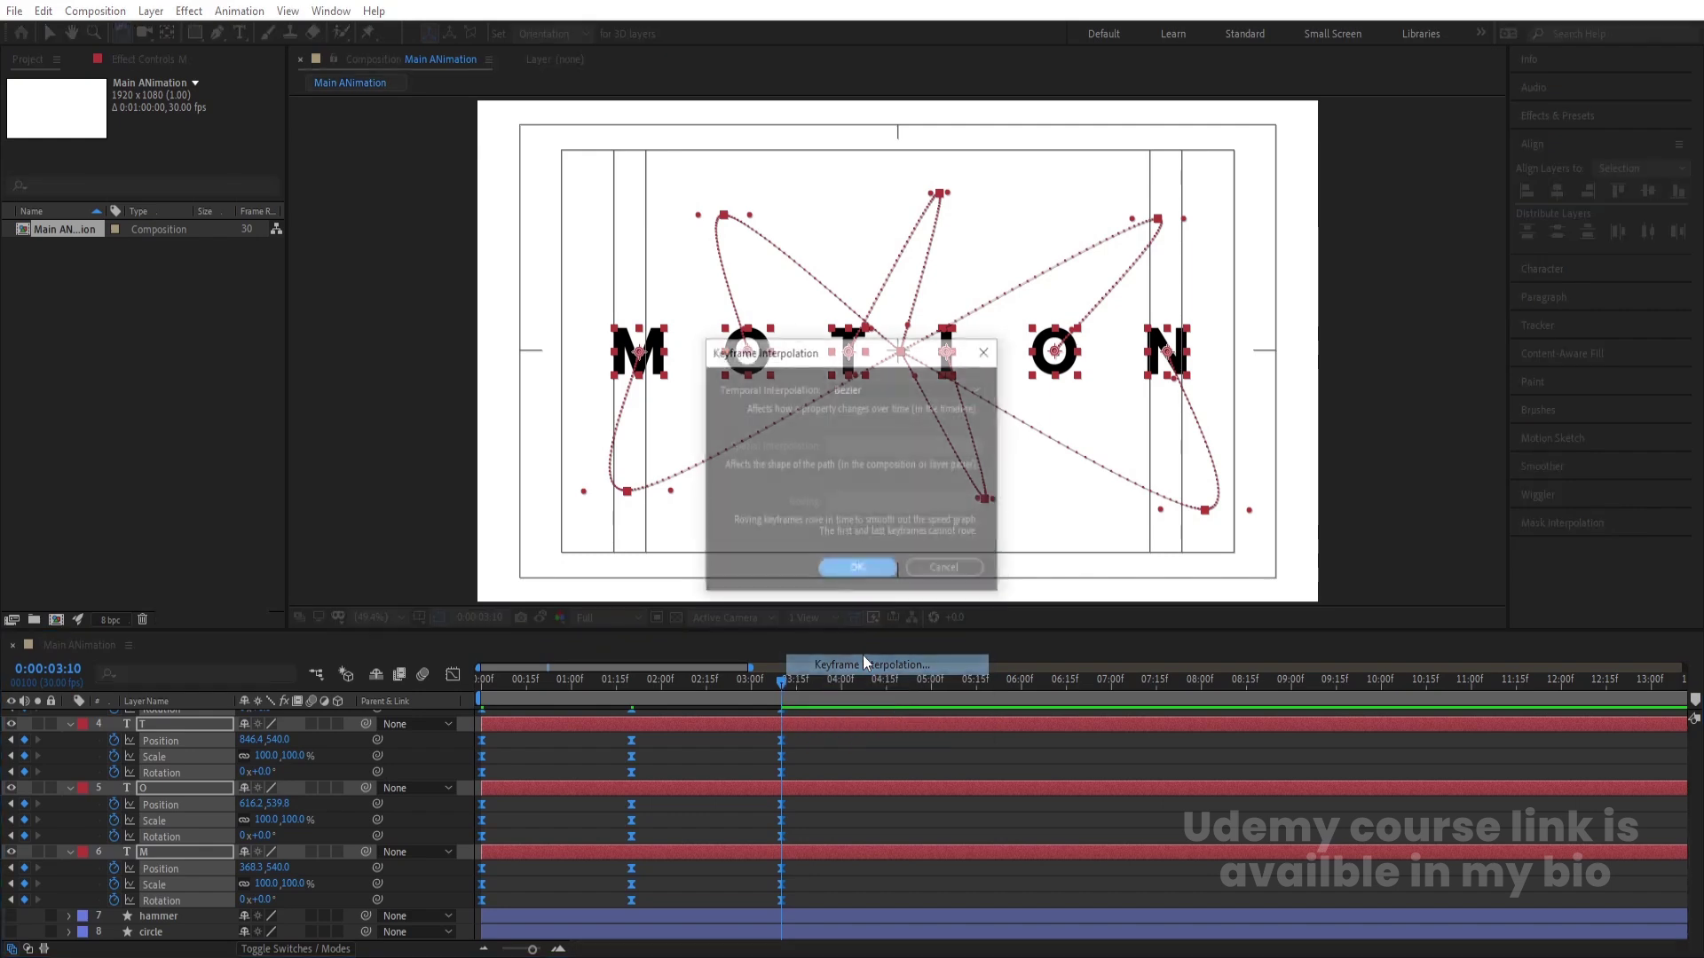
left_click(854, 389)
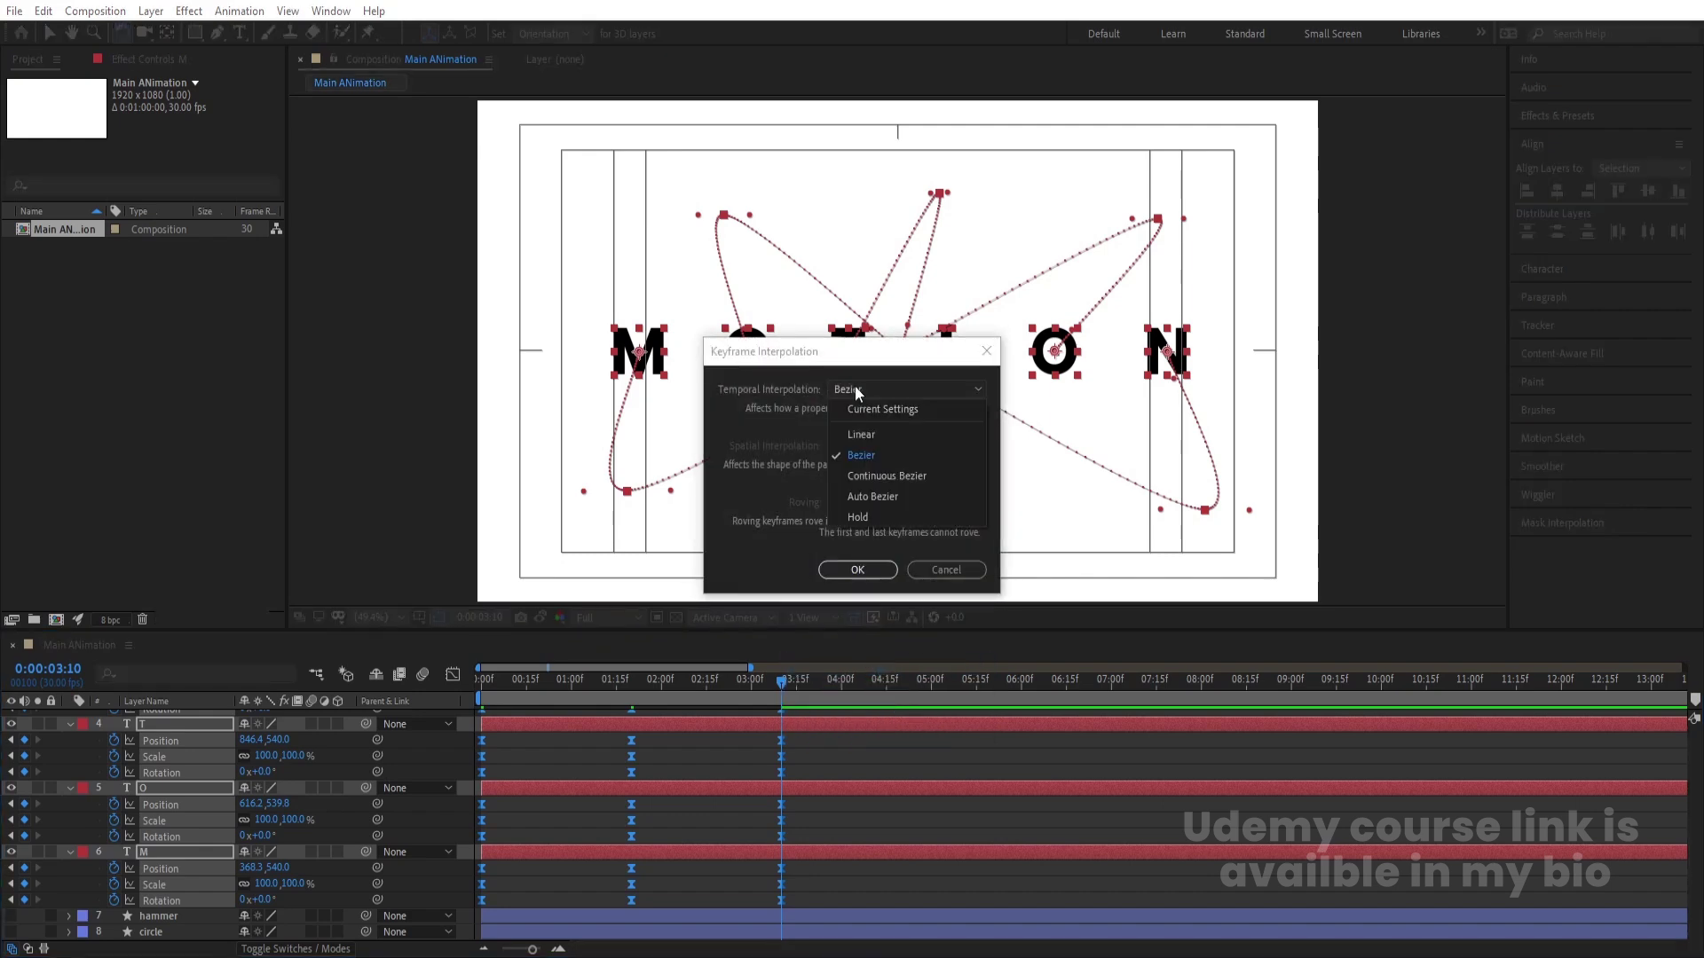
left_click(860, 435)
left_click(854, 572)
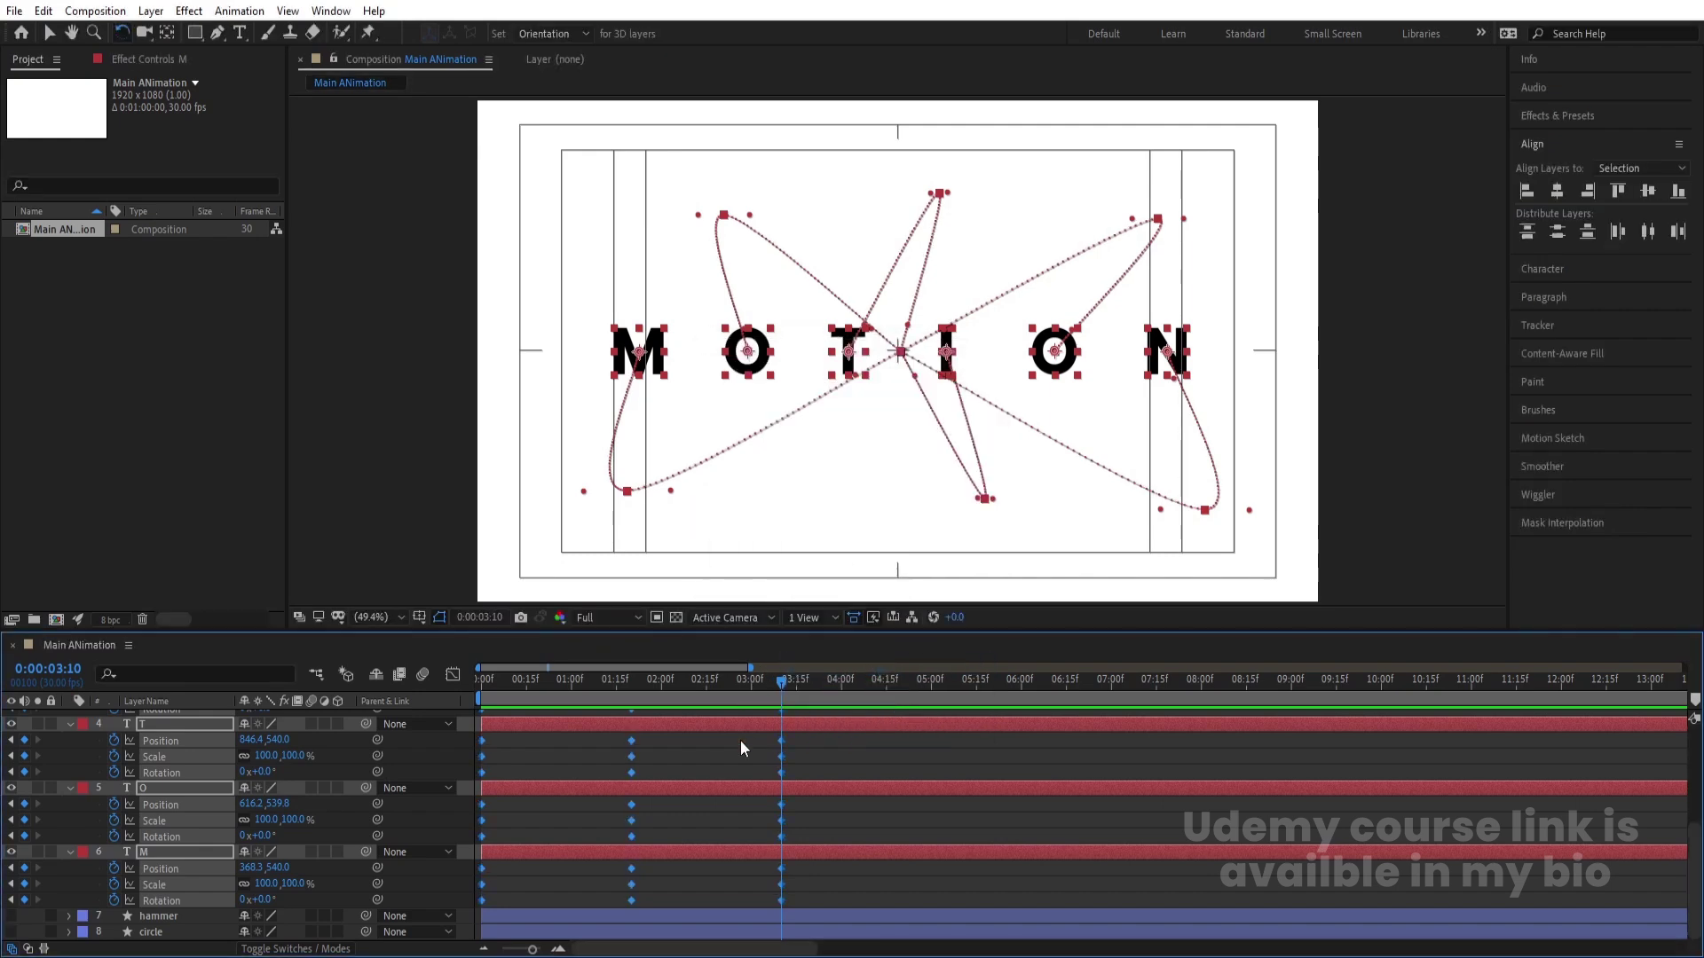
left_click(695, 754)
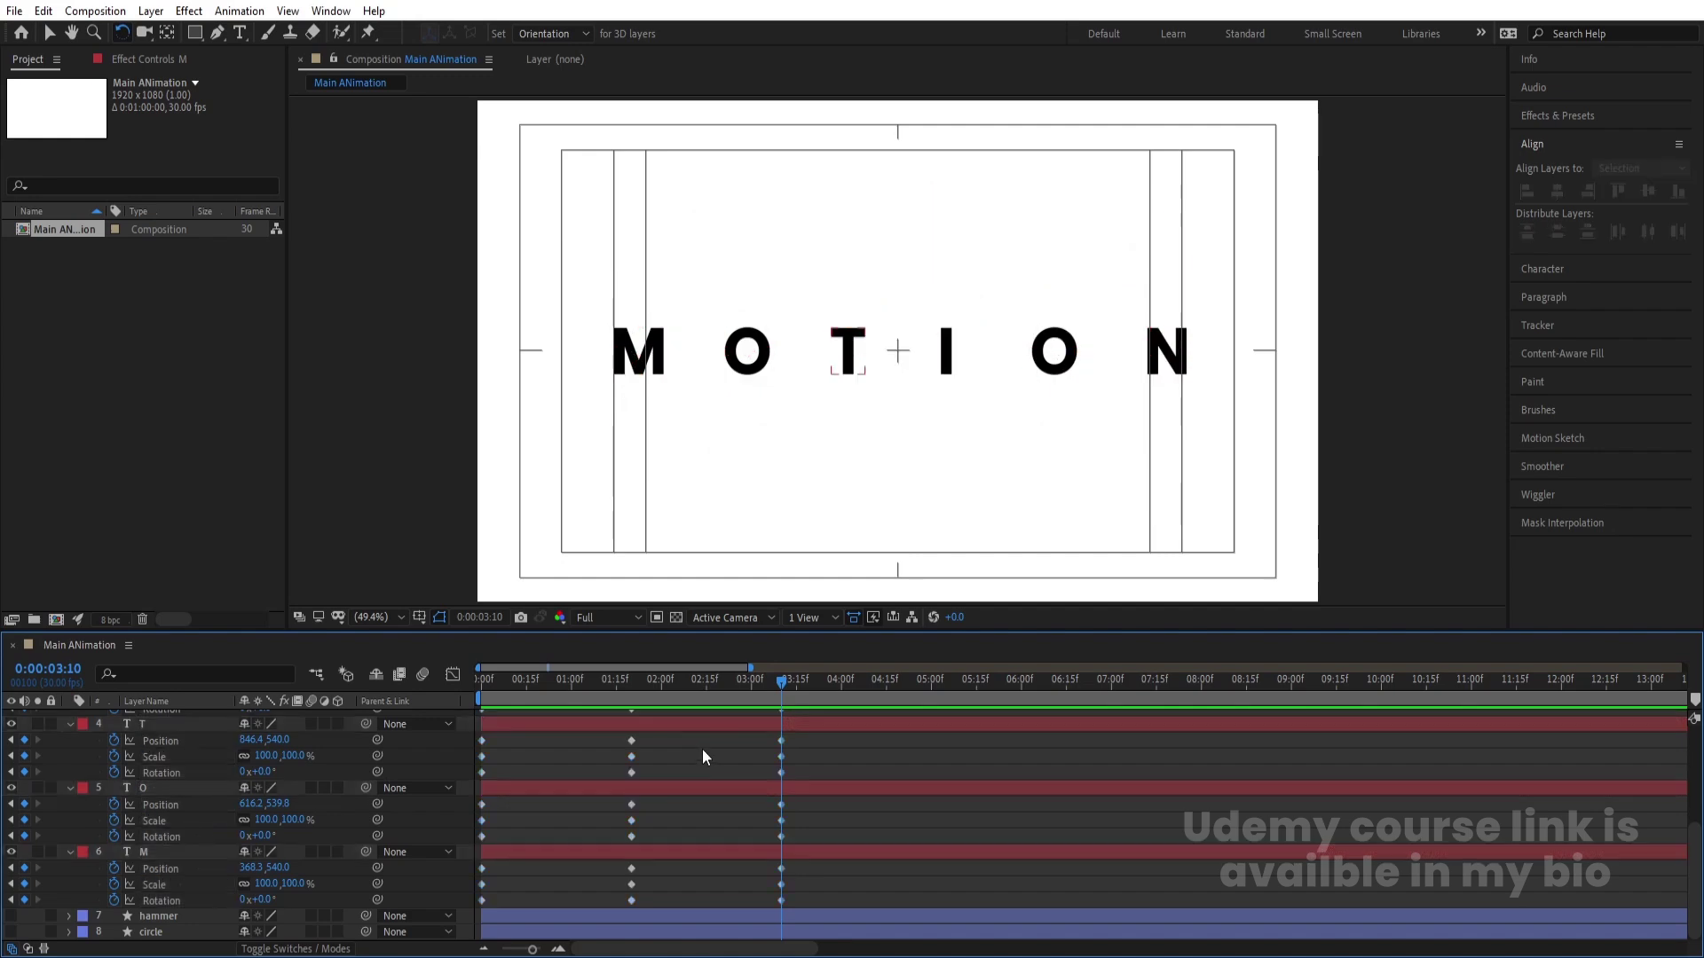
Step: Select every position, scale and rotation keyframe of the six letters and apply Easy Ease
scroll(701, 754, "up", 3)
key("ctrl+a")
scroll(701, 753, "down", 3)
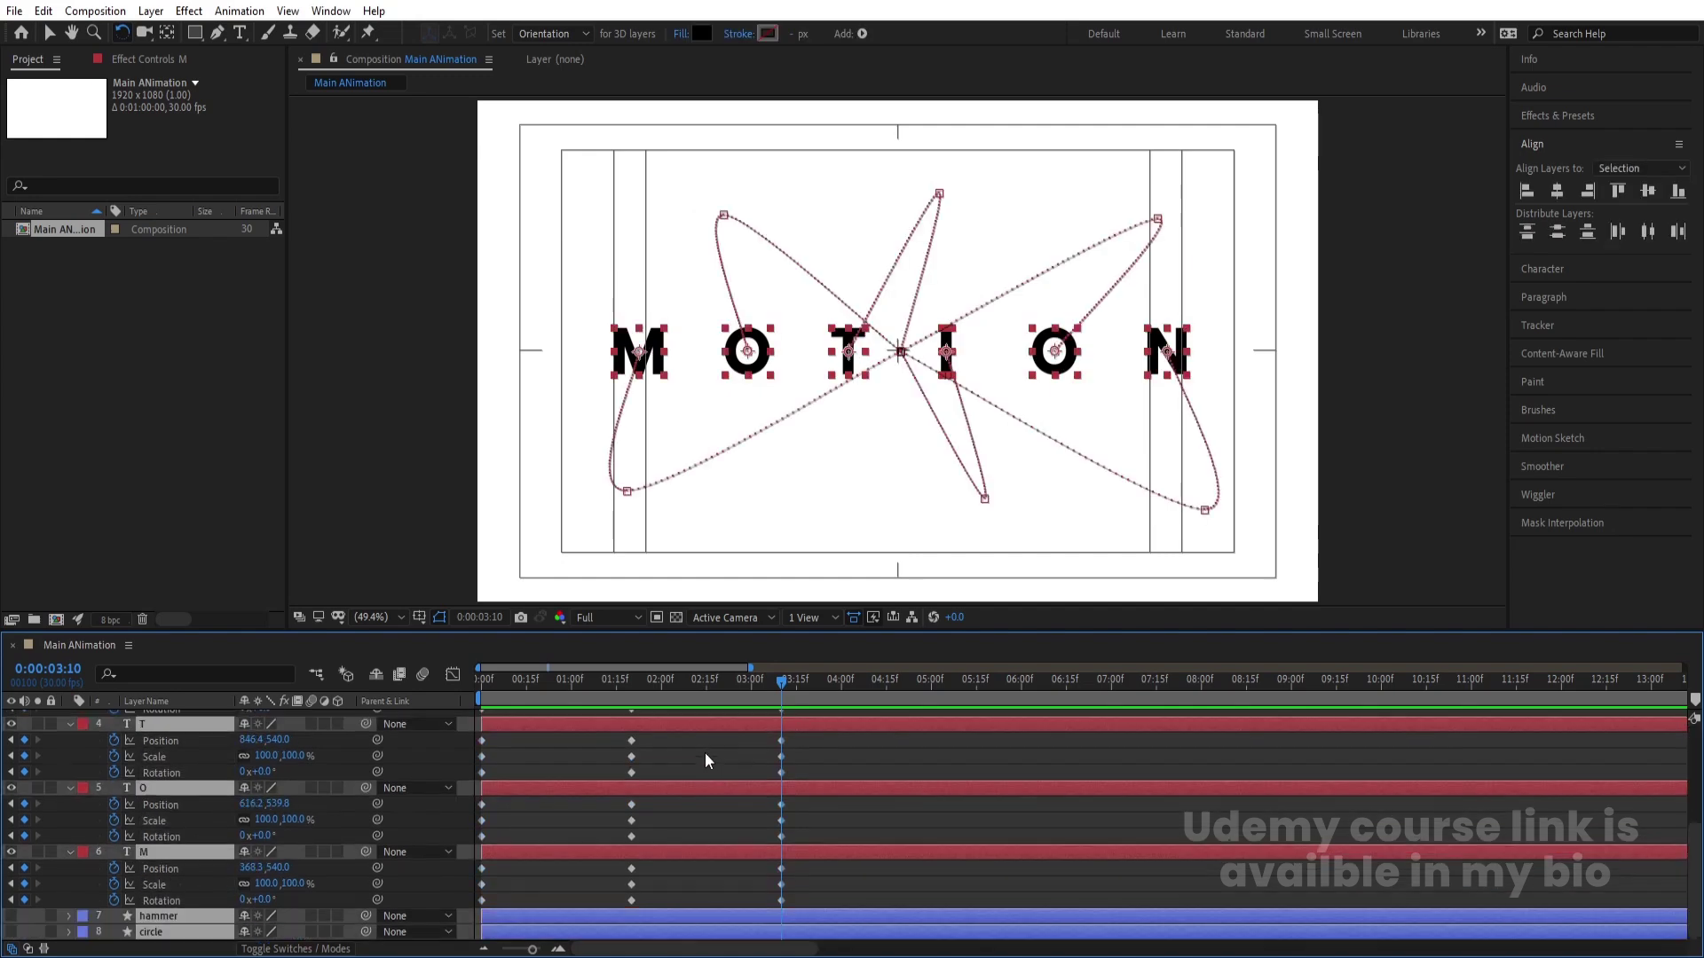
left_click(812, 900)
left_click_drag(813, 907, 736, 859)
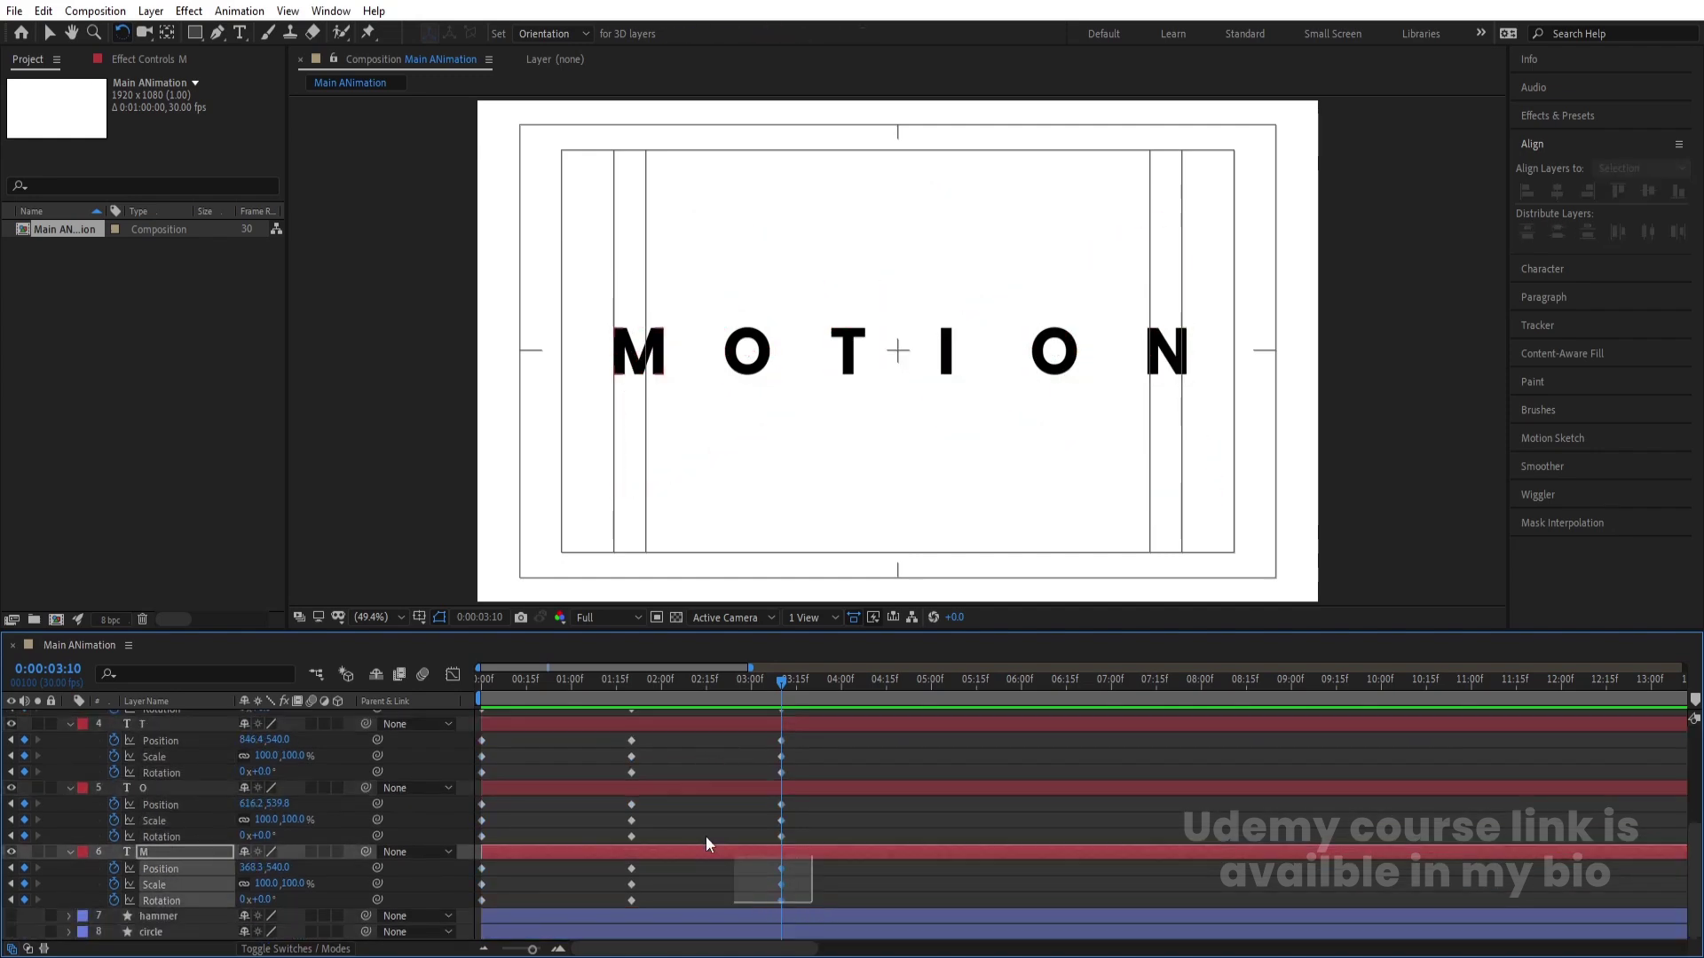
scroll(737, 859, "up", 3)
left_click_drag(318, 431, 312, 420)
key("F9")
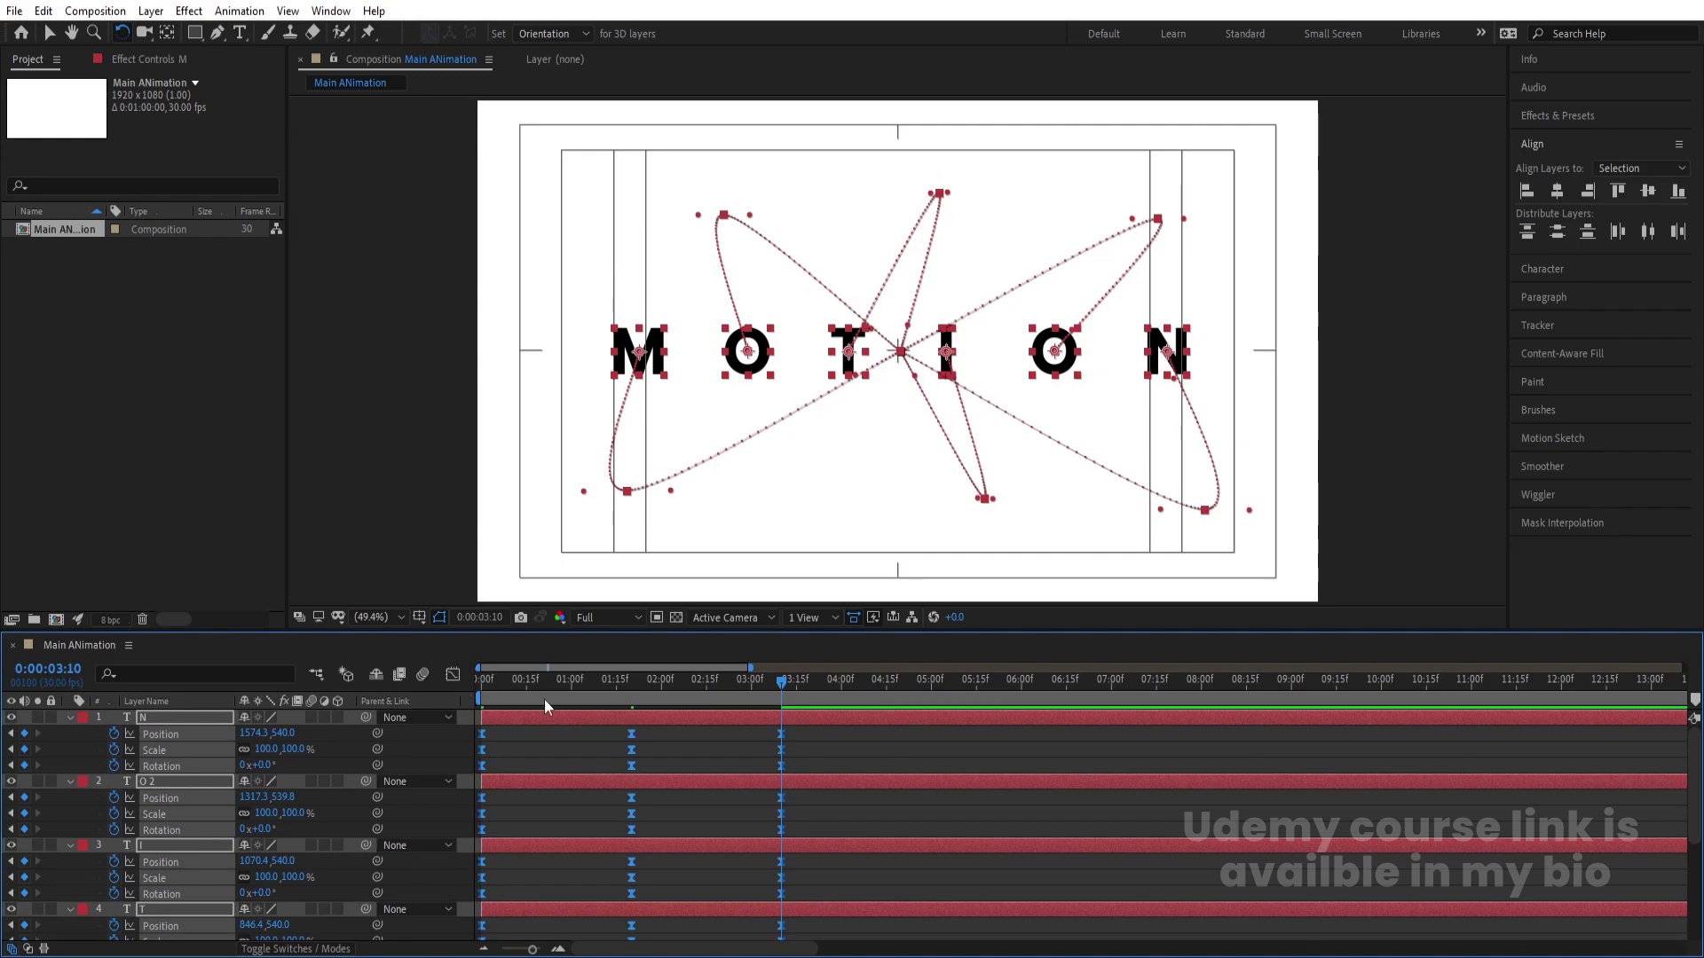
Step: Set the spatial interpolation of all six letters' Position keyframes to Linear and preview the animation from the start
key("p")
left_click_drag(844, 736, 454, 893)
right_click(631, 734)
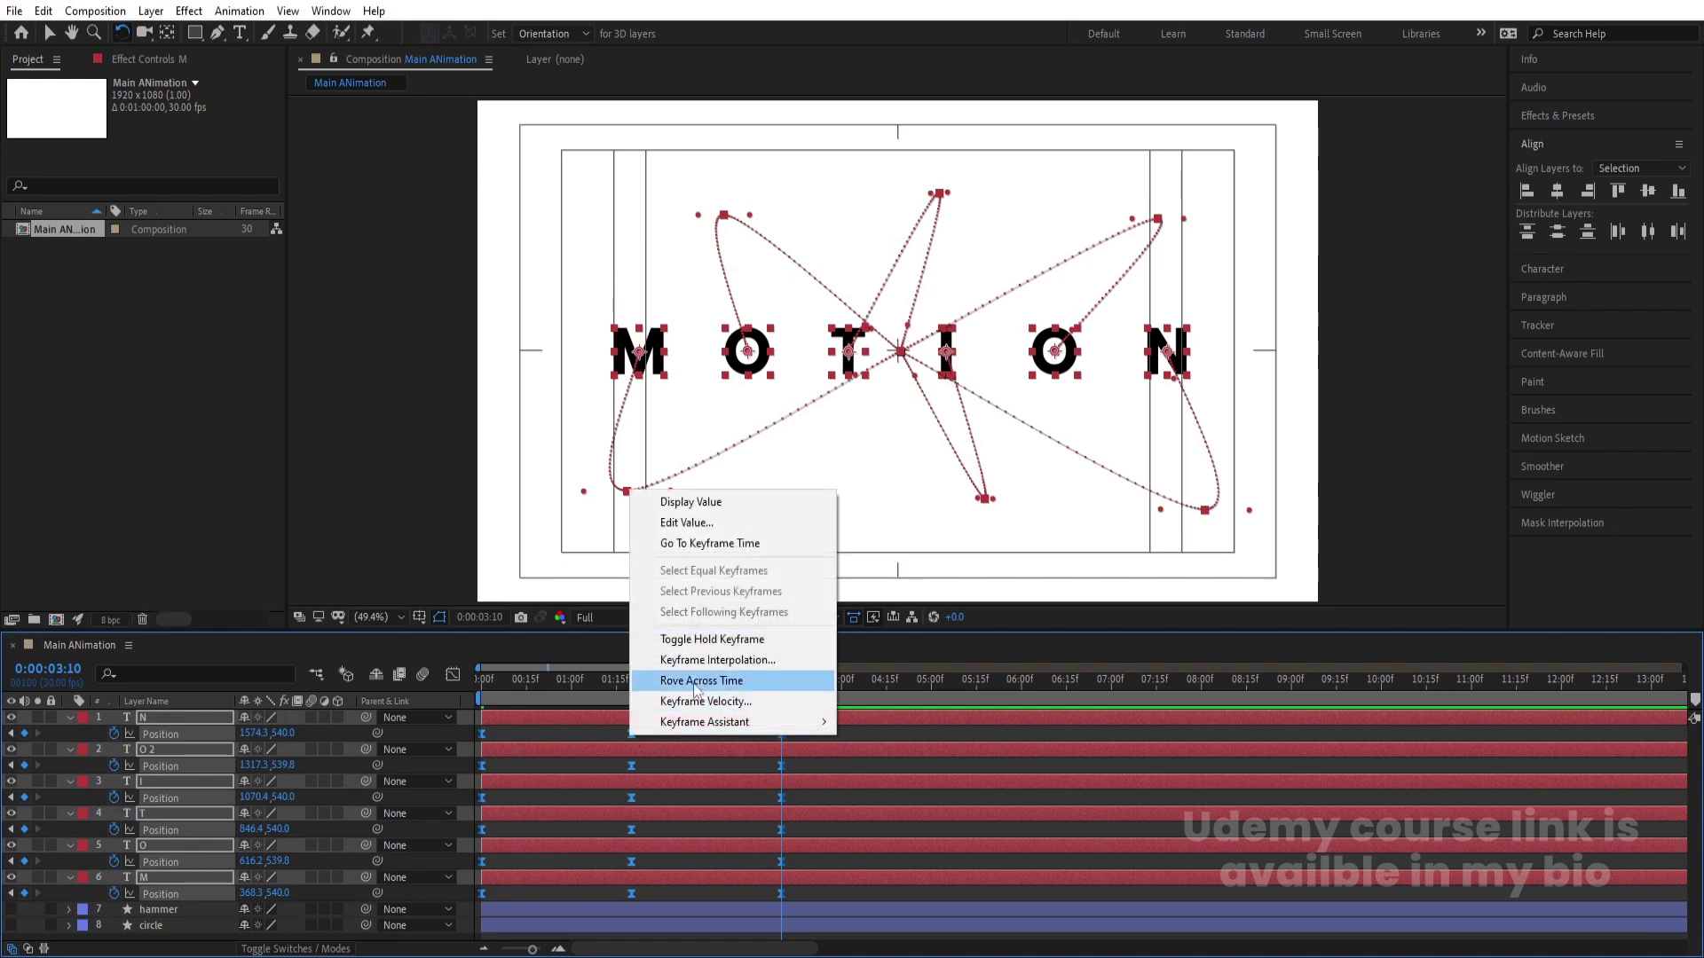
left_click(705, 660)
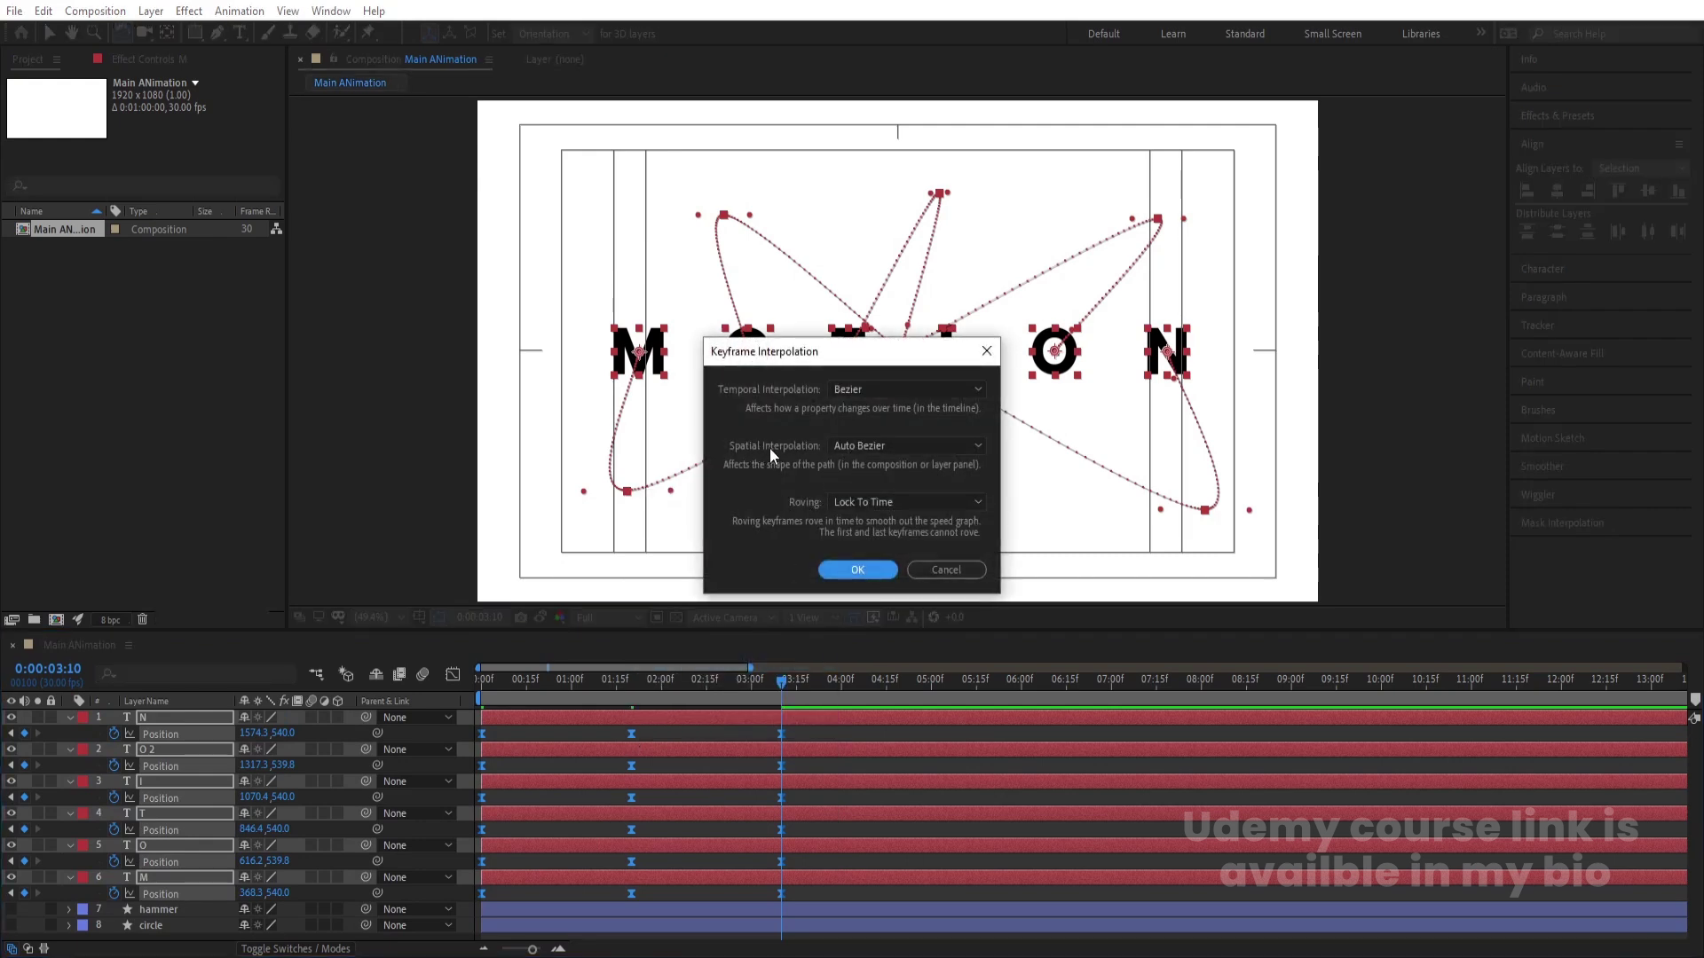
left_click(850, 444)
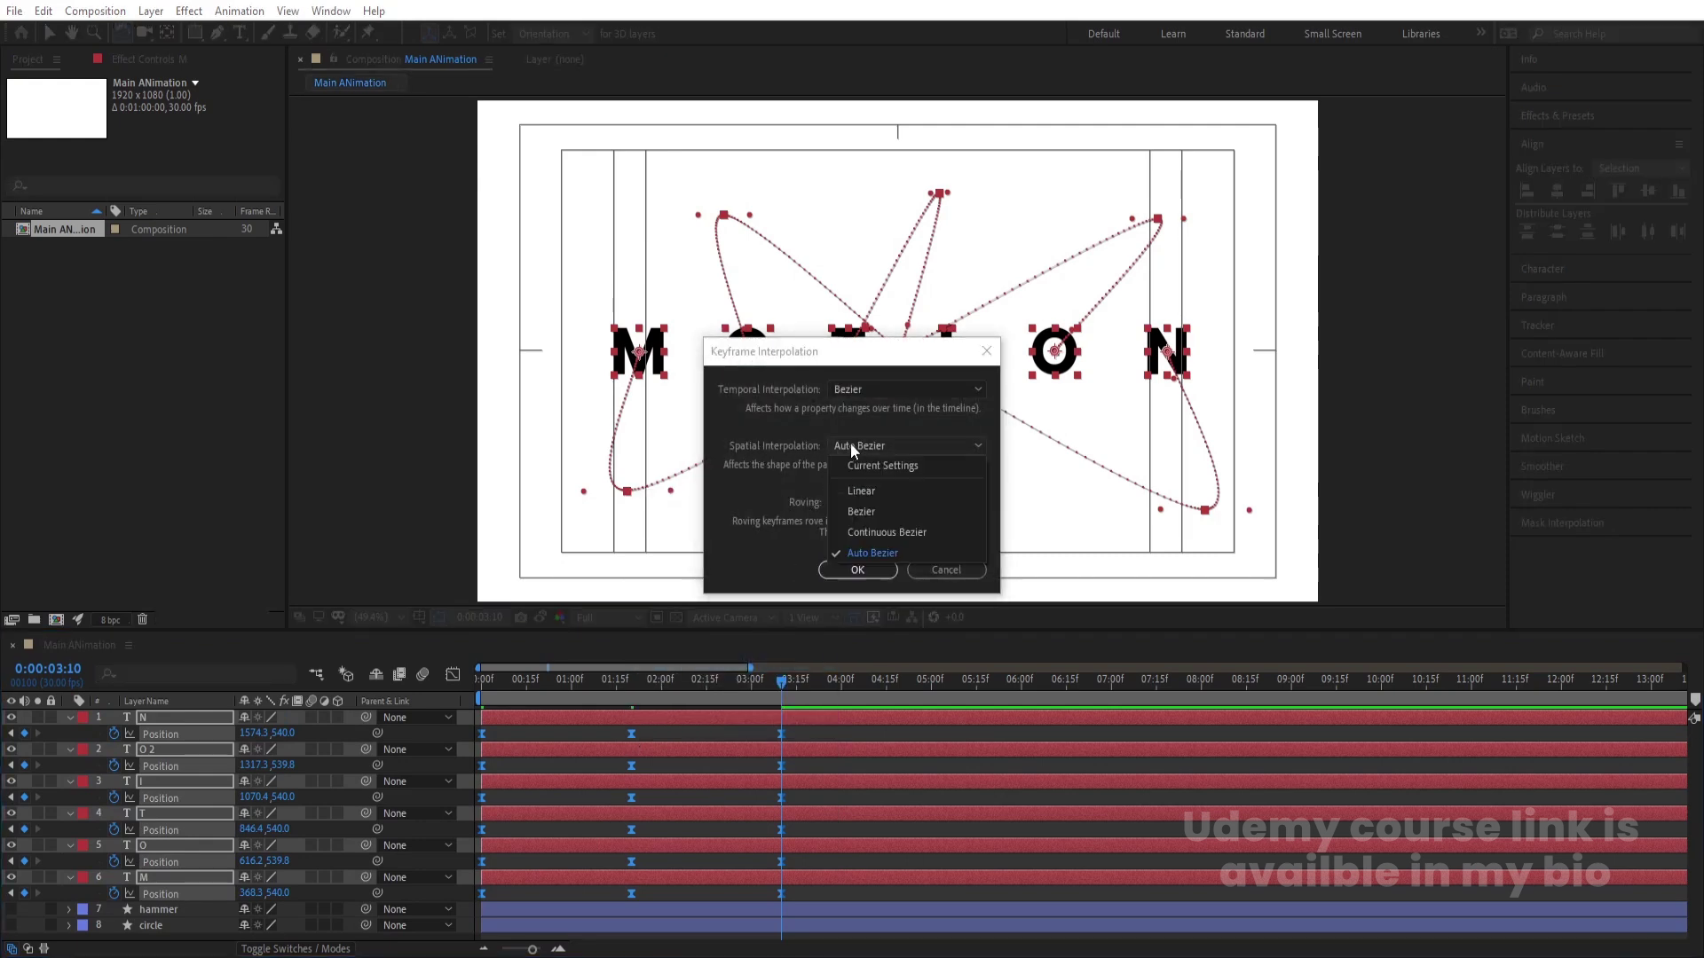
left_click(859, 490)
left_click(857, 571)
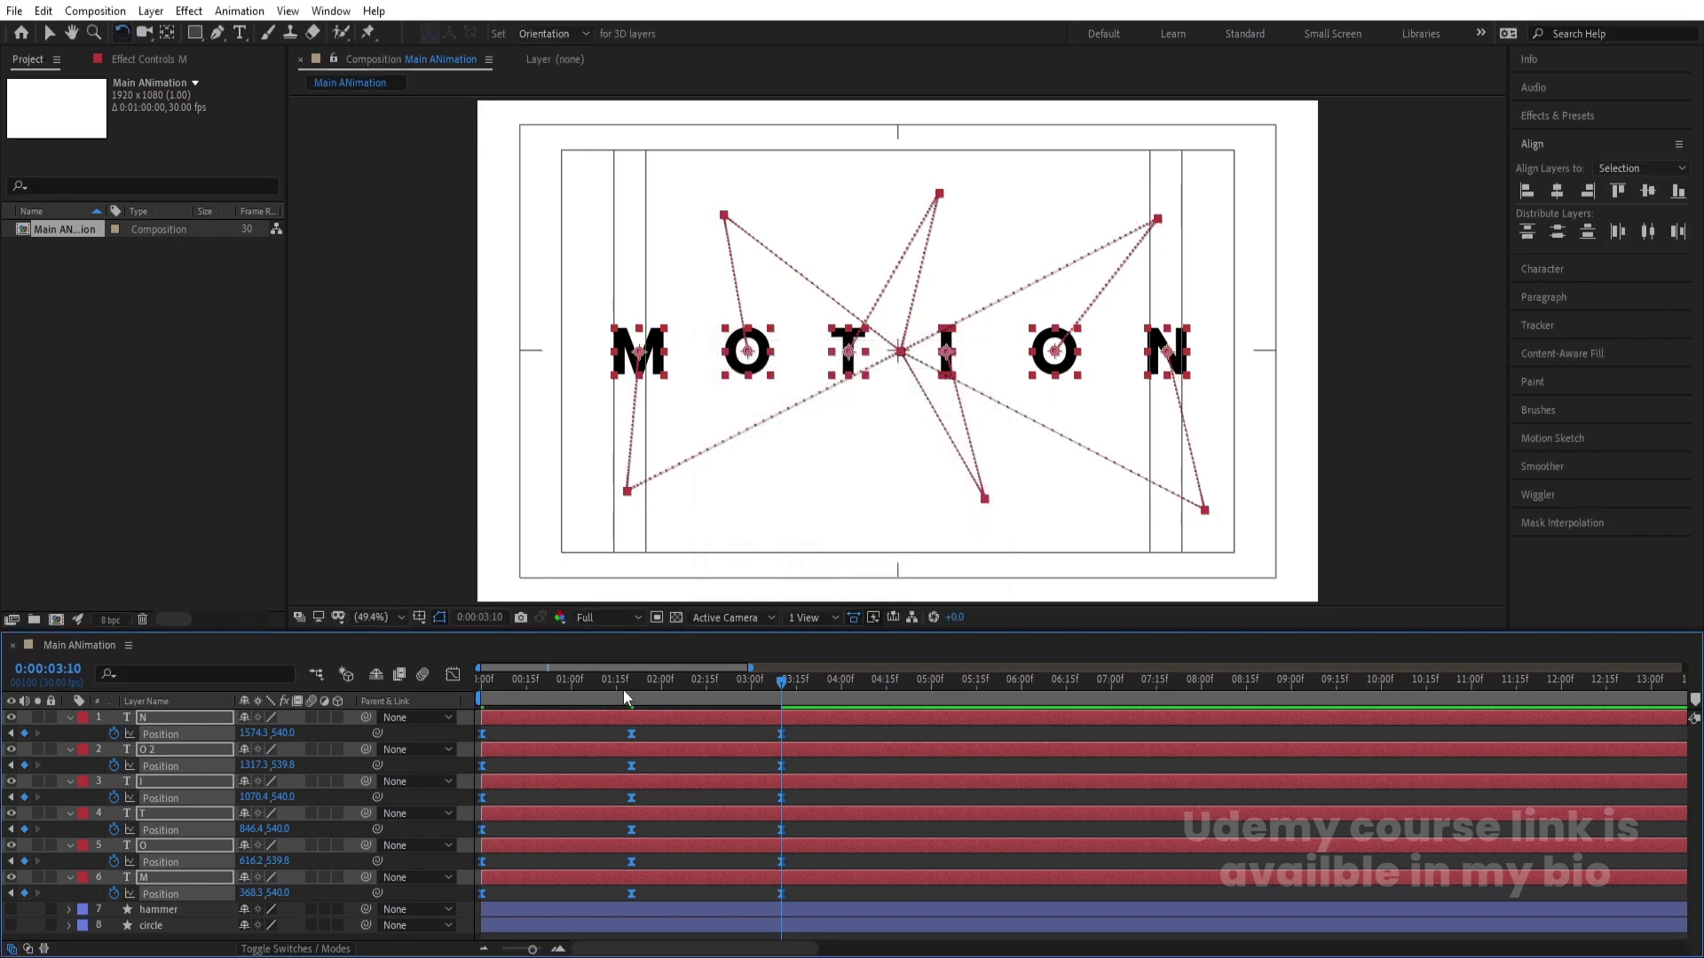
key("Home")
key("space")
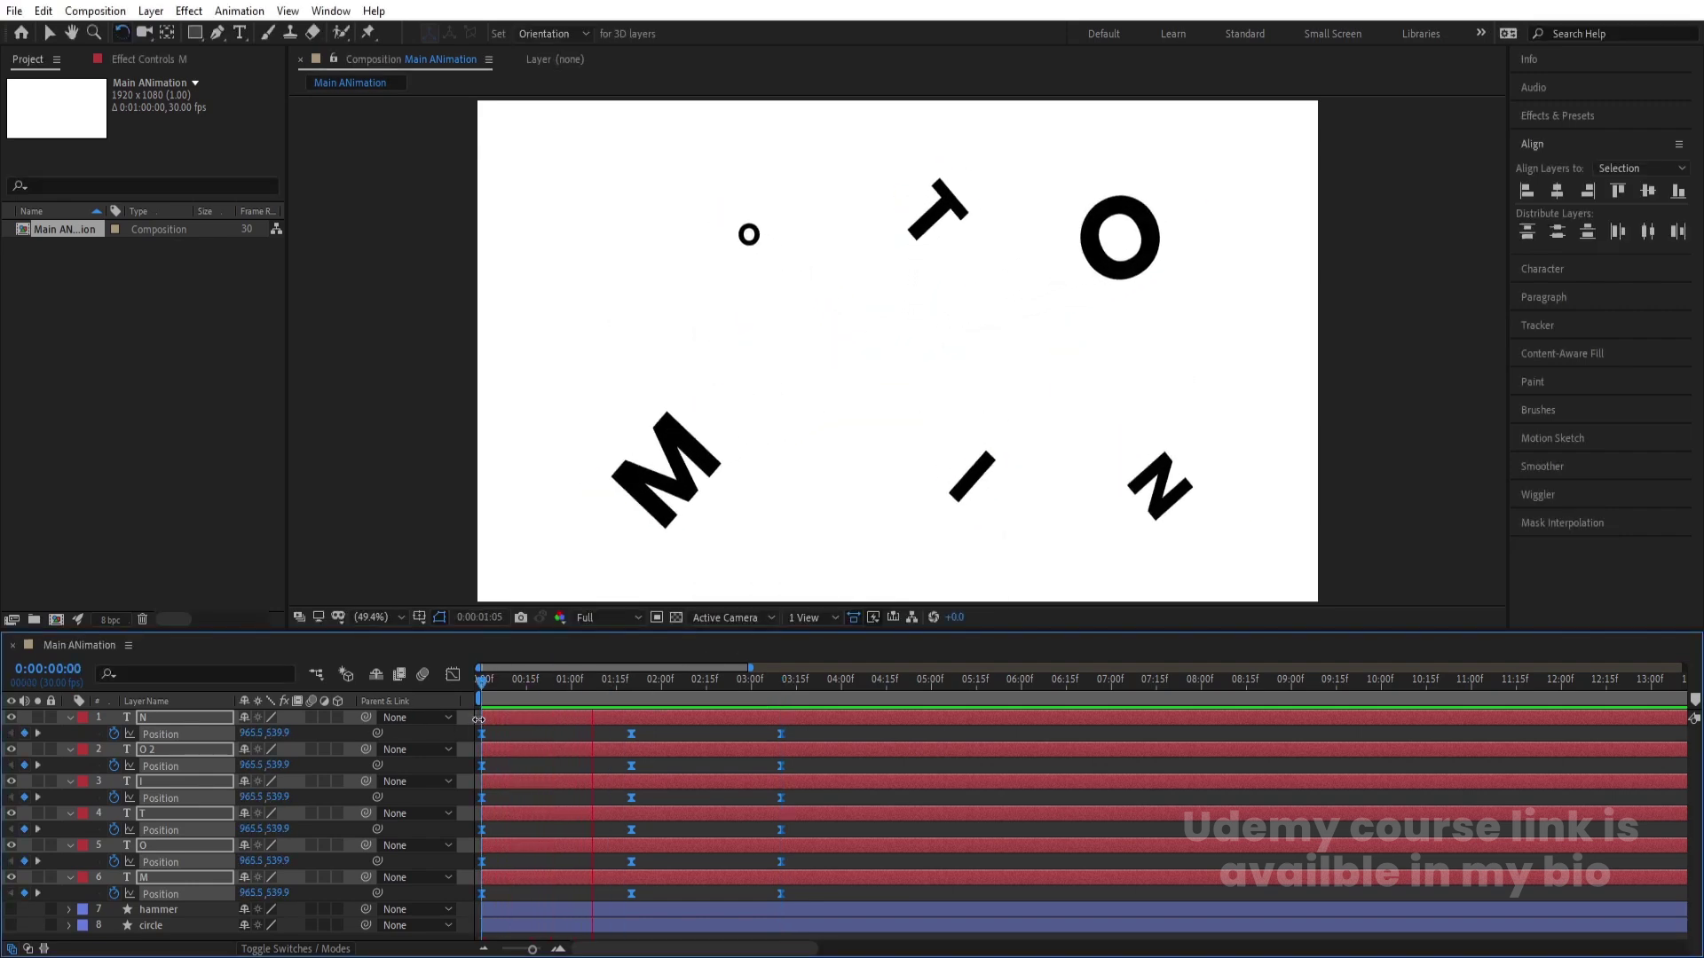
left_click(646, 735)
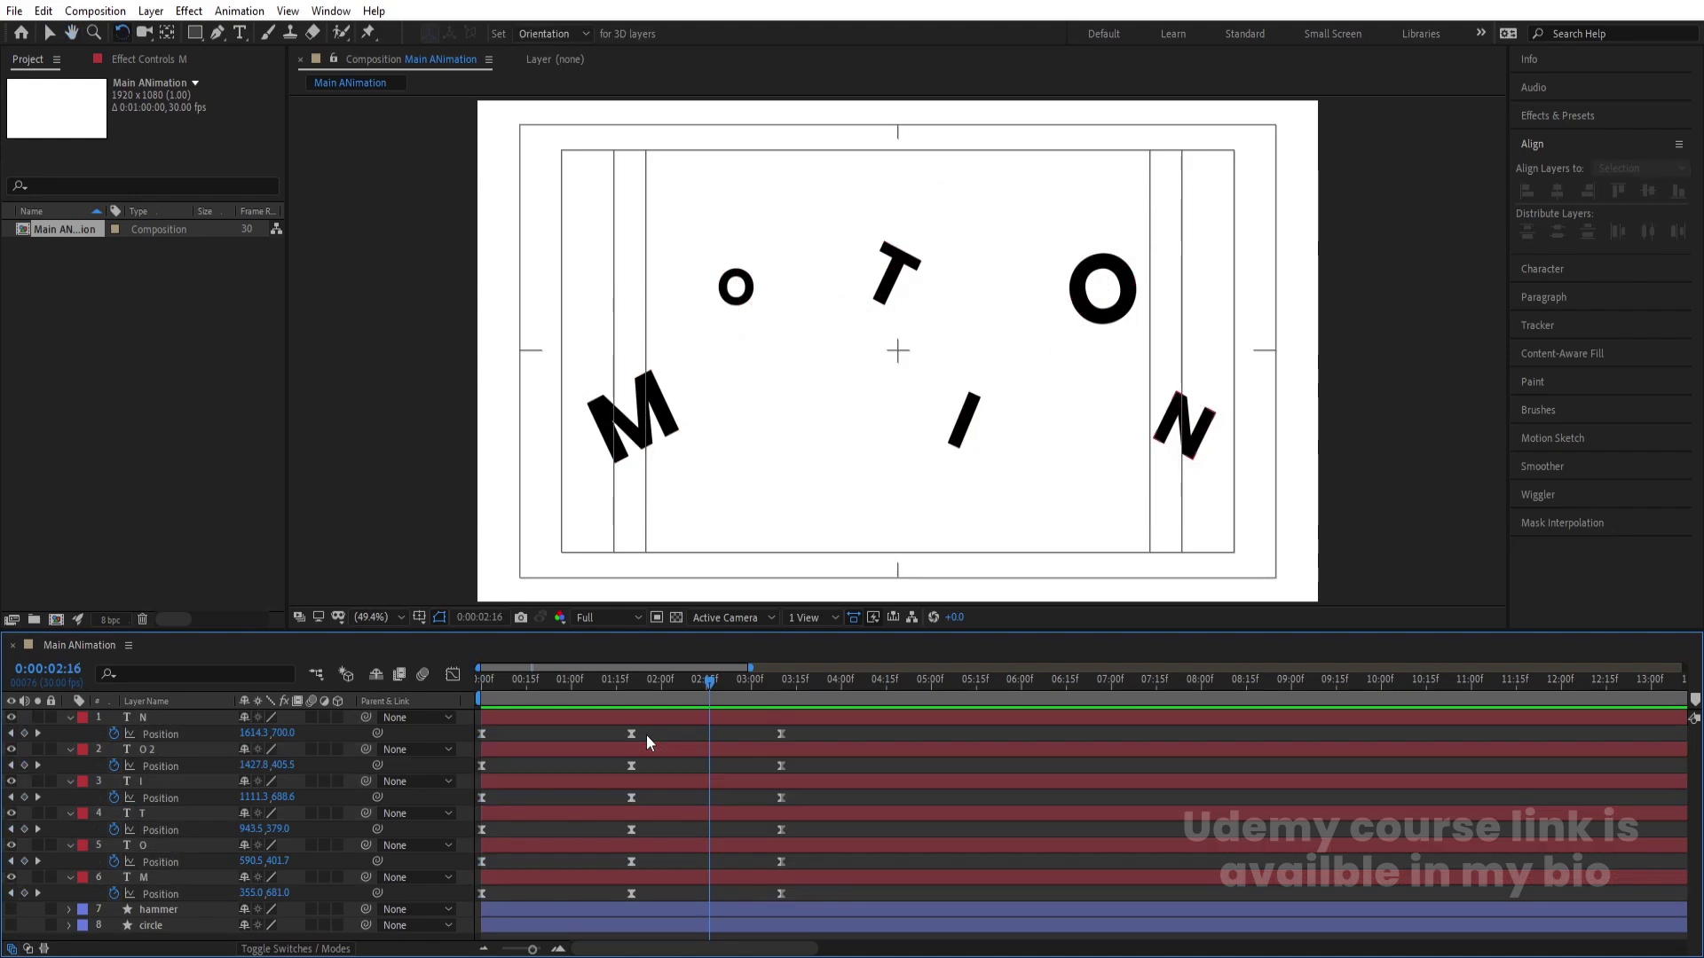
Step: Reveal the animated properties of the six letter layers again and select all of their keyframes
key("u")
key("u")
key("u")
scroll(756, 775, "down", 5)
scroll(719, 787, "up", 5)
key("u")
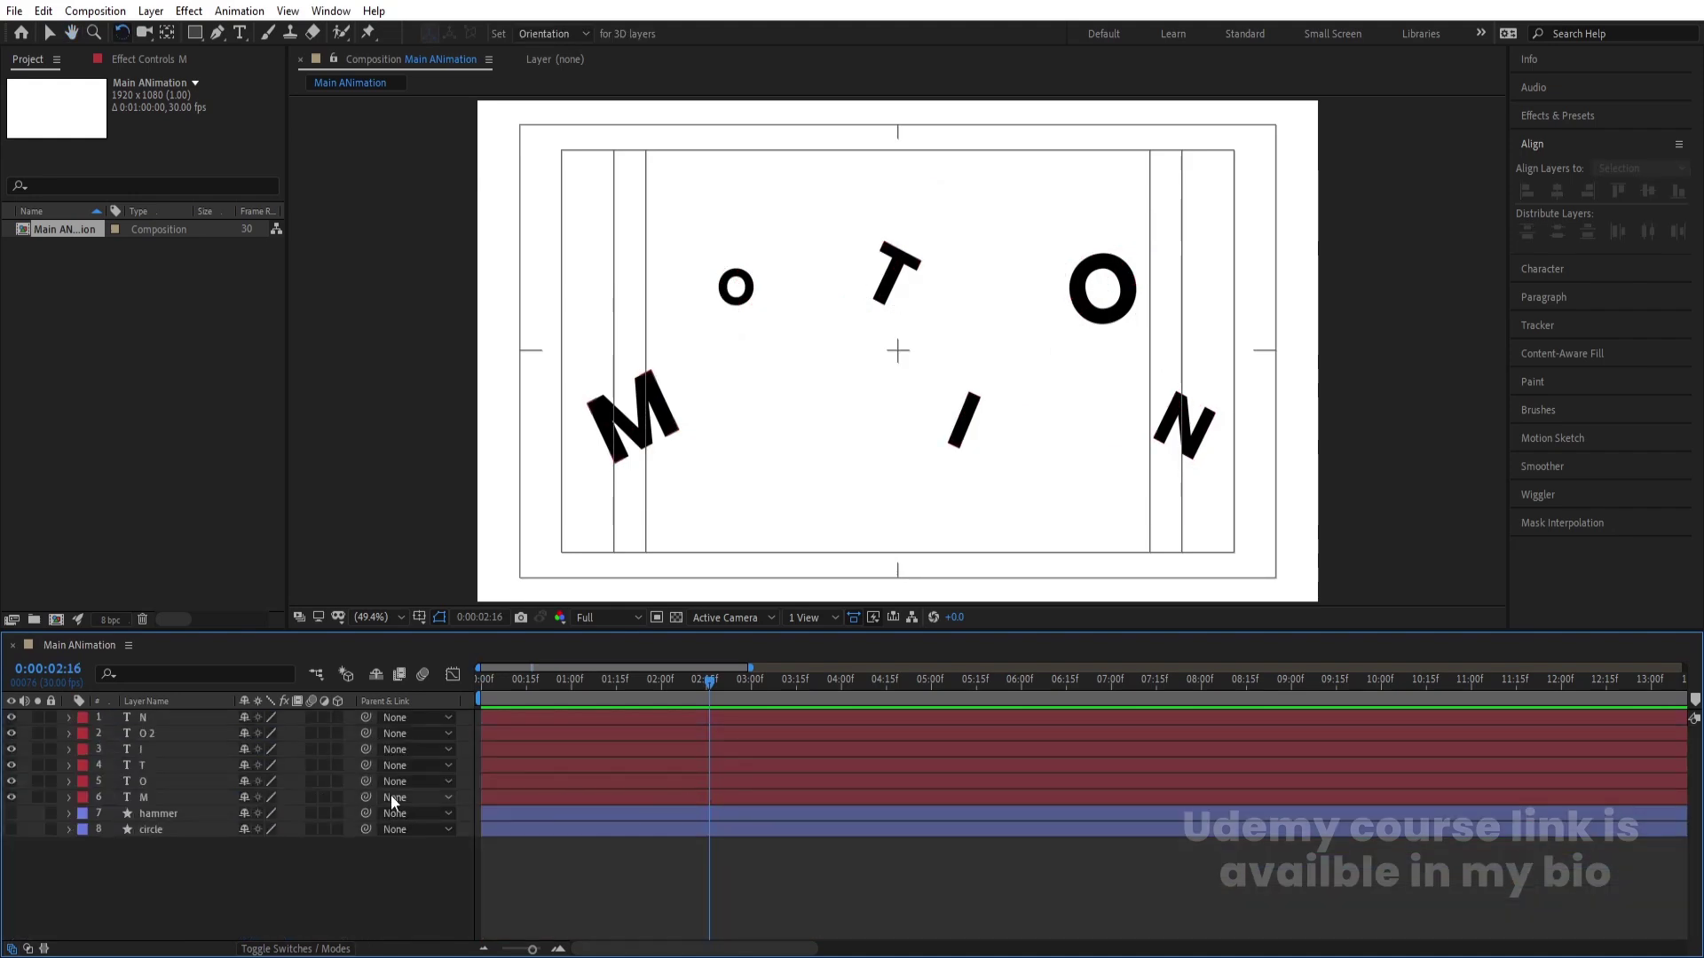
left_click(198, 799)
left_click(178, 719, "shift")
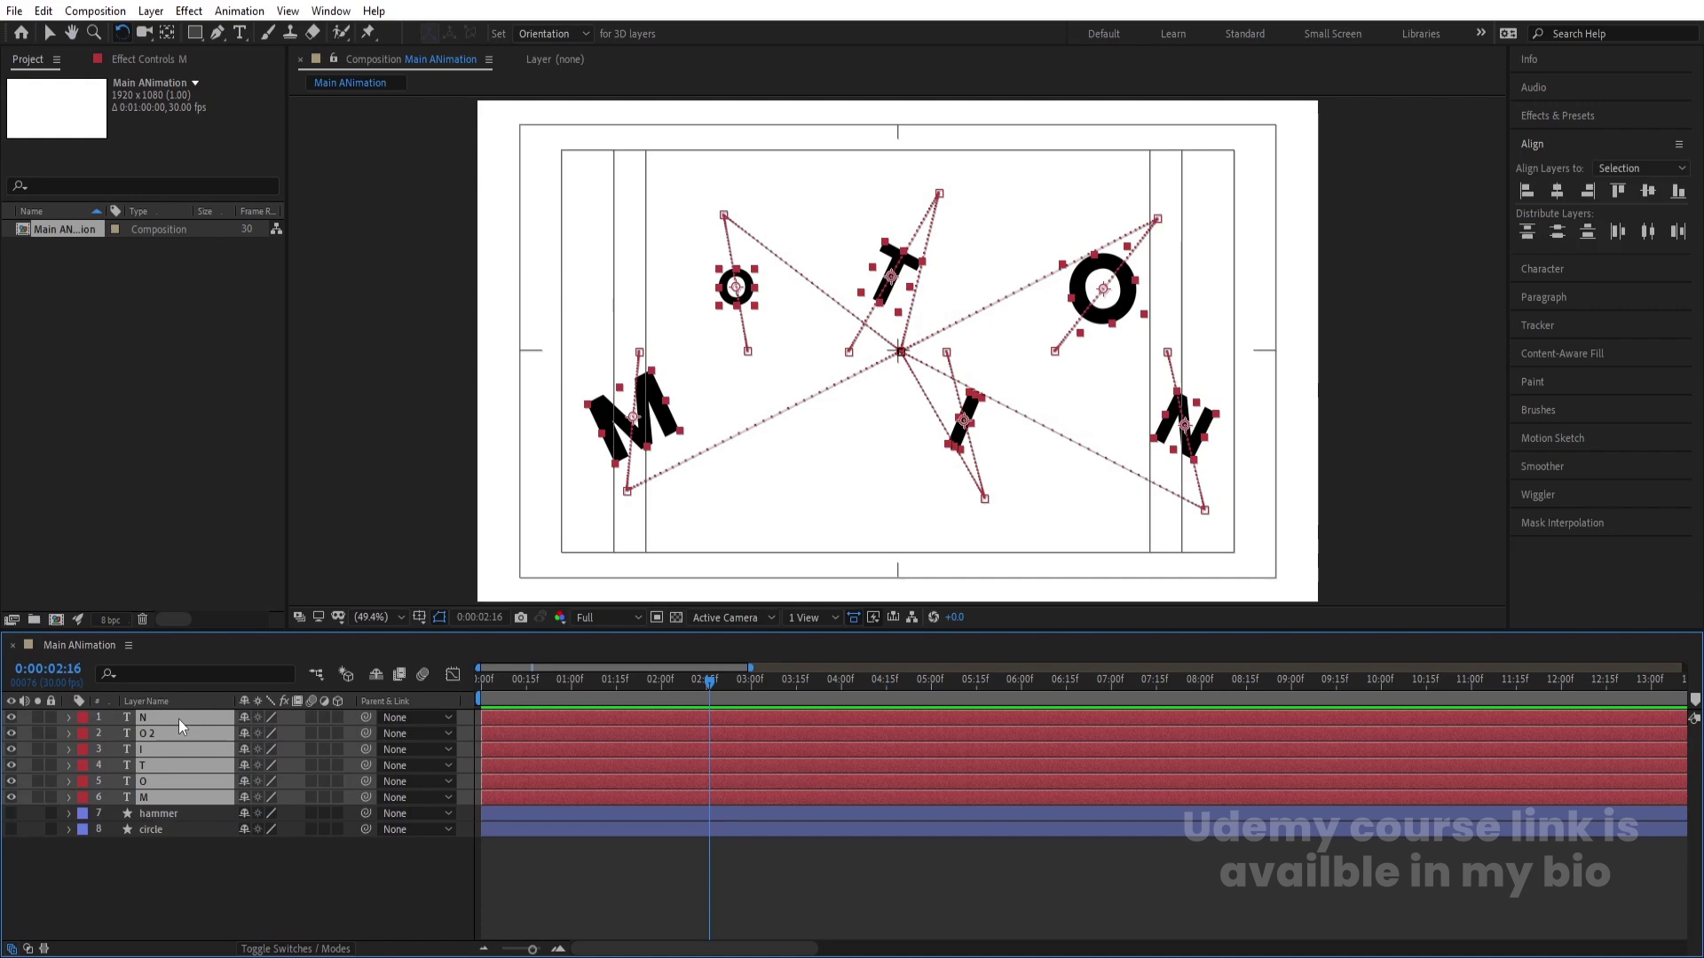
key("u")
scroll(572, 761, "down", 4)
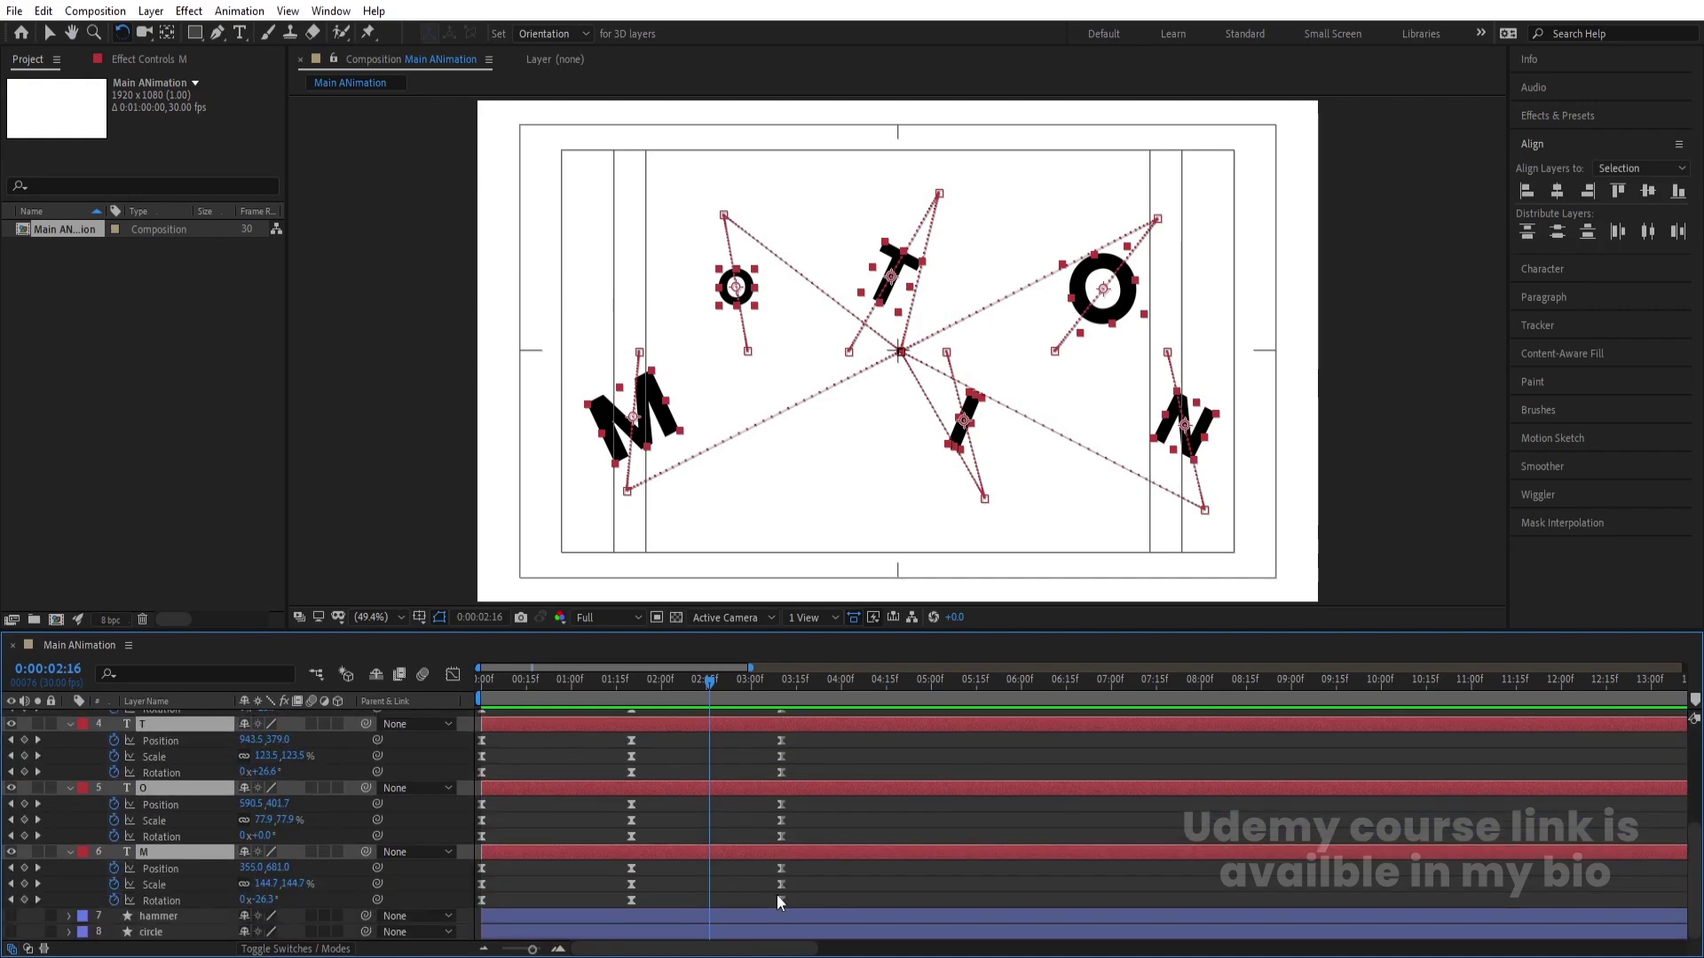
left_click_drag(804, 898, 337, 451)
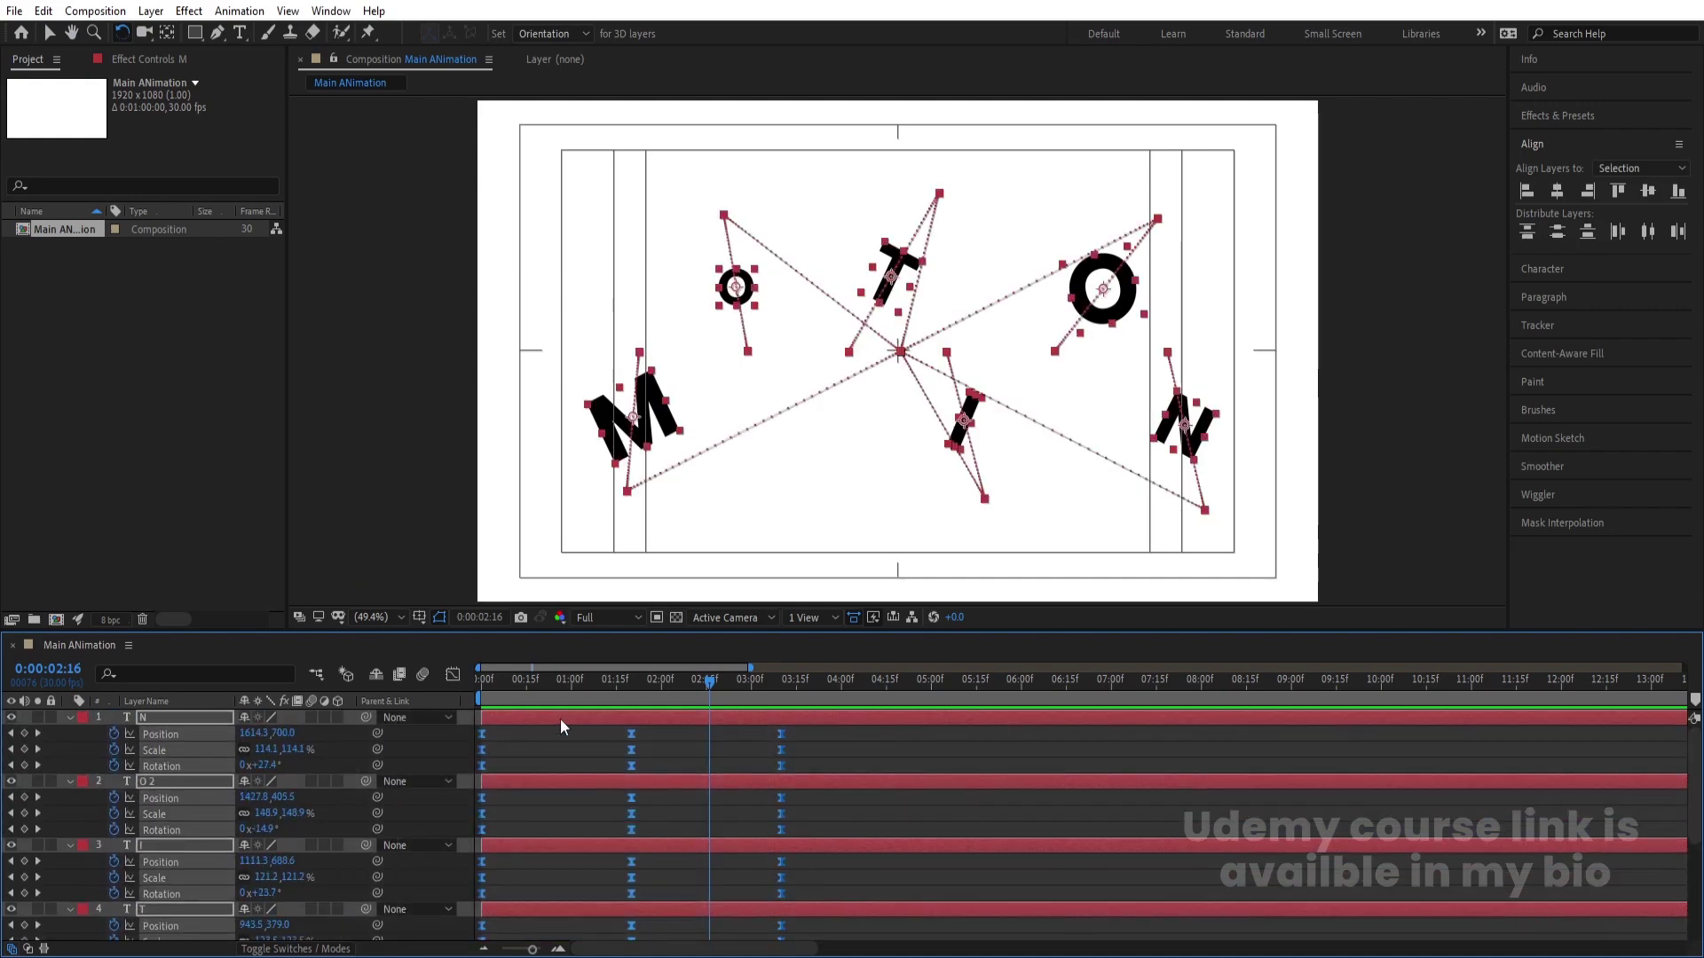
Step: In the Graph Editor, reshape the speed curves to peak sharply at the very start and midway through the return move, and preview the animation
left_click(453, 675)
right_click(658, 767)
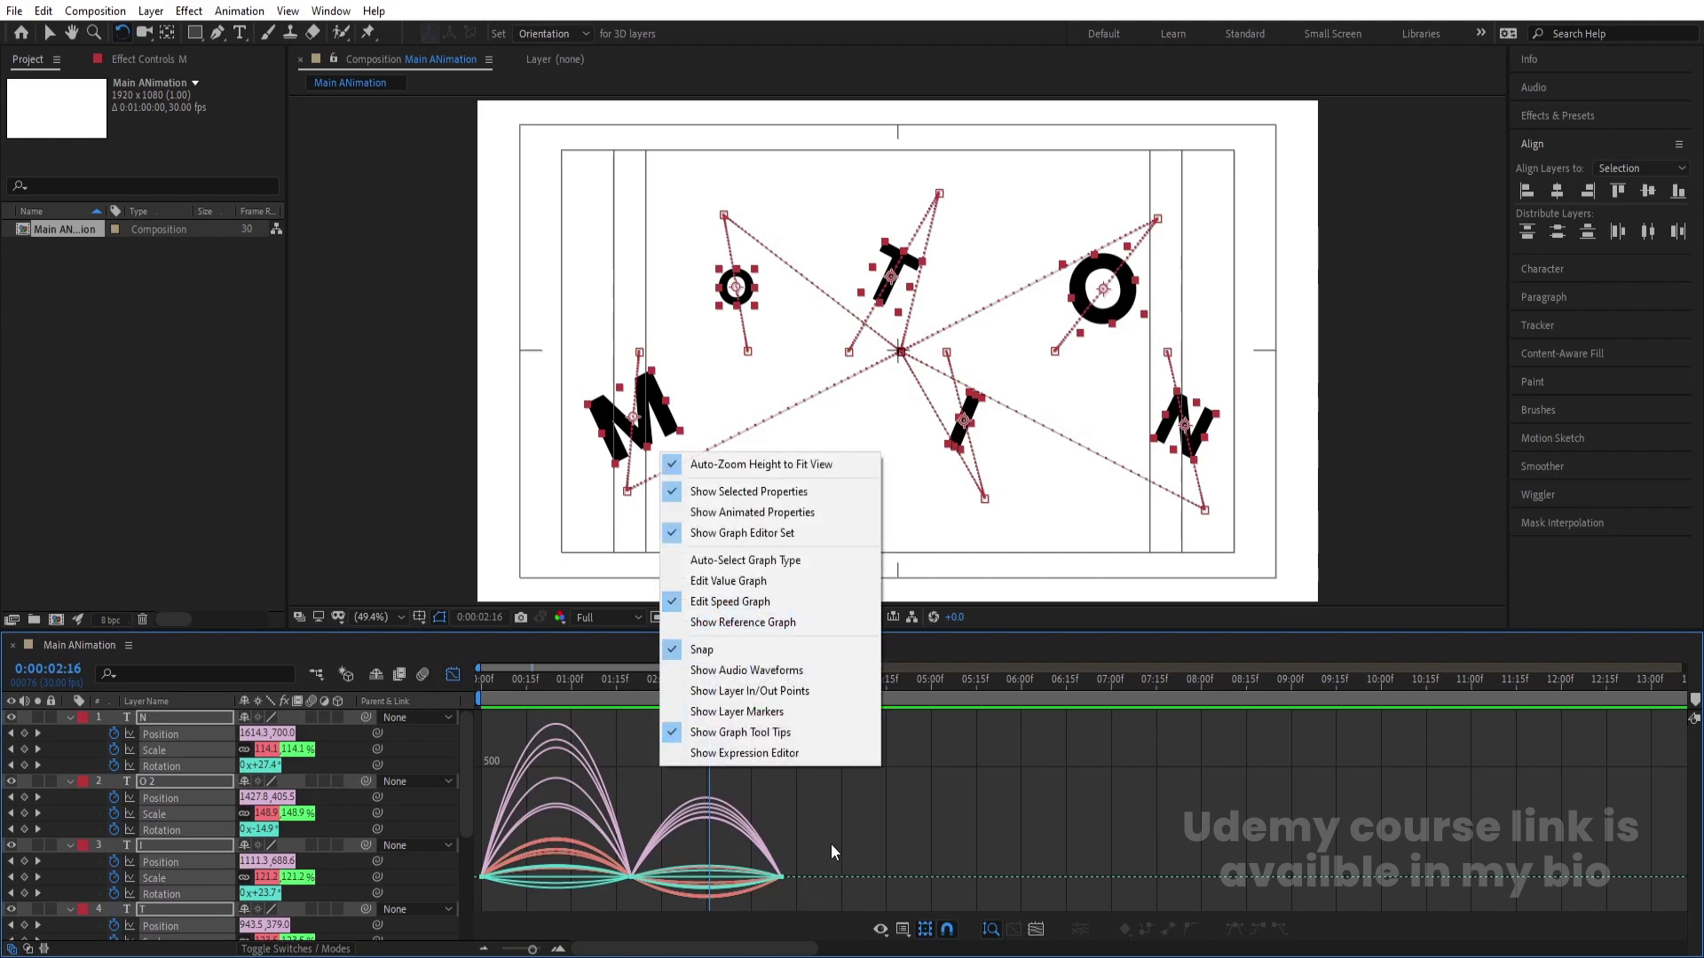
left_click(644, 796)
left_click_drag(641, 803, 550, 892)
left_click_drag(456, 846, 492, 890)
left_click_drag(610, 828, 700, 892)
key("Home")
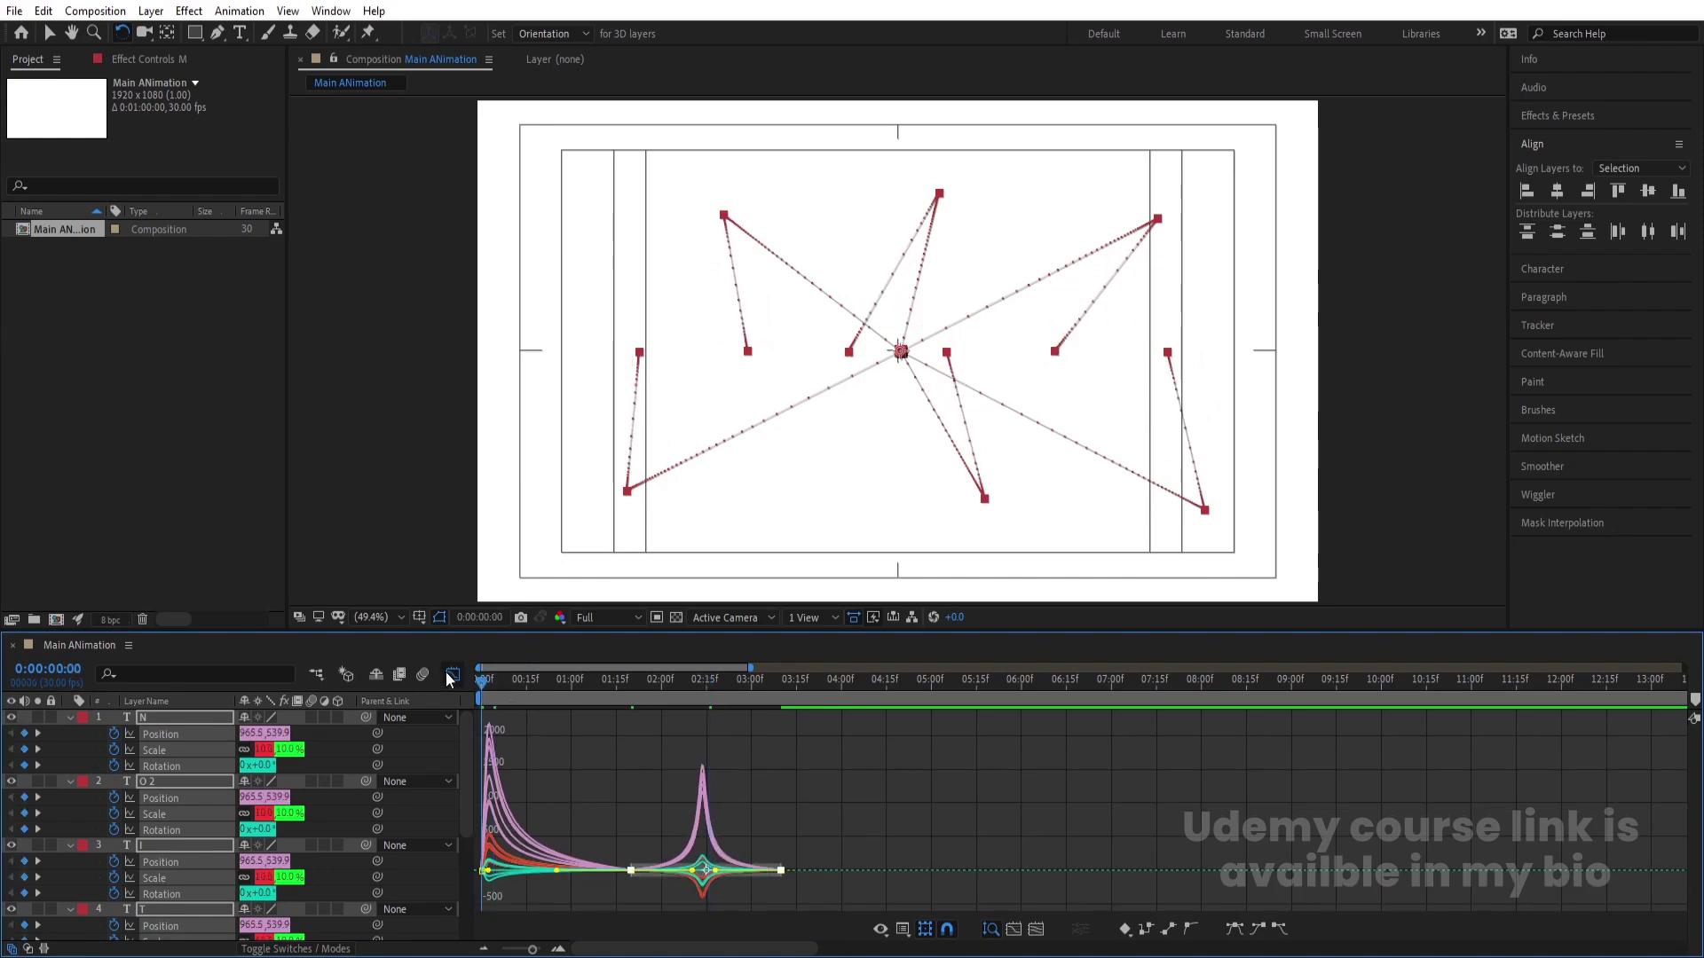
left_click(452, 675)
key("space")
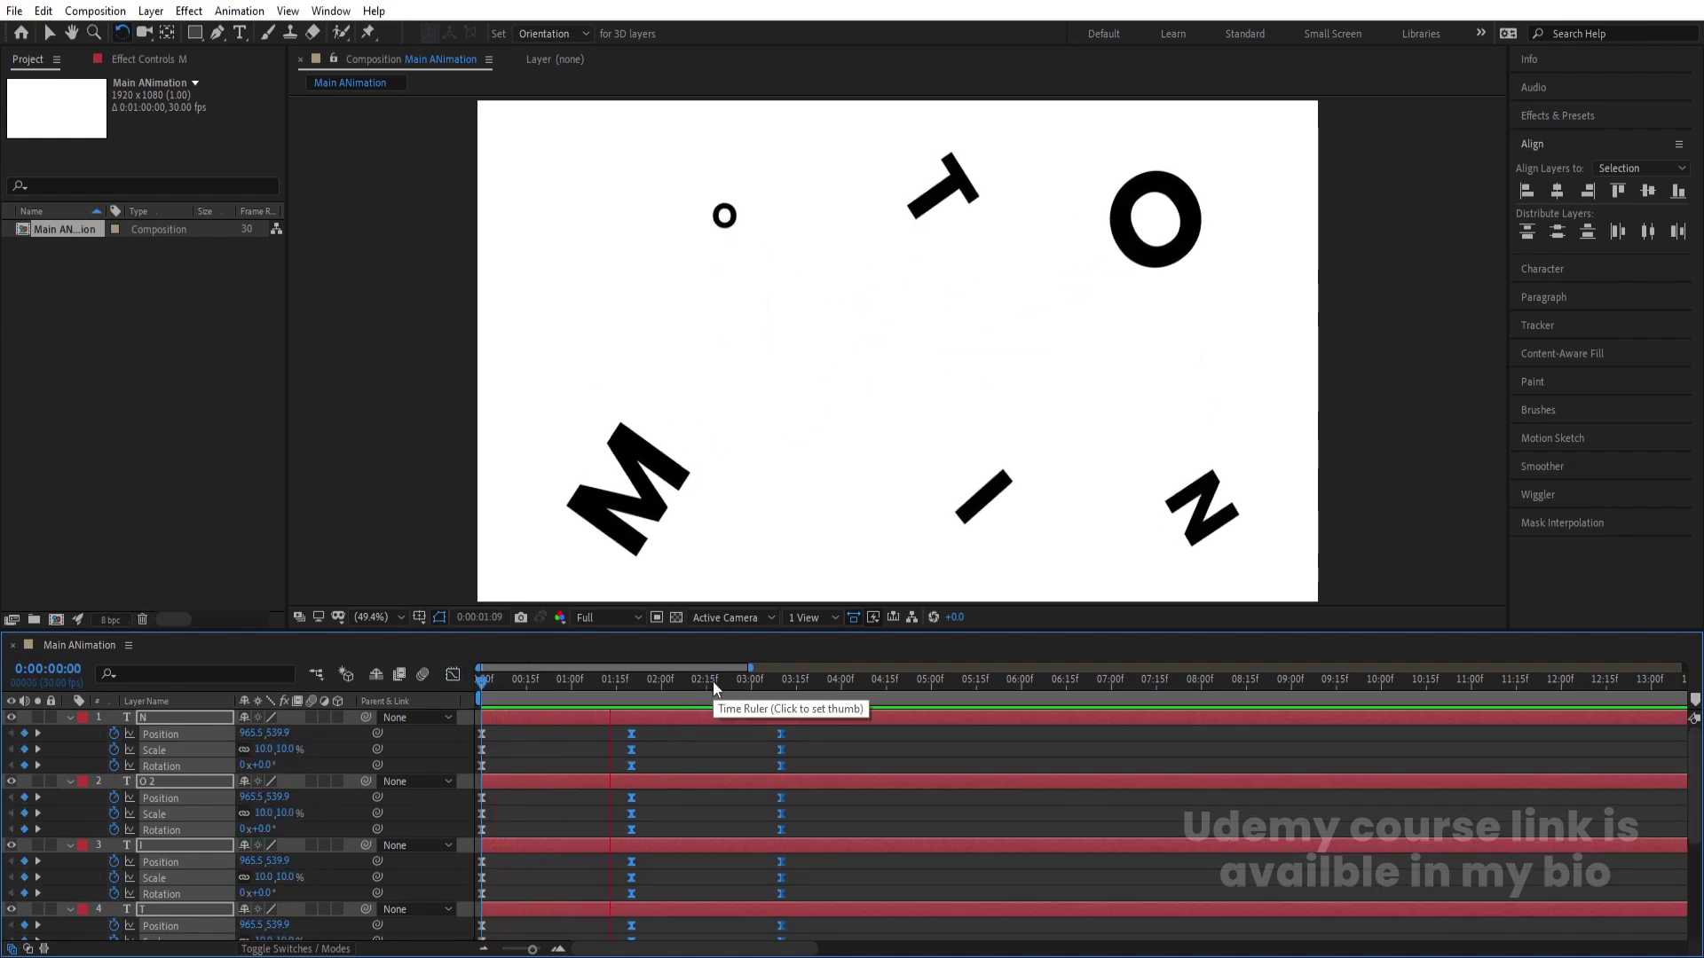
key("space")
scroll(790, 828, "down", 4)
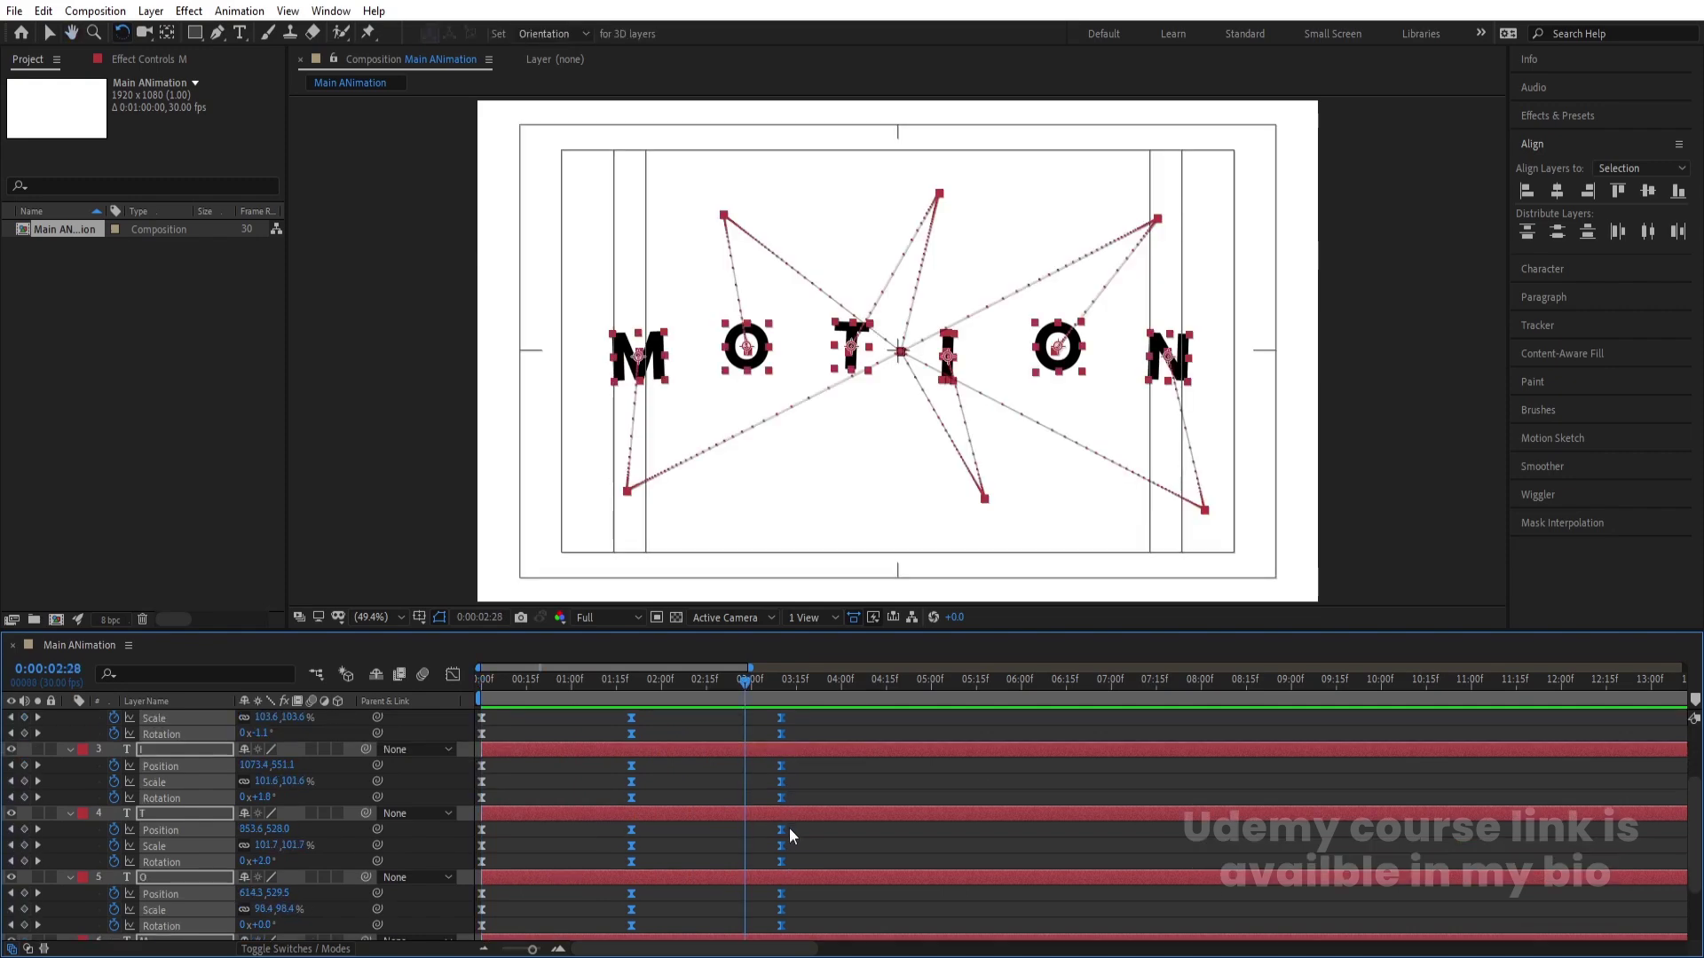
Step: Delay the final position, scale and rotation keyframes of the first O, T and I layers to about 3:26, 4:10 and 4:24
left_click(807, 816)
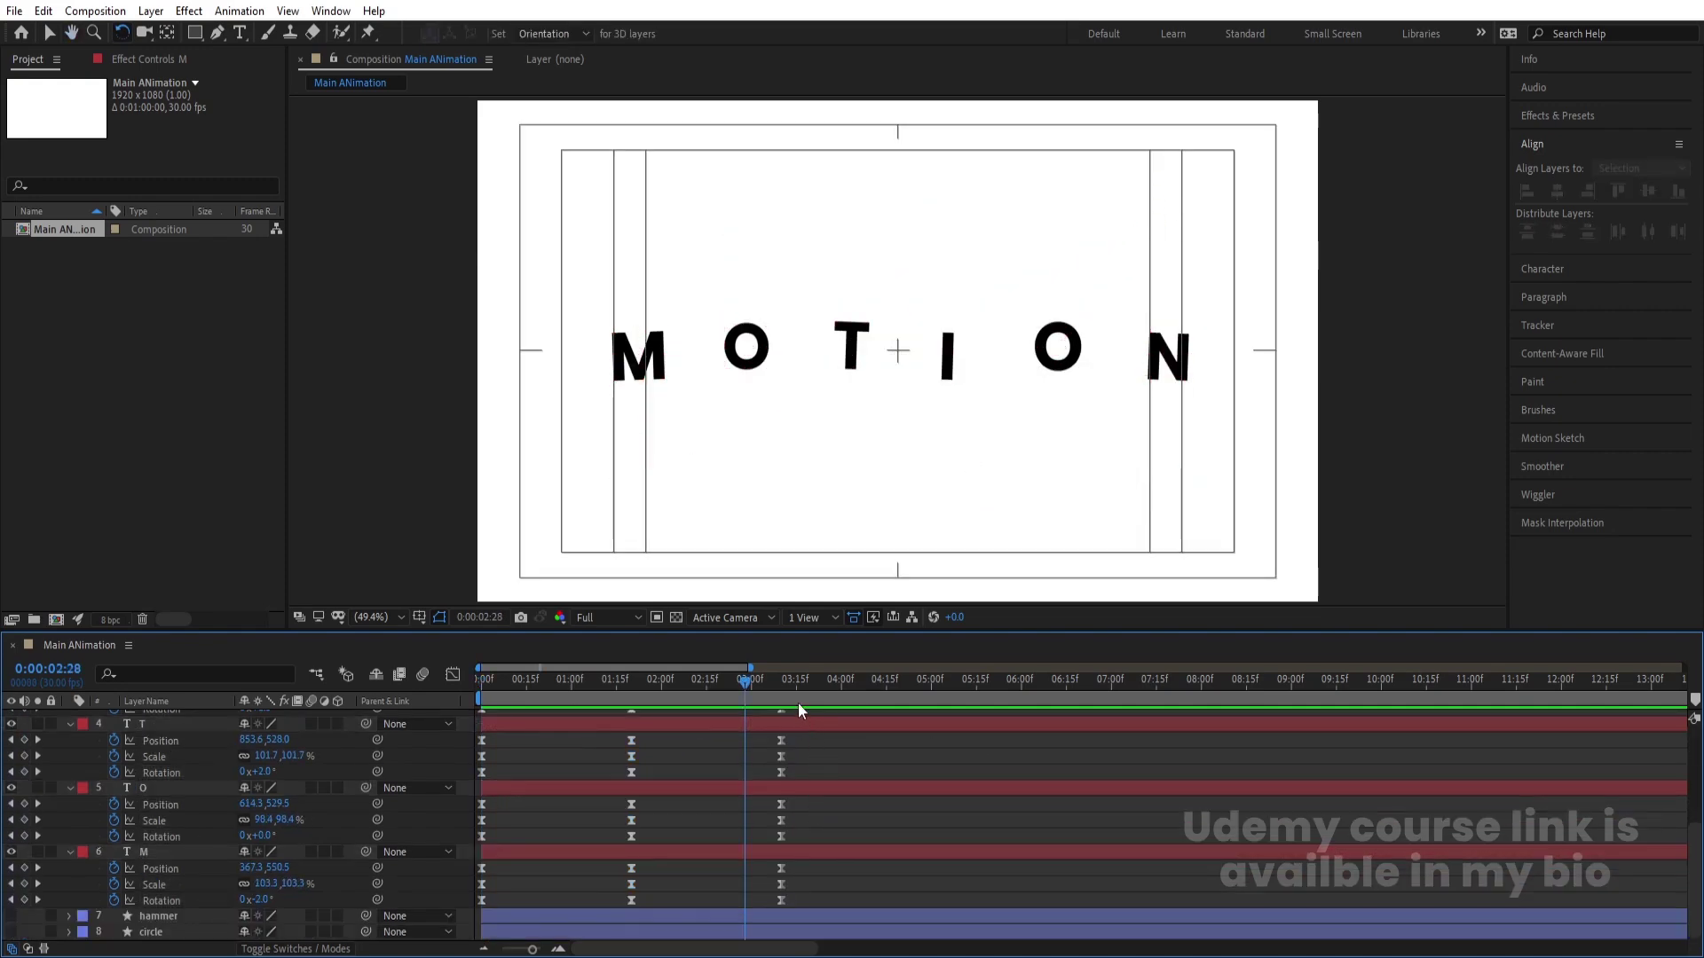
left_click_drag(762, 800, 831, 808)
left_click_drag(754, 736, 871, 742)
scroll(870, 799, "up", 2)
left_click_drag(765, 768, 914, 785)
Step: Delay the final keyframes of the O 2 and N layers to about 5:09 and 5:27, and preview the animation from the start
scroll(868, 795, "up", 1)
scroll(868, 795, "up", 2)
left_click_drag(763, 726, 961, 797)
left_click_drag(945, 738, 1010, 749)
left_click_drag(758, 685, 310, 691)
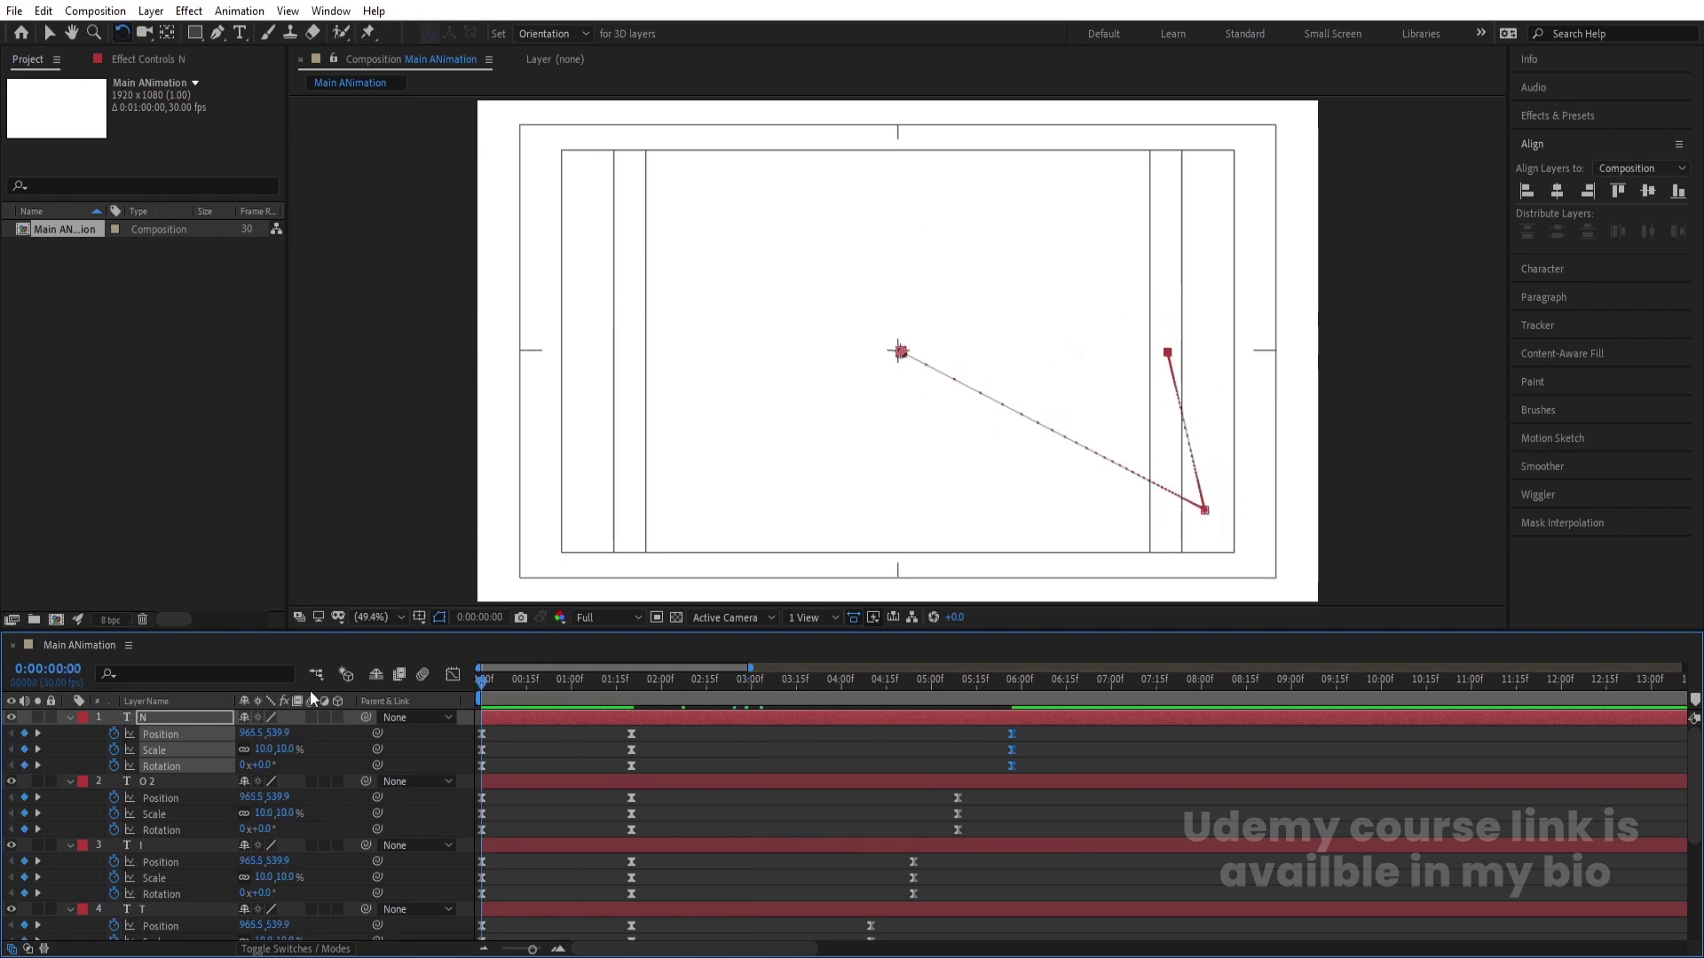
key("space")
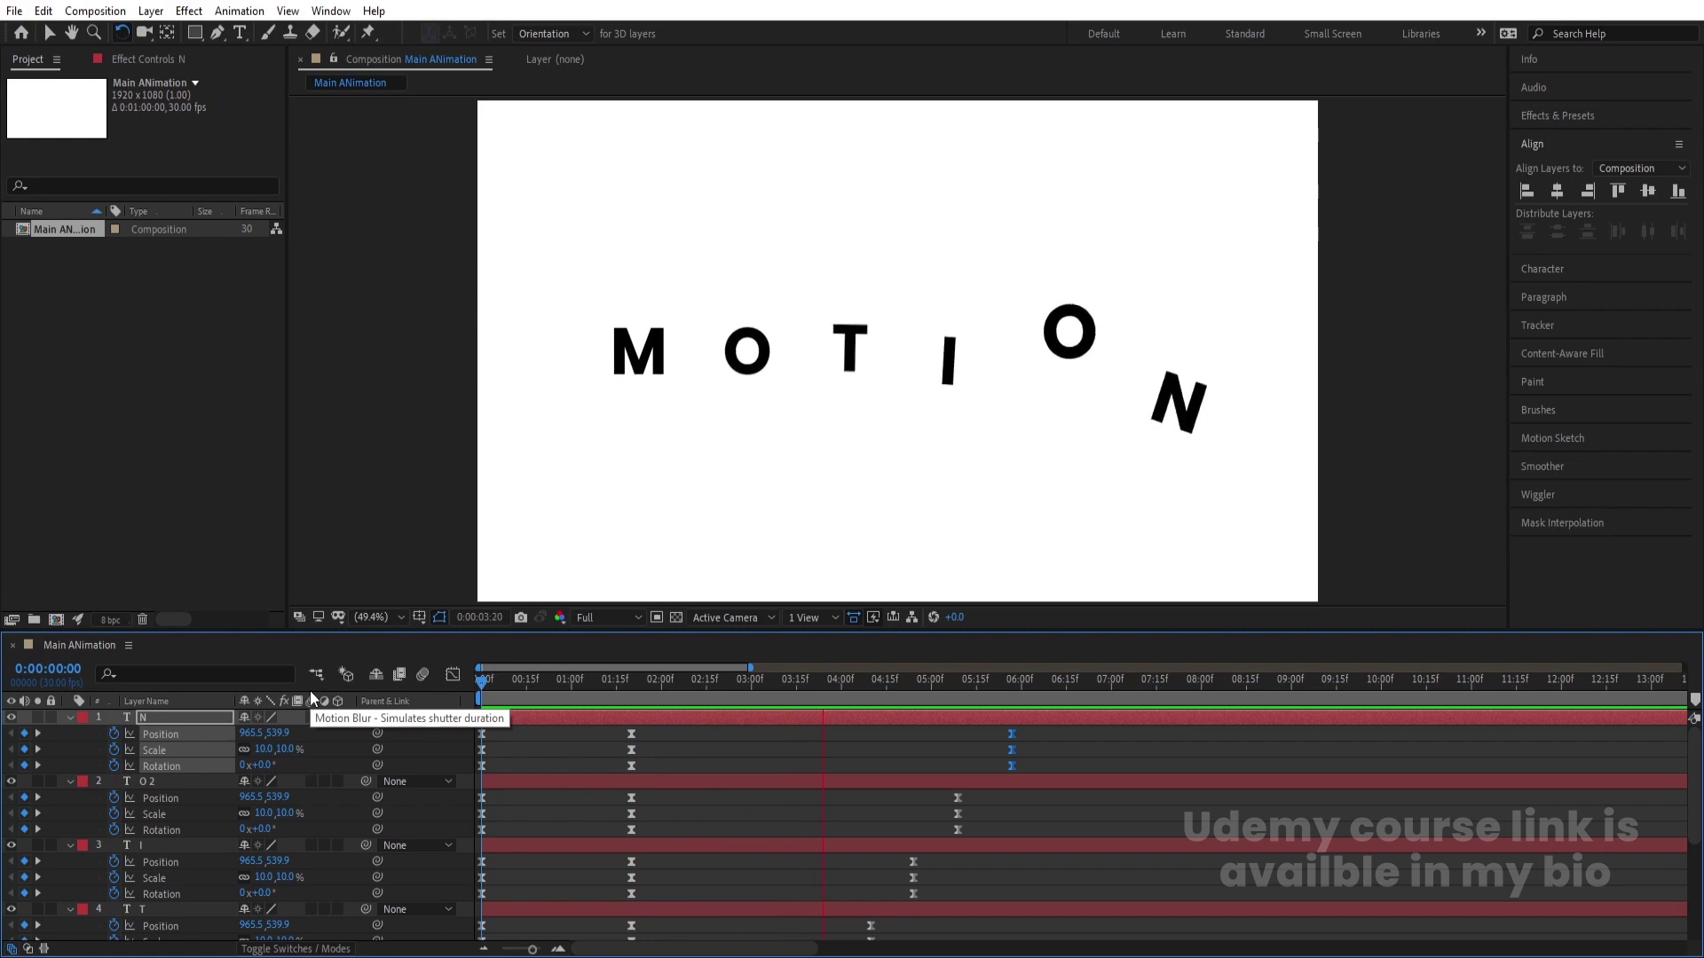
key("'")
left_click(743, 758)
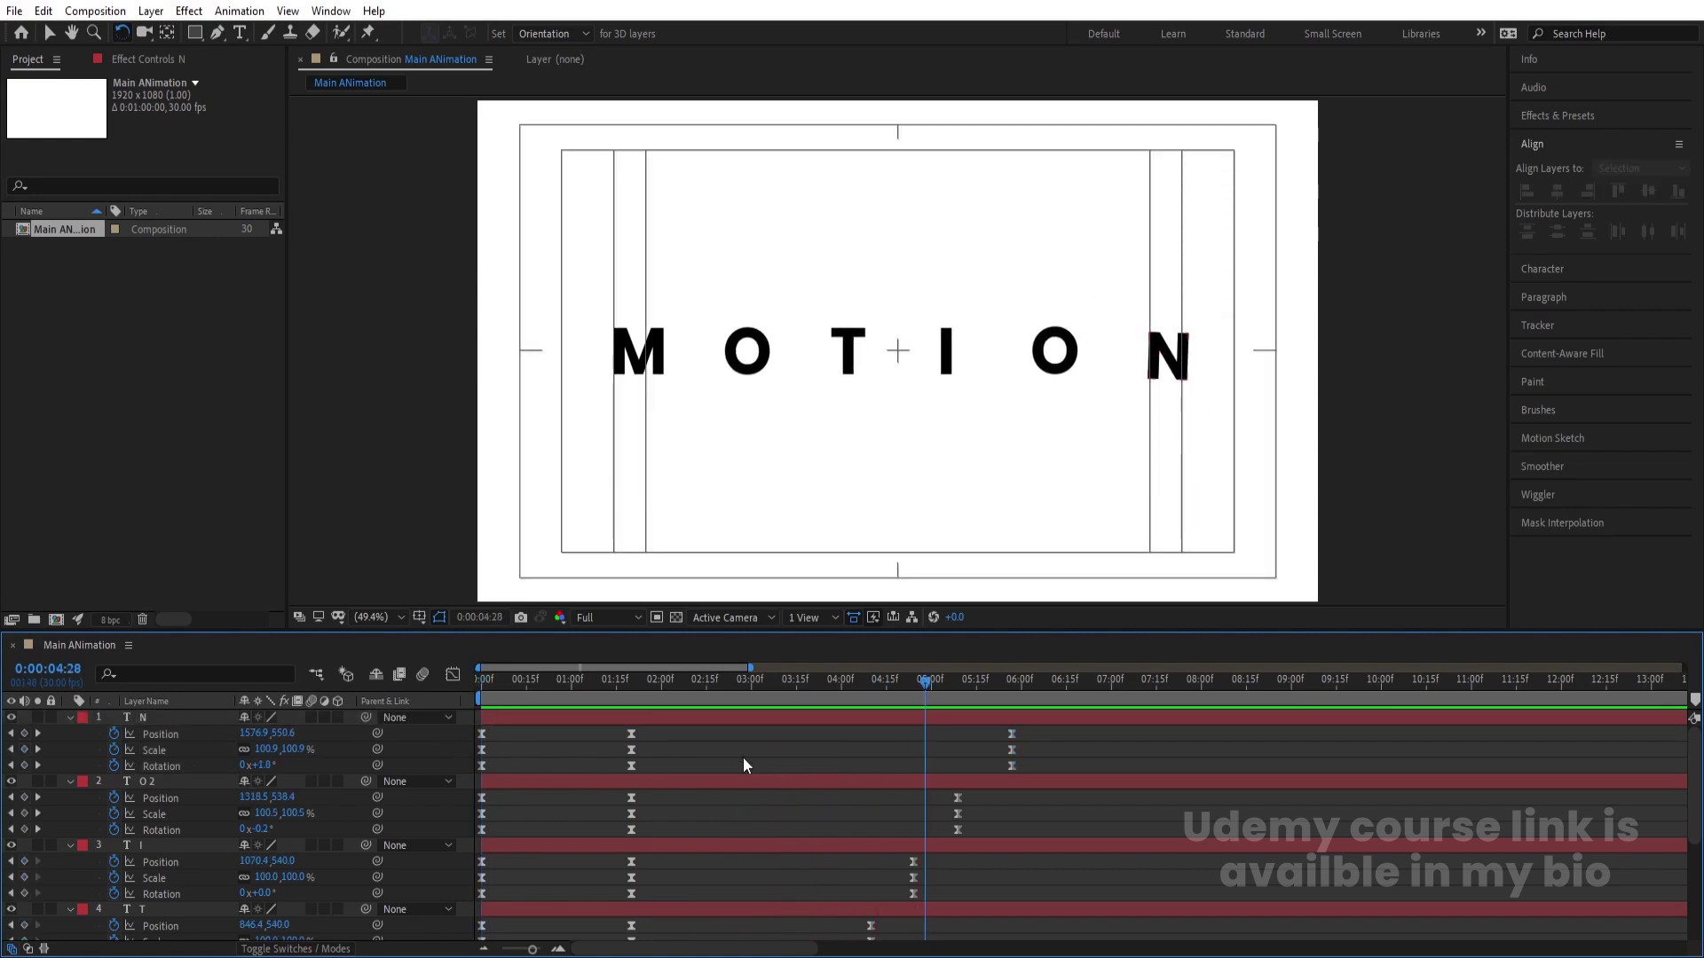
Step: Set the first Rotation keyframe of all six letter layers to 1x+0.0° at 0:00 and preview the animation
left_click(482, 685)
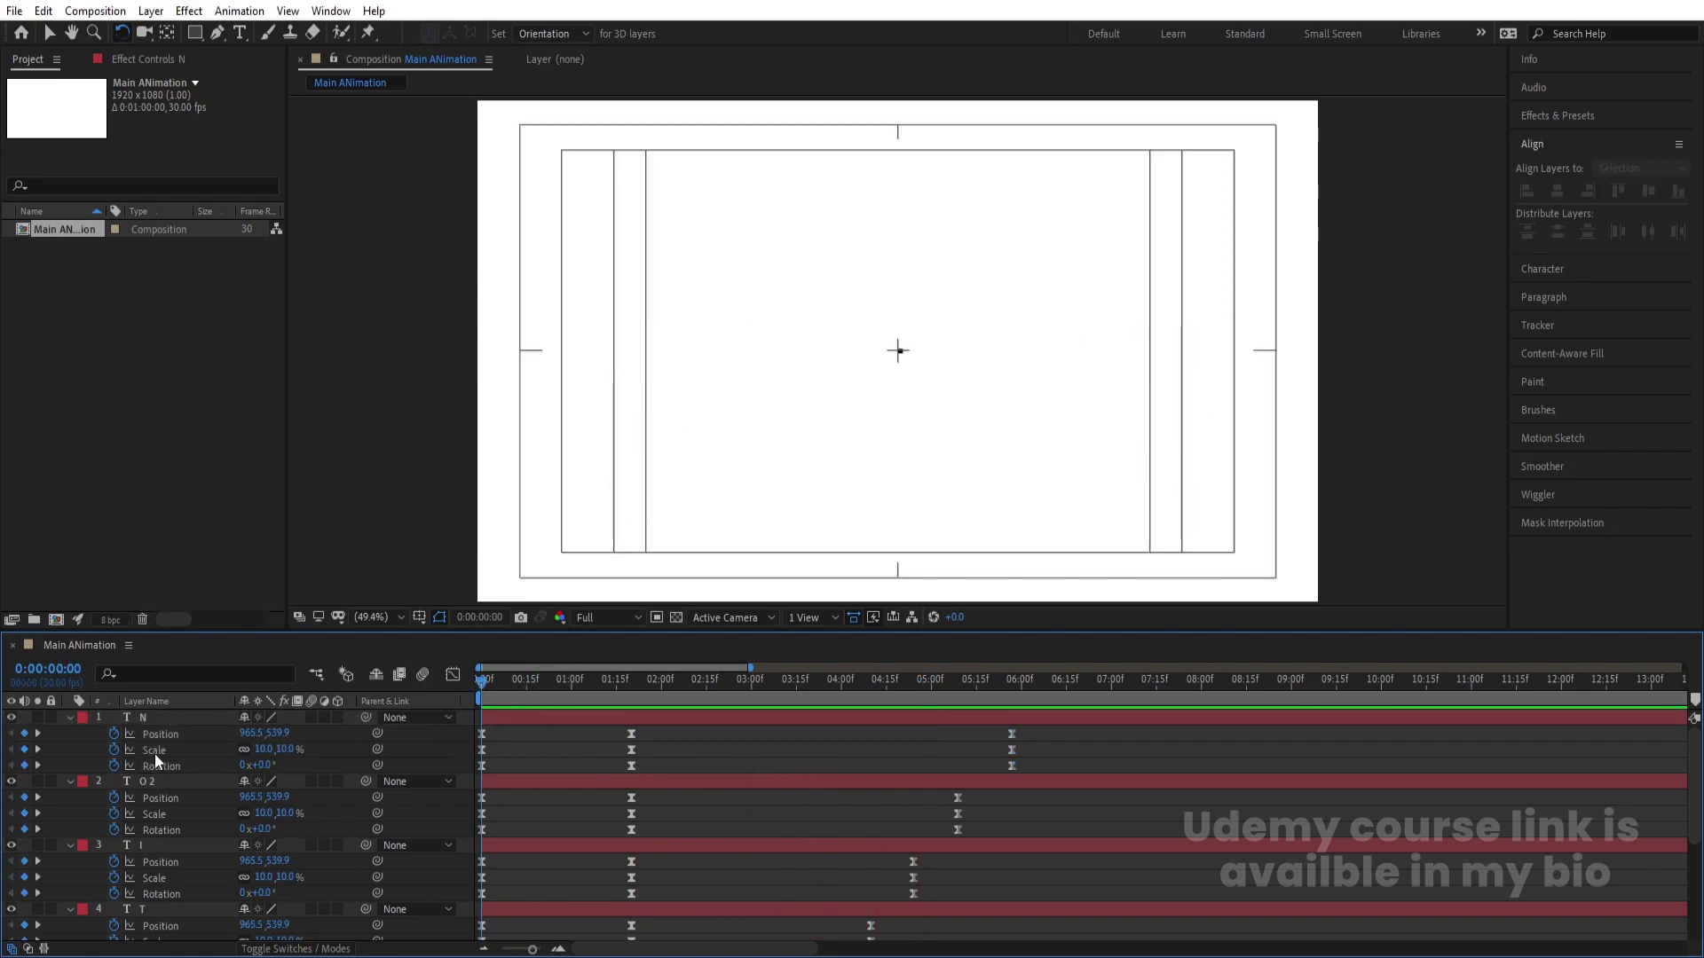
scroll(129, 923, "down", 4)
left_click(157, 861)
scroll(171, 717, "up", 4)
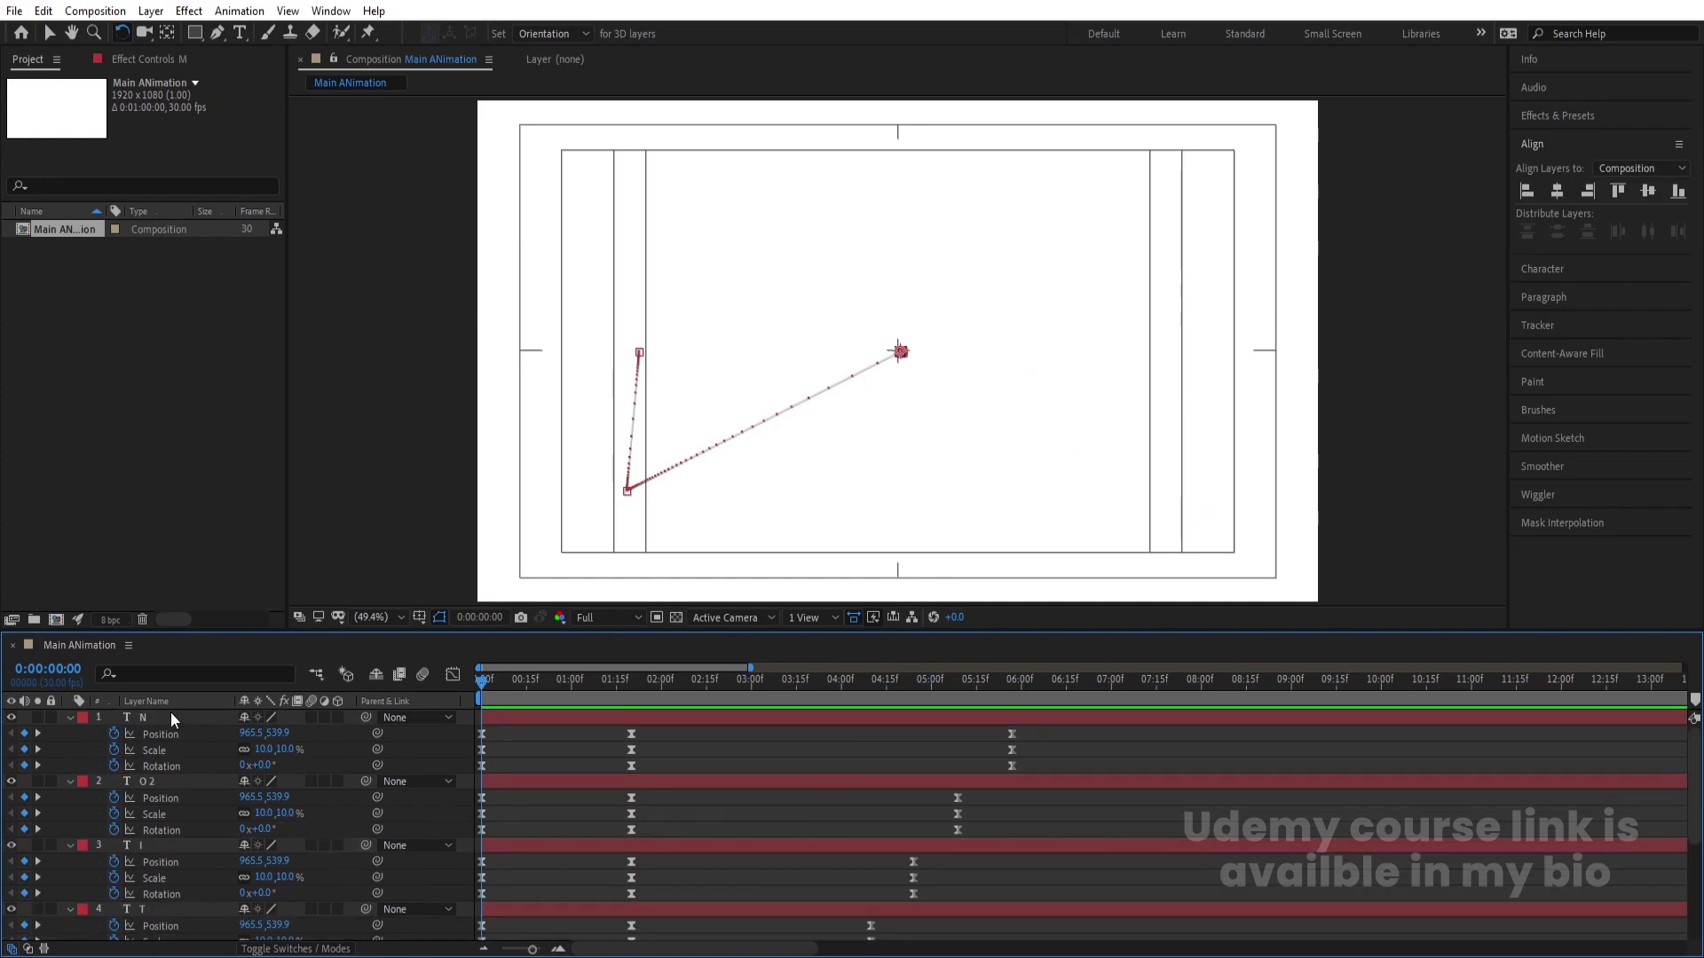
left_click(158, 717, "shift")
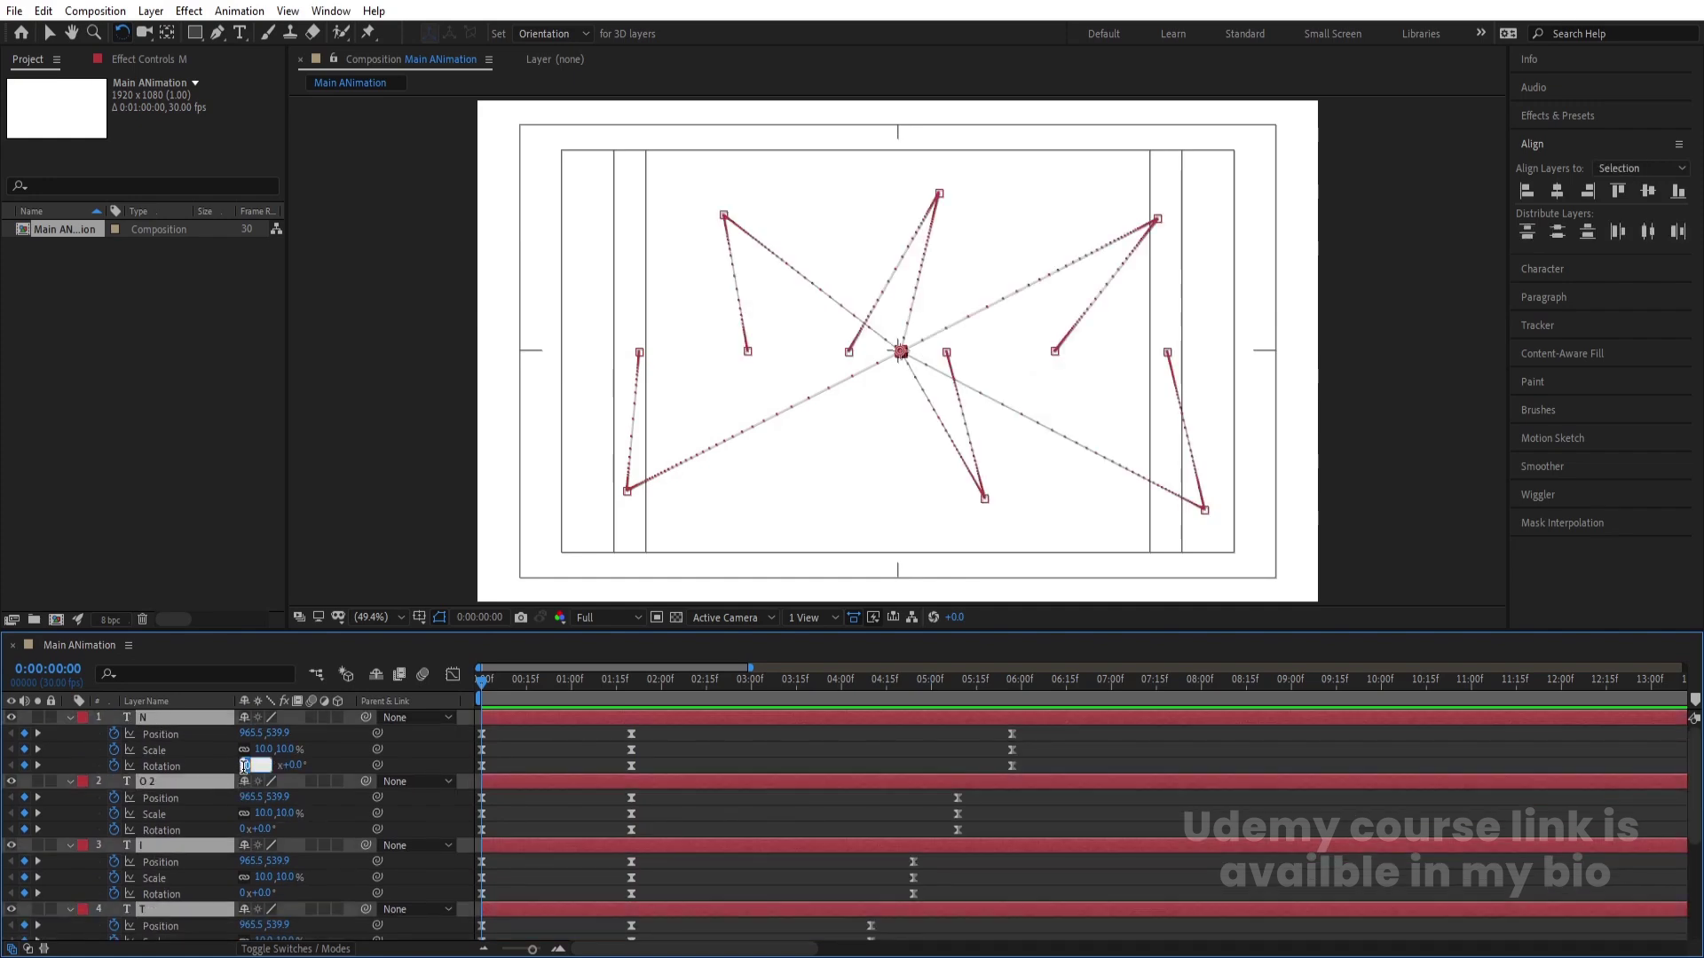
type("1")
key("Return")
key("space")
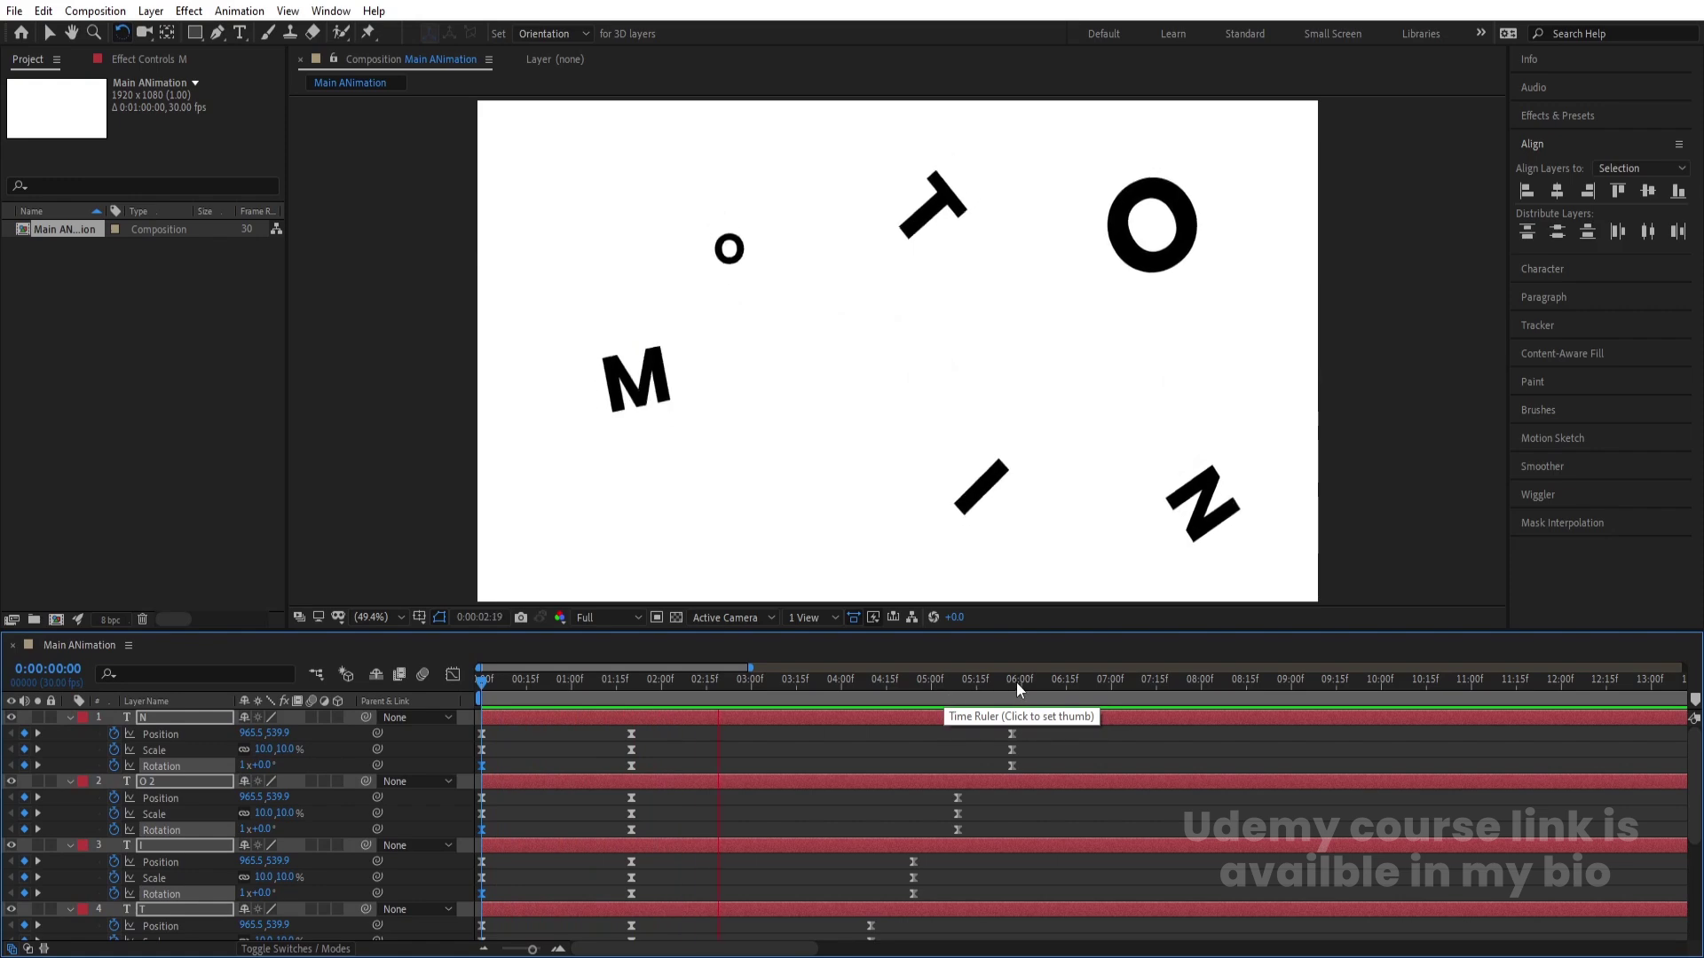
key("space")
key("space")
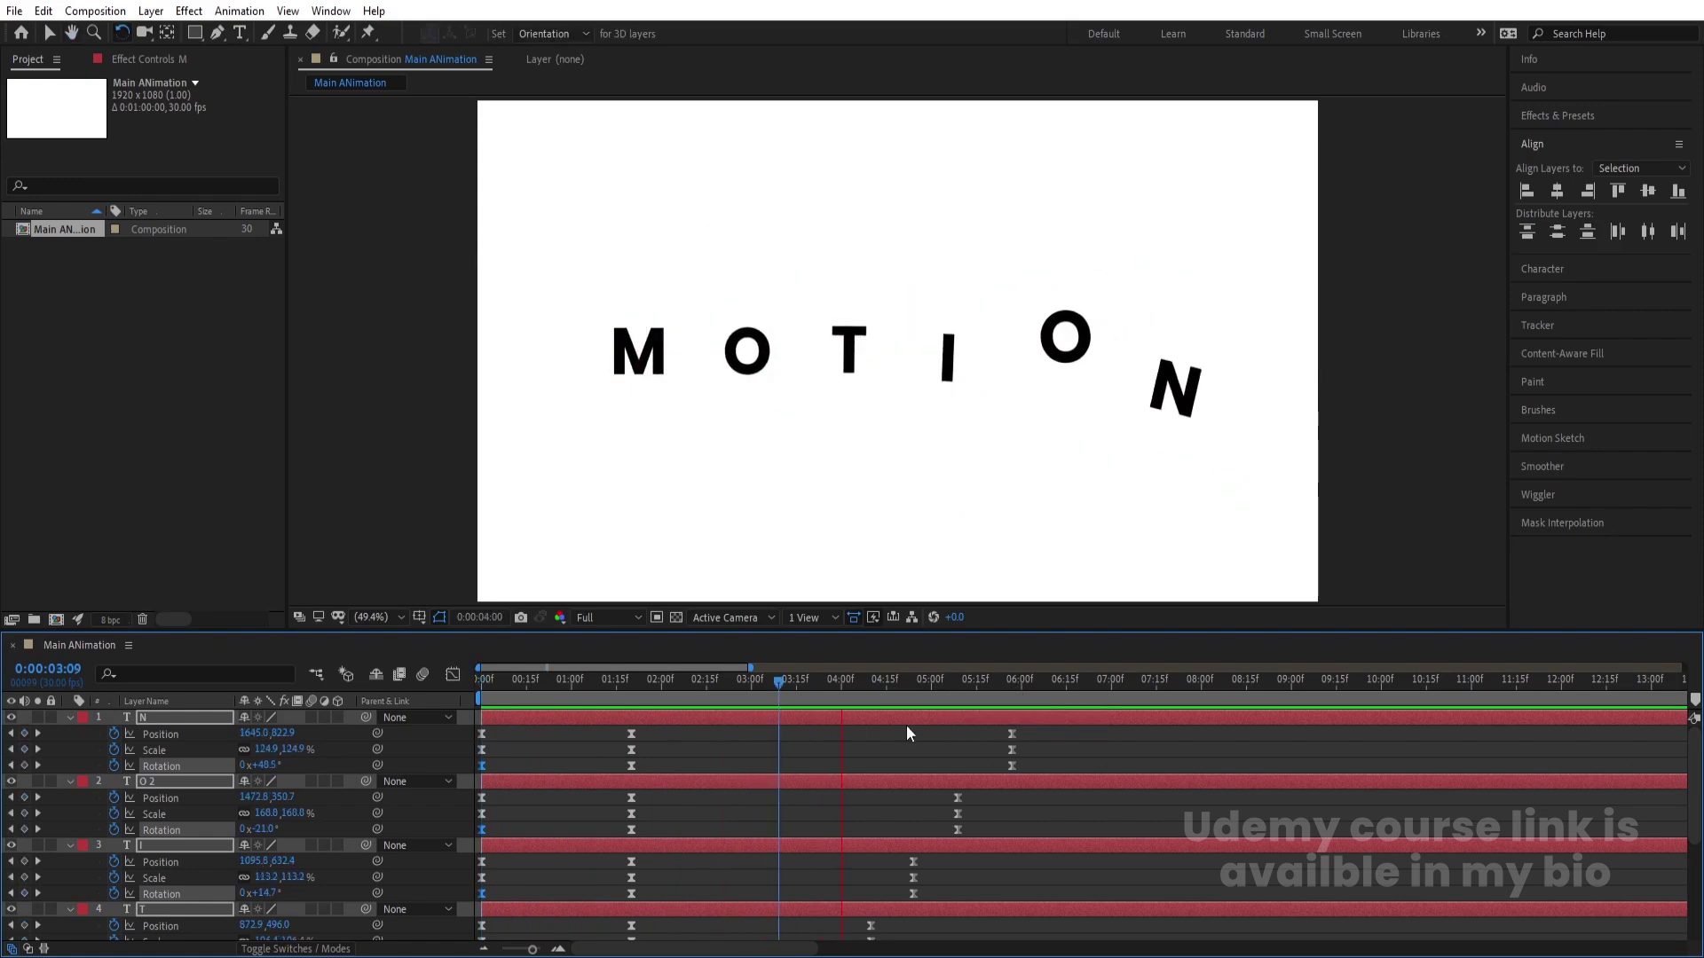
key("space")
Step: Set the M layer's final Rotation keyframe at 3:10 to -1x+0.0°
scroll(781, 736, "down", 3)
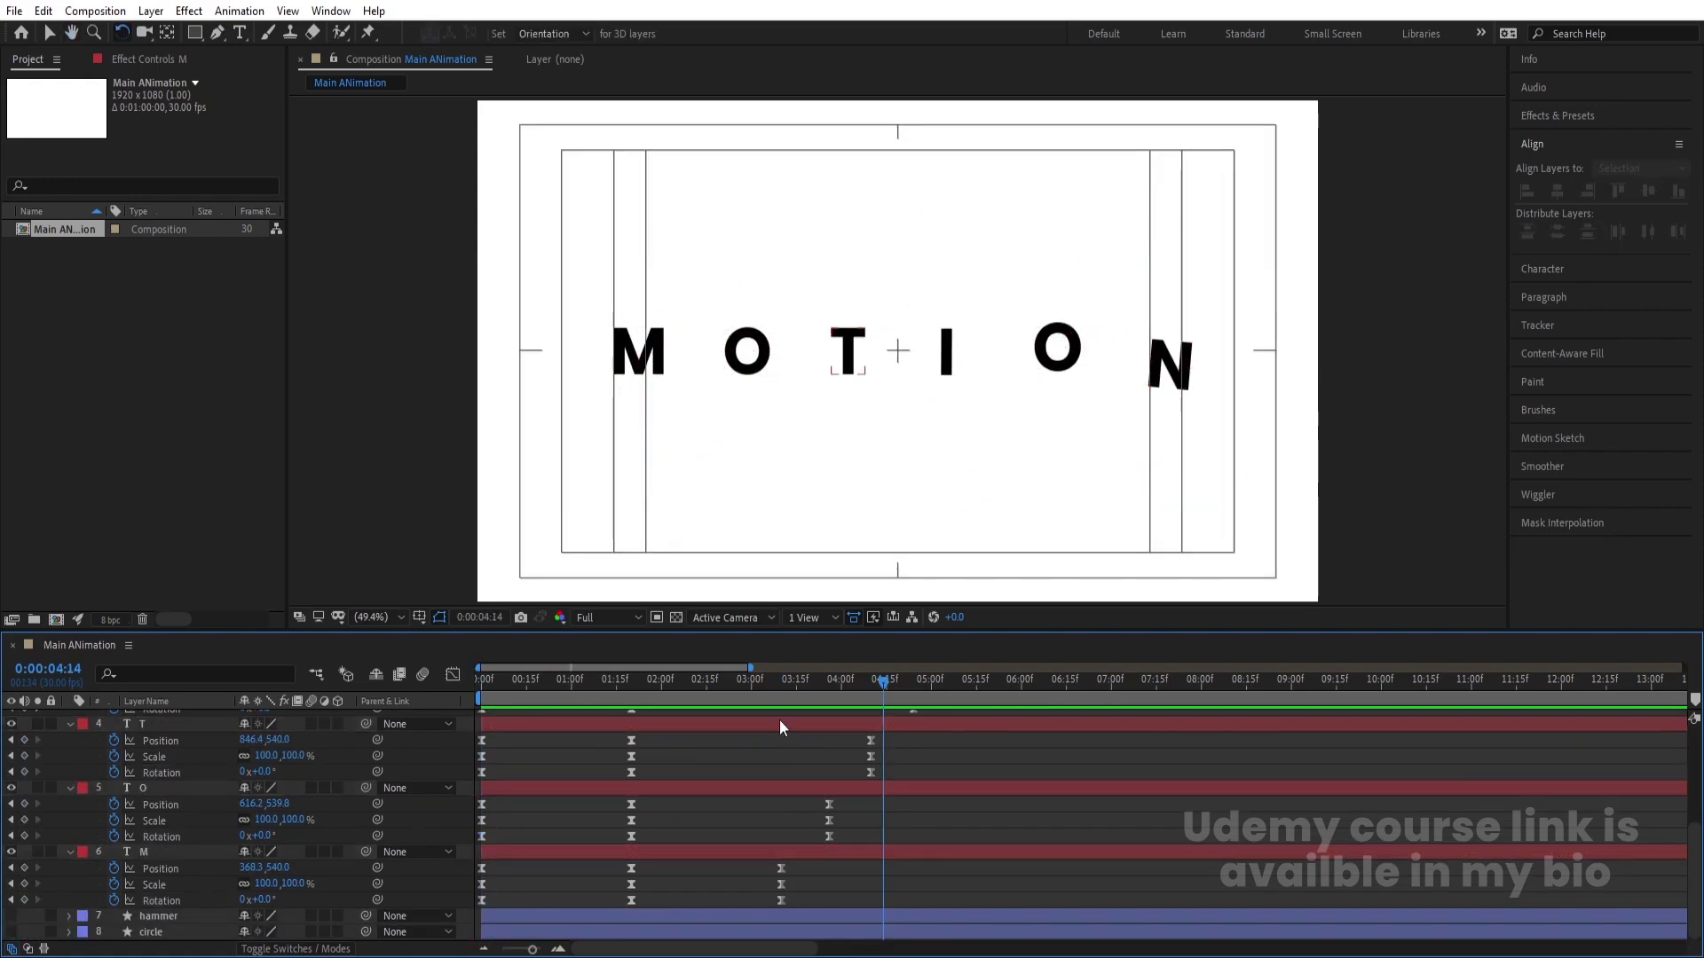
left_click(781, 691)
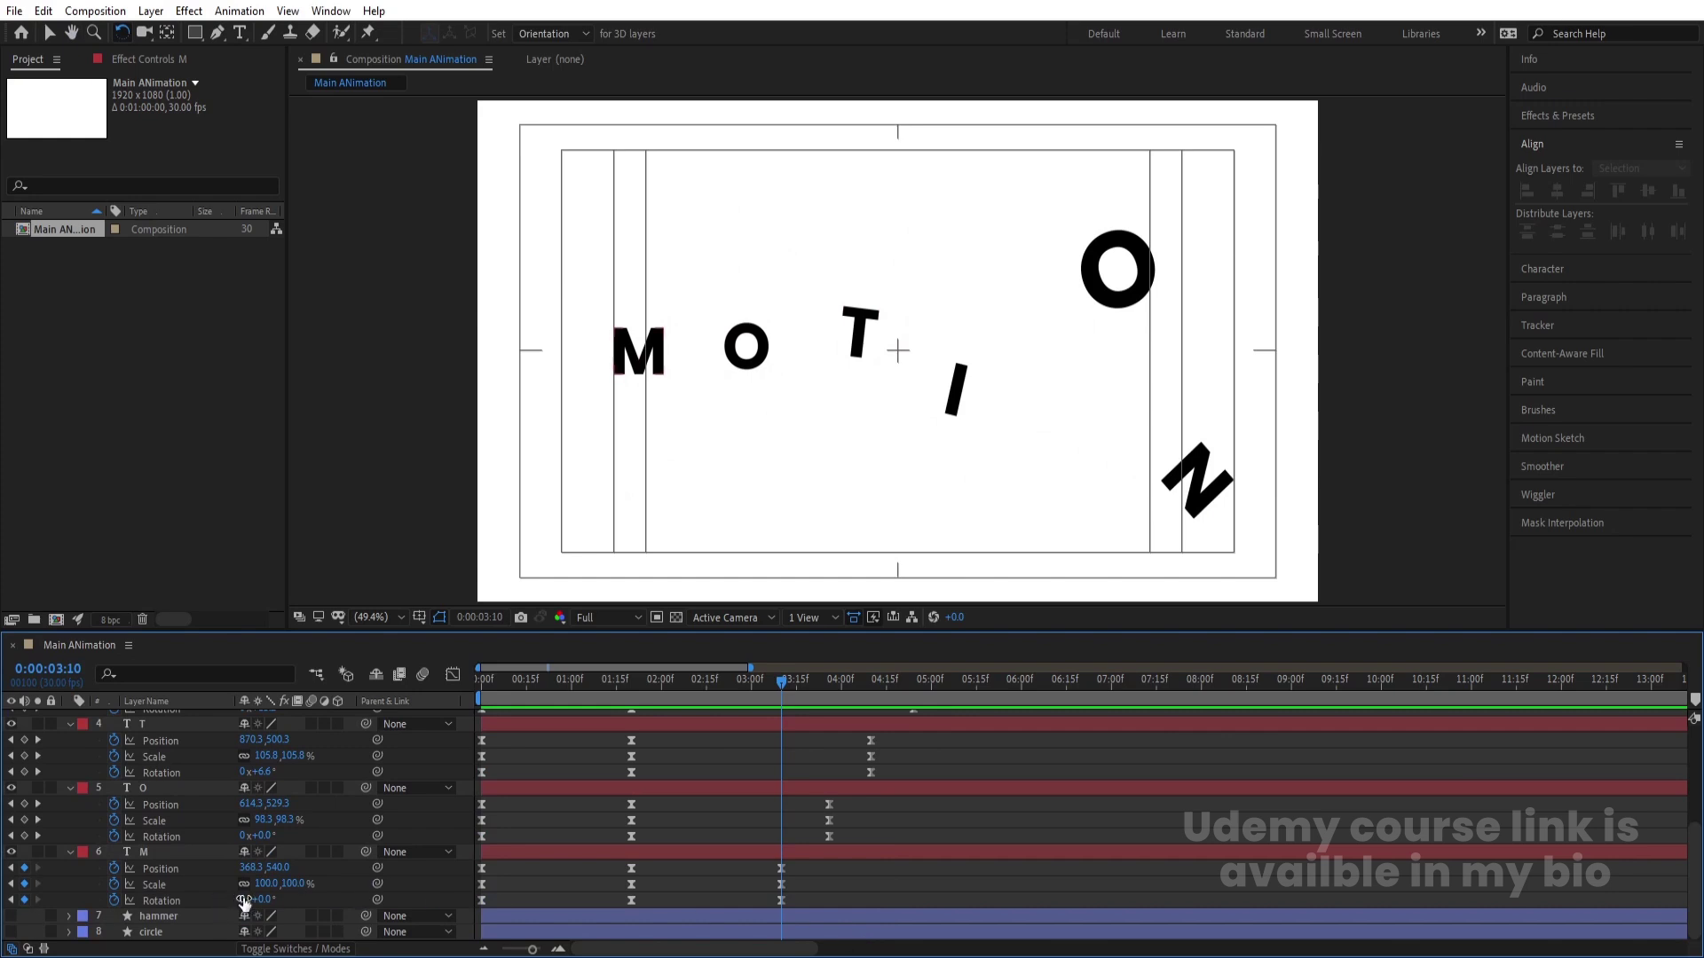
type("1")
key("Return")
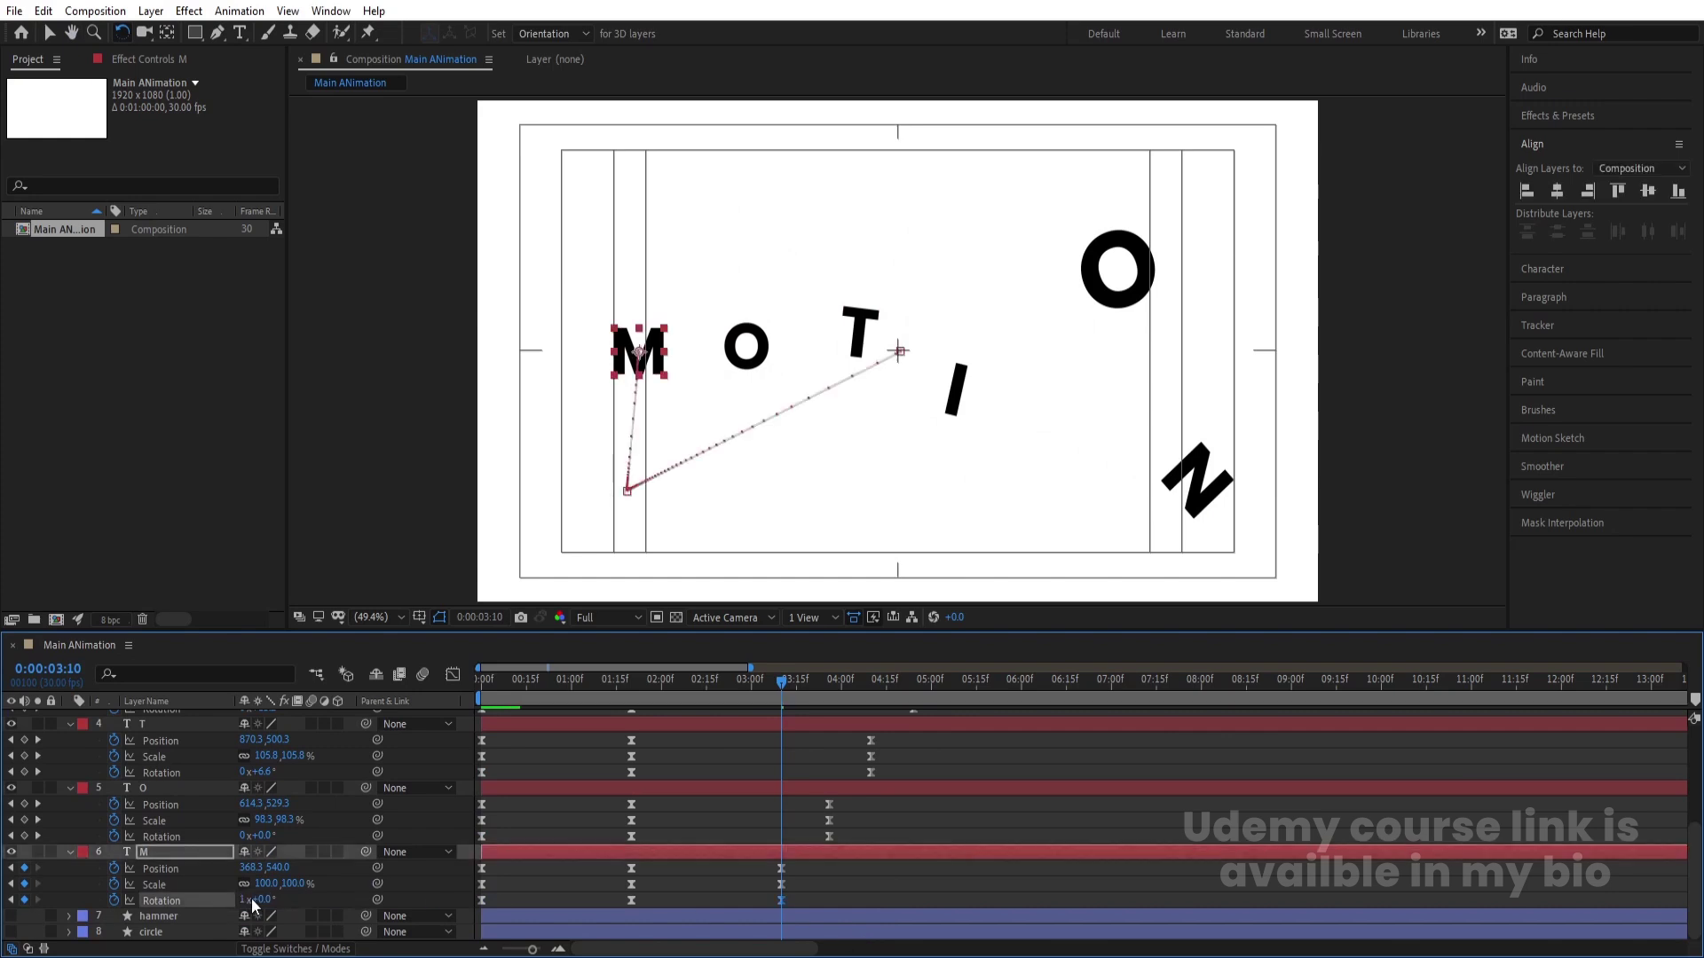
key("F2")
key("minus")
key("KP_1")
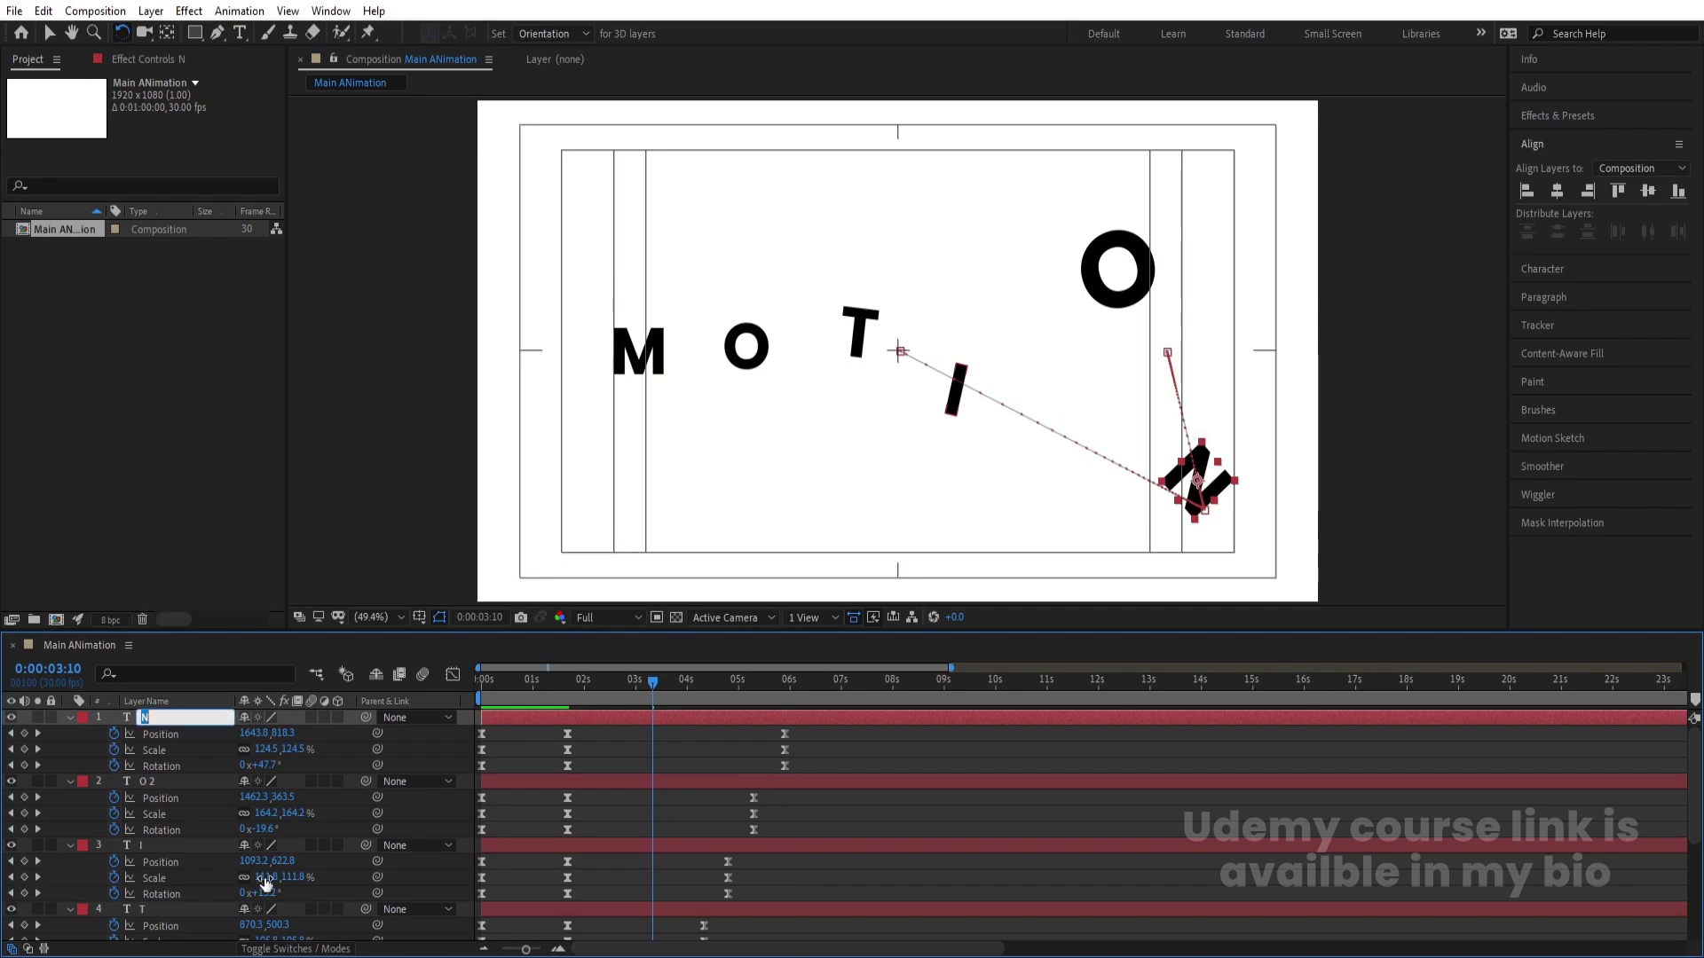
key("F2")
scroll(630, 772, "down", 3)
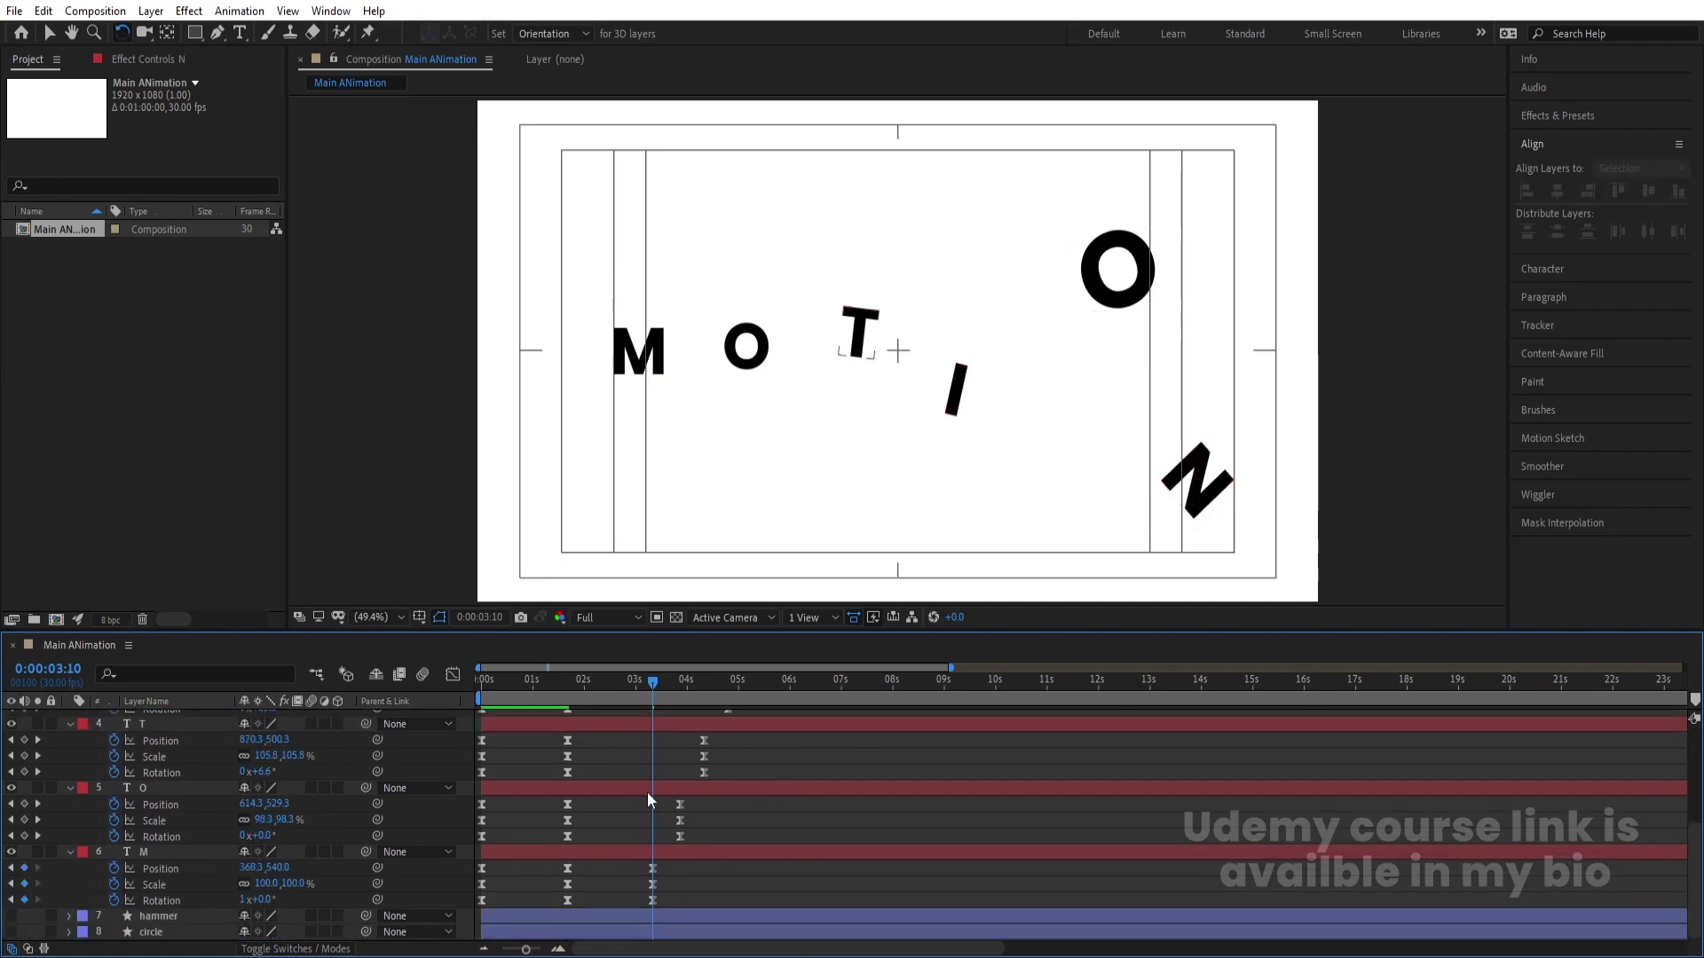
left_click(241, 900)
key("Return")
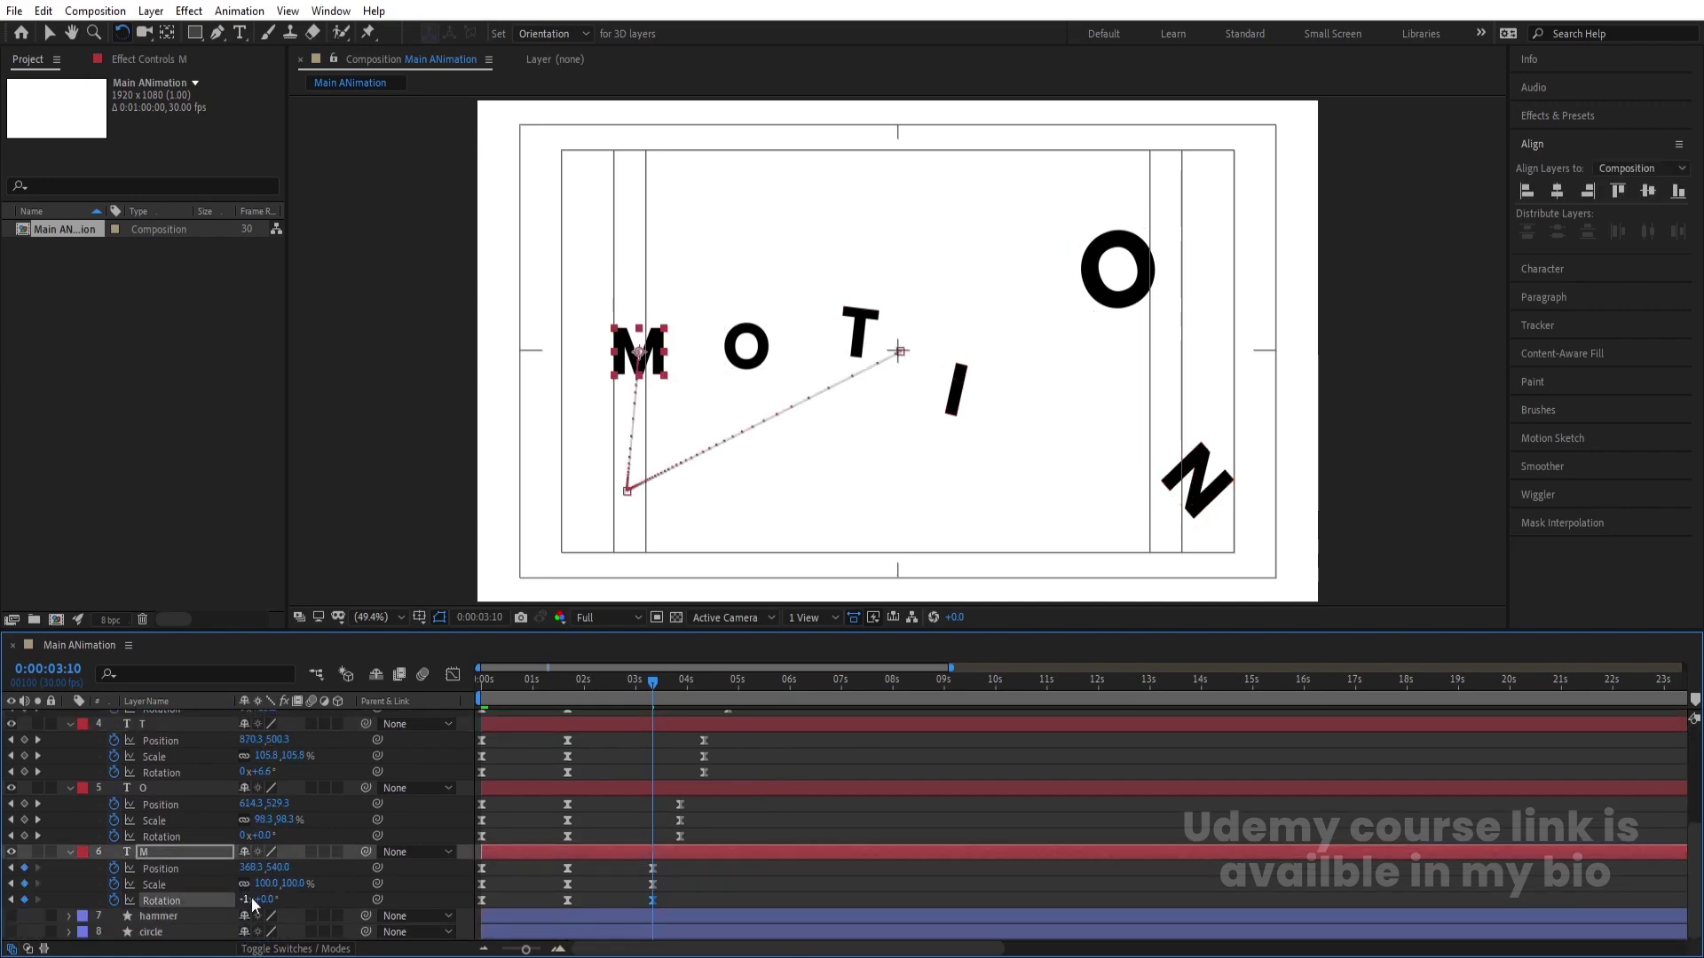
Step: Set the final Rotation keyframes of the first O layer at 3:26 and the T layer at 4:10 to -1x+0.0°
key("space")
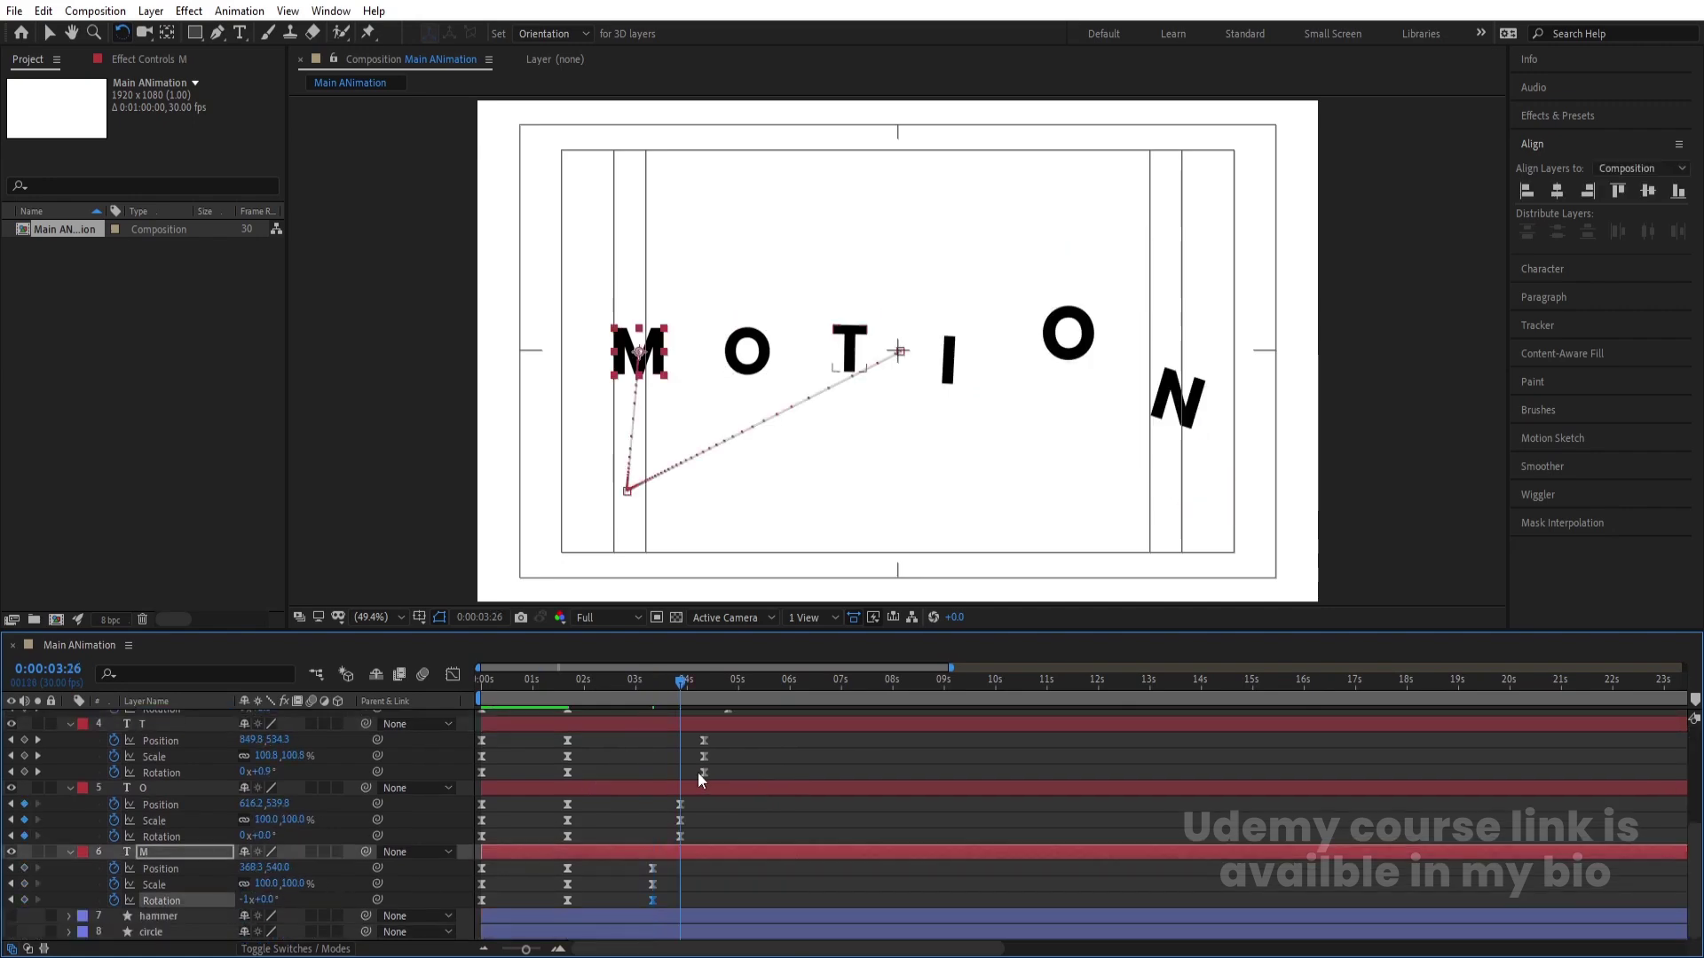
left_click(240, 835)
key("Return")
left_click(245, 772)
type("-1")
key("Return")
Step: Set the I layer's final Rotation keyframe at 4:24 to -1x+0.0°
scroll(710, 763, "up", 1)
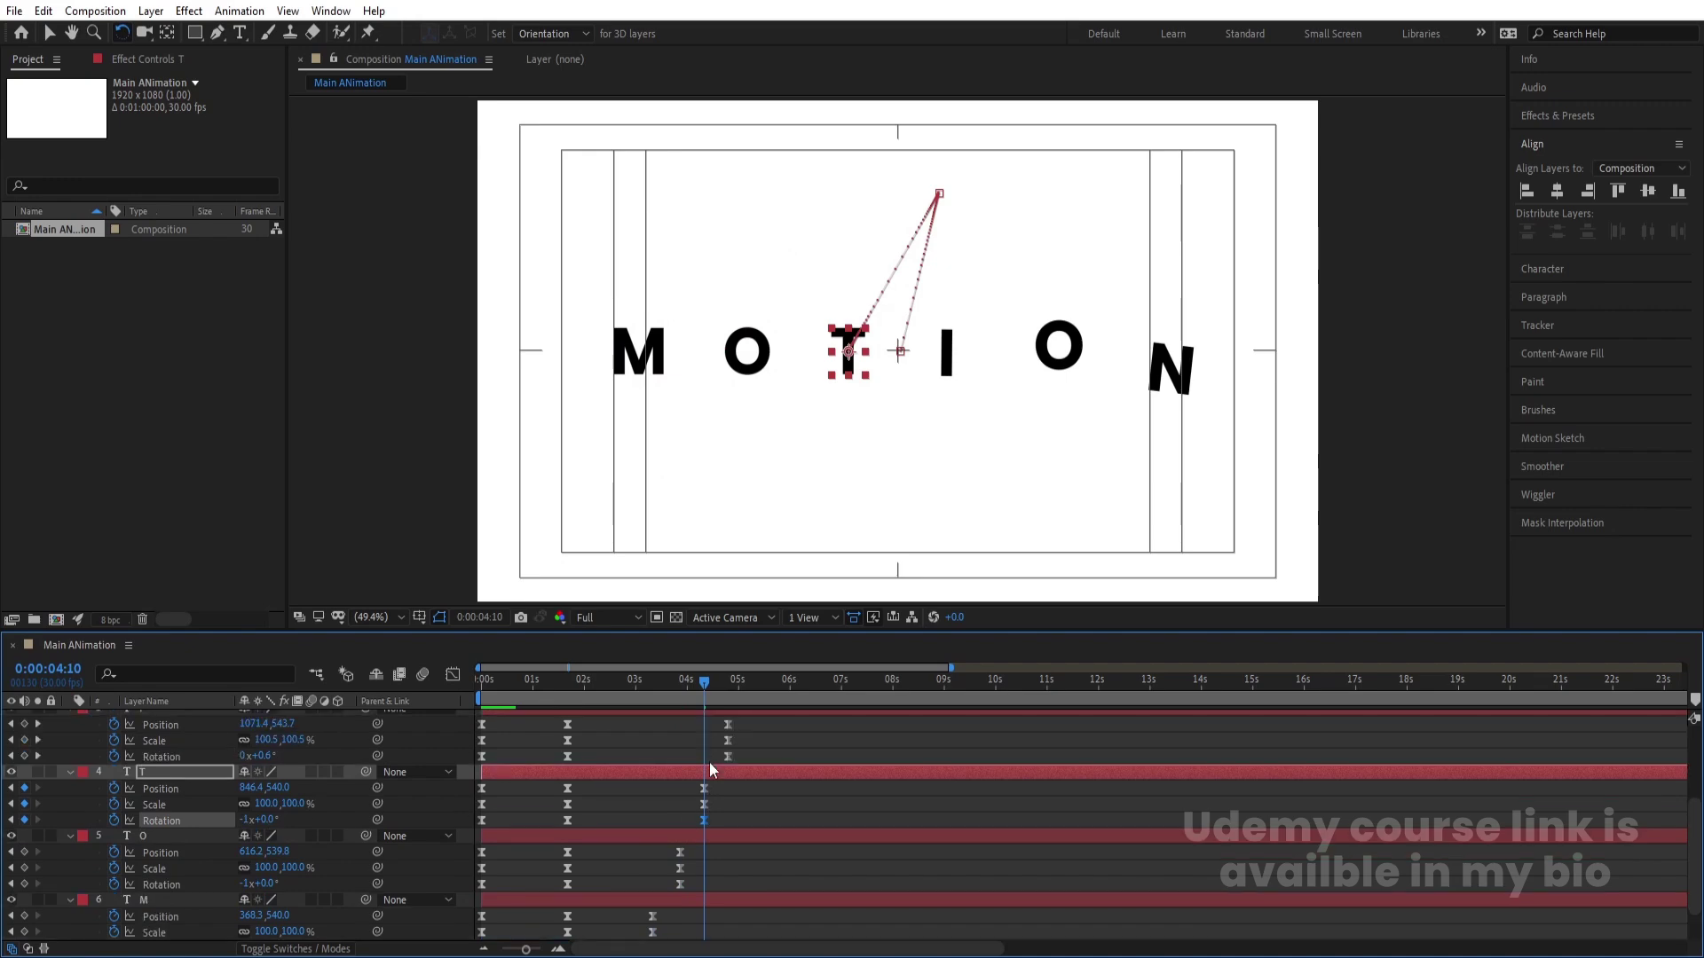
key("k")
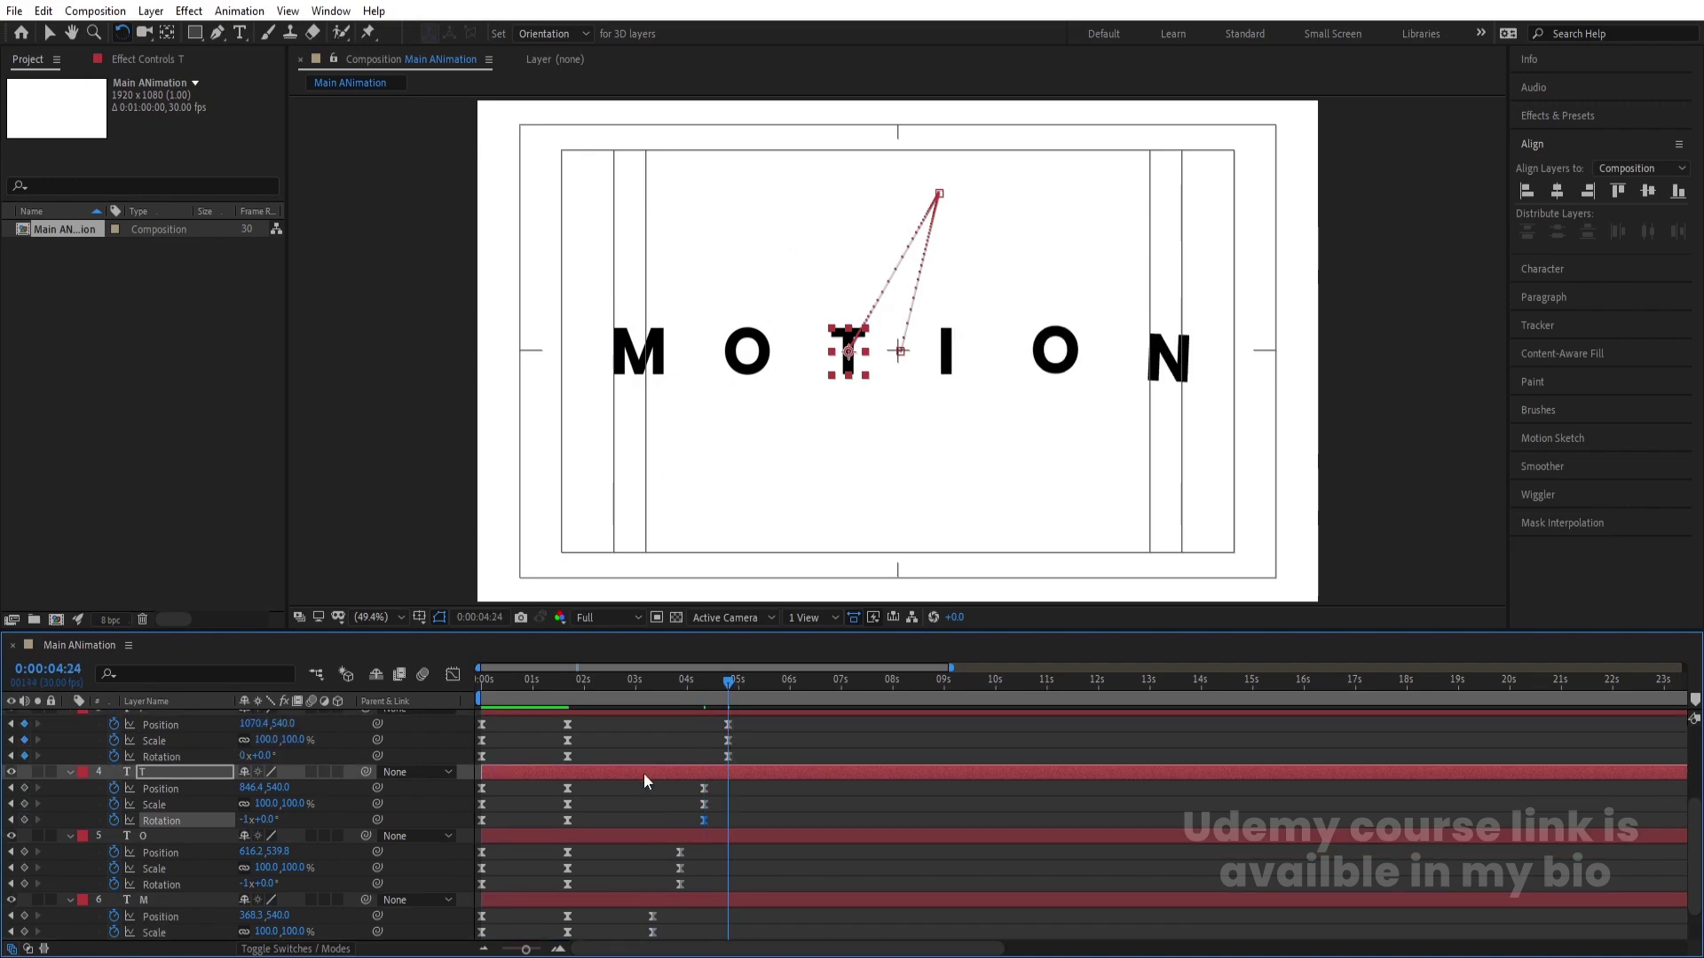
left_click(241, 756)
type("-1")
key("Return")
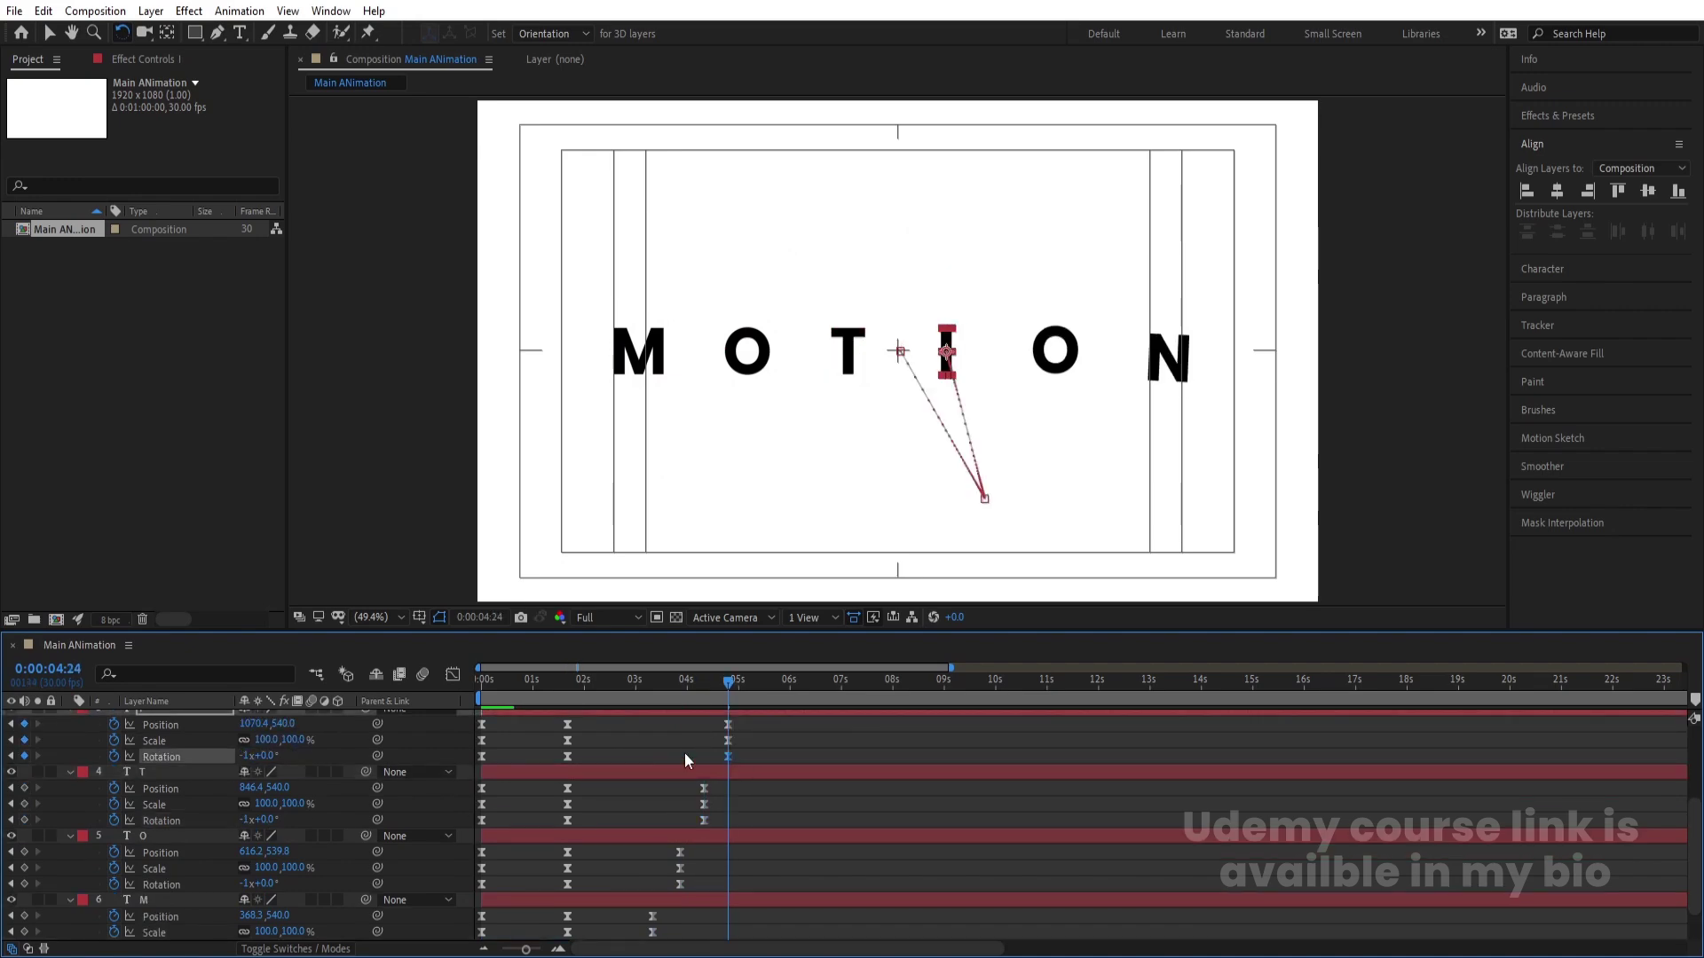
Step: Set the O 2 layer's final Rotation keyframe at 5:09 to -1x+0.0°
scroll(684, 752, "up", 2)
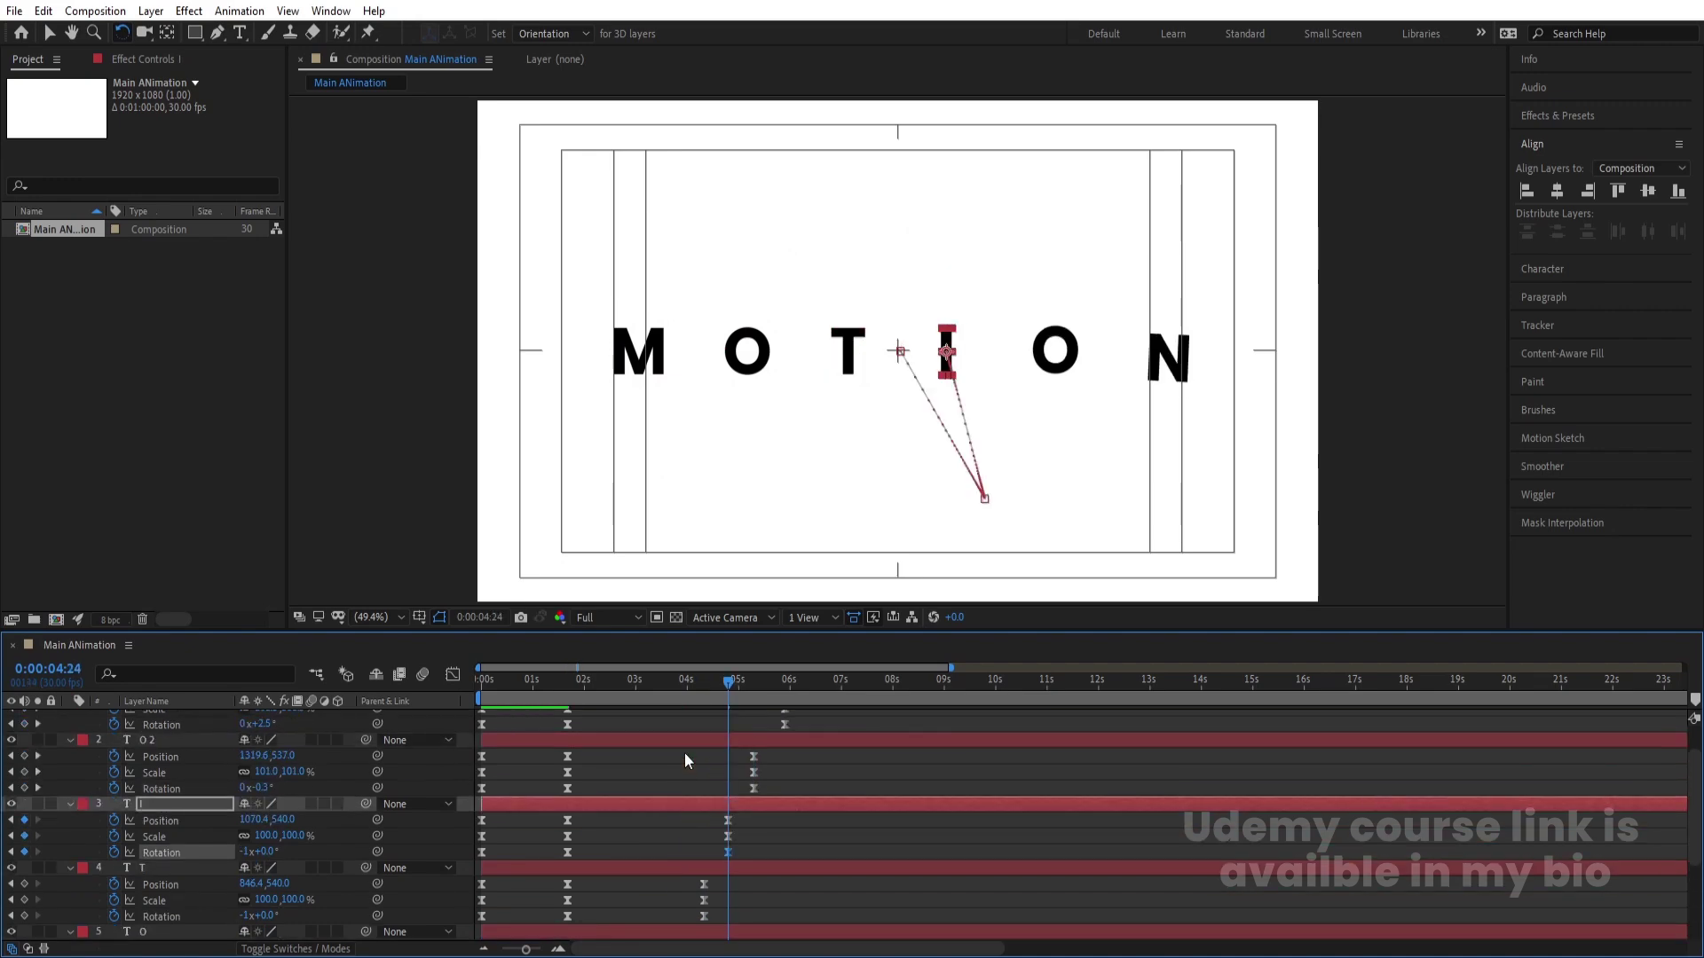
key("k")
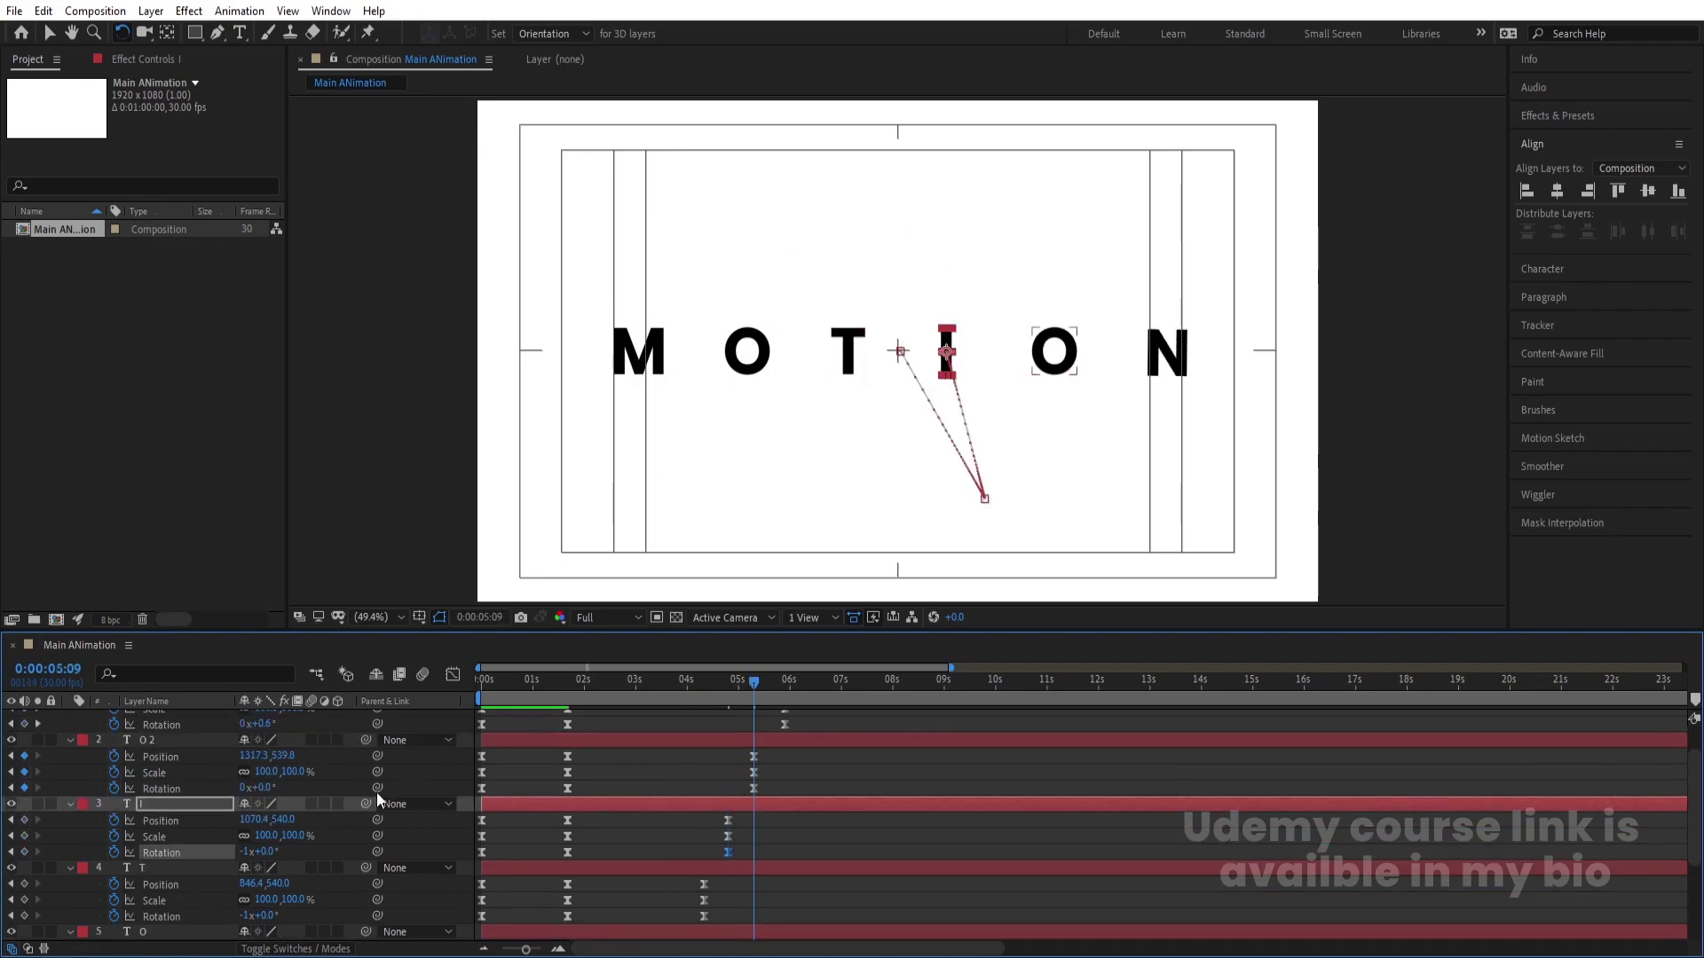
left_click(229, 789)
left_click(241, 789)
type("-1")
key("Return")
Step: Set the N layer's final Rotation keyframe at 5:27 to -1x+0.0° and preview the animation from the start
scroll(897, 795, "up", 2)
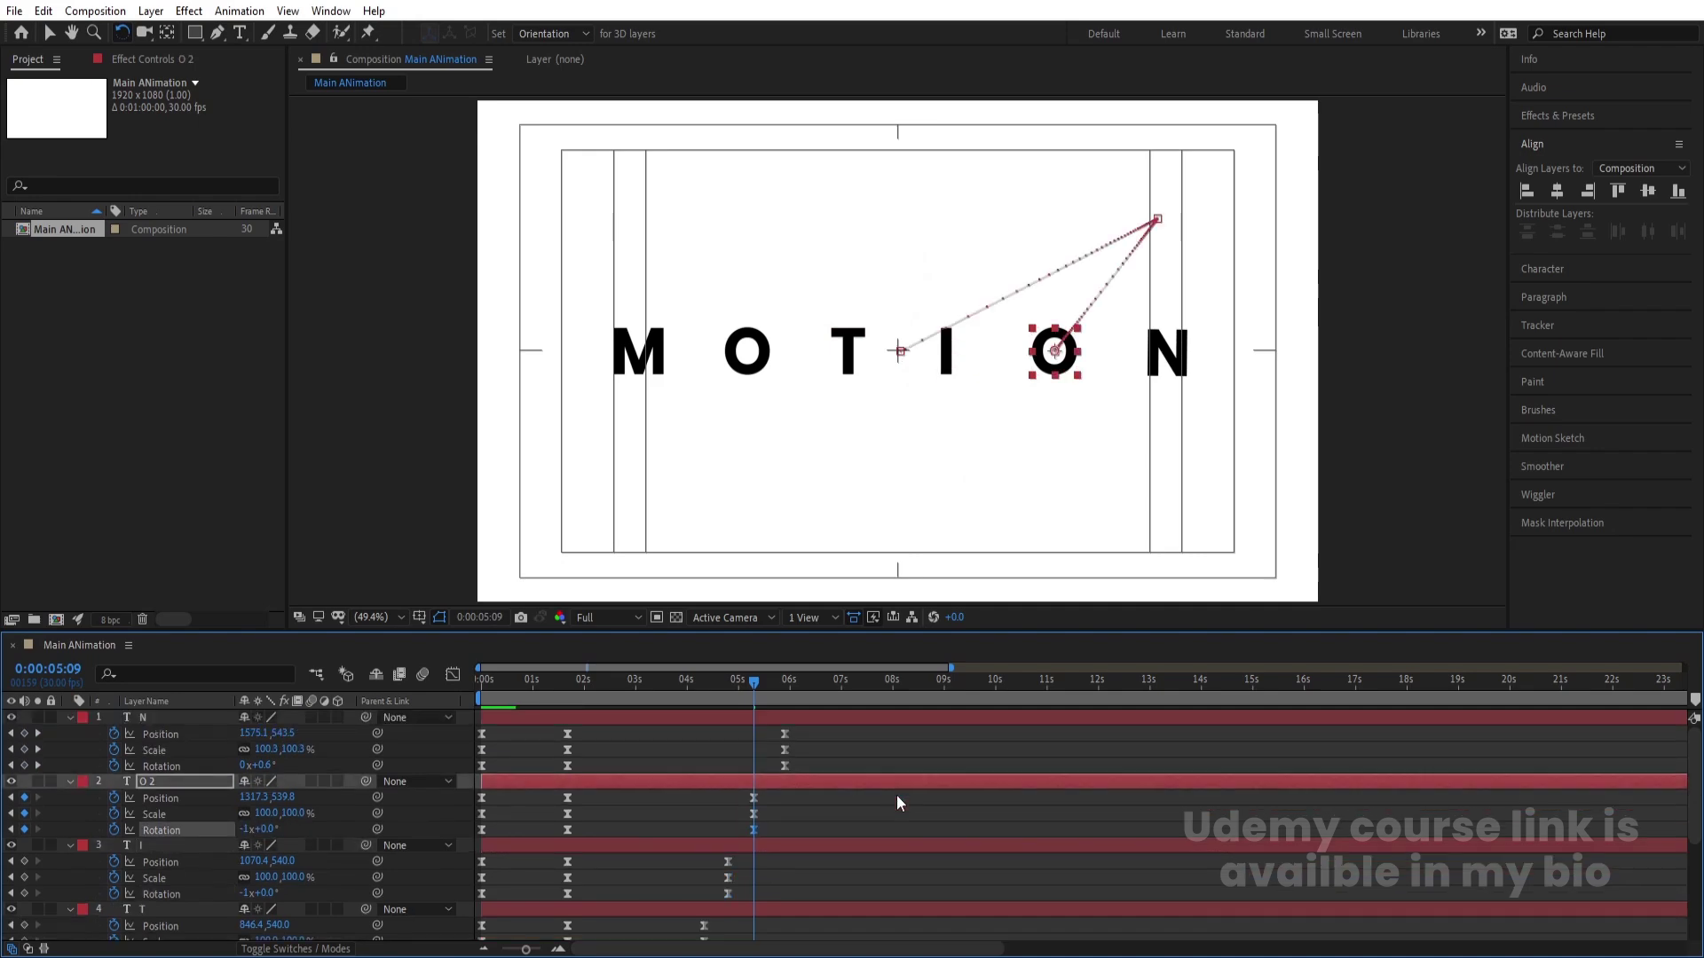
key("k")
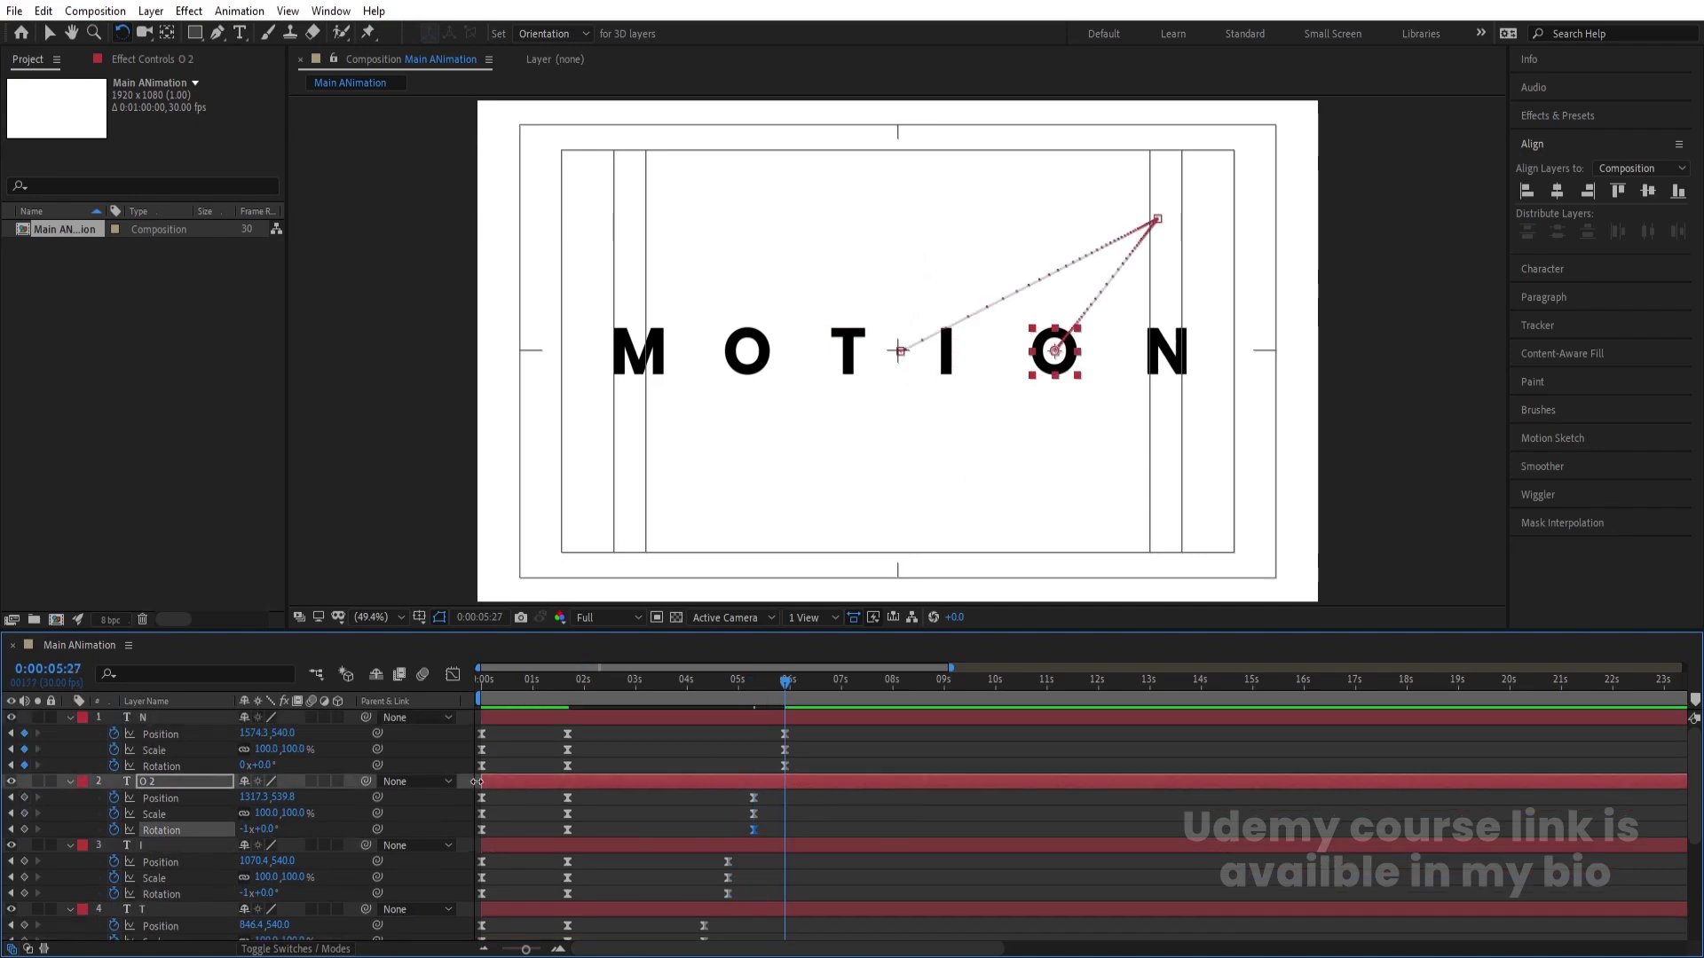
left_click(245, 766)
type("-1")
key("Return")
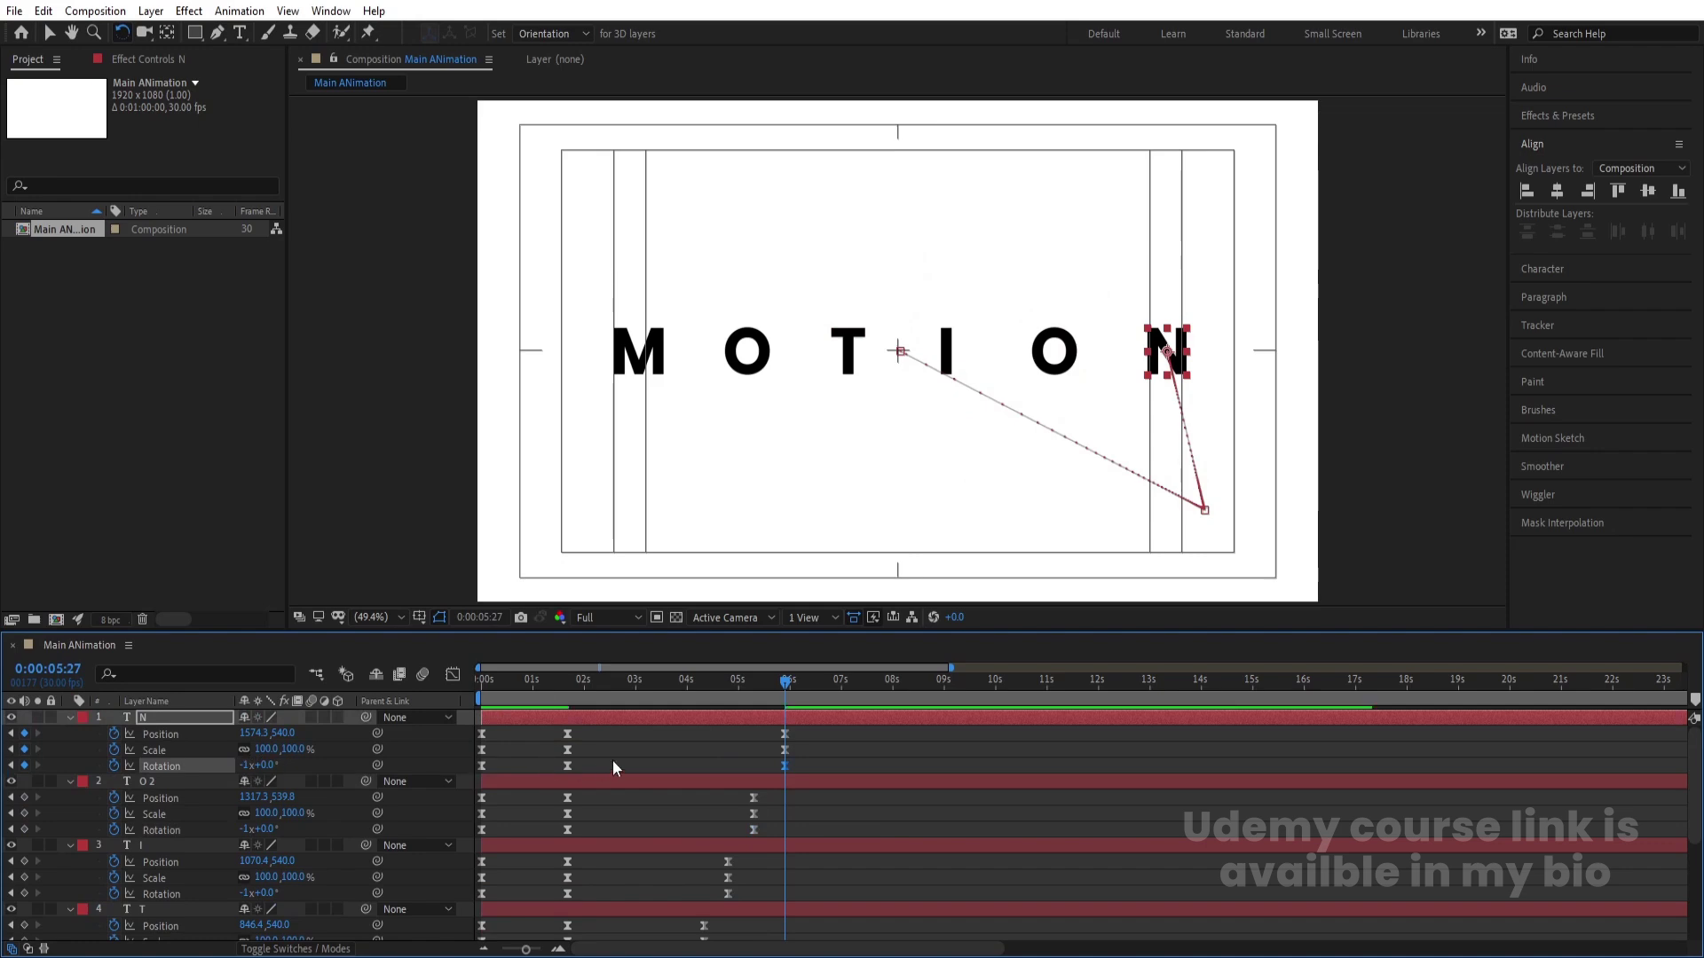
left_click(638, 737)
key("Home")
key("space")
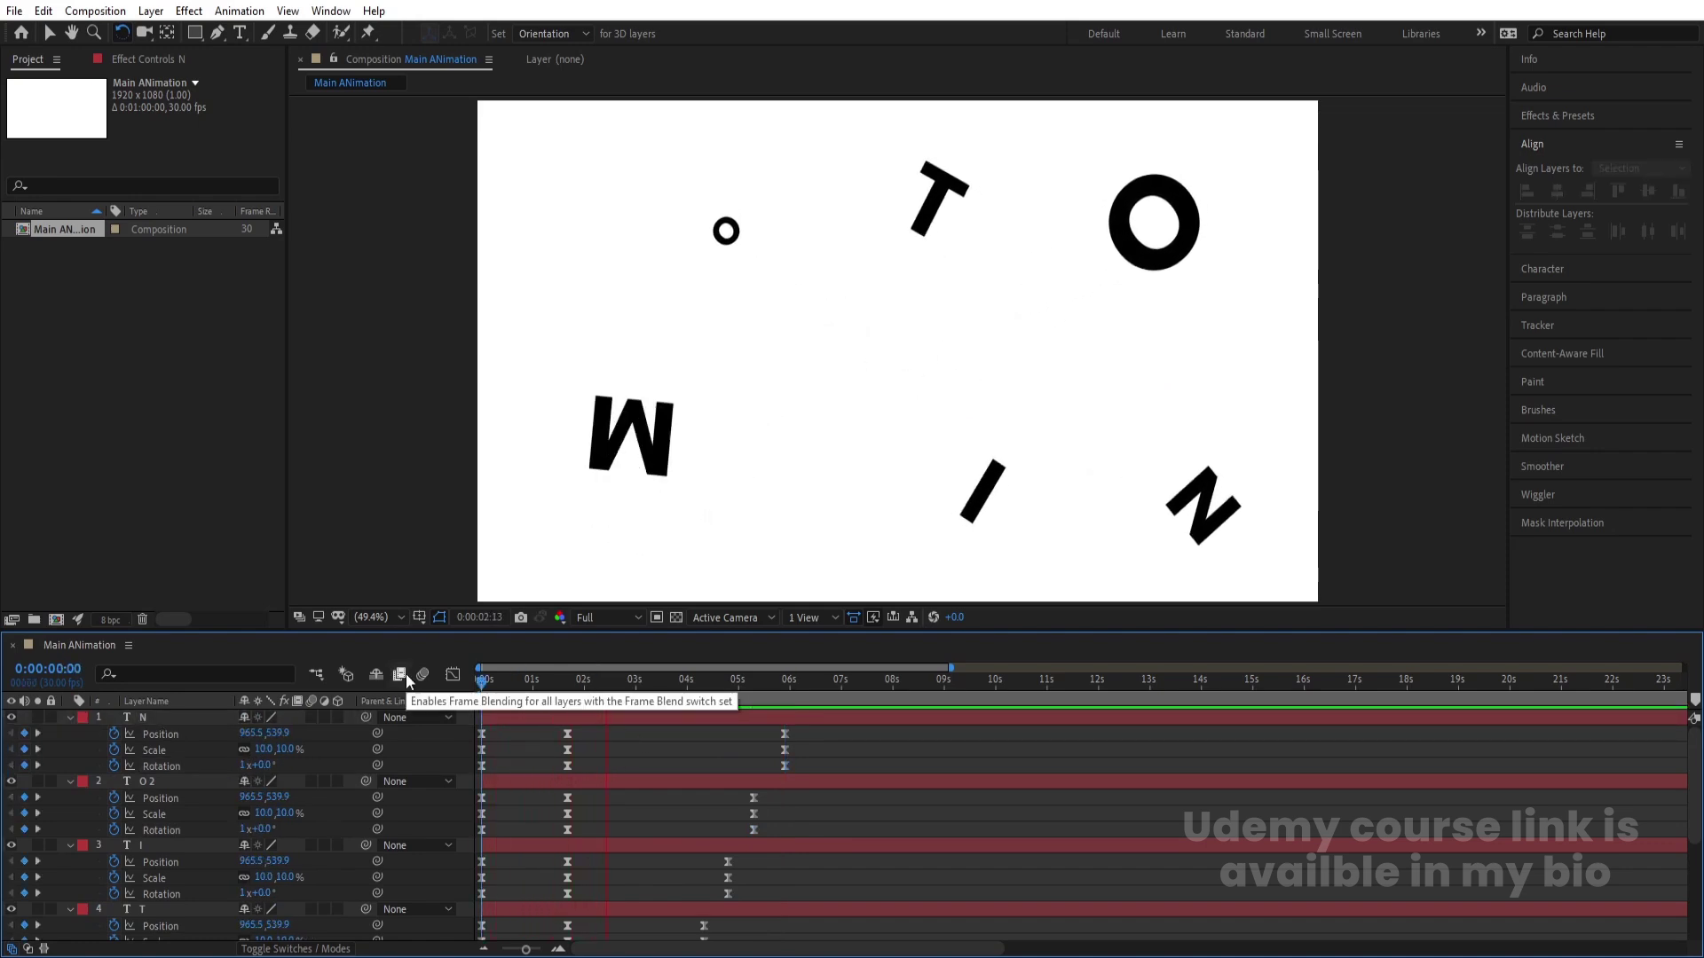
key("space")
Step: Move the playhead to the scatter keyframes at 1:20 and collapse the properties of all letter layers
key("apostrophe")
left_click_drag(586, 682, 552, 679)
key("k")
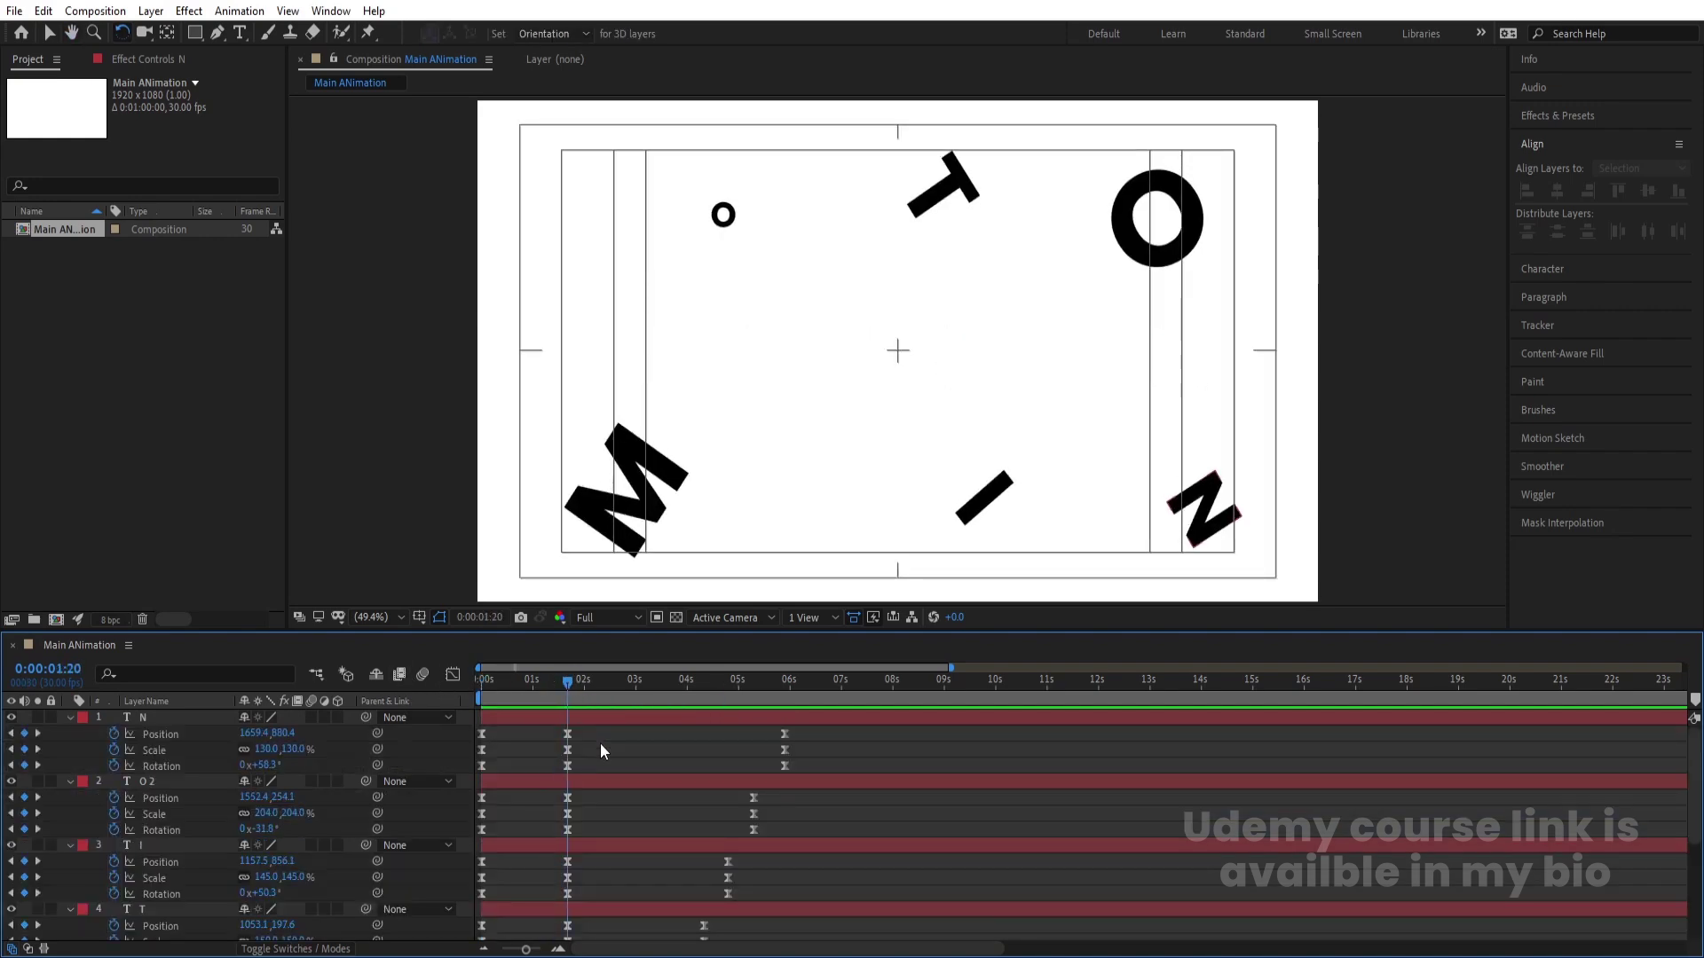
key("u")
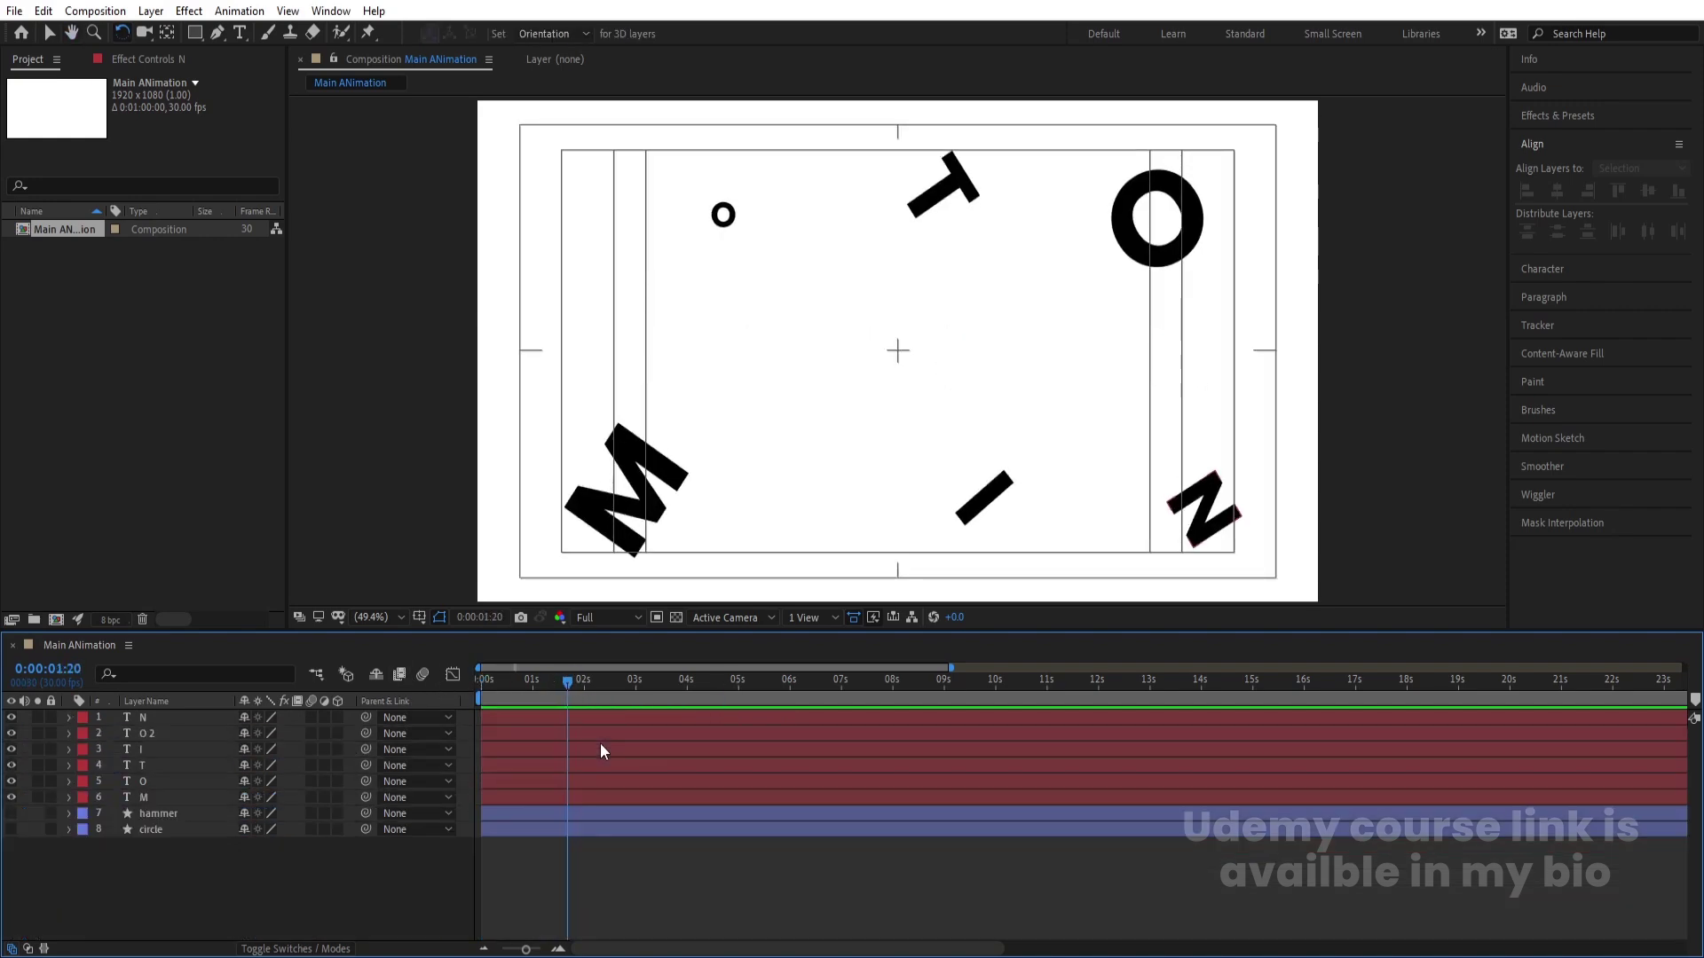
Step: Draw a straight Pen tool line on a new shape layer from the composition center to the middle of the letter M
left_click(218, 34)
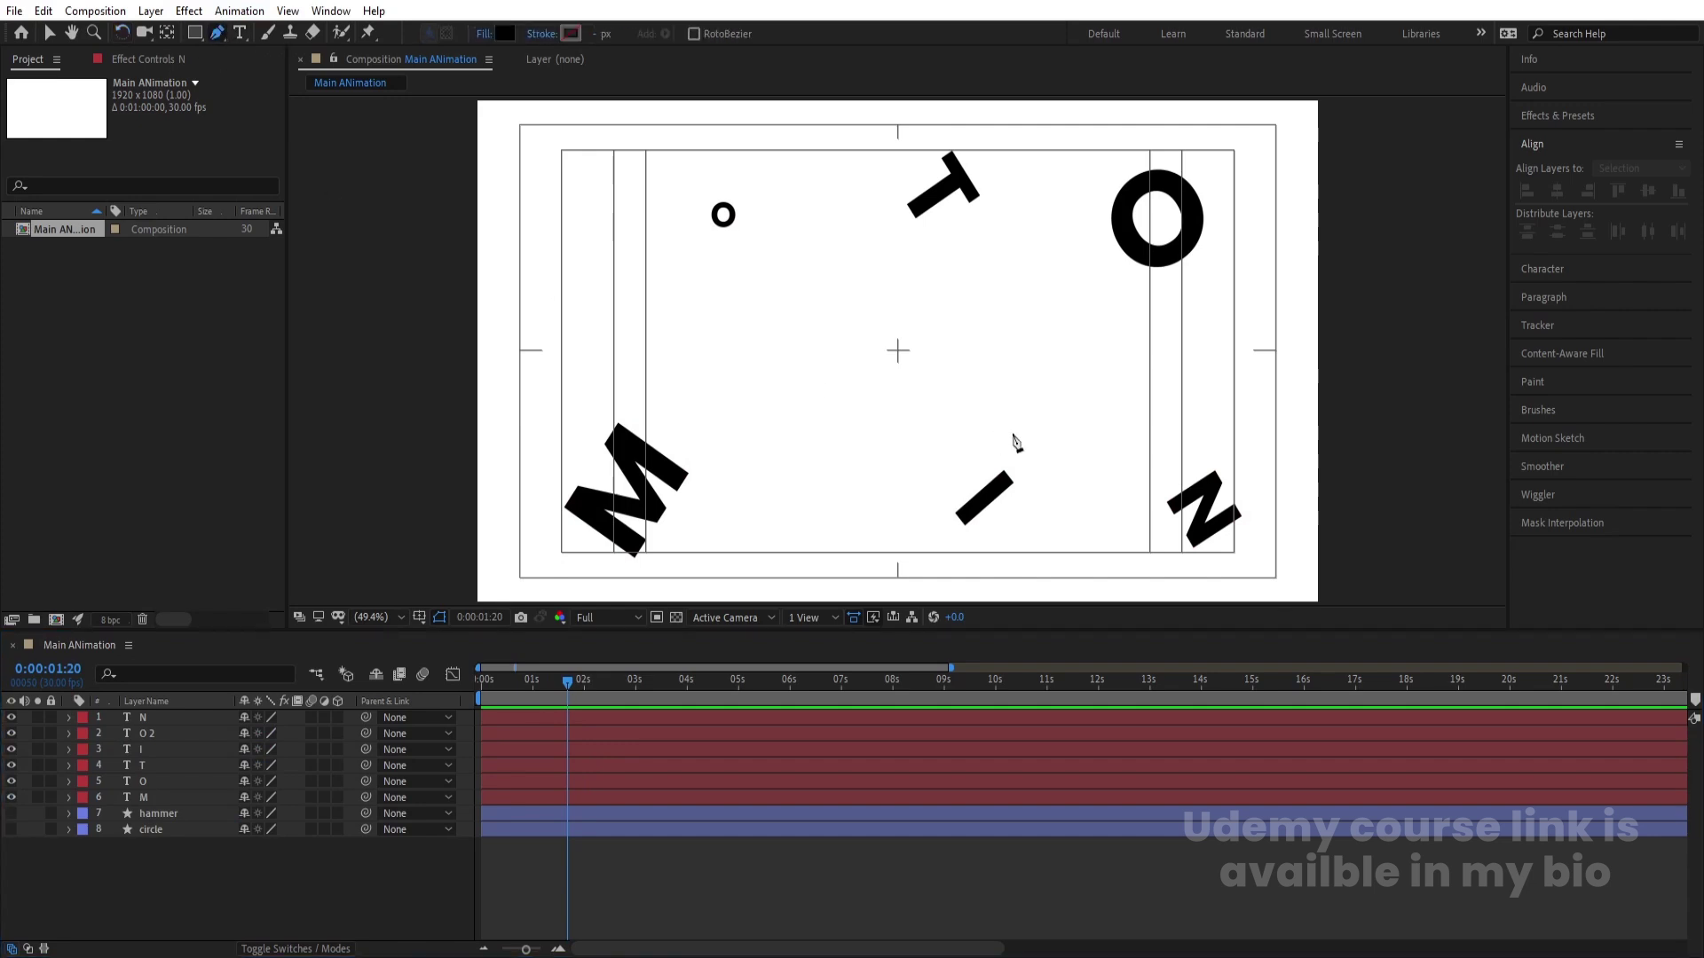
scroll(899, 357, "up", 2)
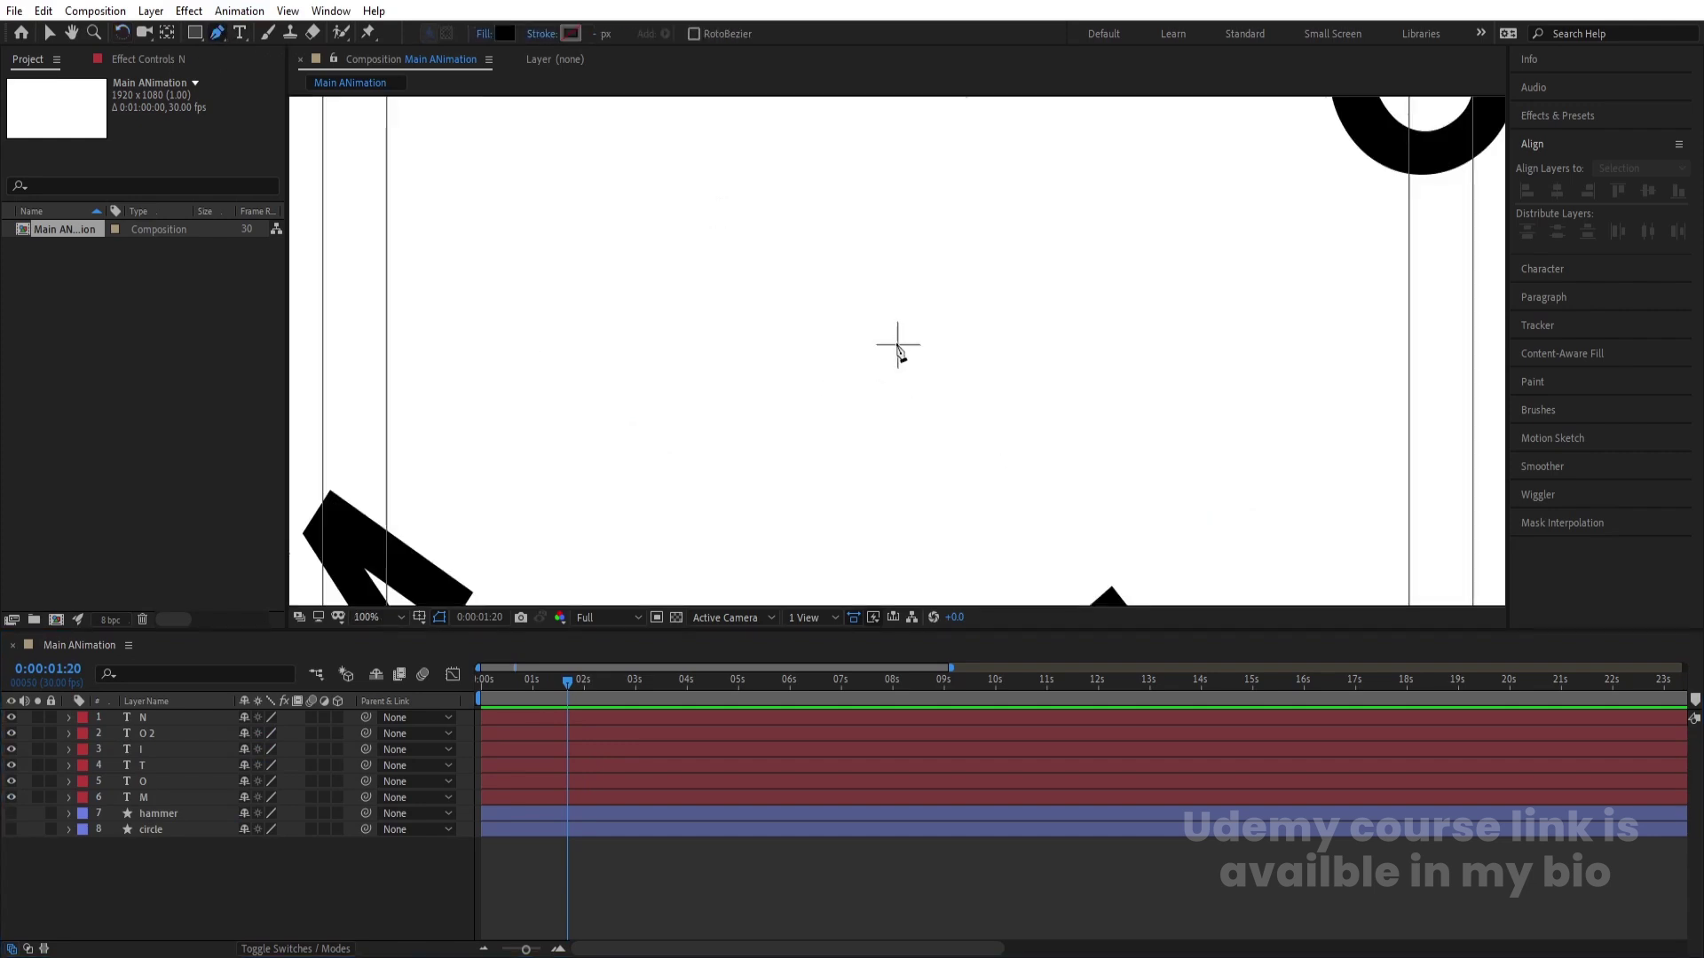
left_click(898, 349)
scroll(898, 346, "down", 2)
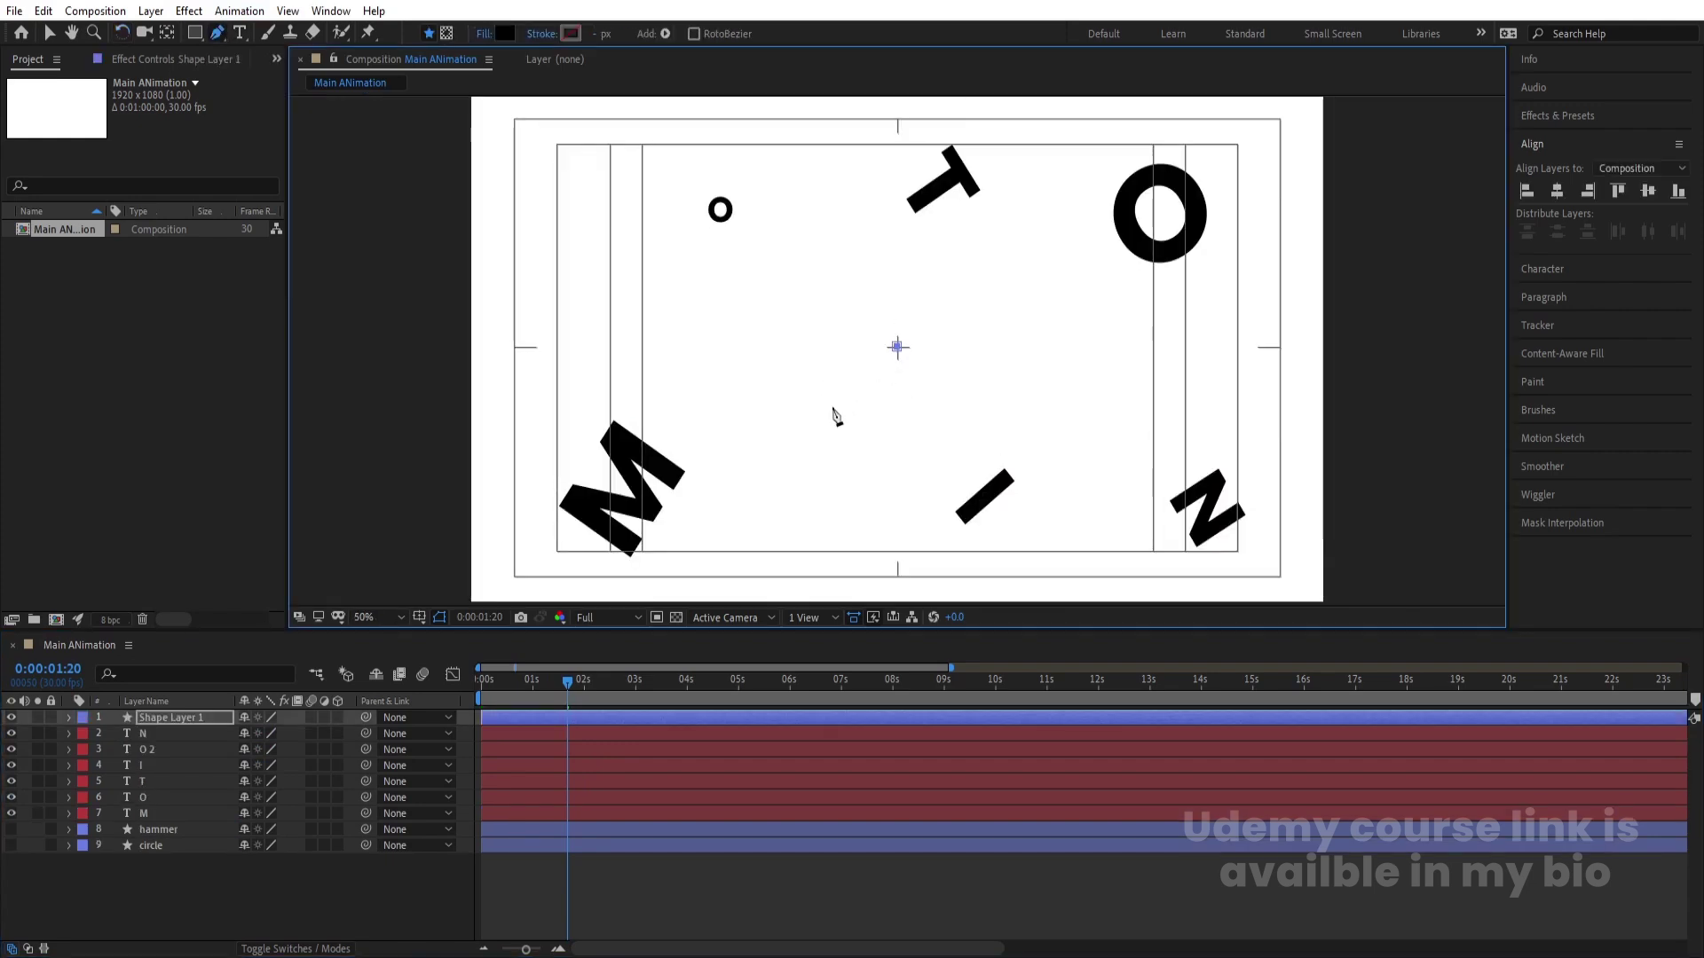
left_click(623, 485)
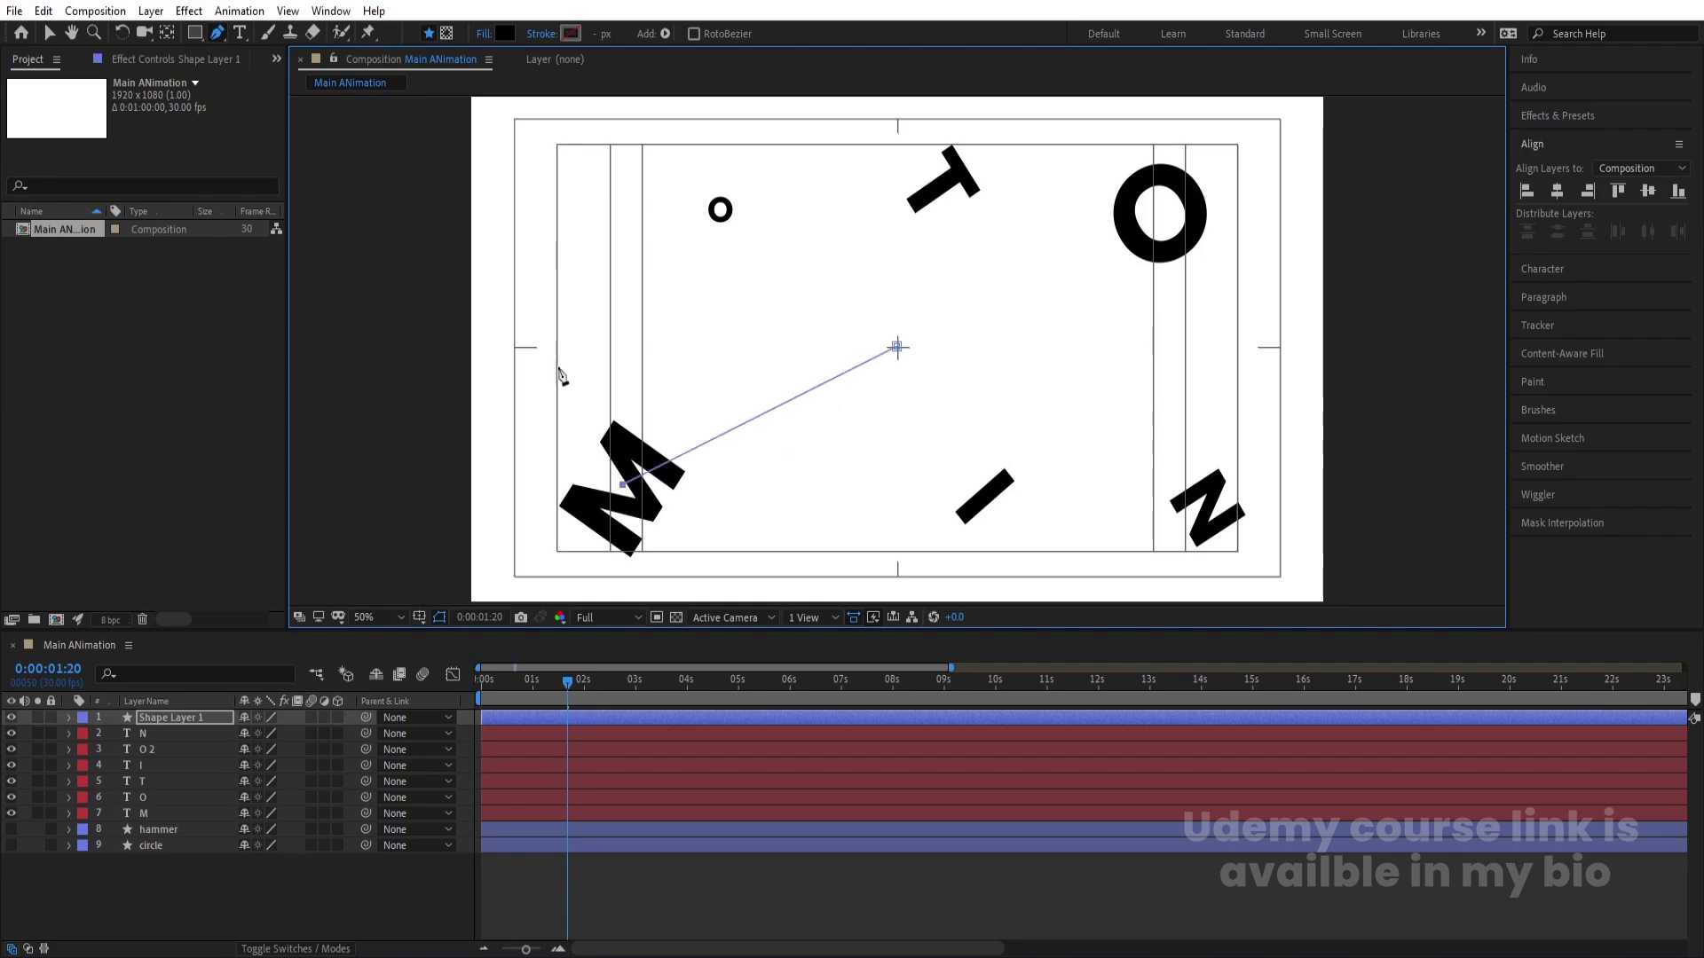
Step: Give the line toward the M a black stroke and set its fill to None
left_click(571, 34)
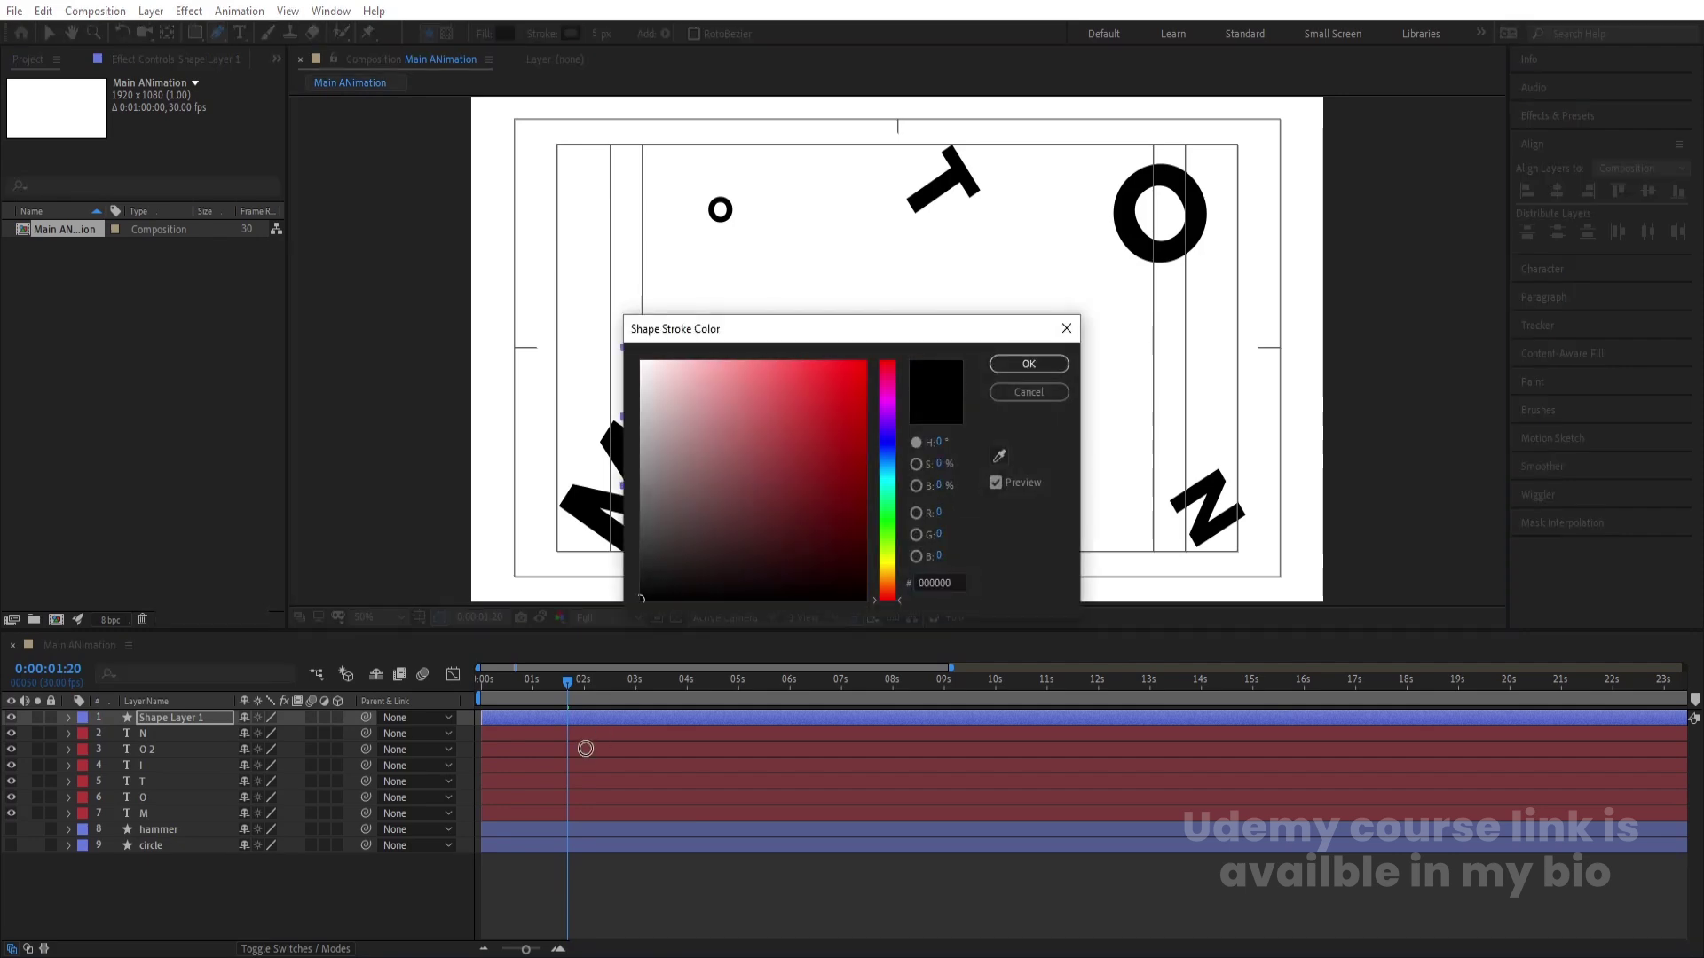
left_click(1034, 363)
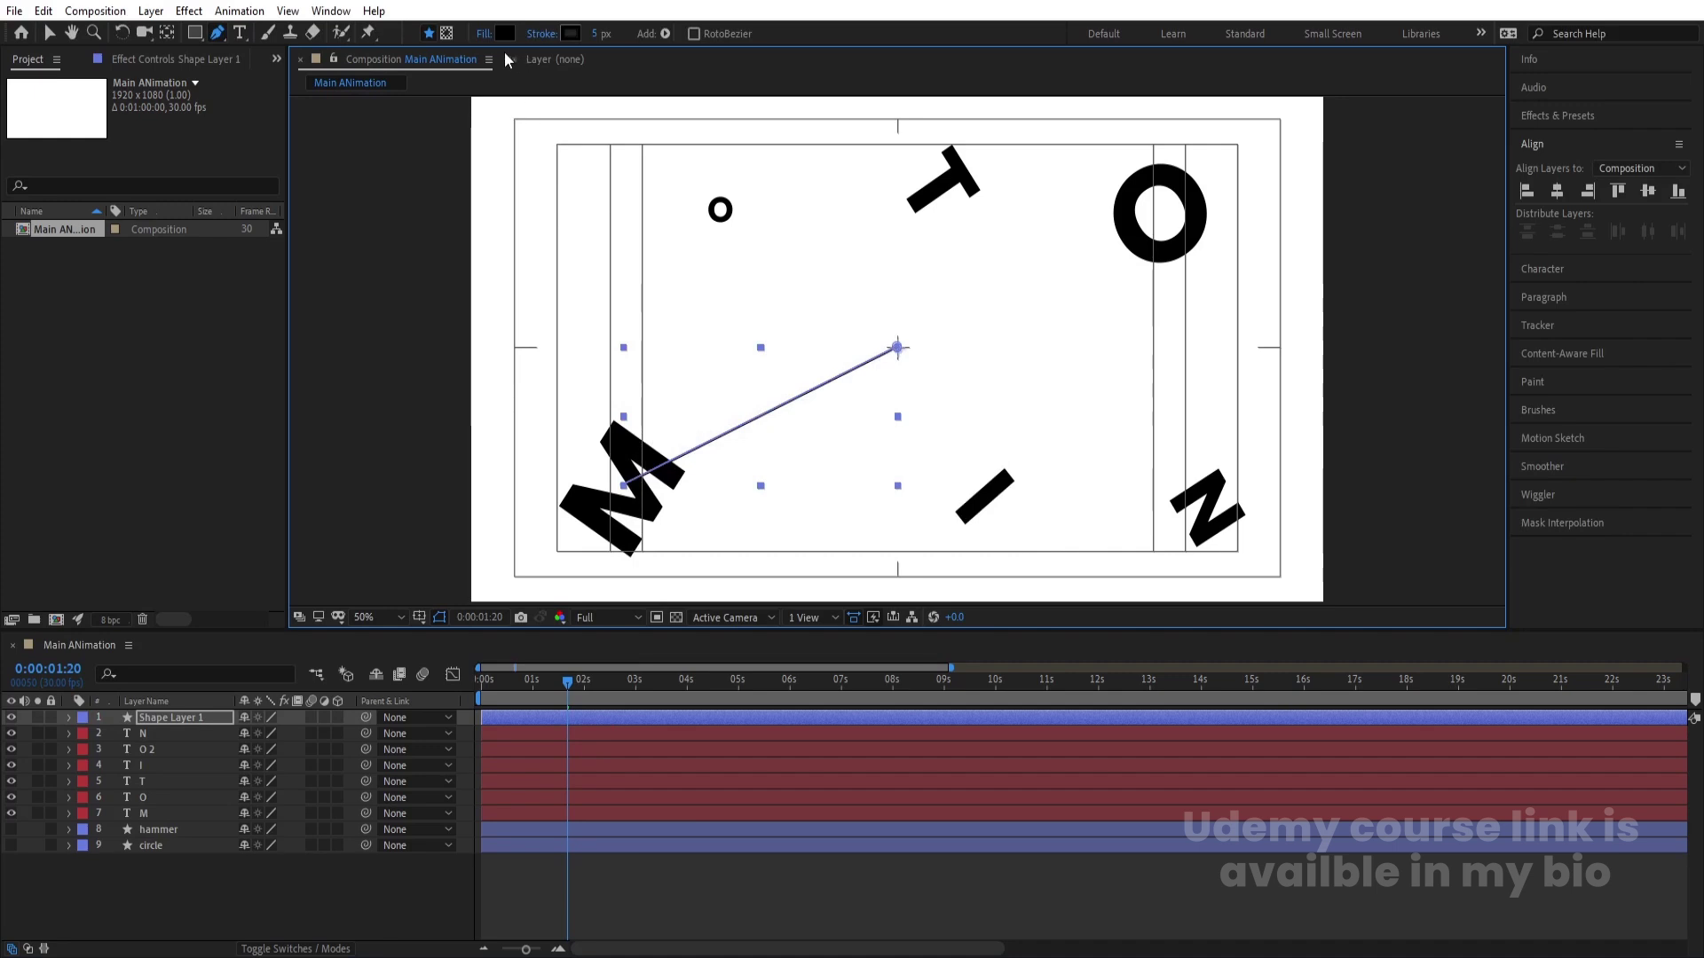
left_click(484, 34)
left_click(761, 425)
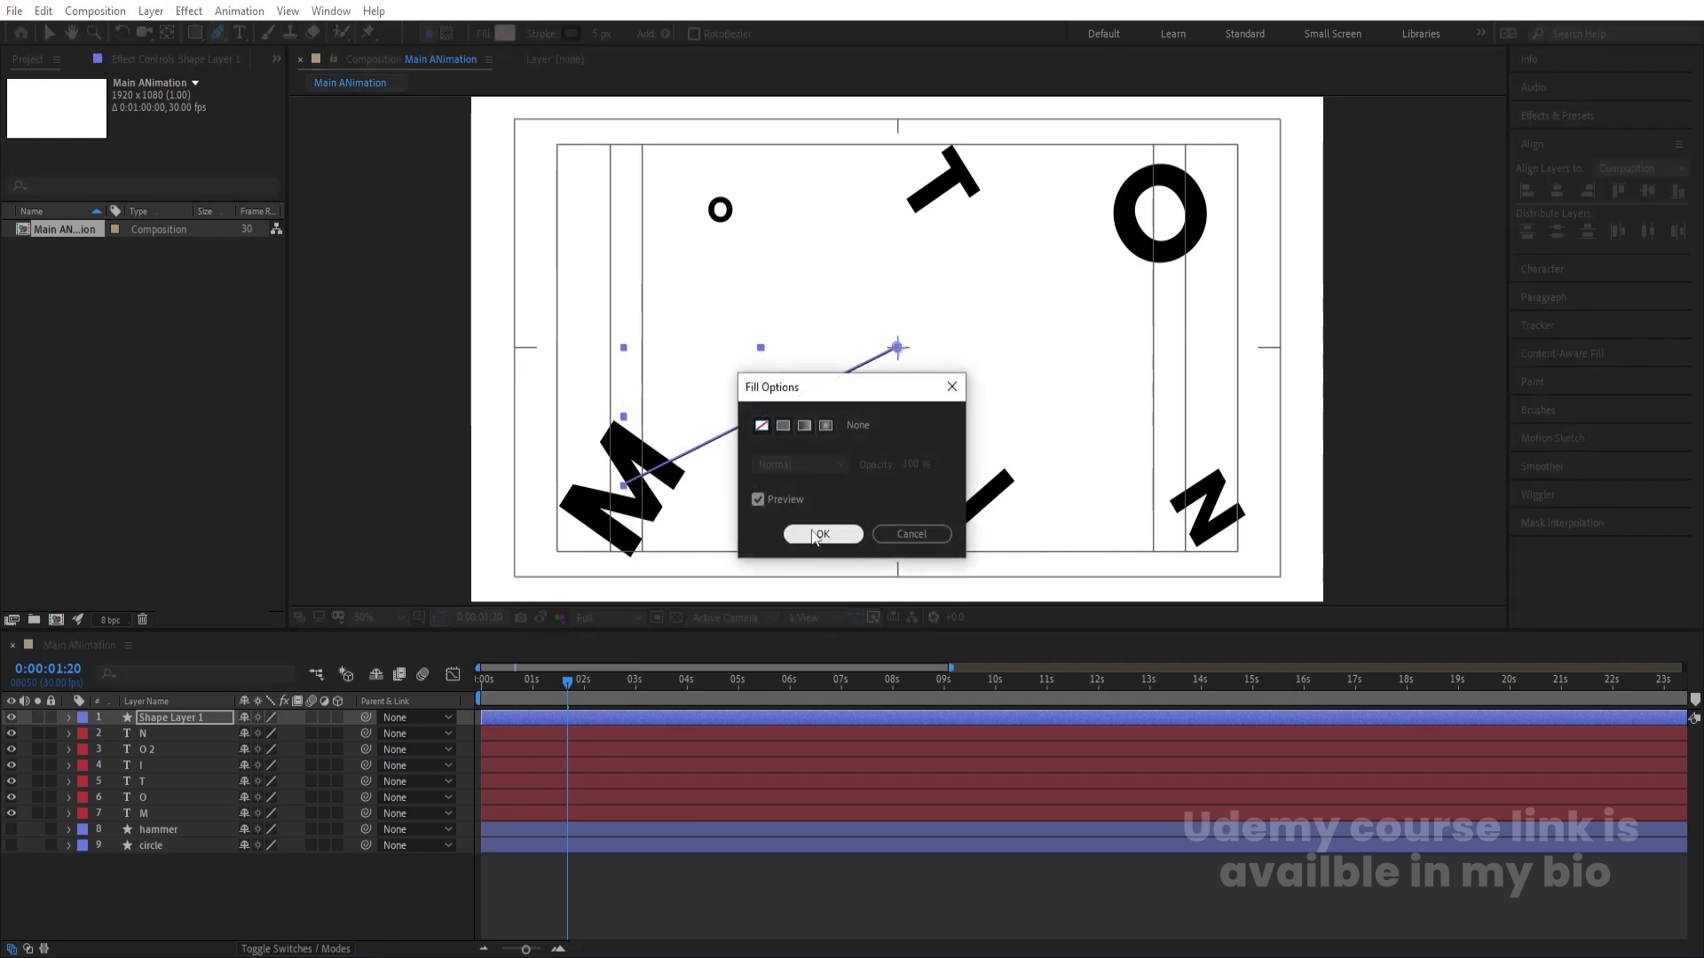
left_click(822, 533)
Step: Try a 10 px stroke width on the line, return it to 5 px and deselect the layer
left_click(598, 34)
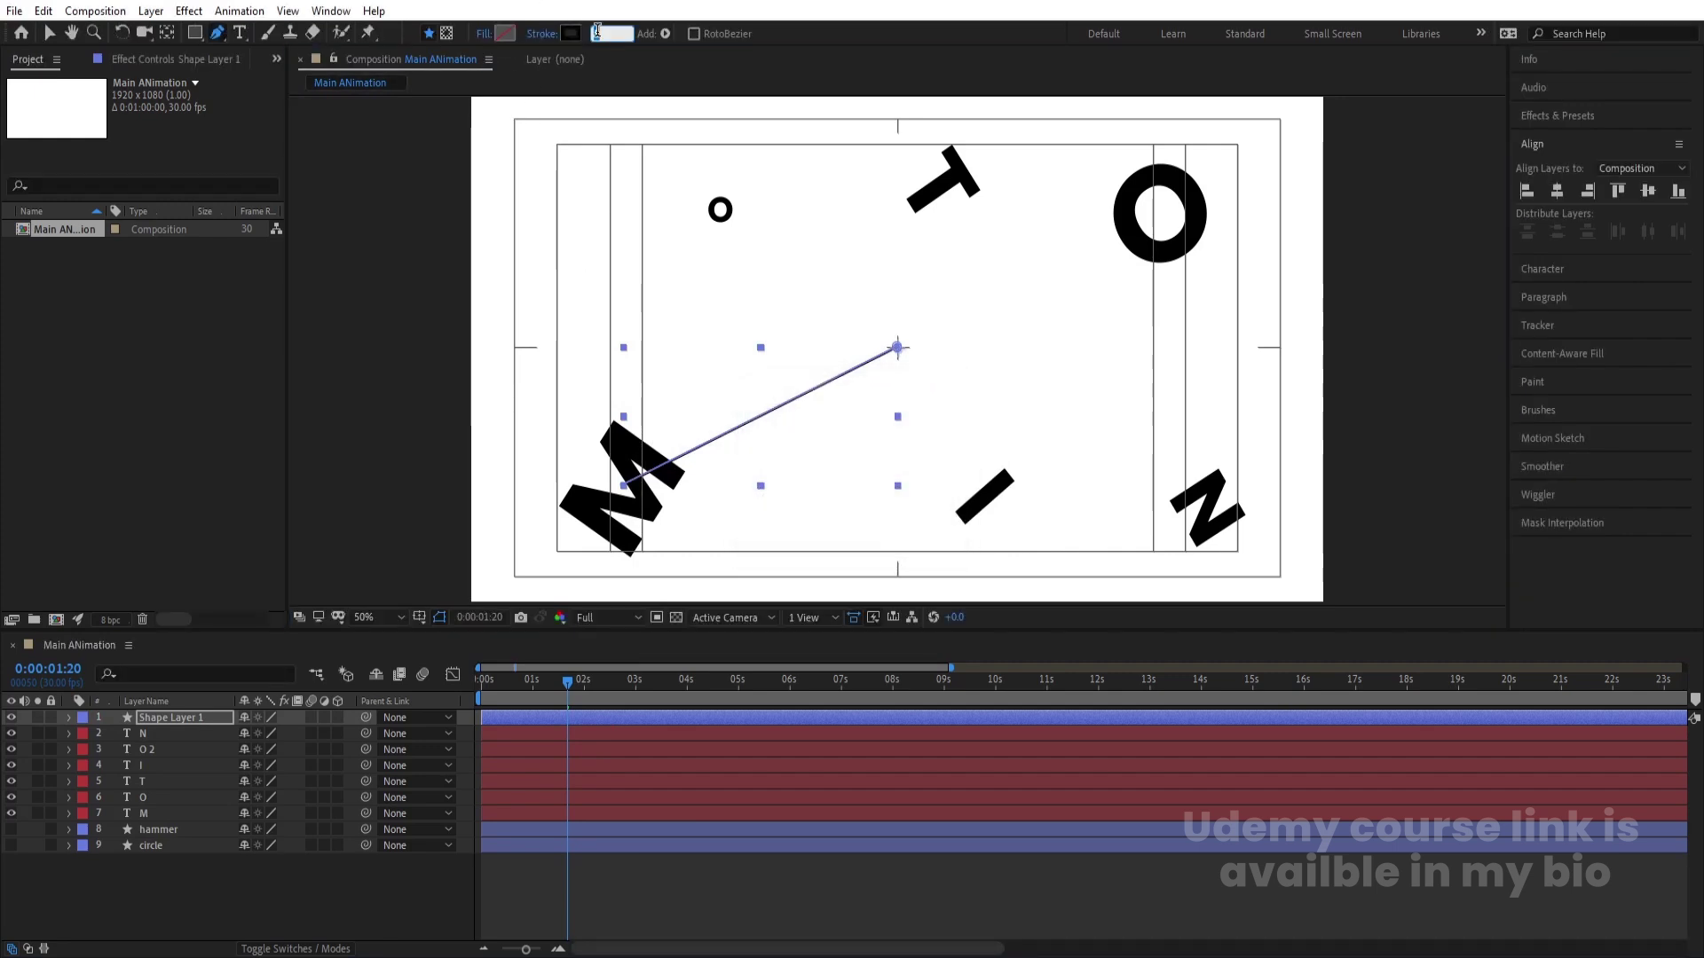
type("10")
key("Return")
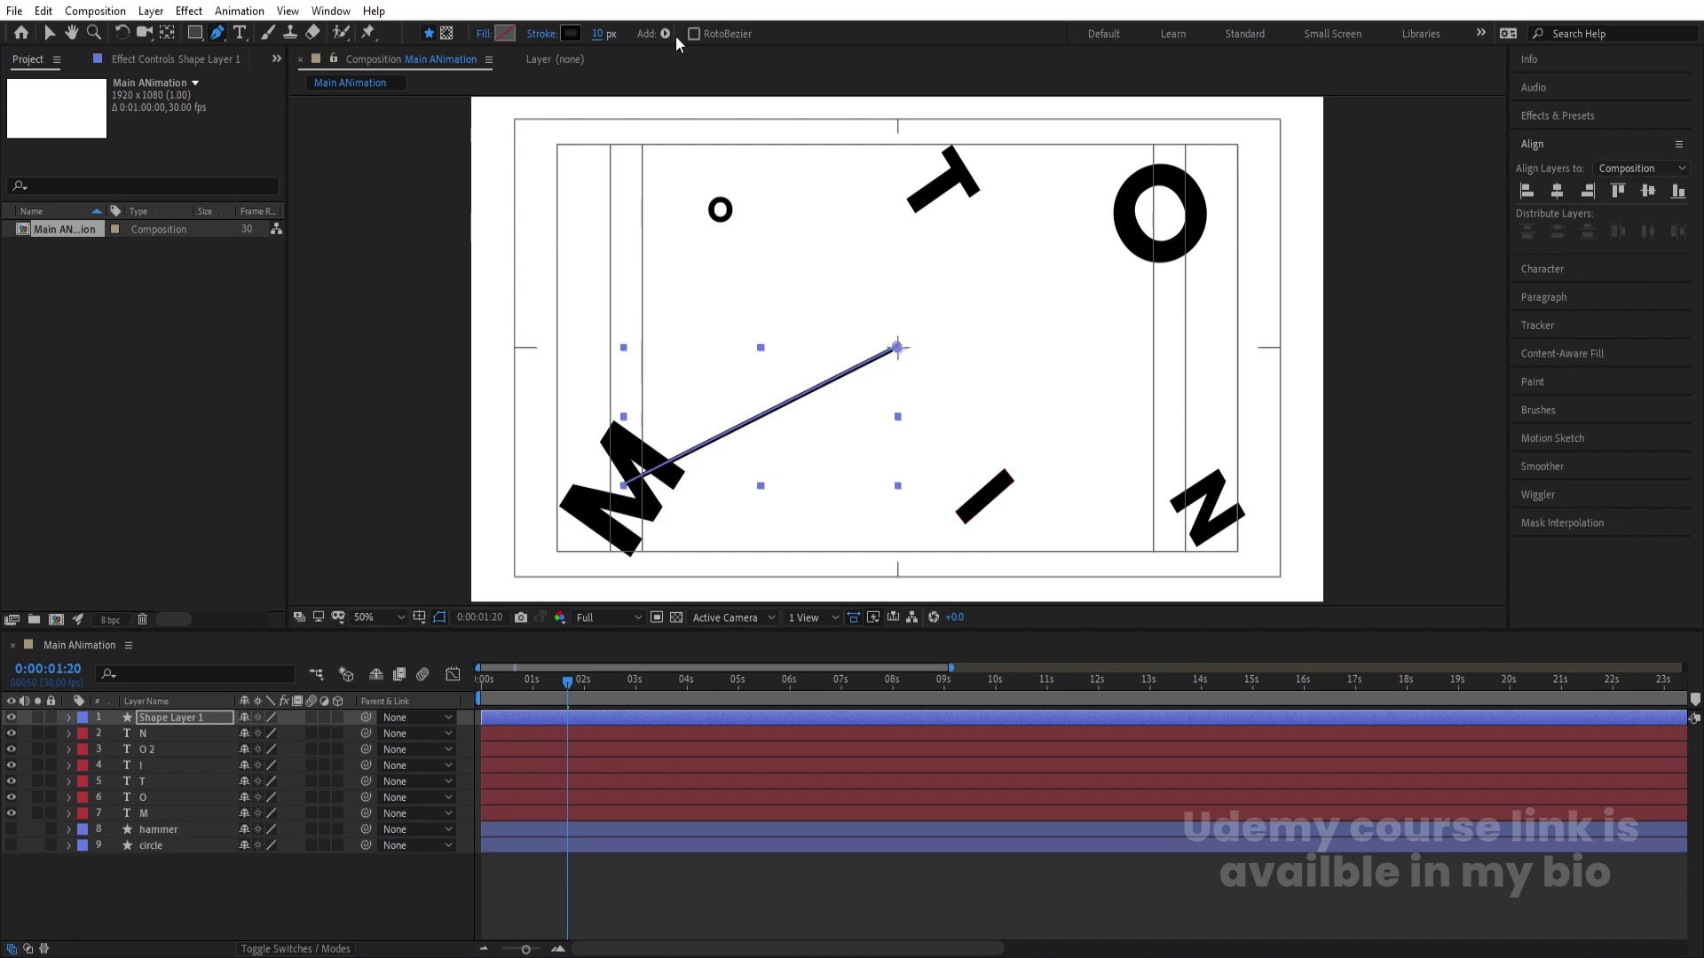
left_click_drag(600, 34, 595, 34)
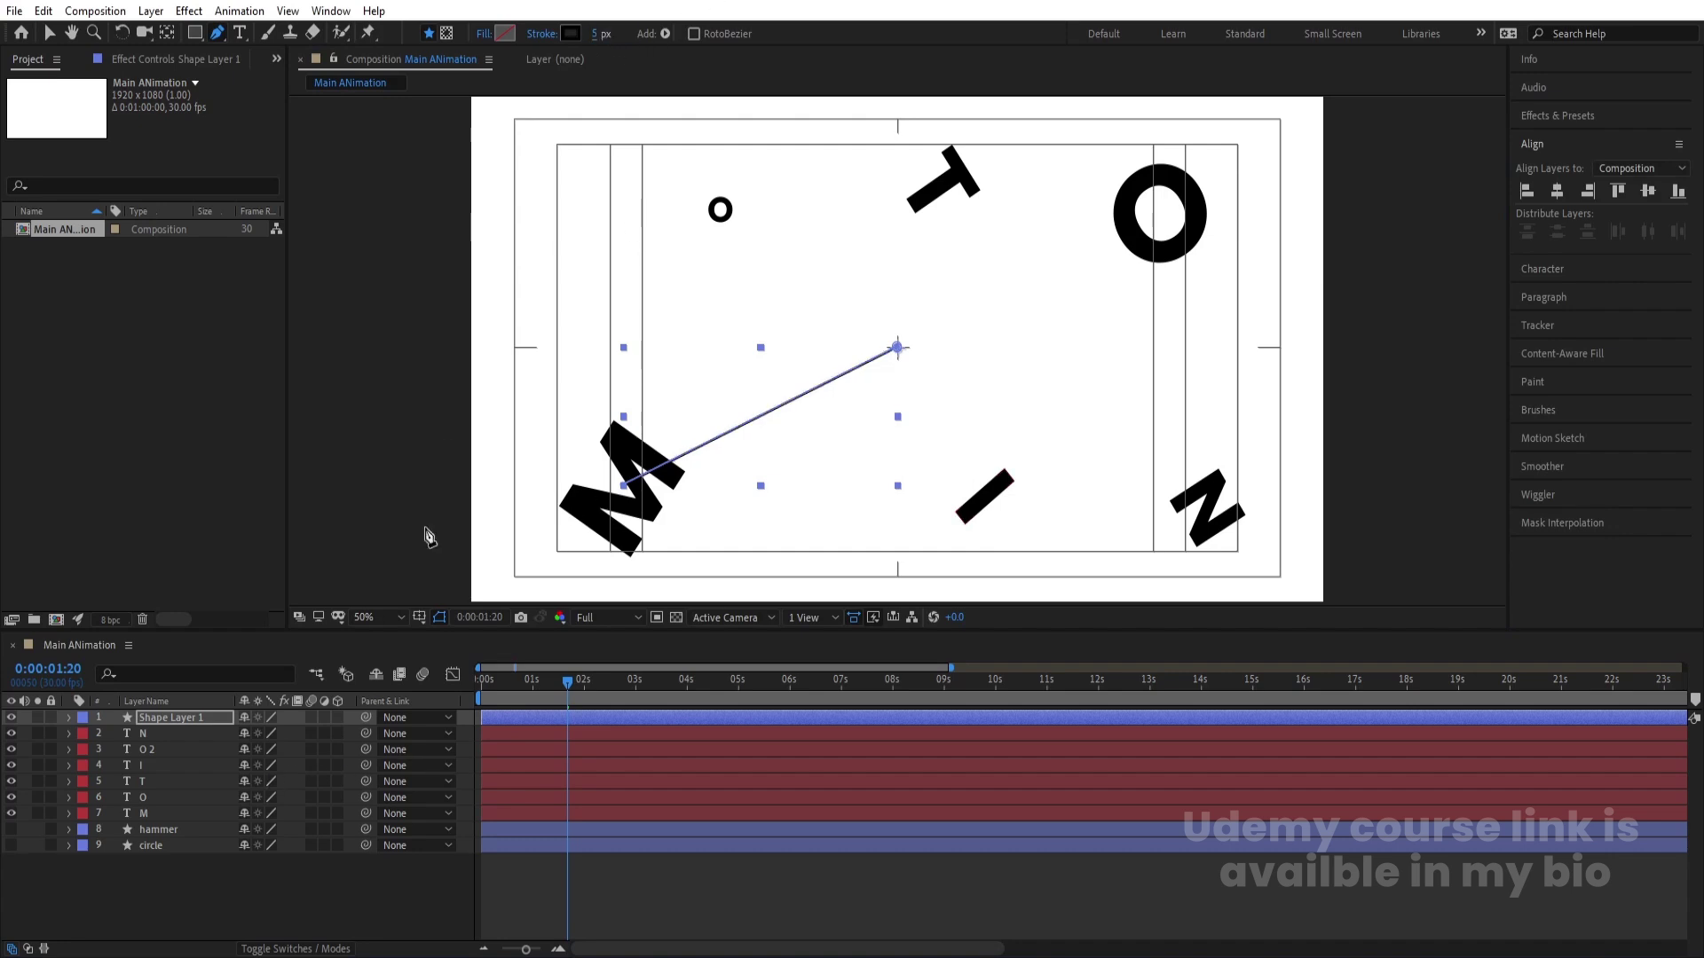
left_click(233, 856)
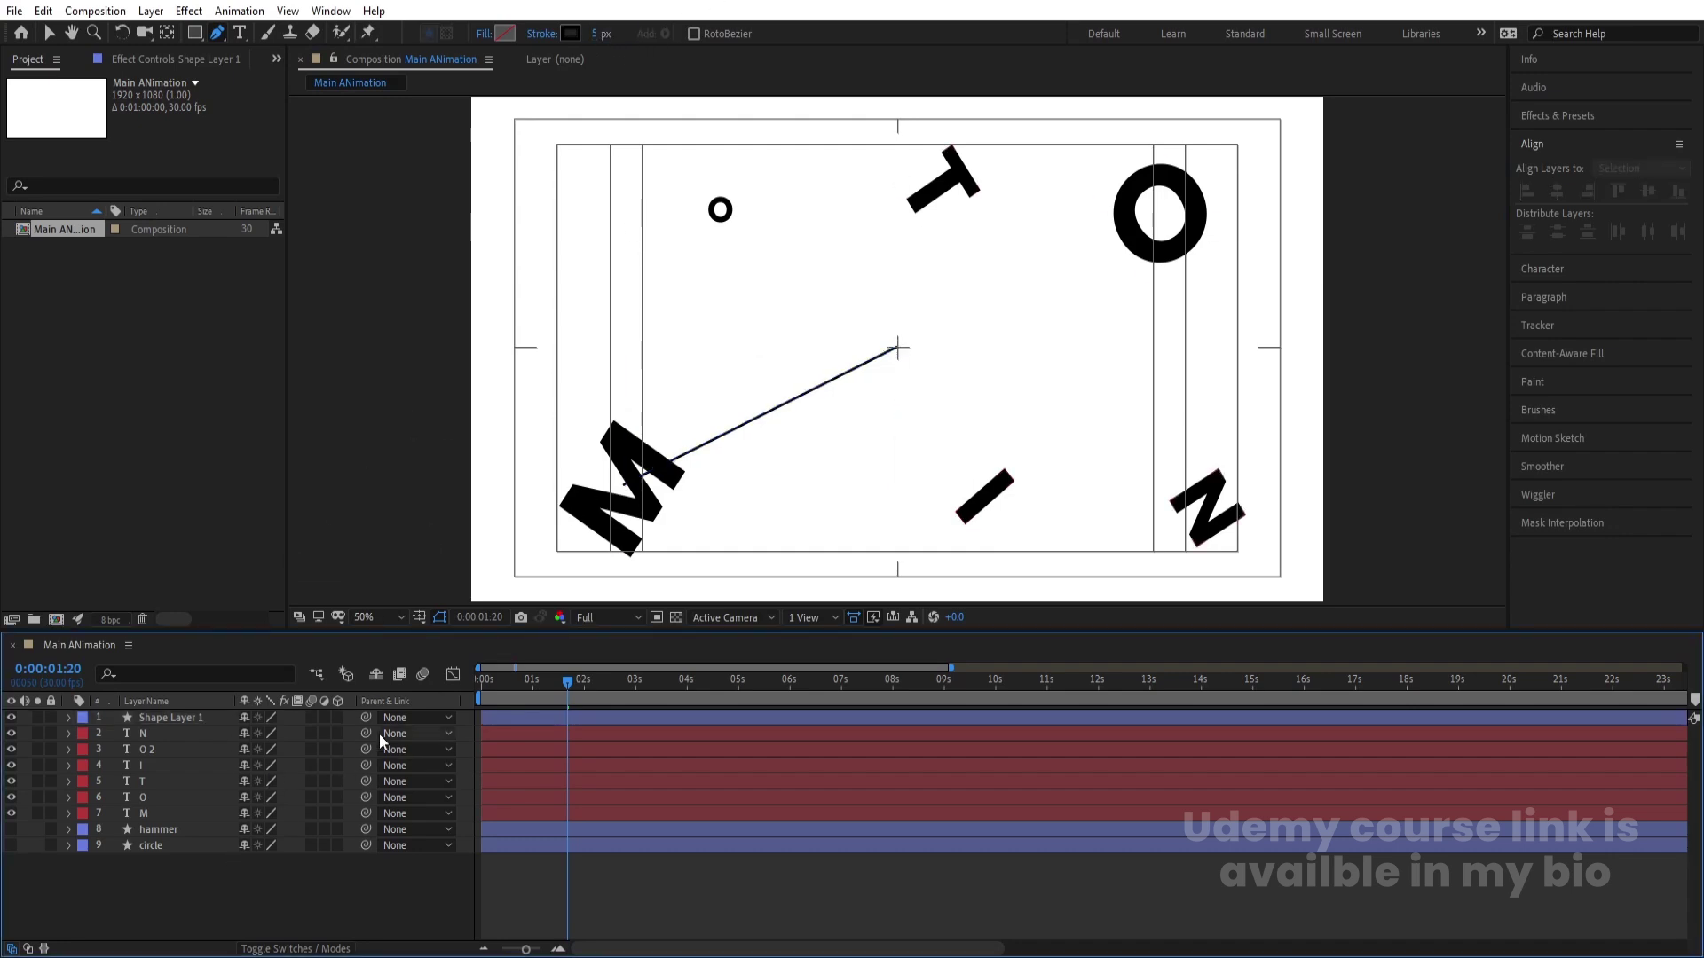
Step: Duplicate the line layer twice, moving the outer endpoints of the copies to the small O and the T
left_click(216, 721)
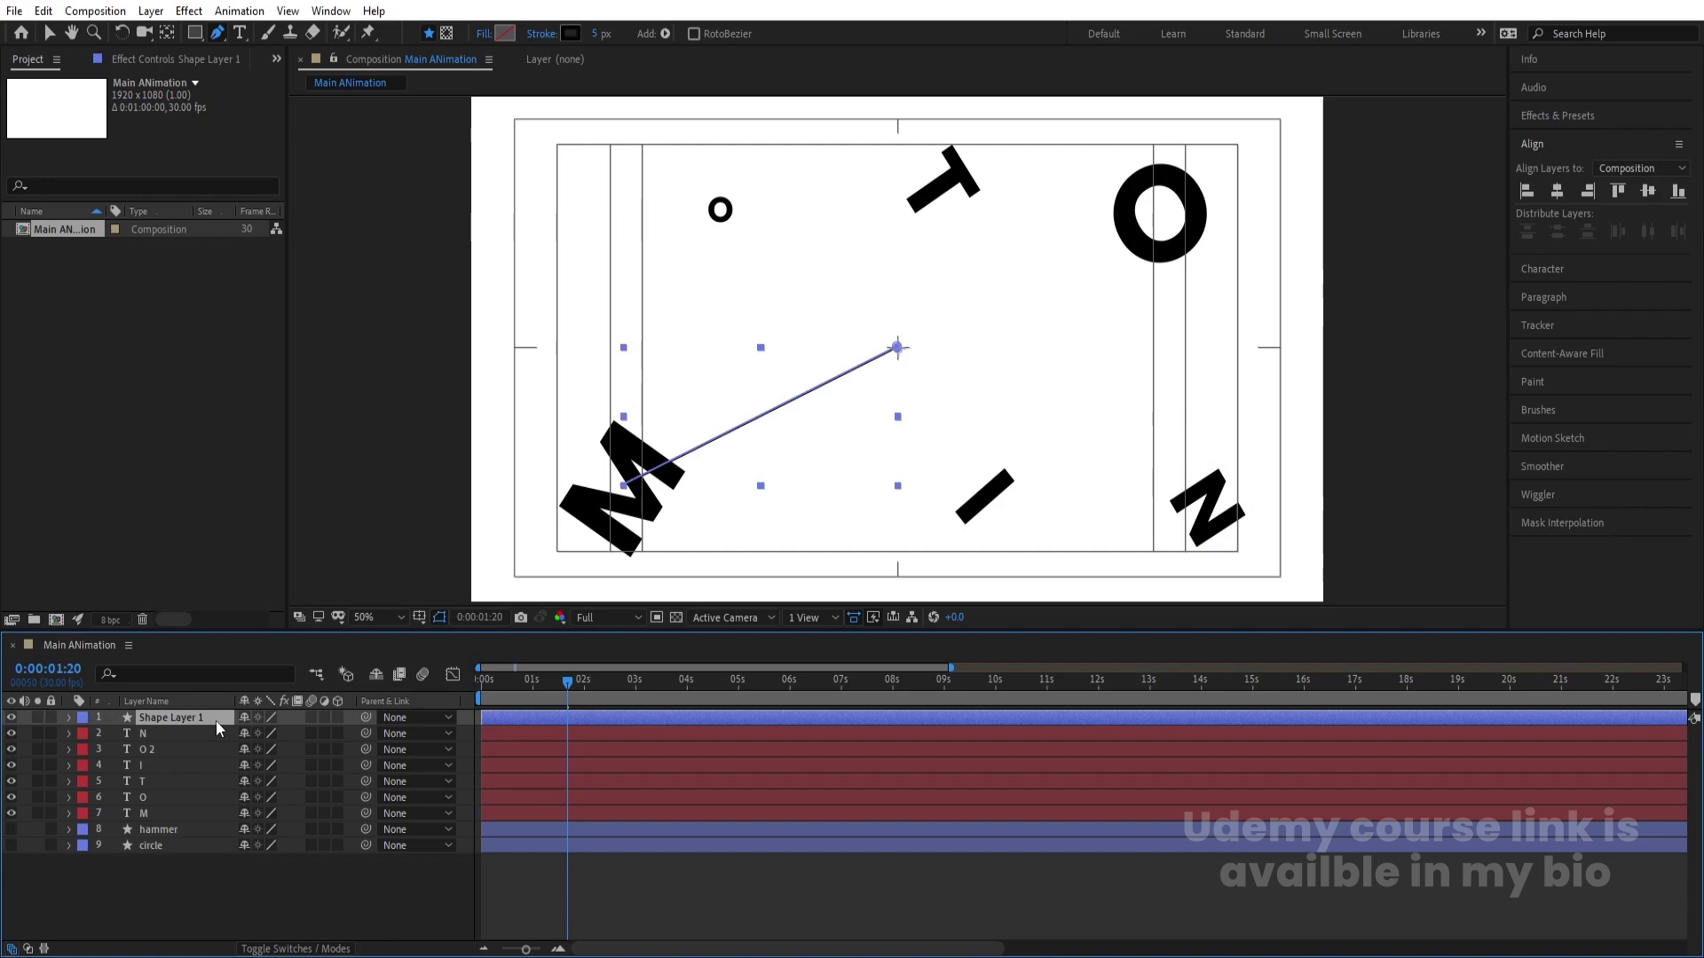
key("ctrl+d")
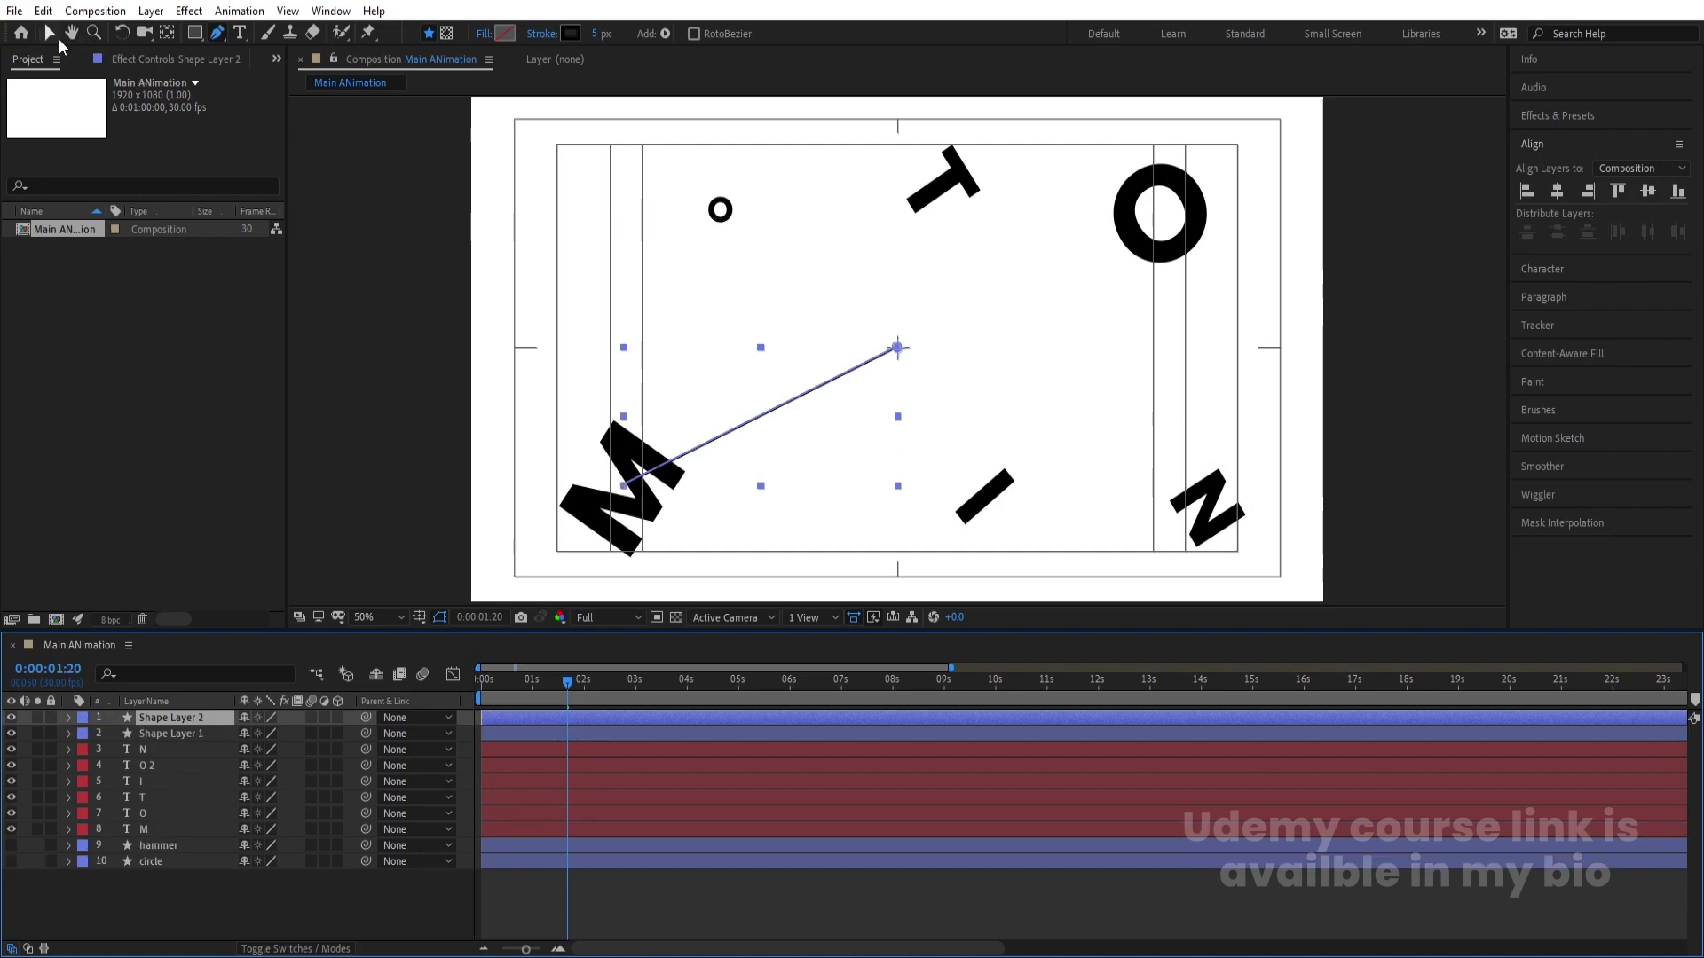
left_click_drag(624, 486, 725, 212)
left_click(201, 722)
key("ctrl+d")
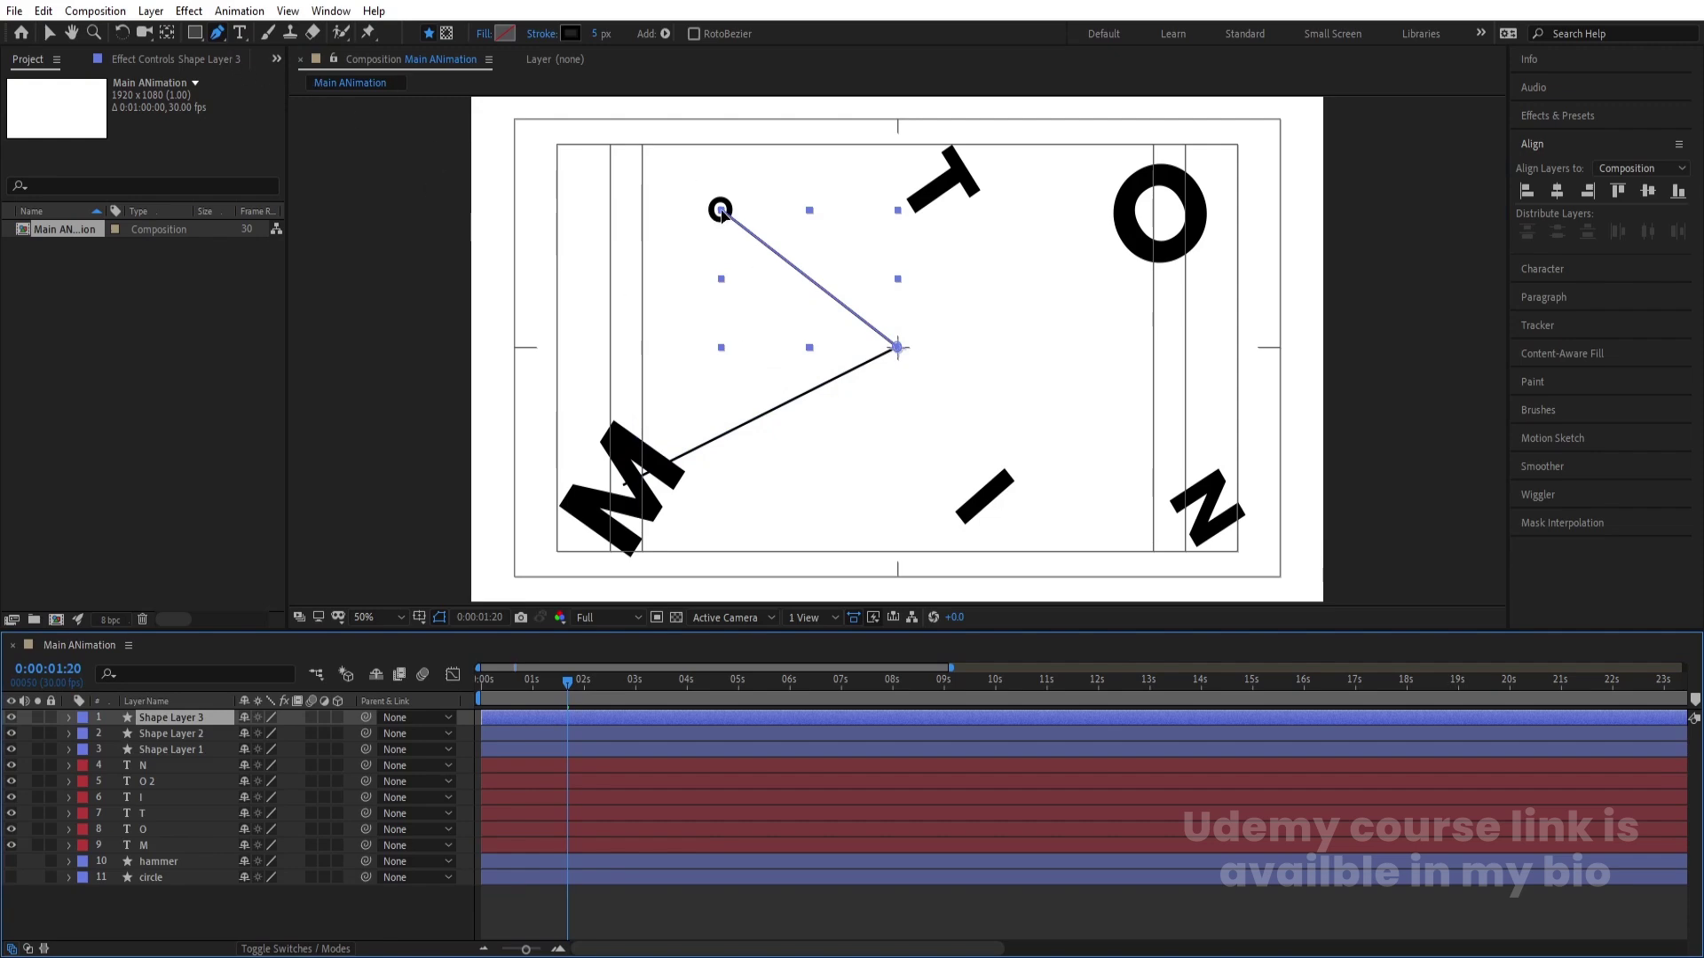
left_click_drag(721, 213, 944, 188)
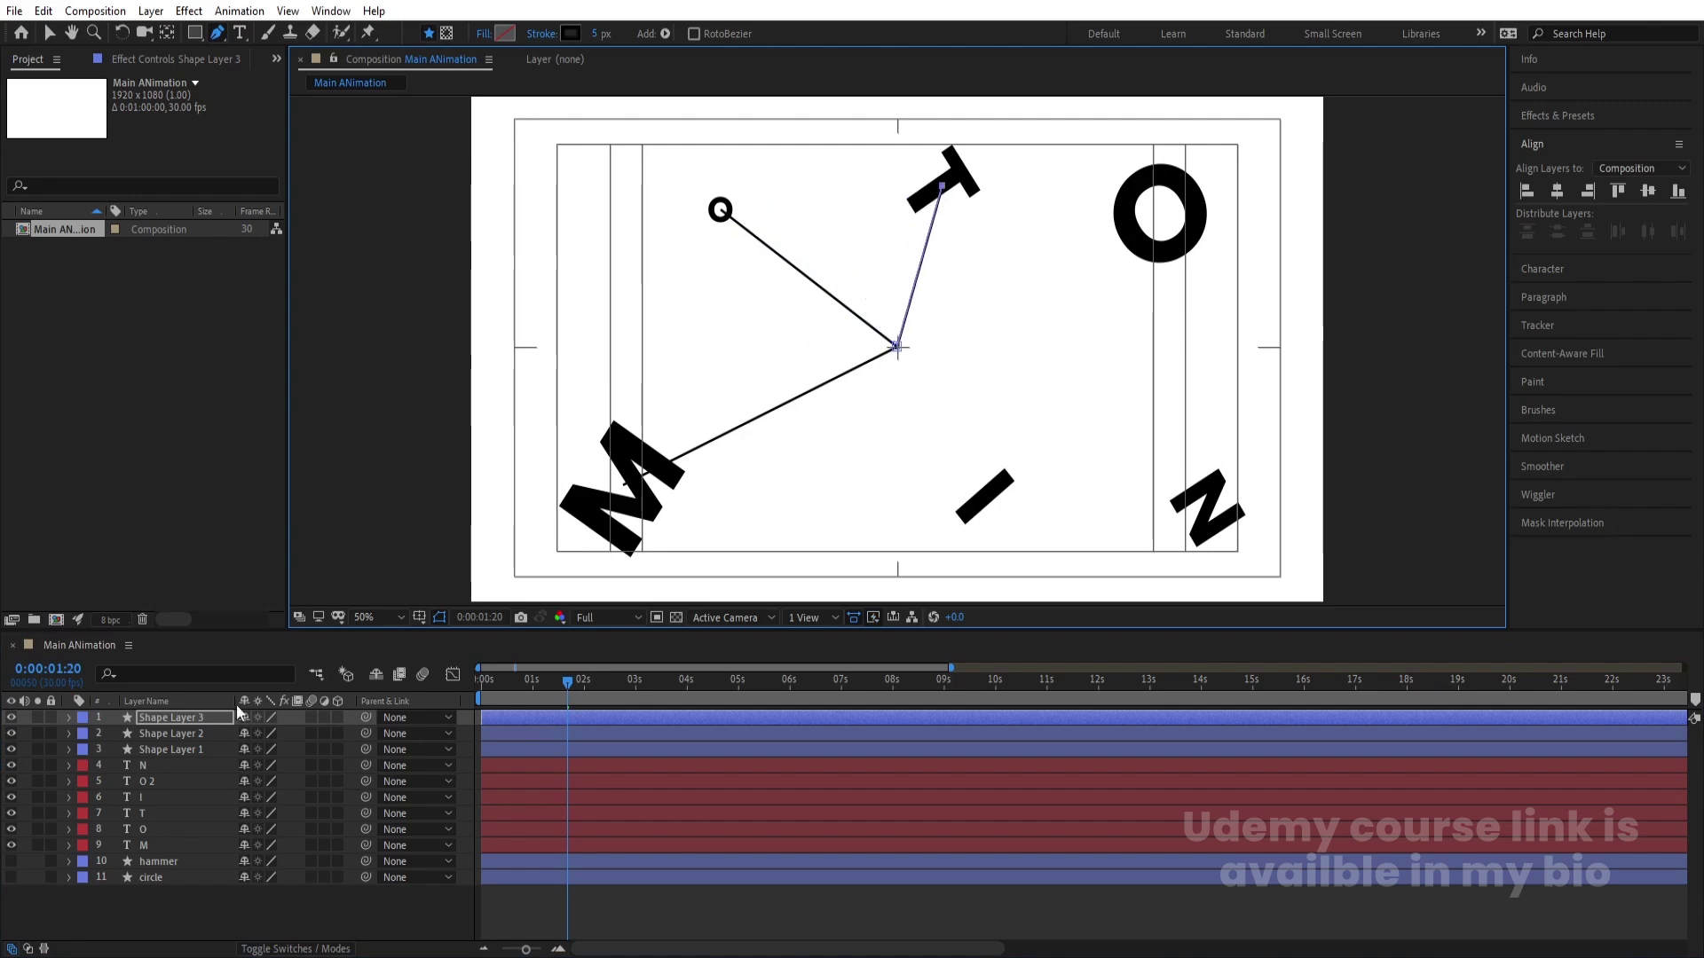
Step: Duplicate the line layer three more times, moving the outer endpoints to the large O, the N and the I
left_click(199, 717)
key("ctrl+d")
left_click_drag(943, 186, 1160, 217)
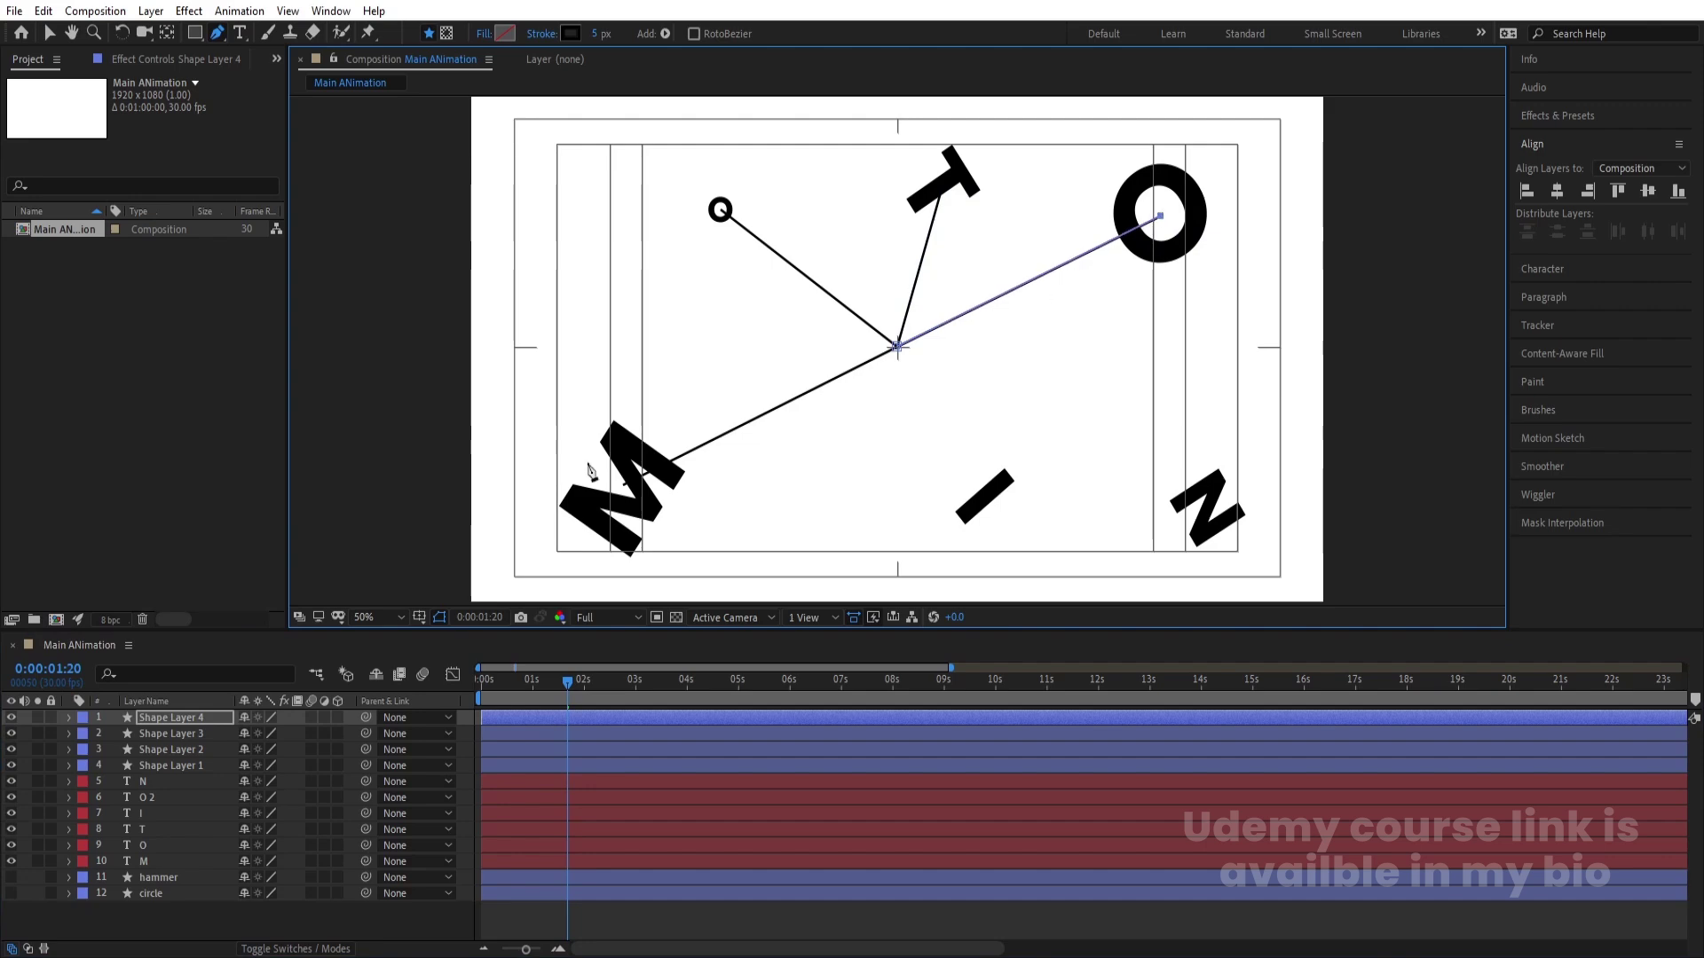
left_click(192, 715)
key("ctrl+d")
left_click_drag(1165, 220, 1212, 508)
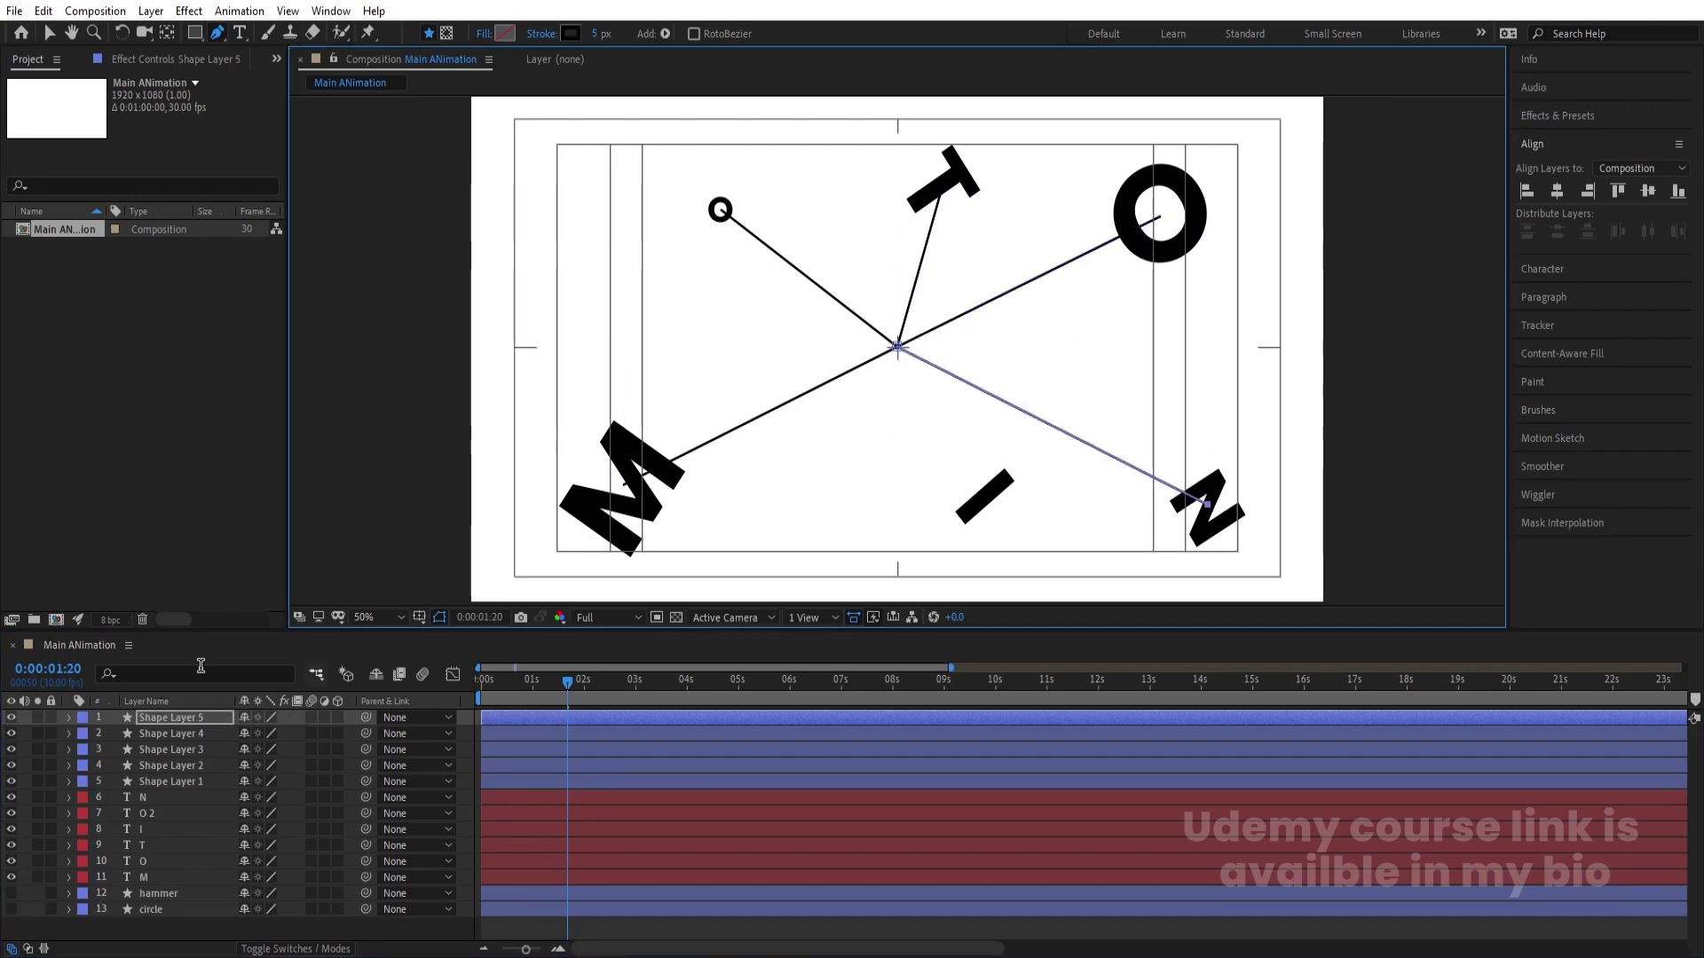
left_click(195, 717)
key("ctrl+d")
left_click_drag(1208, 507, 981, 501)
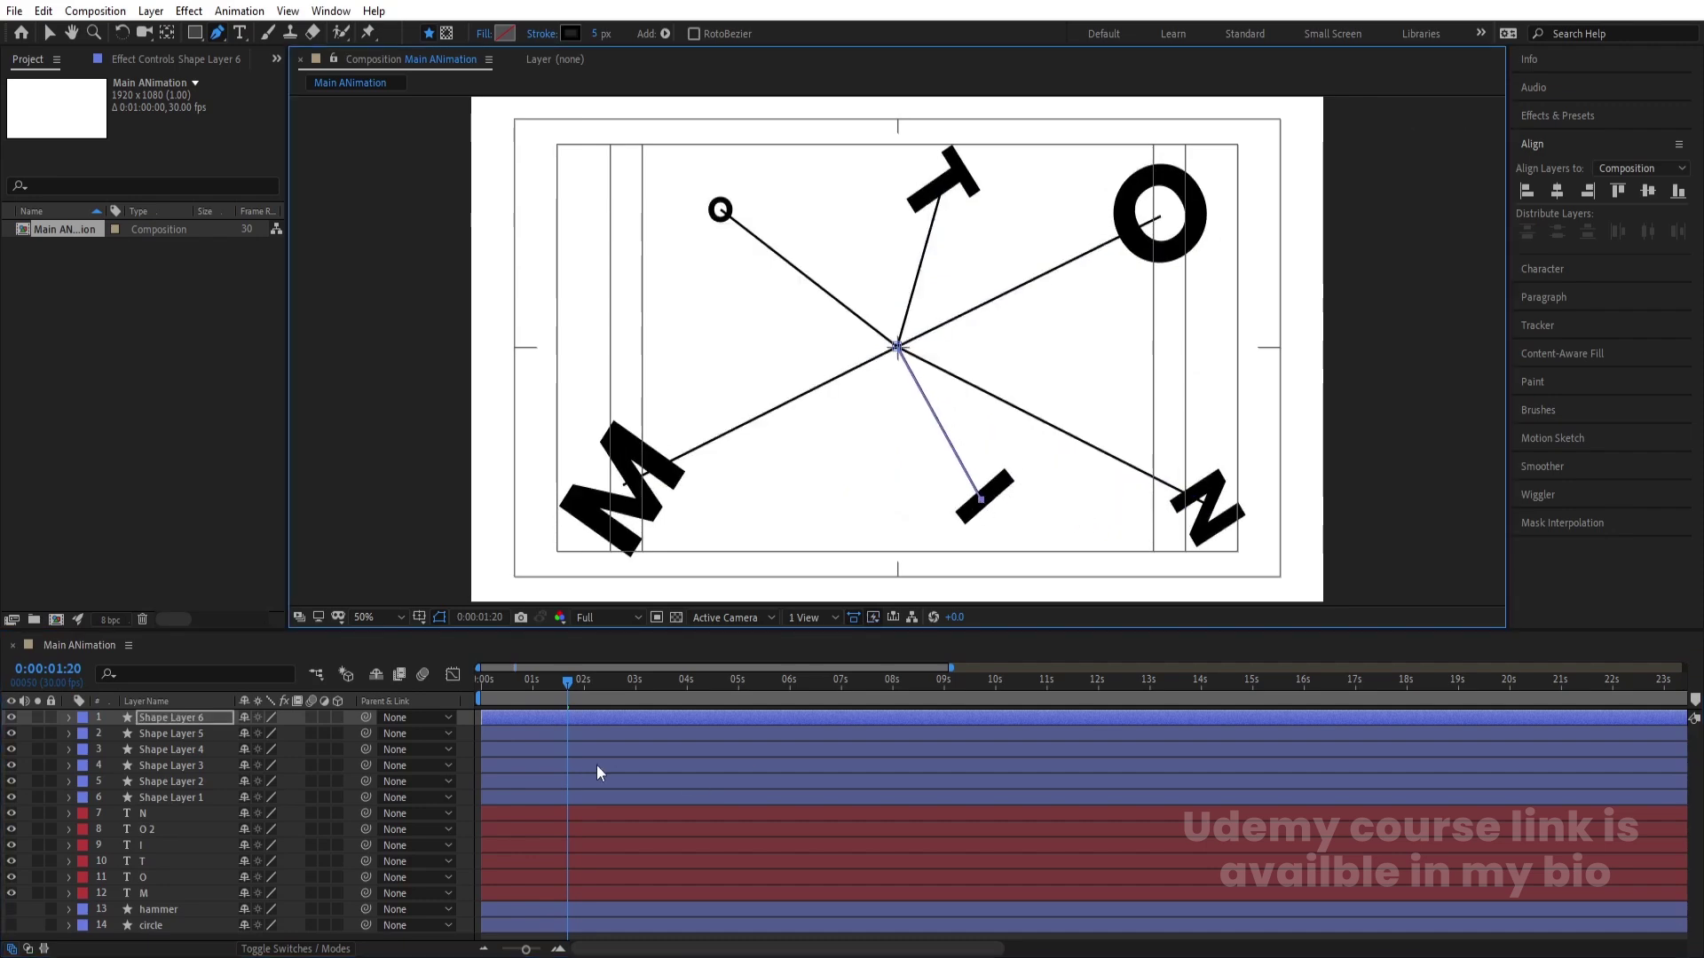
Step: Return to the first frame and add Trim Paths to Shape Layer 1, the line toward the M
left_click(145, 682)
key("Home")
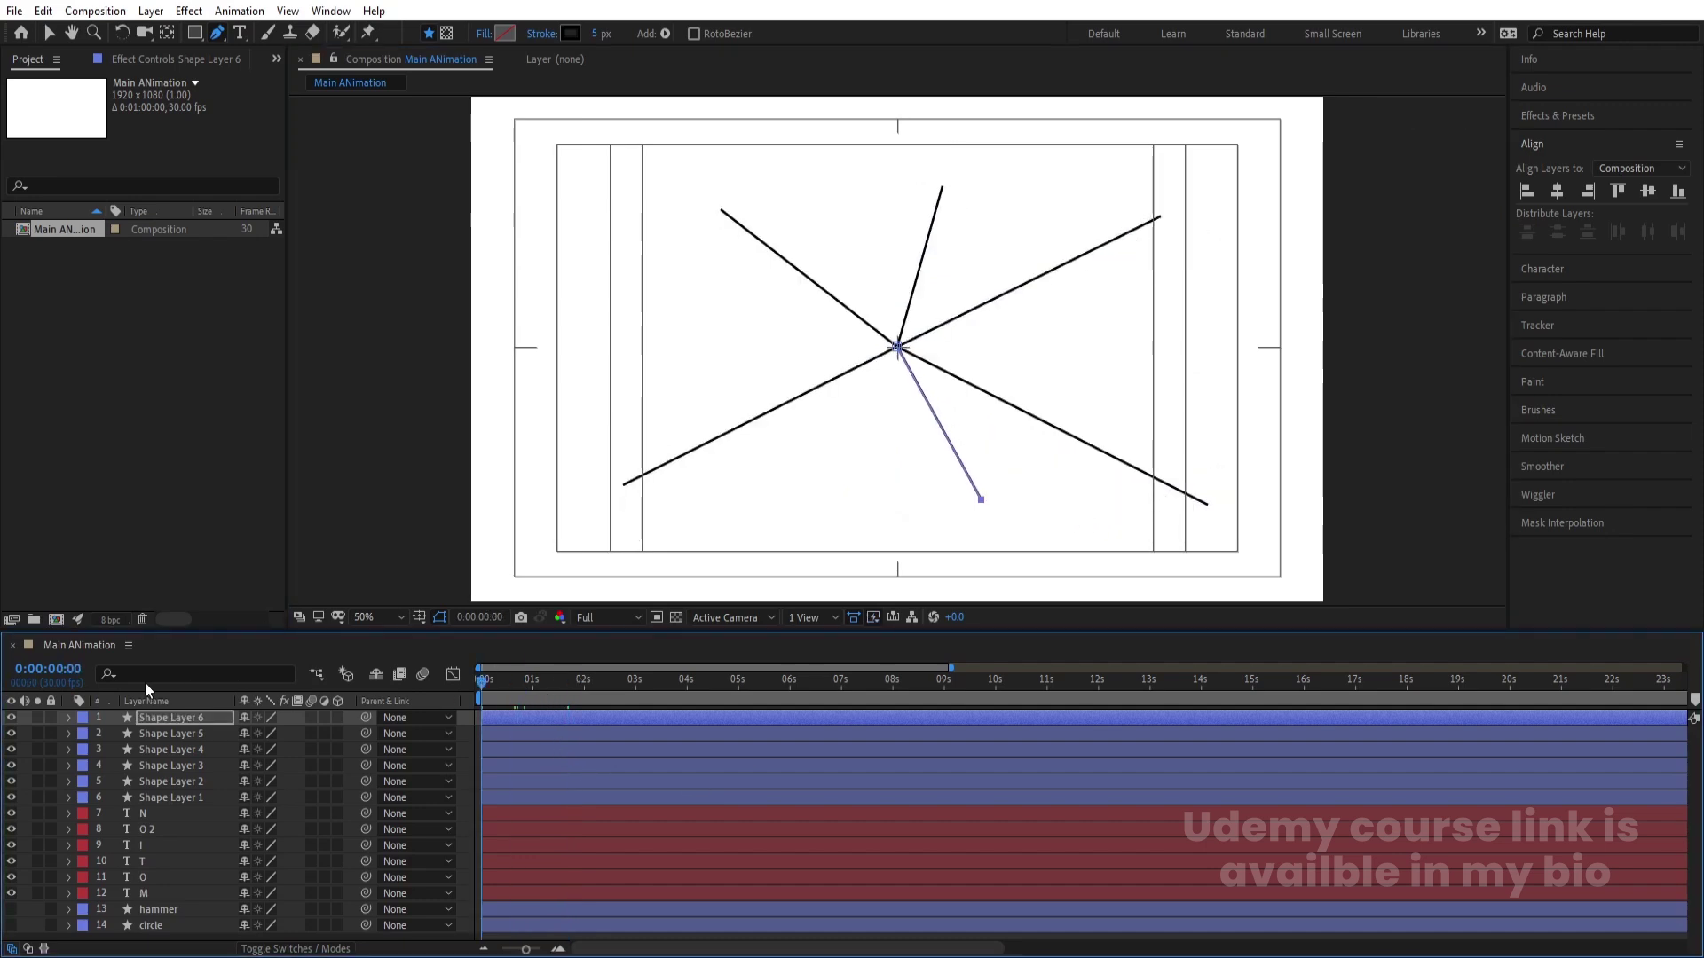
left_click(140, 796)
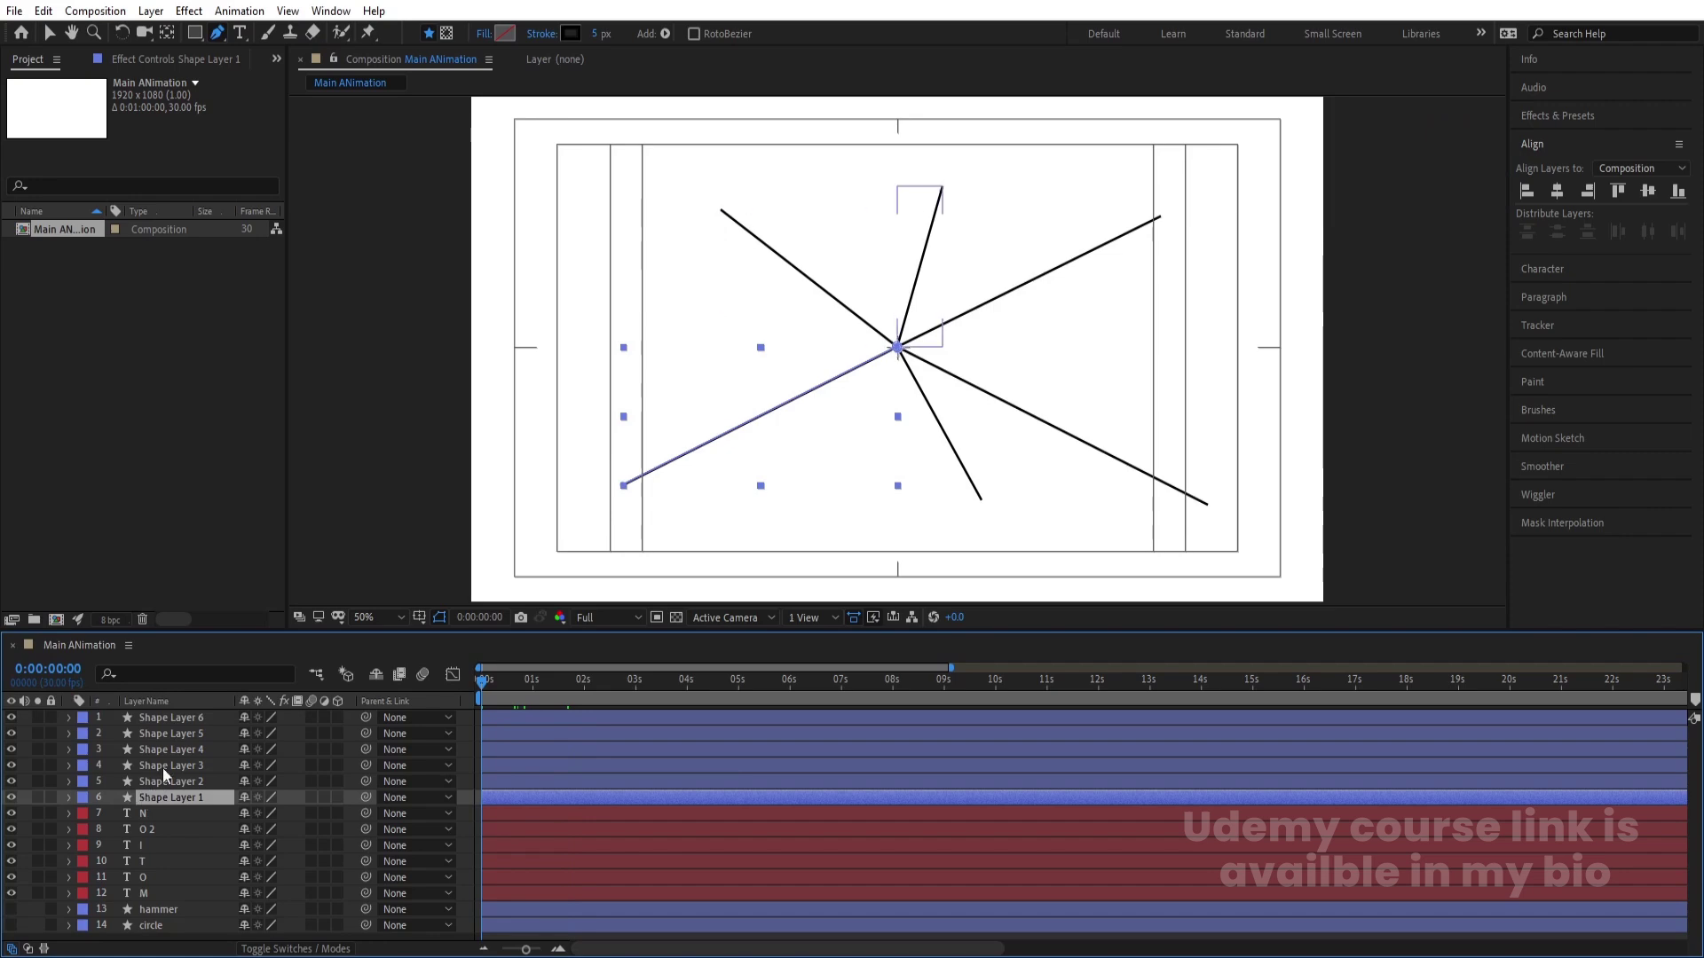
left_click(69, 796)
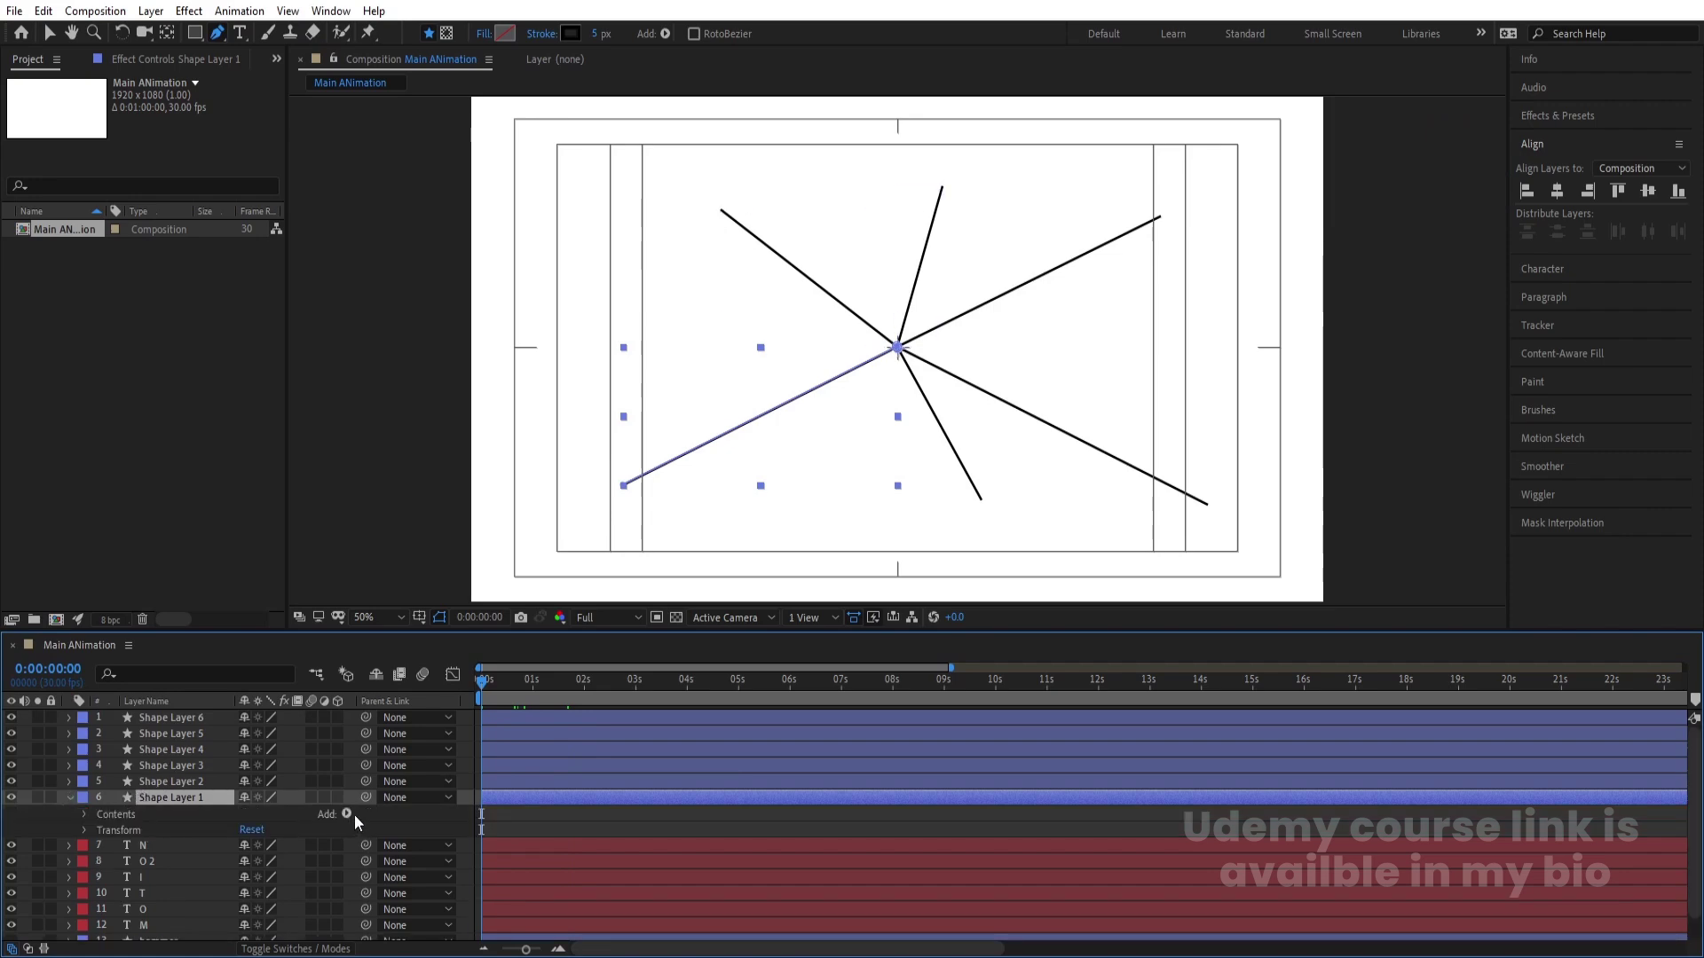
left_click(347, 813)
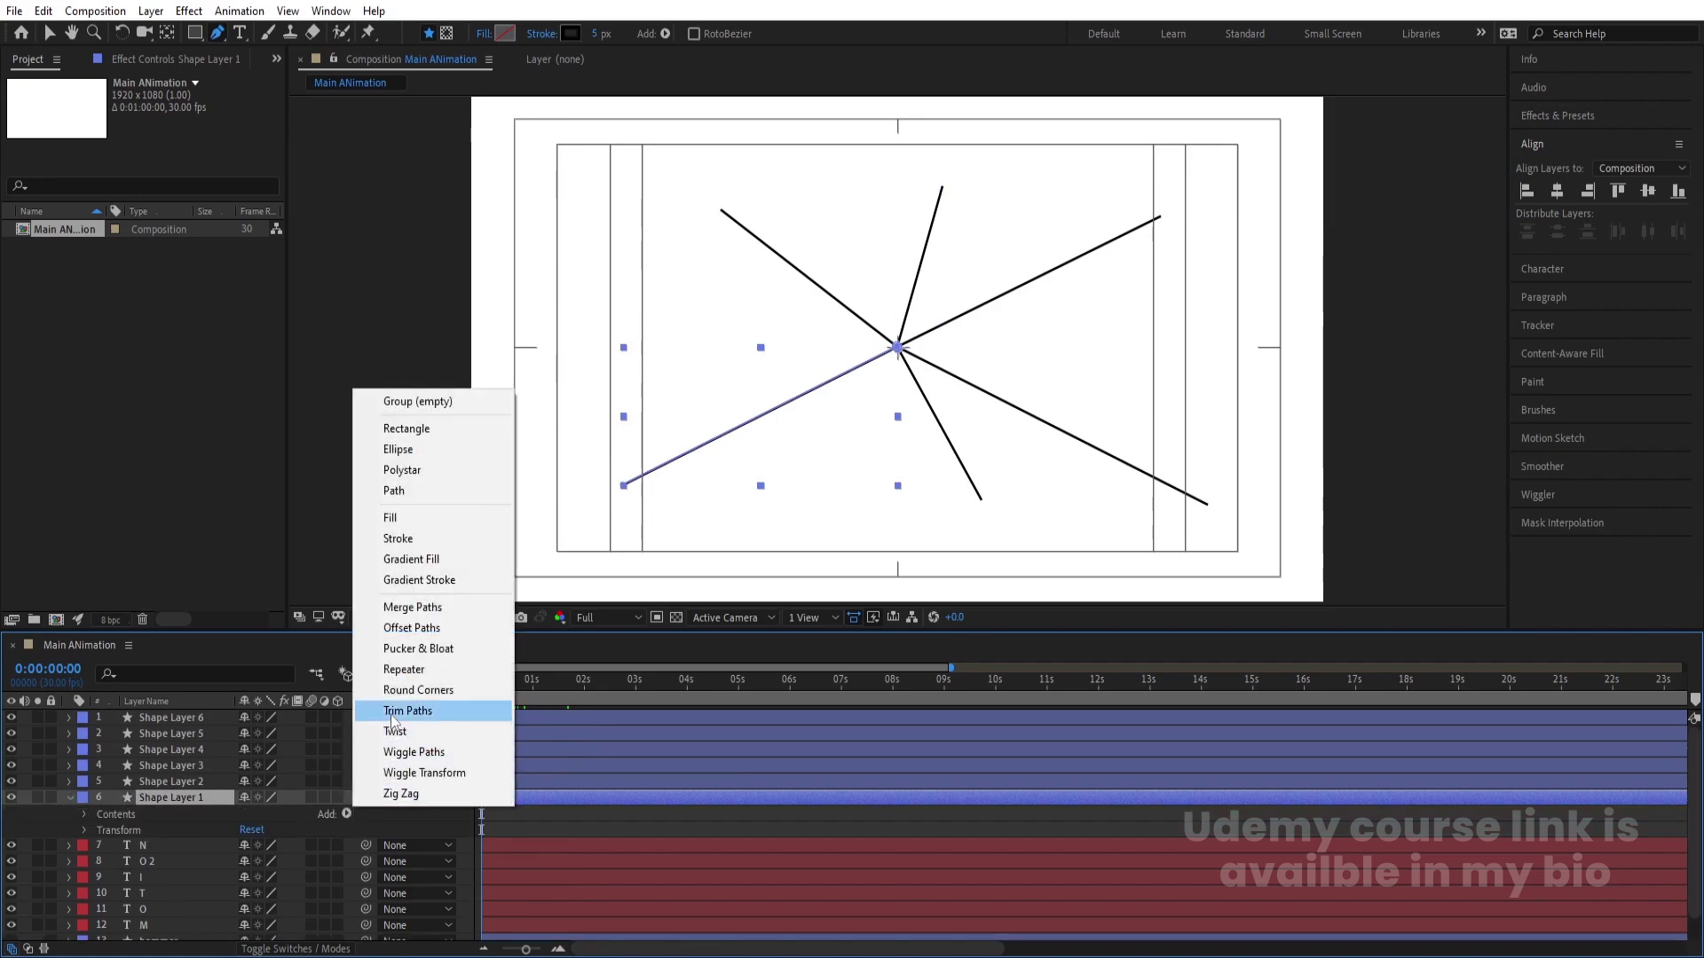
left_click(390, 711)
left_click(100, 846)
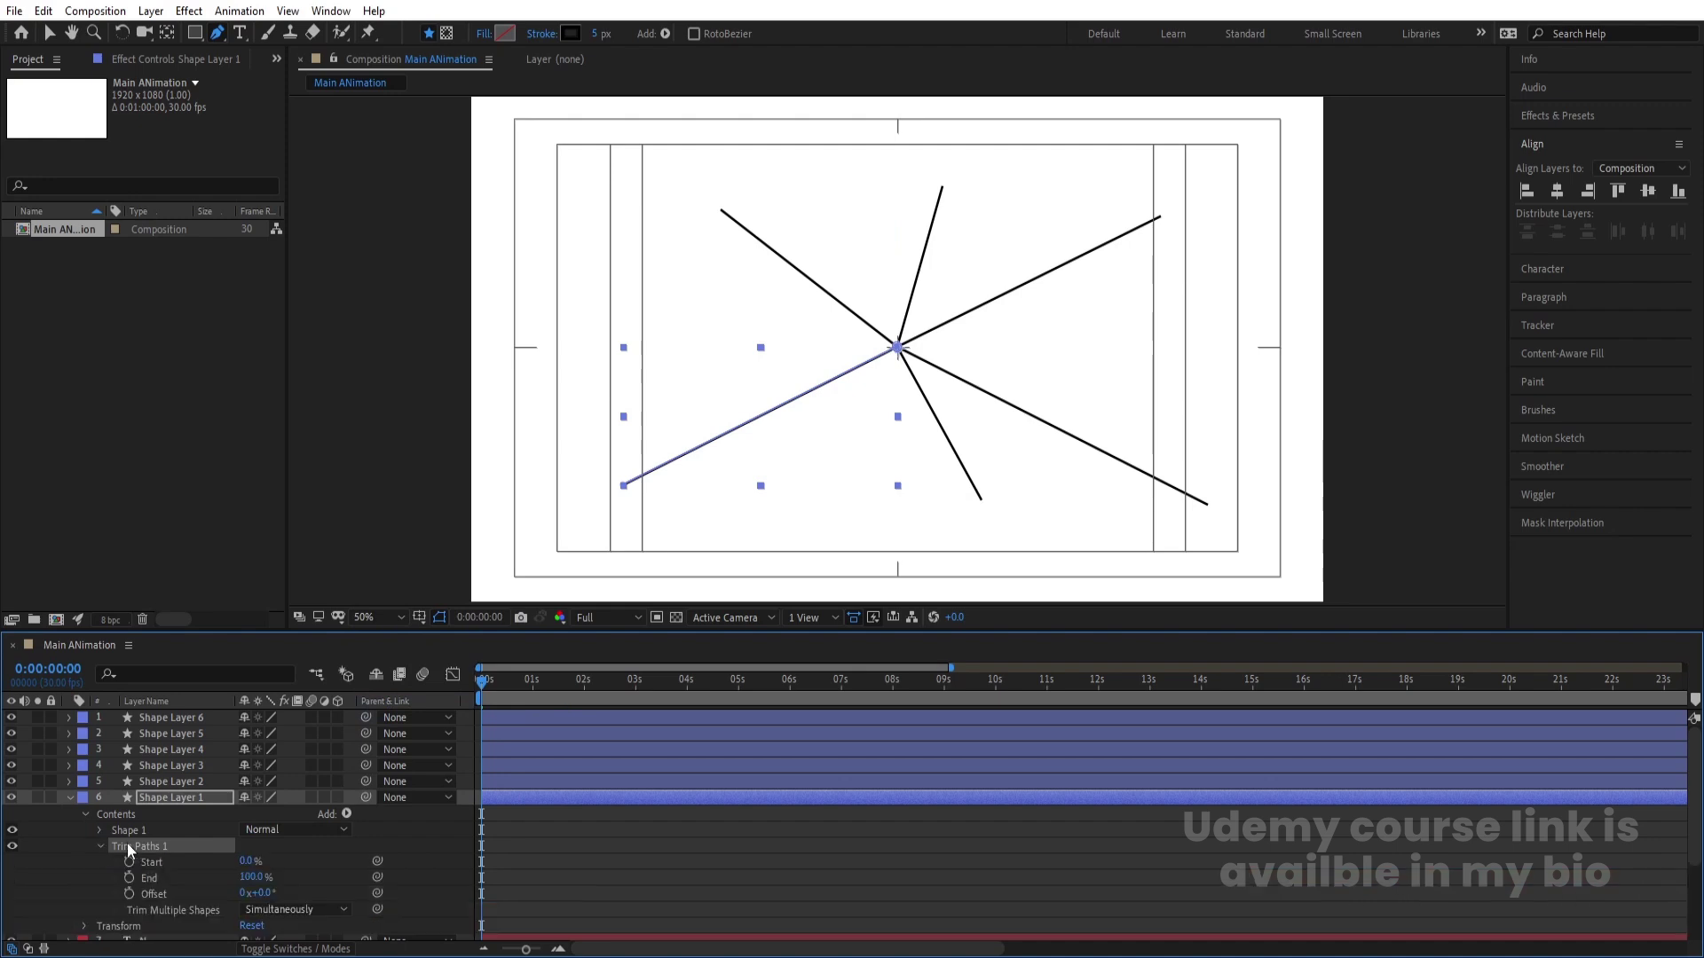
Step: Keyframe the Trim Paths End of Shape Layer 1 from 0% at 0:00 to 100% at 1:20
left_click_drag(251, 877, 104, 887)
left_click(128, 878)
scroll(616, 829, "down", 3)
left_click(570, 770)
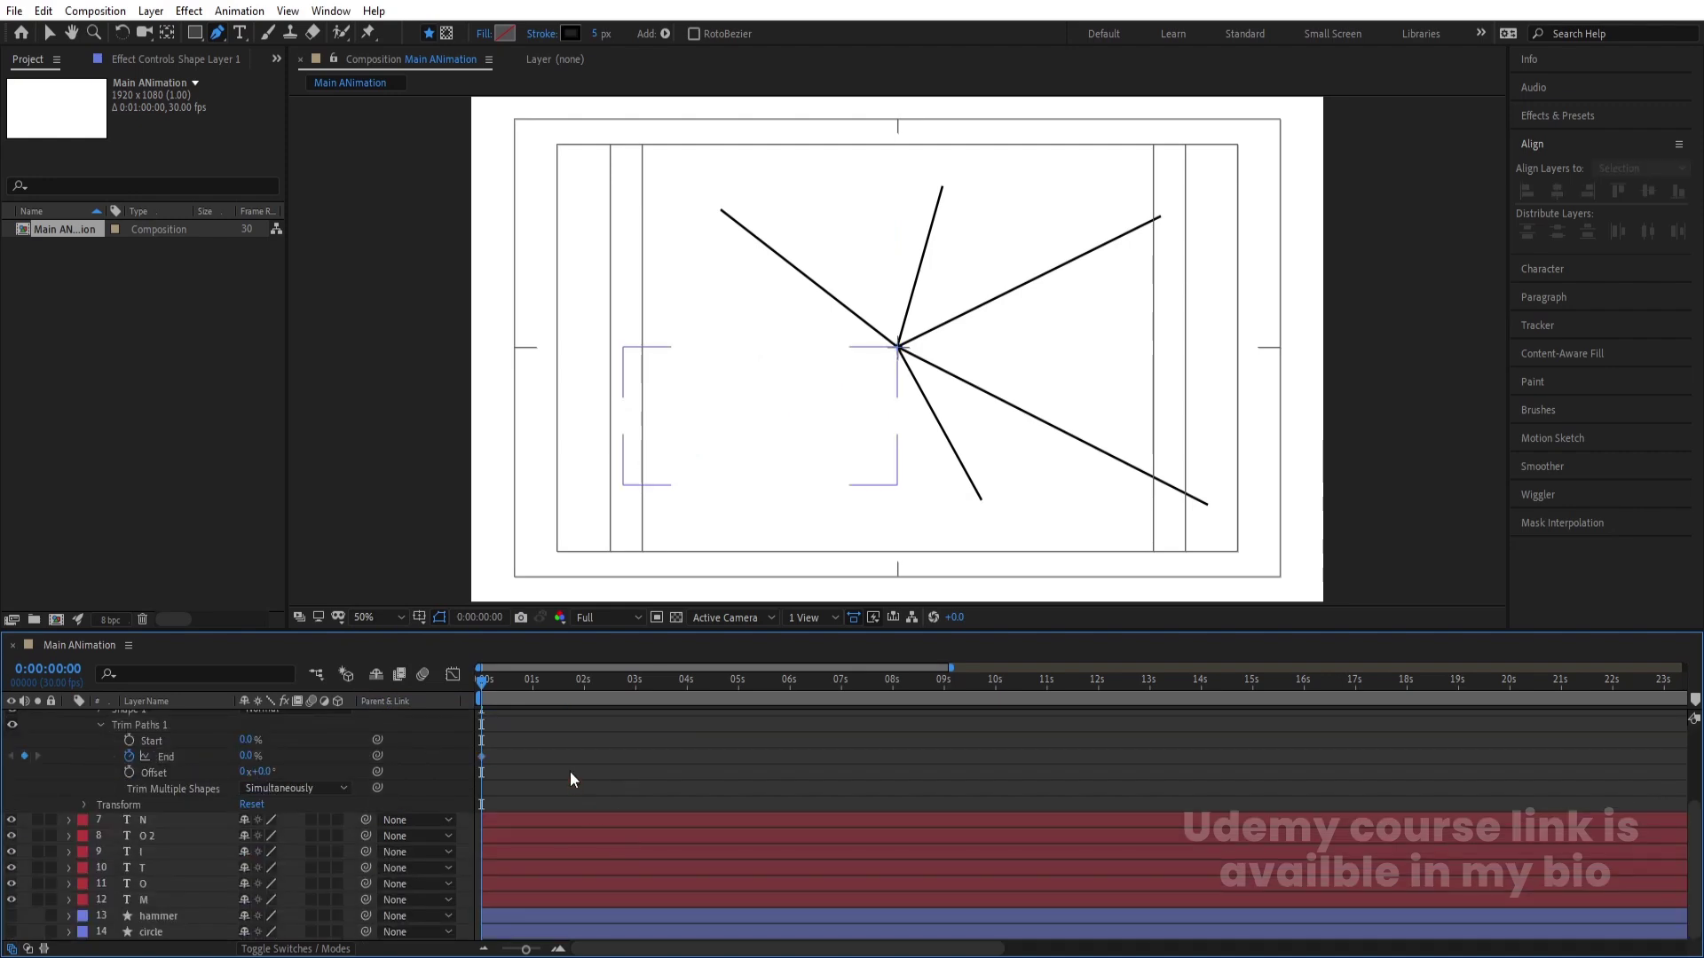
key("u")
key("space")
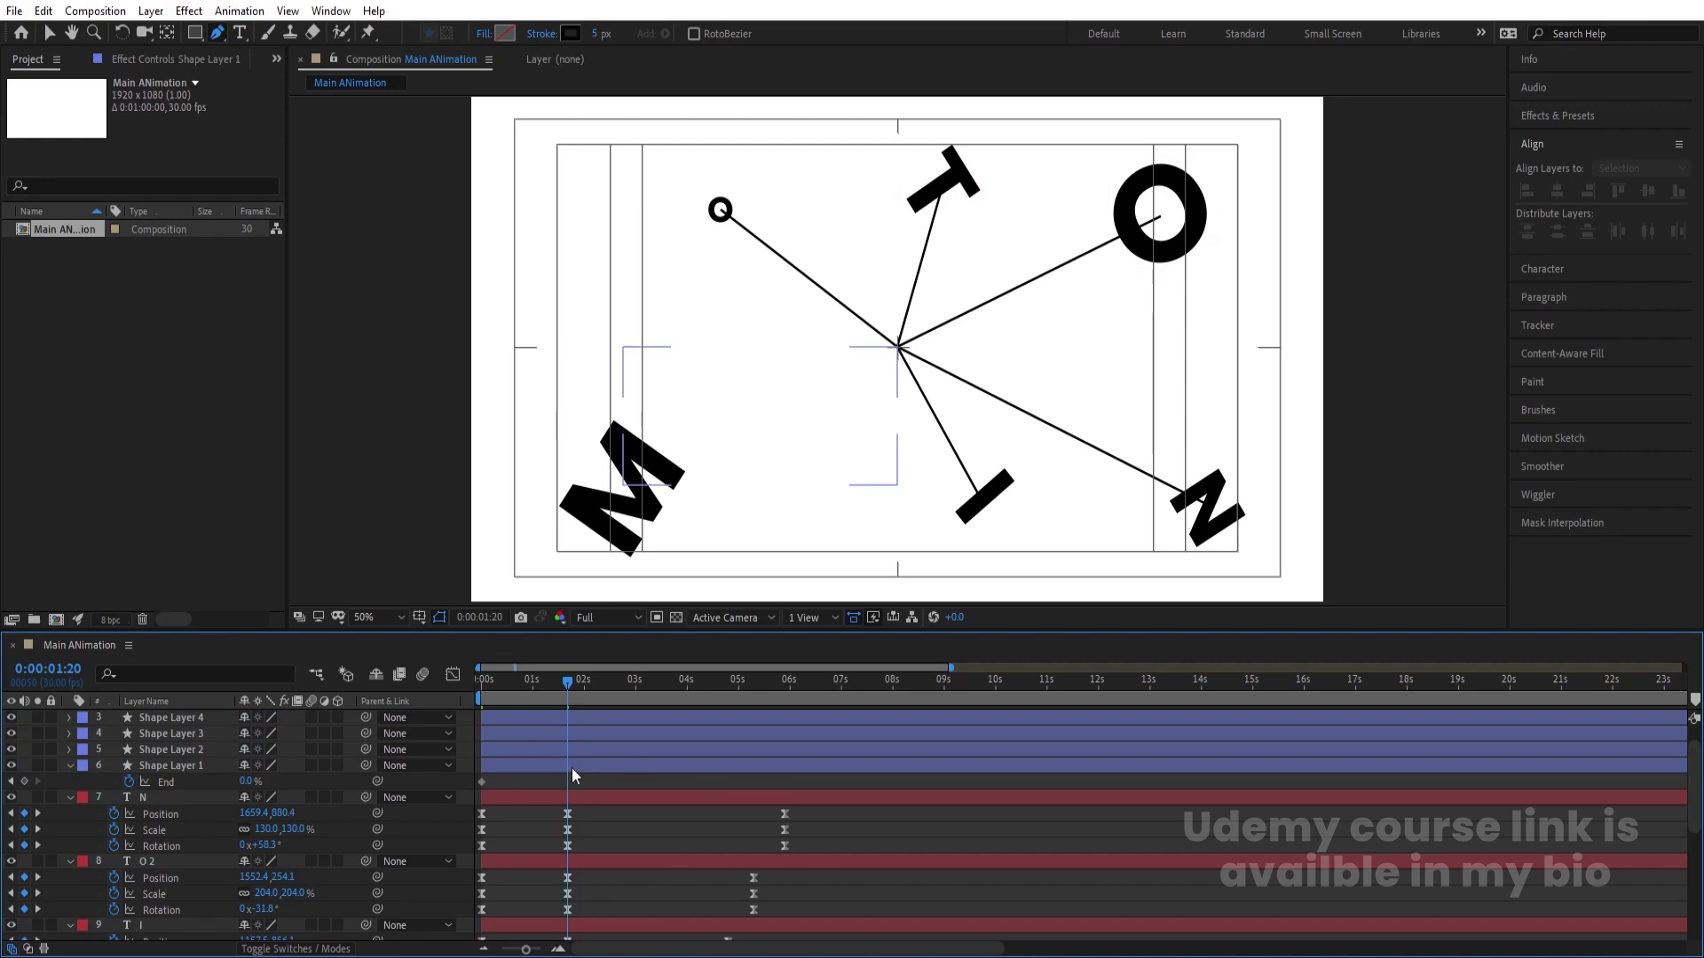
left_click(571, 769)
left_click_drag(253, 781, 342, 781)
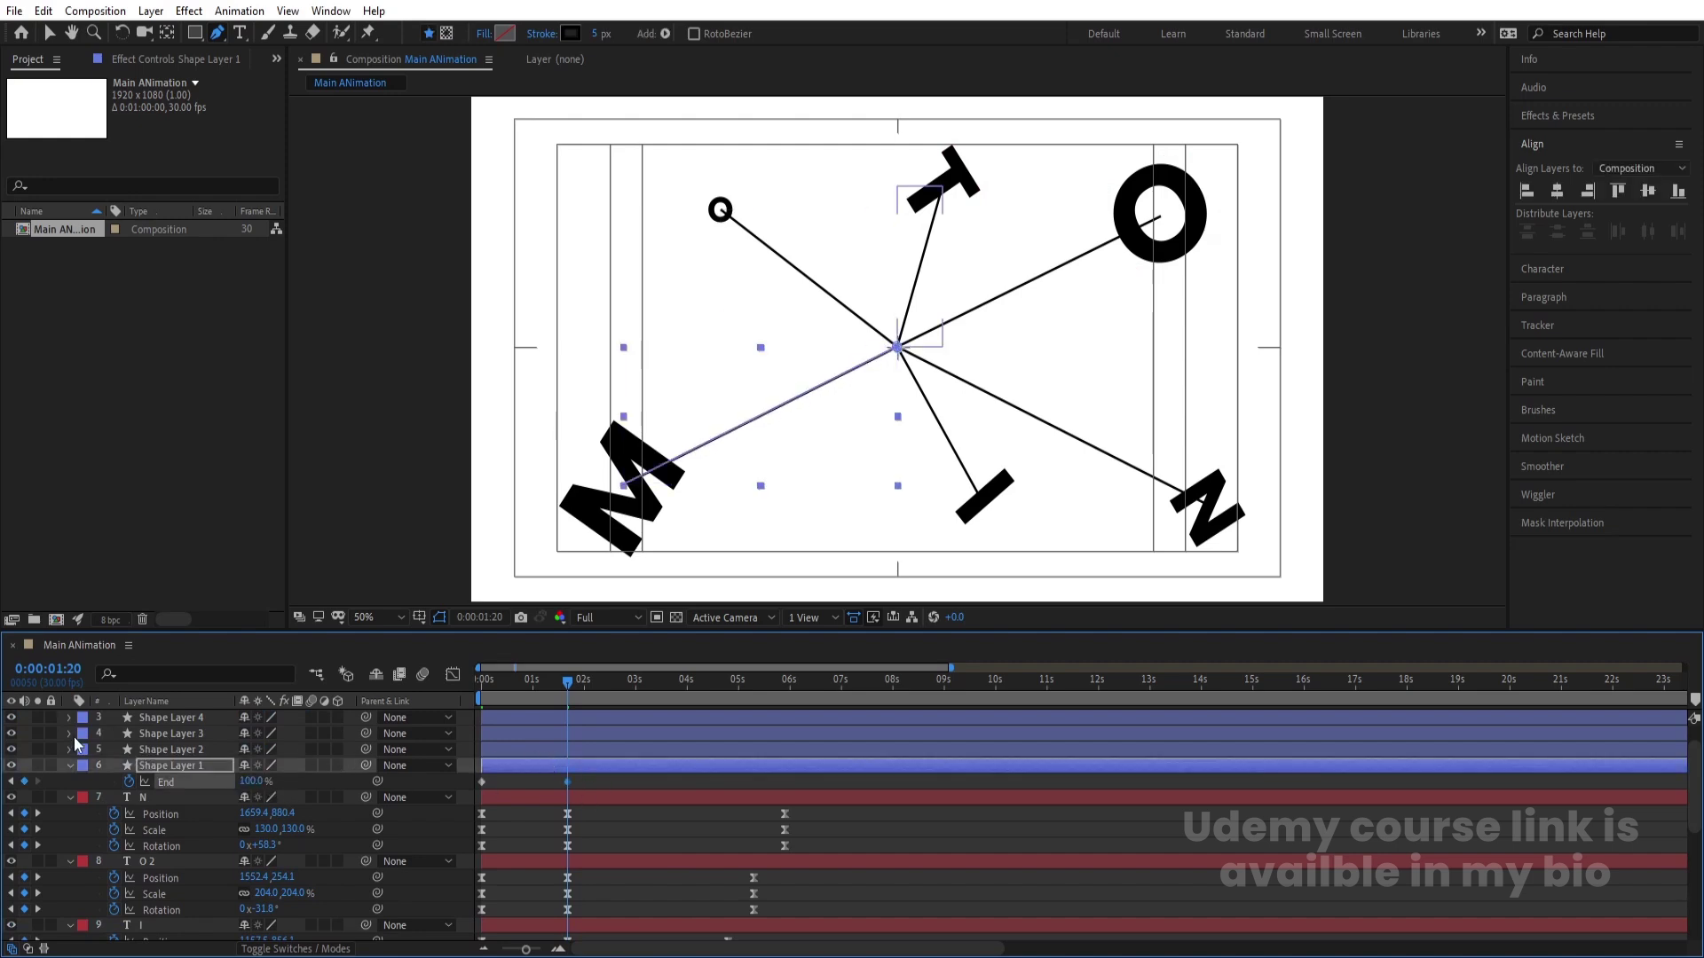
Step: Keyframe the Trim Paths Start of Shape Layer 1 with 100% at 1:20 and 0% at 0:00
double_click(69, 765)
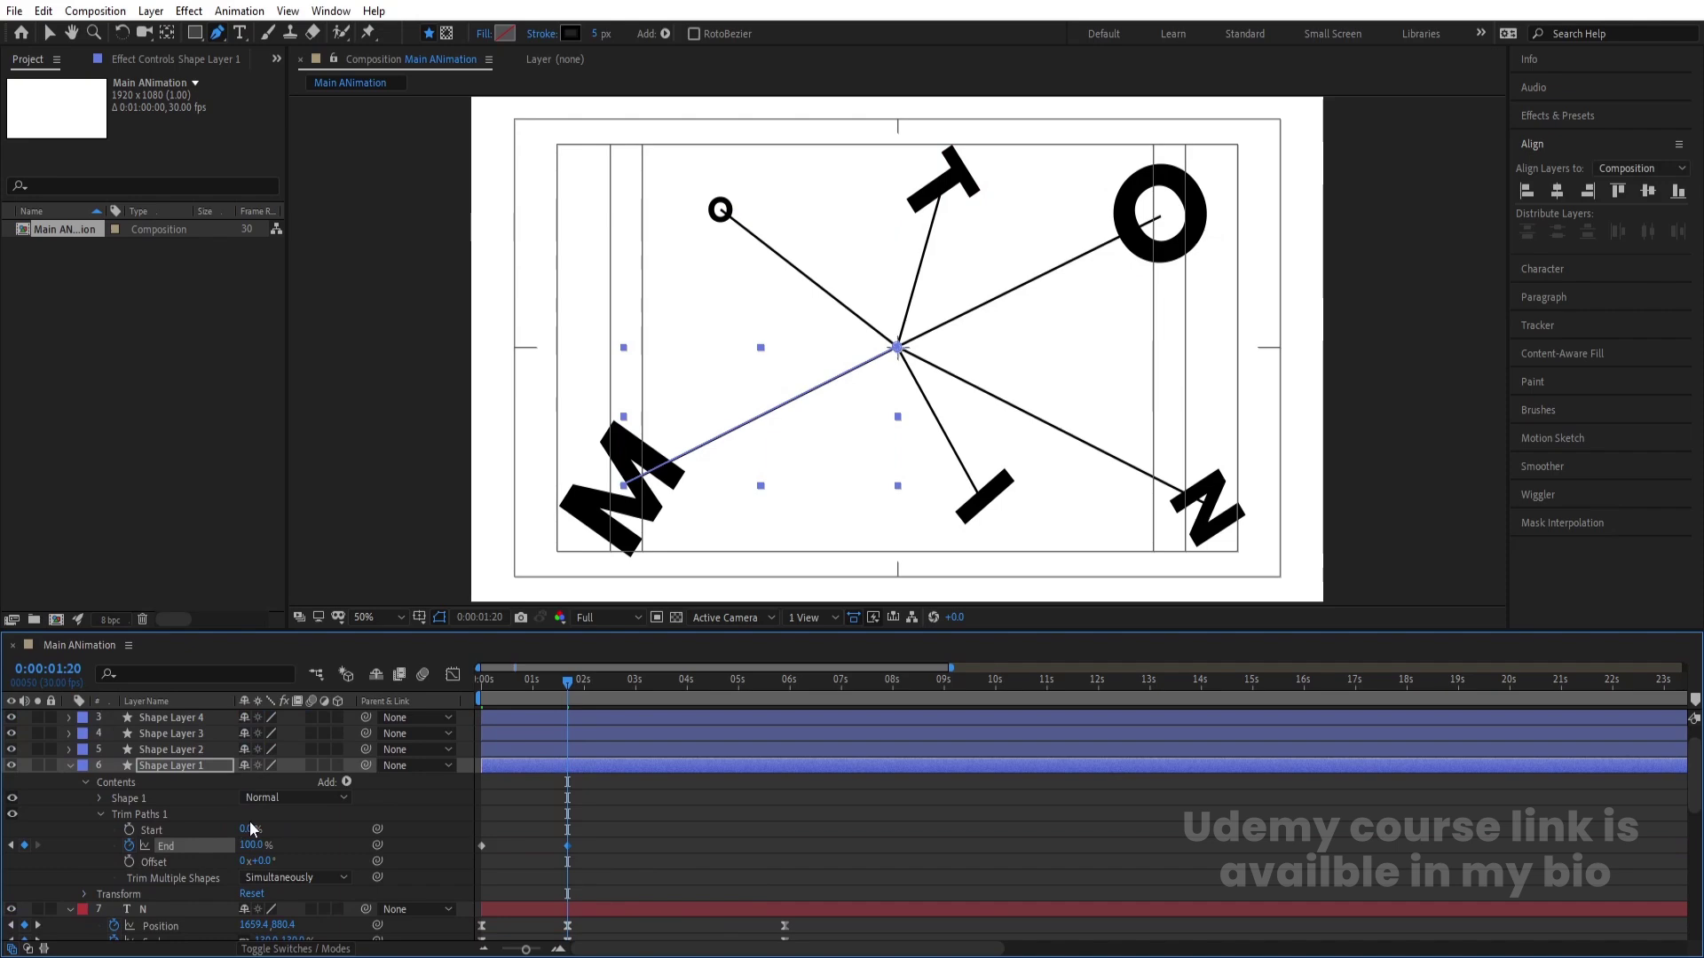
left_click_drag(246, 831, 320, 831)
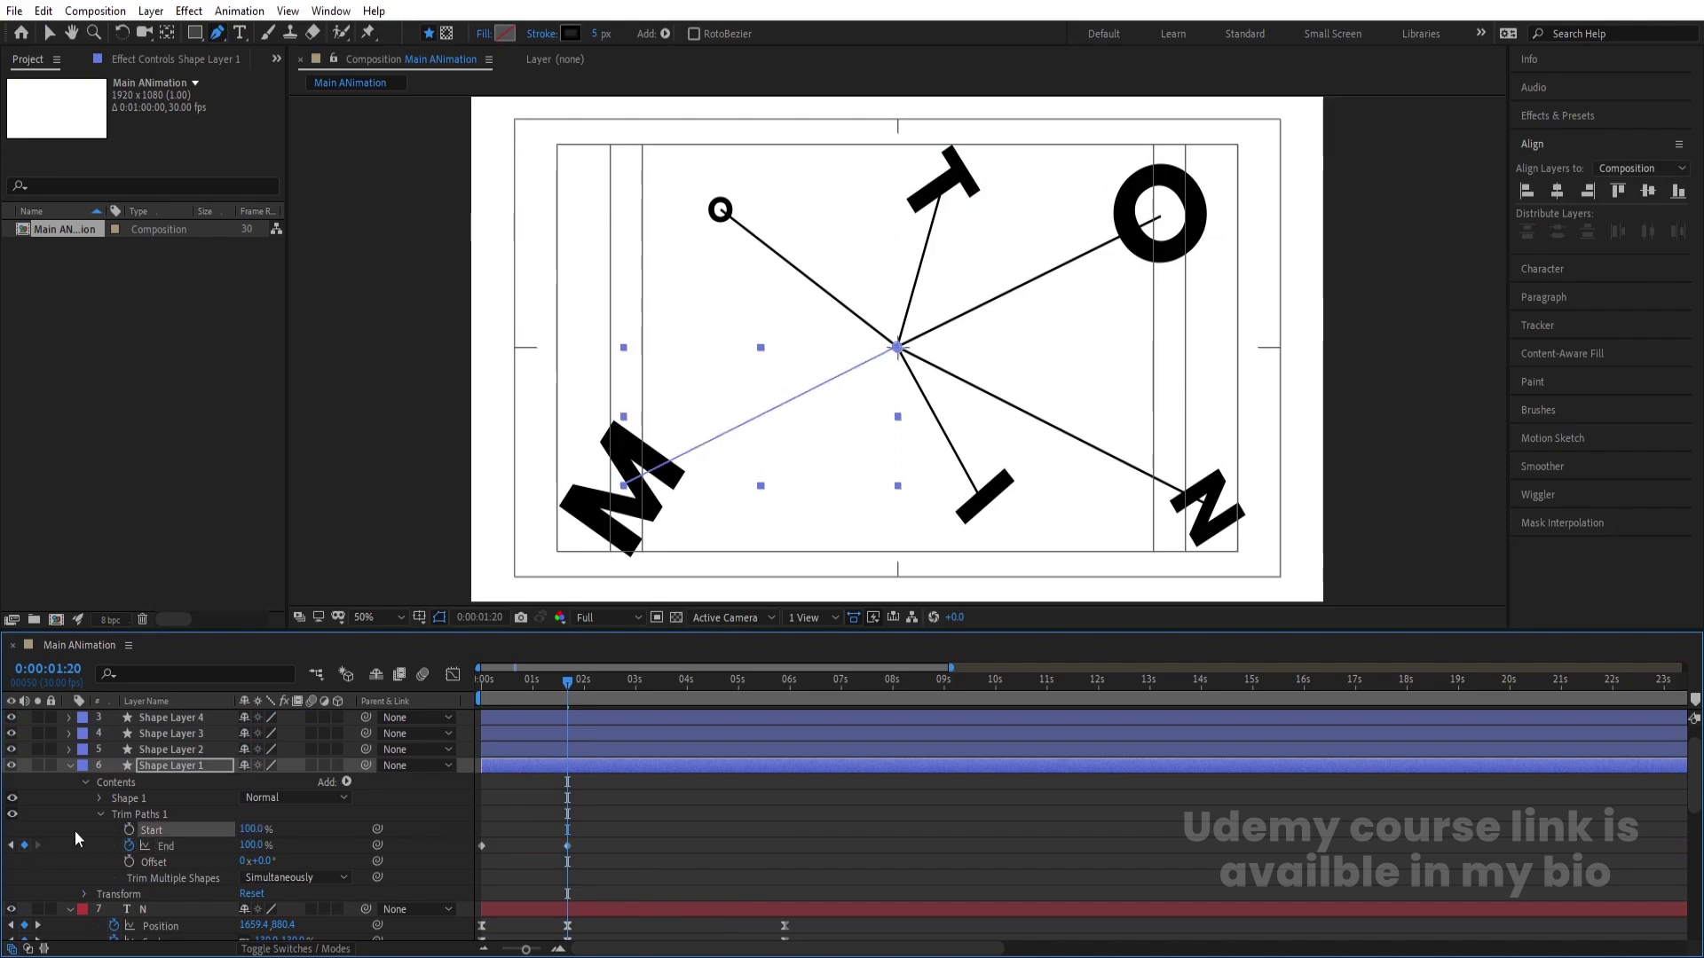
left_click(477, 679)
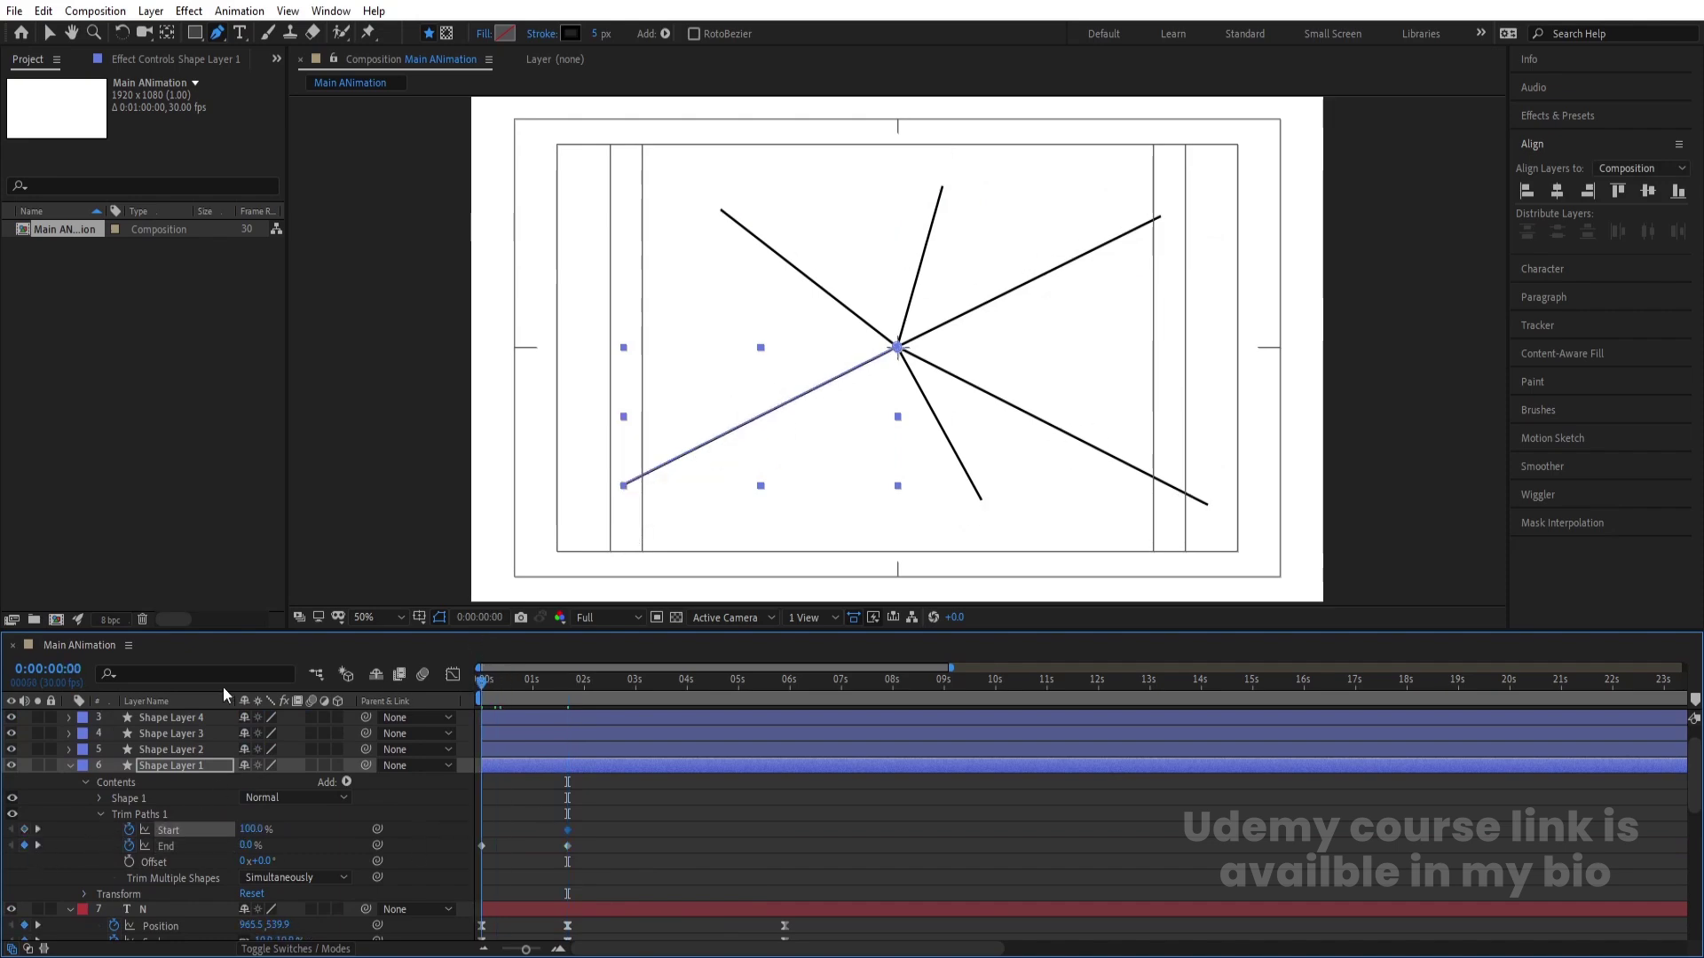
left_click(250, 829)
type("0")
key("Return")
Step: Move the Start keyframes about 7 frames later, apply Easy Ease to all Trim Paths keyframes and preview
key("equal")
left_click_drag(687, 834, 506, 831)
left_click_drag(715, 806, 467, 850)
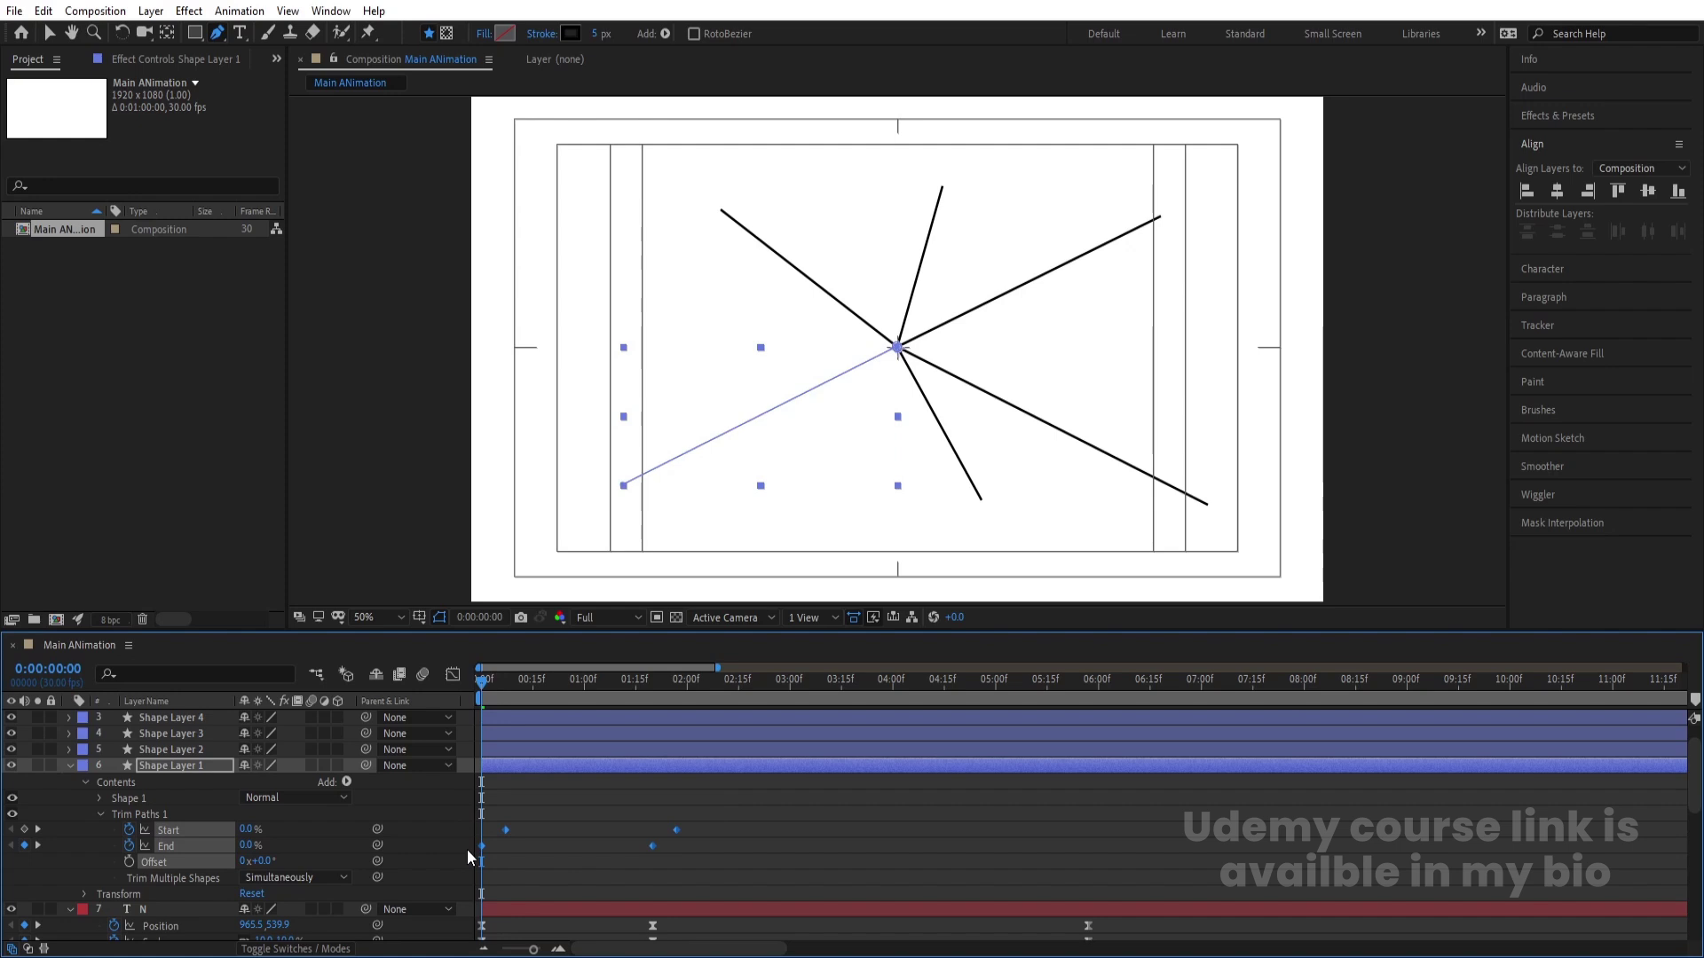
key("space")
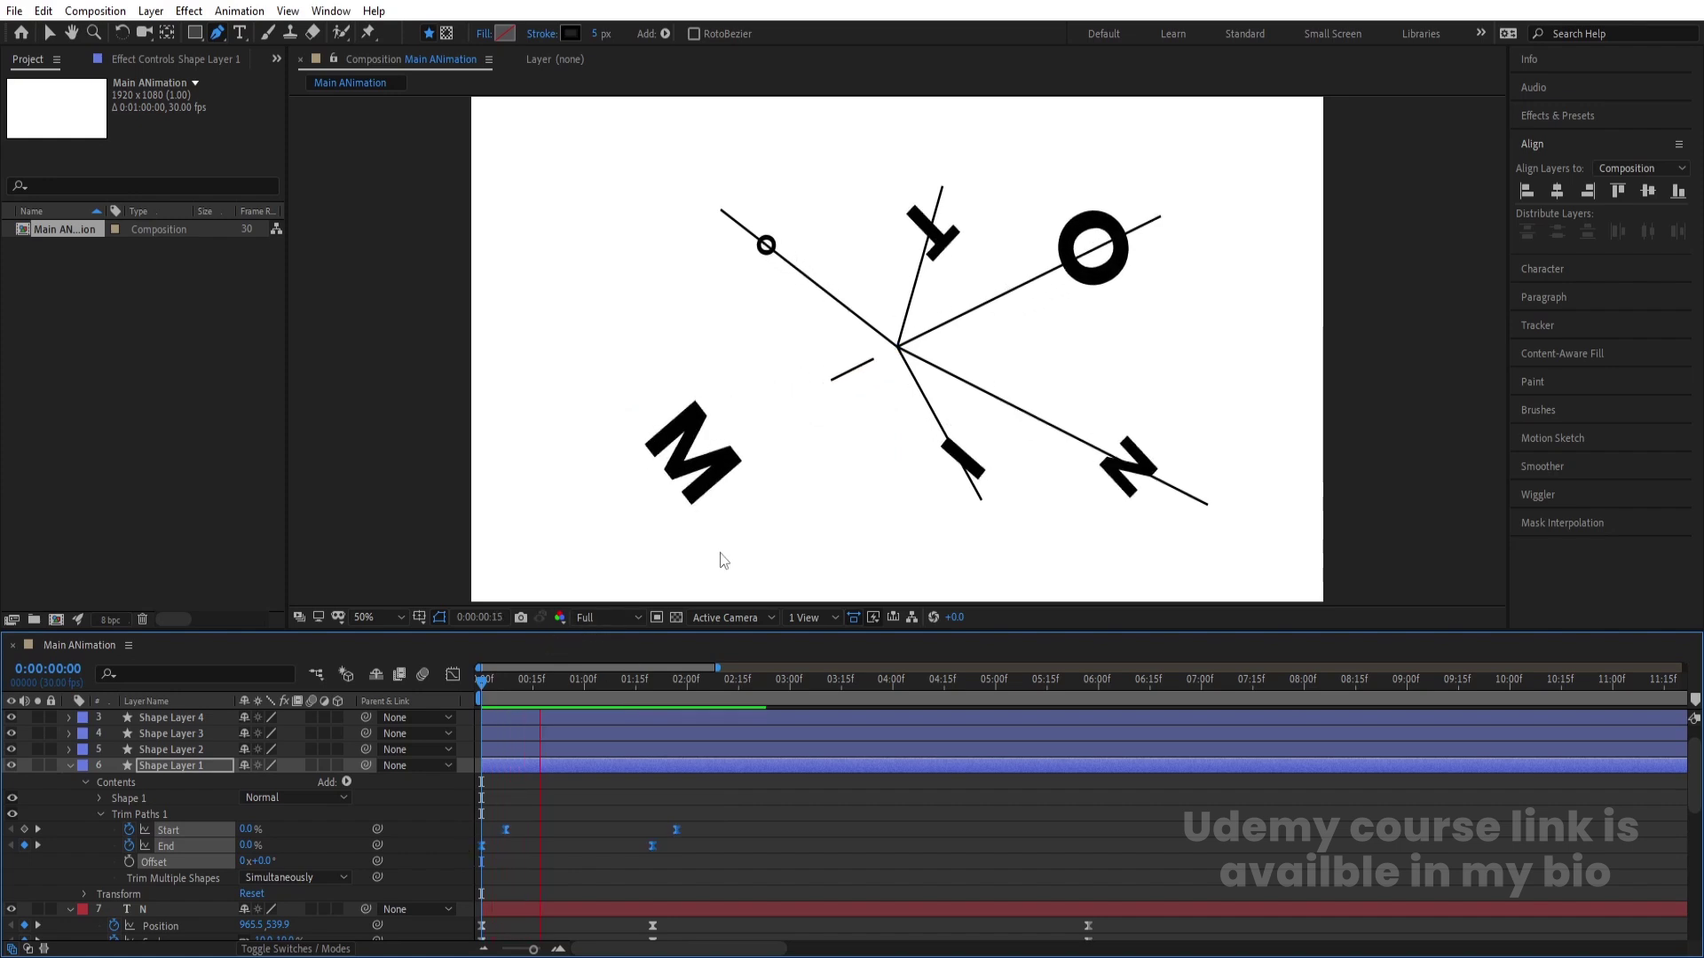
Step: Reshape the Start and End speed curves in the Graph Editor to peak early and slow down gradually, and preview
key("g")
key("apostrophe")
left_click(453, 674)
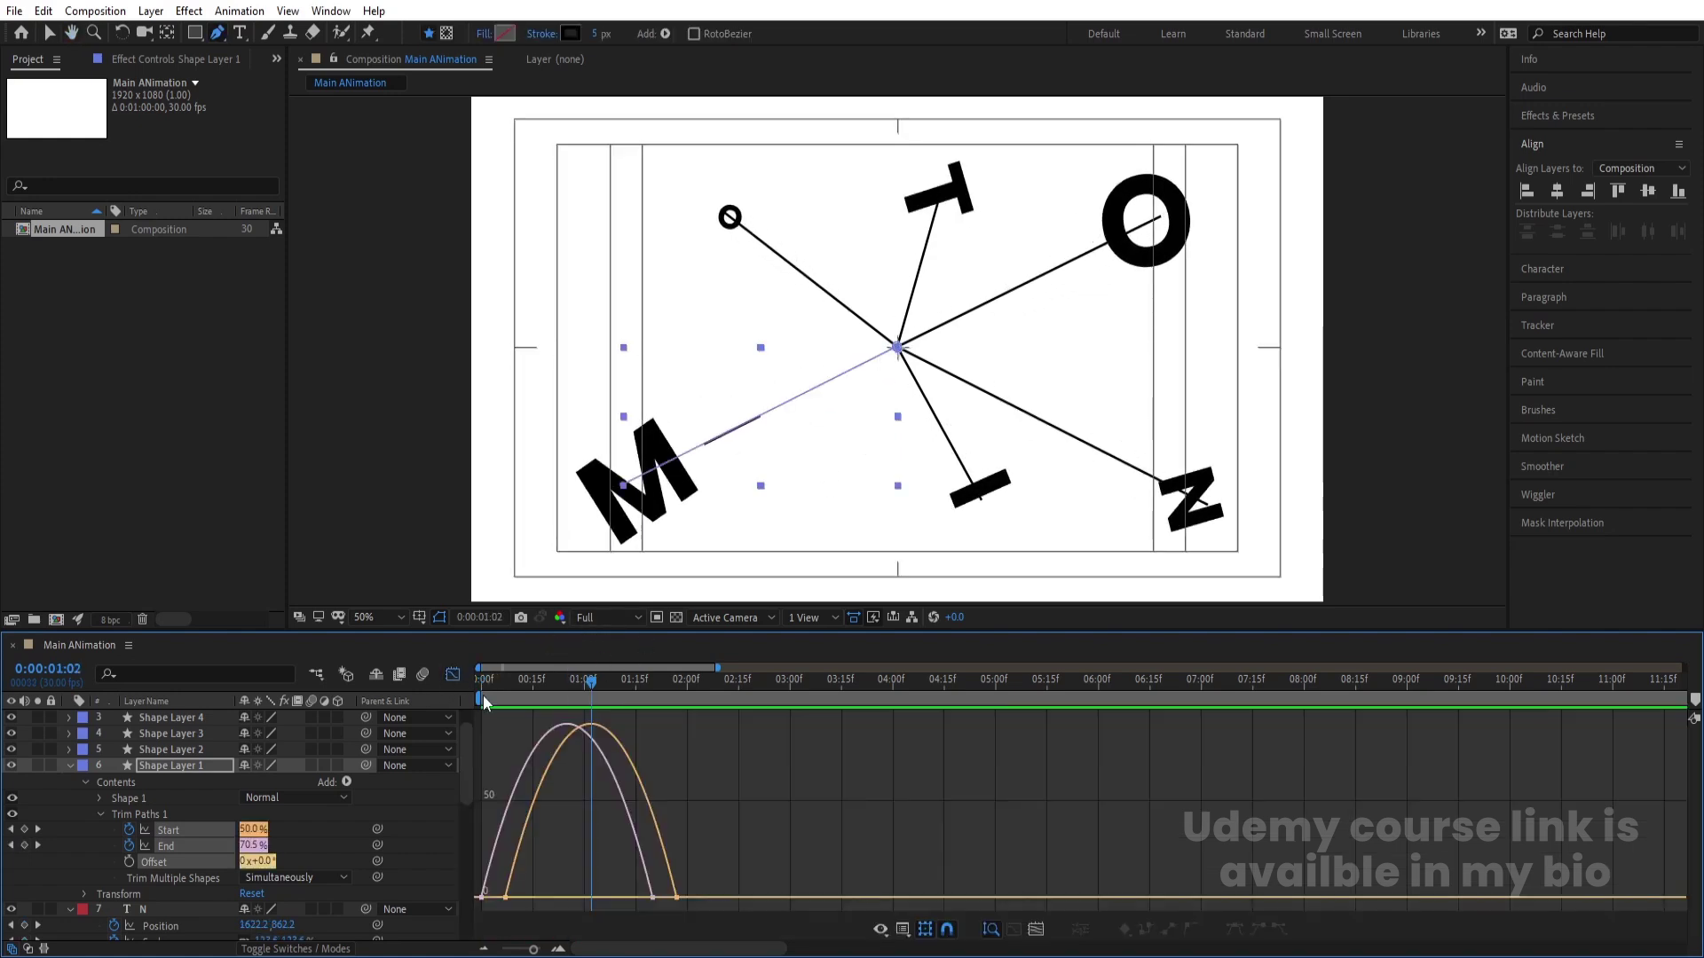
left_click_drag(627, 891, 513, 893)
left_click(503, 687)
key("space")
key("space")
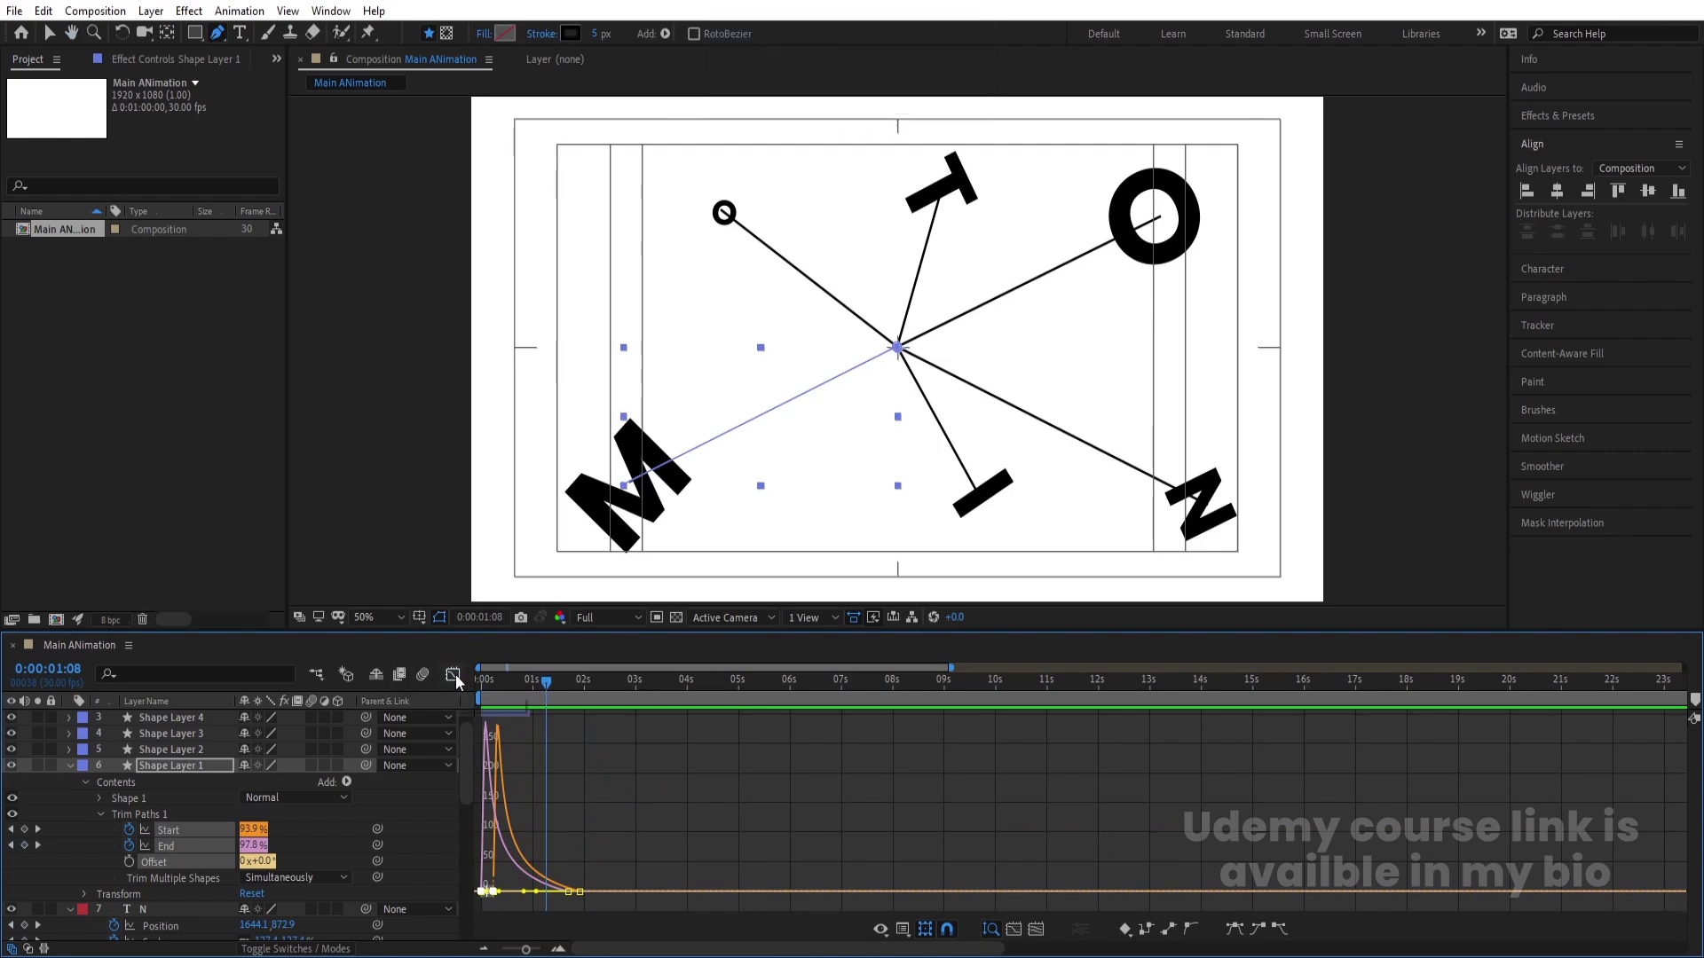
Step: Close the Graph Editor, shift Shape Layer 1 to start at 0:04 and preview from the first frame
left_click(454, 674)
key("equal")
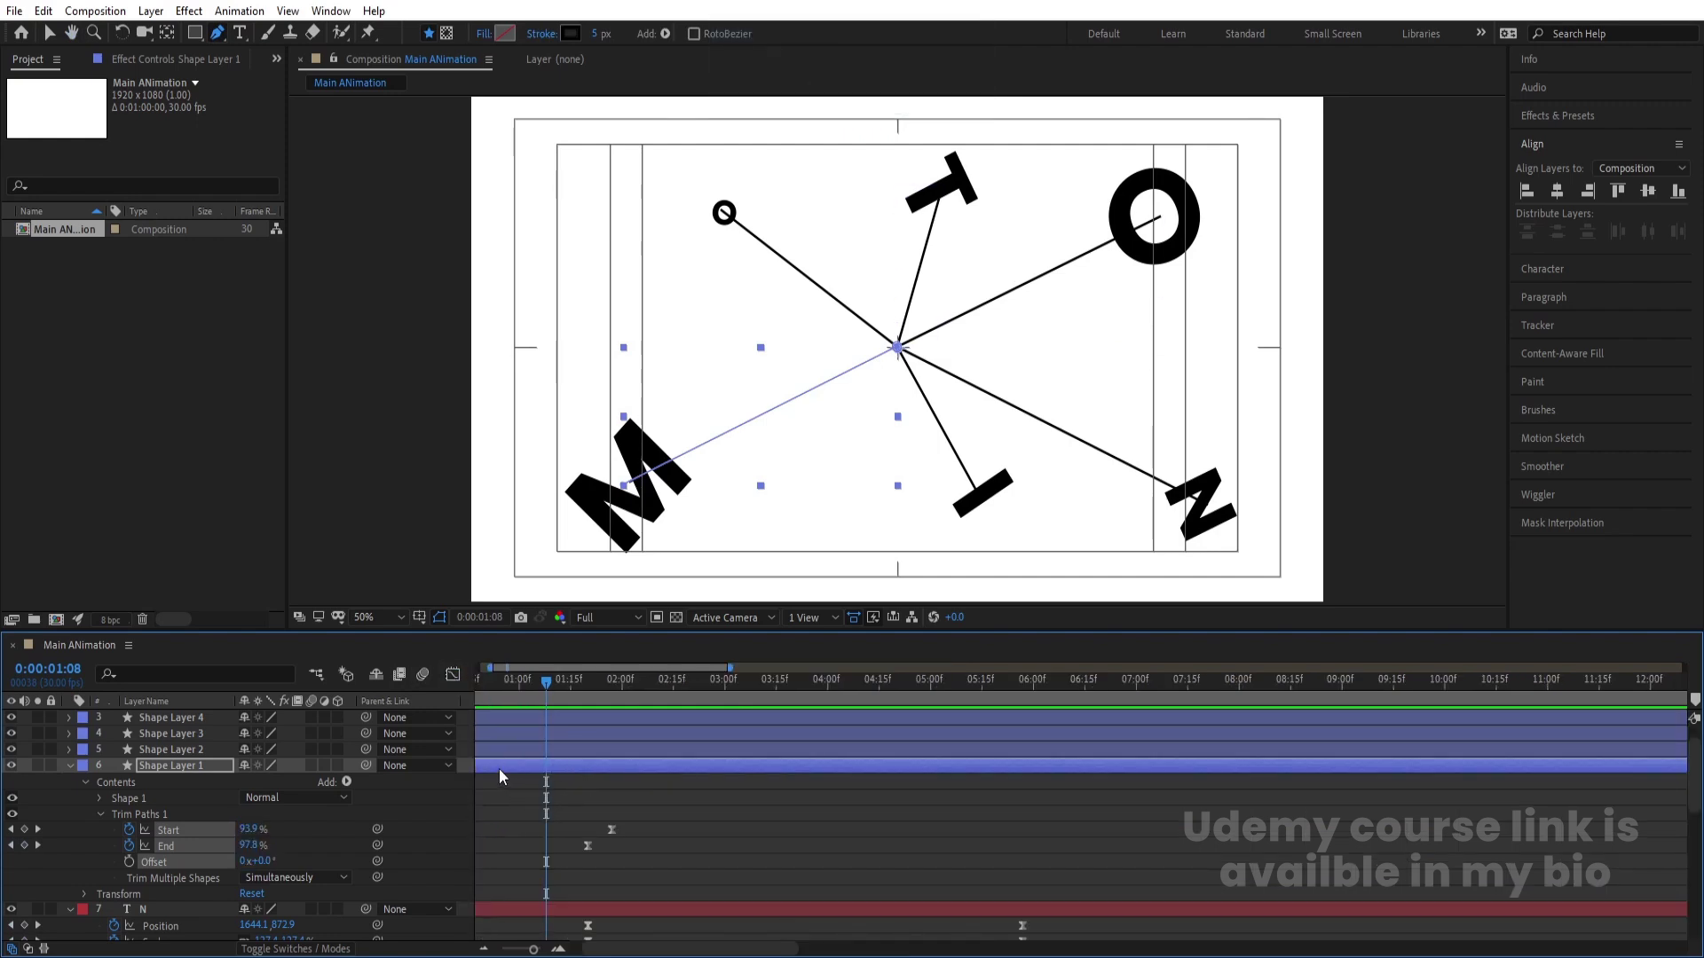
key("Home")
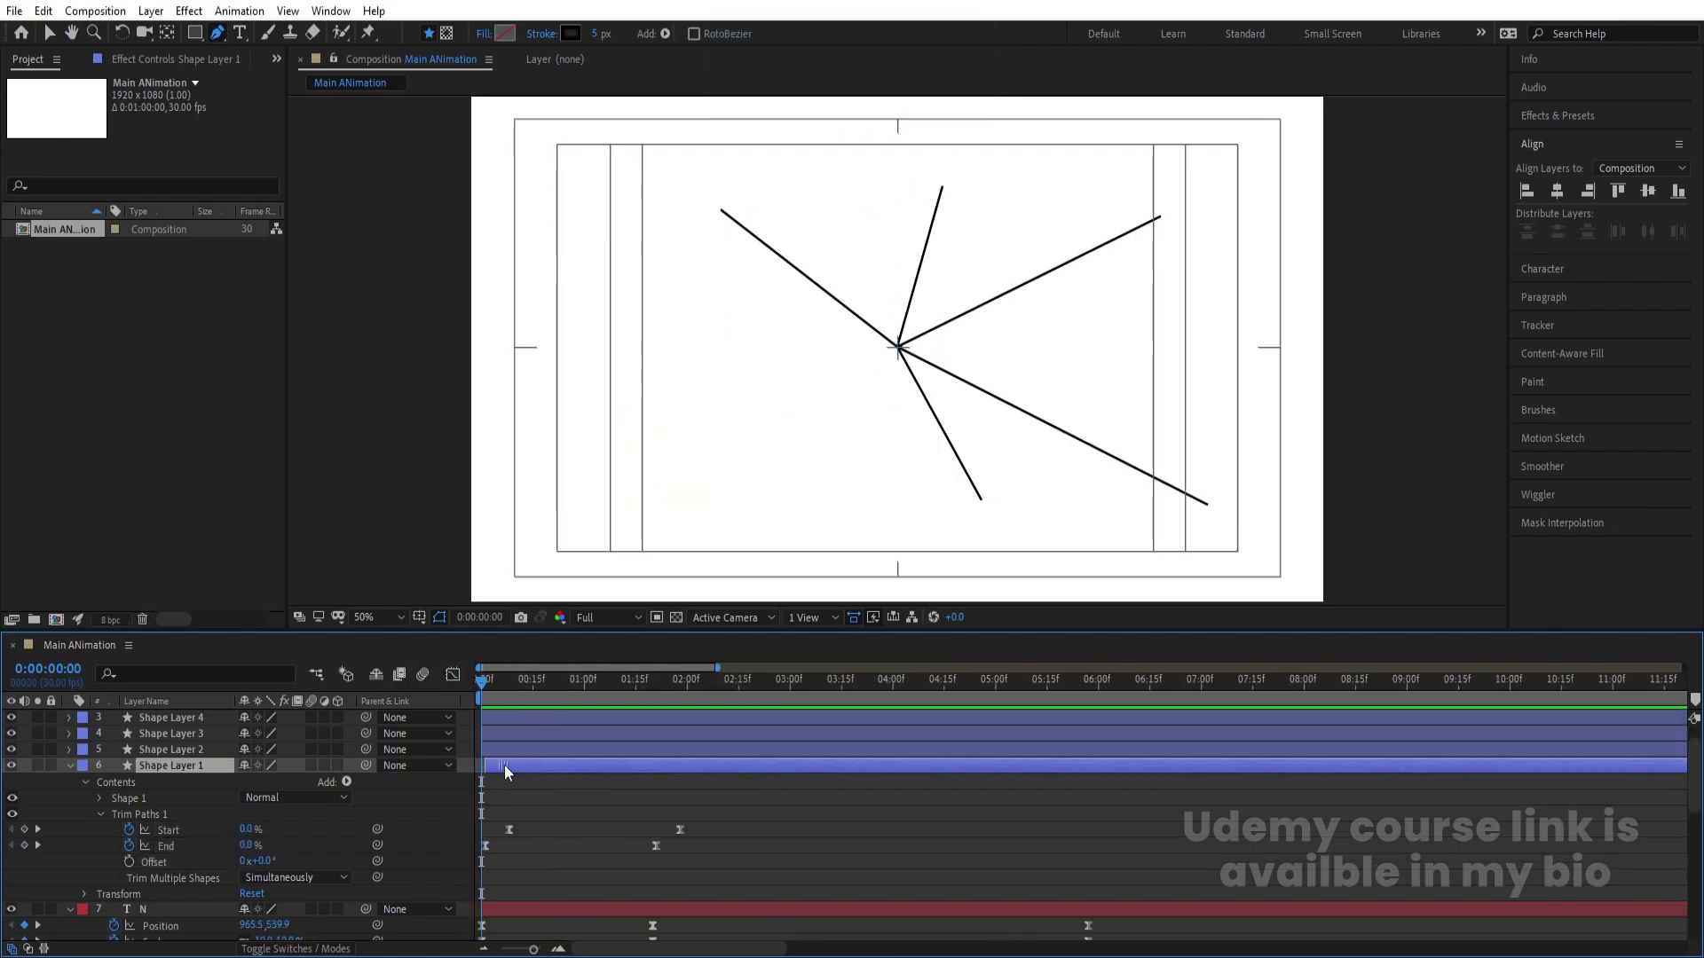
left_click_drag(504, 765, 513, 765)
key("space")
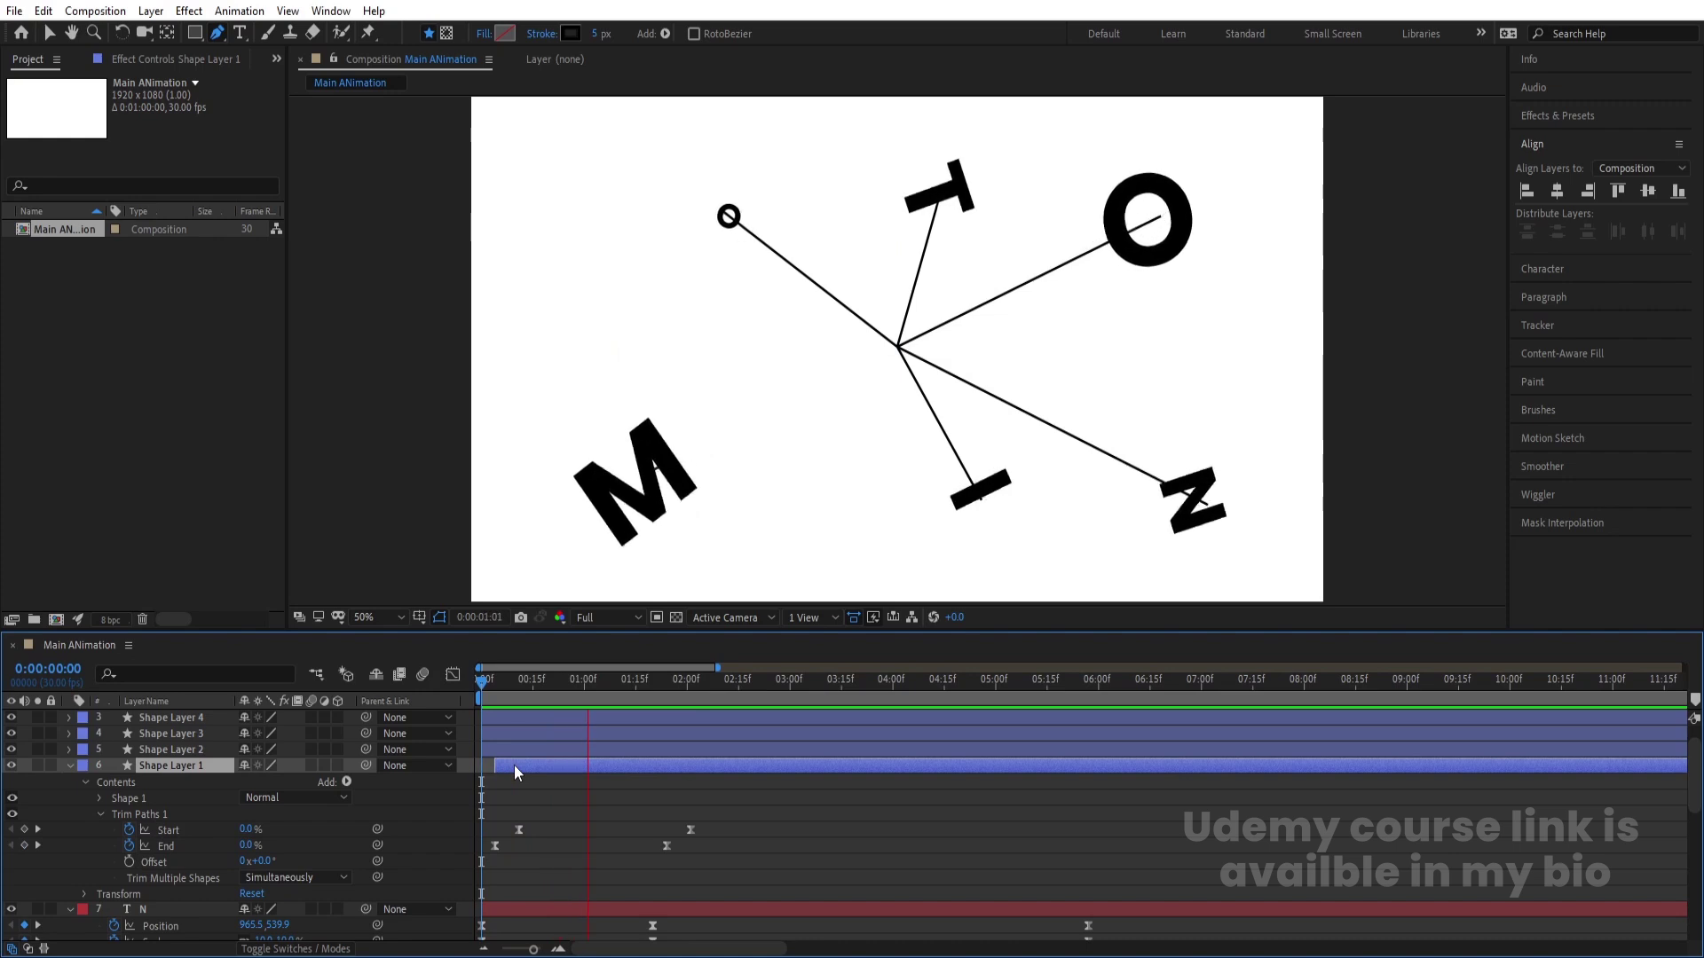
Step: Shift Shape Layers 2 to 6 to start at 0:04 and preview the lines from the first frame
left_click(493, 702)
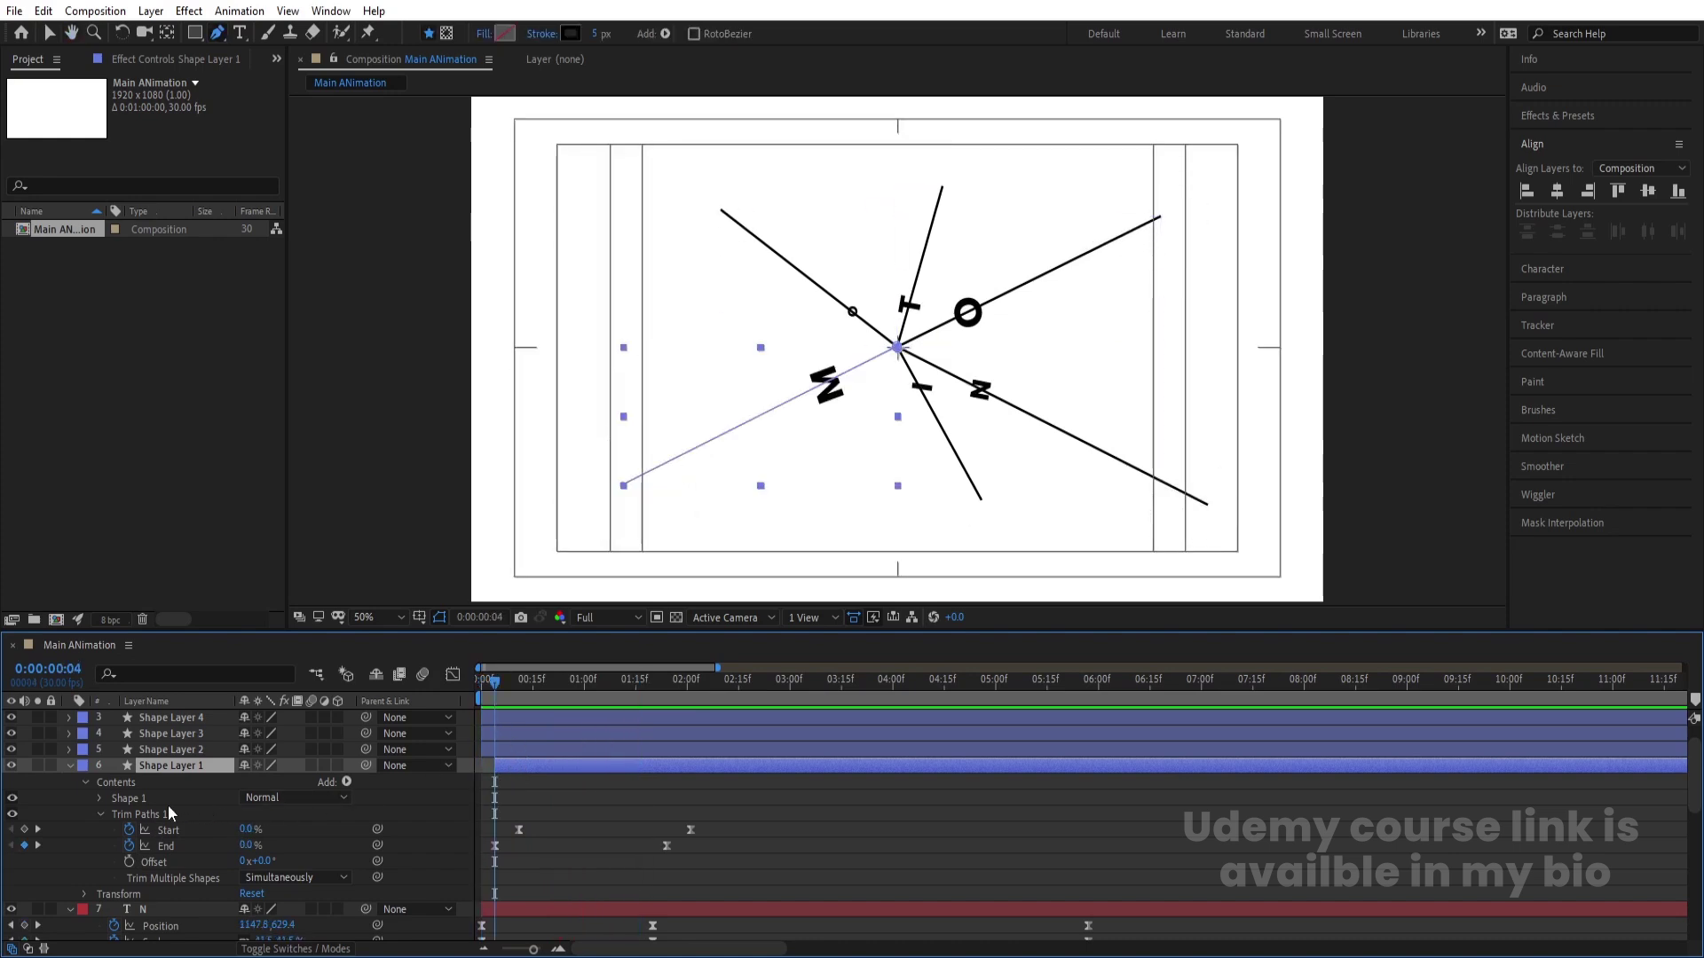
left_click(139, 816)
left_click(157, 753)
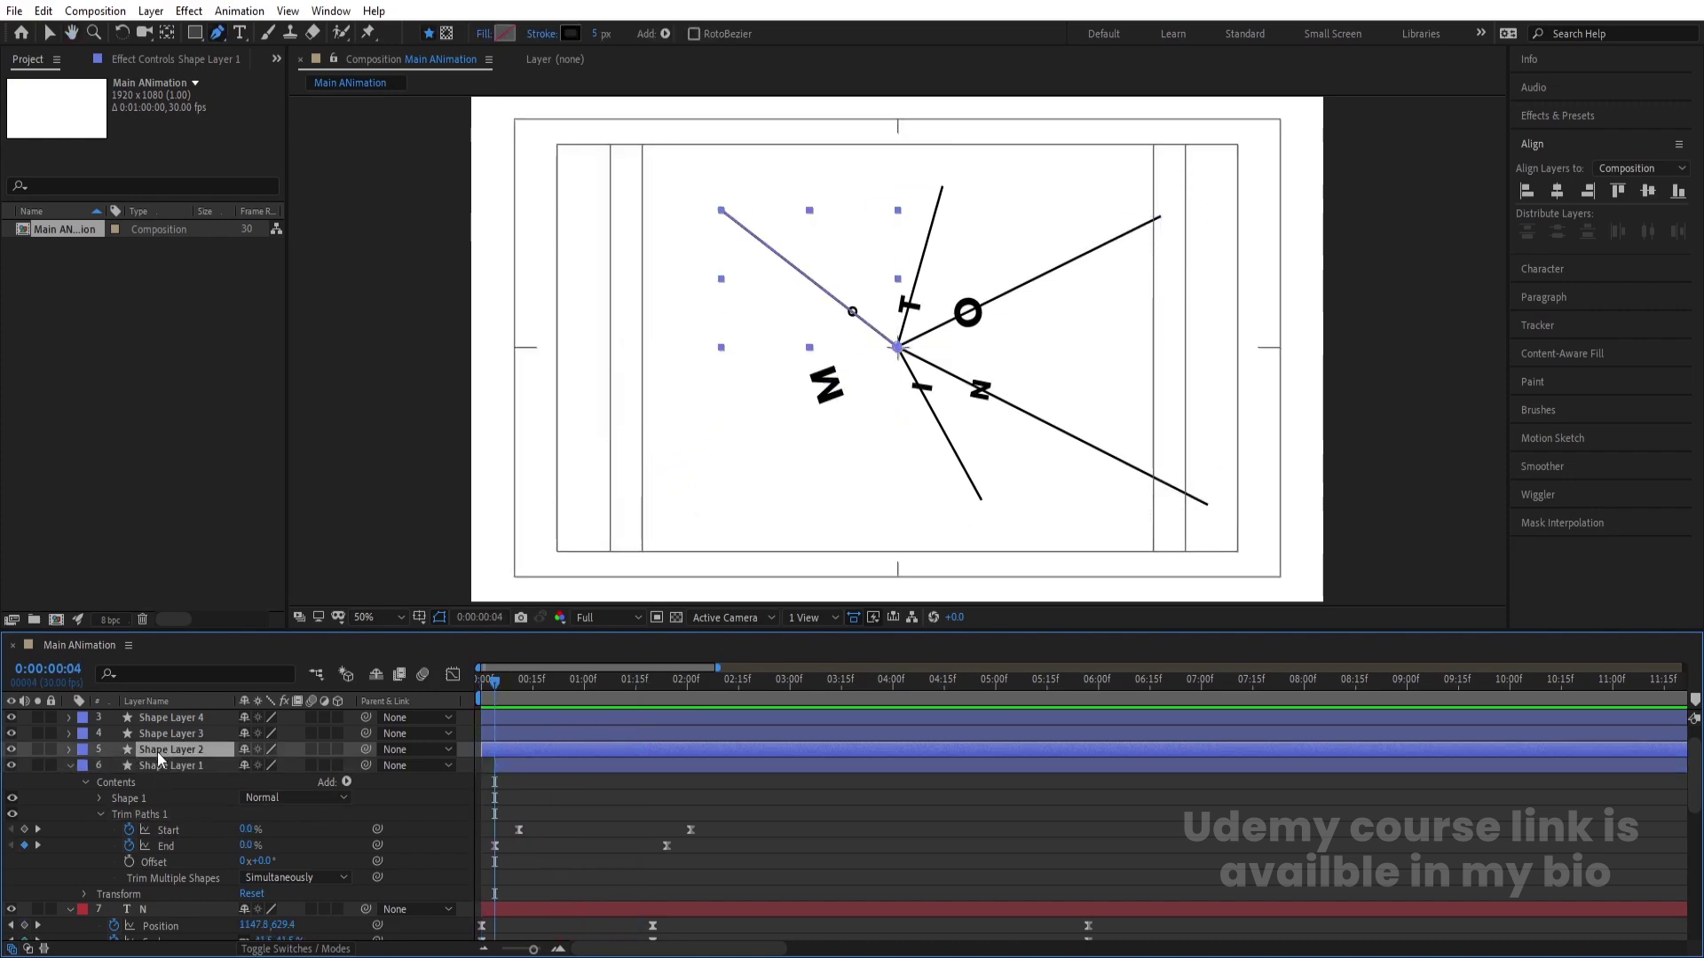
scroll(158, 743, "up", 1)
left_click(151, 721, "shift")
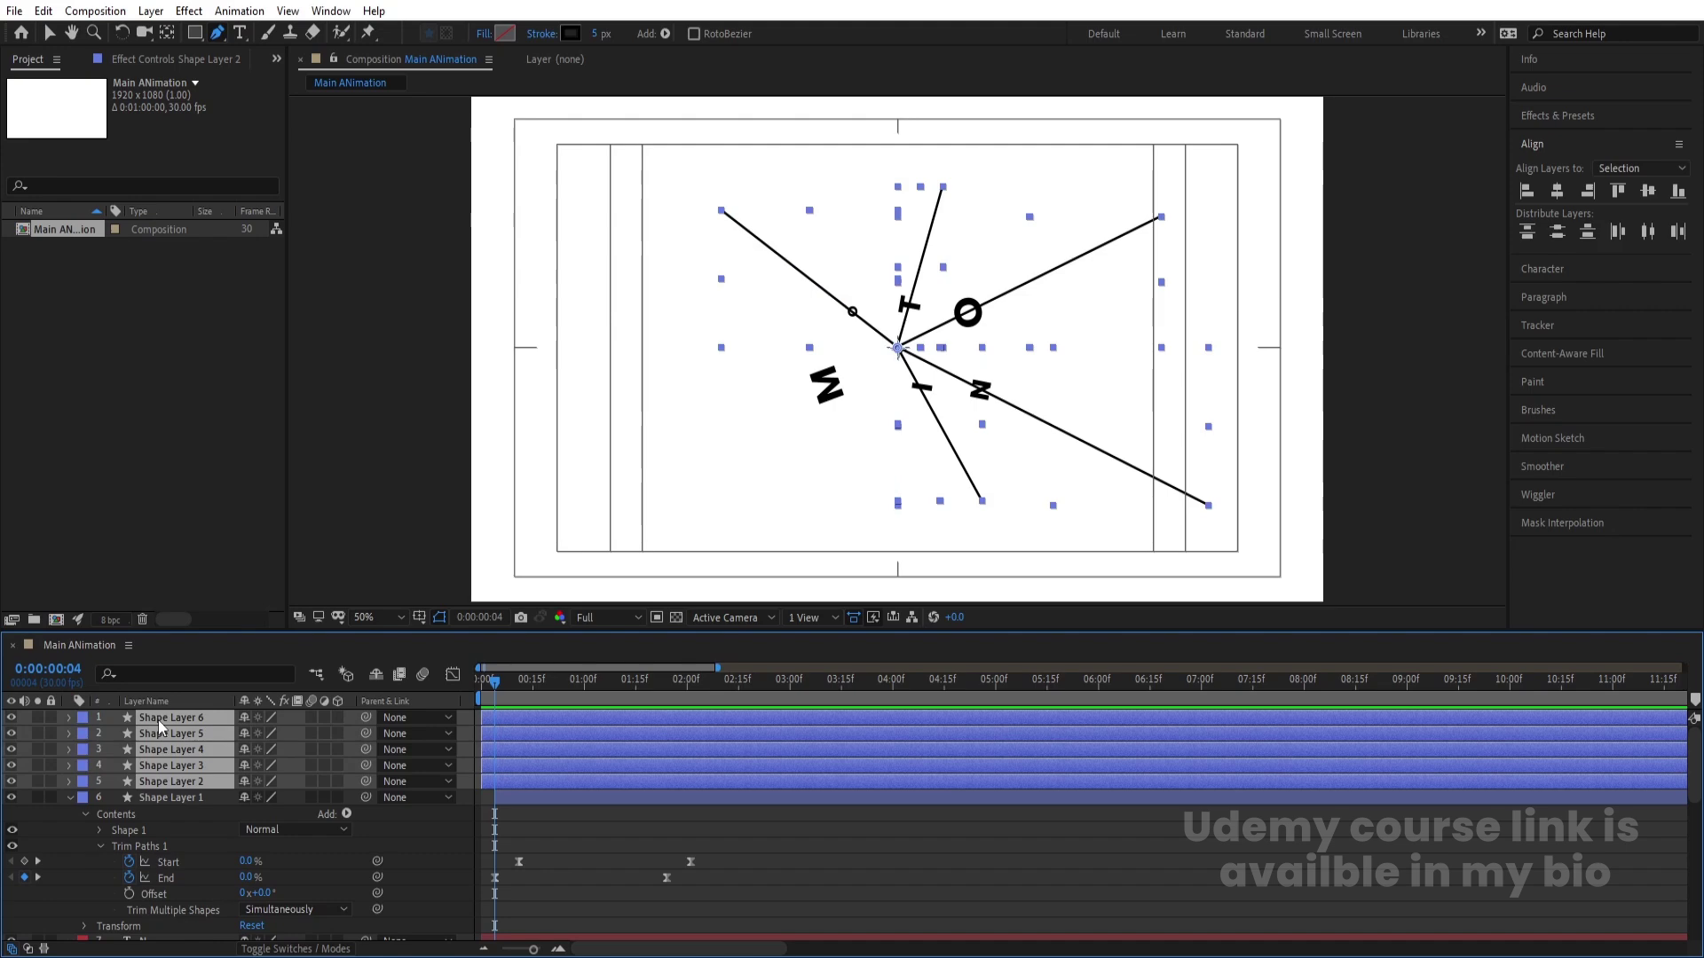
key("bracketleft")
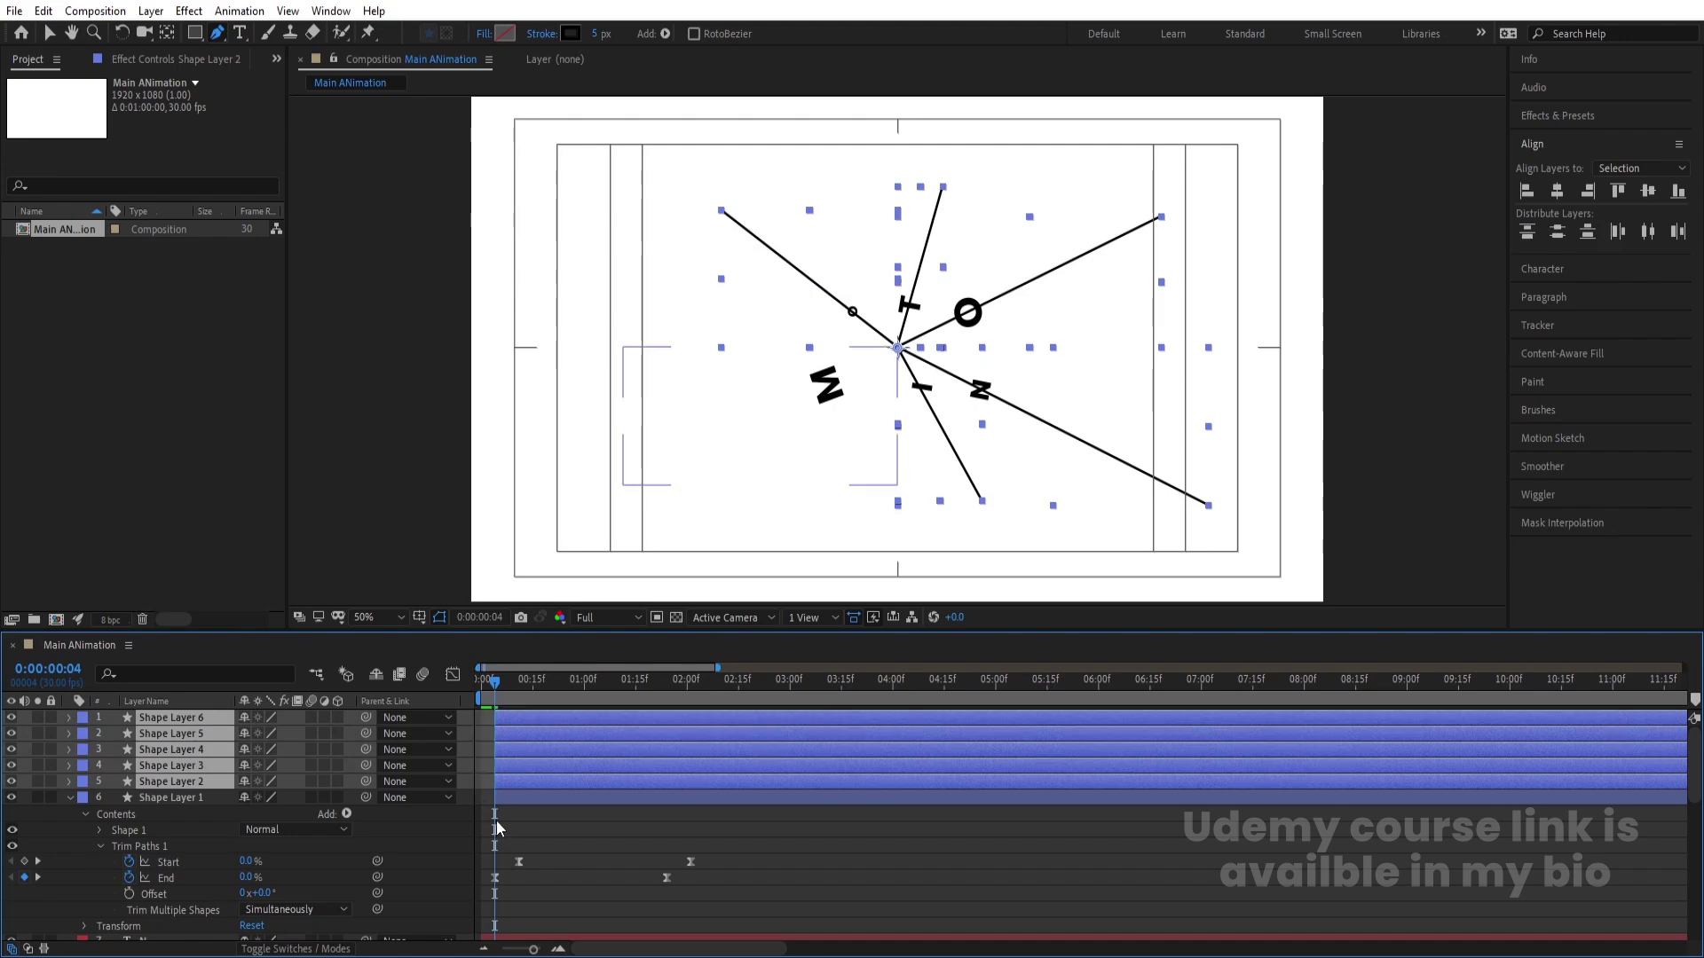
key("space")
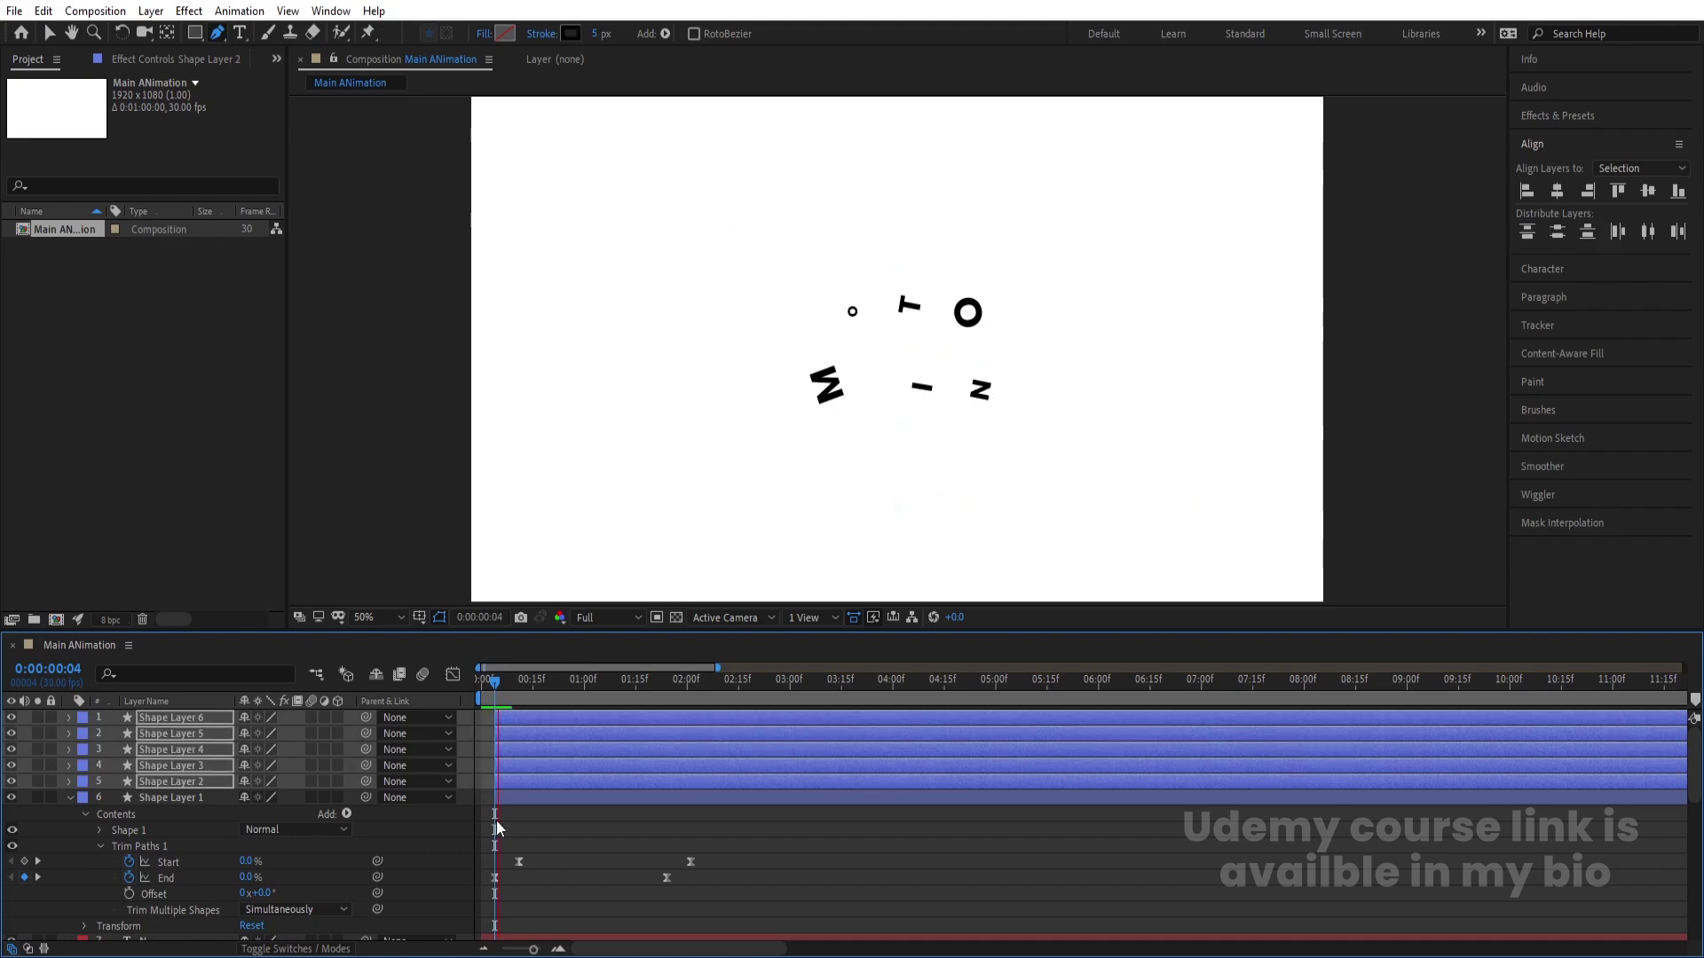
left_click_drag(524, 678, 416, 683)
key("space")
key("space")
key("apostrophe")
Step: Shift all six shape layers to start at 0:00
left_click(163, 797)
left_click(161, 717, "shift")
key("bracketleft")
Step: Offset the line layers' timing by starting Shape Layer 2 at 0:02 and Shape Layer 3 at 0:04
key("equal")
key("equal")
key("equal")
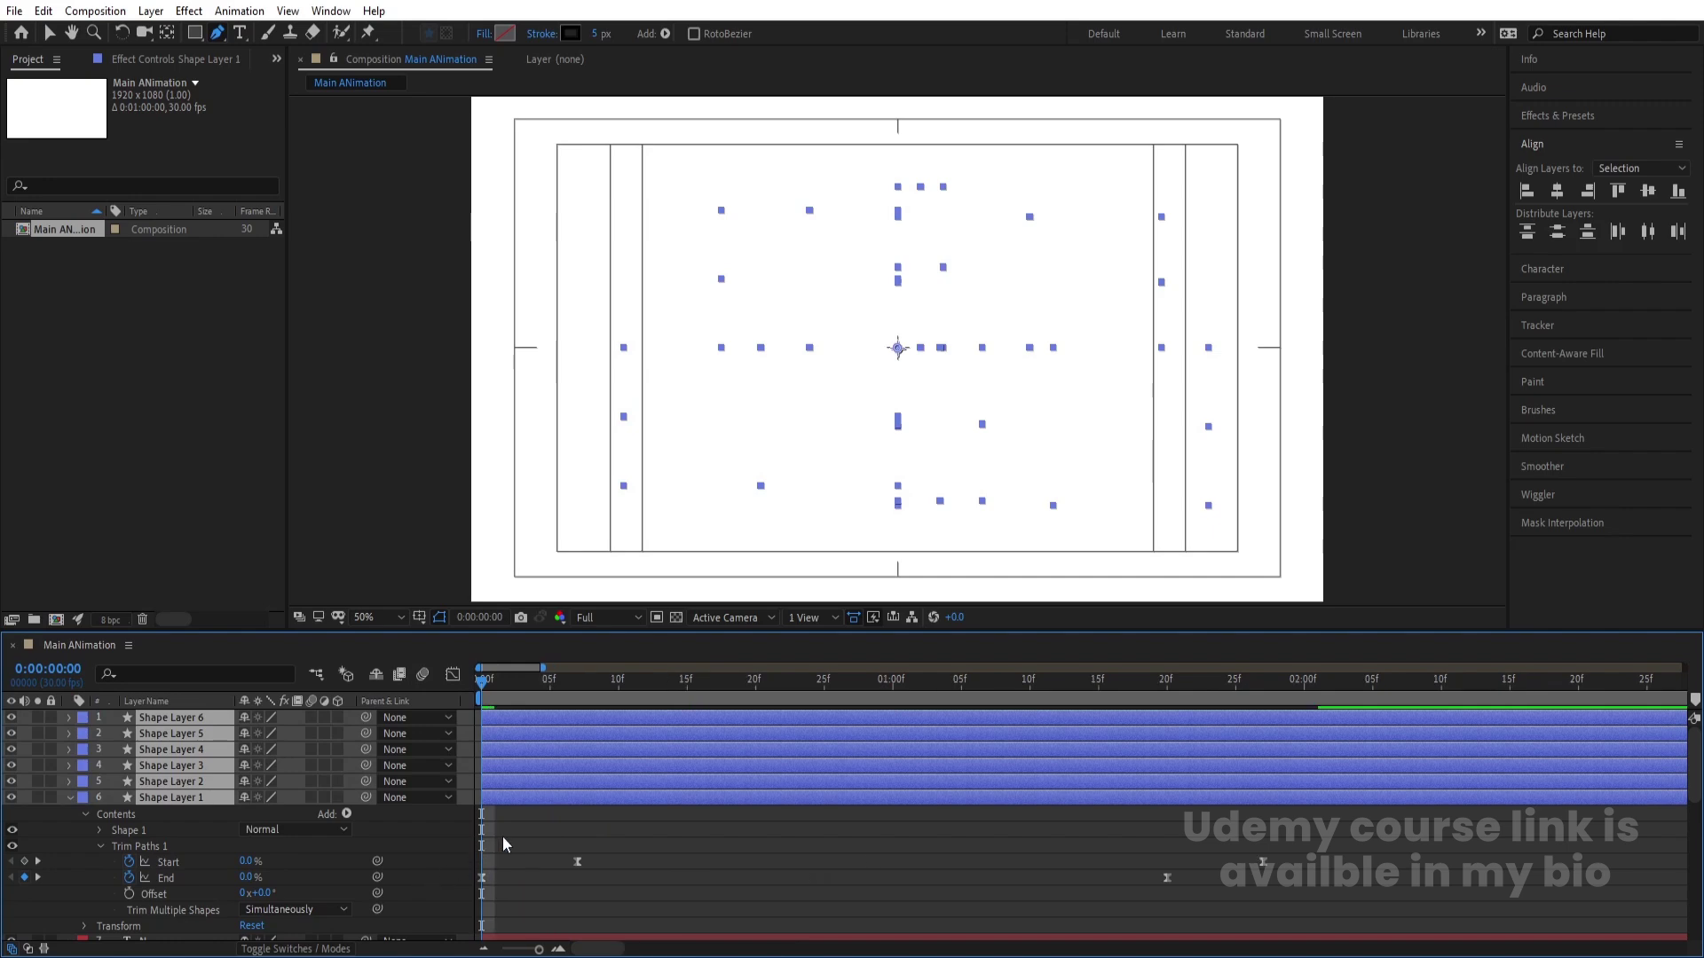
left_click(536, 836)
key("Page_Down")
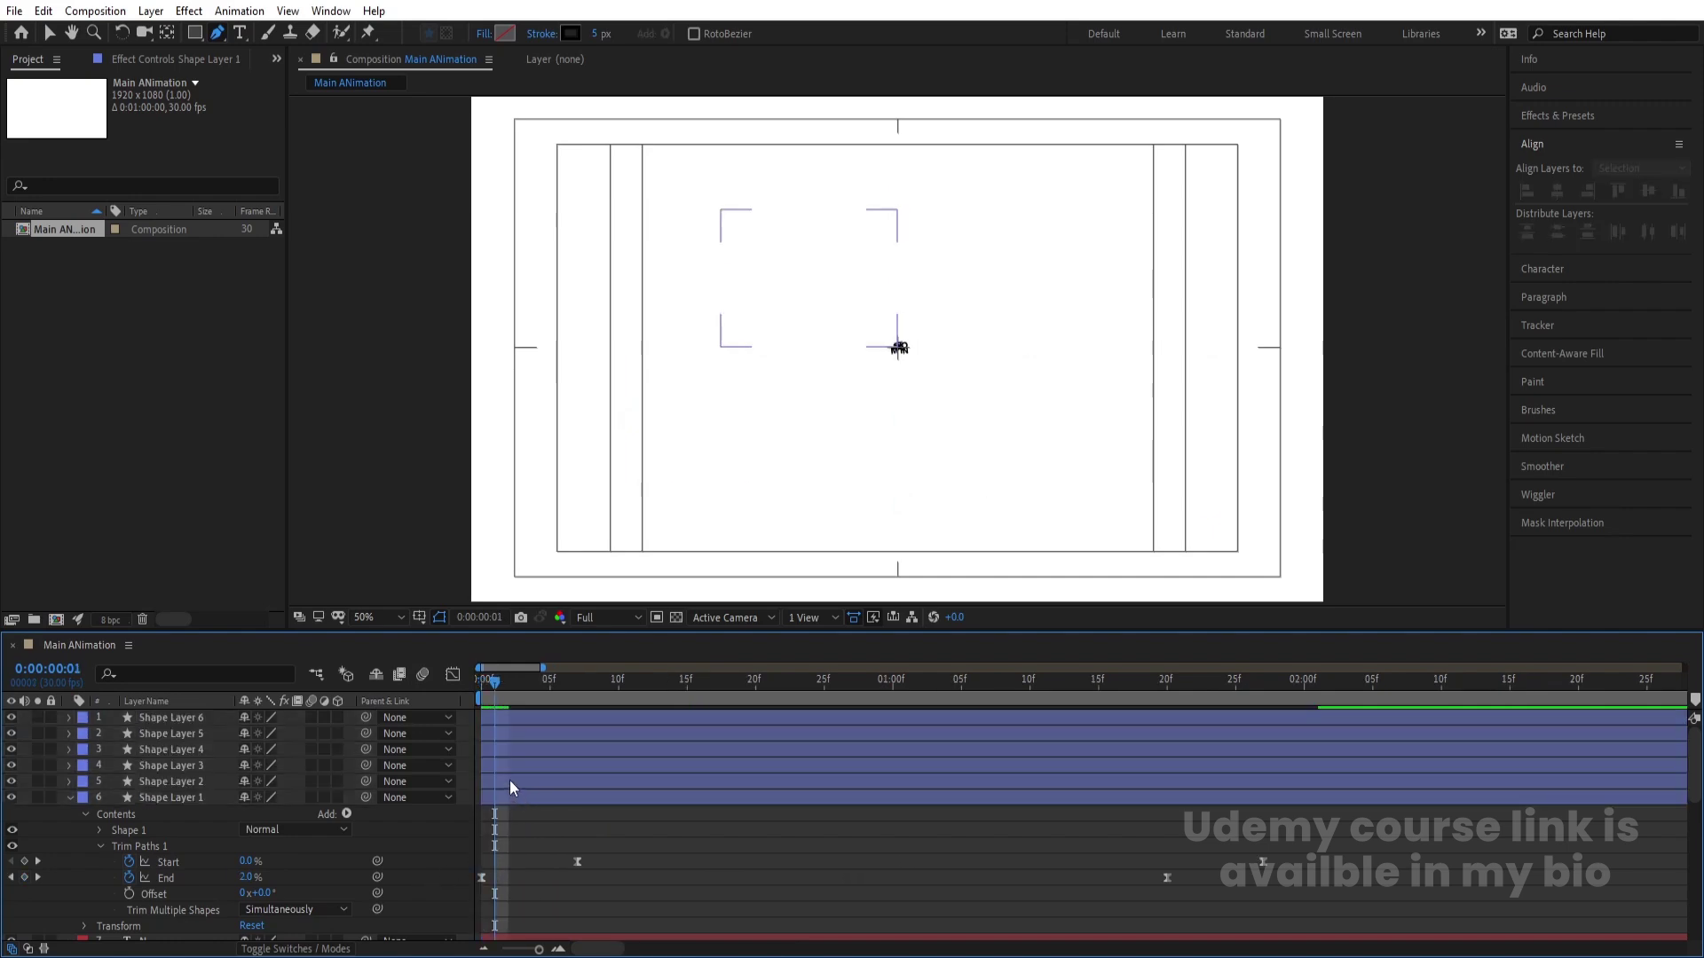
key("Page_Down")
left_click(510, 780)
key("bracketleft")
key("Page_Down")
key("Page_Down")
left_click(540, 765)
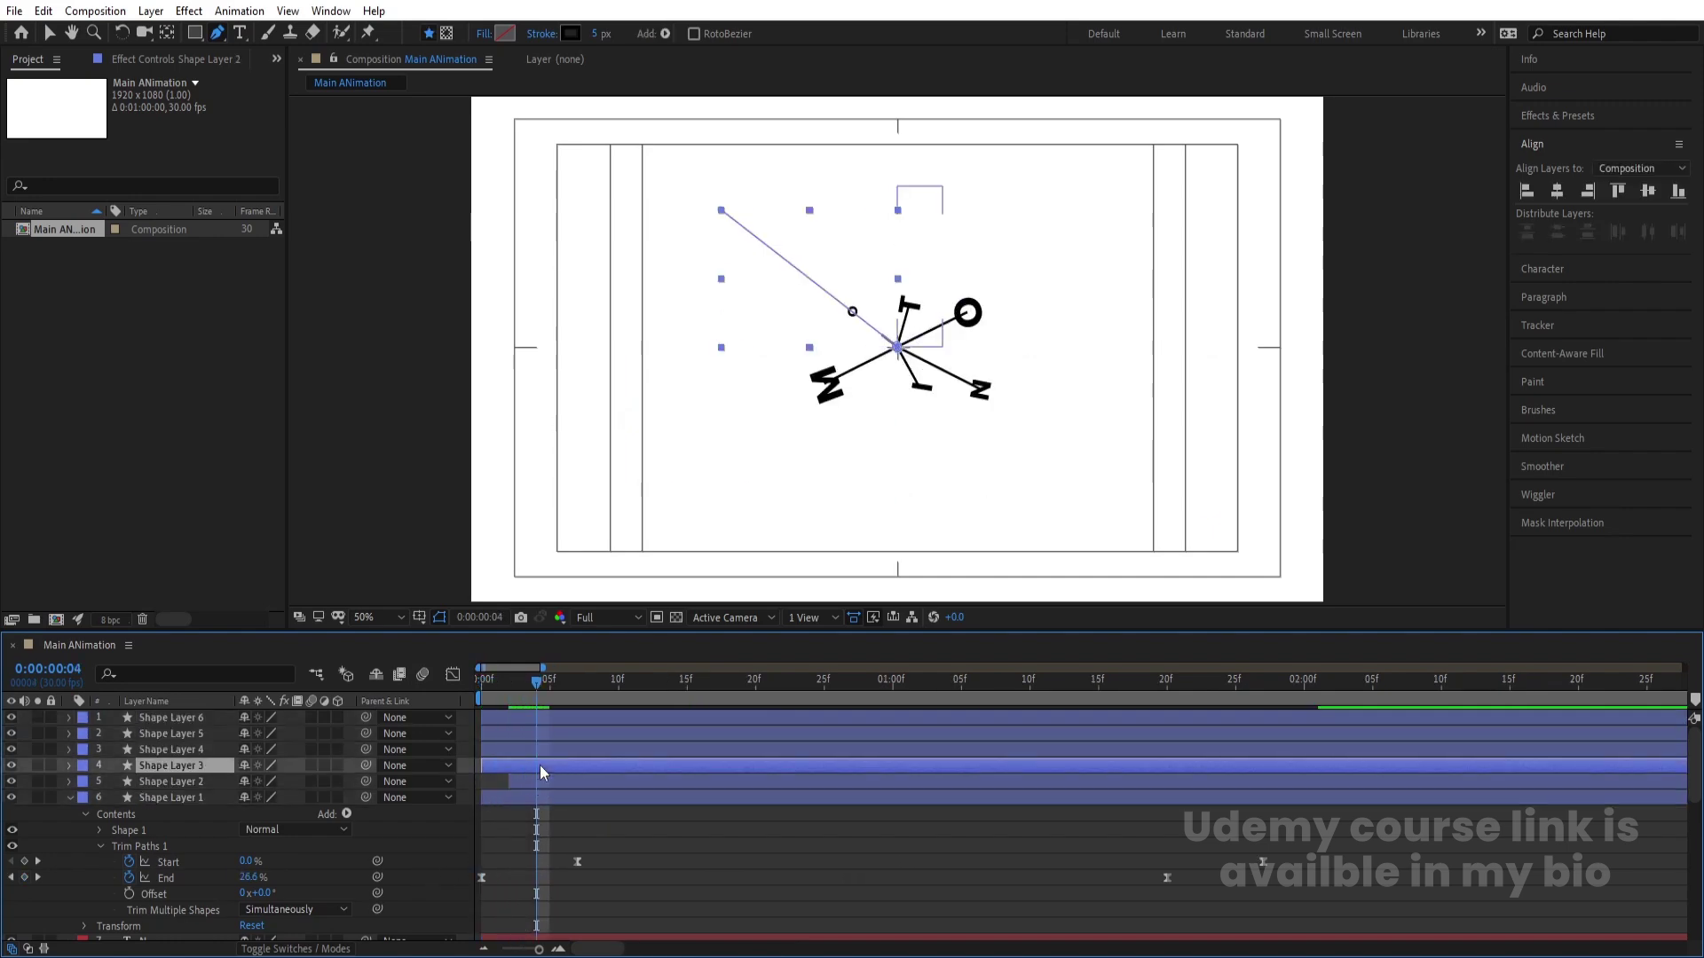
key("bracketleft")
Step: Continue the two-frame stagger by starting Shape Layer 4 at 0:06, Shape Layer 5 at 0:08 and Shape Layer 6 at 0:10
key("Page_Down")
key("Page_Down")
left_click(545, 747)
key("bracketleft")
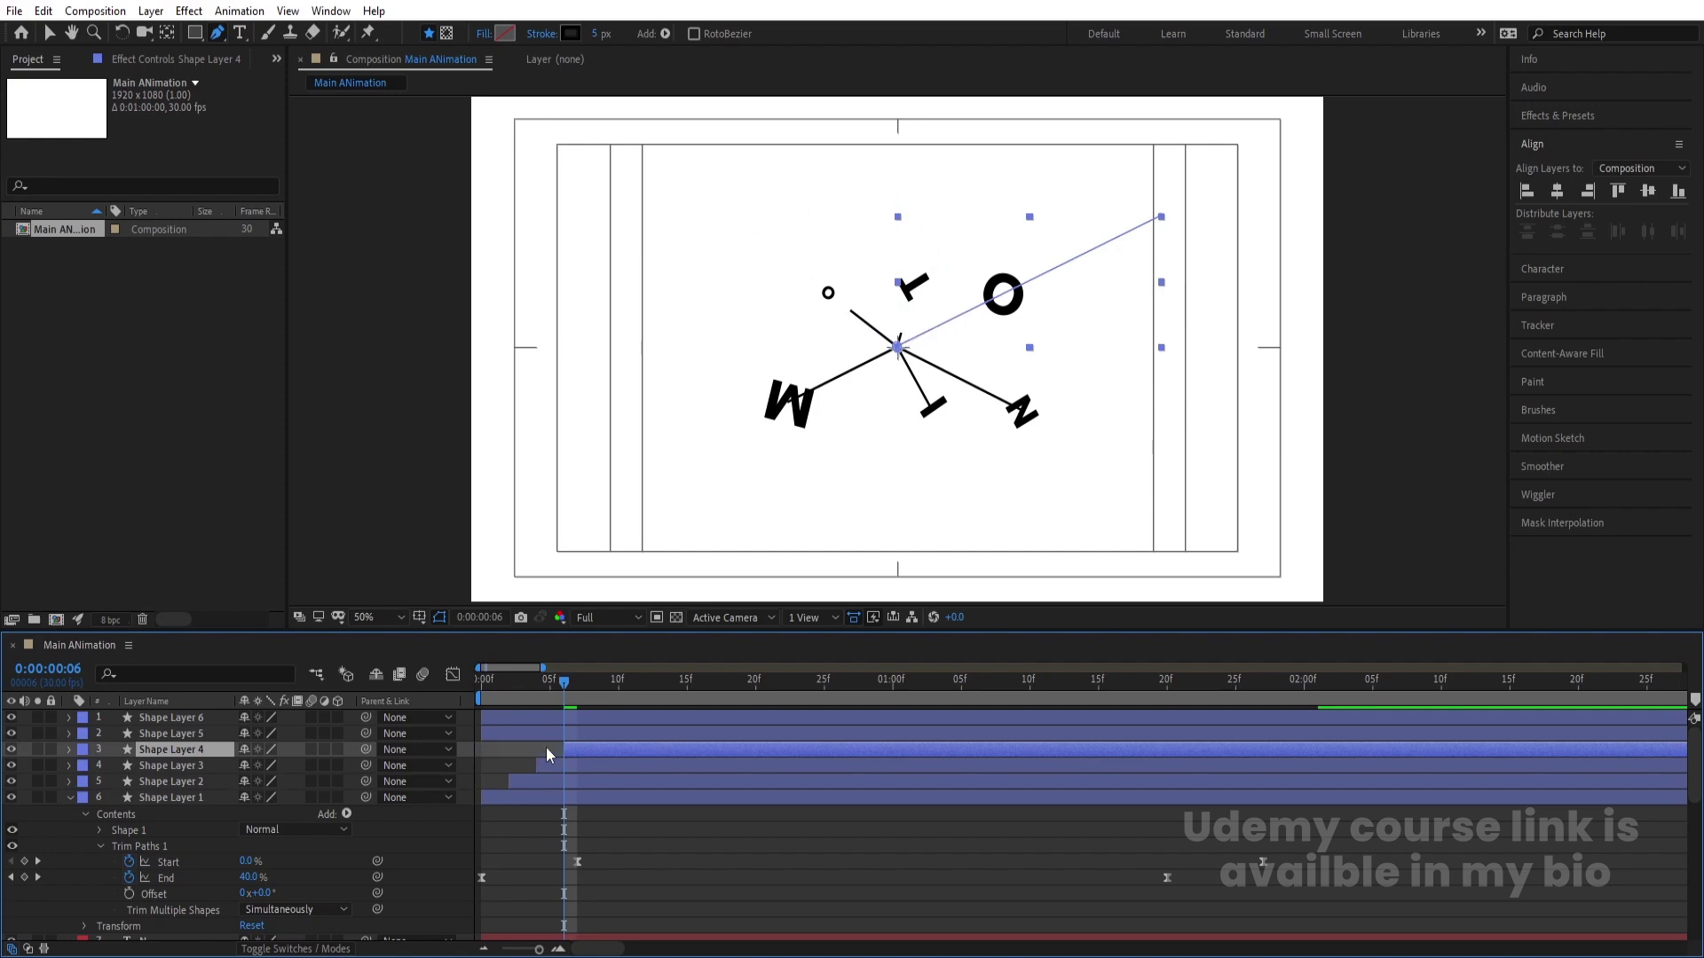
key("Page_Down")
key("Page_Down")
left_click(550, 737)
key("bracketleft")
key("Page_Down")
key("Page_Down")
left_click(560, 721)
key("bracketleft")
Step: Preview the staggered lines, collapse all layer properties in the timeline and preview again from the first frame
key("space")
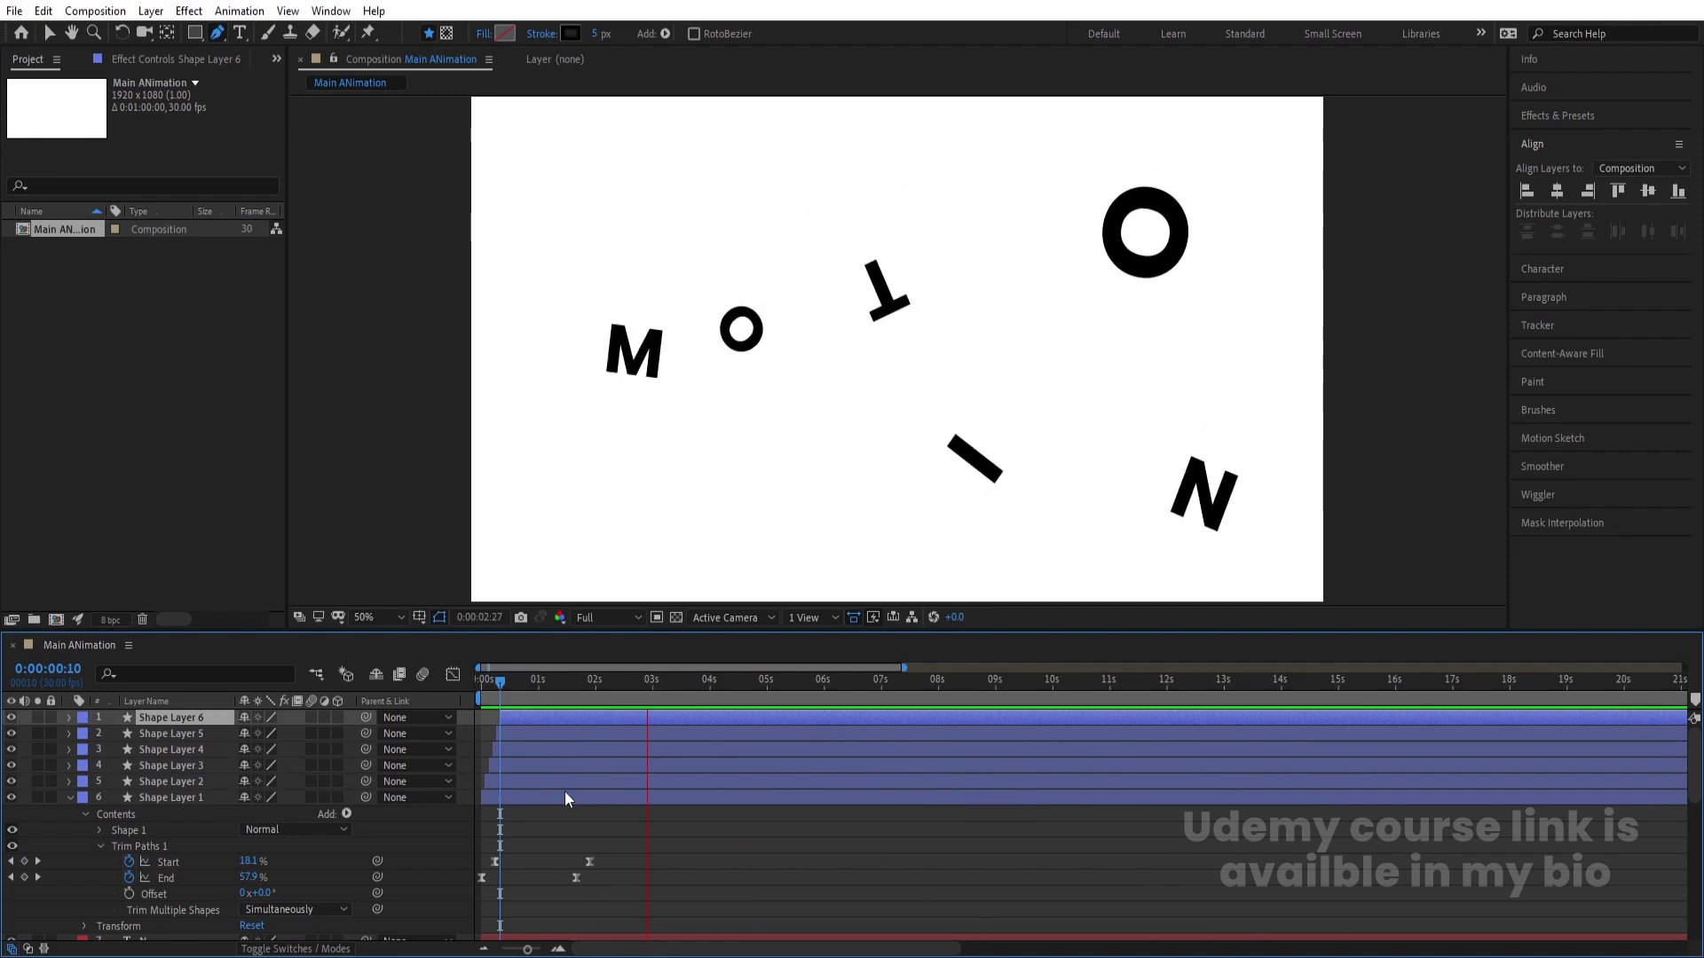
left_click(553, 819)
key("u")
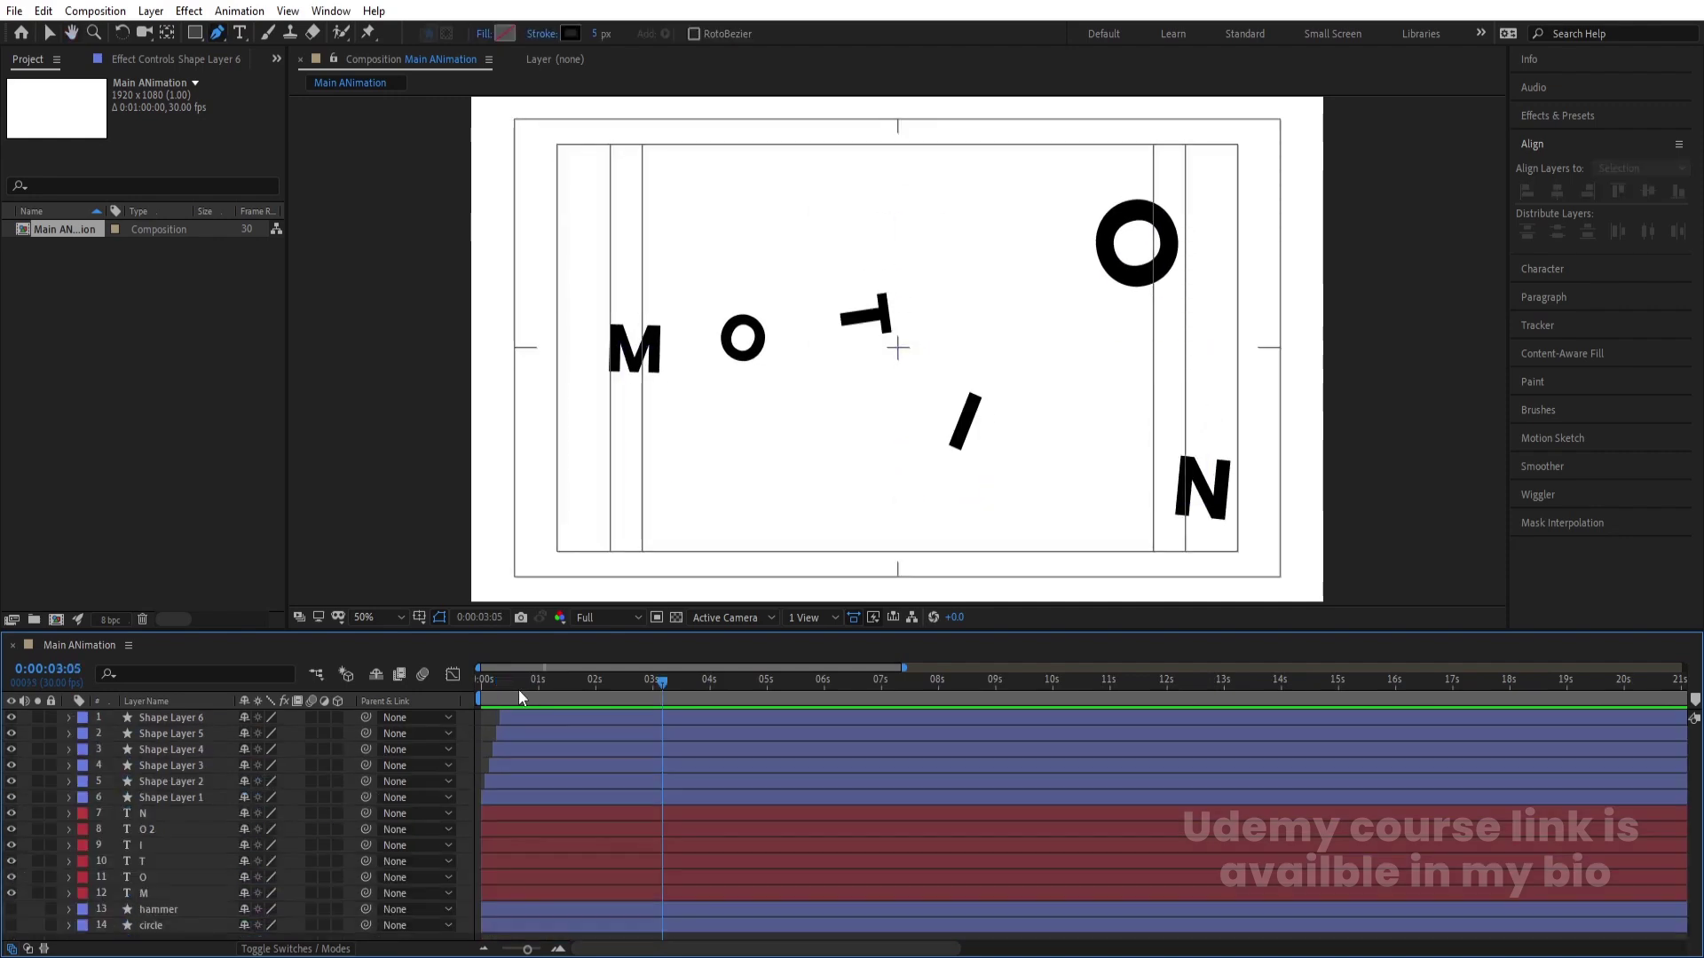
key("Home")
key("space")
key("space")
Step: Enable motion blur on all six shape layers and all six MOTION letter layers
left_click(160, 797)
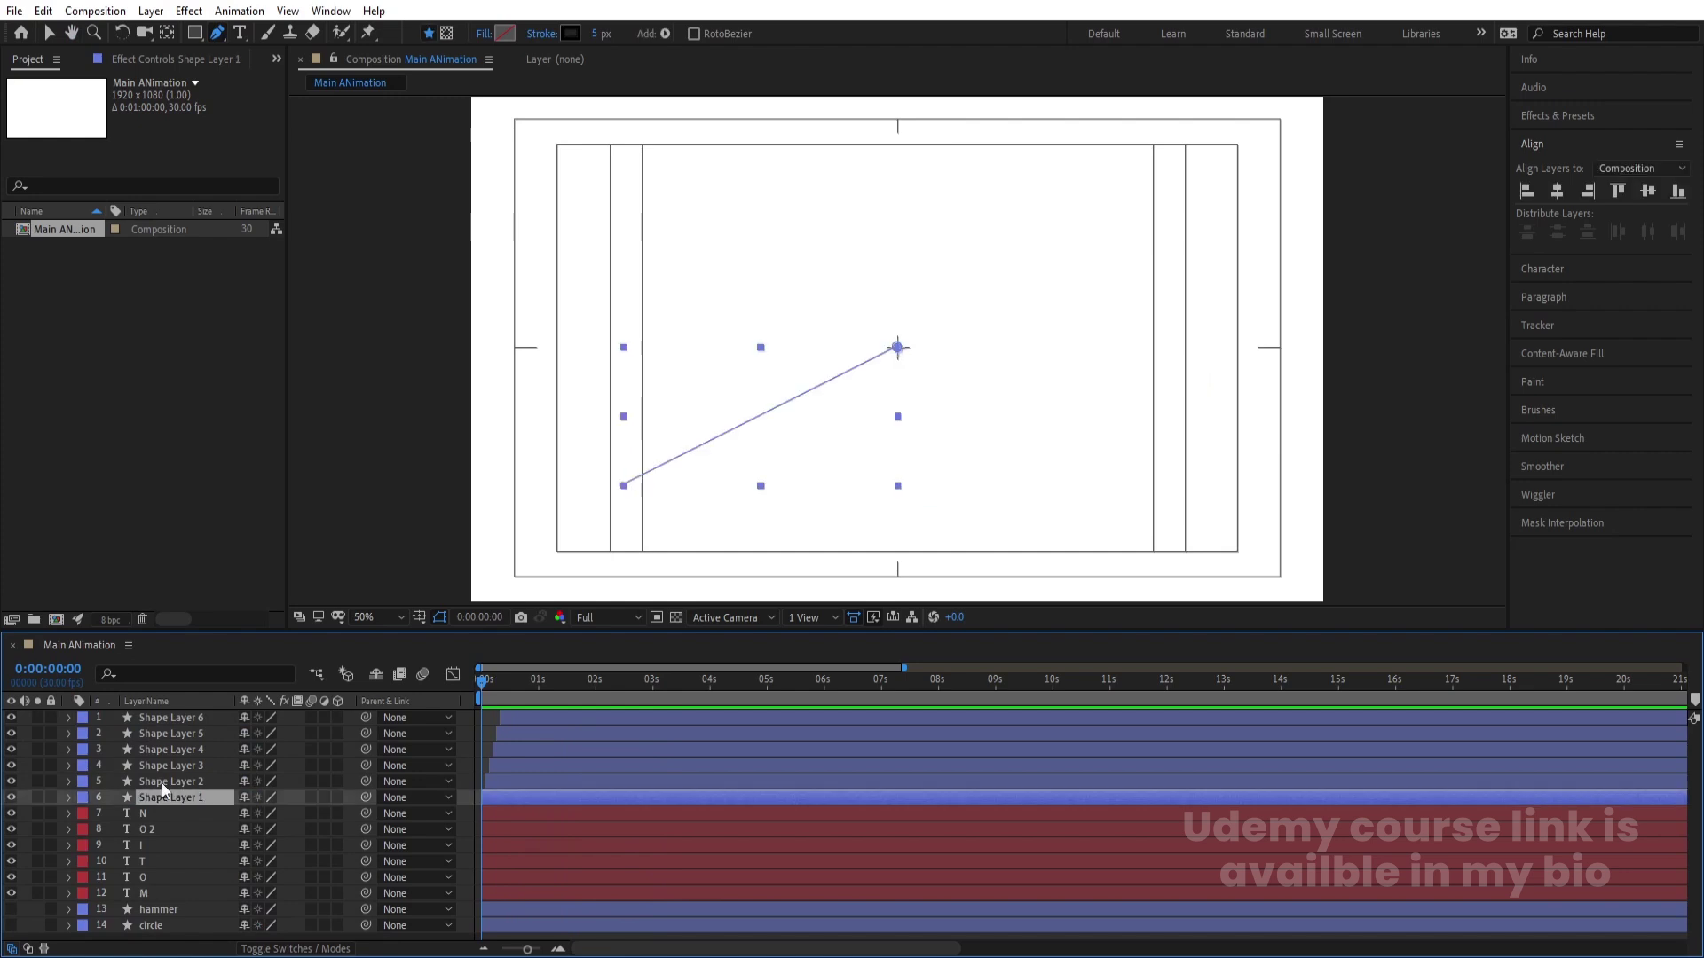
left_click(166, 715, "shift")
left_click(157, 891, "shift")
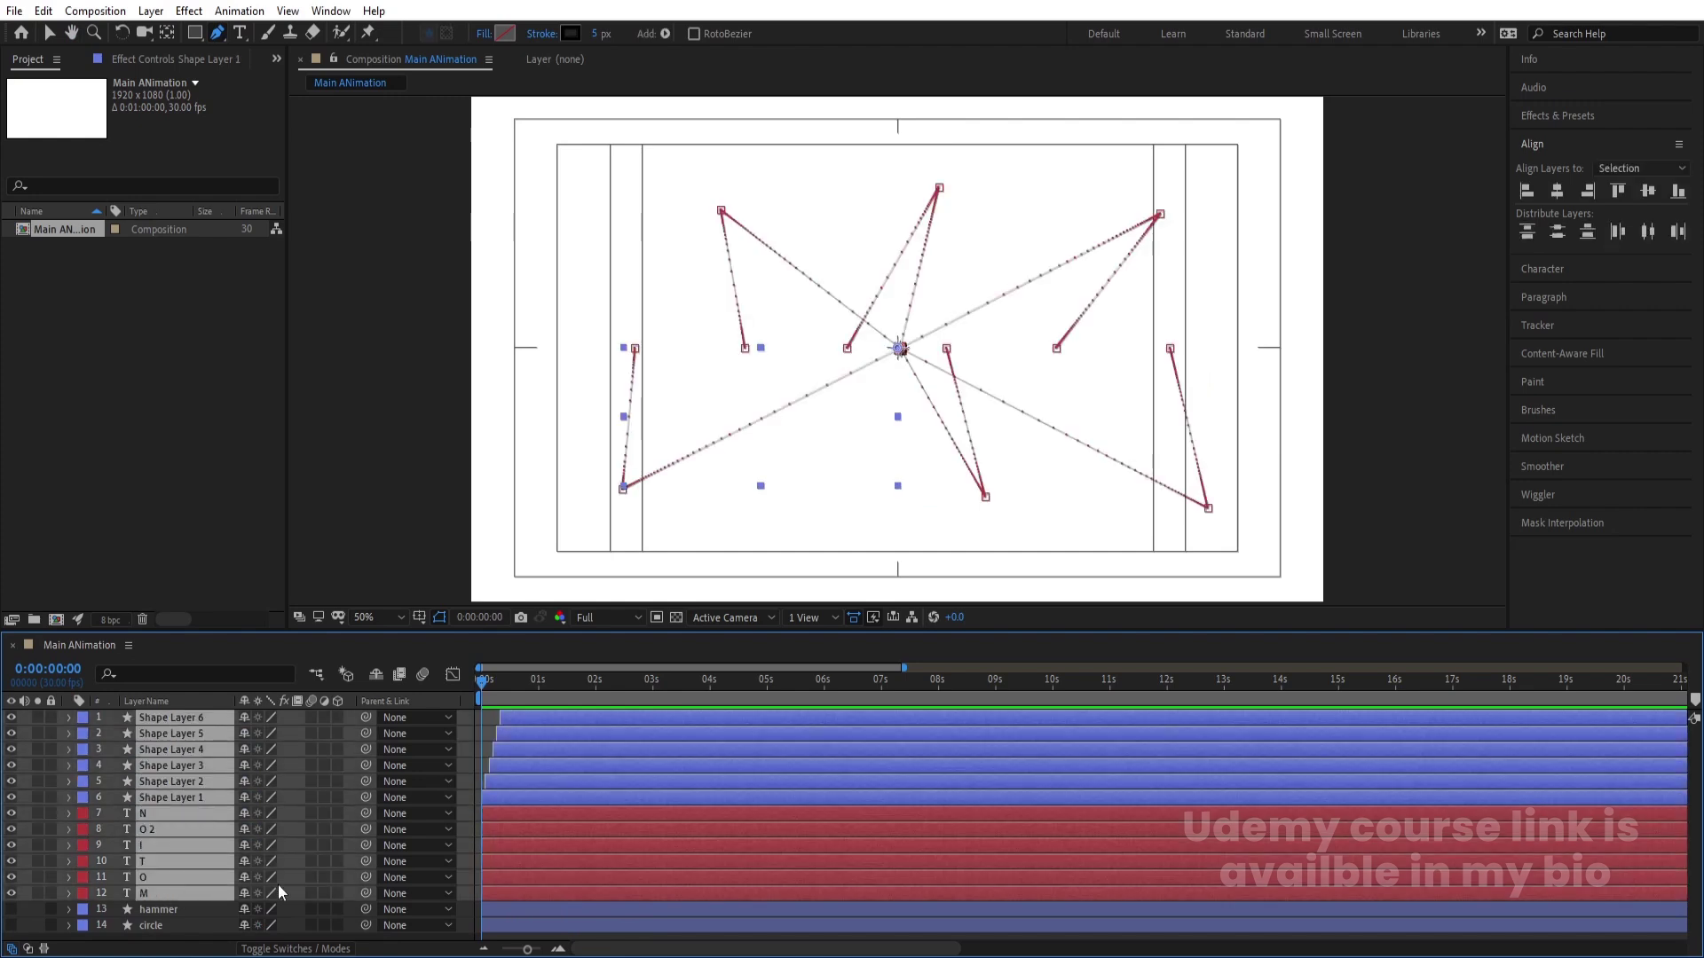
left_click(313, 893)
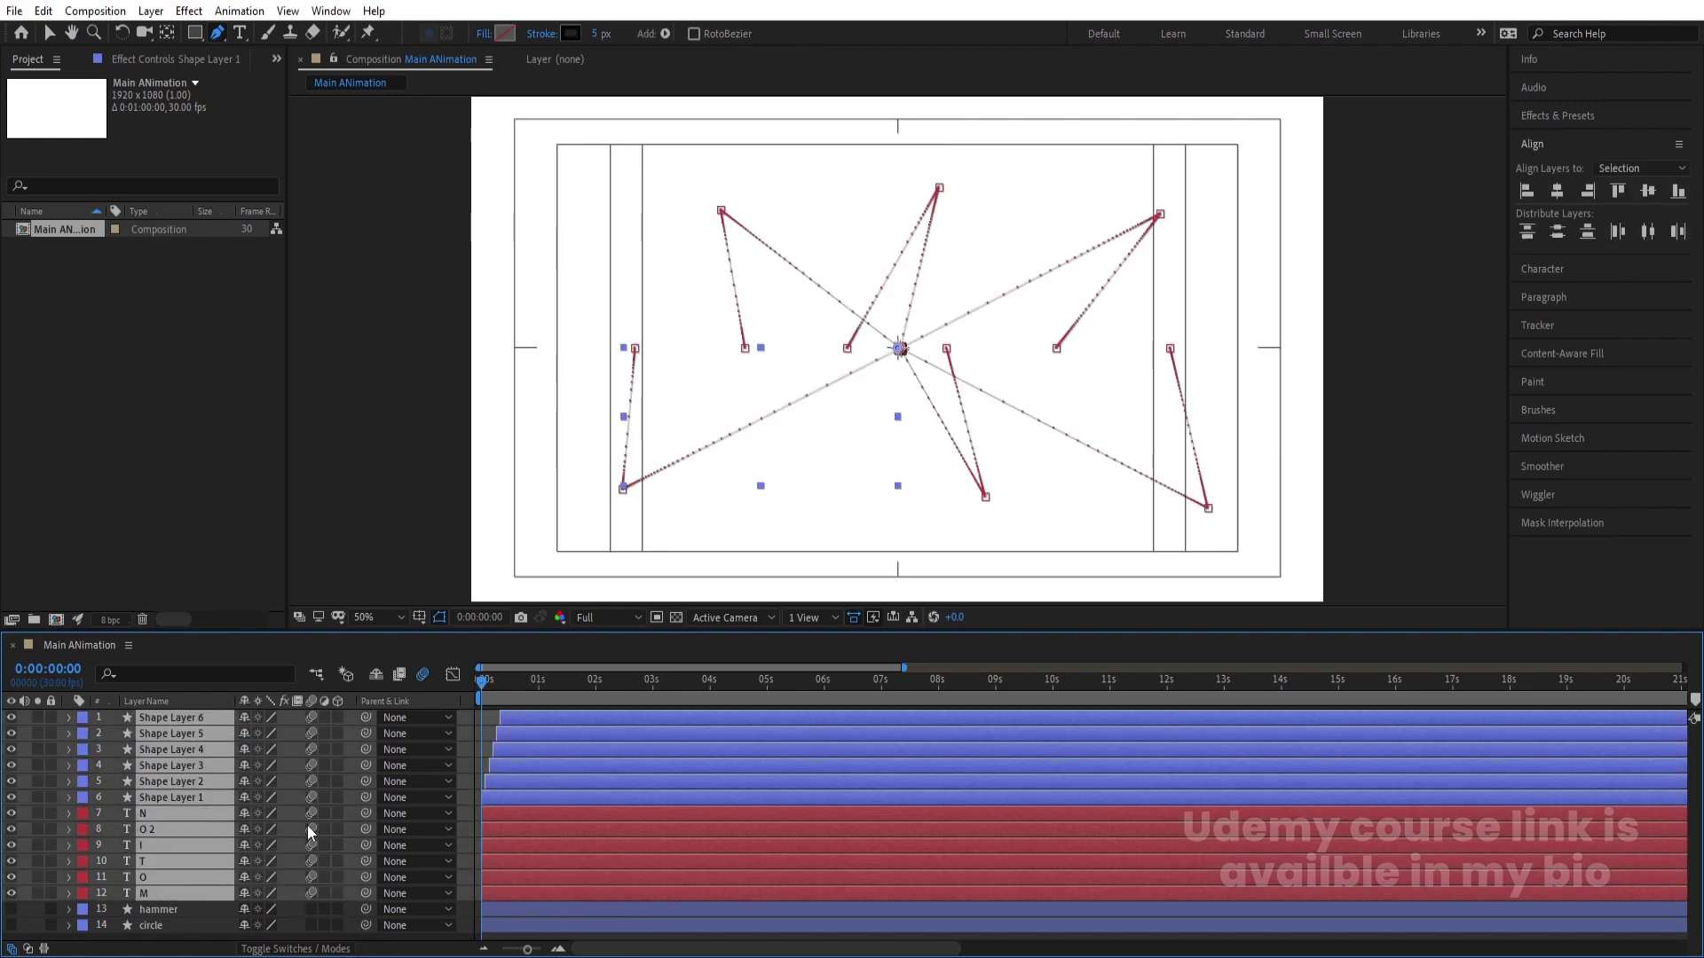
Step: Pre-compose the selected line and letter layers into a new composition named Text Animation
key("ctrl+shift+c")
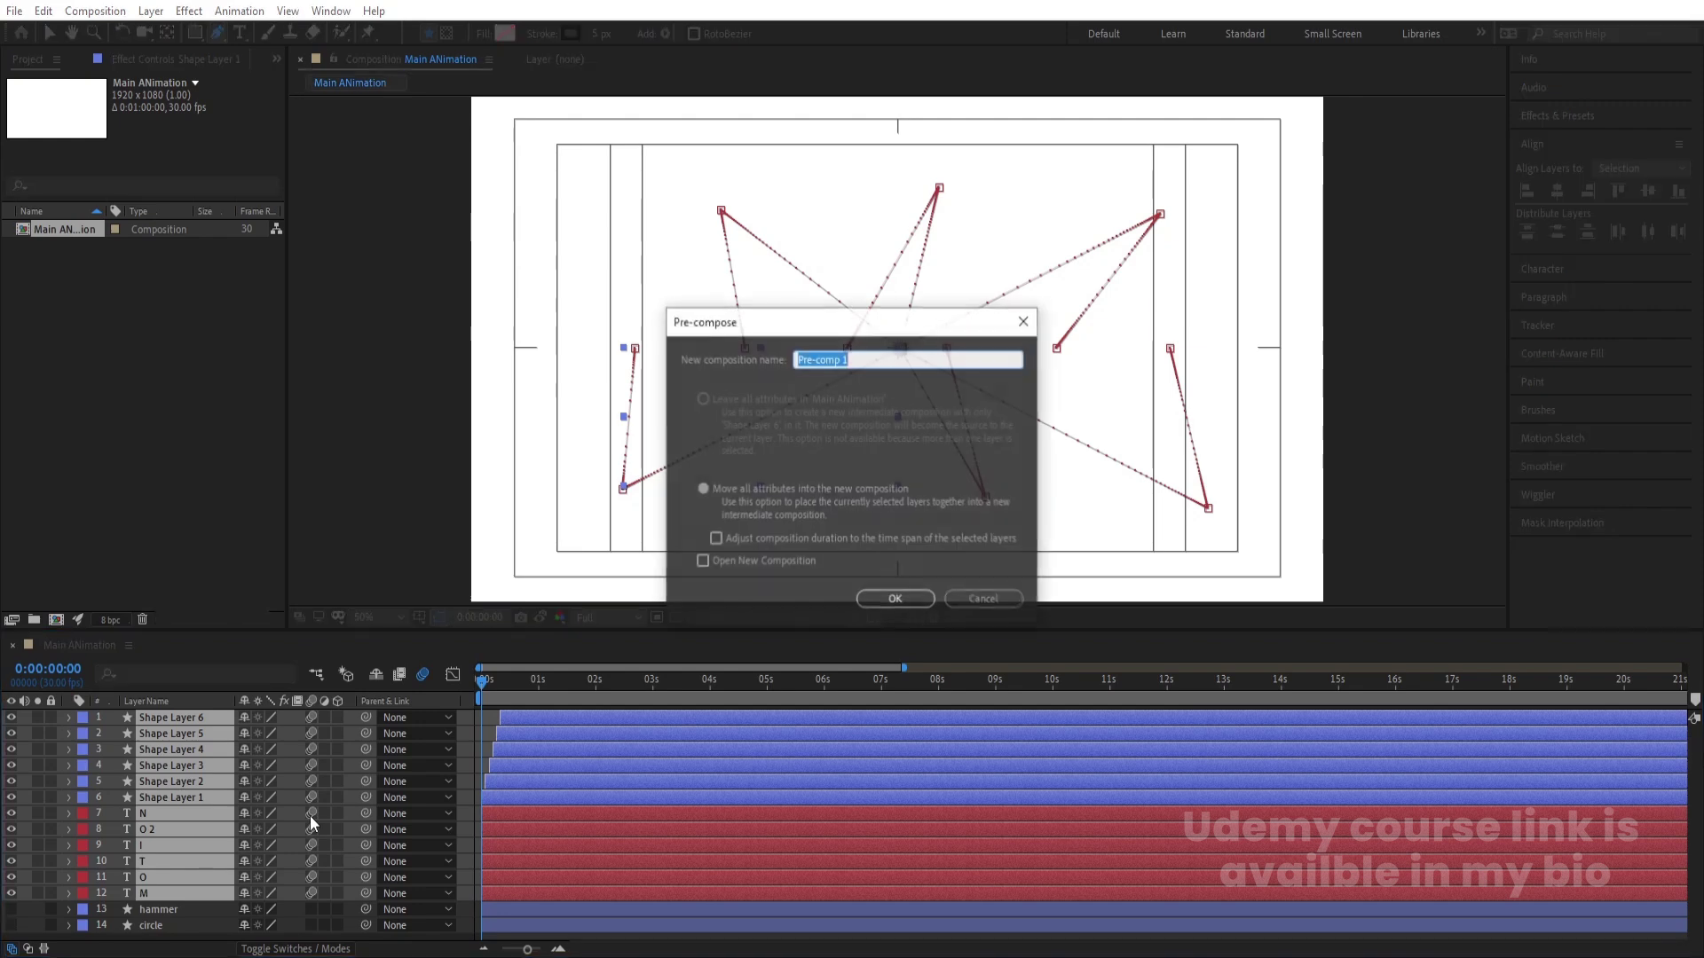
type("Text Animation")
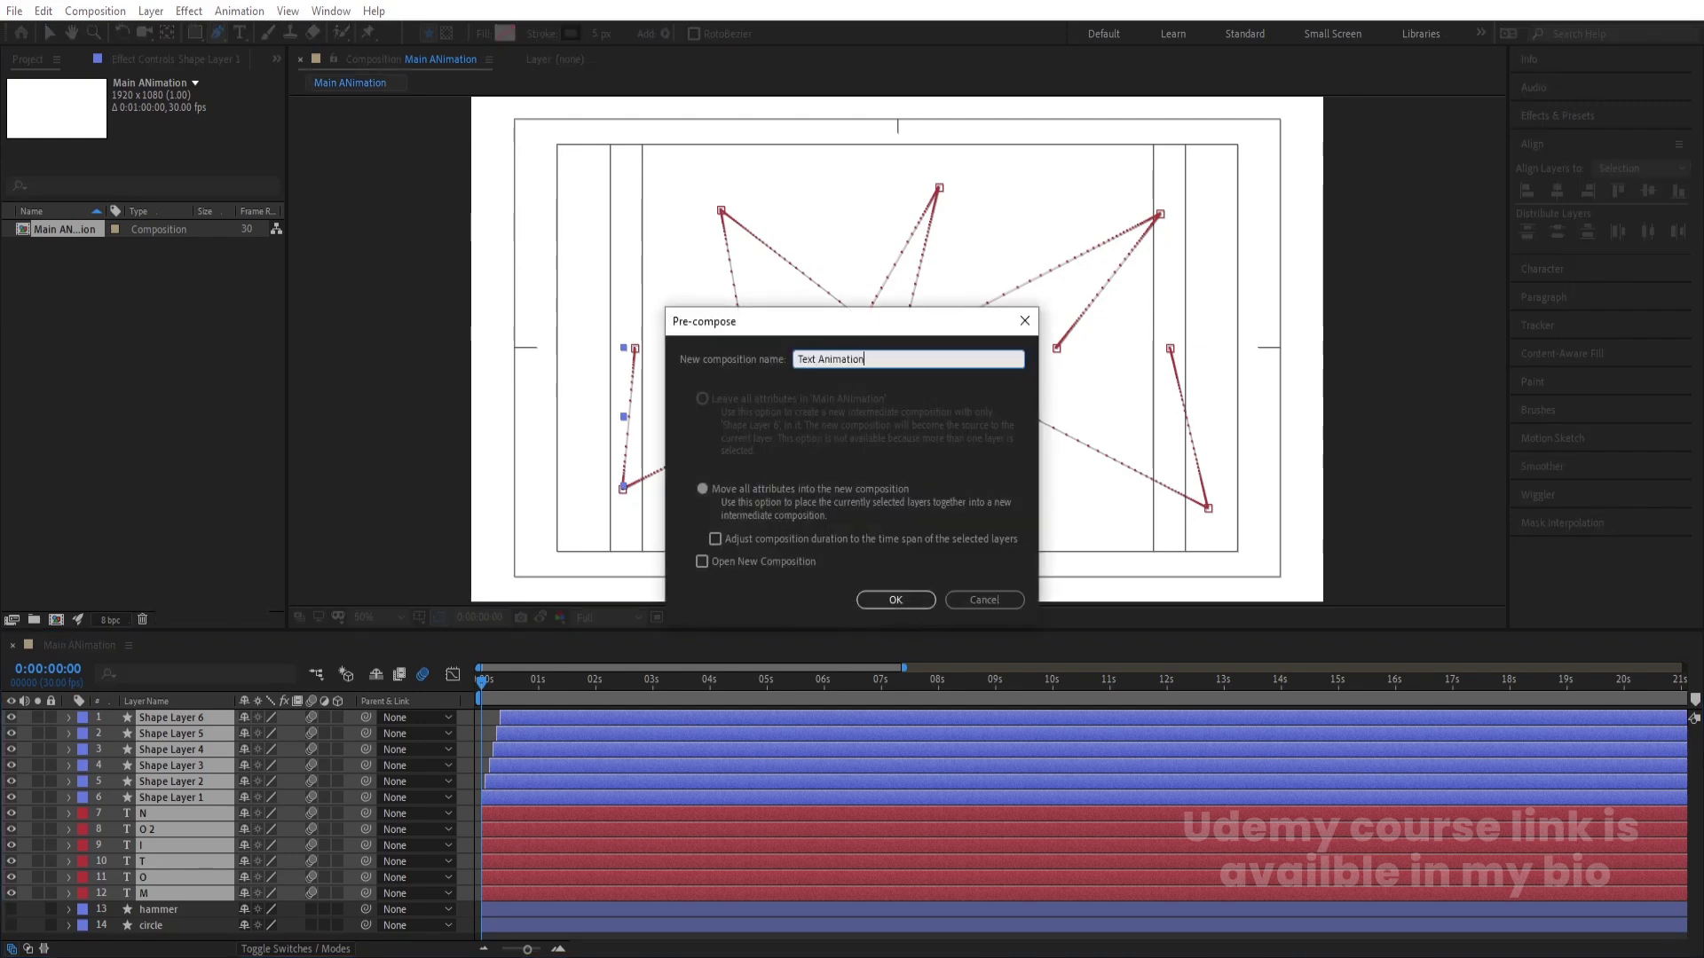
key("Return")
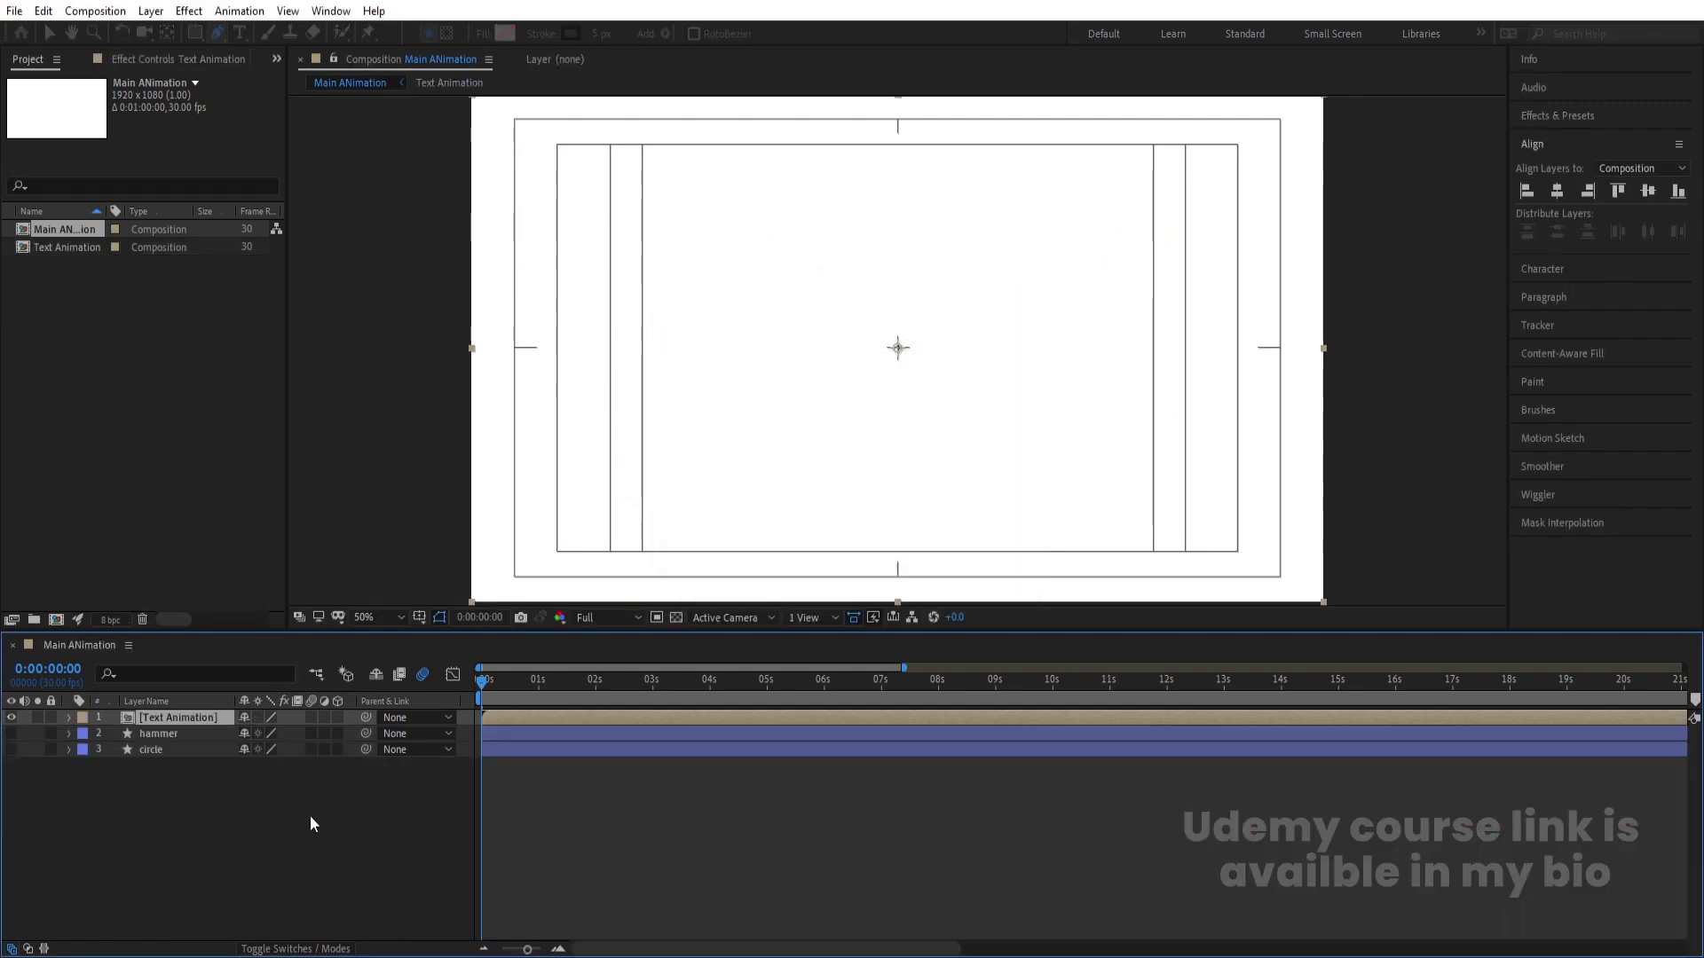
Step: Show the hammer and circle layers instead of Text Animation and start a Position keyframe on the circle at 0:00
left_click_drag(11, 733, 11, 750)
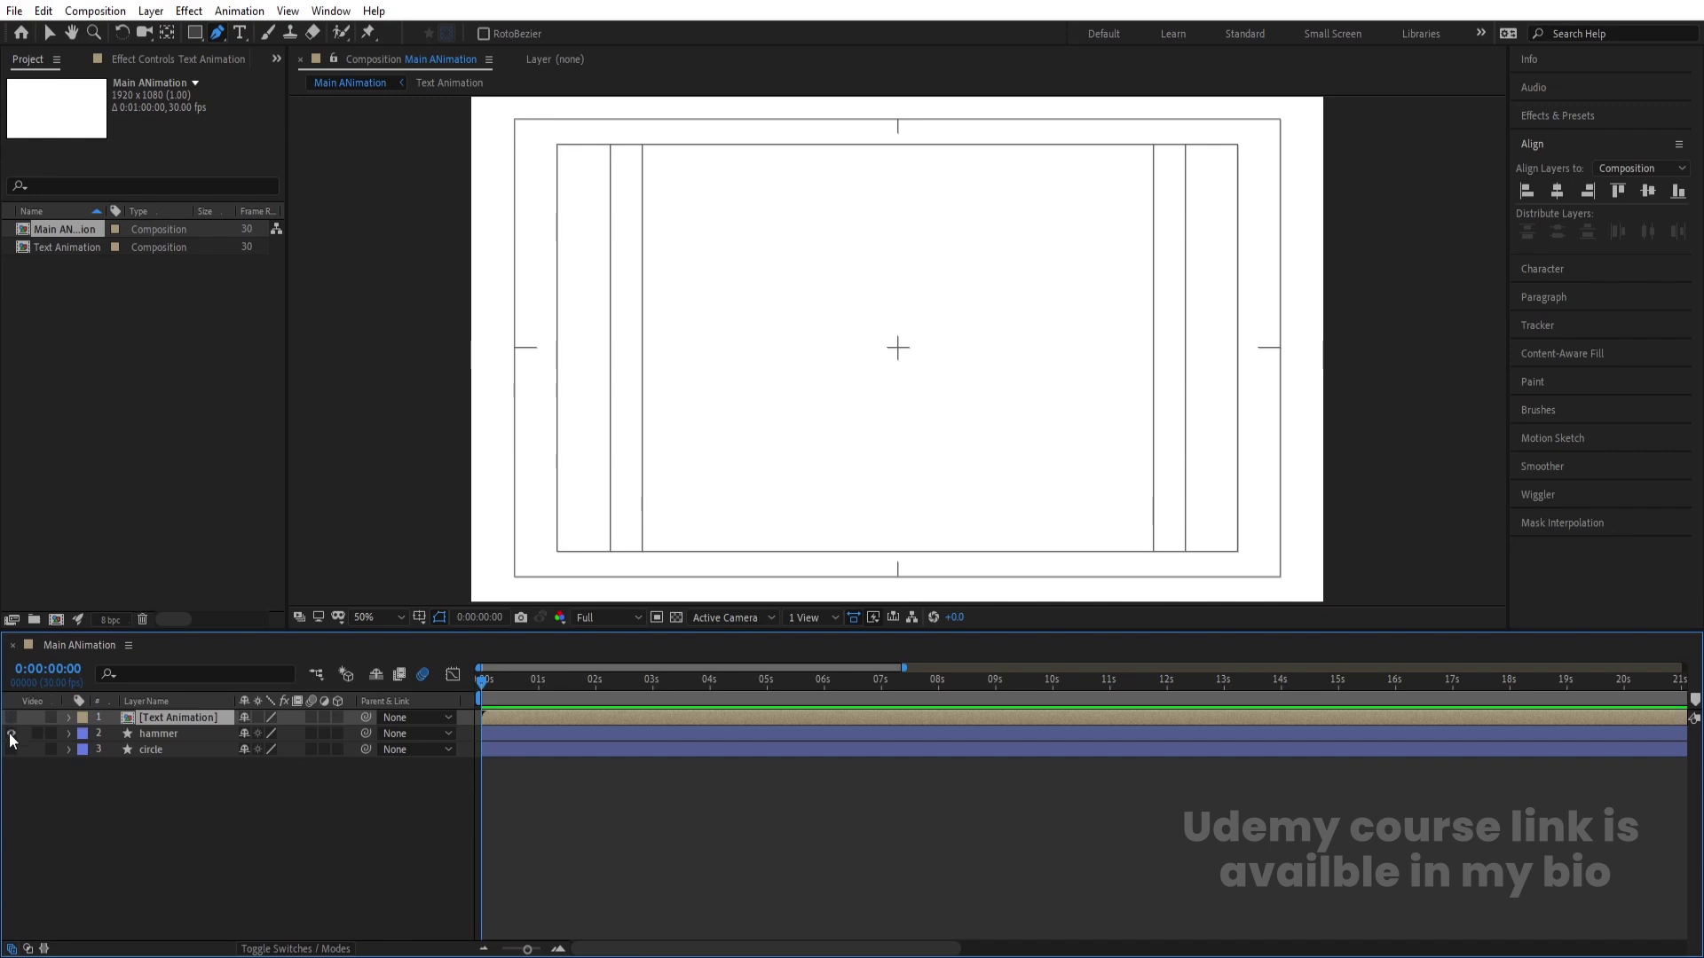
left_click(173, 784)
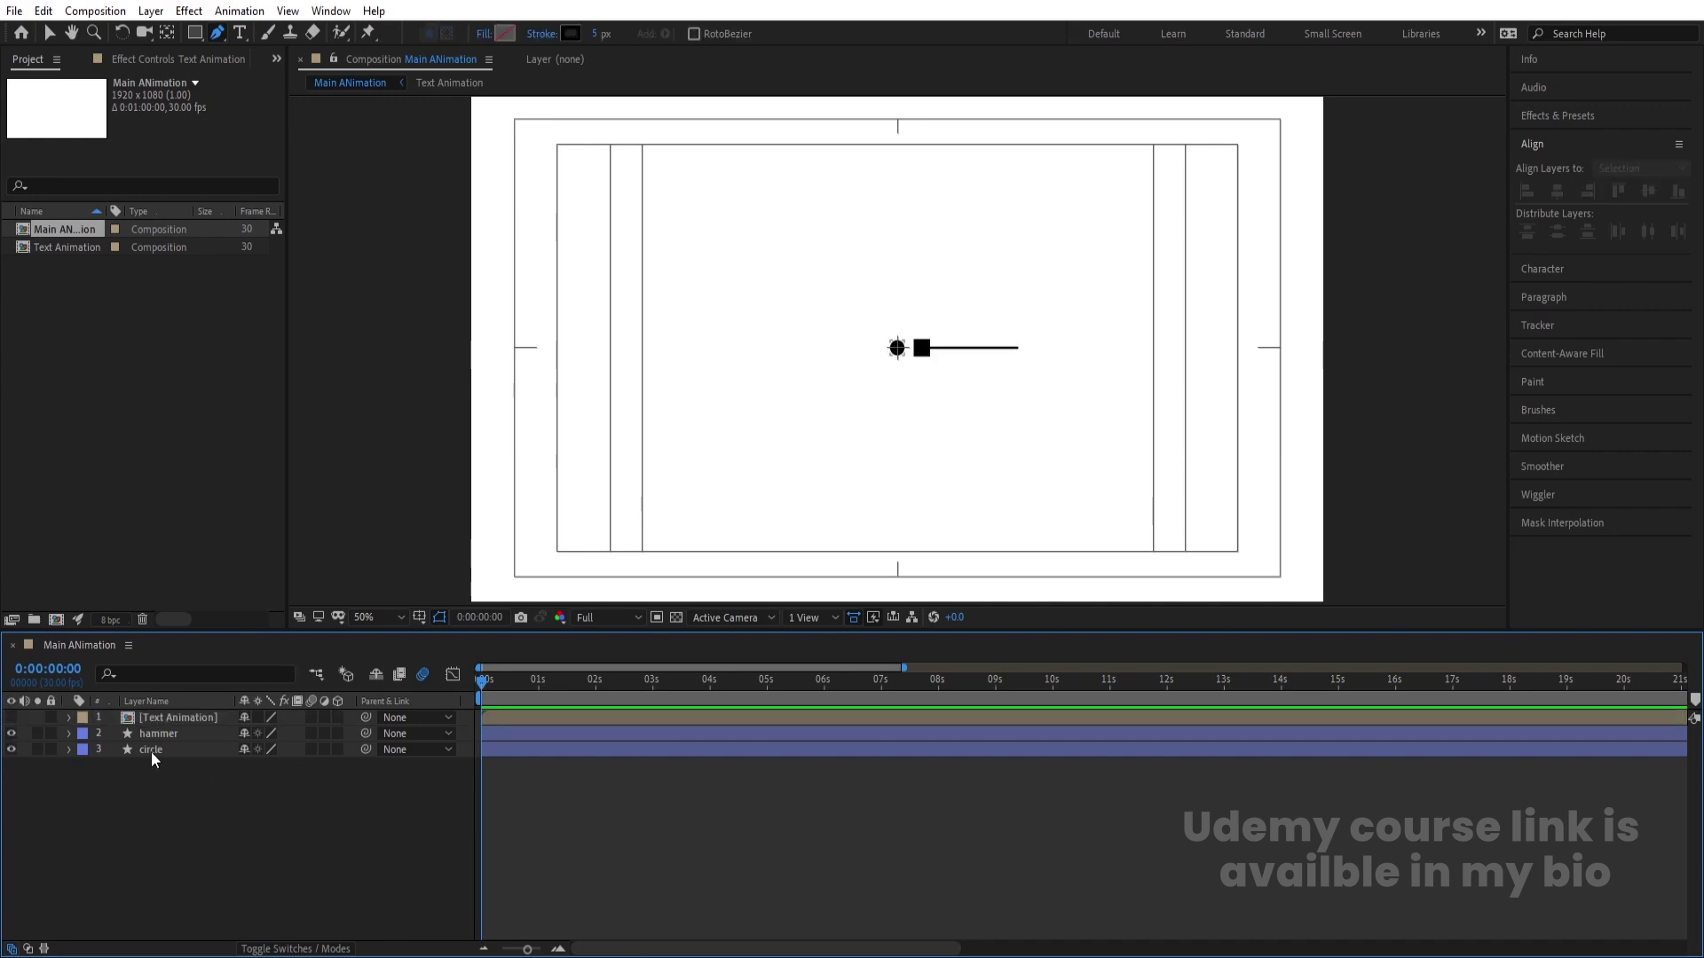
left_click(151, 753)
key("p")
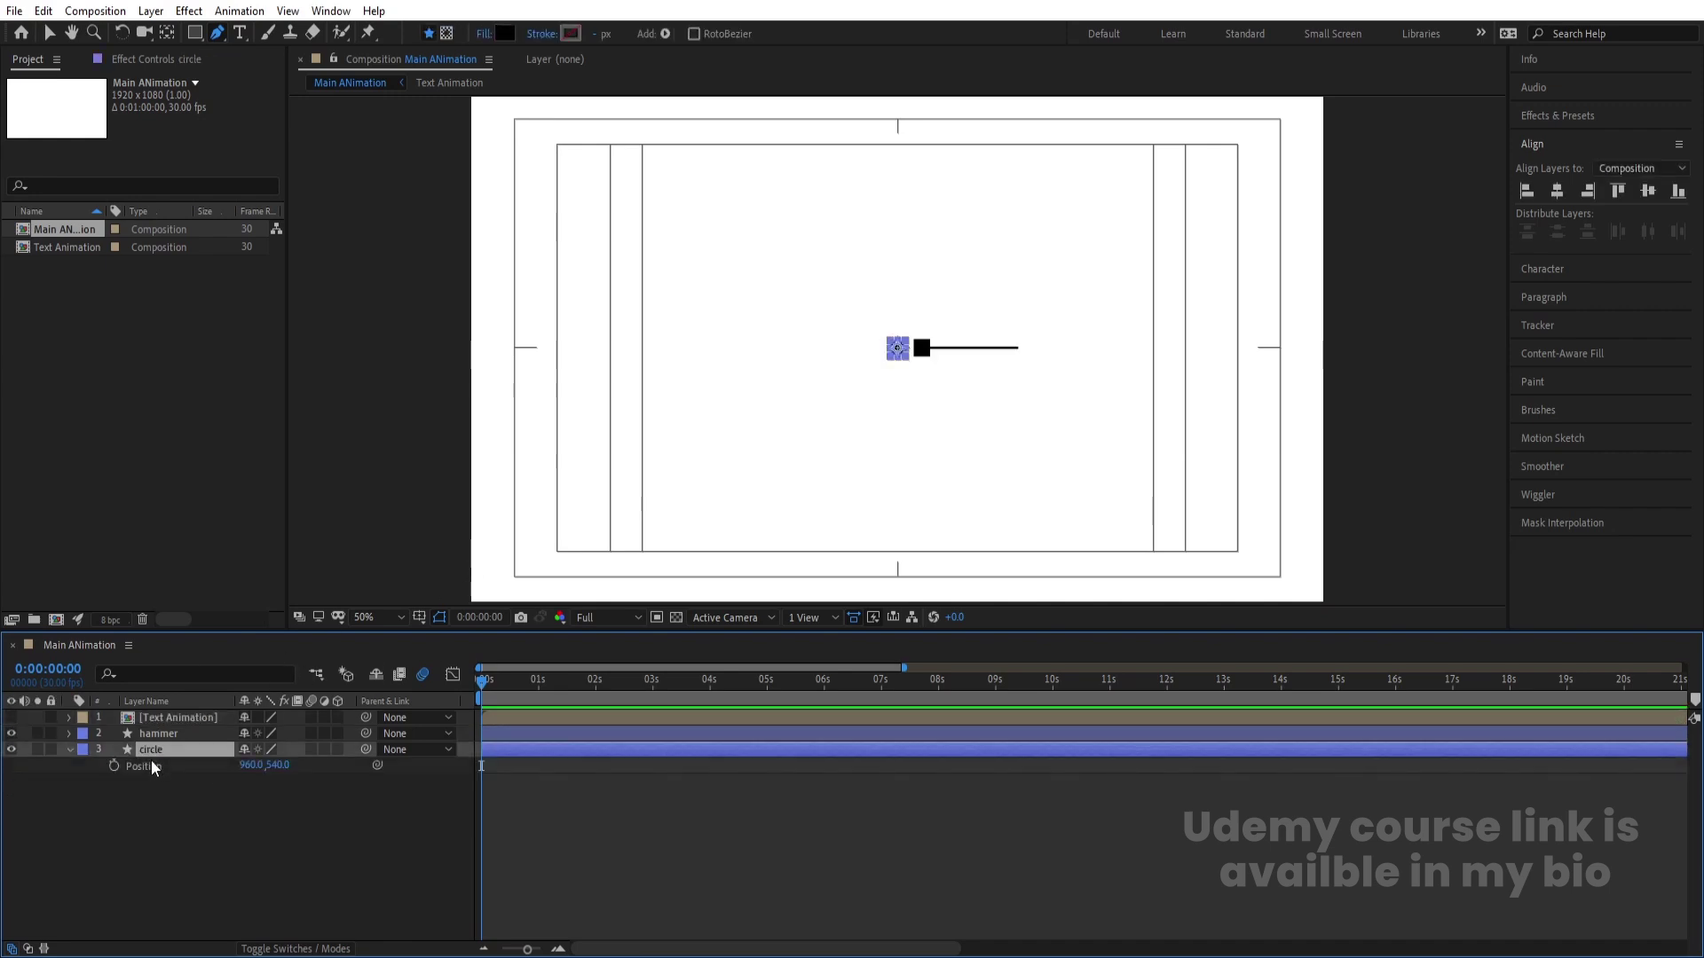
left_click(114, 765)
Step: Add circle Position keyframes at 1:00 and 1:16, and raise the circle slightly at 1:08 to form a bounce
key("equal")
key("equal")
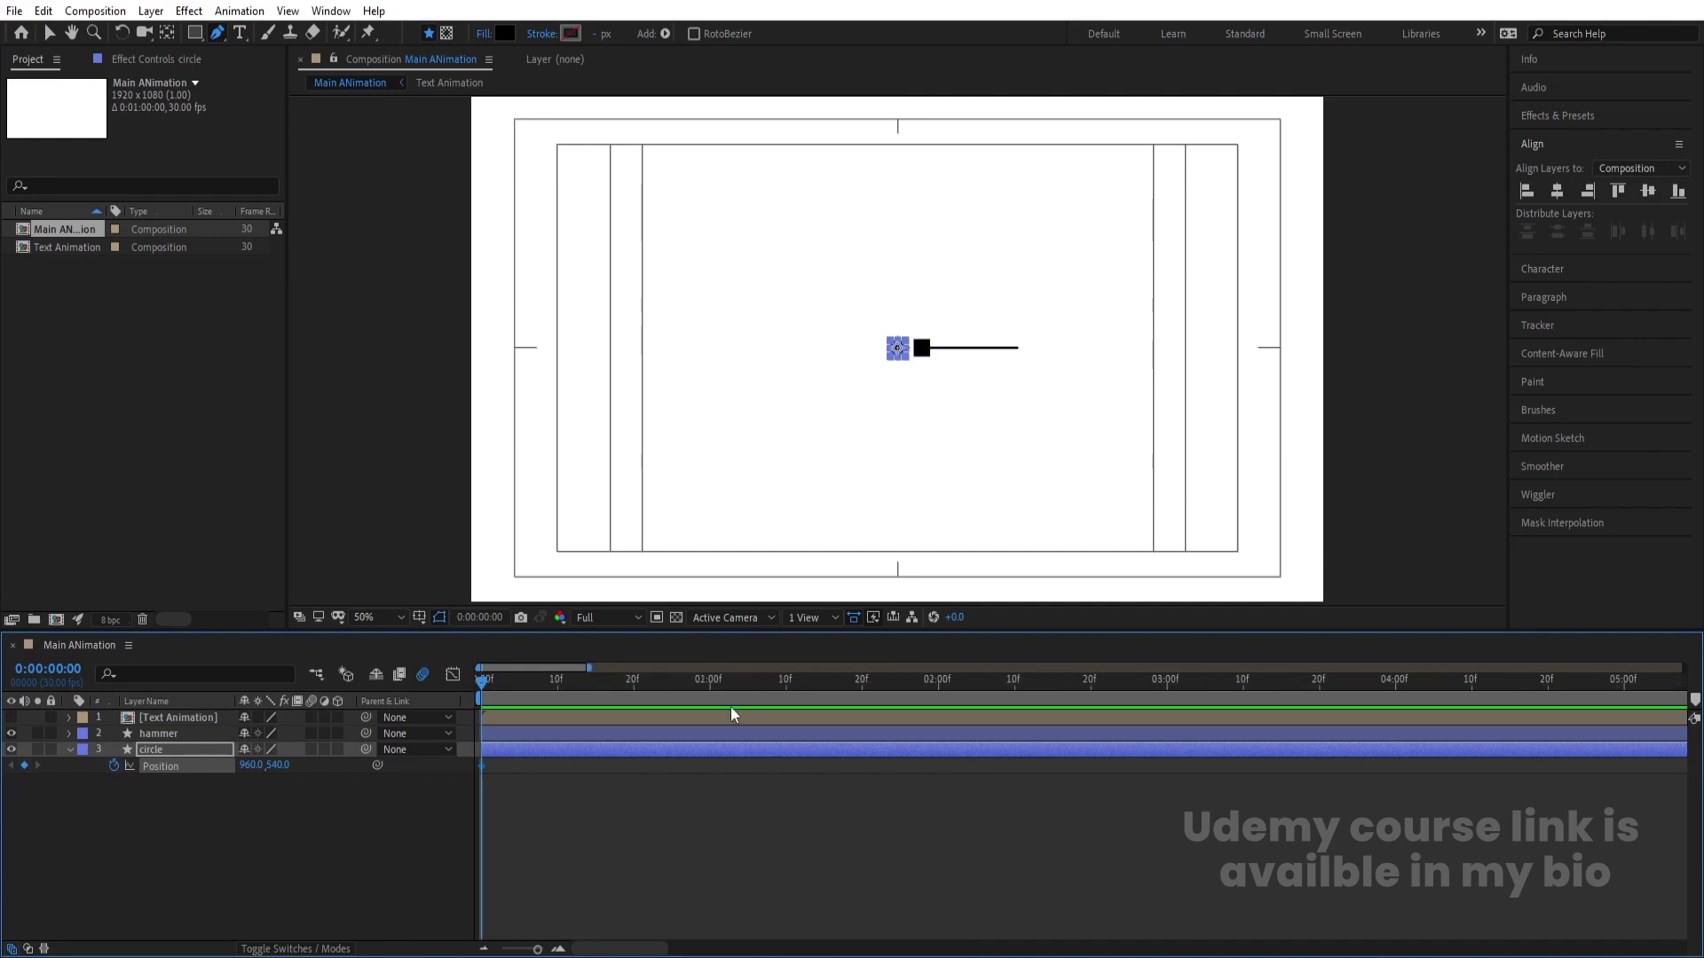
left_click(710, 685)
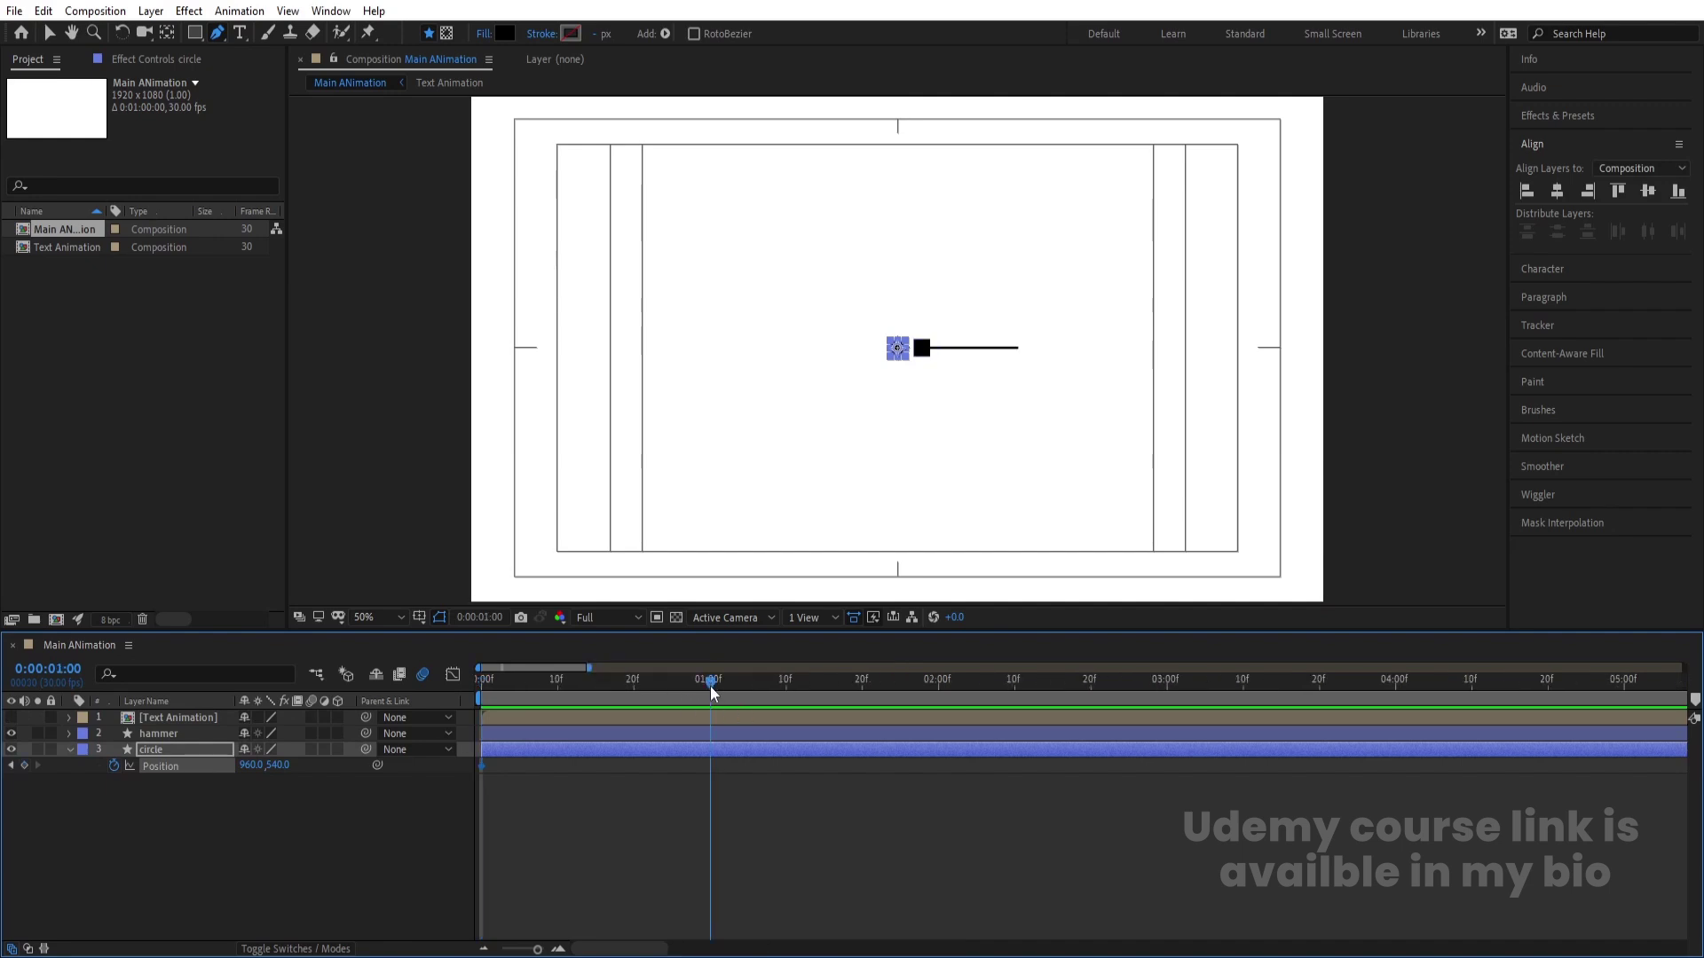
left_click_drag(816, 685, 770, 684)
left_click(24, 766)
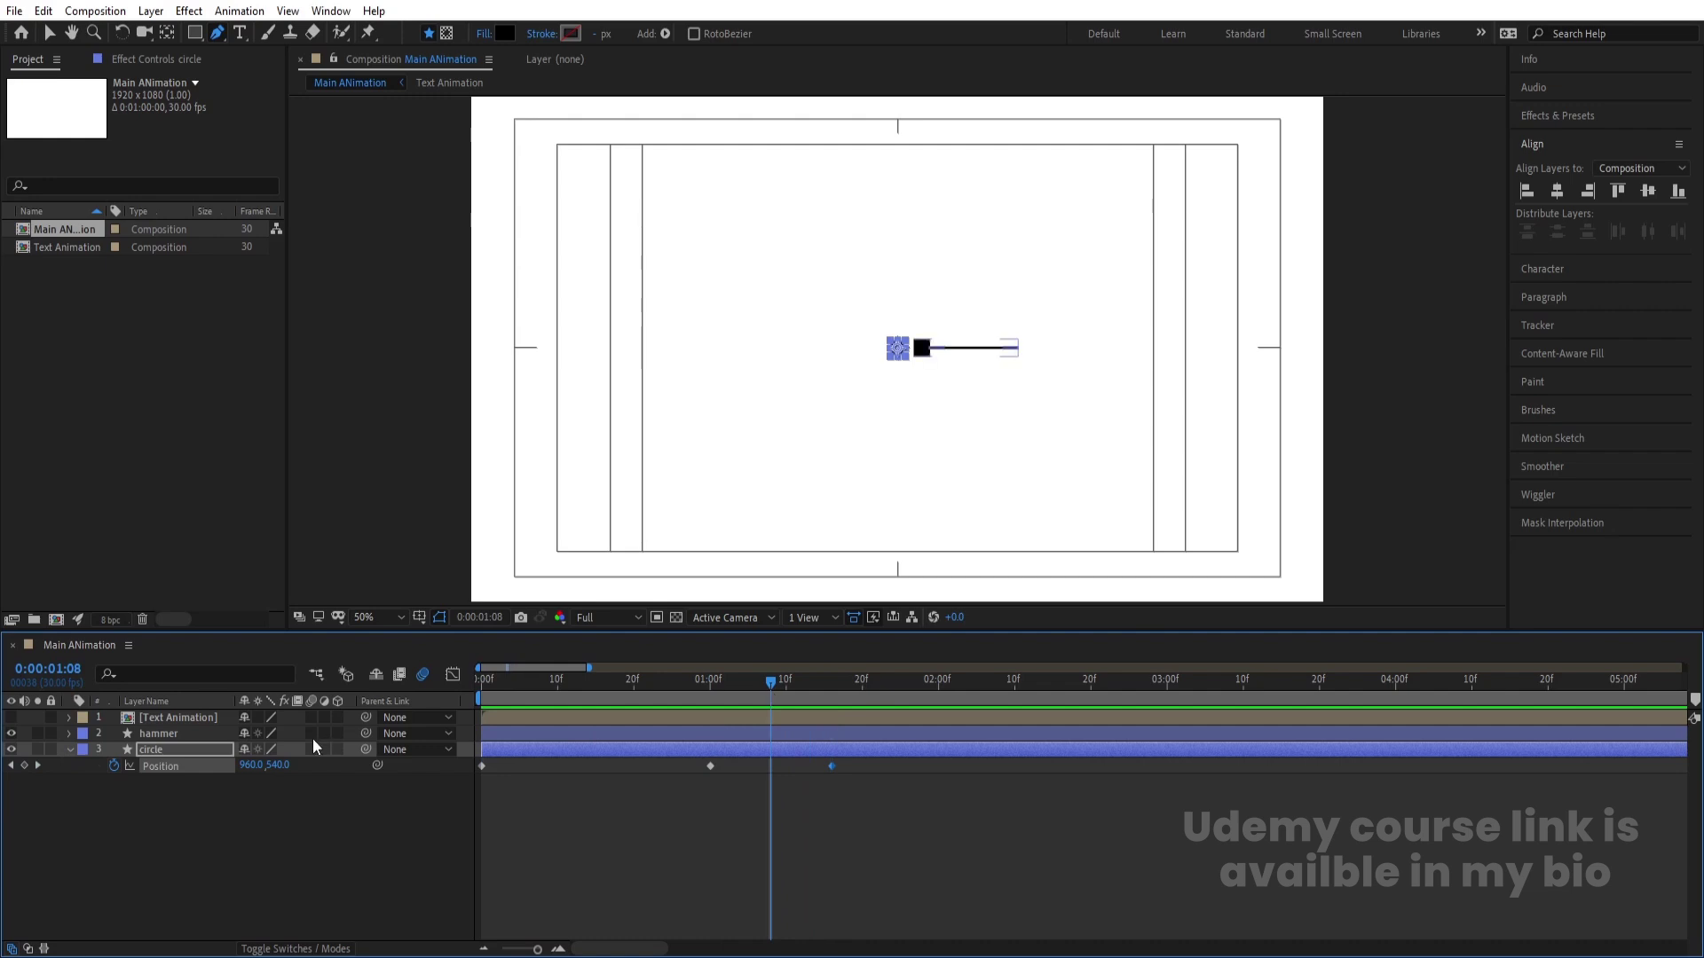
left_click_drag(272, 769, 233, 769)
Step: Place the circle above the frame at Y -27 at 0:00 and apply Easy Ease to all its Position keyframes
left_click(504, 686)
key("Home")
left_click_drag(937, 855, 249, 654)
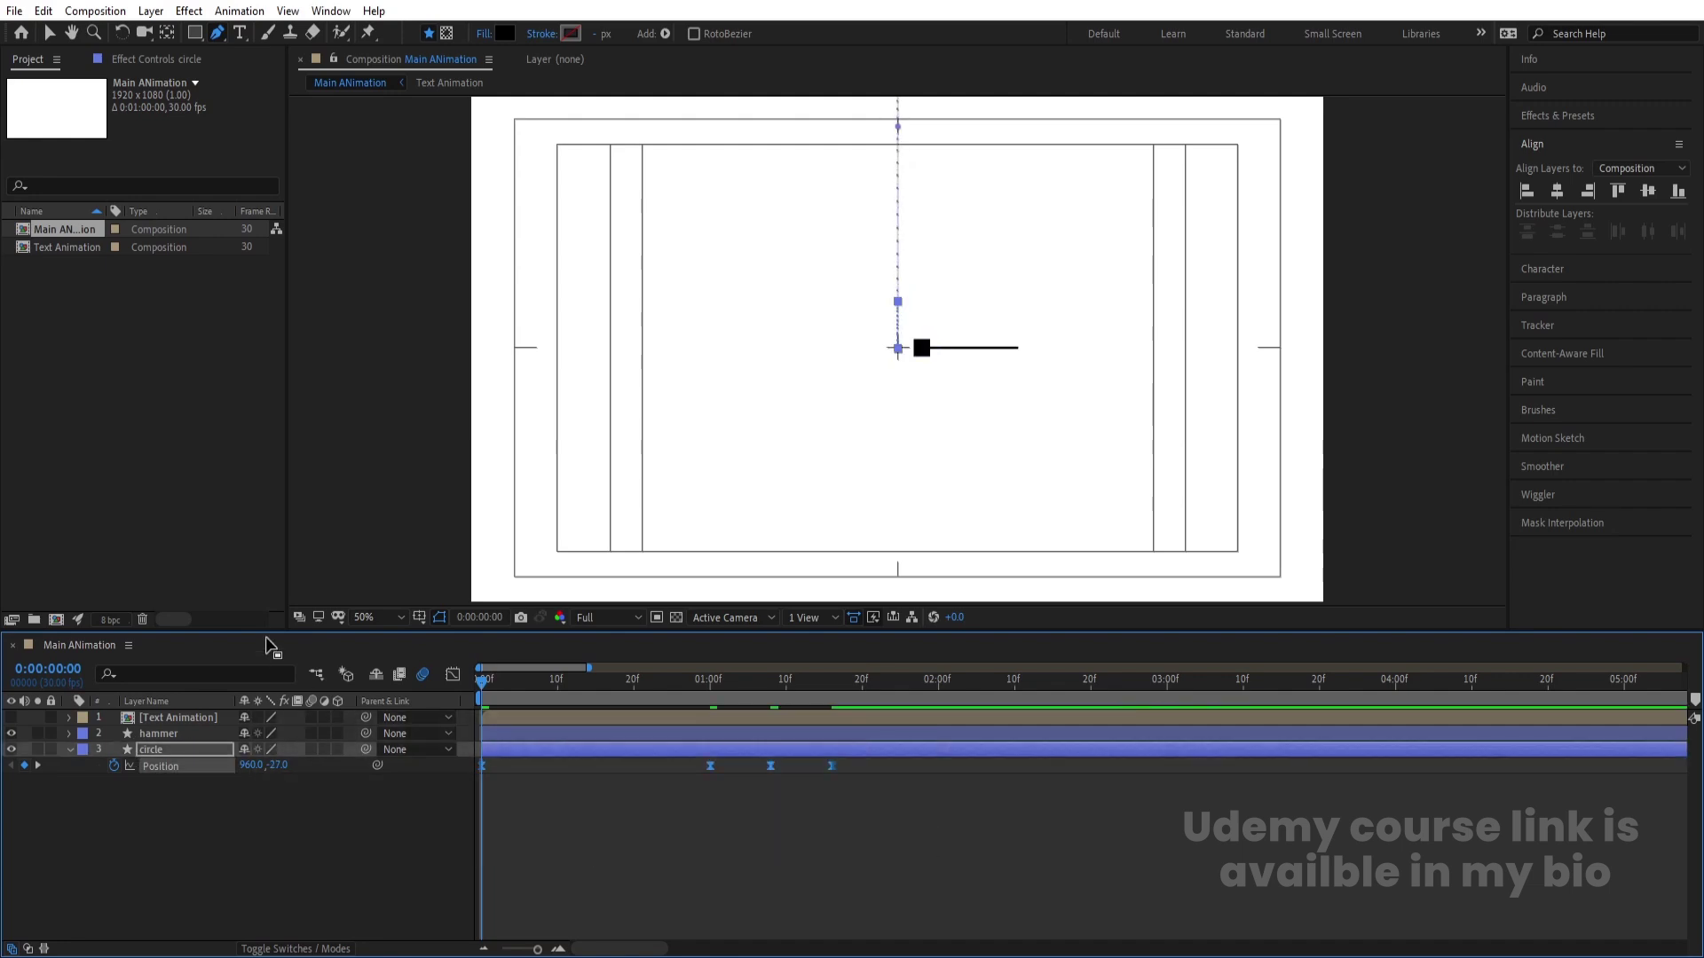
Step: Reshape the circle's Position speed graph so it accelerates into each landing and slows at the bounce peak, and preview
left_click(427, 673)
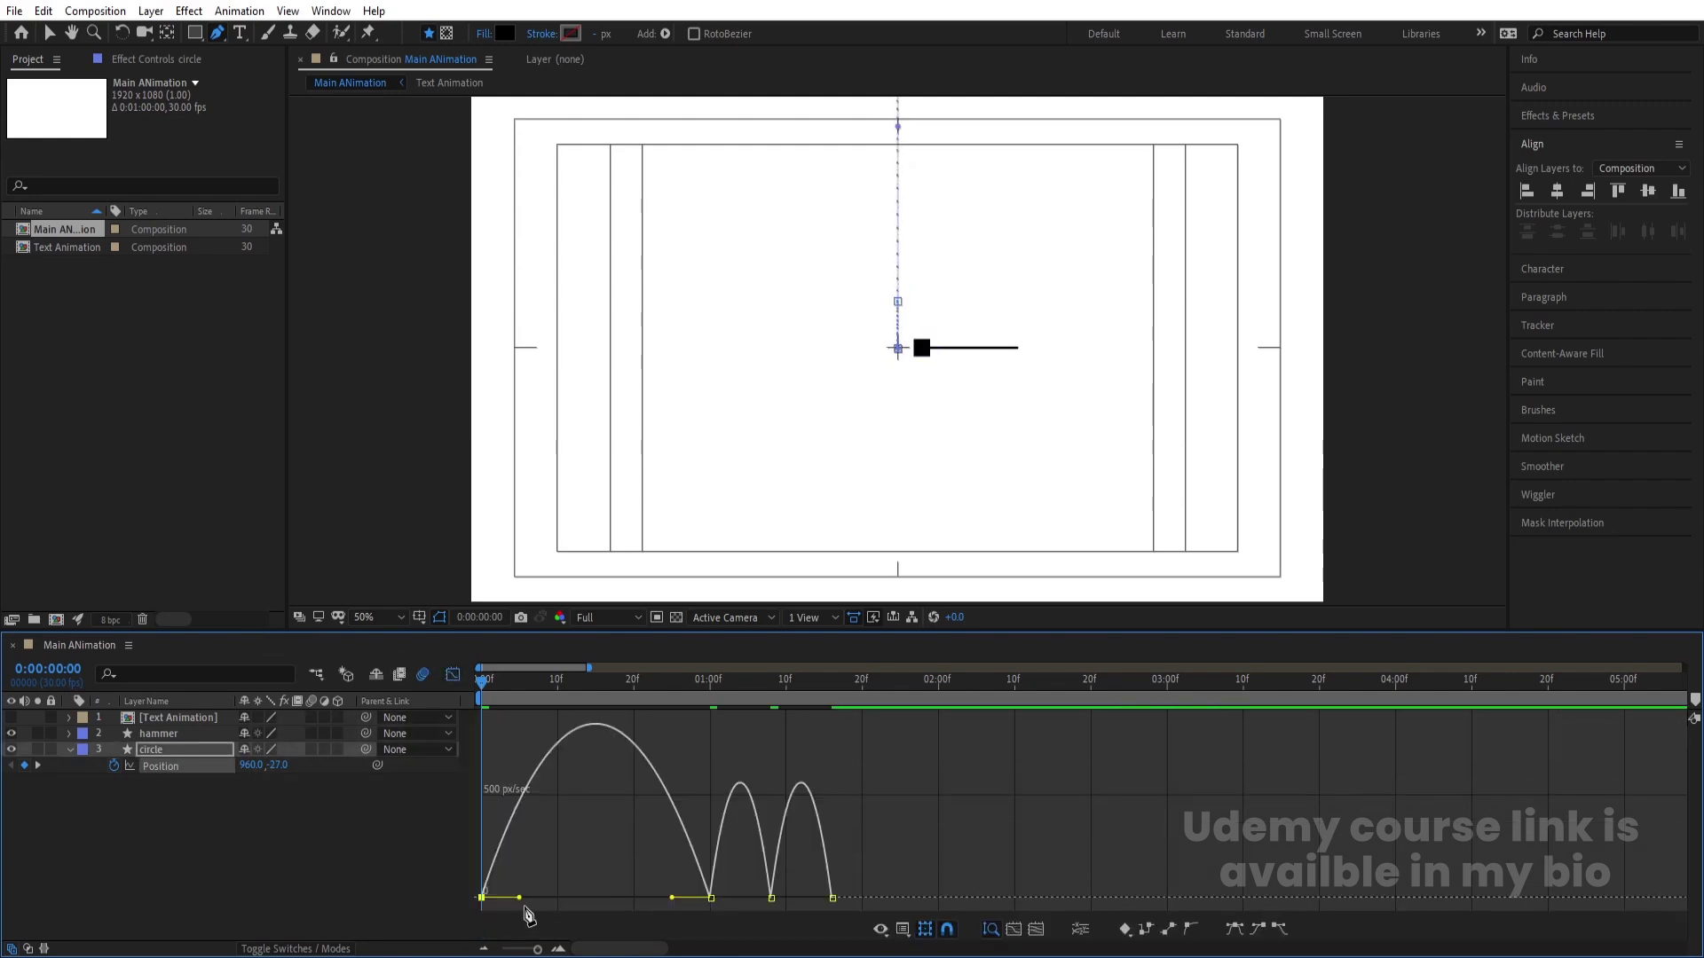
left_click_drag(520, 899, 701, 903)
scroll(894, 890, "up", 2)
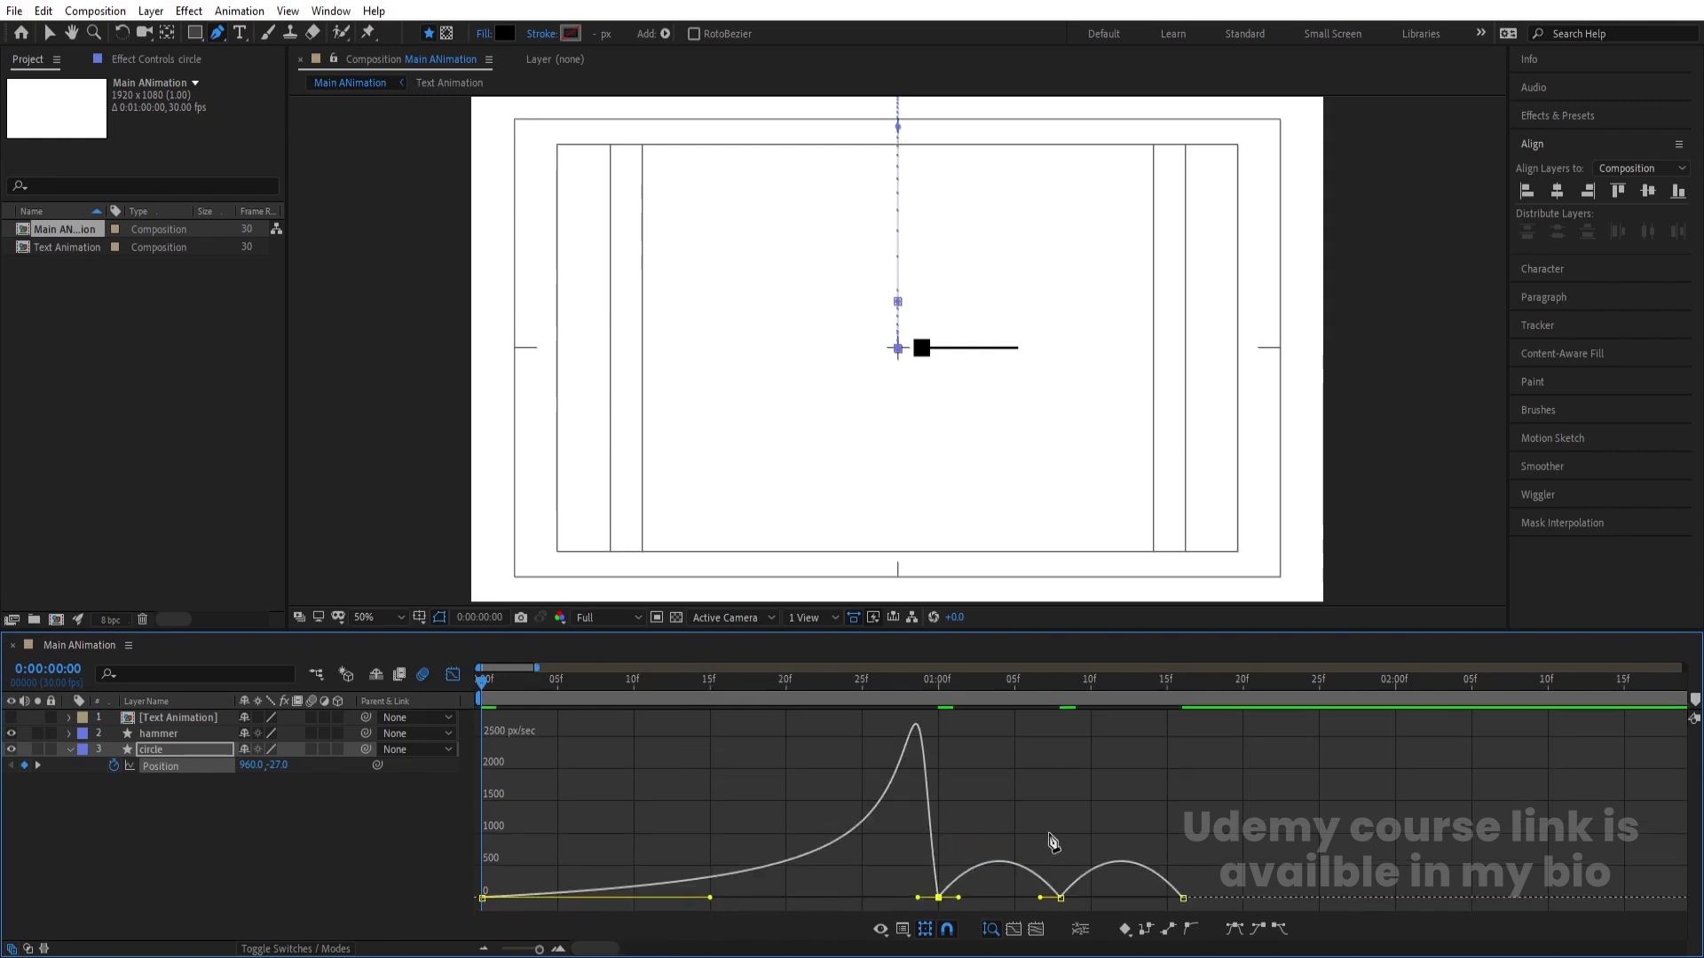
left_click_drag(1040, 901, 1121, 899)
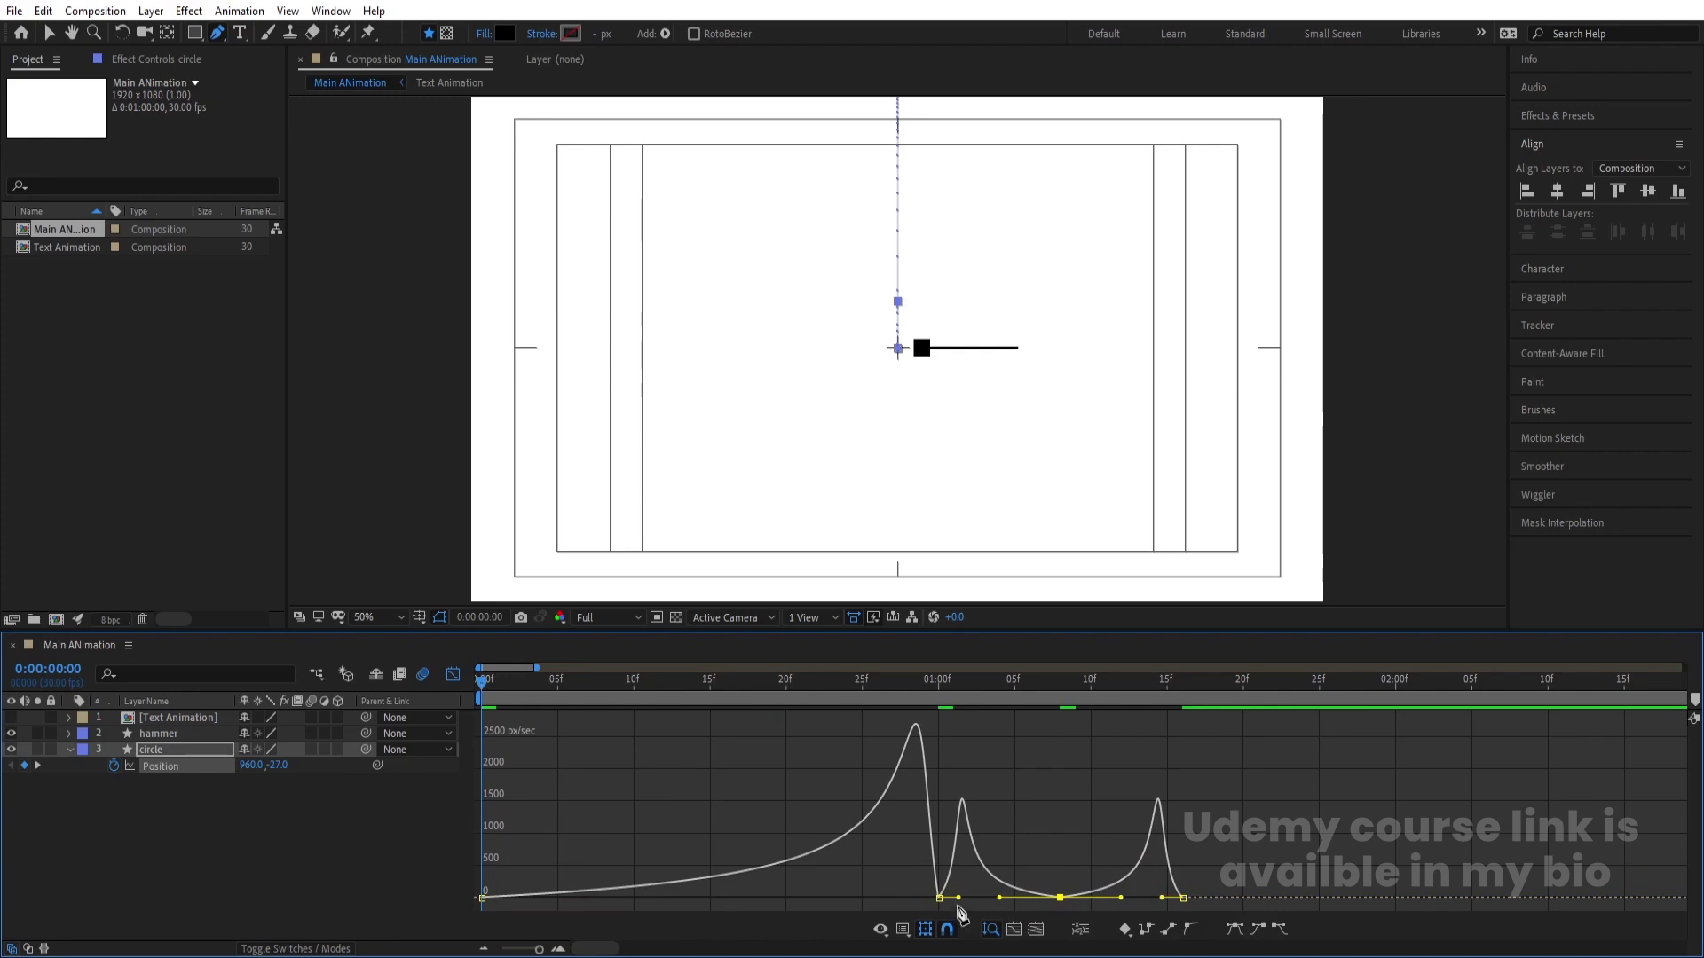
left_click_drag(960, 899, 933, 899)
left_click(1183, 899)
left_click_drag(1160, 899, 1176, 899)
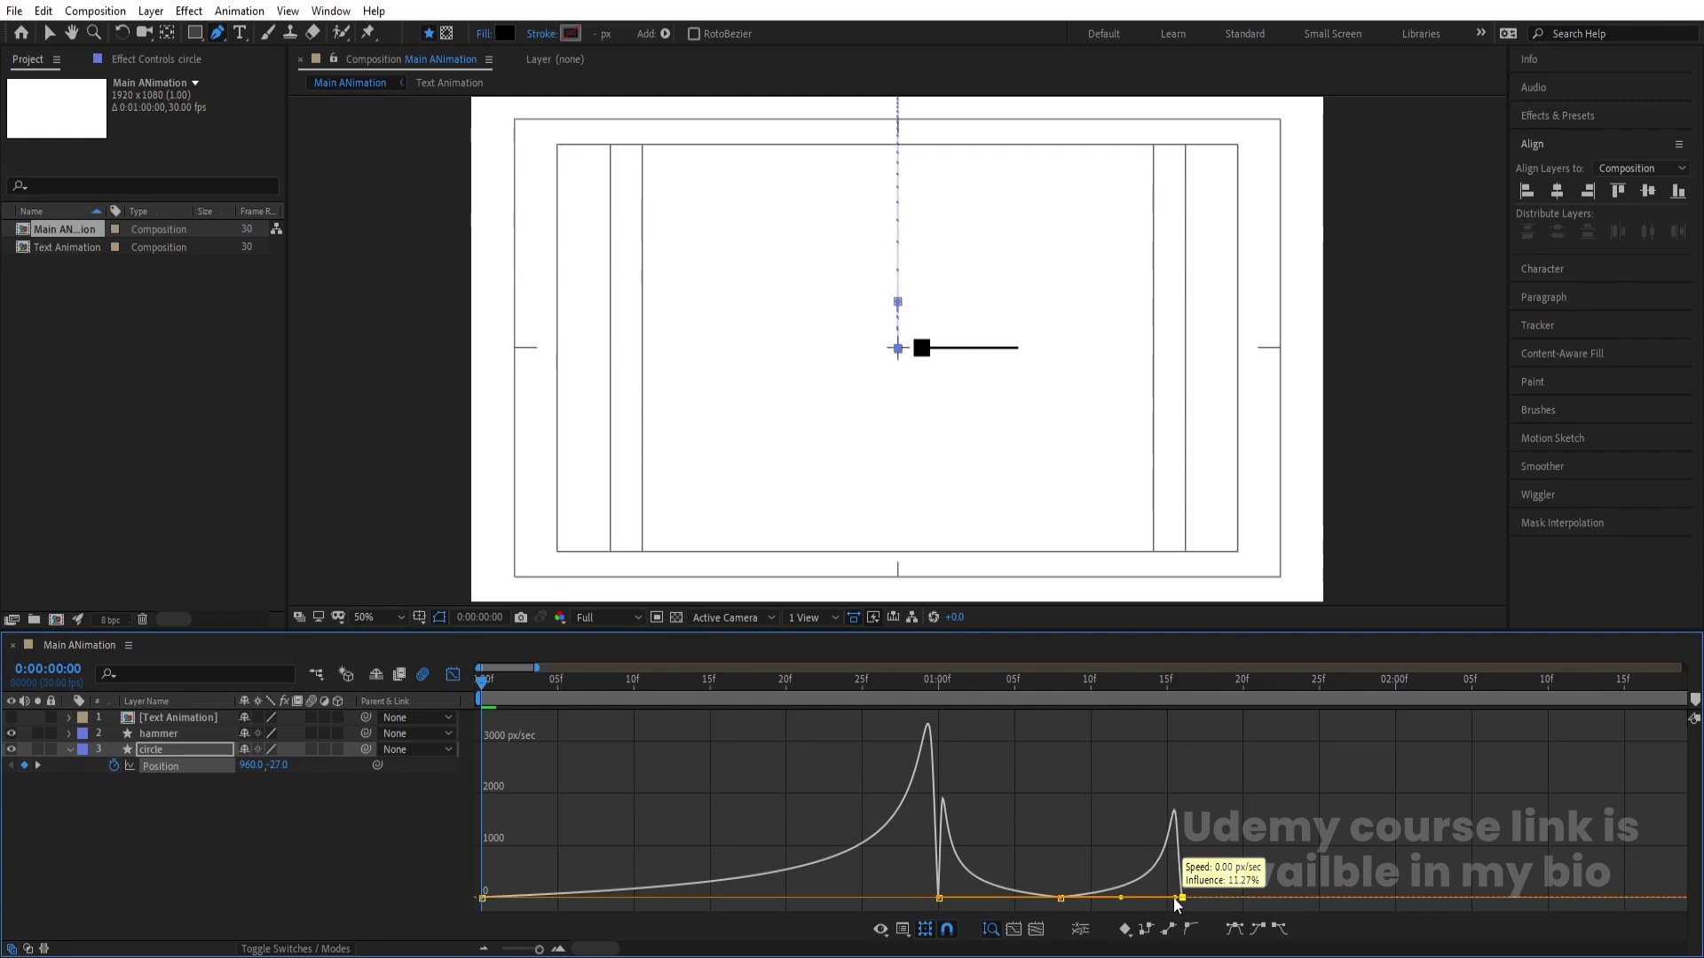
key("space")
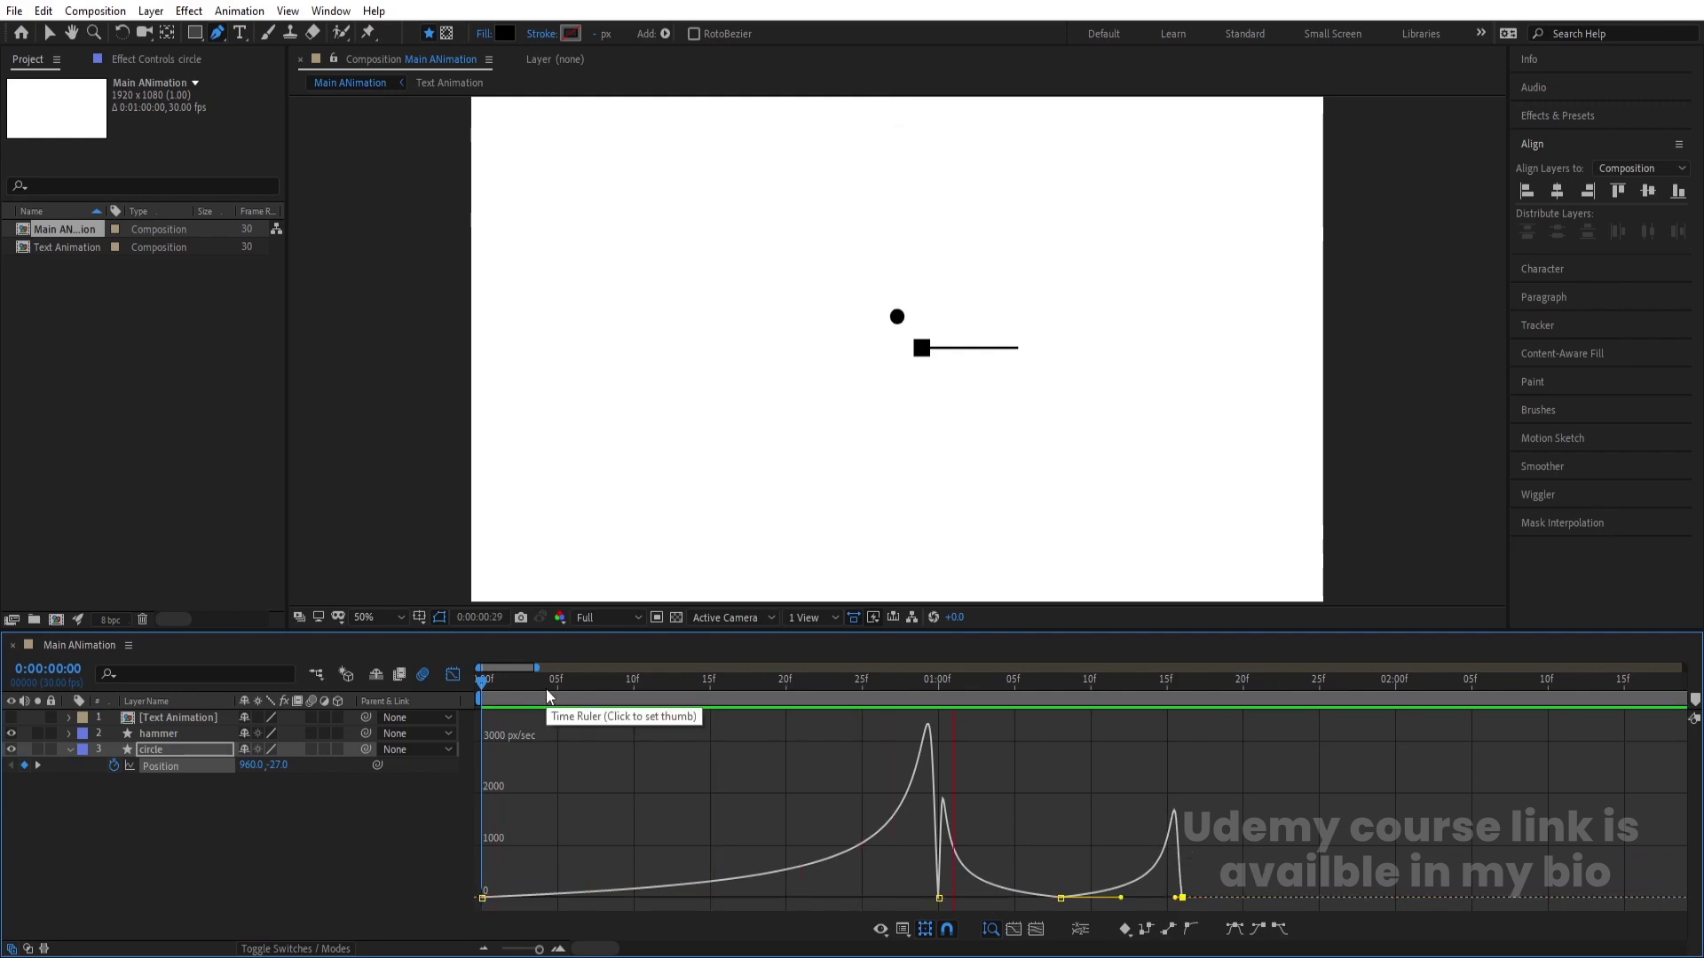
key("space")
left_click(422, 679)
left_click(453, 675)
Step: Add Position keyframes to the hammer layer at 0:00 and 1:00
left_click_drag(1168, 685, 1183, 685)
left_click(1163, 735)
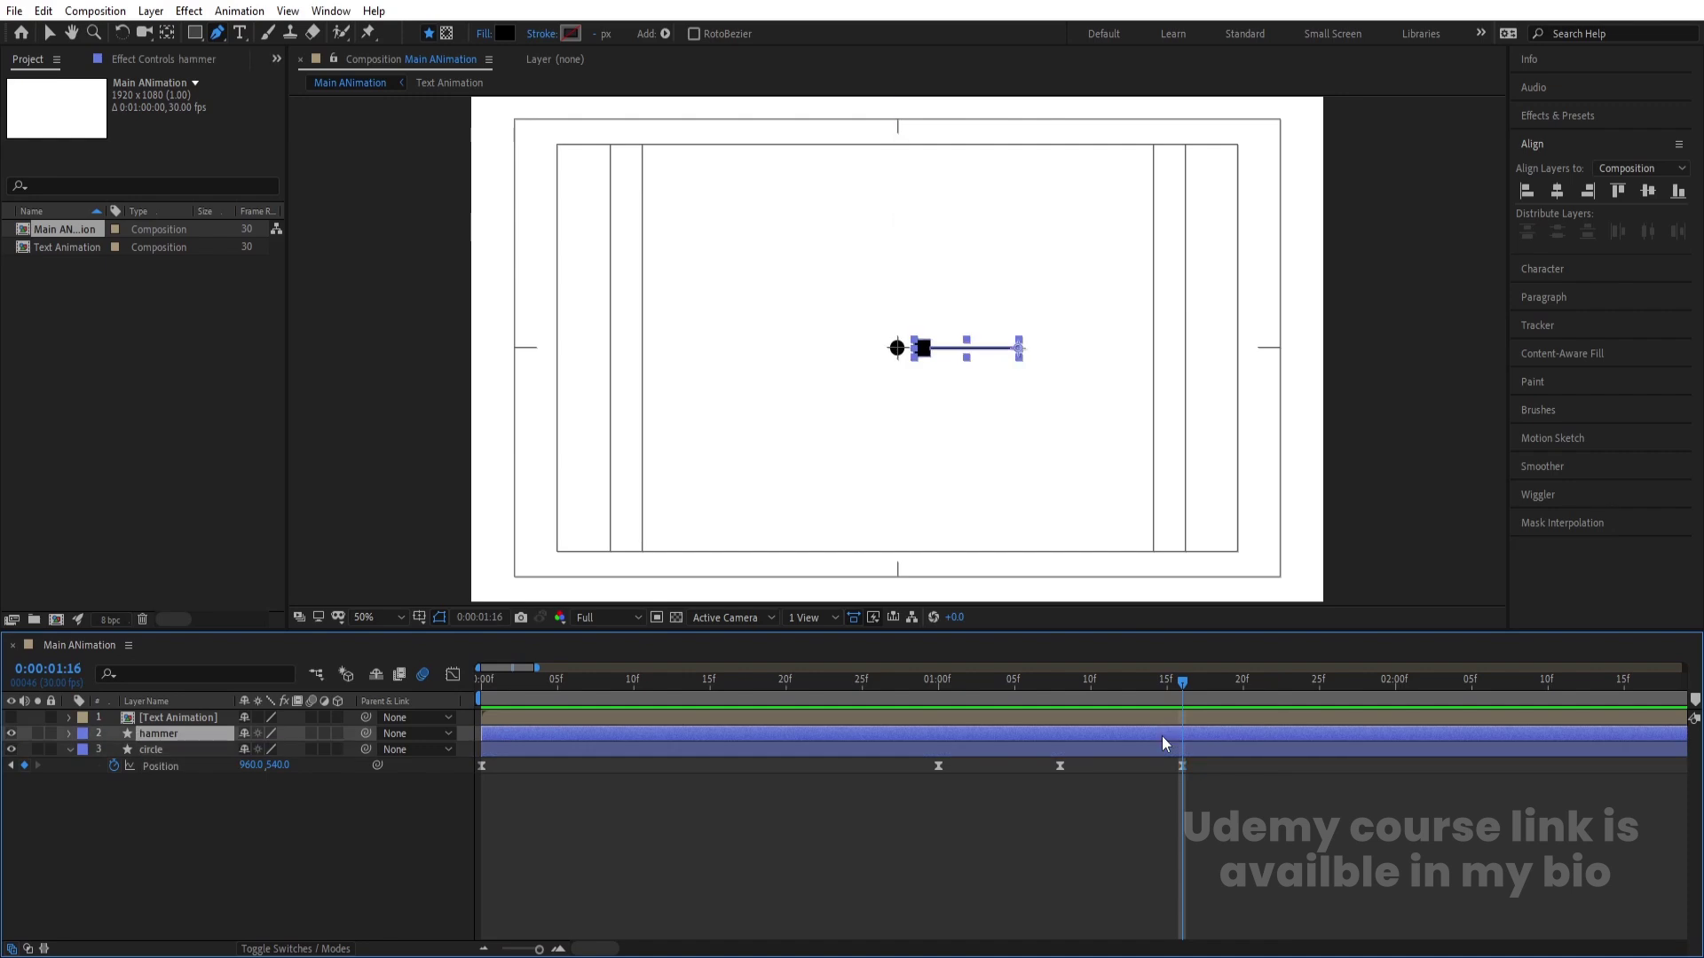
key("Home")
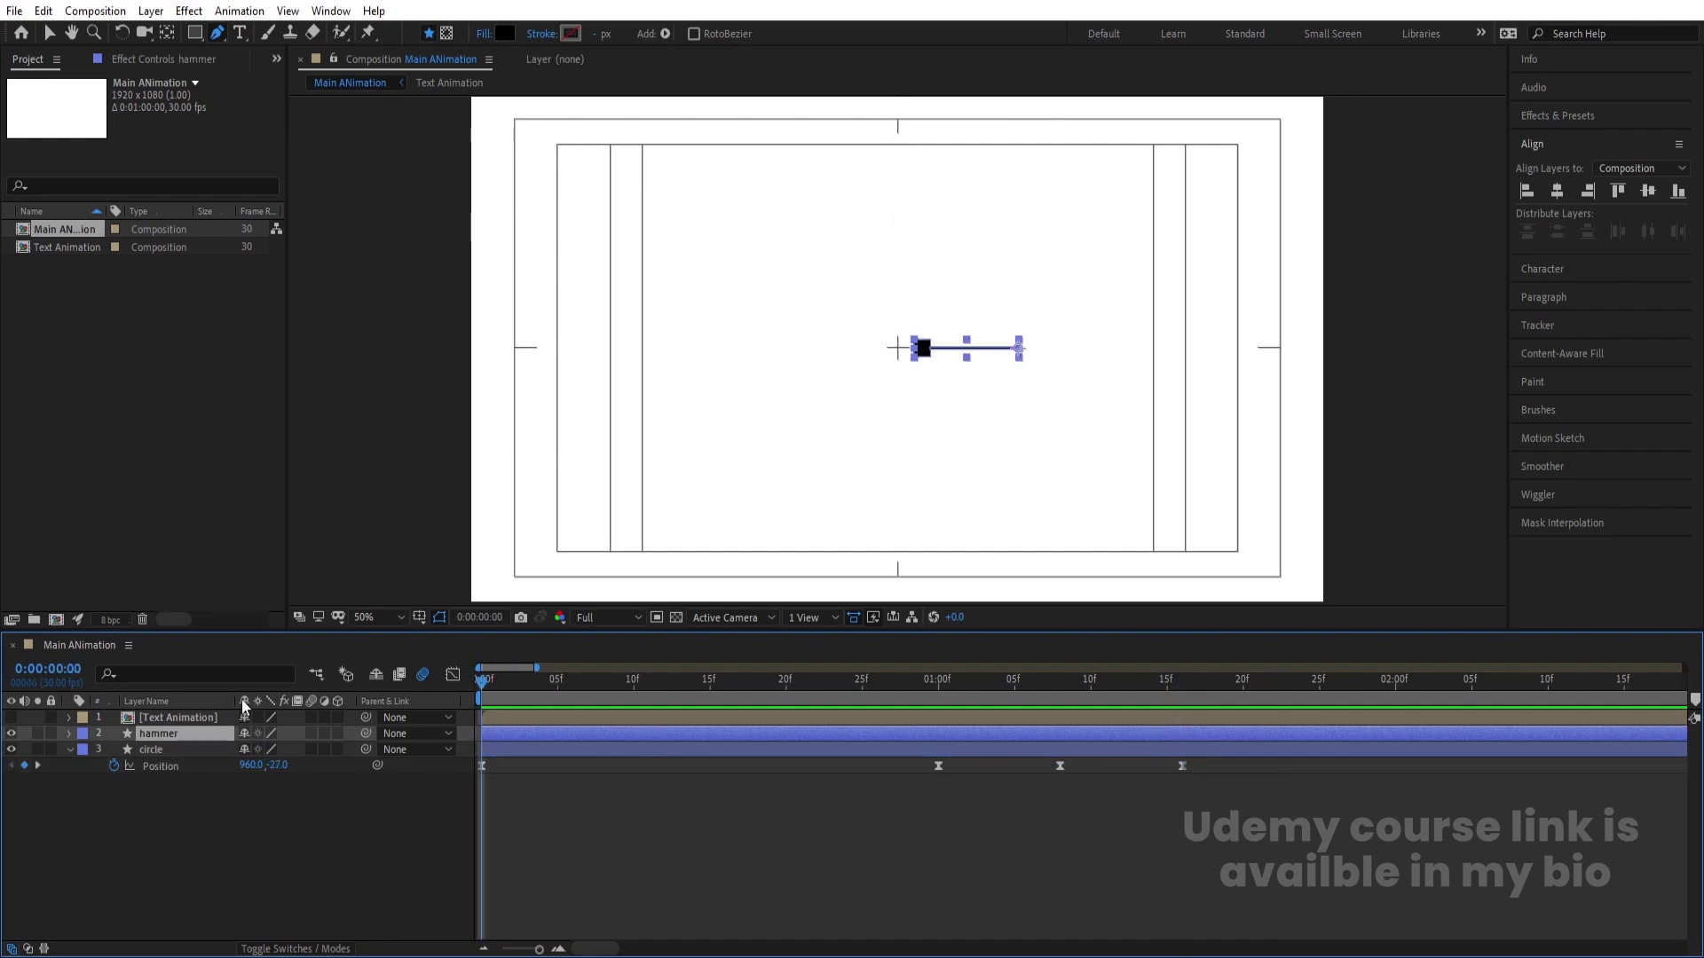
key("p")
left_click(113, 749)
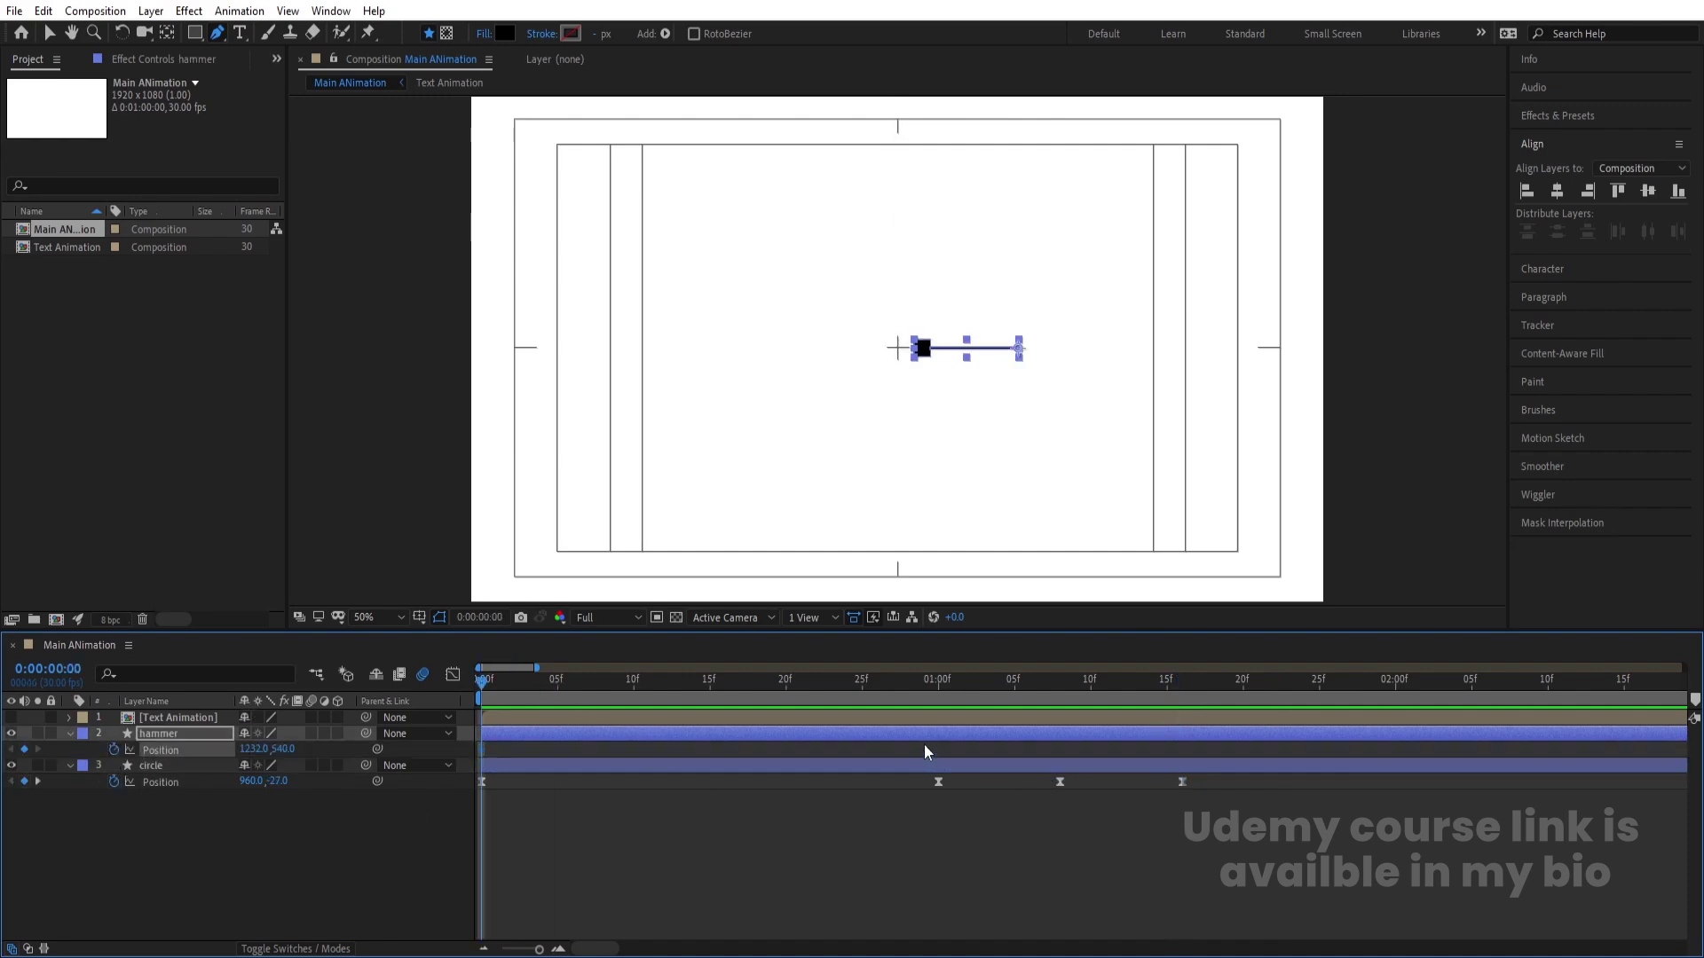
left_click(939, 689)
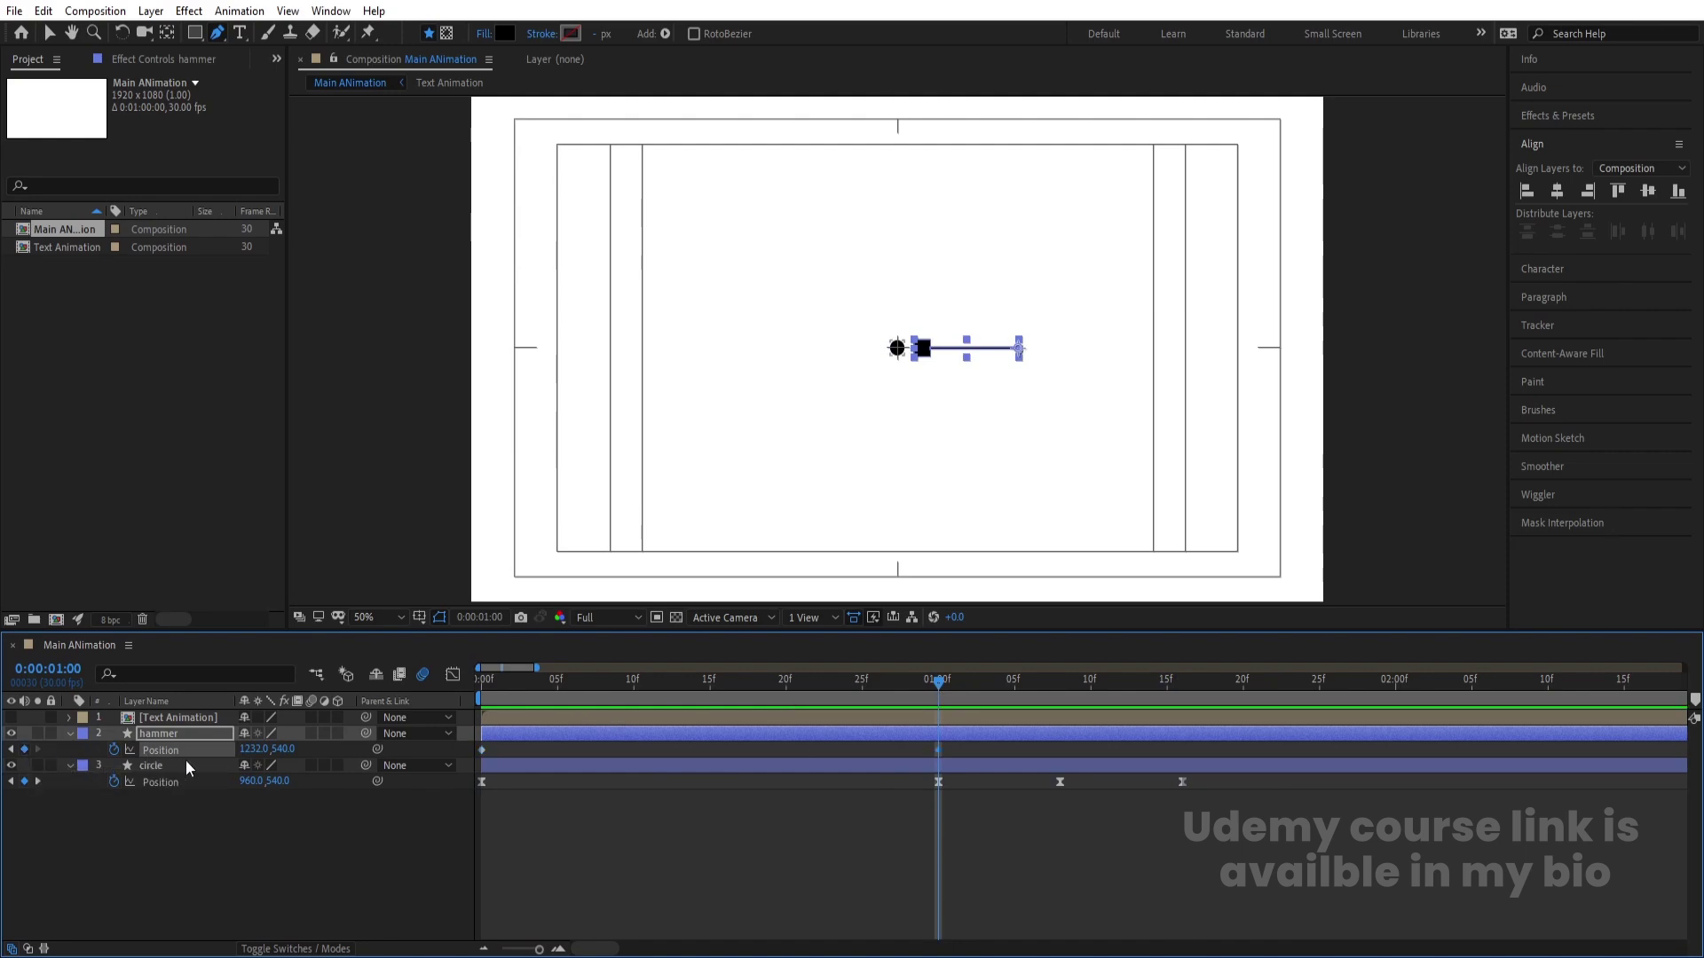
Step: Move the hammer closer to the circle at 1:00 and set its X position to 2165, outside the frame, at 0:00
scroll(926, 398, "up", 4)
left_click_drag(239, 754, 448, 751)
key("ctrl+z")
key("Home")
scroll(871, 323, "down", 6)
scroll(677, 472, "up", 2)
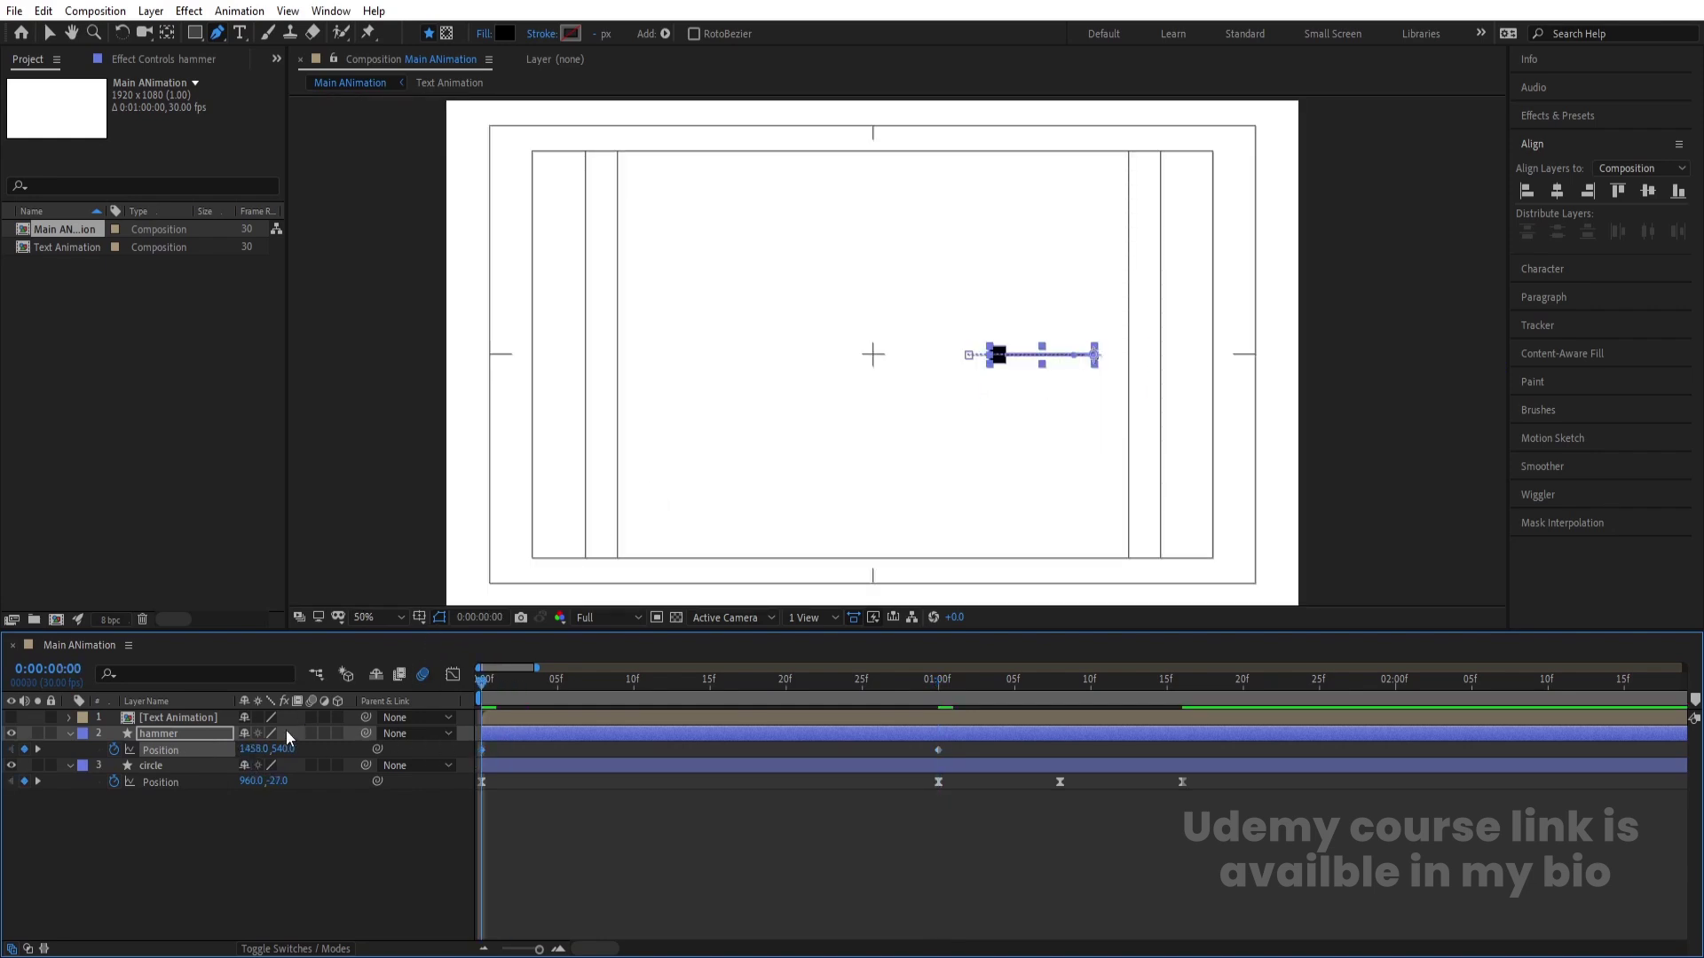
left_click_drag(260, 748, 812, 671)
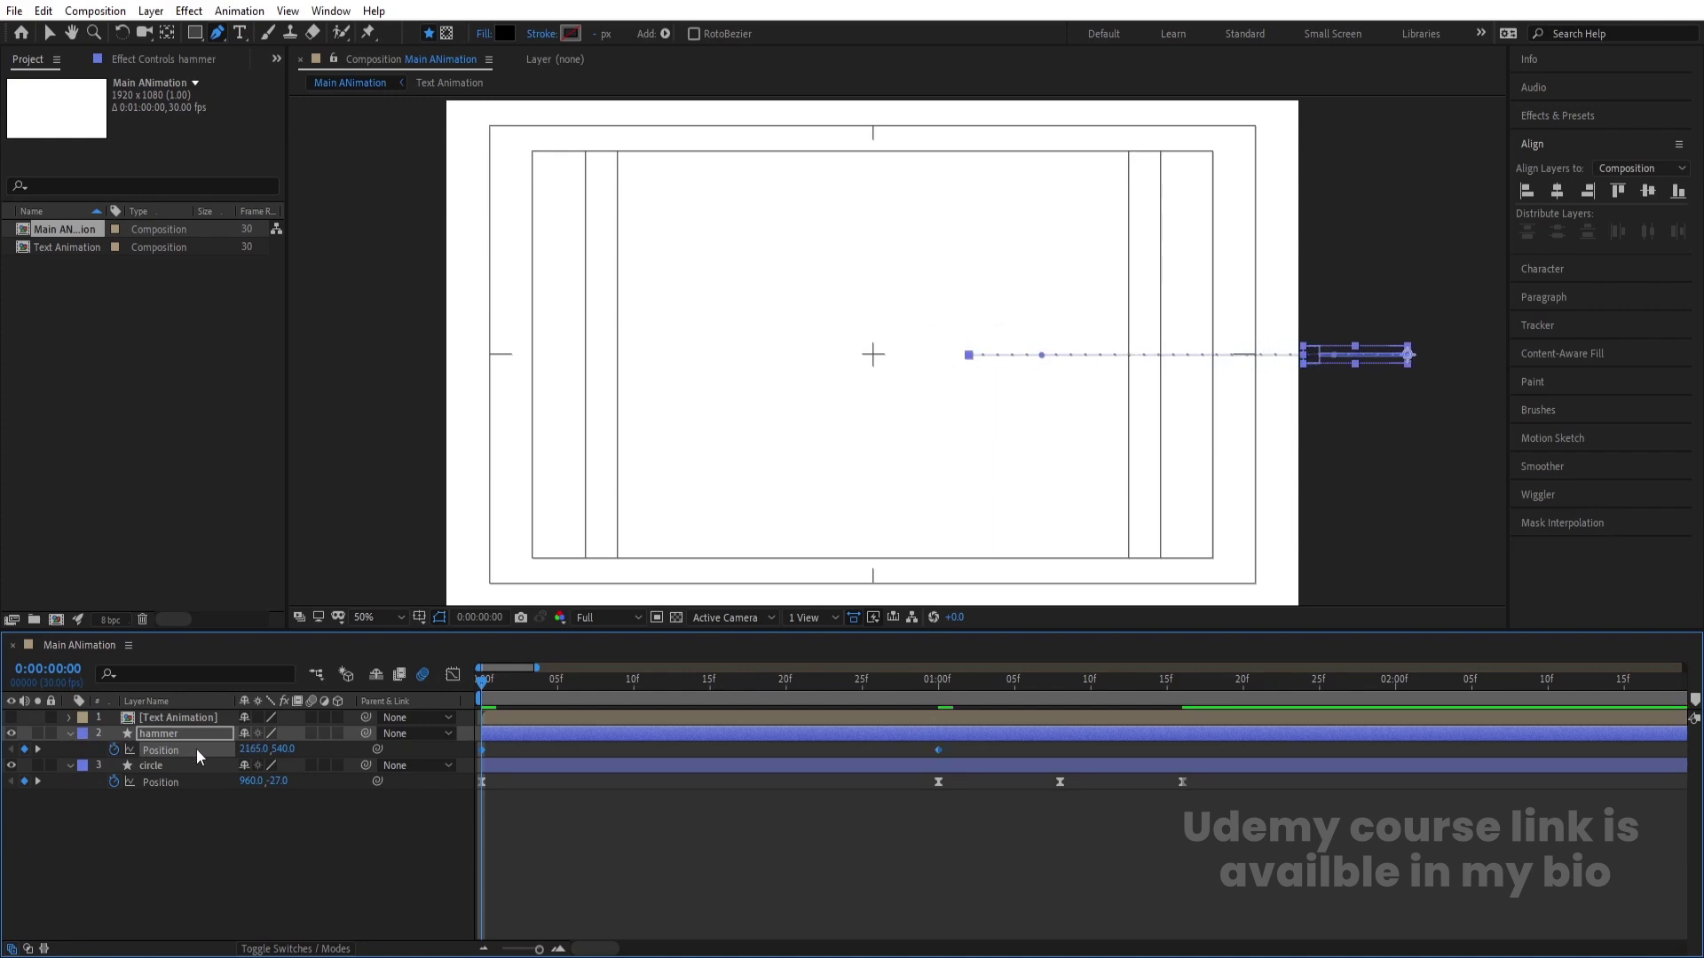
Step: Apply Easy Ease to the hammer's Position keyframes, reshape their speed graph for a fast start and long slowdown, and preview
left_click(453, 675)
key("ctrl+a")
left_click_drag(863, 898, 710, 898)
left_click_drag(559, 899, 519, 892)
left_click(454, 676)
key("space")
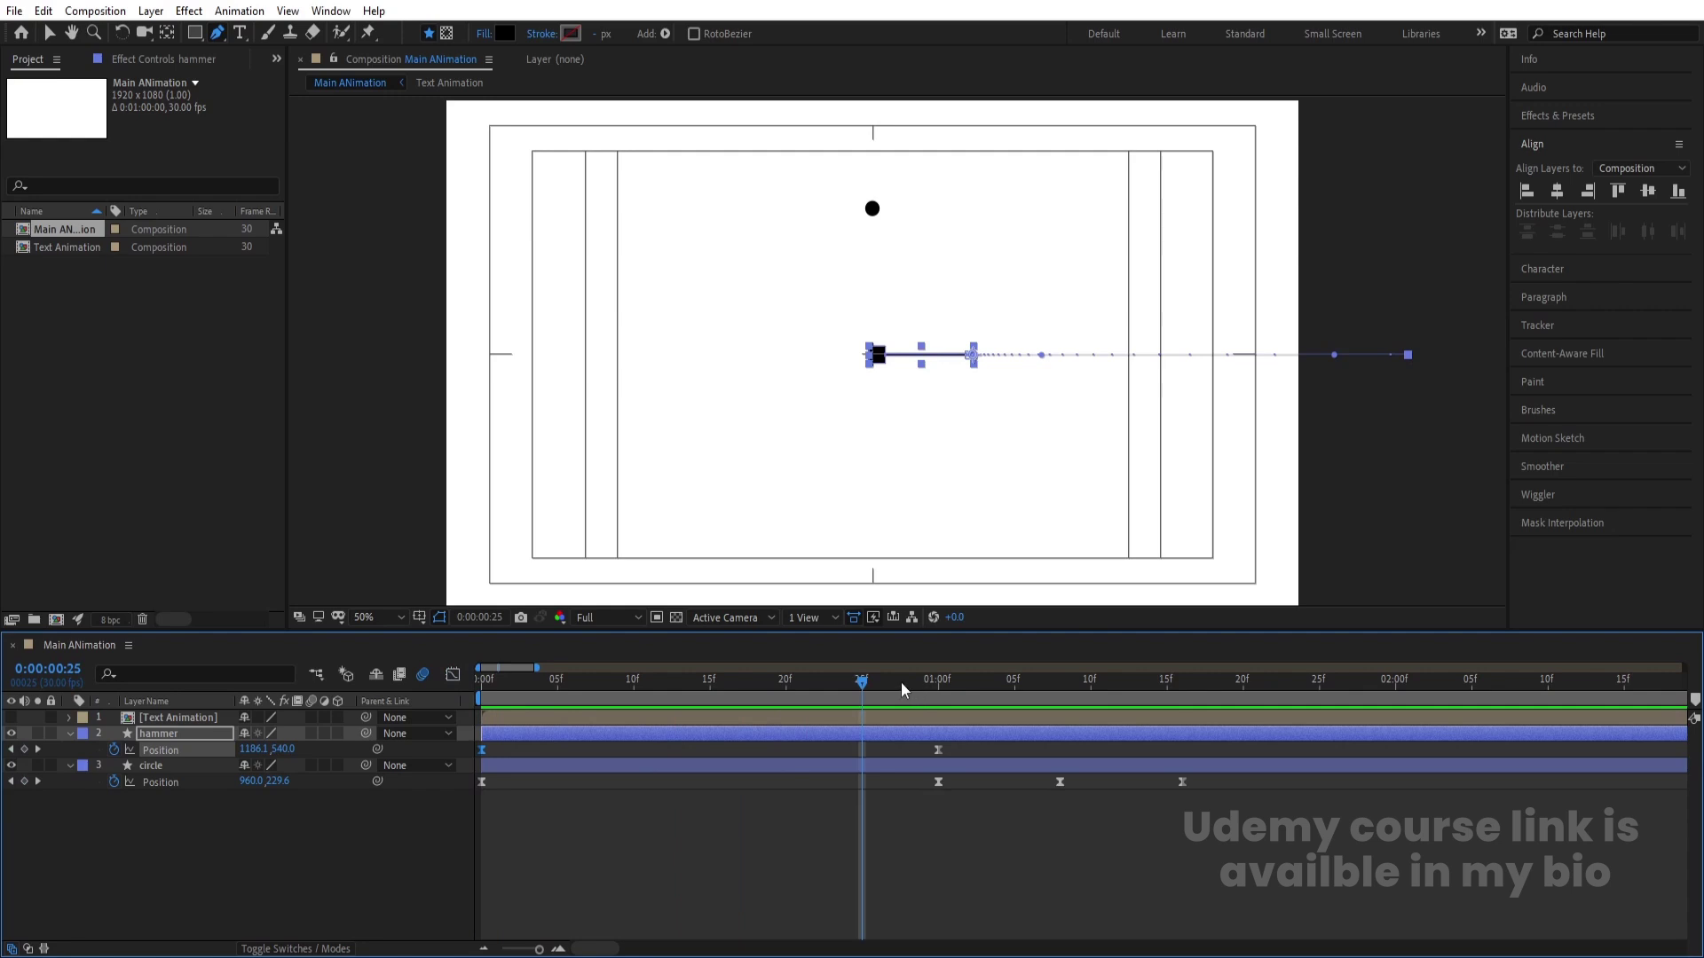
Step: Keyframe the hammer's Rotation at 0° at 0:20 and 166° at 1:08
left_click_drag(862, 680, 784, 673)
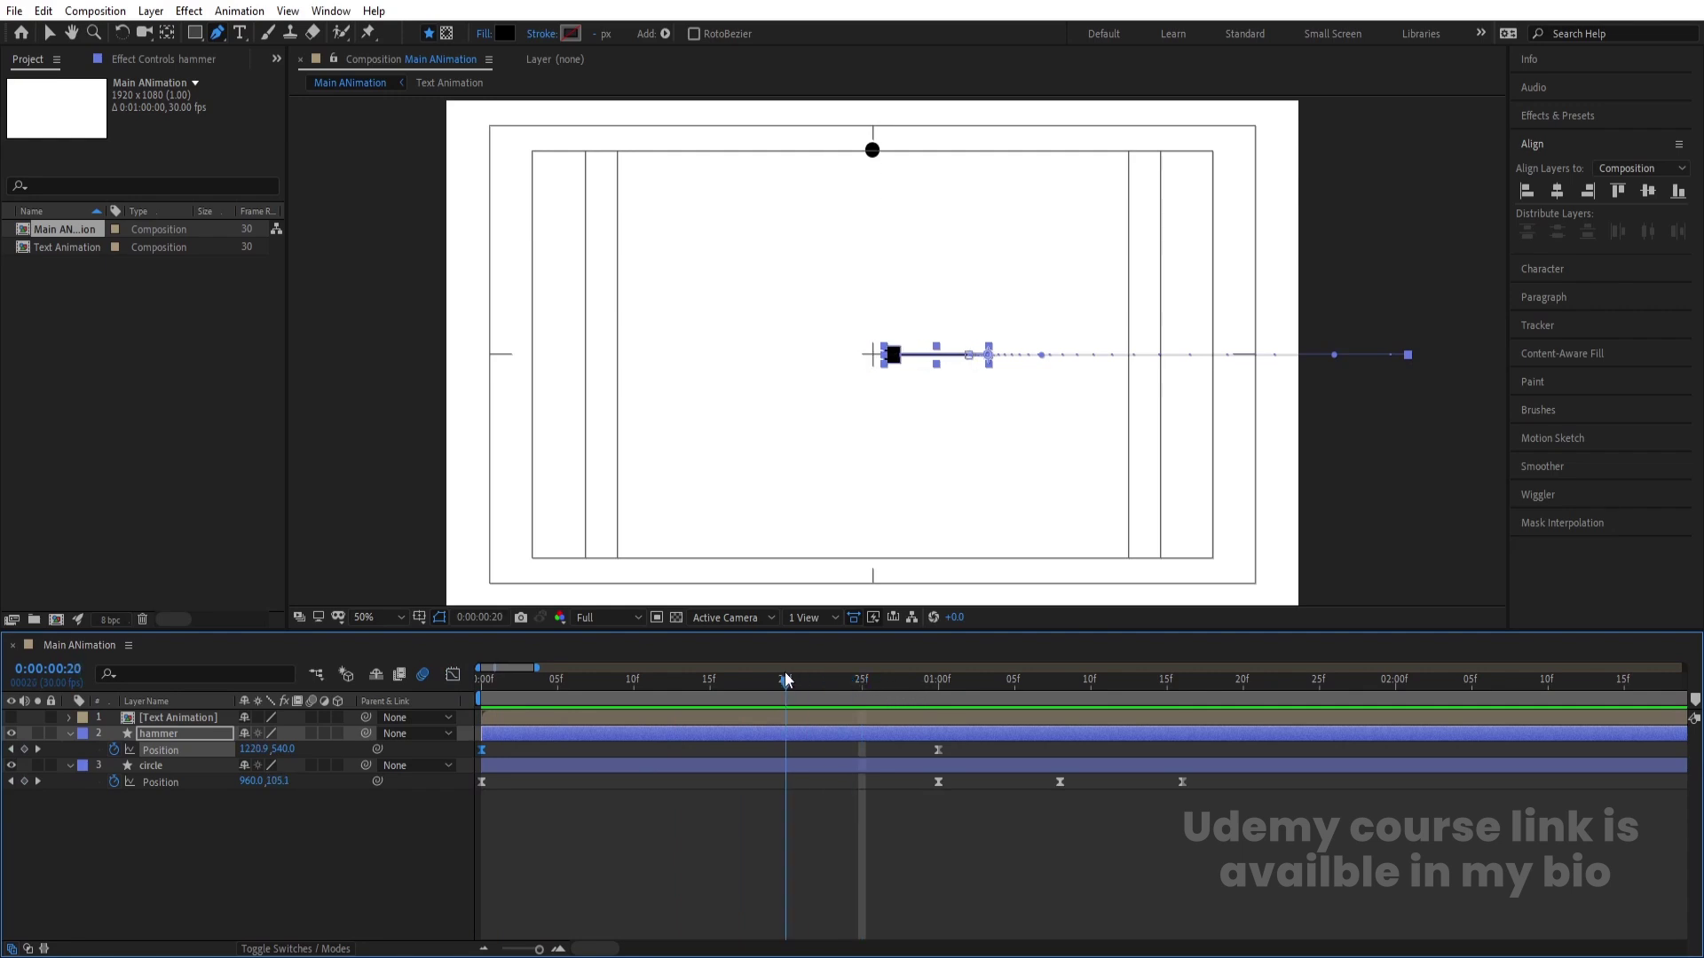
key("r")
left_click(113, 750)
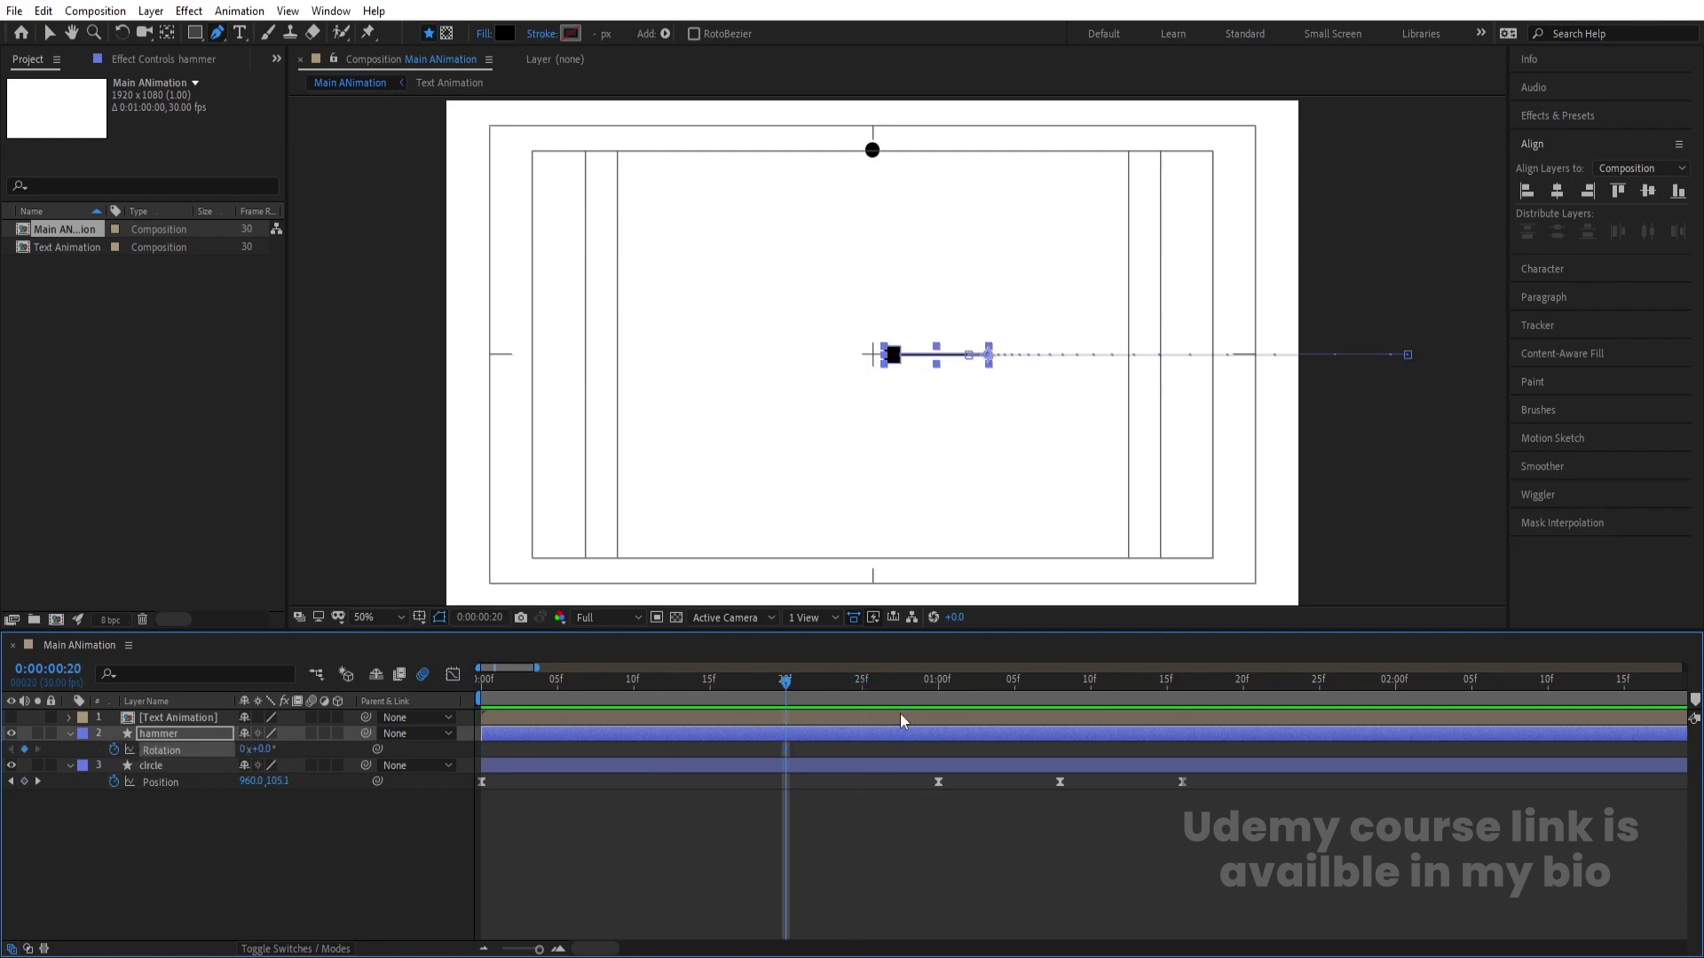
left_click(1054, 686)
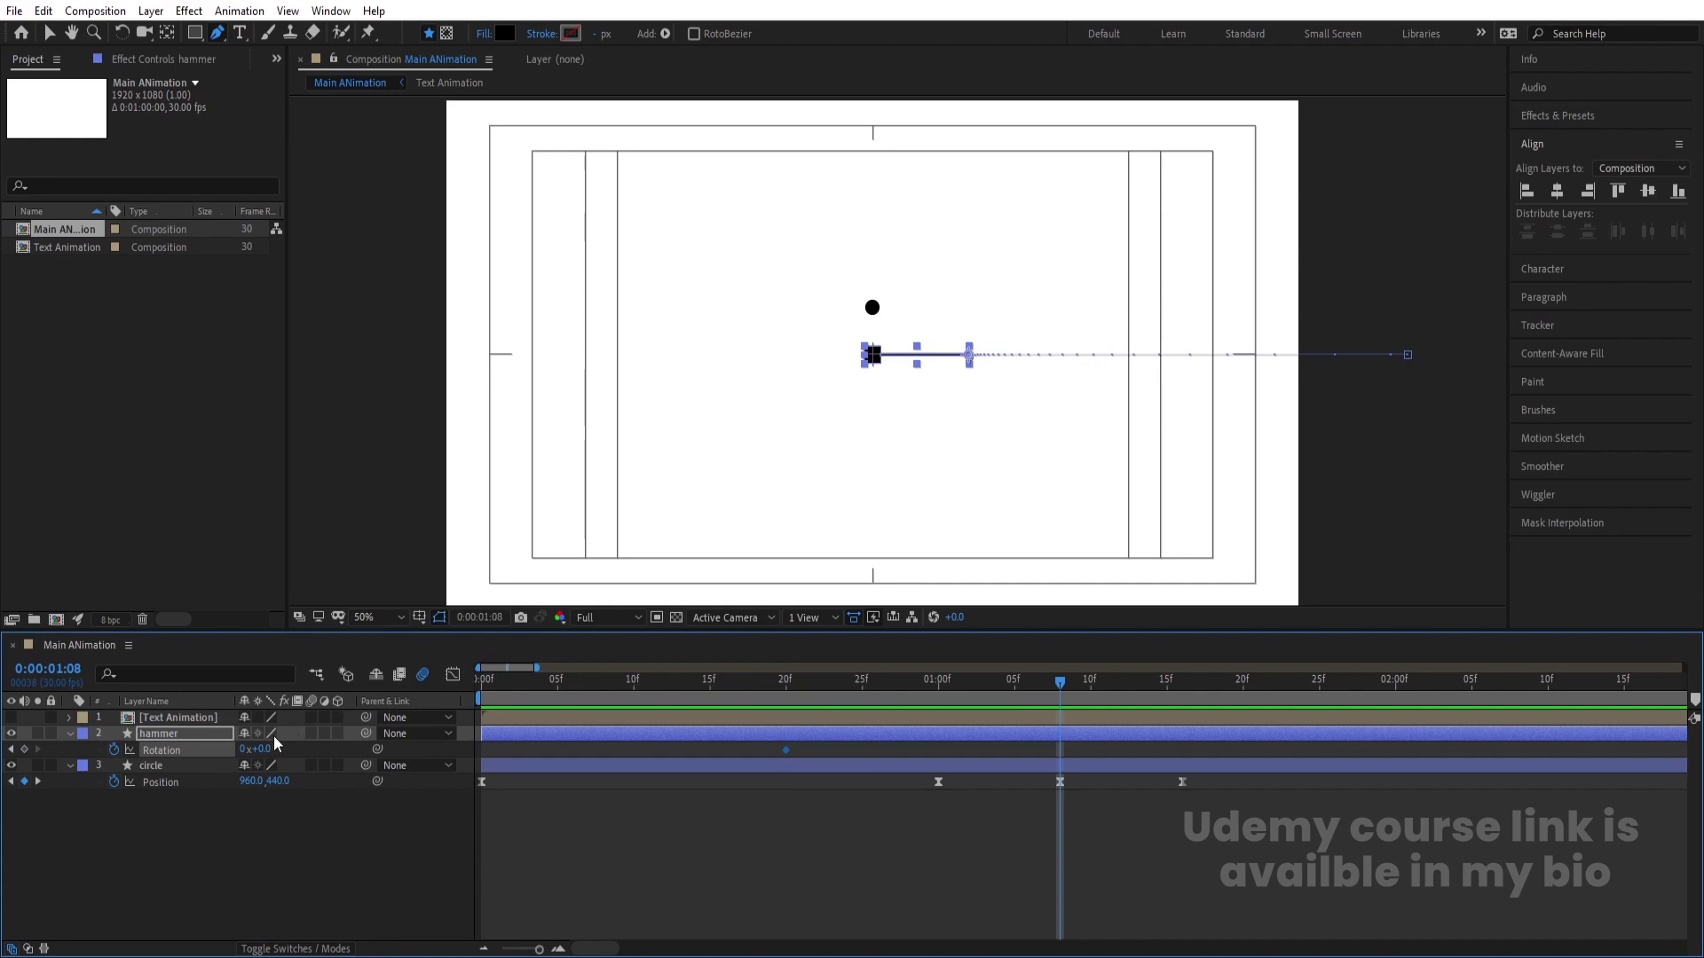
left_click_drag(270, 751, 423, 759)
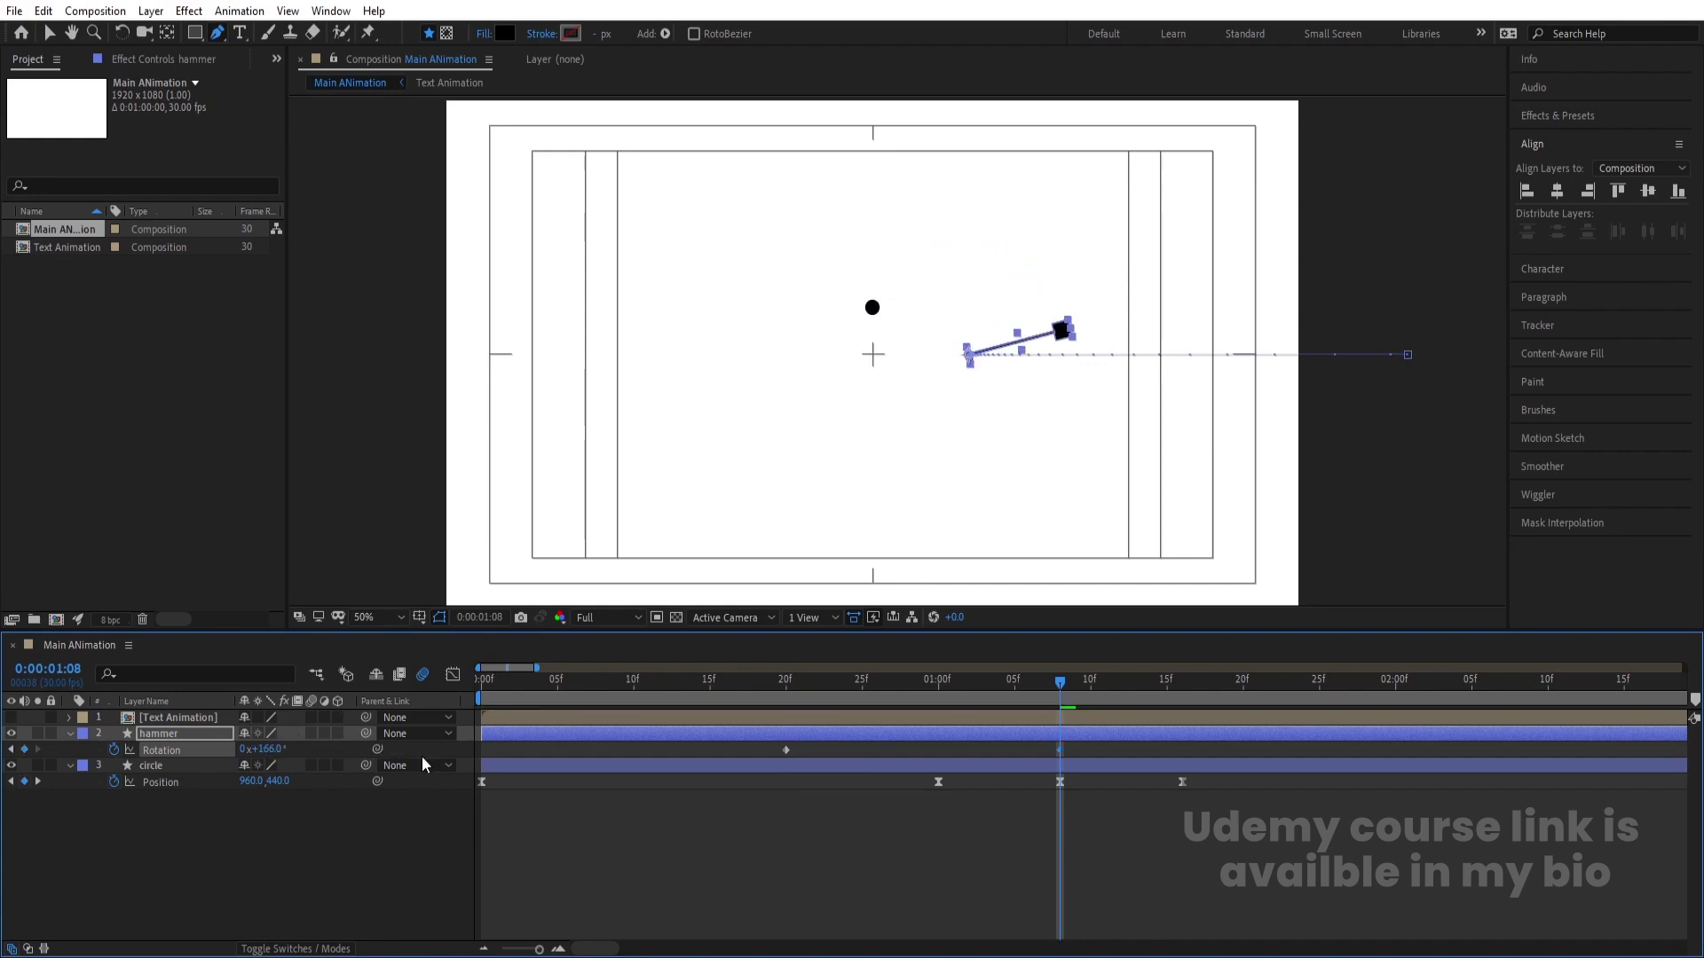
Step: Copy the hammer's 0° Rotation keyframe to 1:25 and apply Easy Ease to all its Rotation keyframes
left_click_drag(1222, 678, 1319, 699)
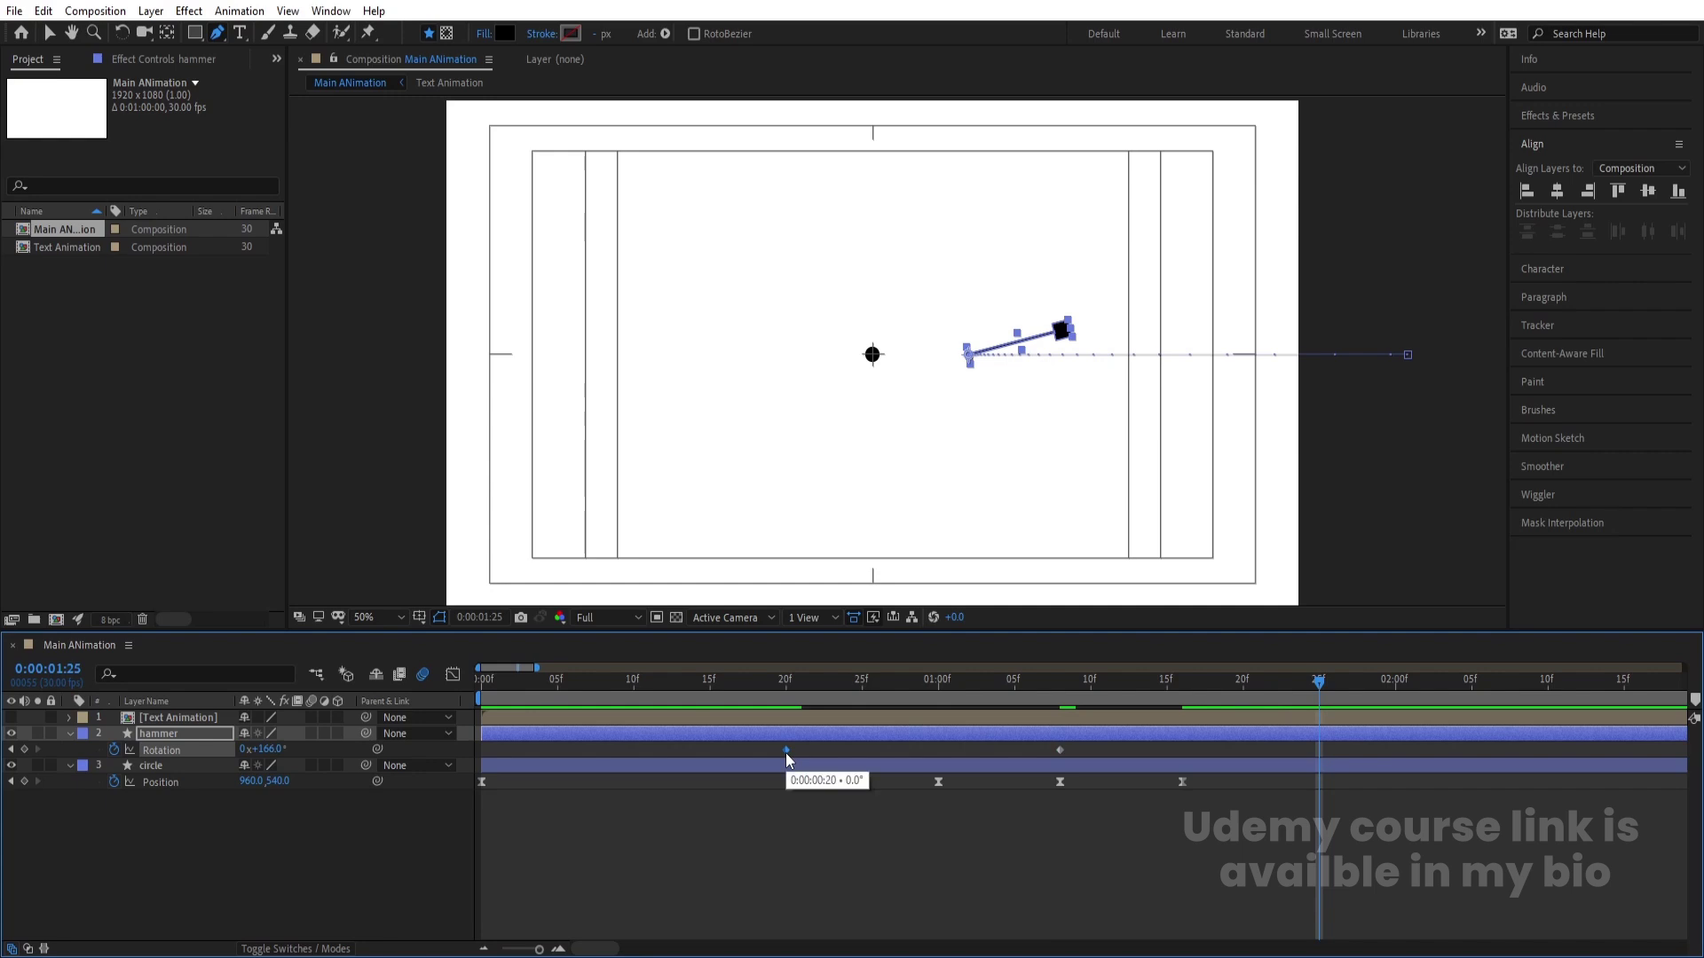
key("ctrl+c")
key("ctrl+v")
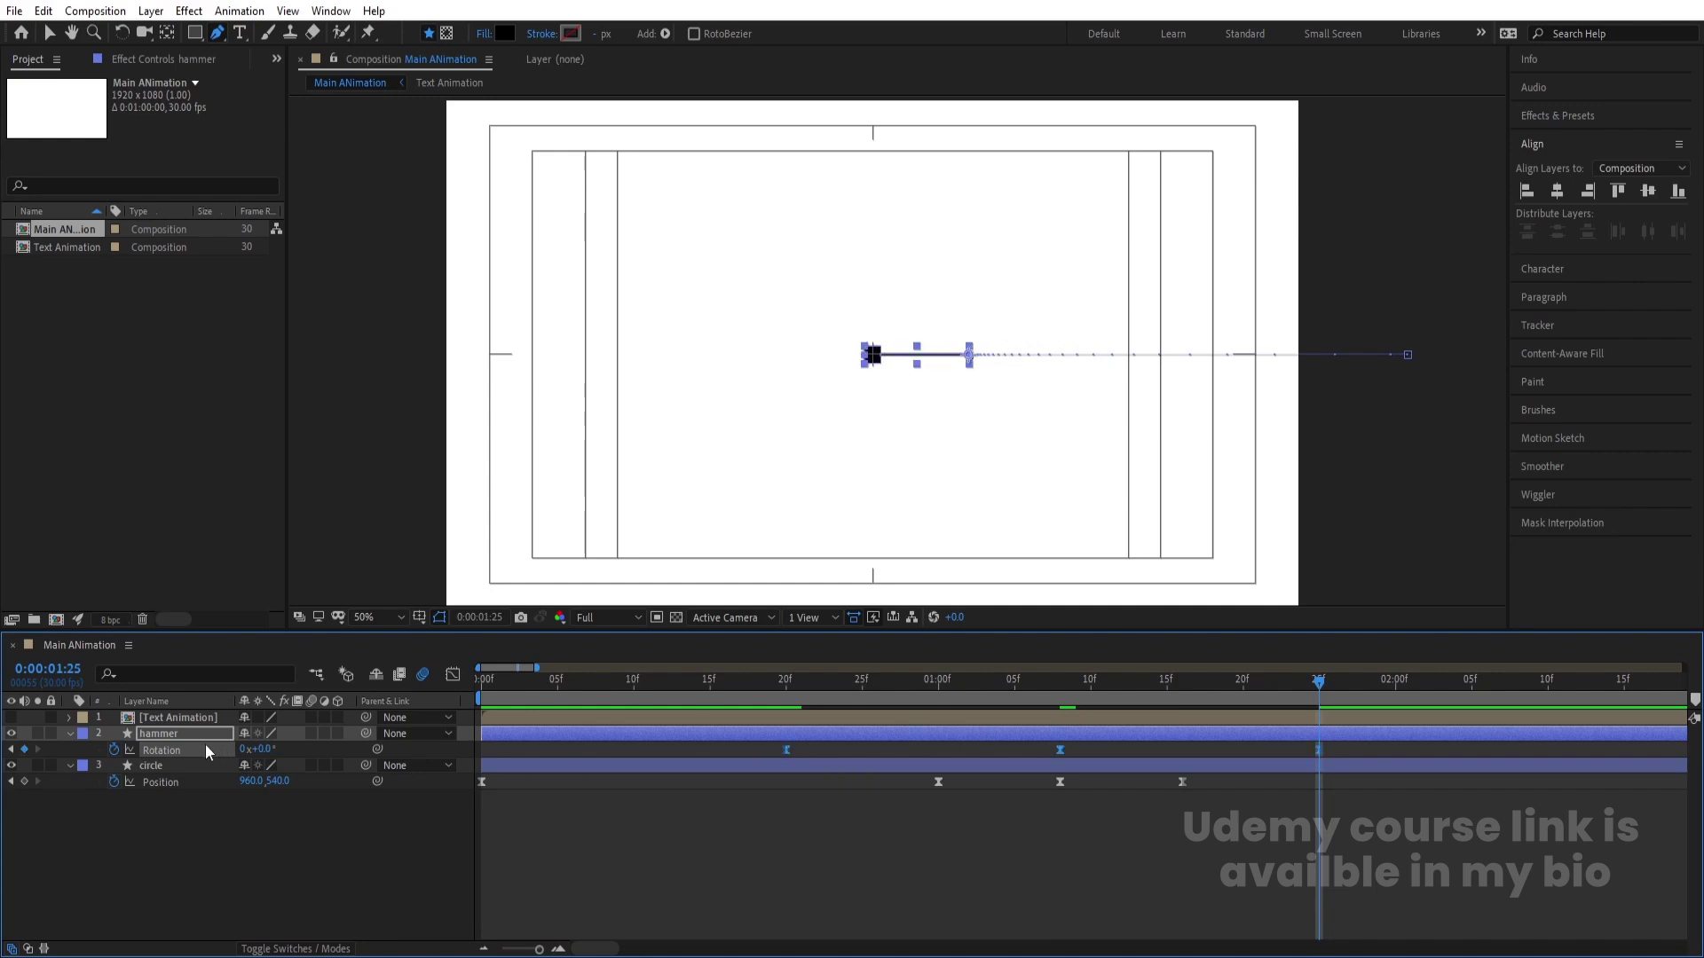
Step: Reshape the hammer's Rotation speed graph so it swings back quickly, slows around 1:08 and strikes fast at 1:25, and preview
left_click(452, 674)
key("ctrl+a")
left_click_drag(1019, 811, 923, 810)
left_click_drag(1104, 853, 1191, 850)
left_click_drag(1274, 810, 1313, 812)
left_click(786, 796)
left_click_drag(828, 796, 793, 794)
left_click(778, 694)
key("space")
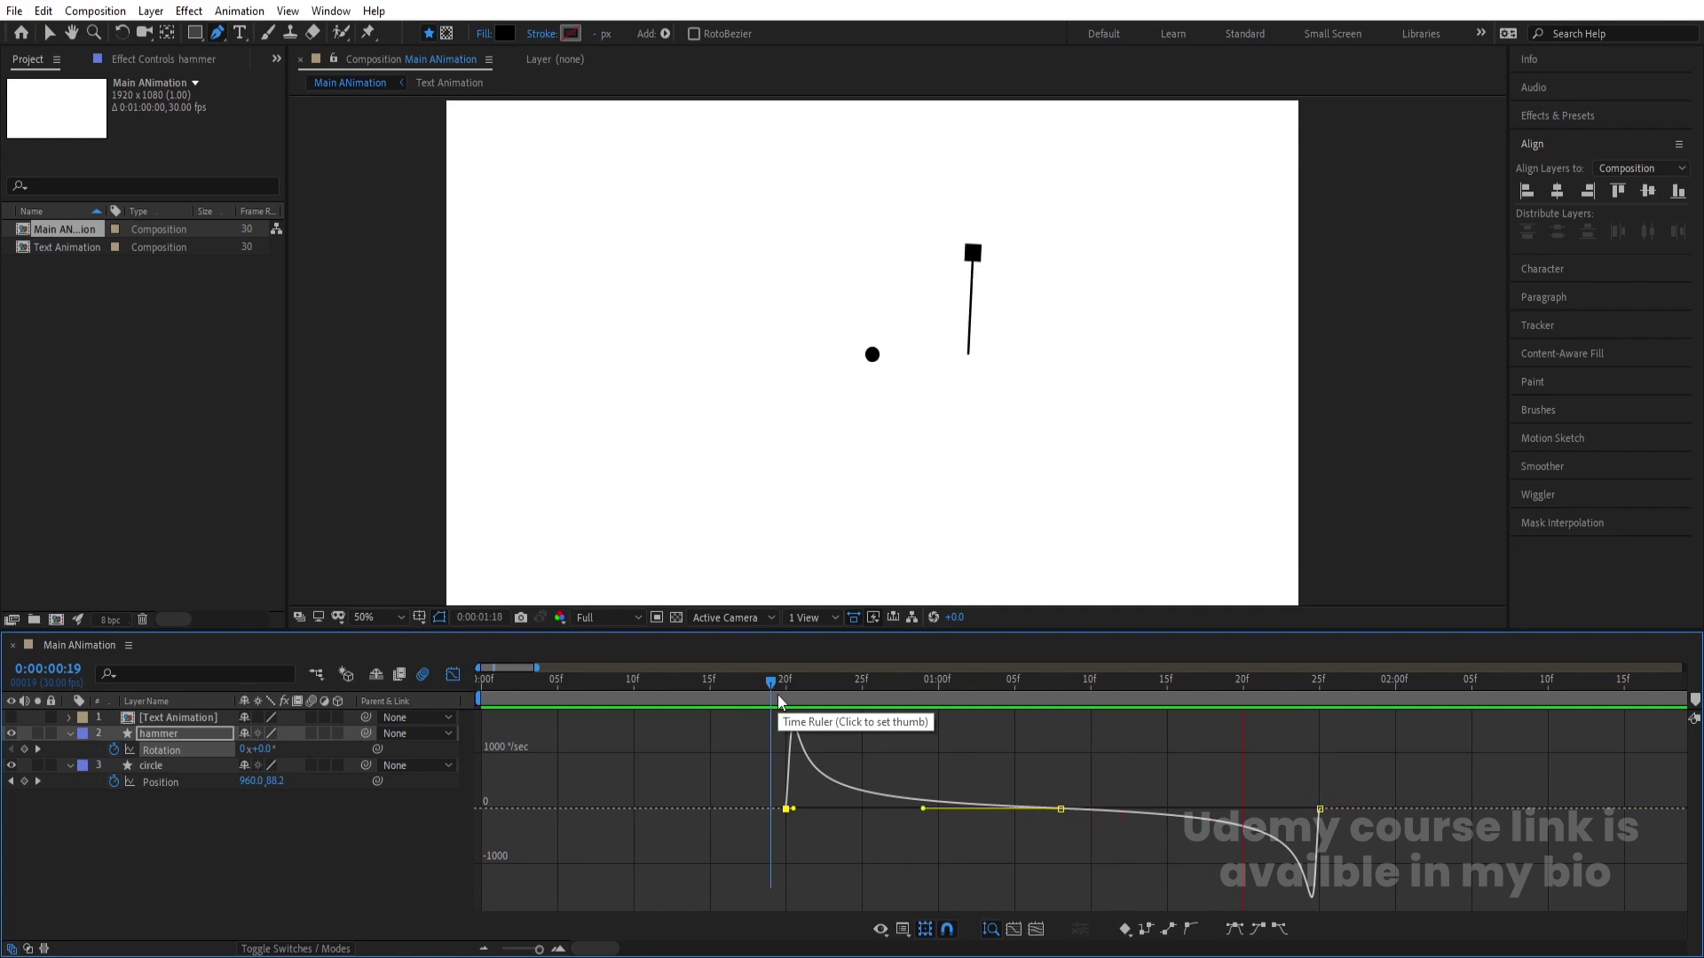
left_click(454, 676)
key("minus")
key("minus")
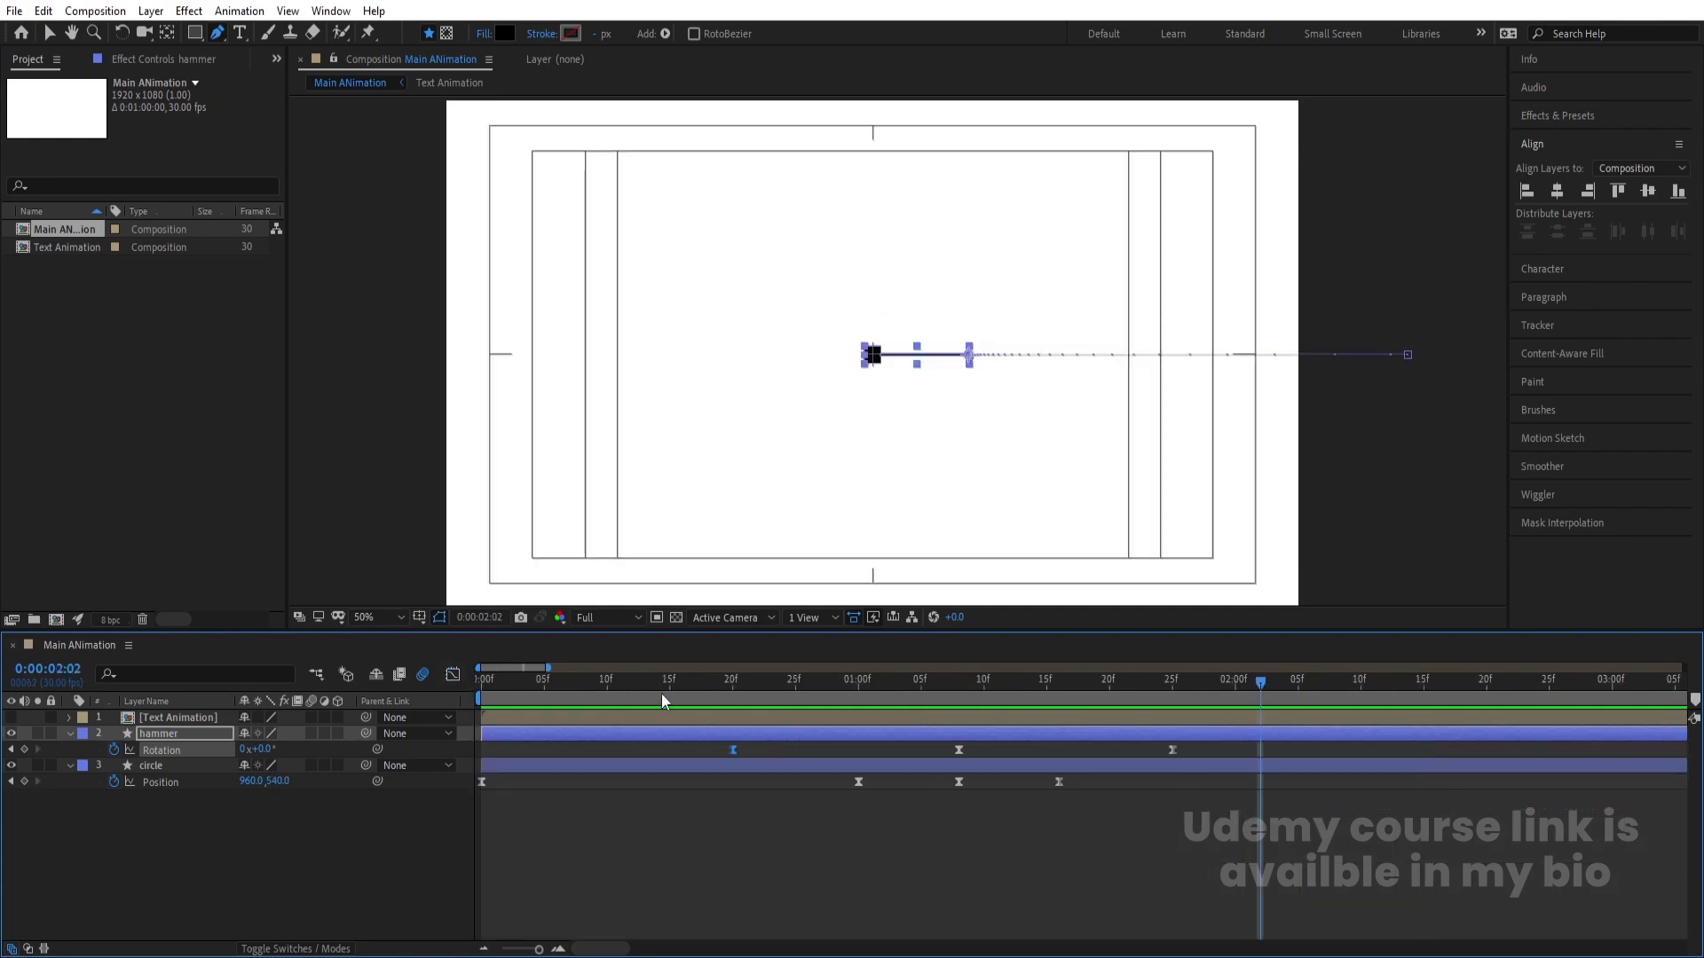
key("Home")
key("space")
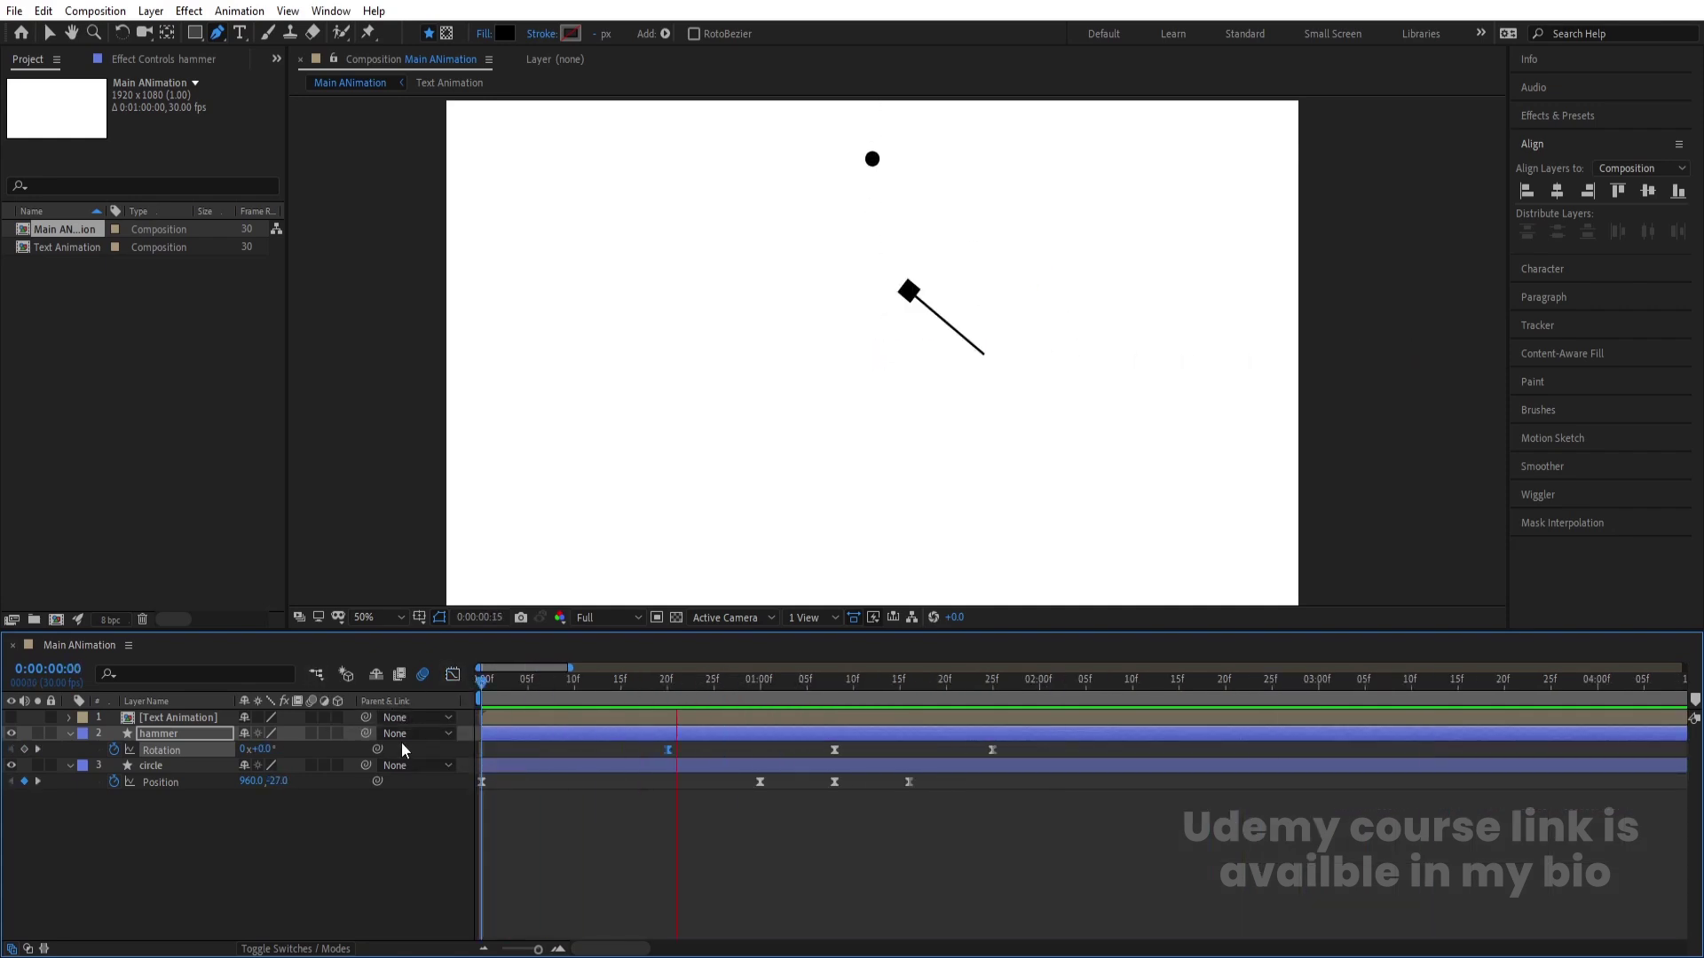
key("space")
Step: Make the Text Animation layer visible and shift it in time to start at 1:24, just before the hammer's strike
left_click_drag(1019, 681, 992, 681)
left_click(153, 720)
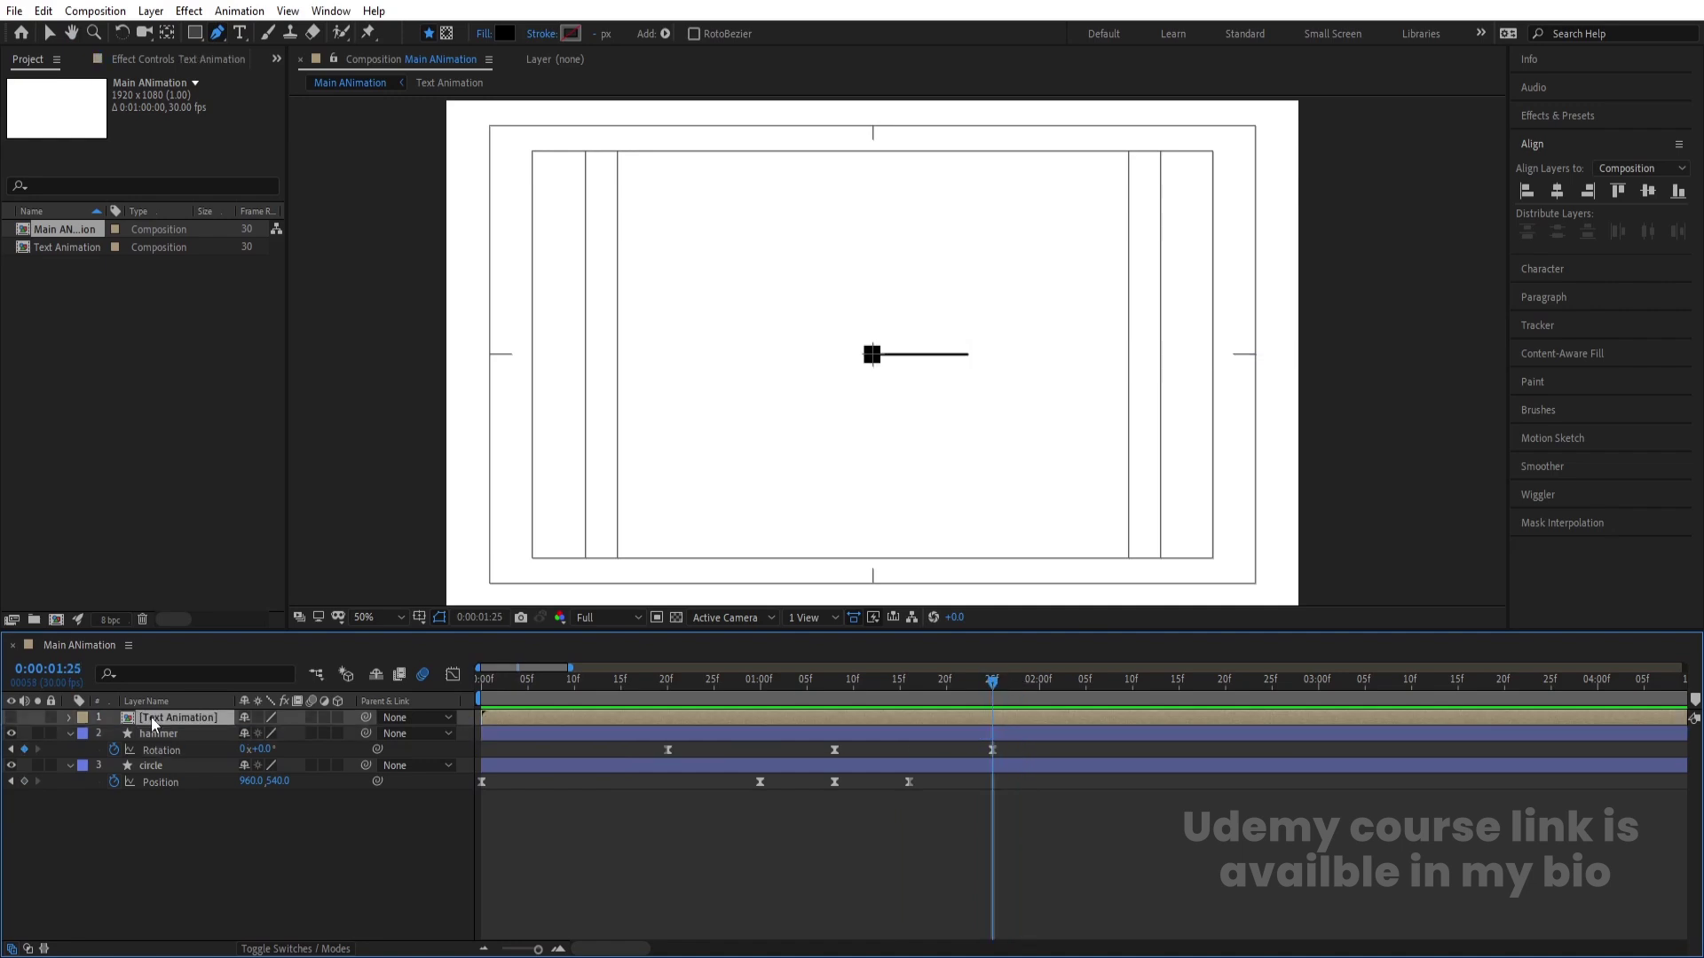
left_click(11, 718)
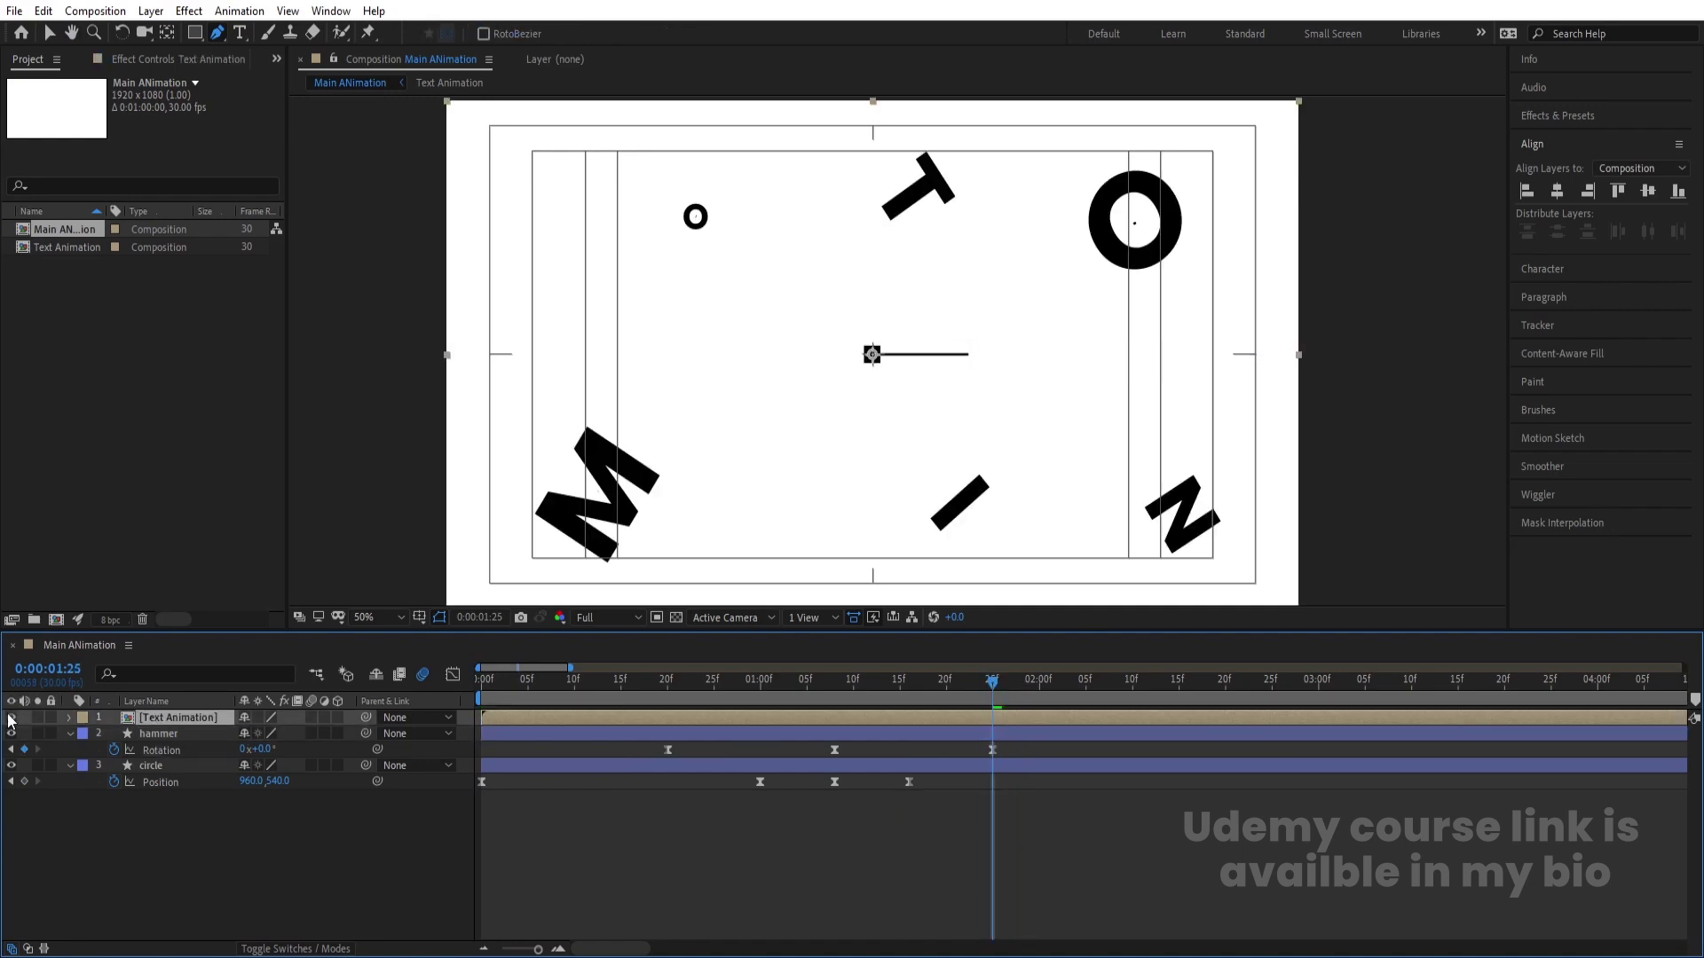
left_click_drag(597, 721, 1072, 705)
left_click_drag(1079, 679, 1012, 715)
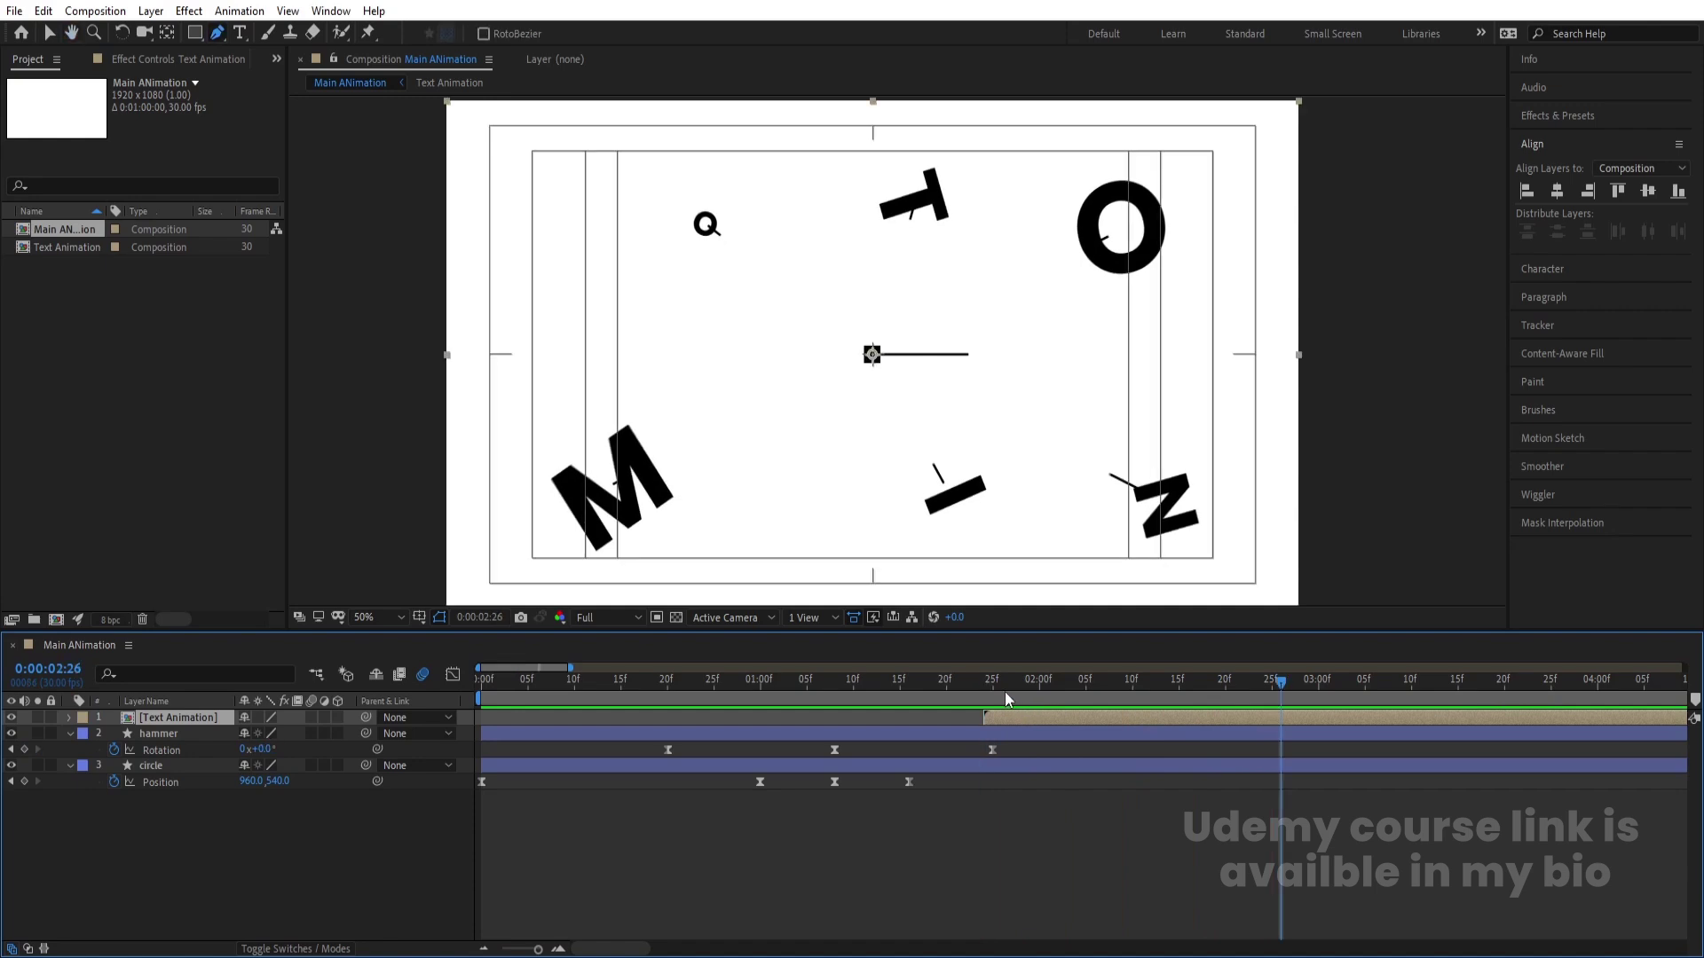
left_click_drag(988, 689, 996, 697)
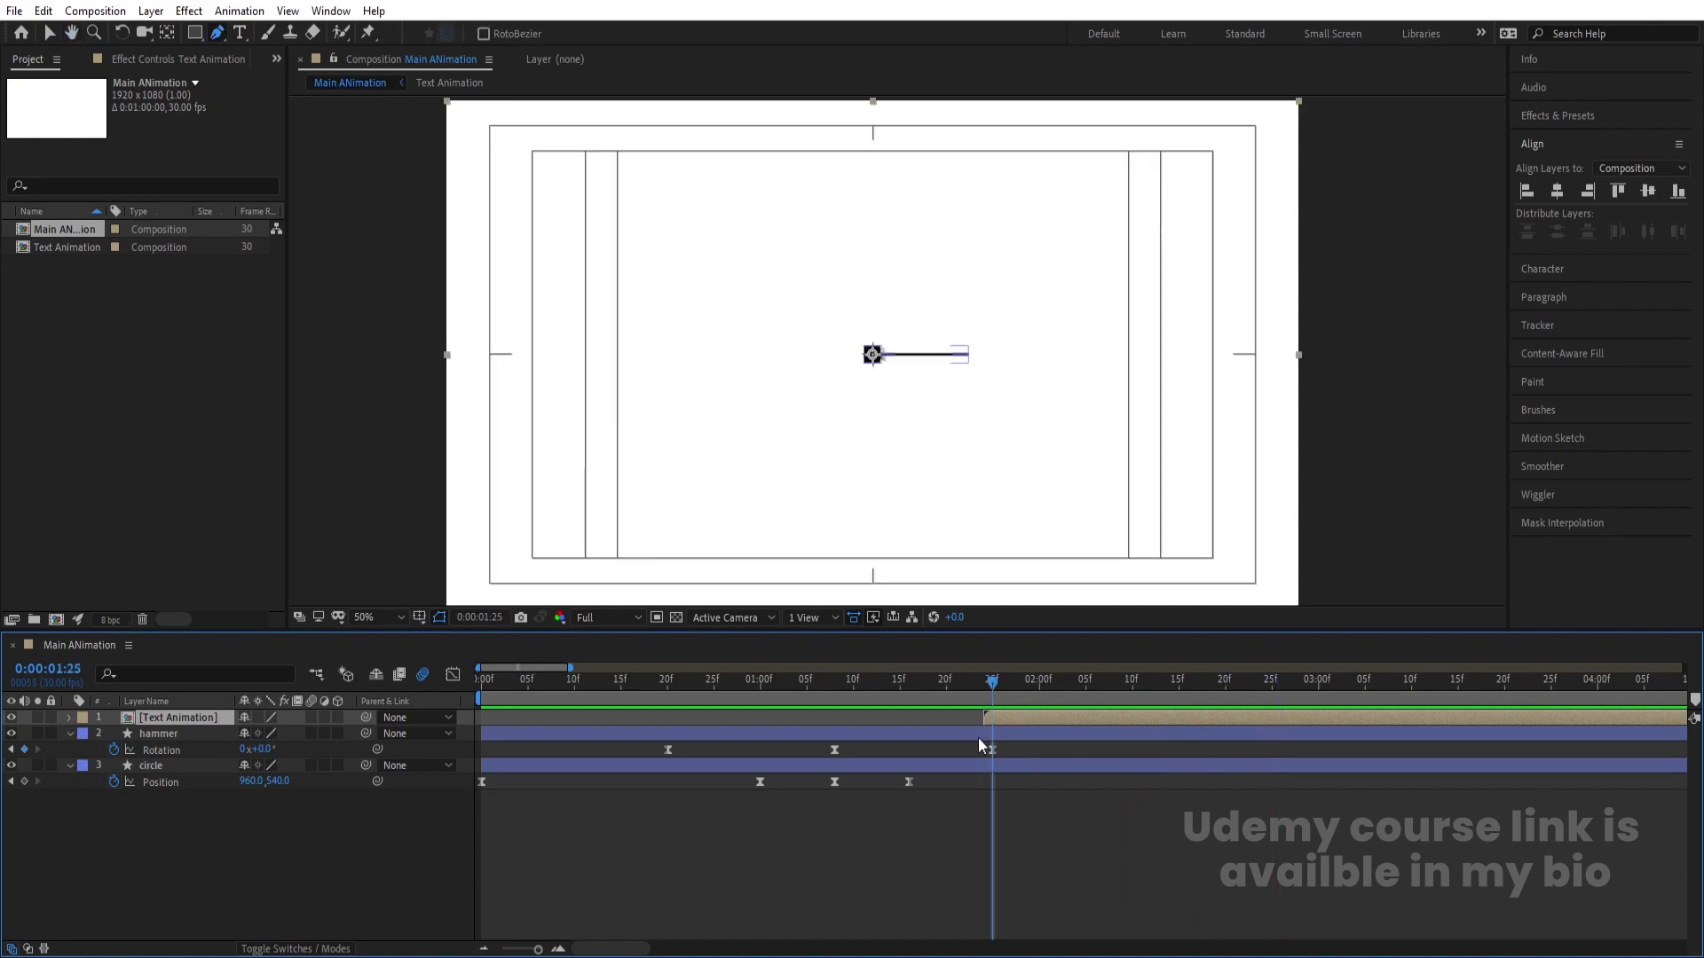
Step: Add a hammer Position keyframe at 1:24 and set its Y position to 1136, below the frame, at 2:21
left_click(979, 735)
key("p")
left_click(982, 694)
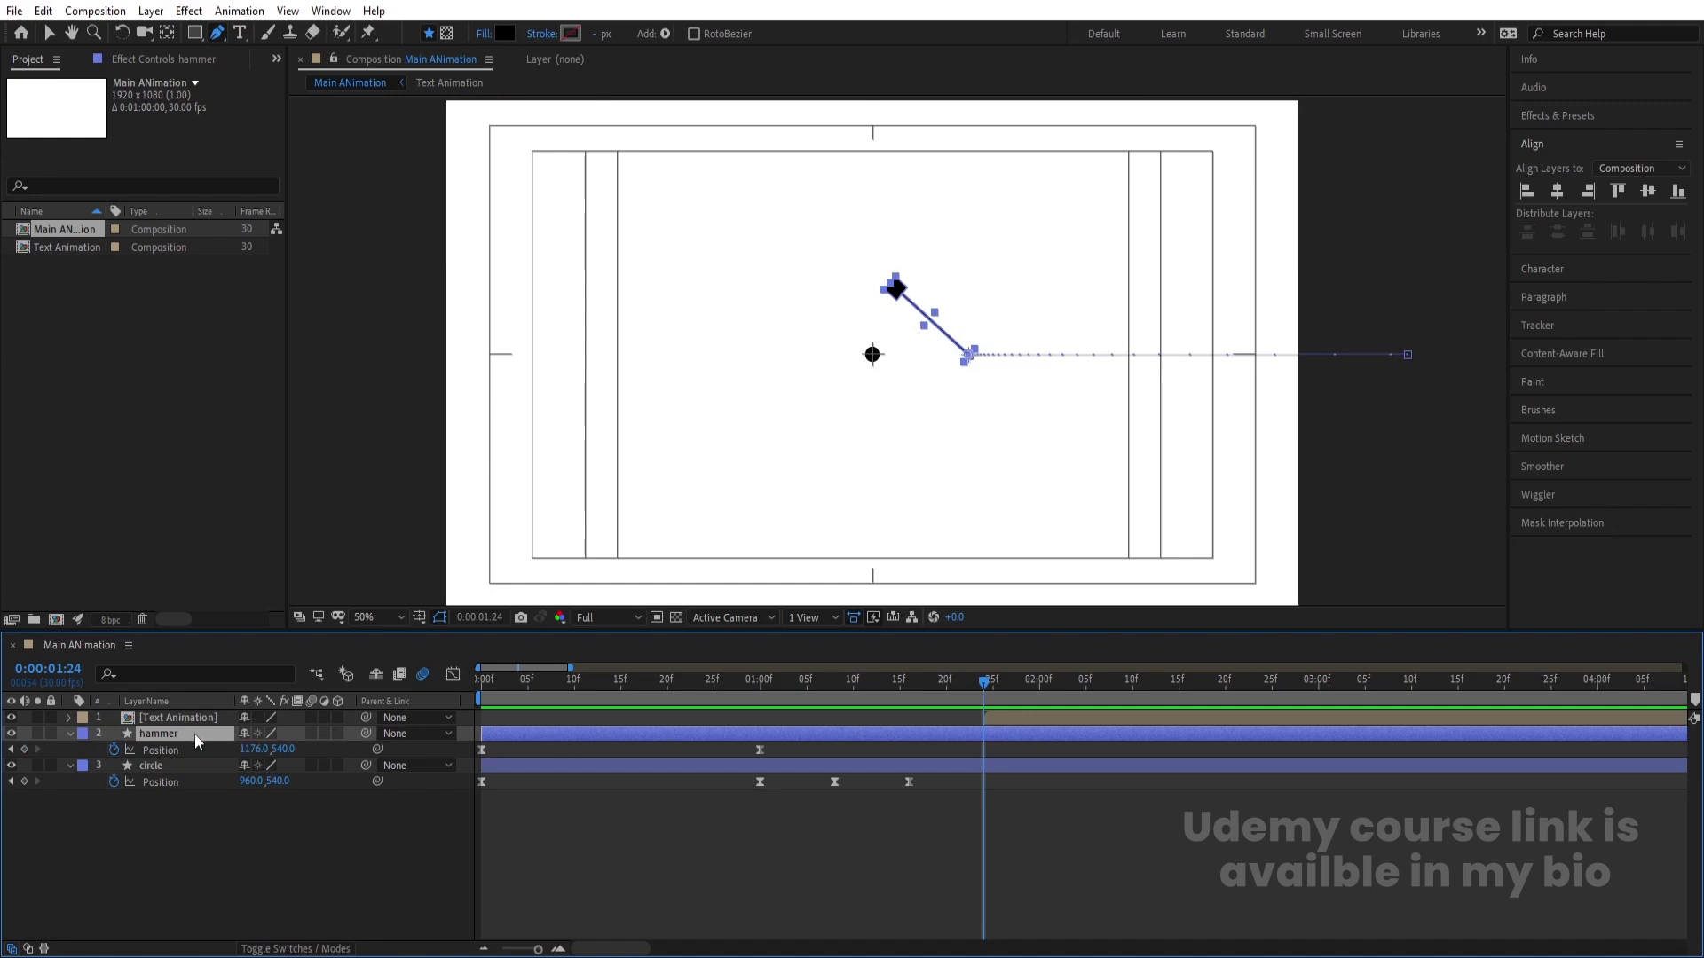
left_click(24, 749)
key("space")
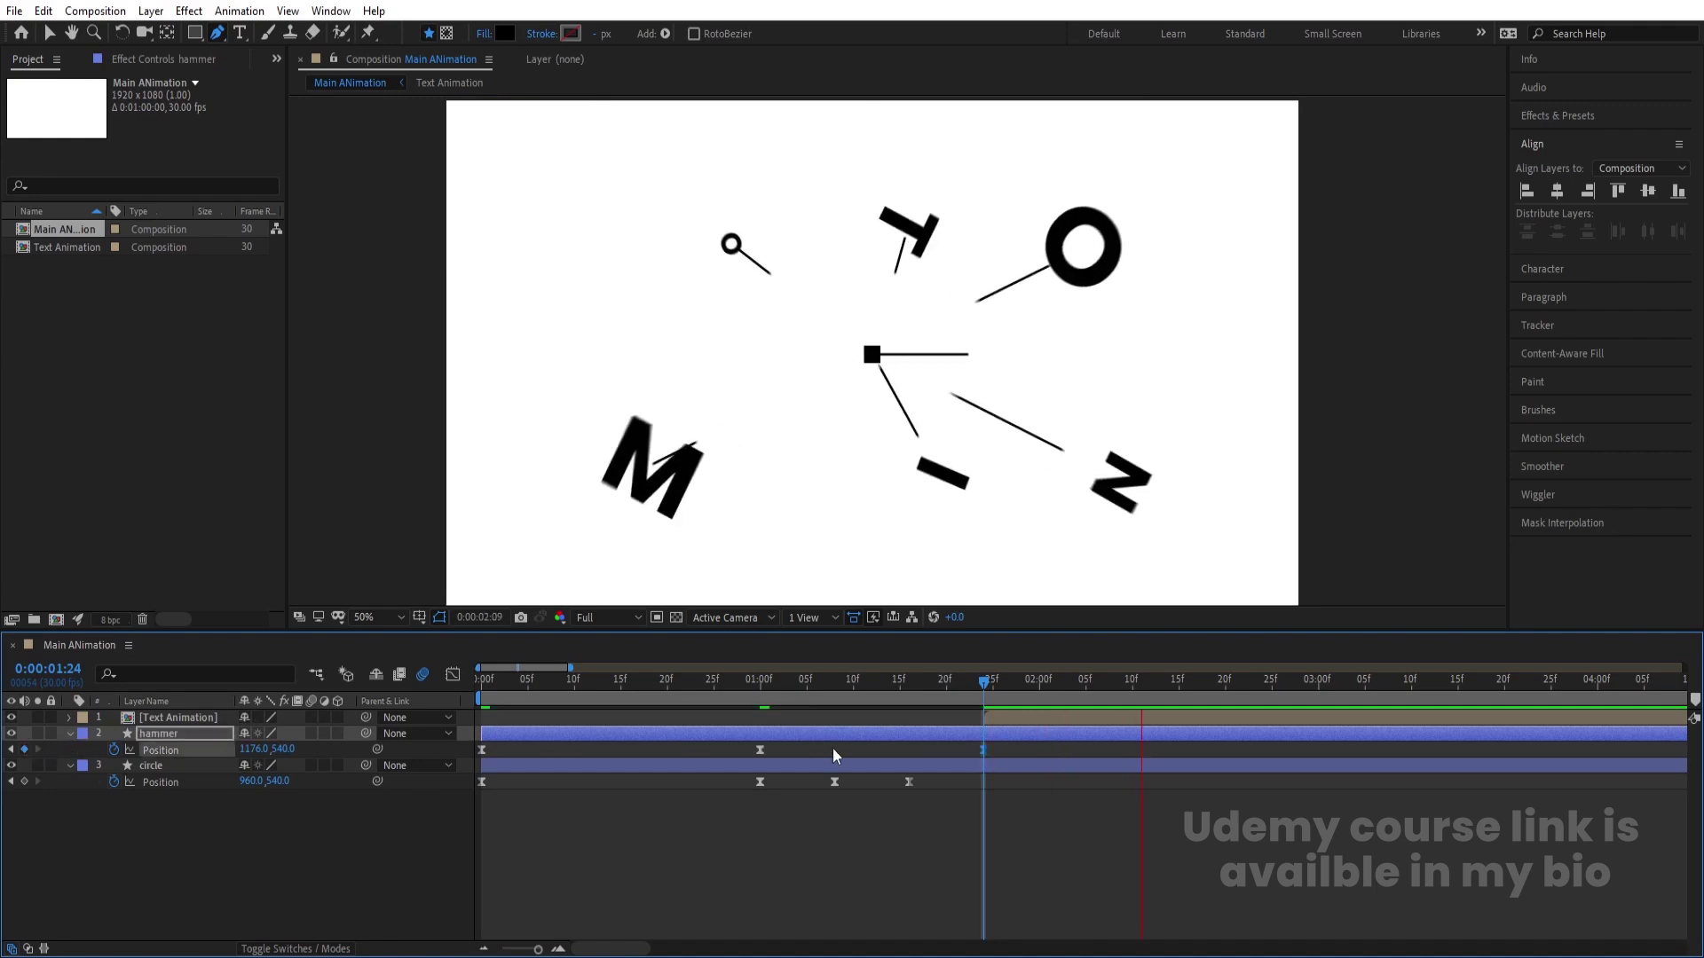
left_click_drag(288, 751, 764, 799)
left_click_drag(944, 745, 1260, 774)
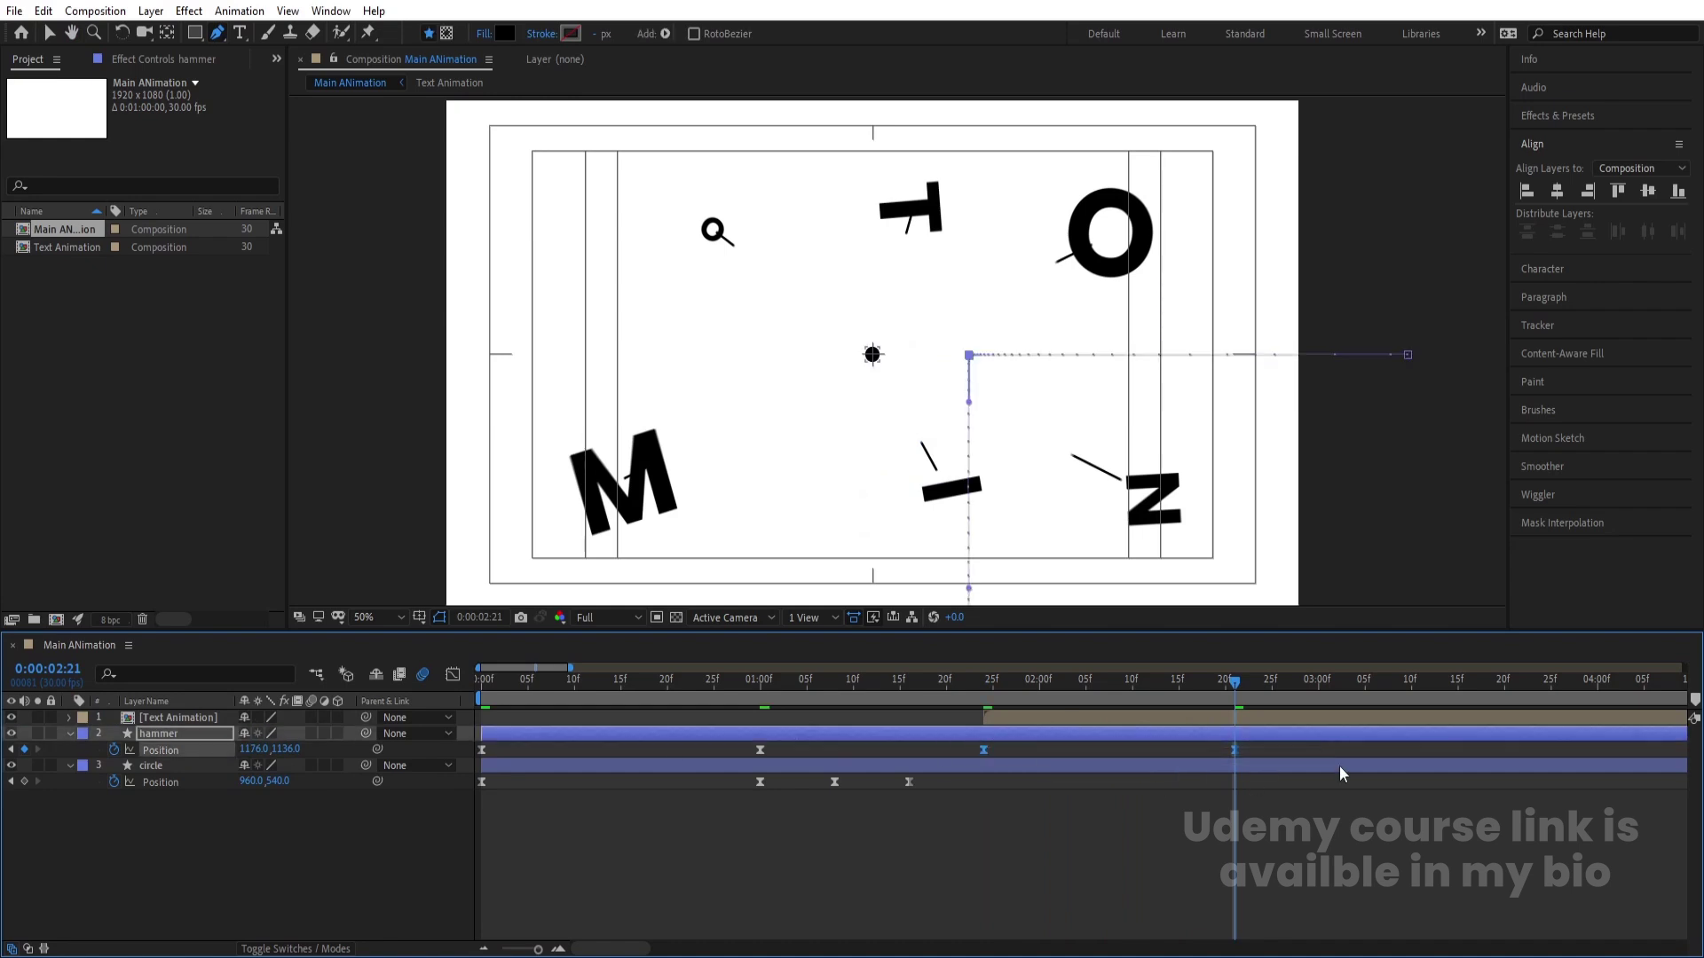
Step: Reshape the speed graph of the hammer's downward exit so it starts slowly and peaks just before 2:21, and preview
left_click(451, 674)
left_click_drag(949, 820, 1225, 898)
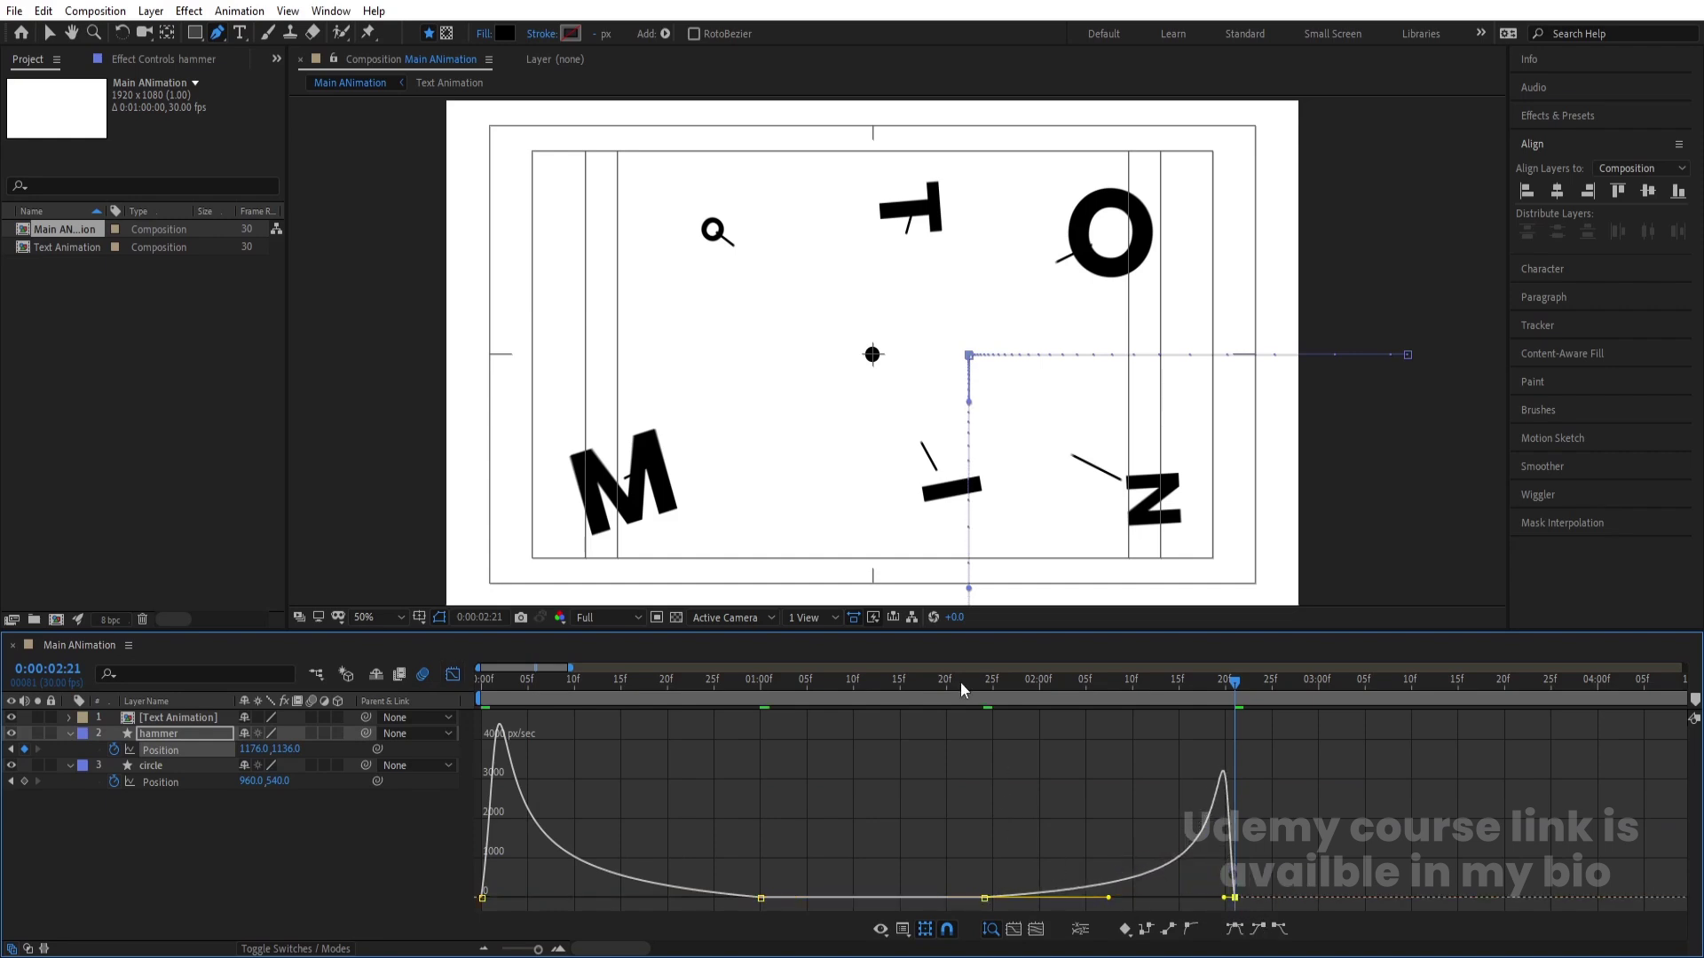
left_click(960, 682)
key("space")
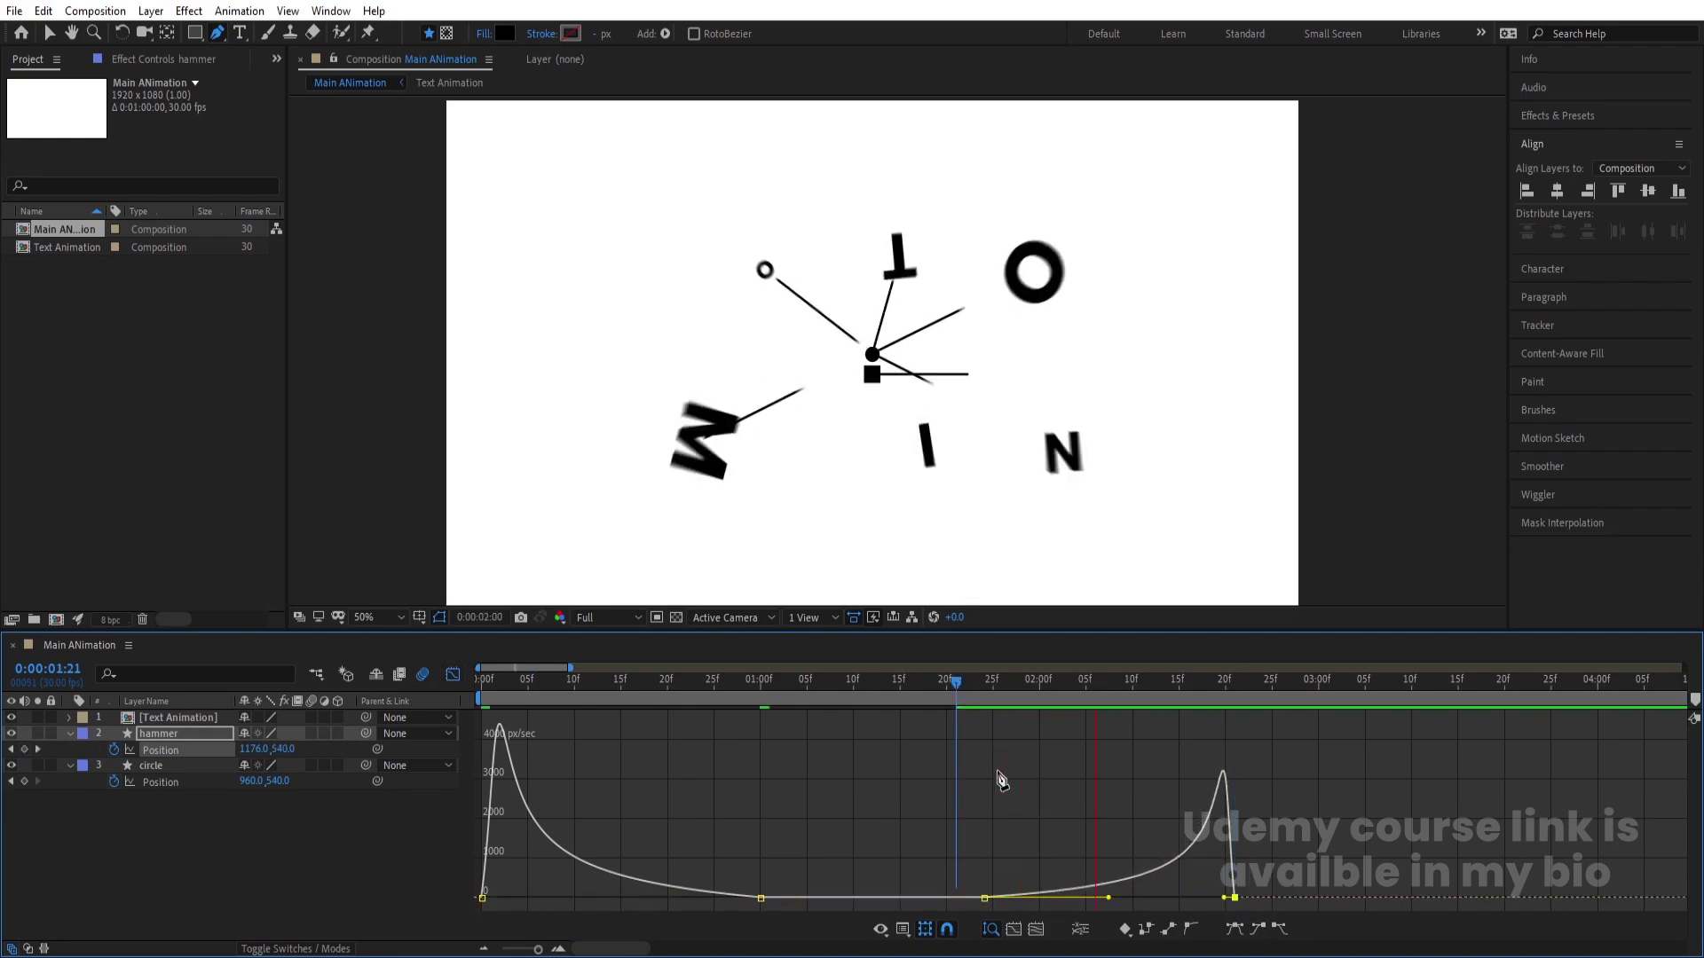
left_click(454, 673)
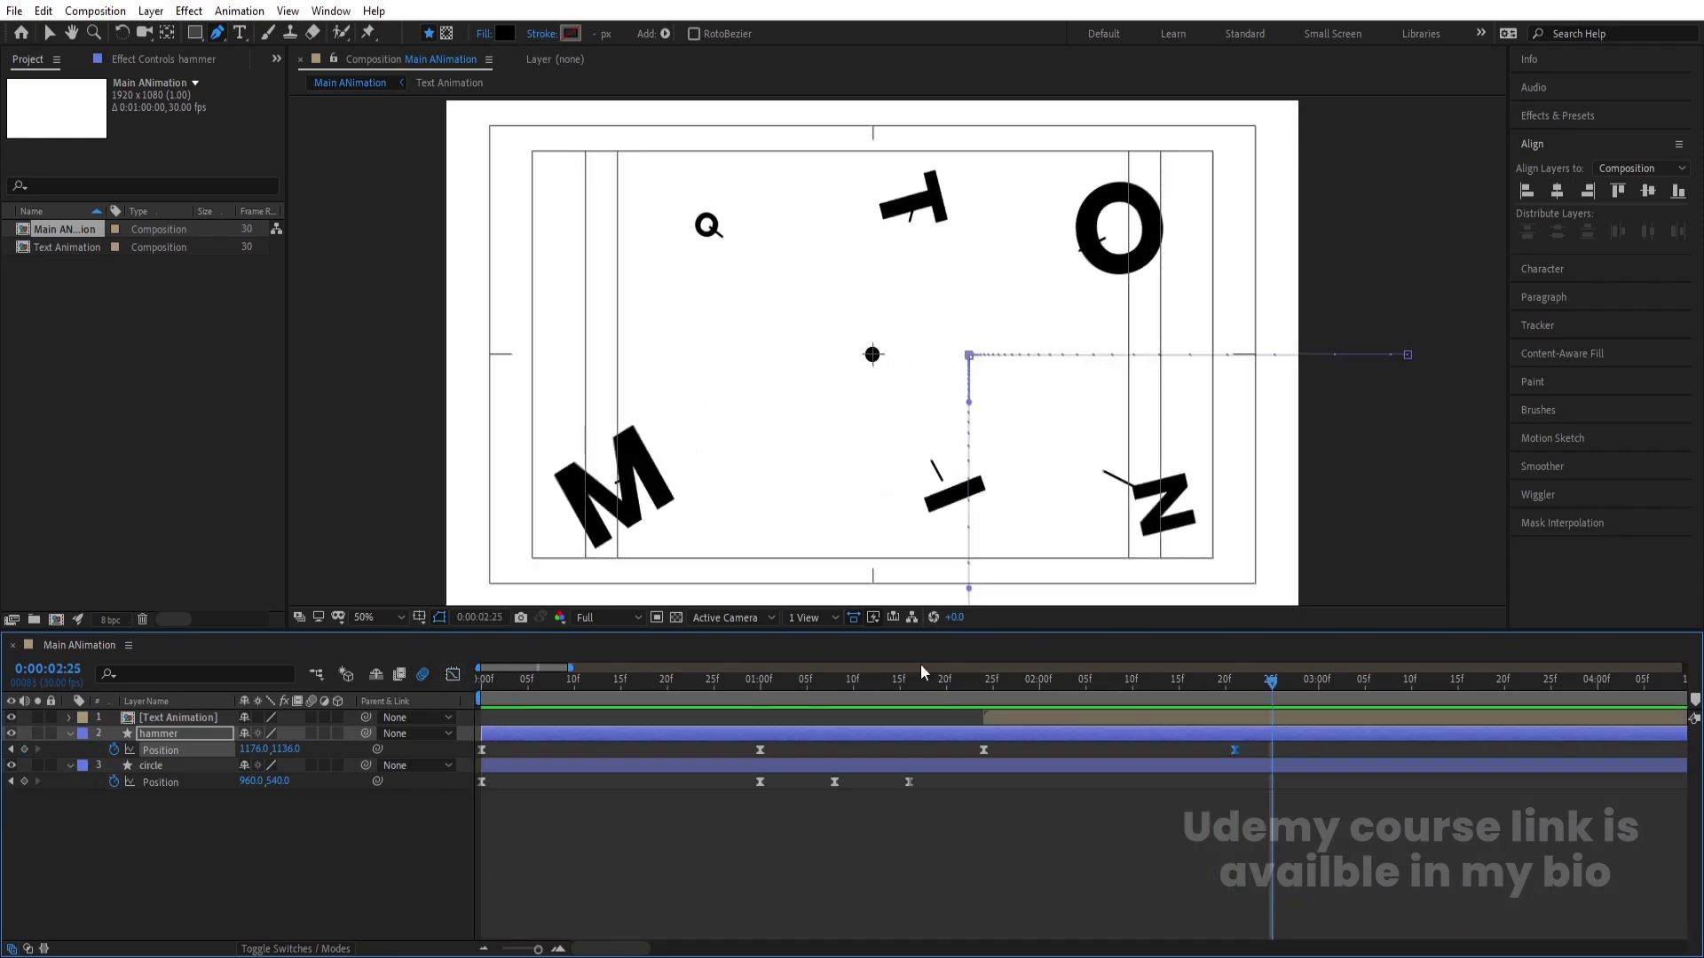
Step: Split the circle layer at 1:24 and delete the part after the split
left_click(984, 681)
left_click(151, 765)
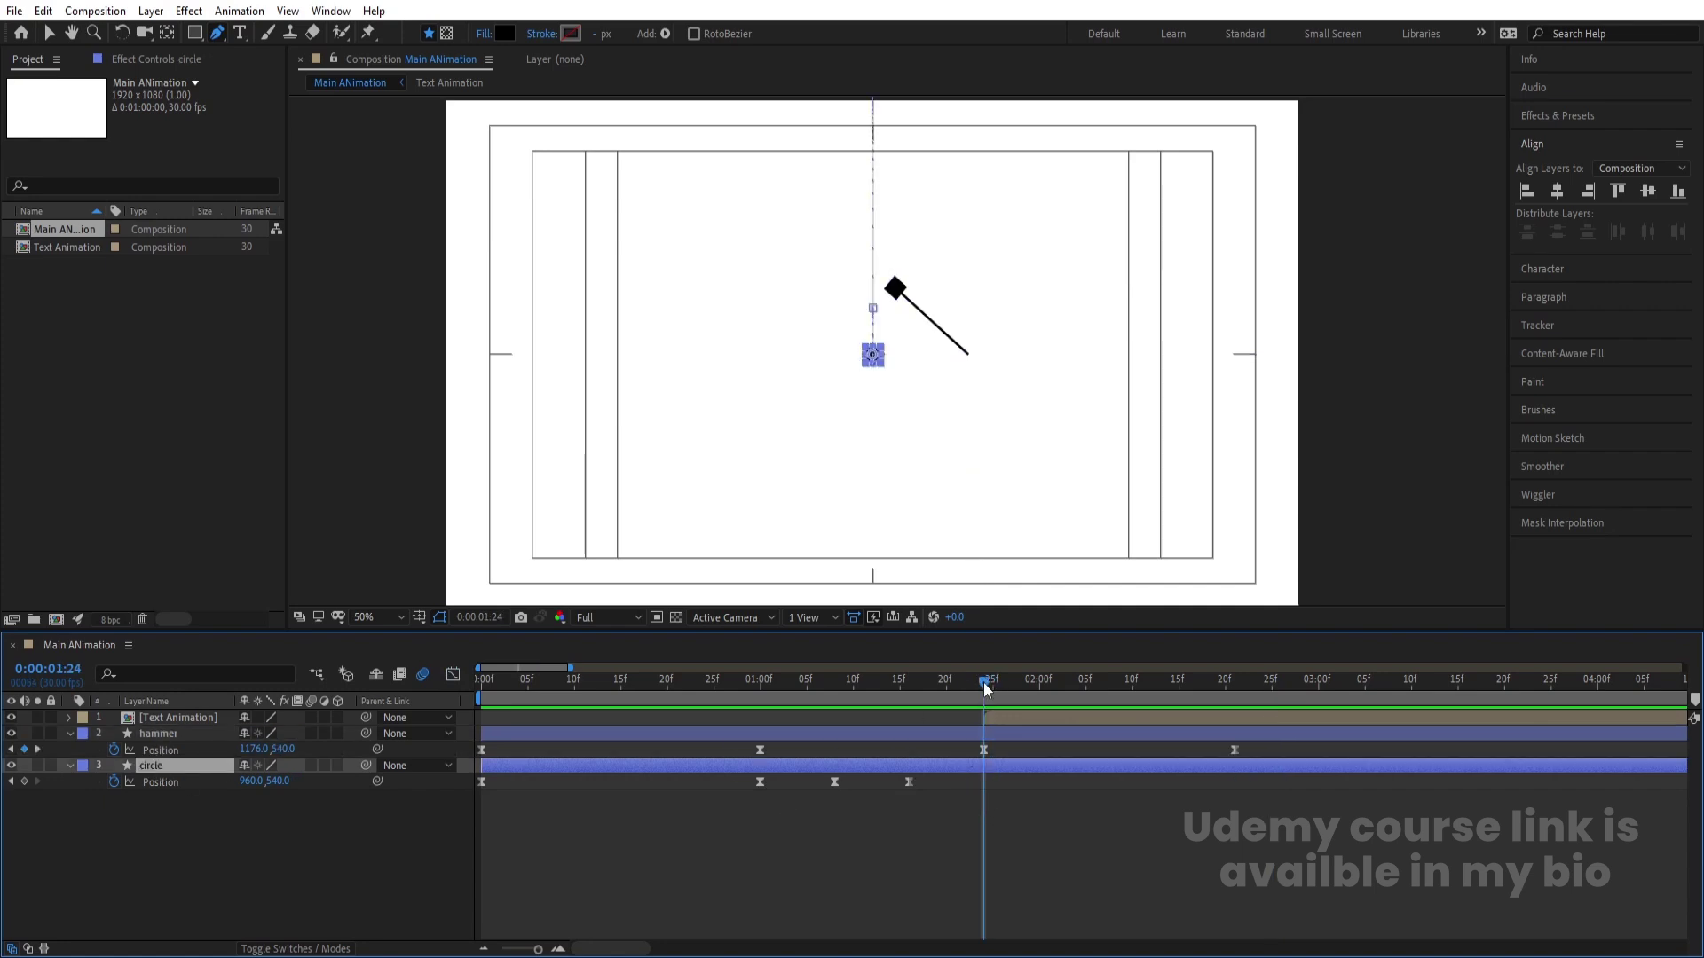
key("ctrl+shift+d")
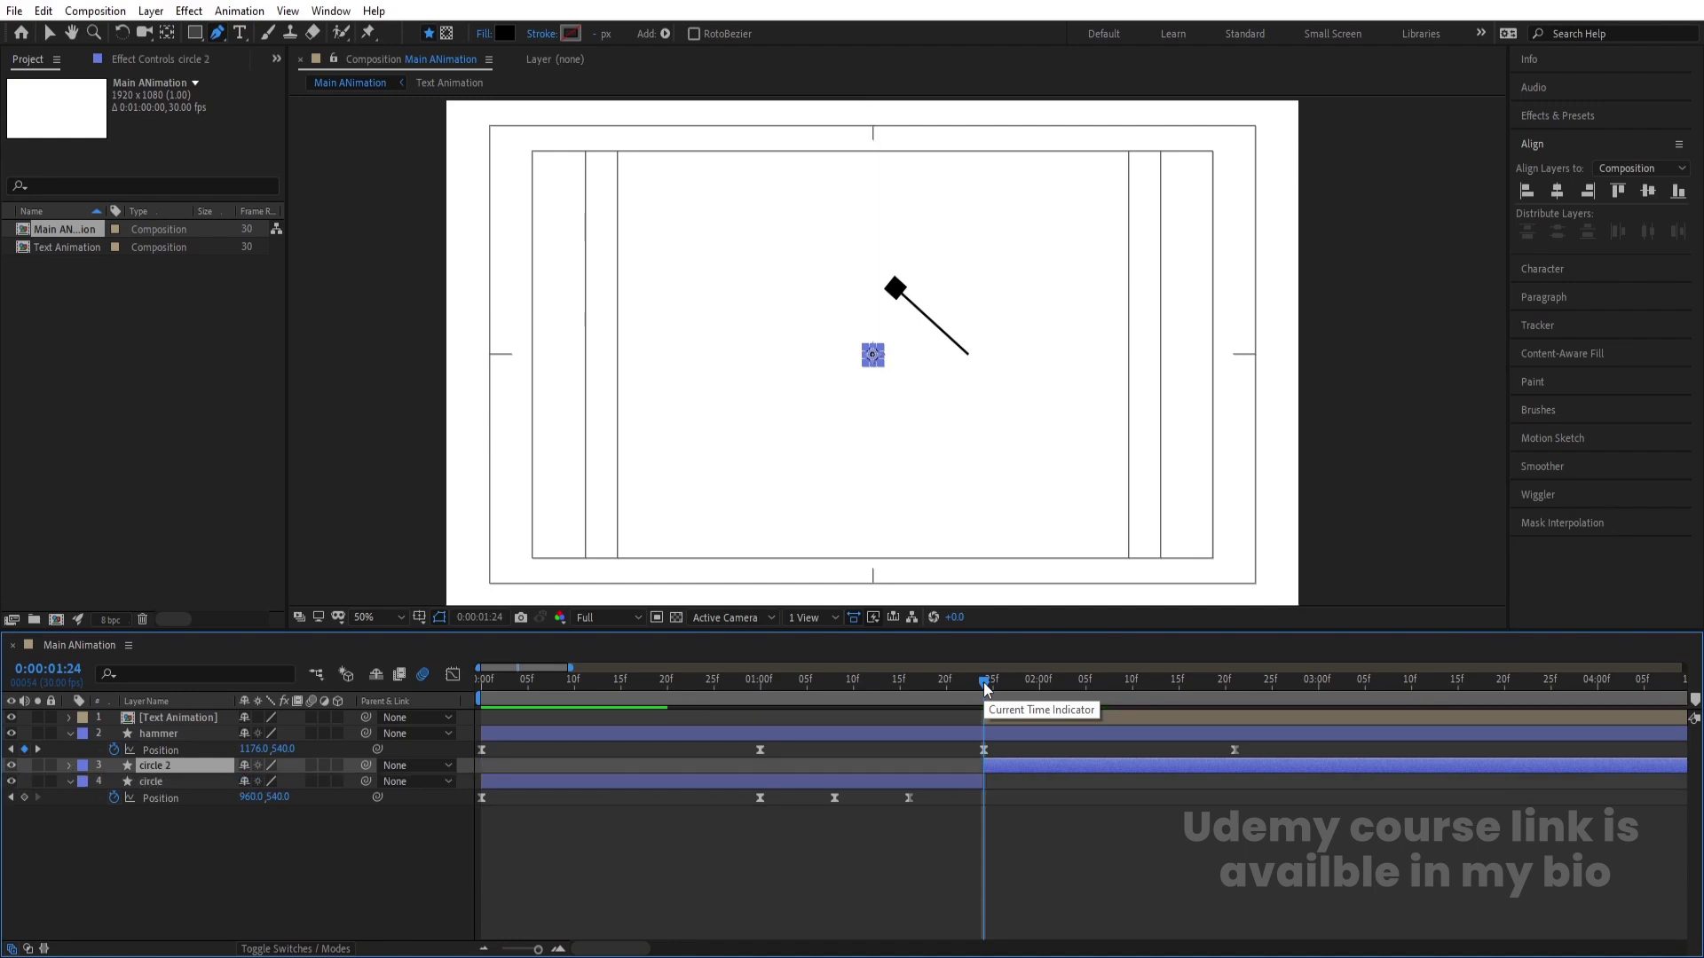
key("Delete")
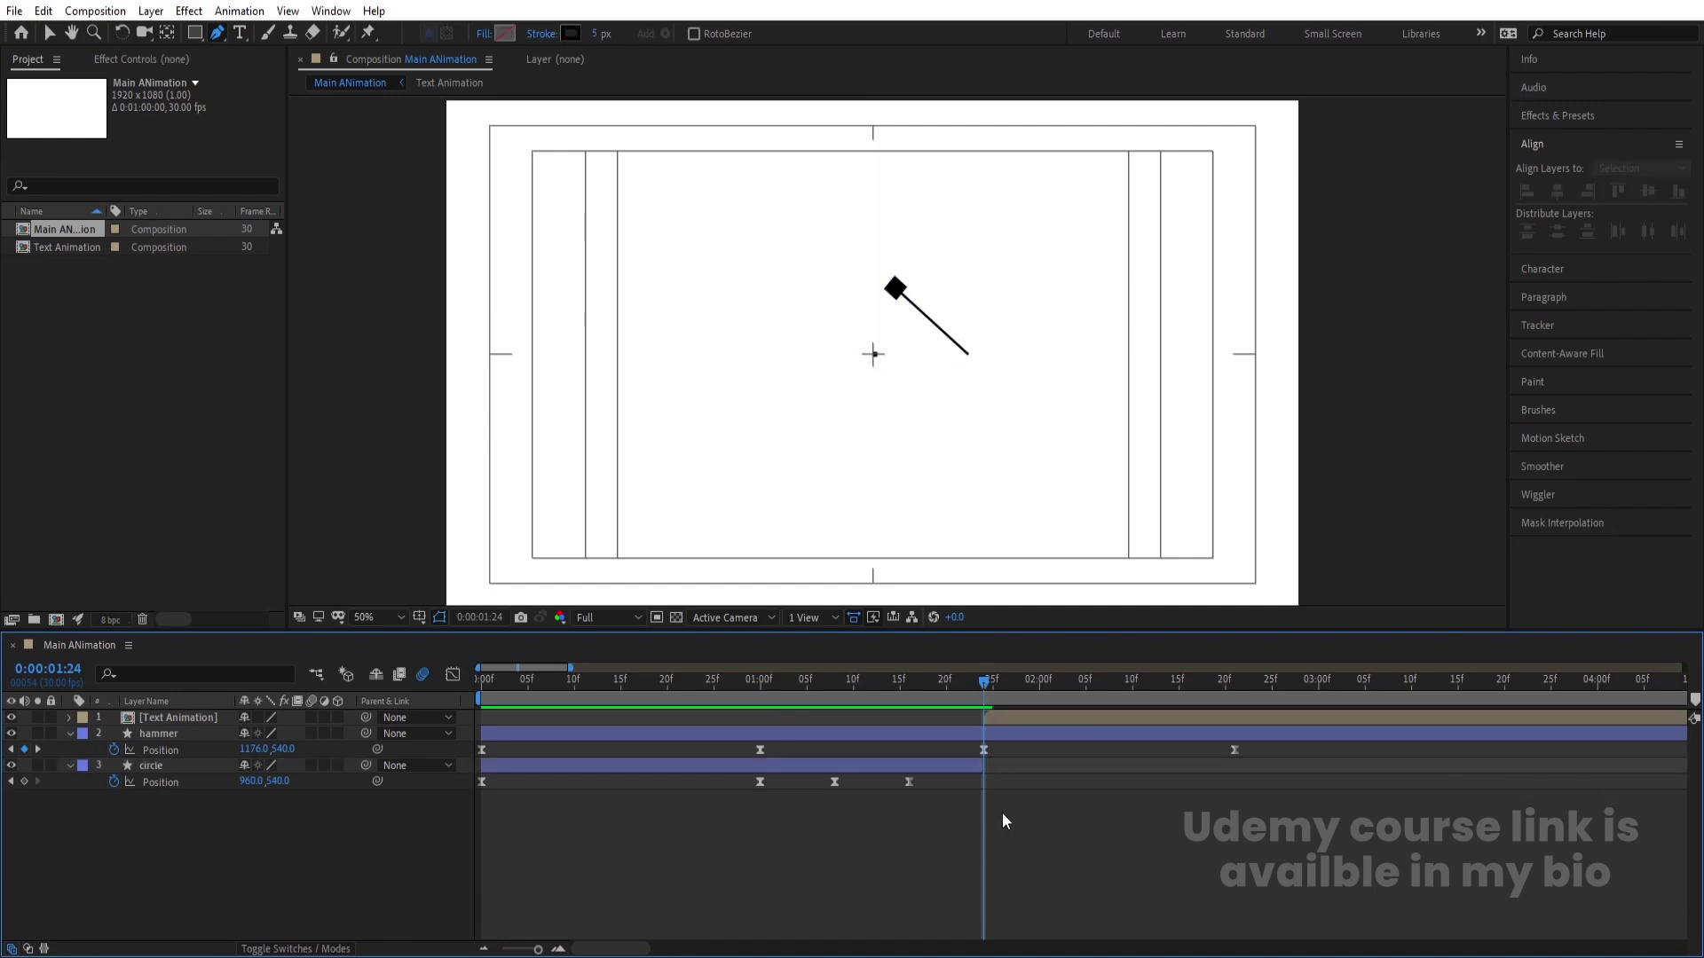
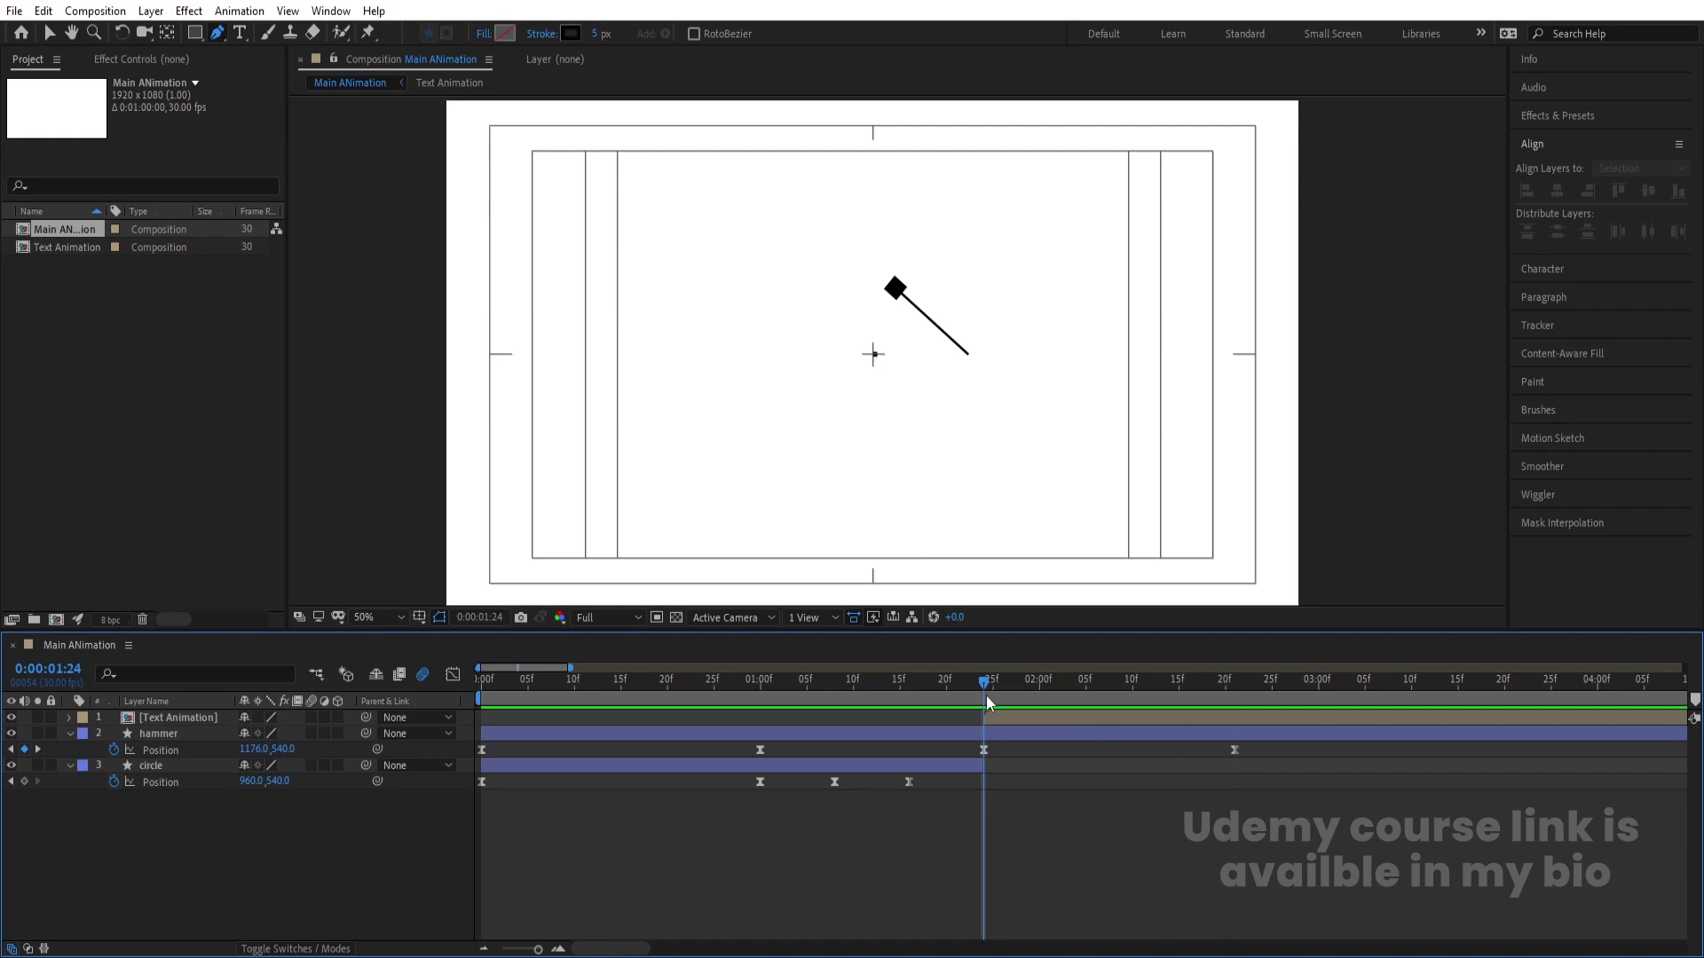
Step: Delete the hammer's Position keyframes at 1:24 and 2:21
left_click(983, 732)
left_click(973, 734)
left_click_drag(972, 753, 1253, 765)
key("Delete")
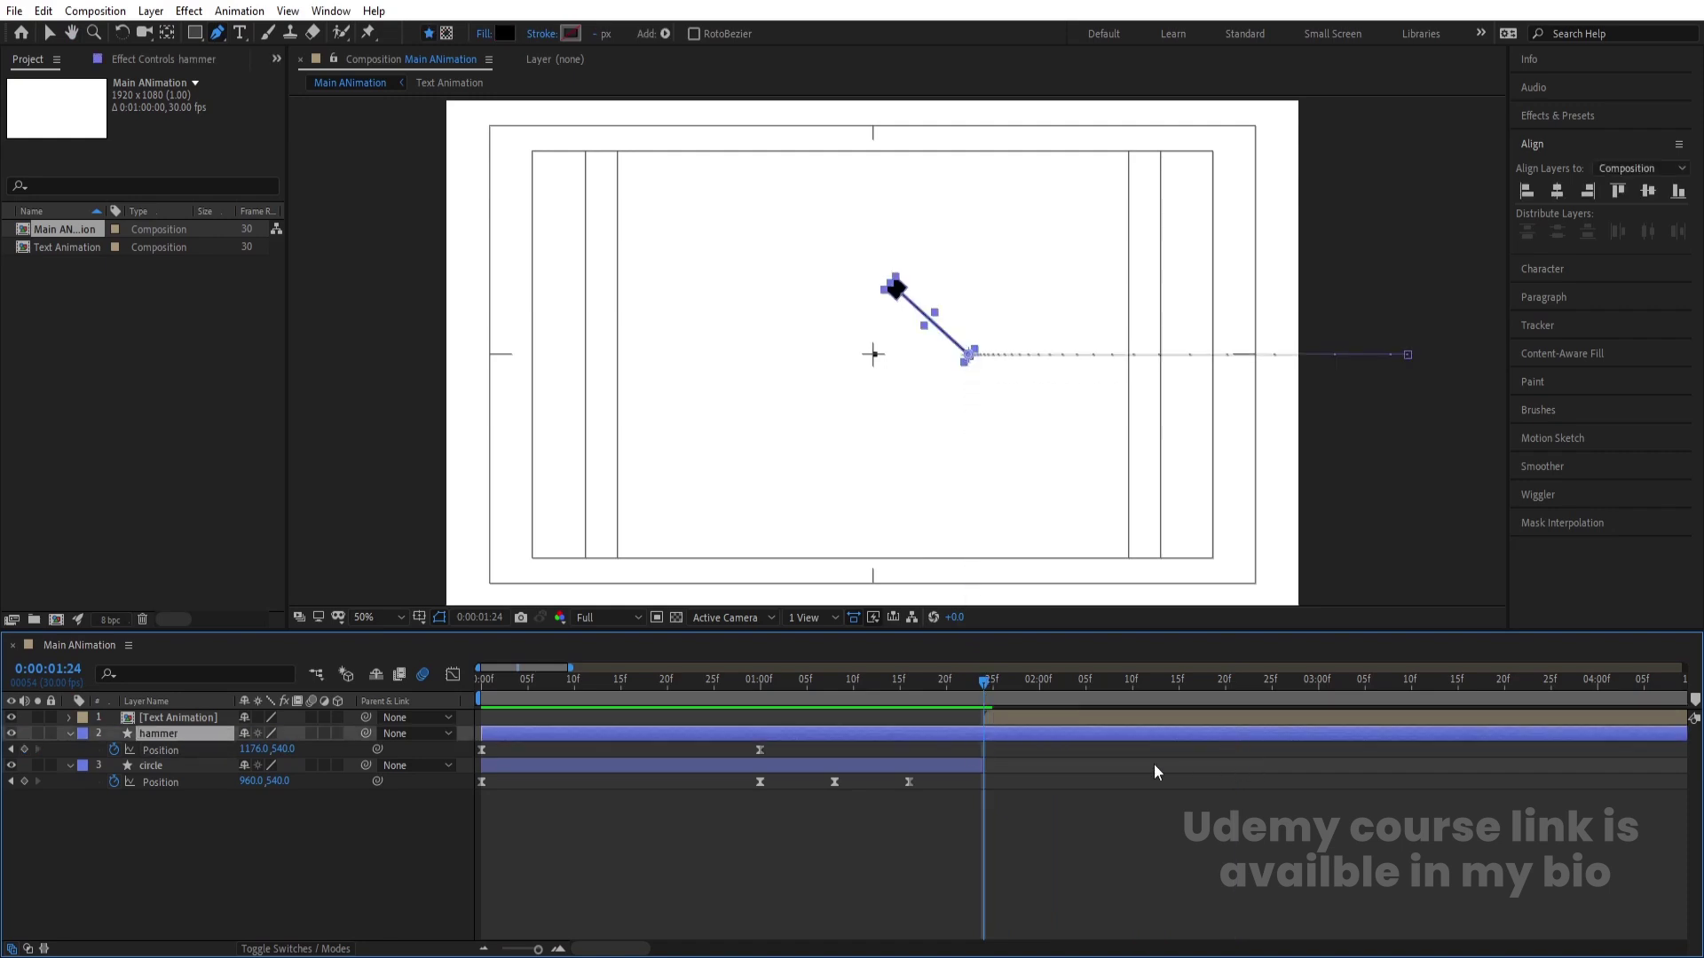
Step: Reveal the hammer layer's keyframed properties and split the layer at 1:25
left_click(1033, 787)
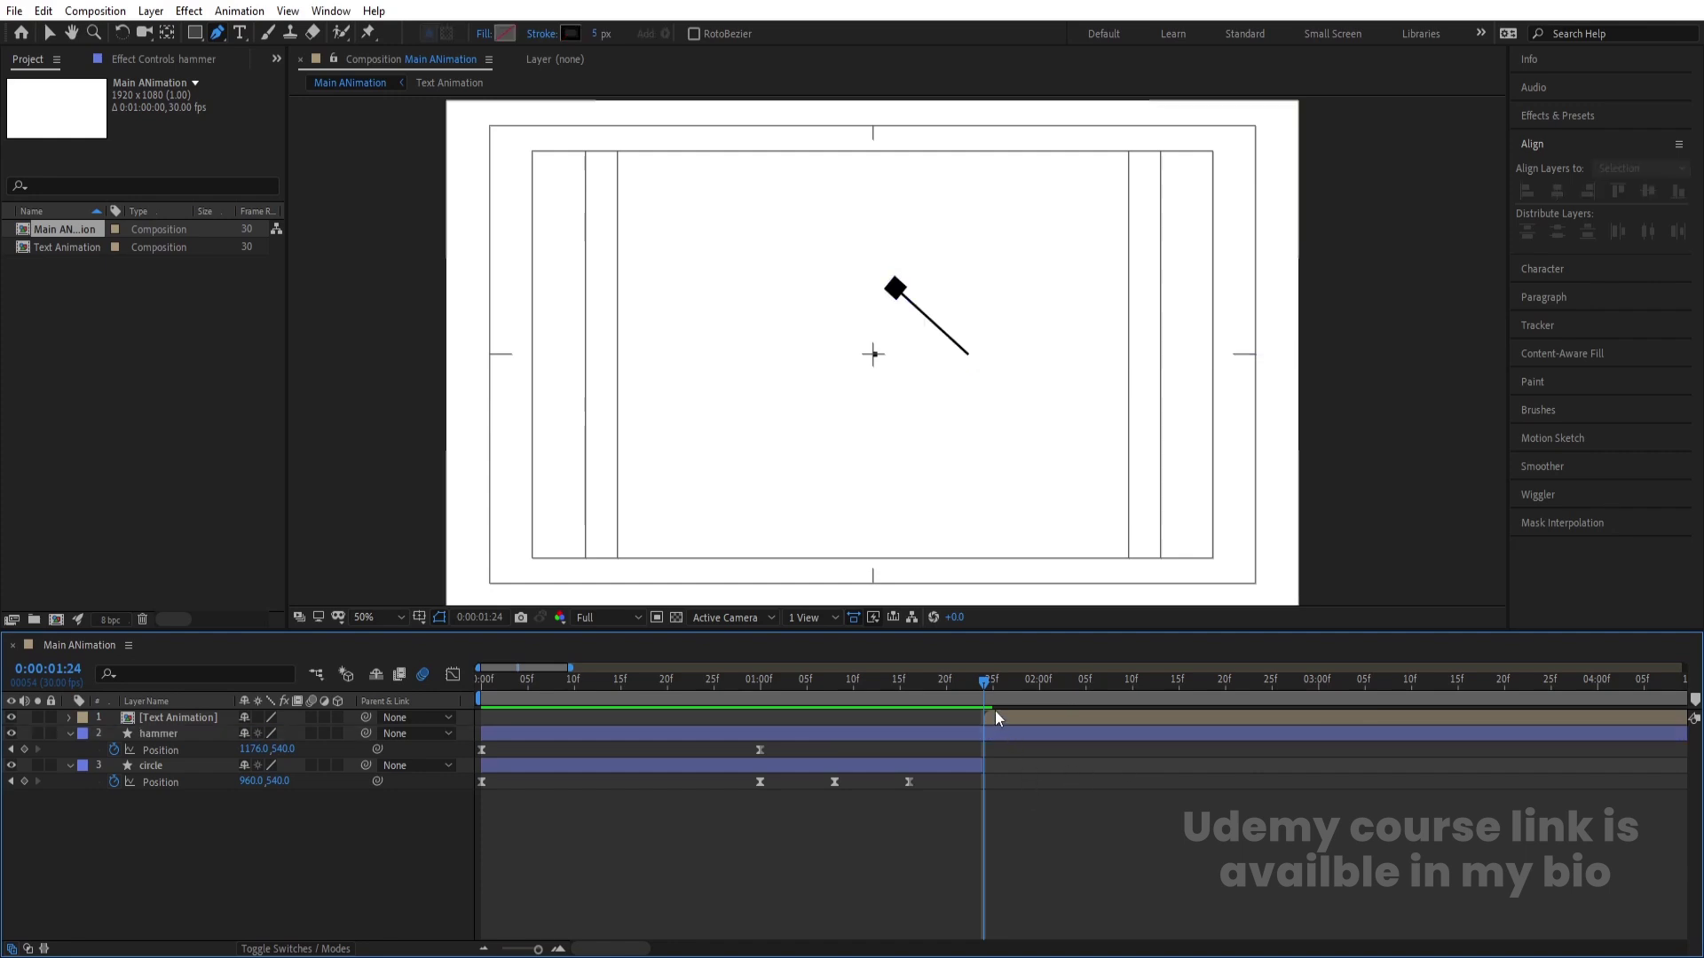
key("Page_Down")
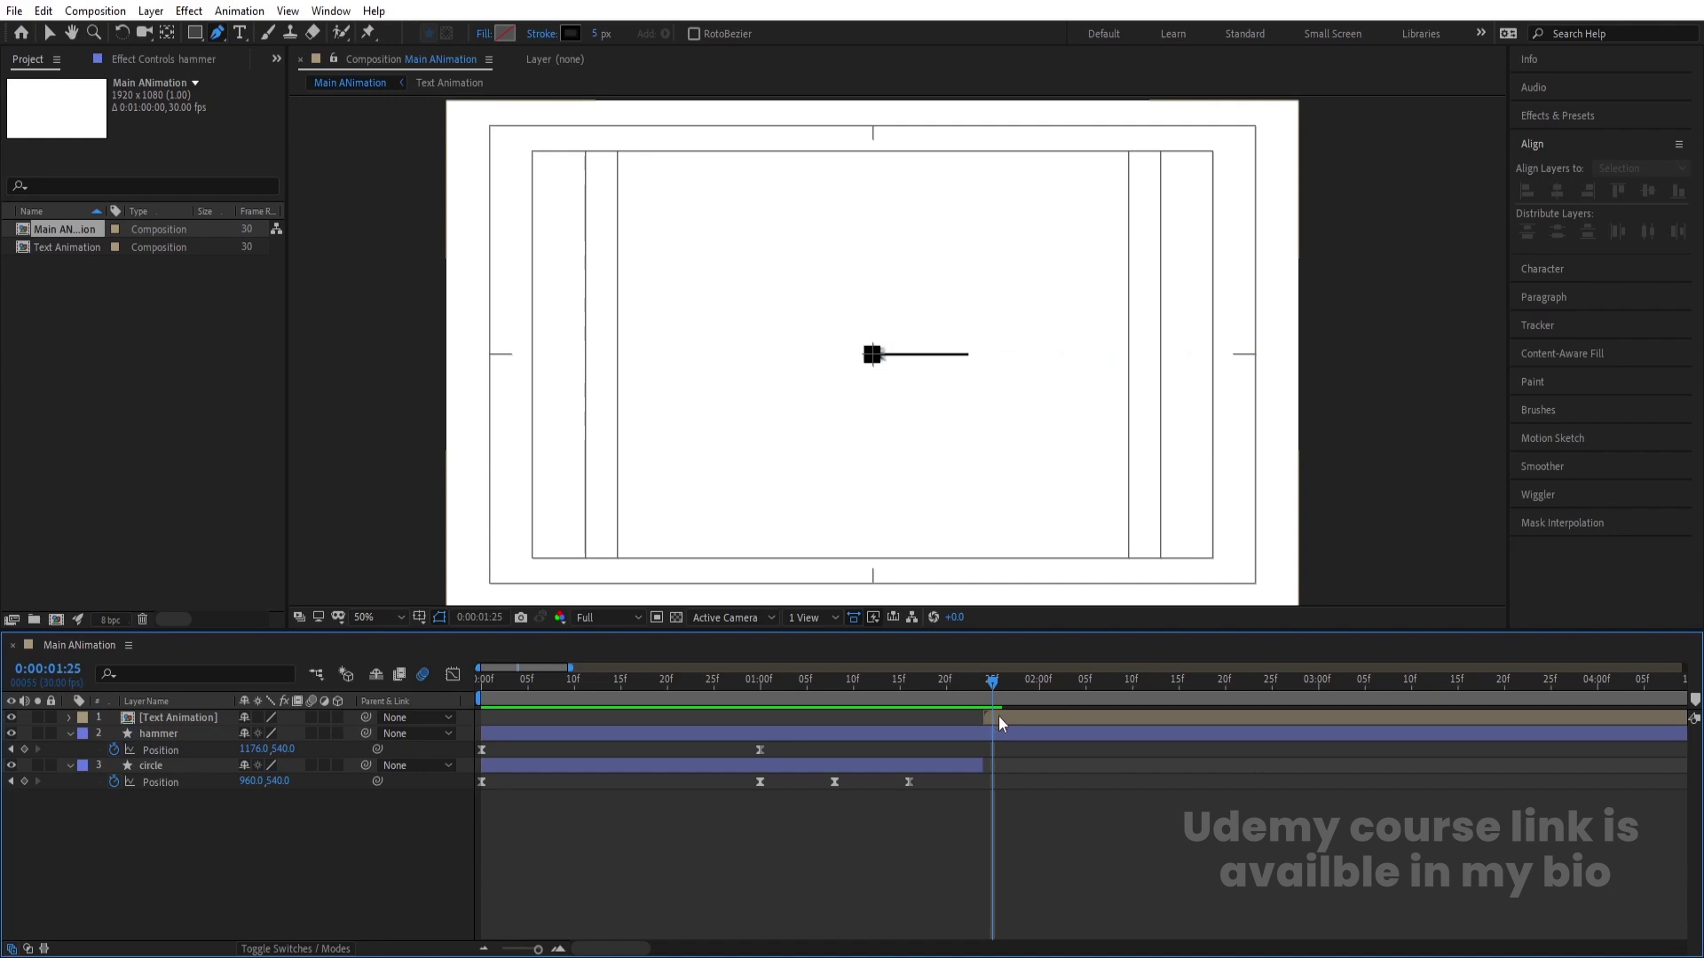
left_click(992, 737)
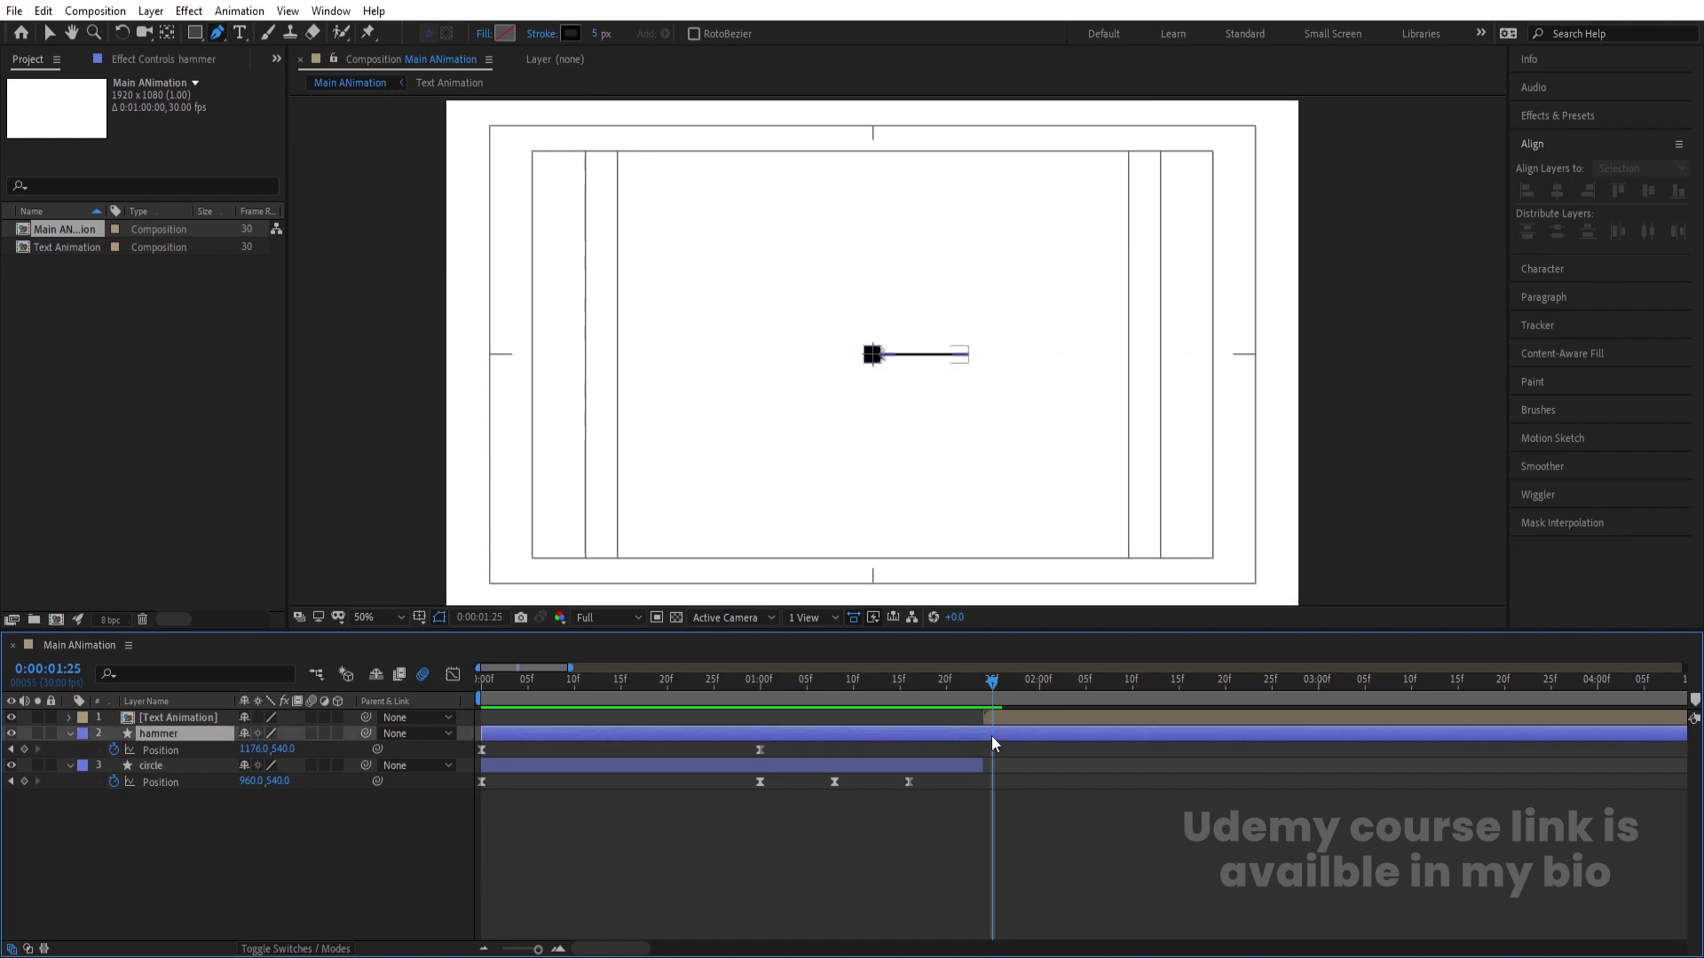
key("p")
key("u")
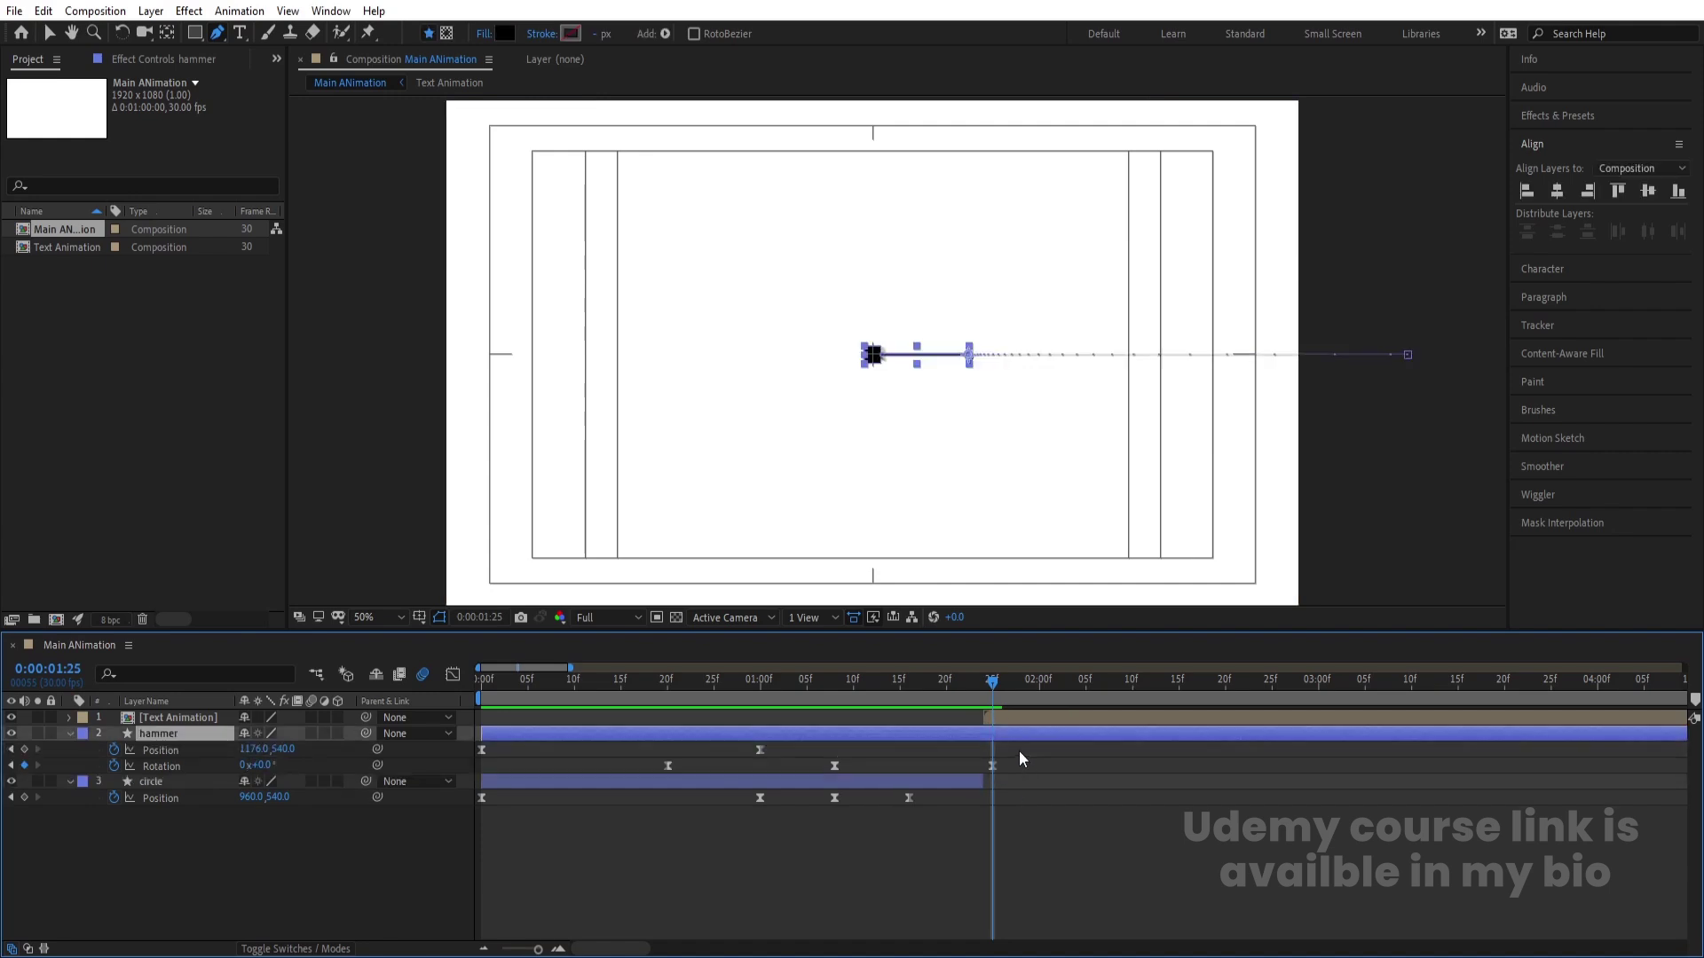
key("ctrl+shift+d")
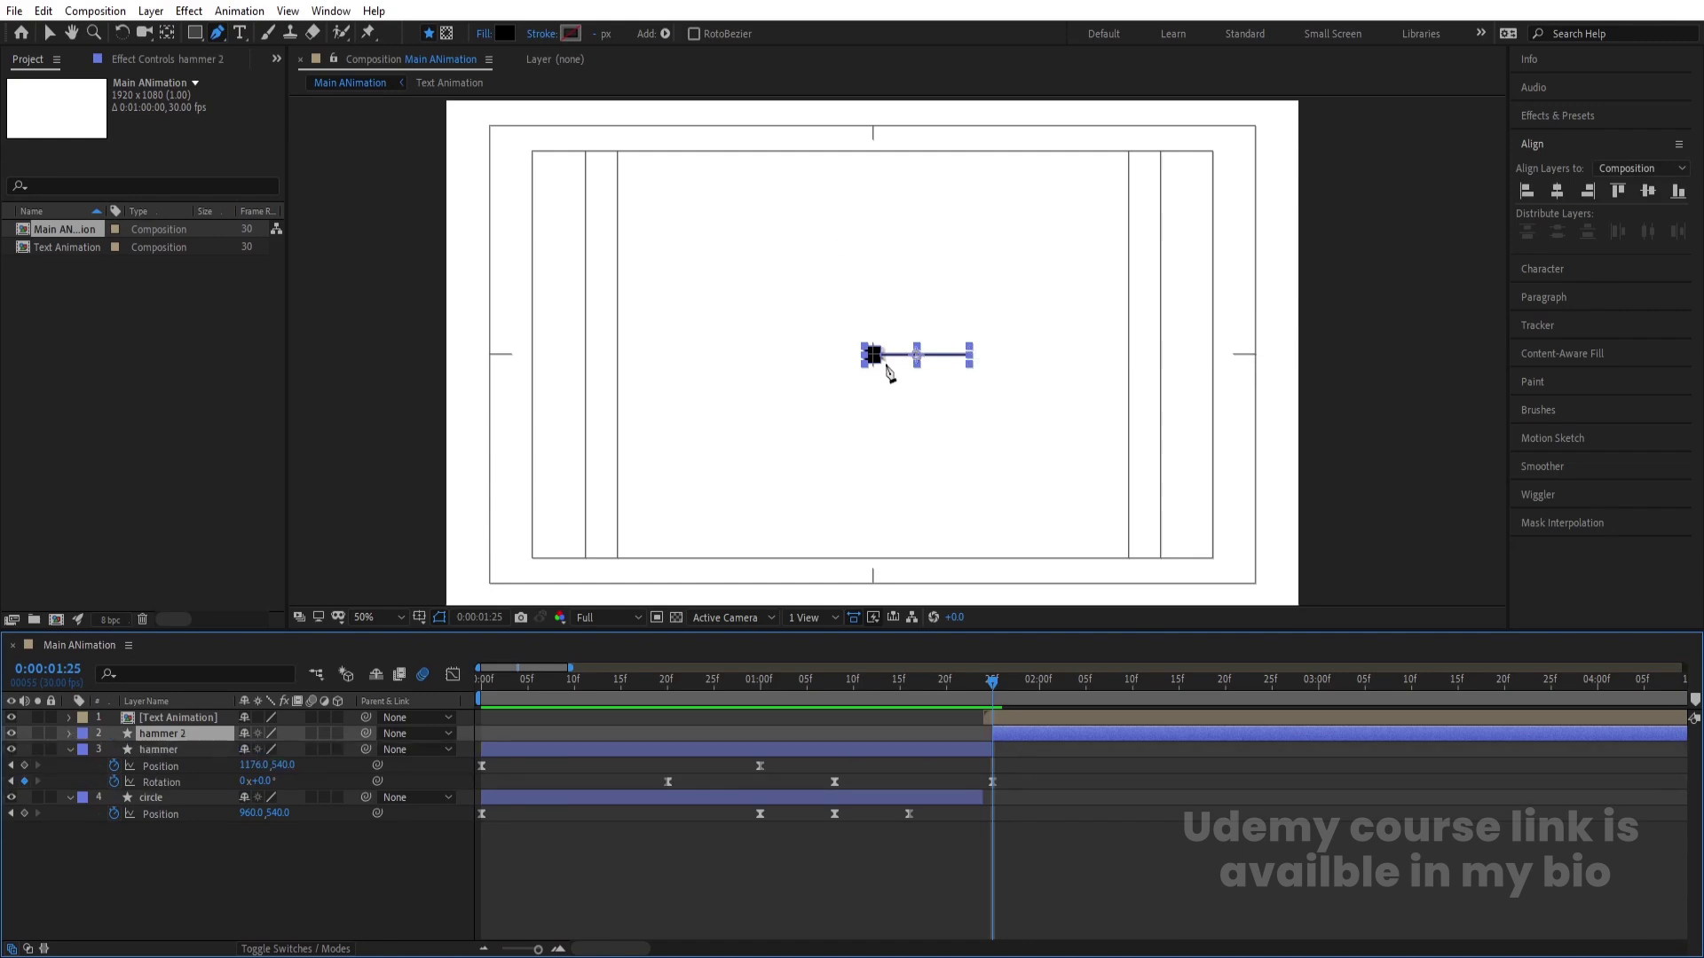
Step: Separate the Position dimensions of the split-off hammer layer and replace its Rotation keyframes with a single one at 1:25
key("p")
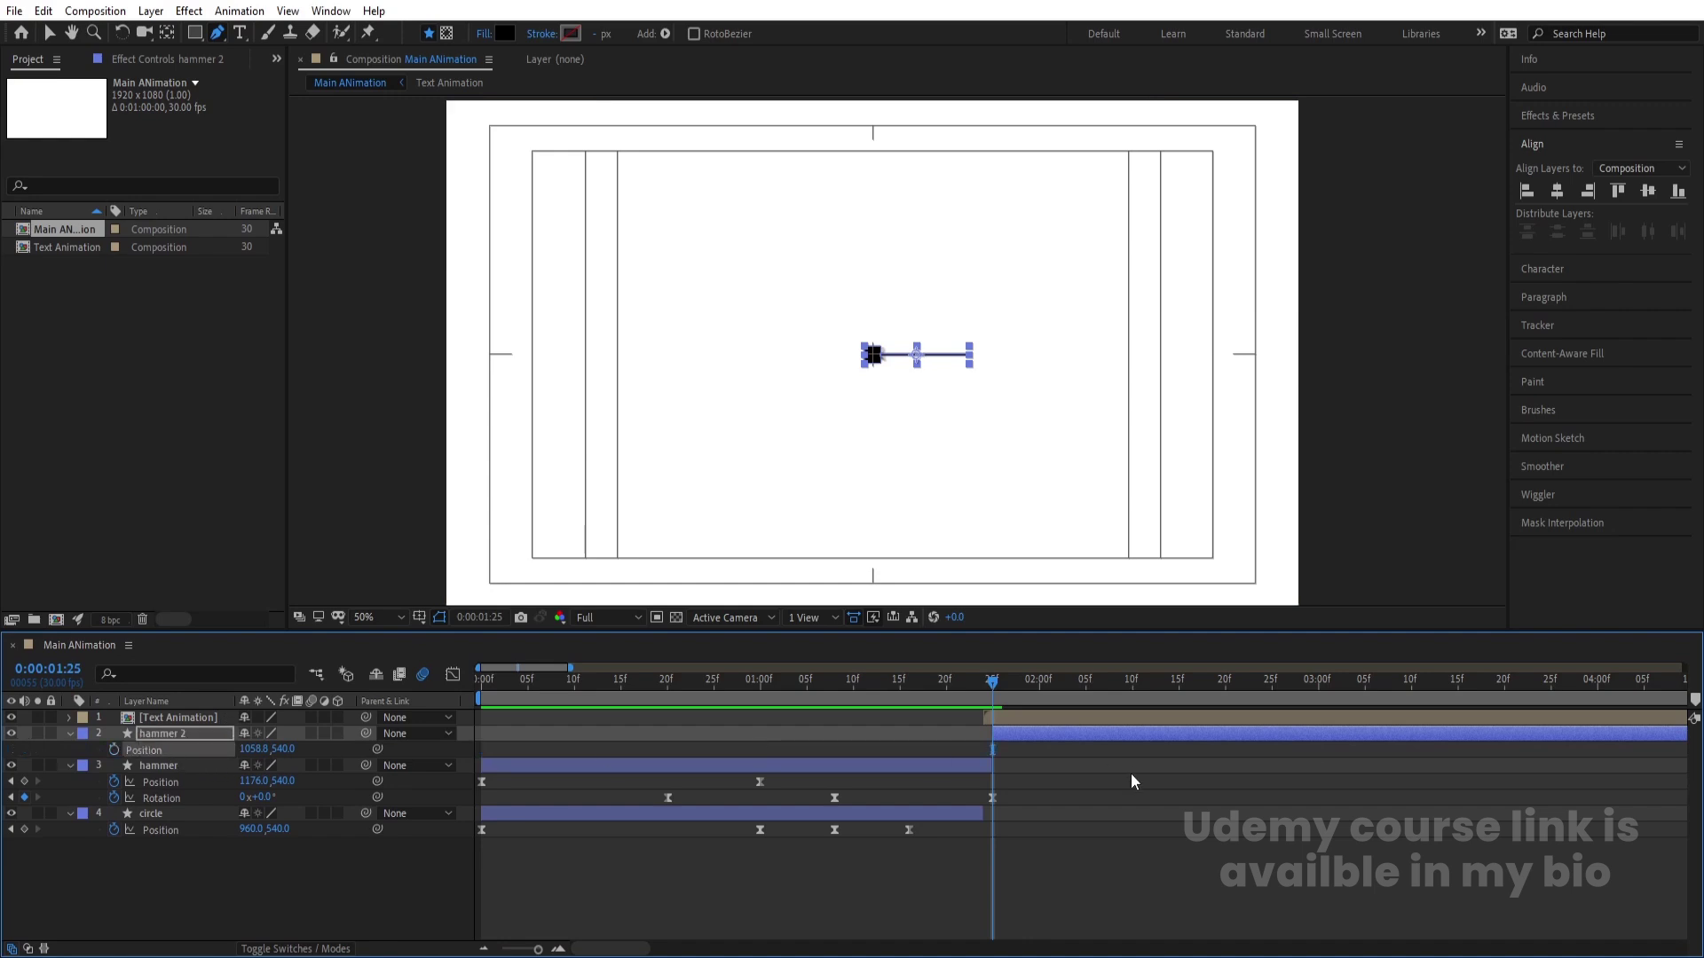
right_click(163, 749)
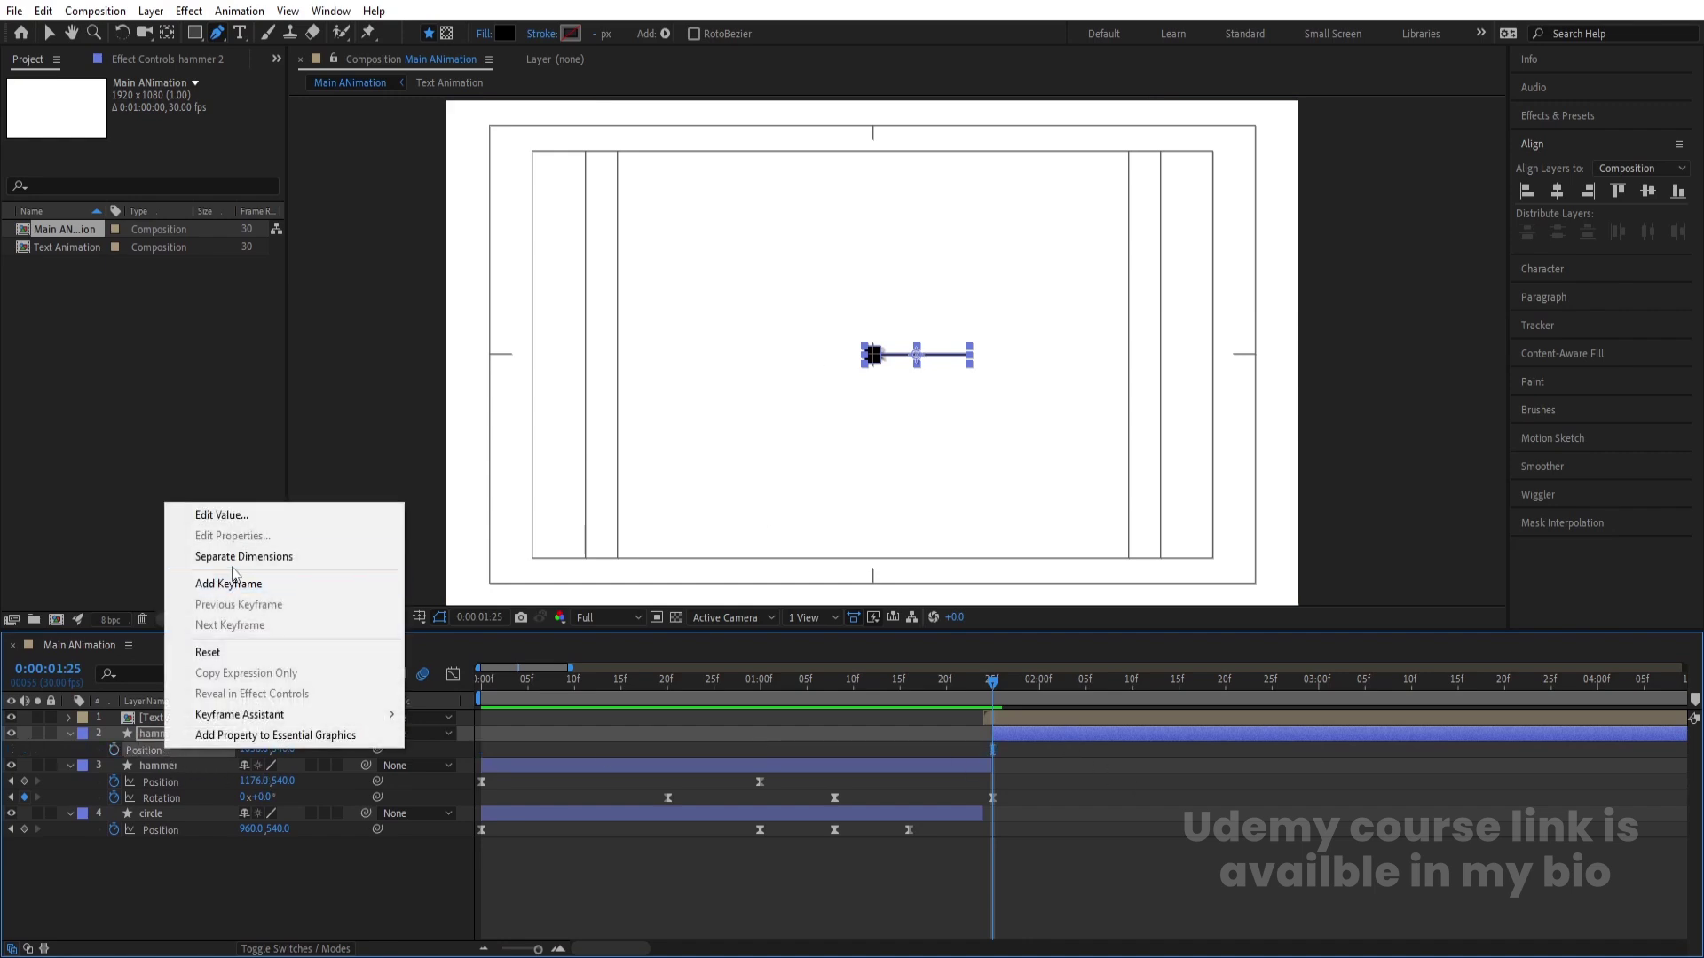
left_click(232, 558)
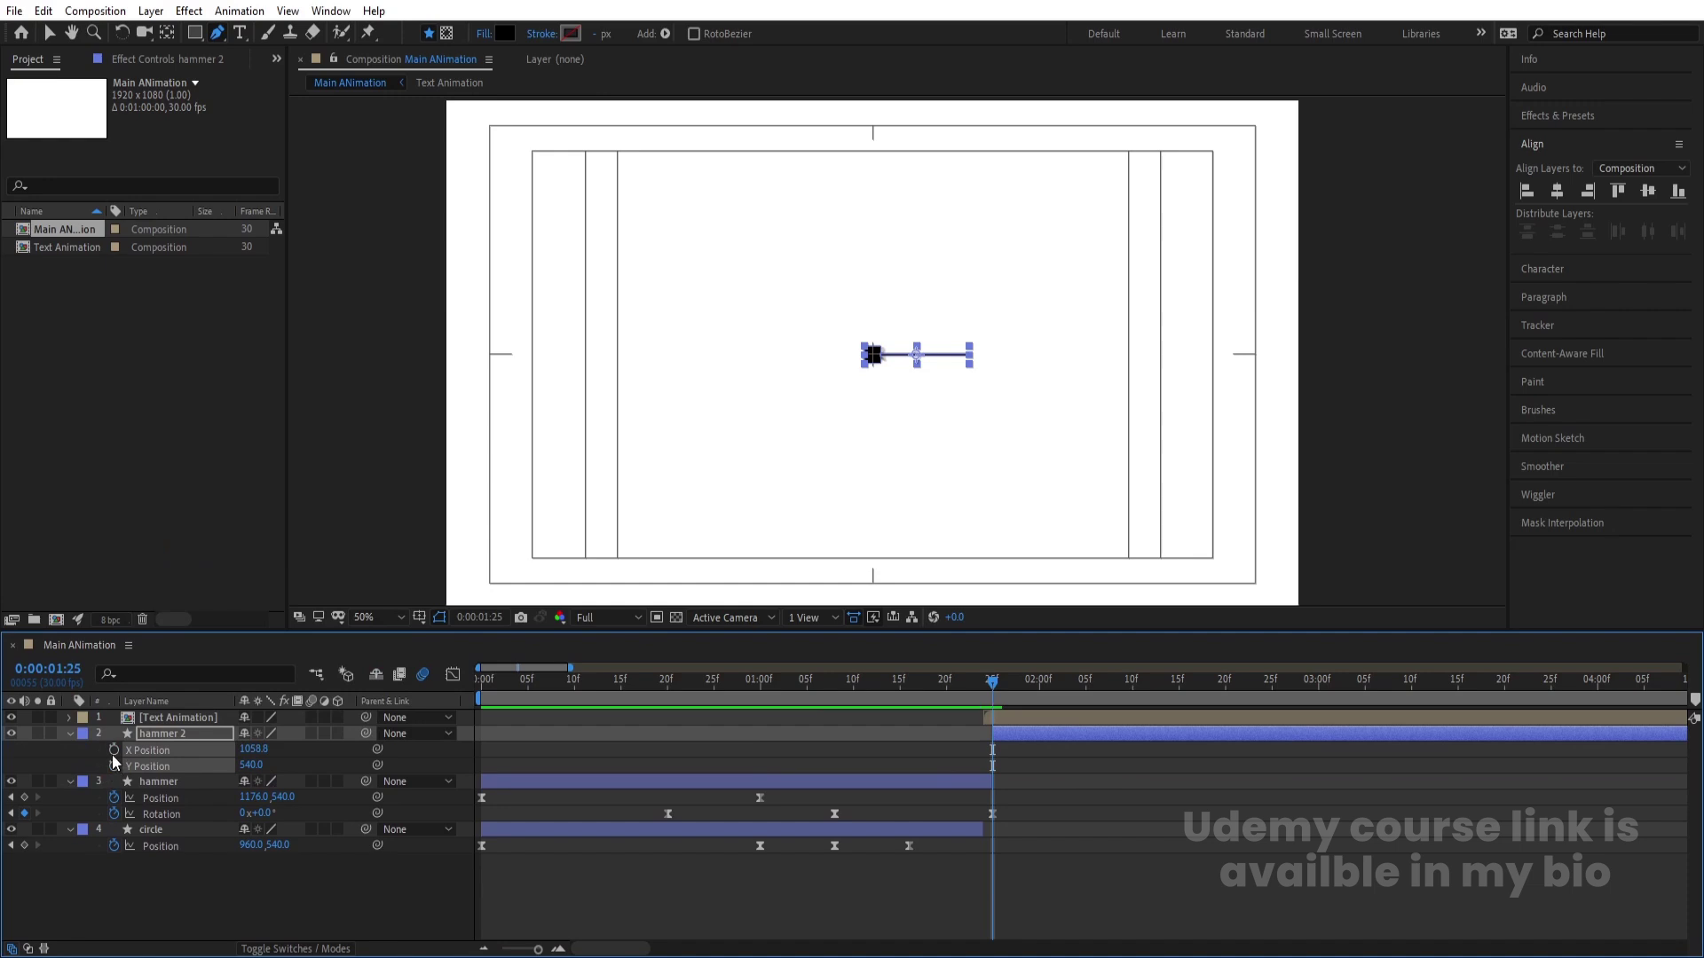
key("r")
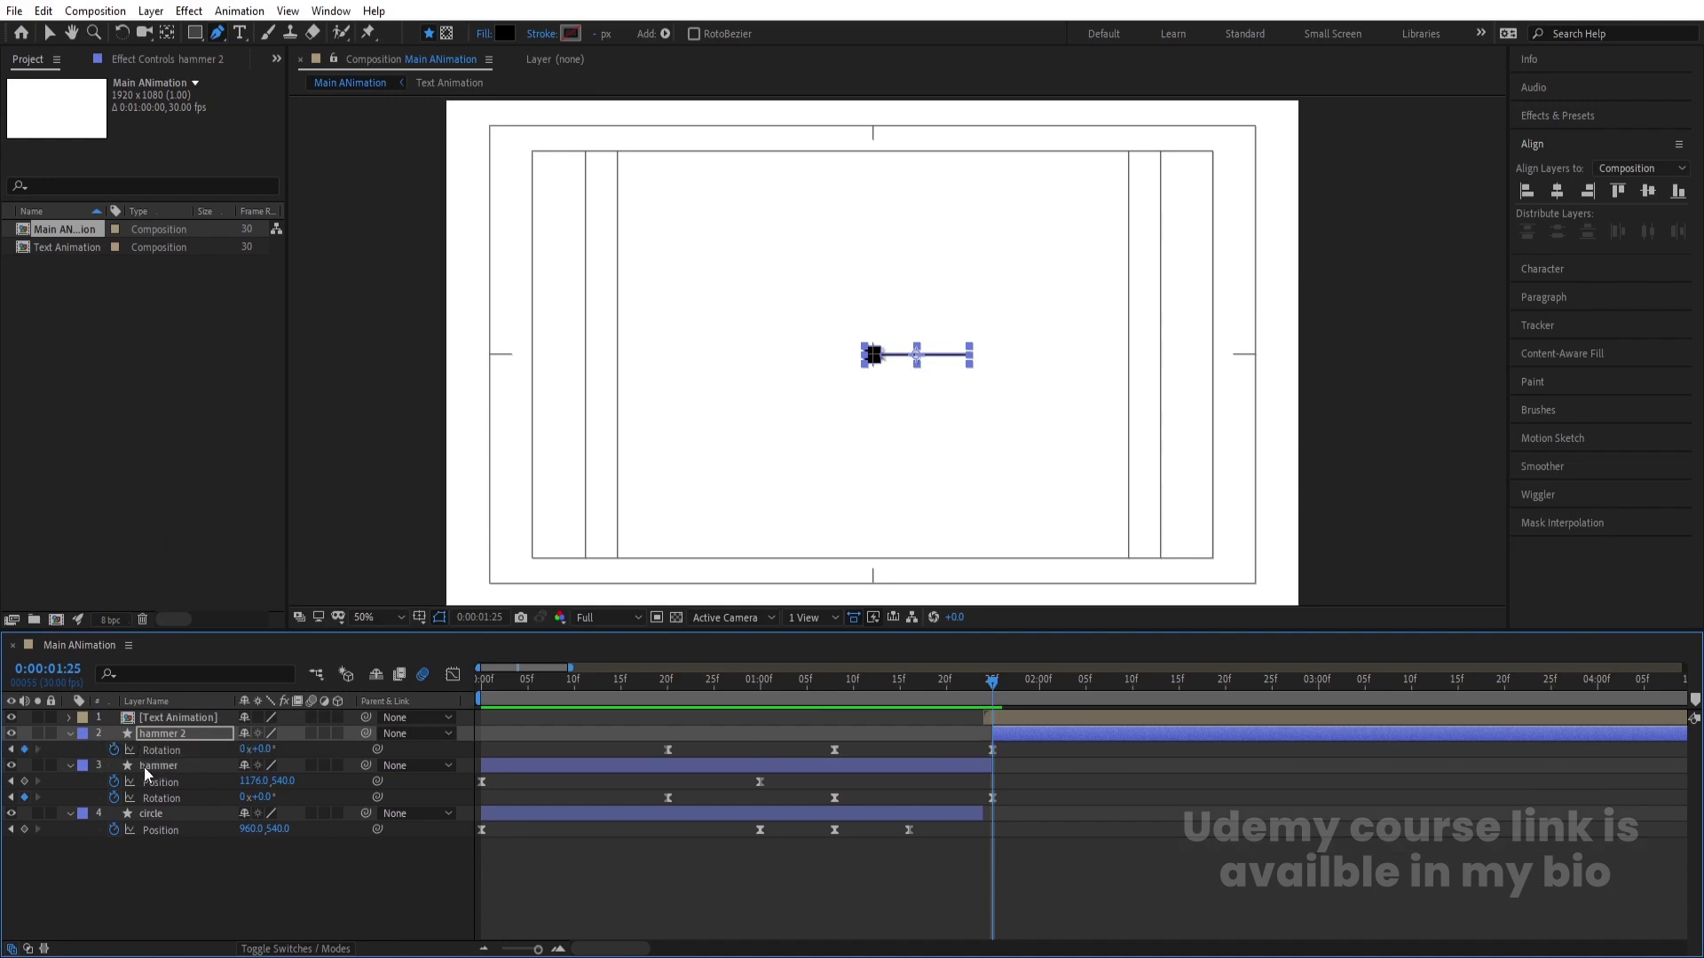
left_click(169, 750)
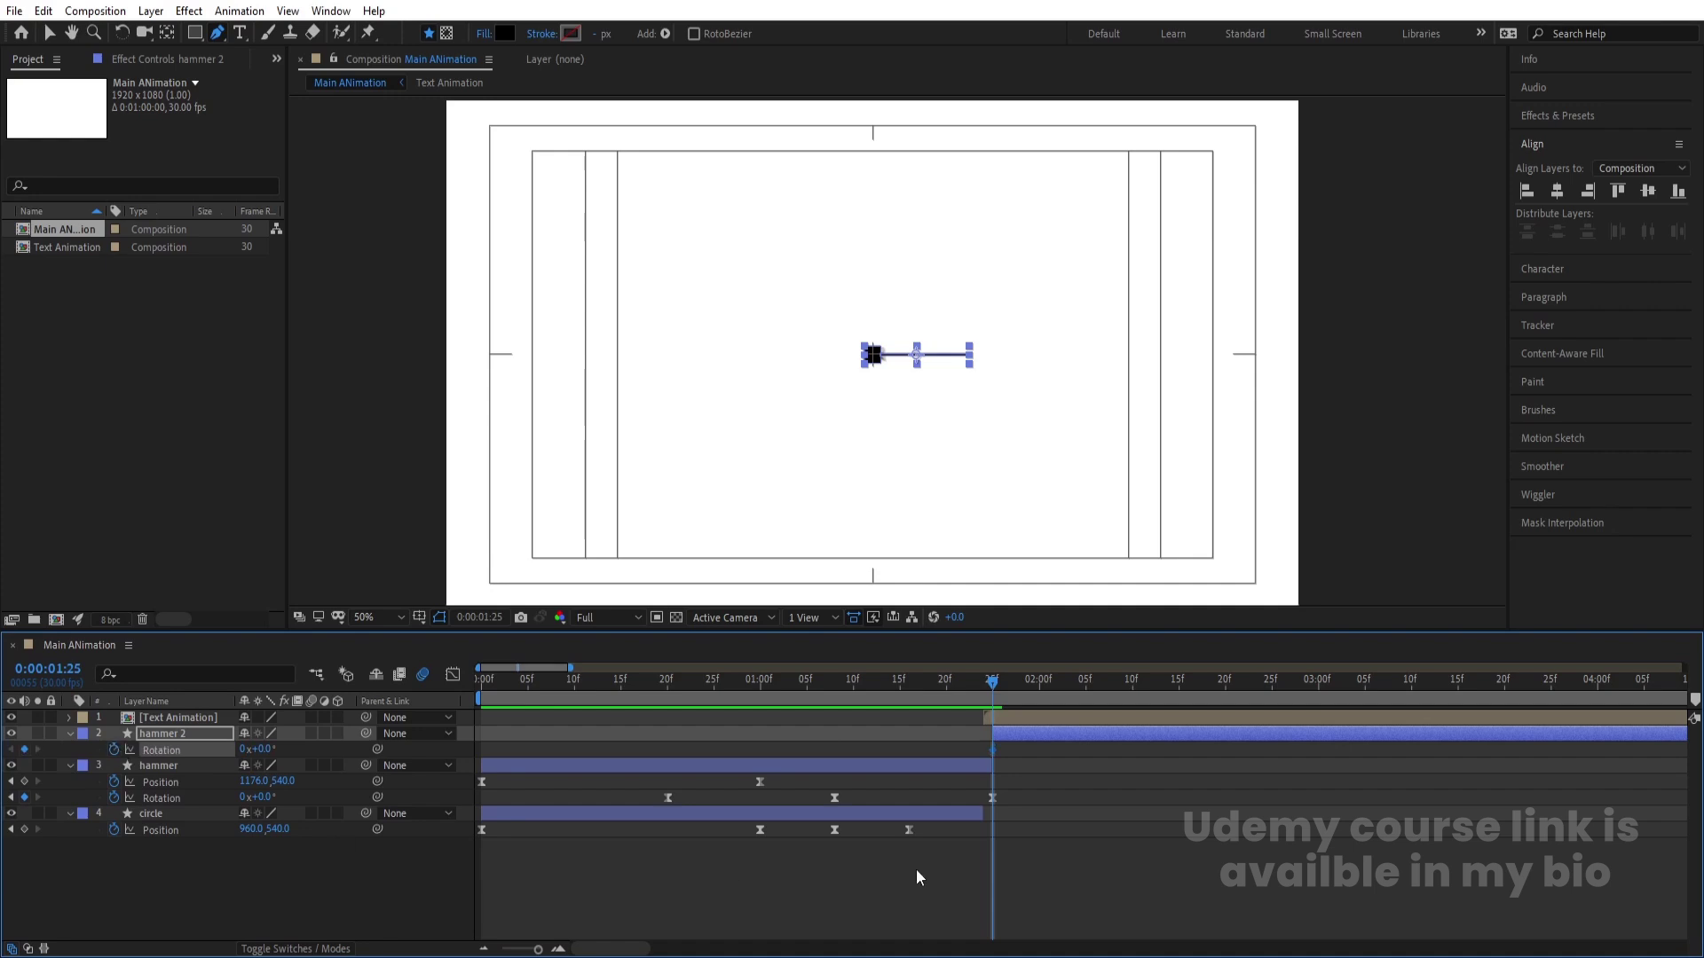
Step: Show the split-off hammer's separated position properties and keyframe X Position at 2065 and Y Position at 540 at 3:00
key("shift+p")
left_click(1096, 785)
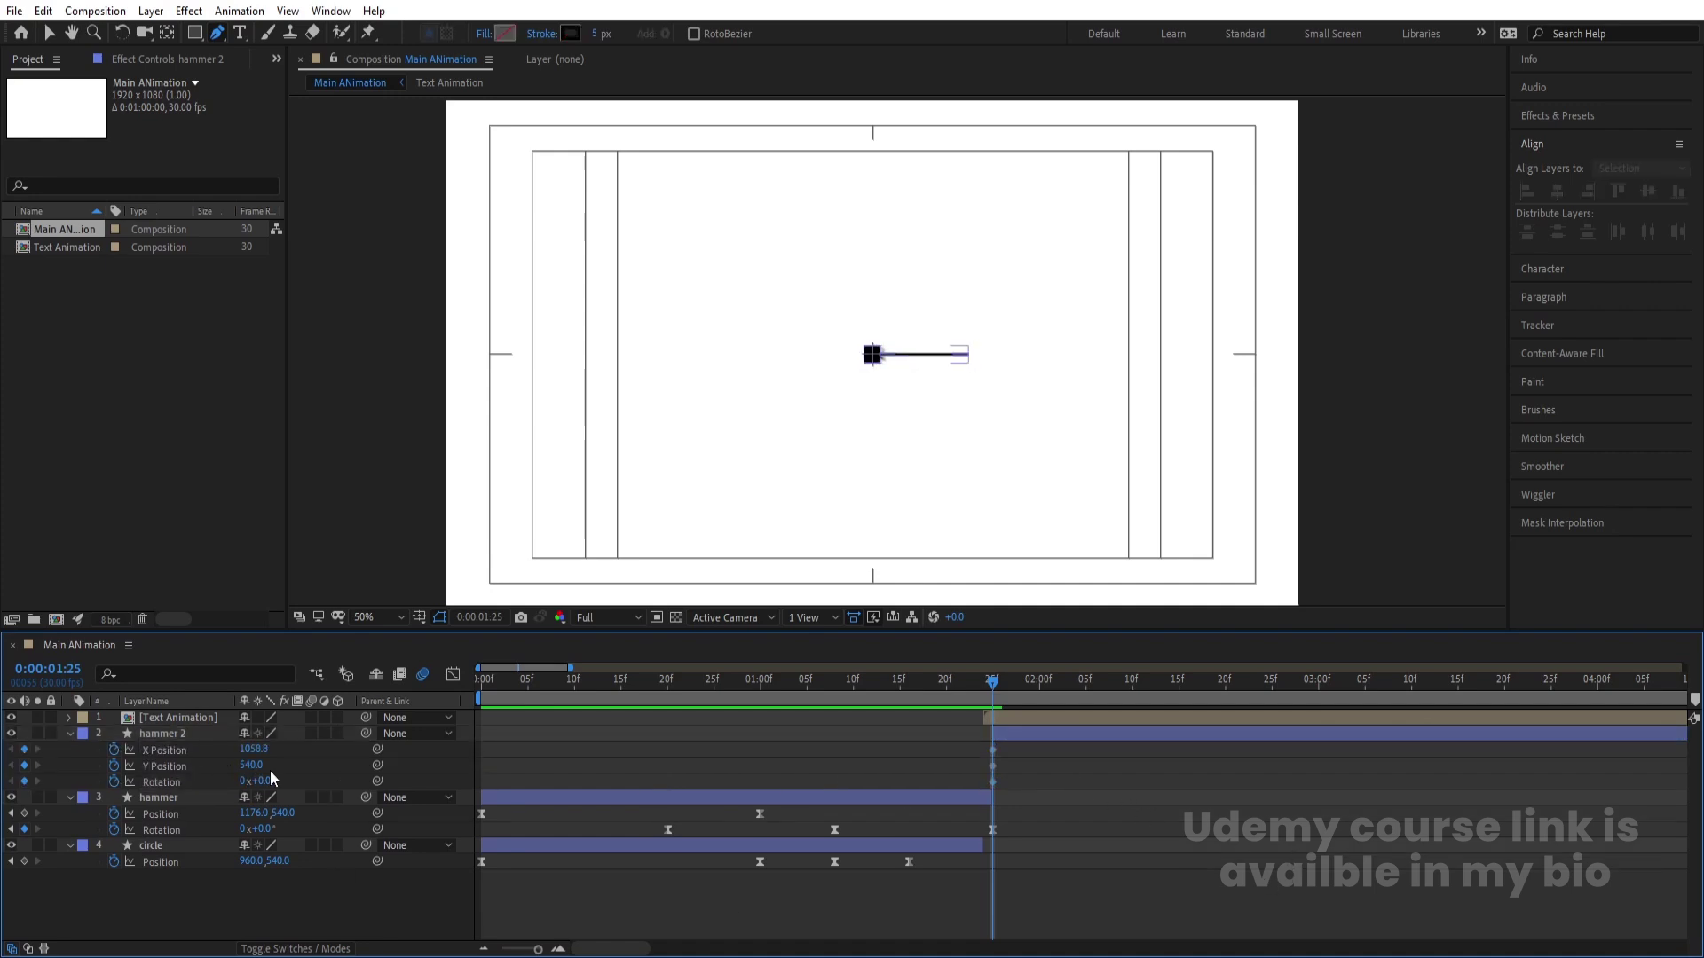
left_click_drag(249, 752, 1141, 738)
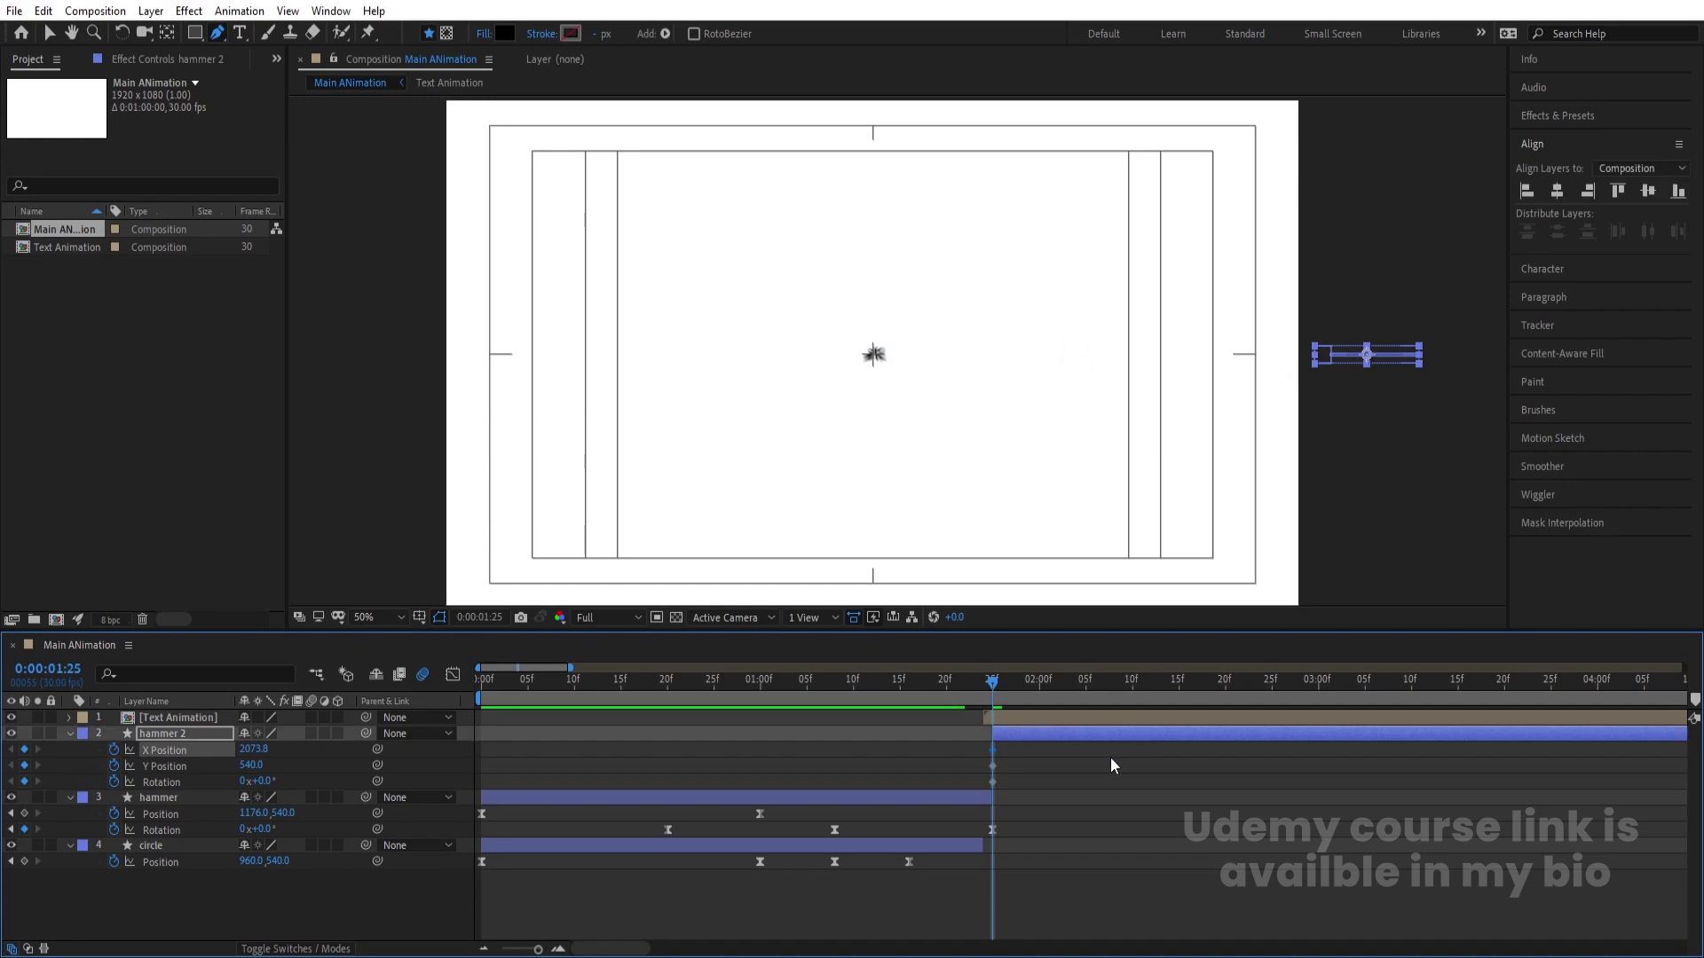
key("ctrl+z")
left_click_drag(1073, 694, 1319, 697)
left_click(1167, 739)
left_click_drag(261, 756, 1116, 710)
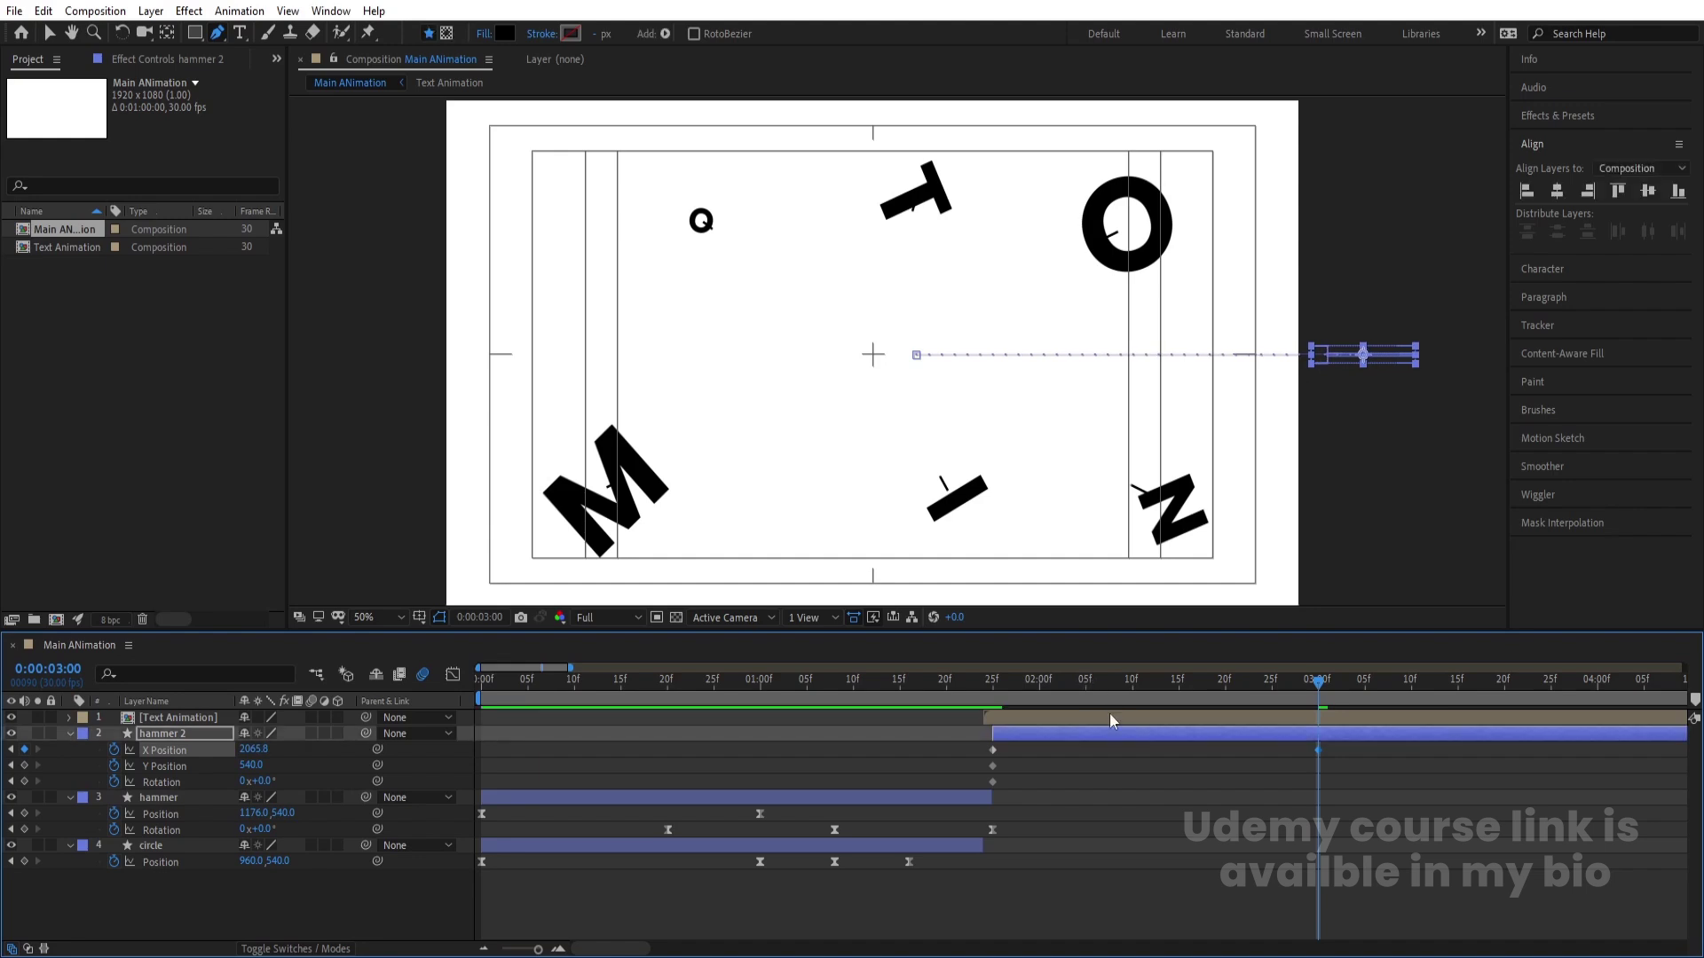
left_click(25, 766)
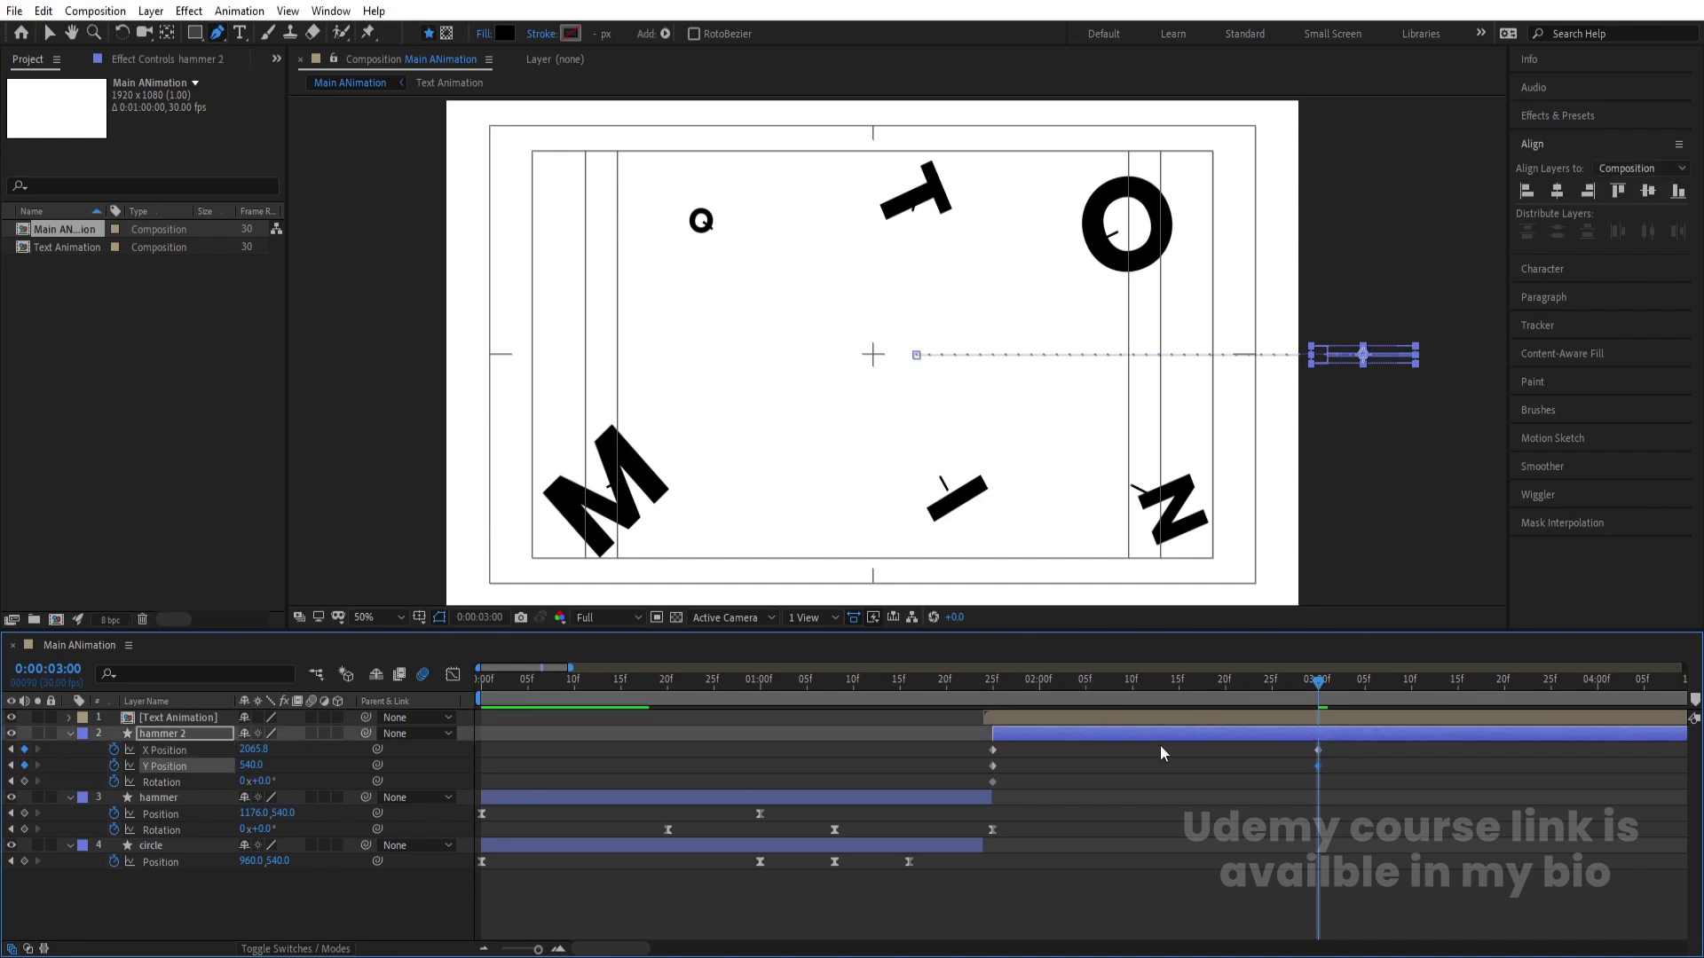
Step: Set the split-off hammer's Y Position to 225 at 2:13 and apply Easy Ease to its Y Position keyframes
left_click(1162, 699)
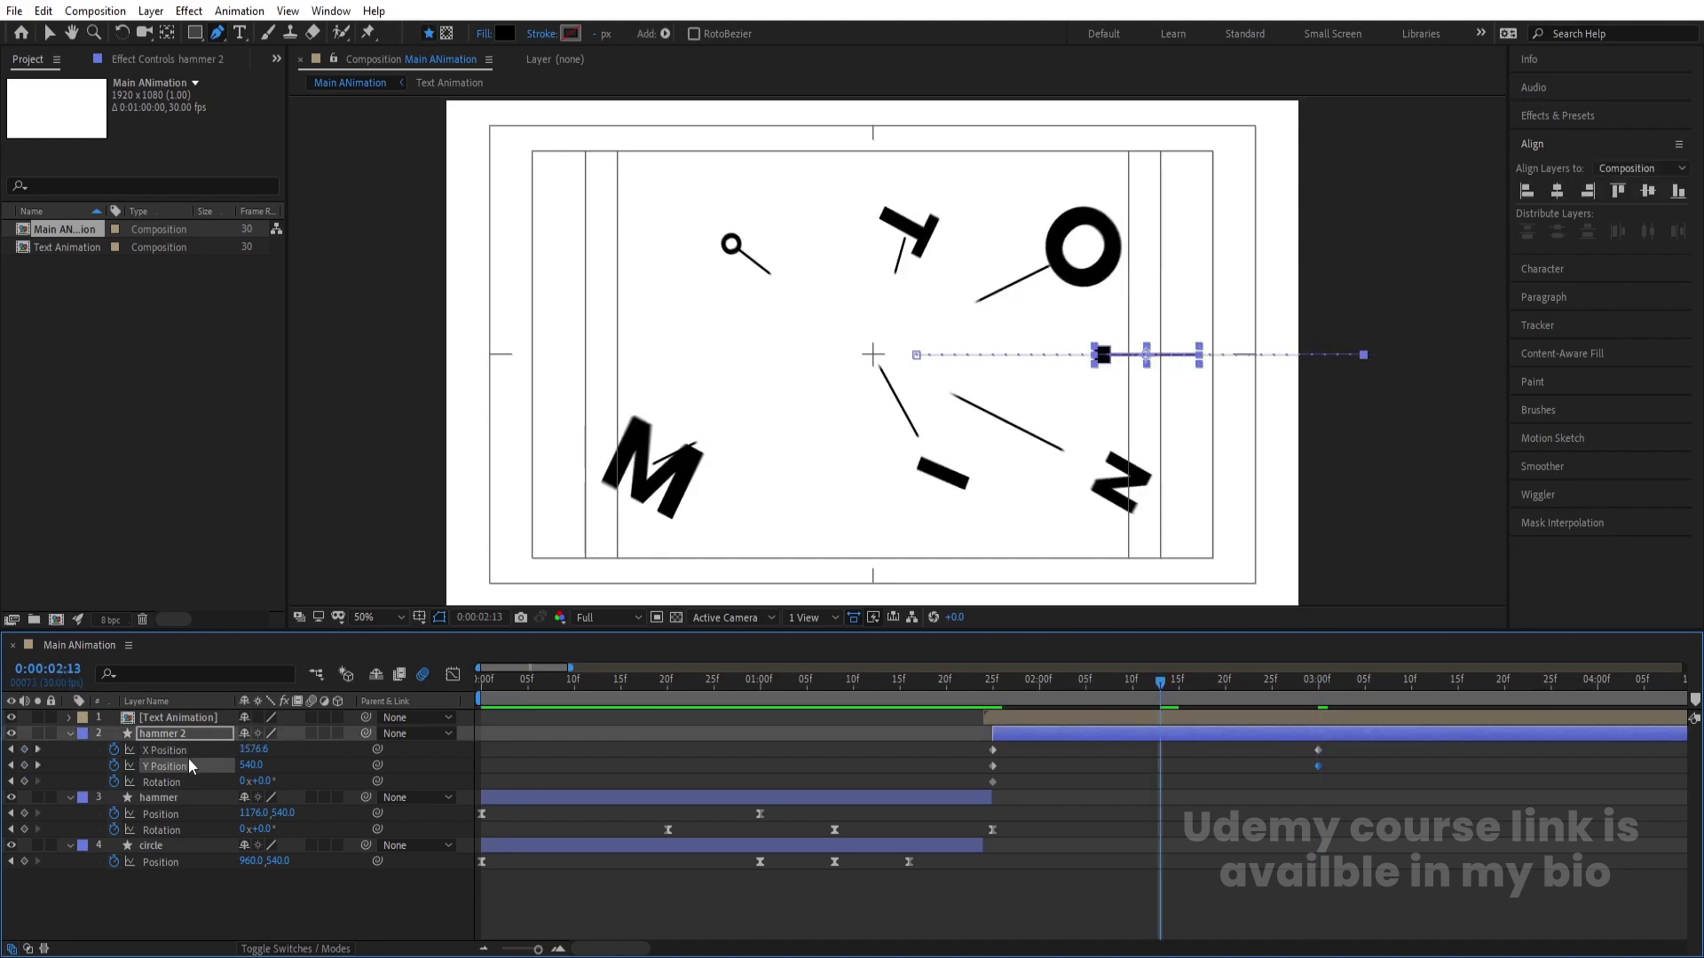
left_click_drag(255, 763, 195, 775)
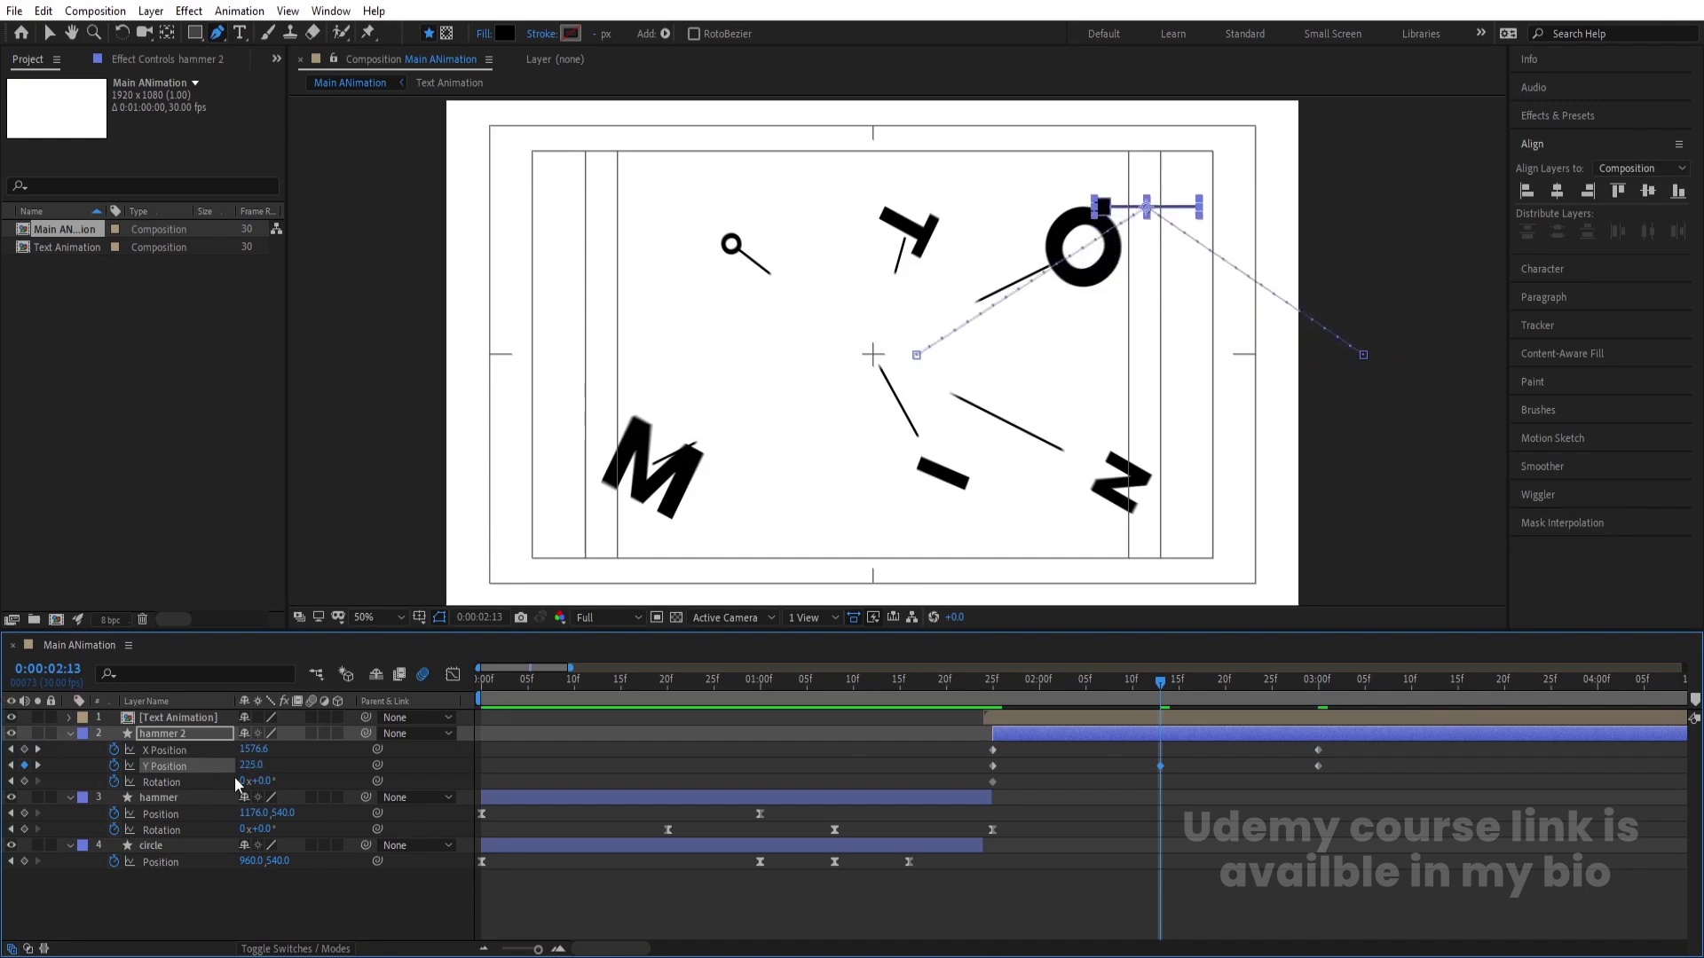
key("F9")
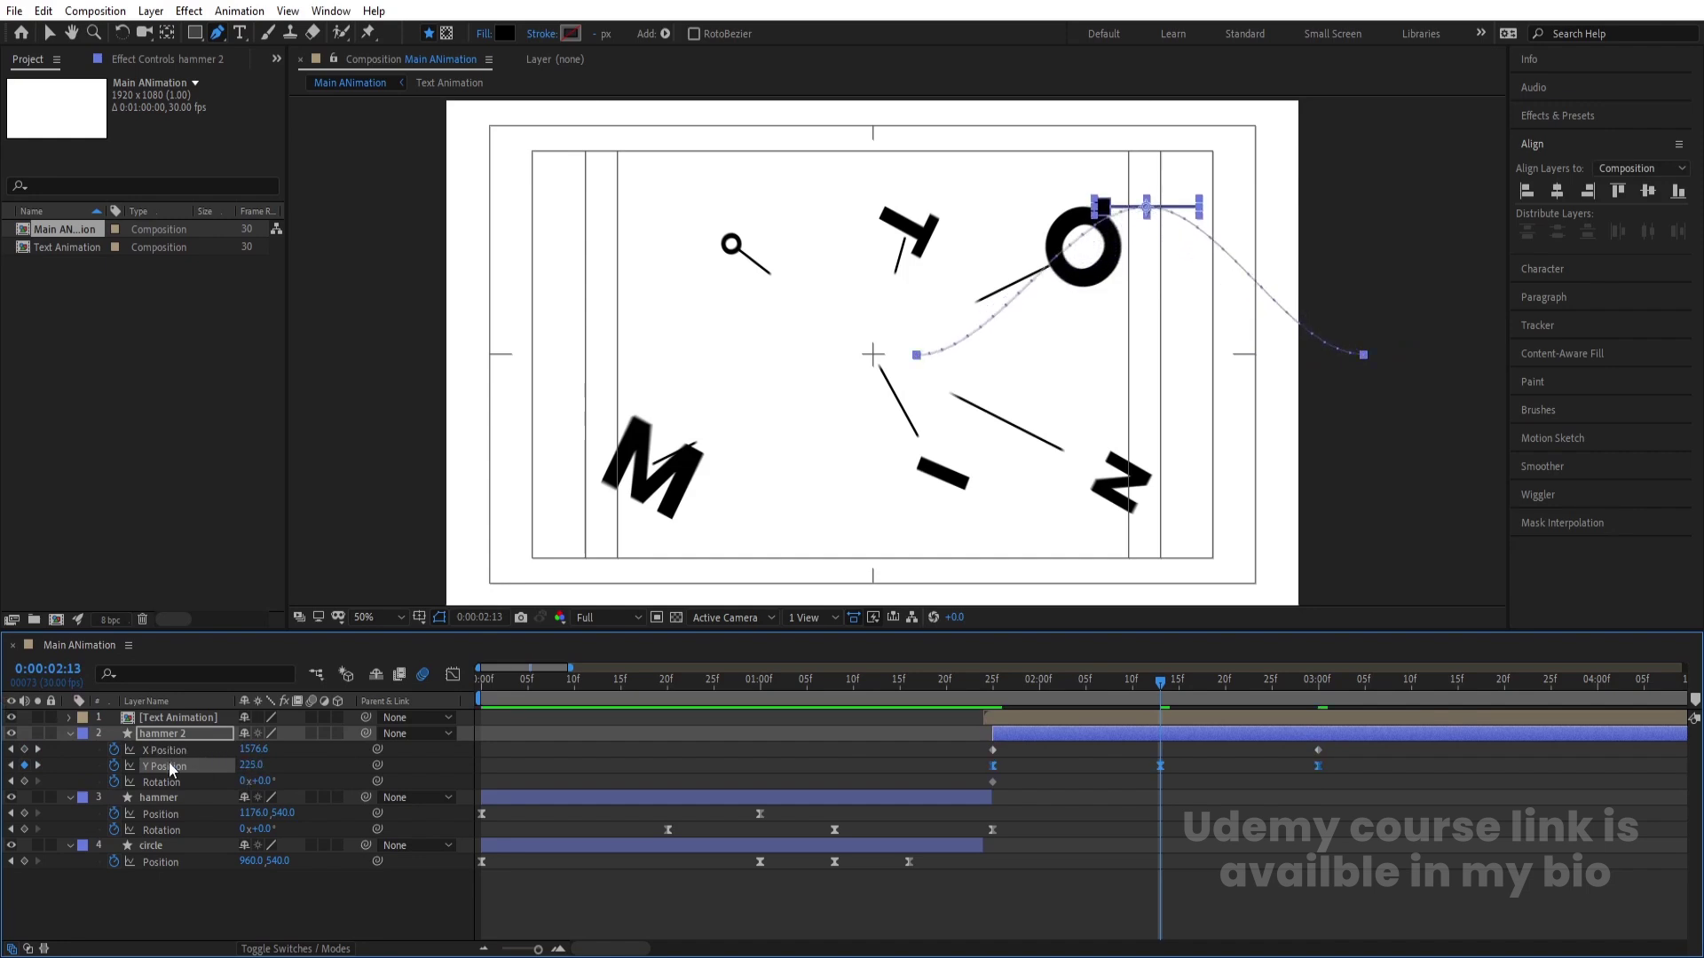
Step: Reshape the hammer exit's Y Position speed graph to be fast at both ends and slow around 2:13, and preview from 1:24
left_click(453, 676)
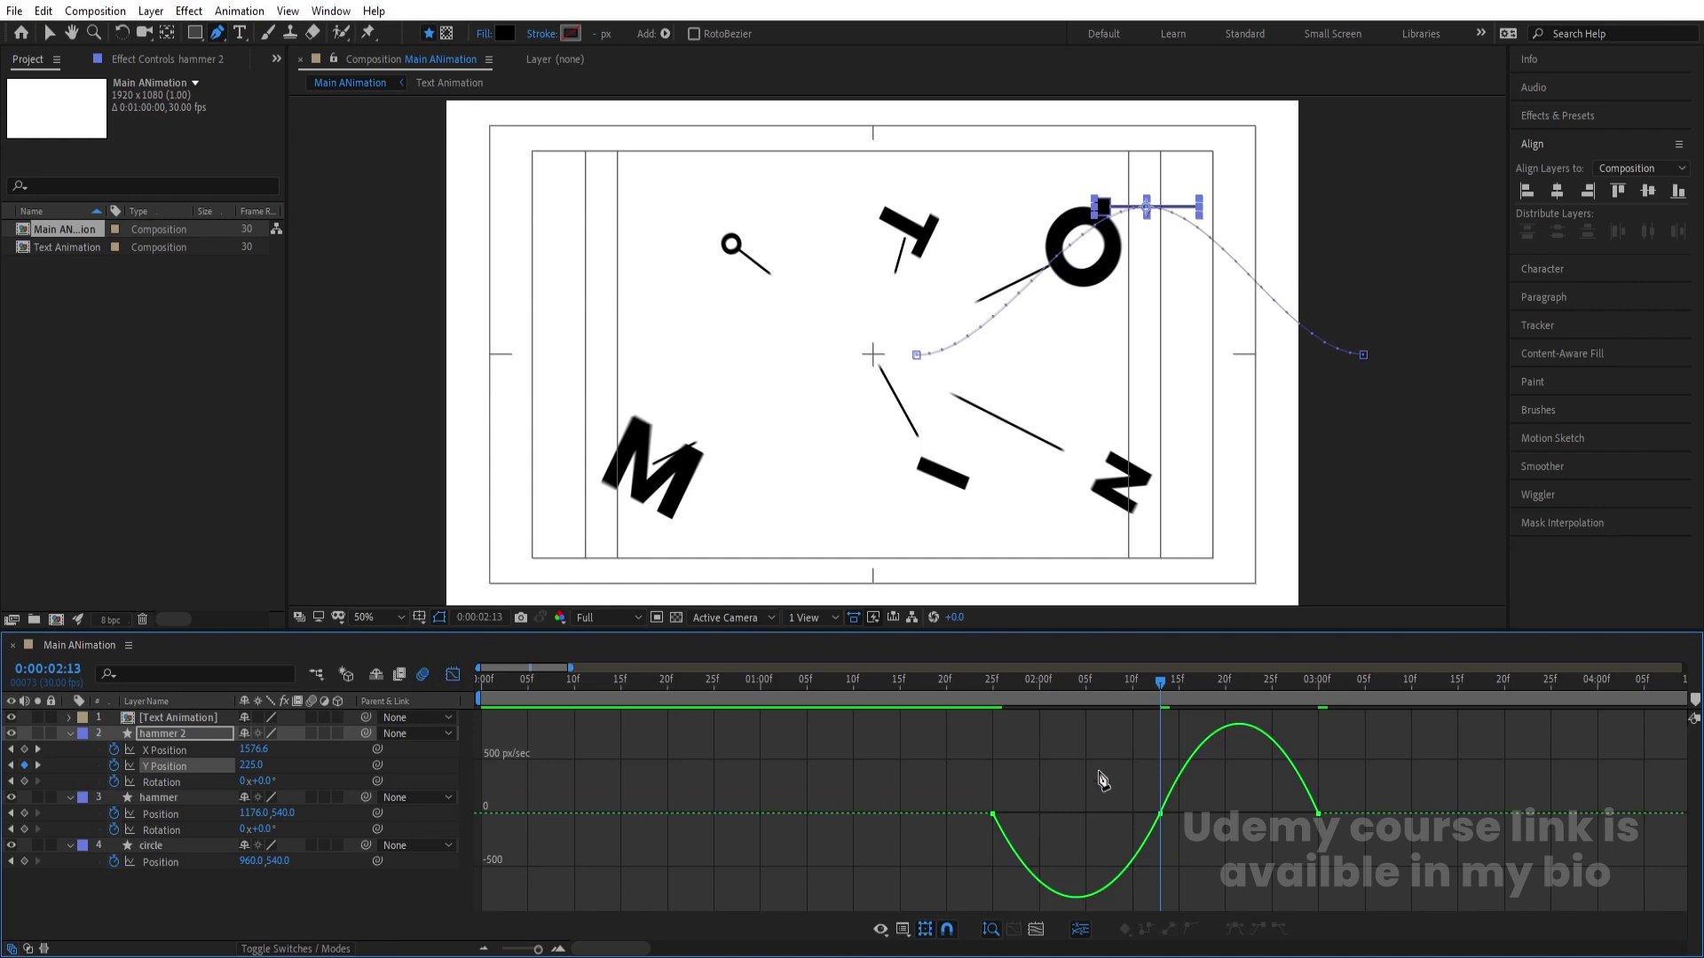
left_click_drag(1190, 855, 1190, 854)
mouse_move(1105, 813)
left_mouse_down()
mouse_move(1118, 808)
mouse_move(1057, 806)
mouse_move(1077, 812)
left_mouse_up()
left_click_drag(1191, 778, 1261, 774)
left_click_drag(1056, 756, 997, 814)
left_click(1020, 814)
left_click_drag(1387, 769, 1311, 807)
left_click(987, 695)
key("space")
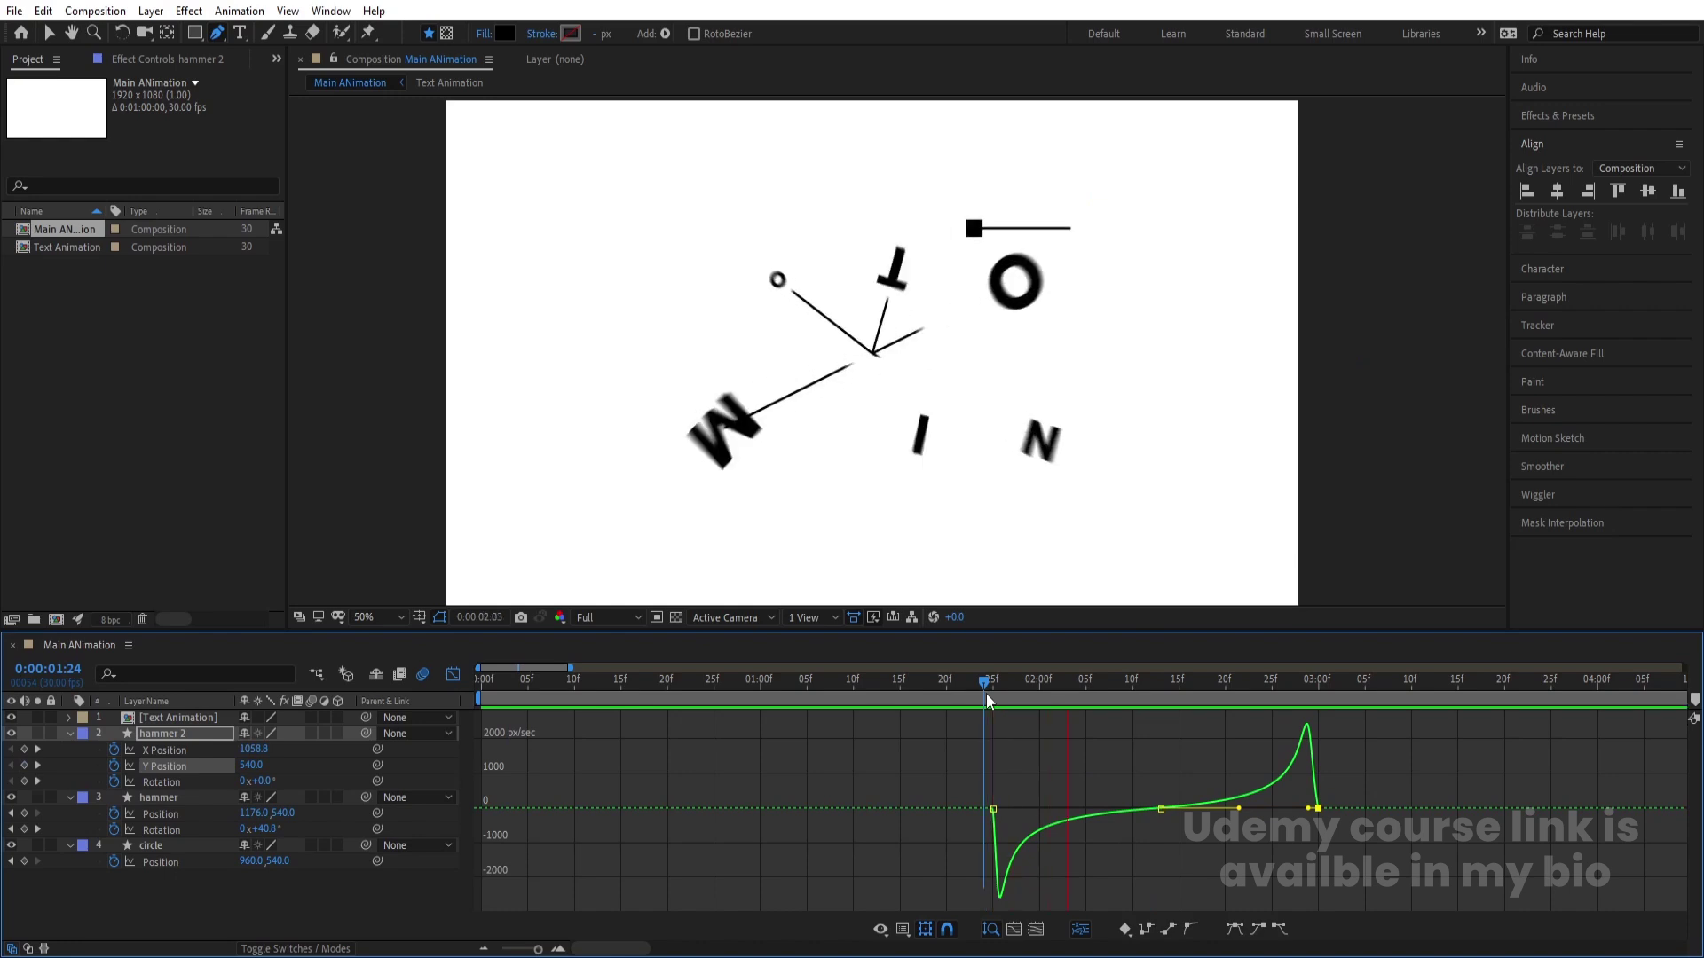
key("space")
left_click(453, 674)
Step: Keyframe the split-off hammer's Rotation at 2 full turns at 3:00 and preview the animation
left_click_drag(1068, 689, 1318, 697)
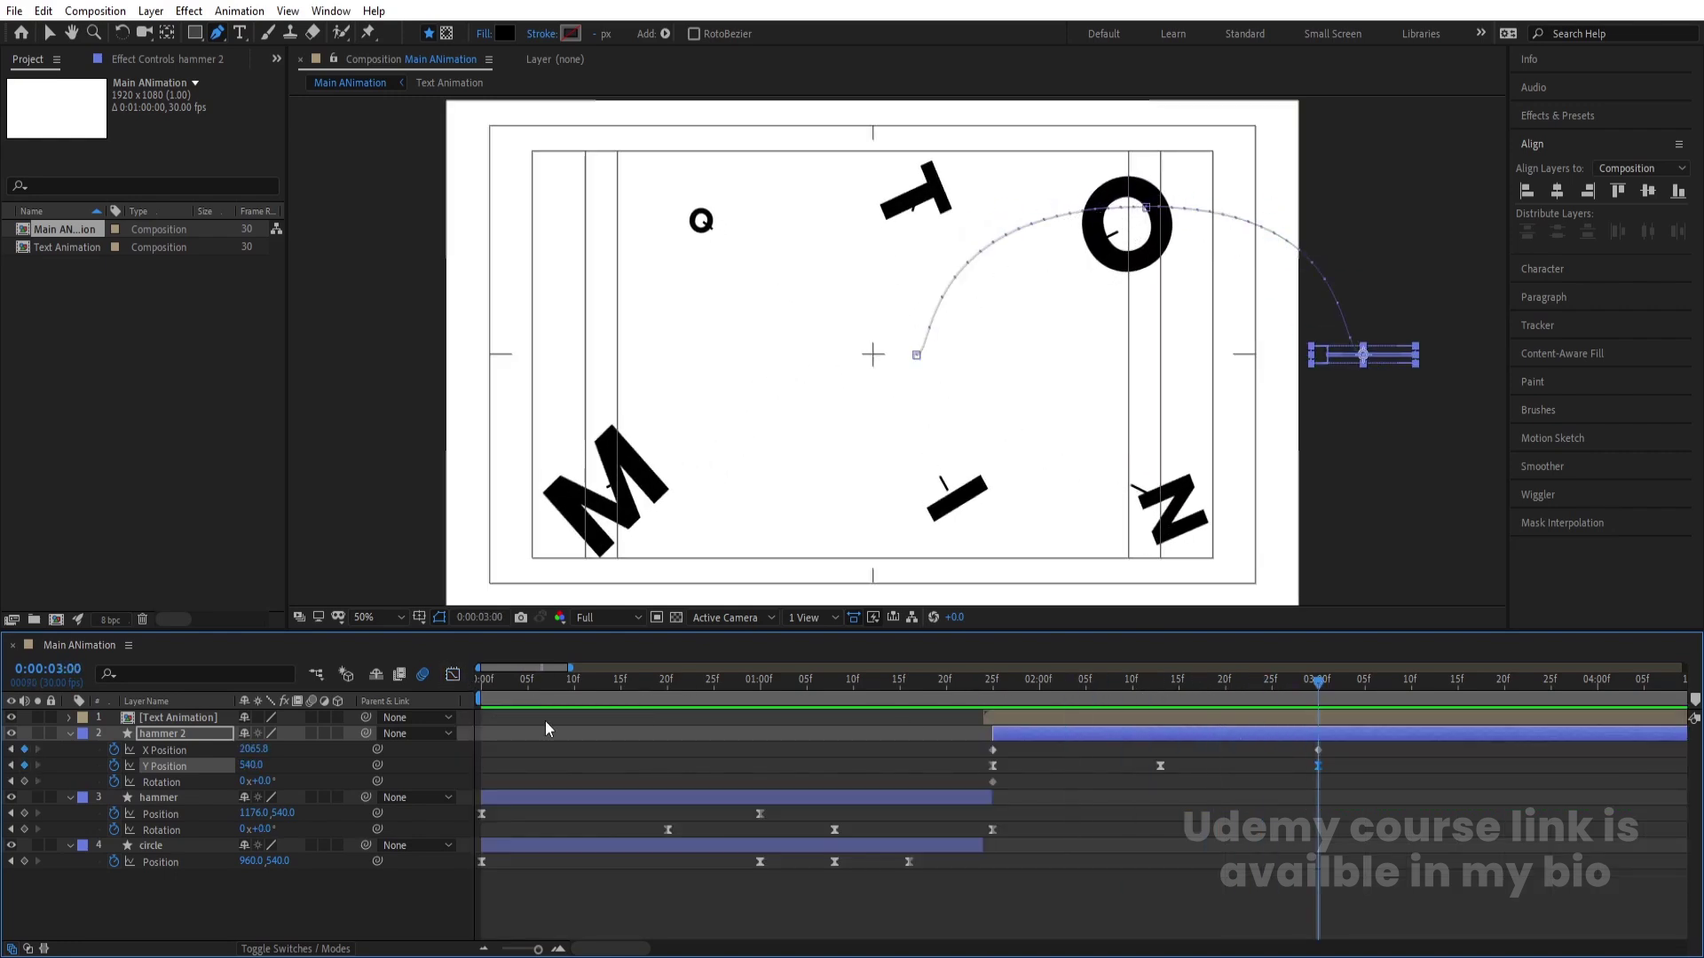
key("Caps_Lock")
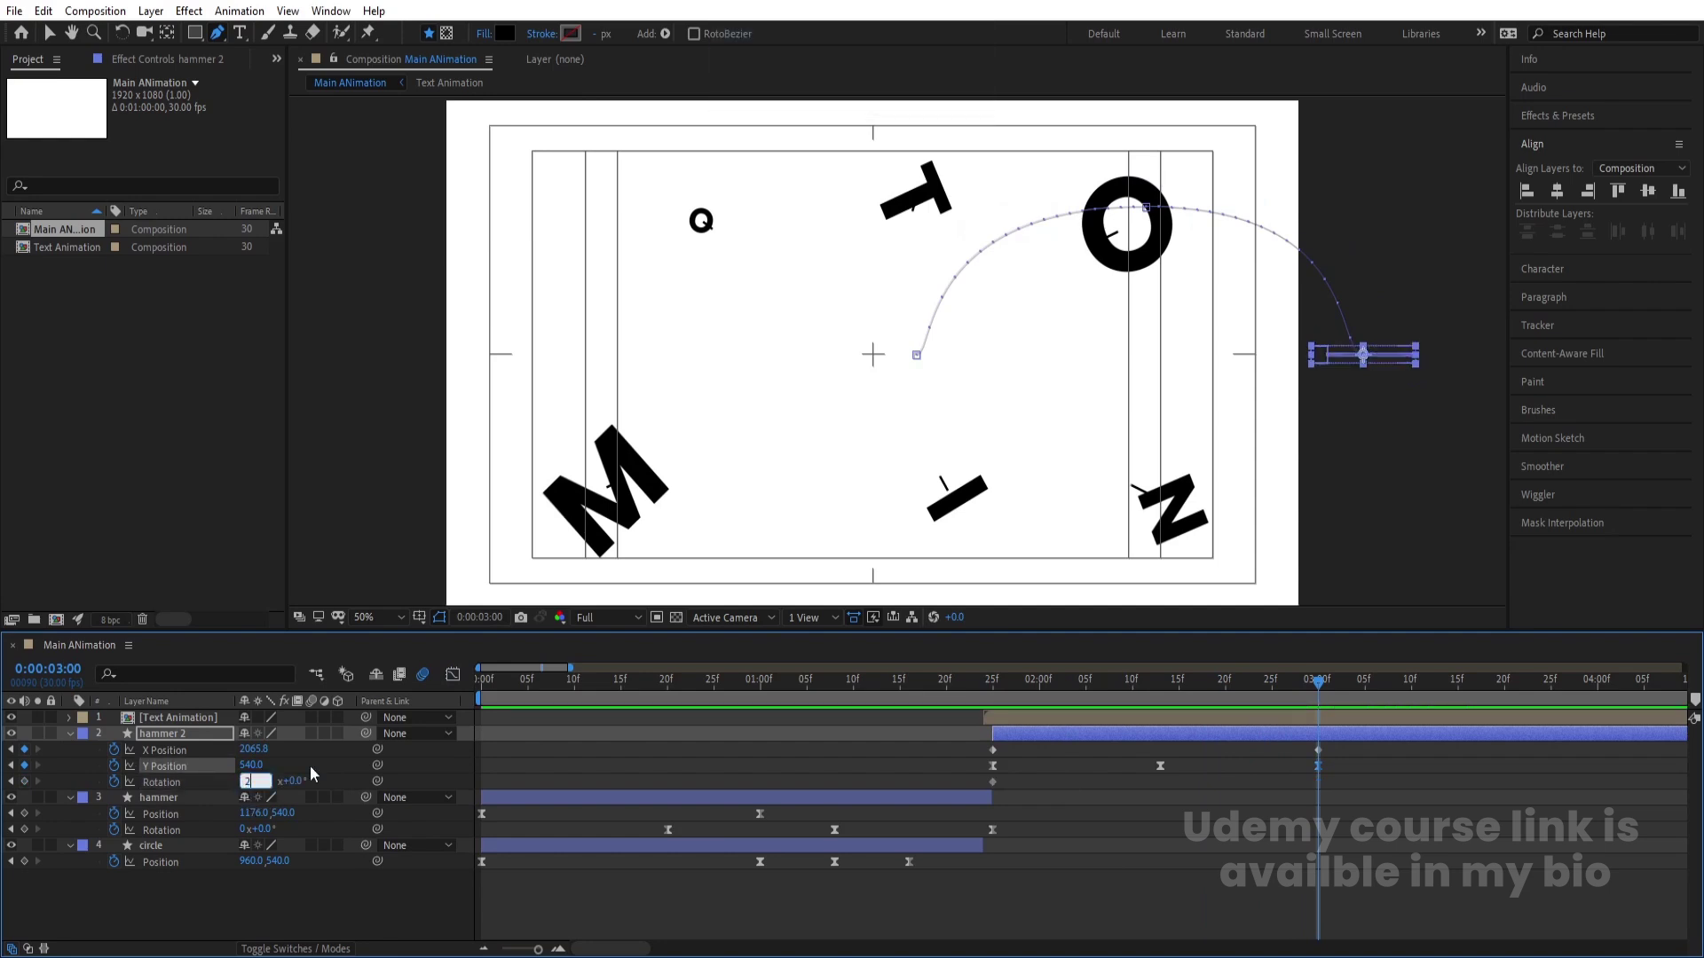
left_click(985, 694)
key("space")
key("space")
left_click_drag(1009, 687, 481, 691)
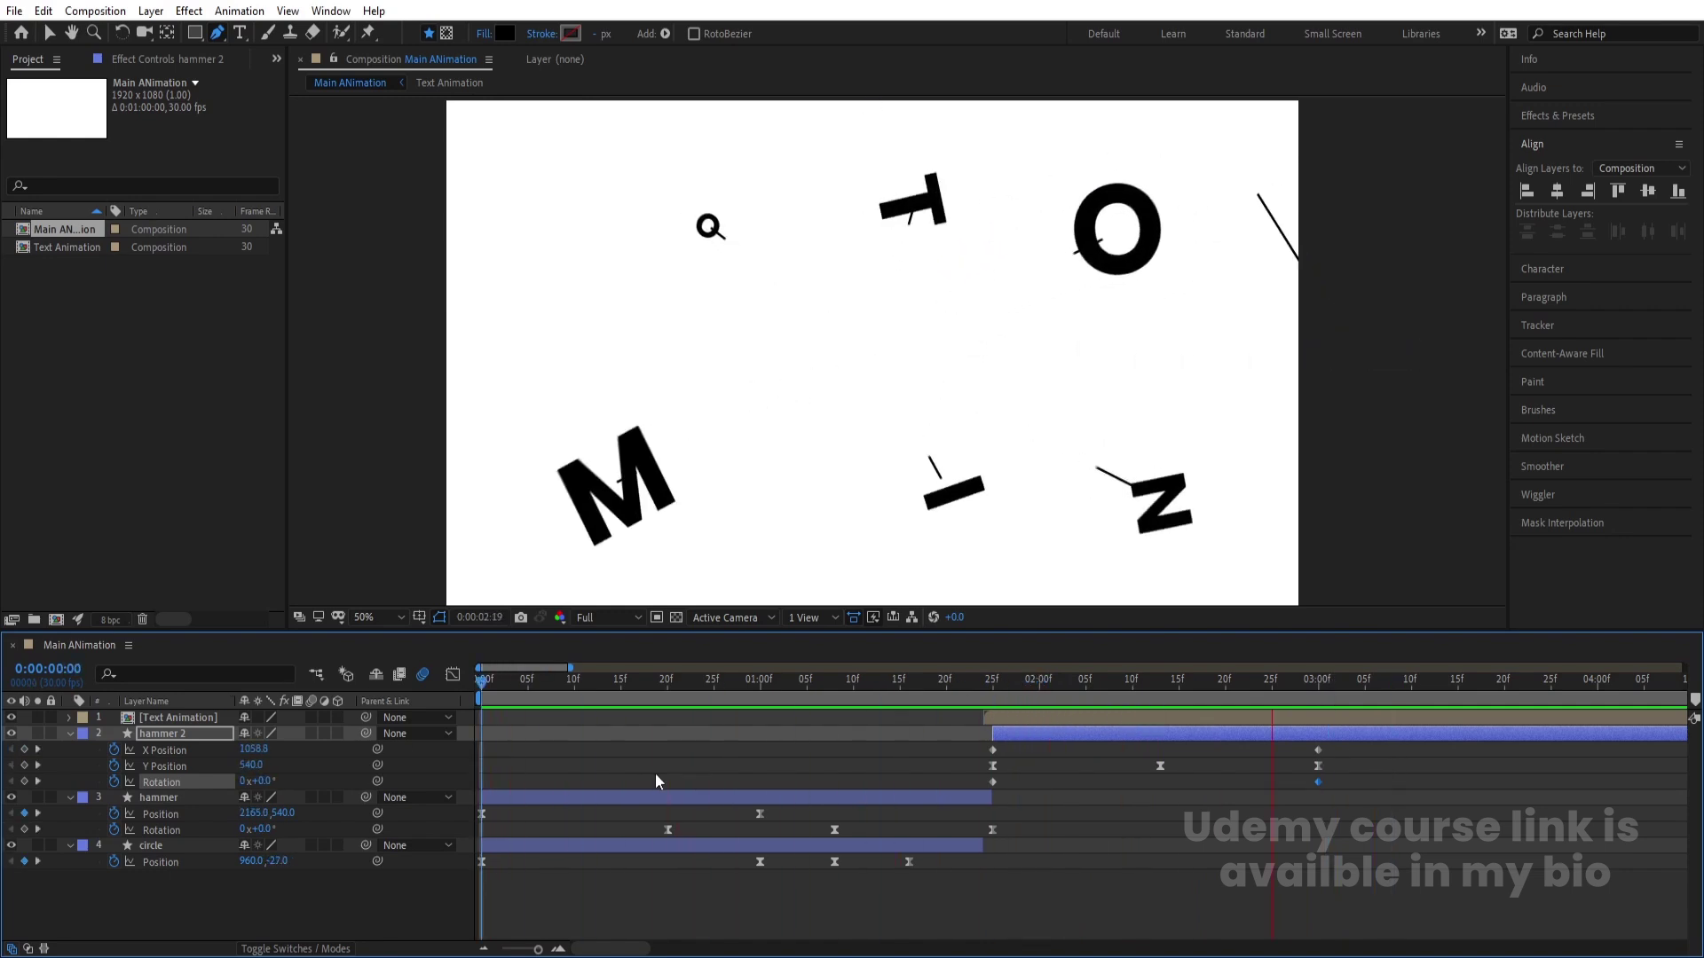
key("space")
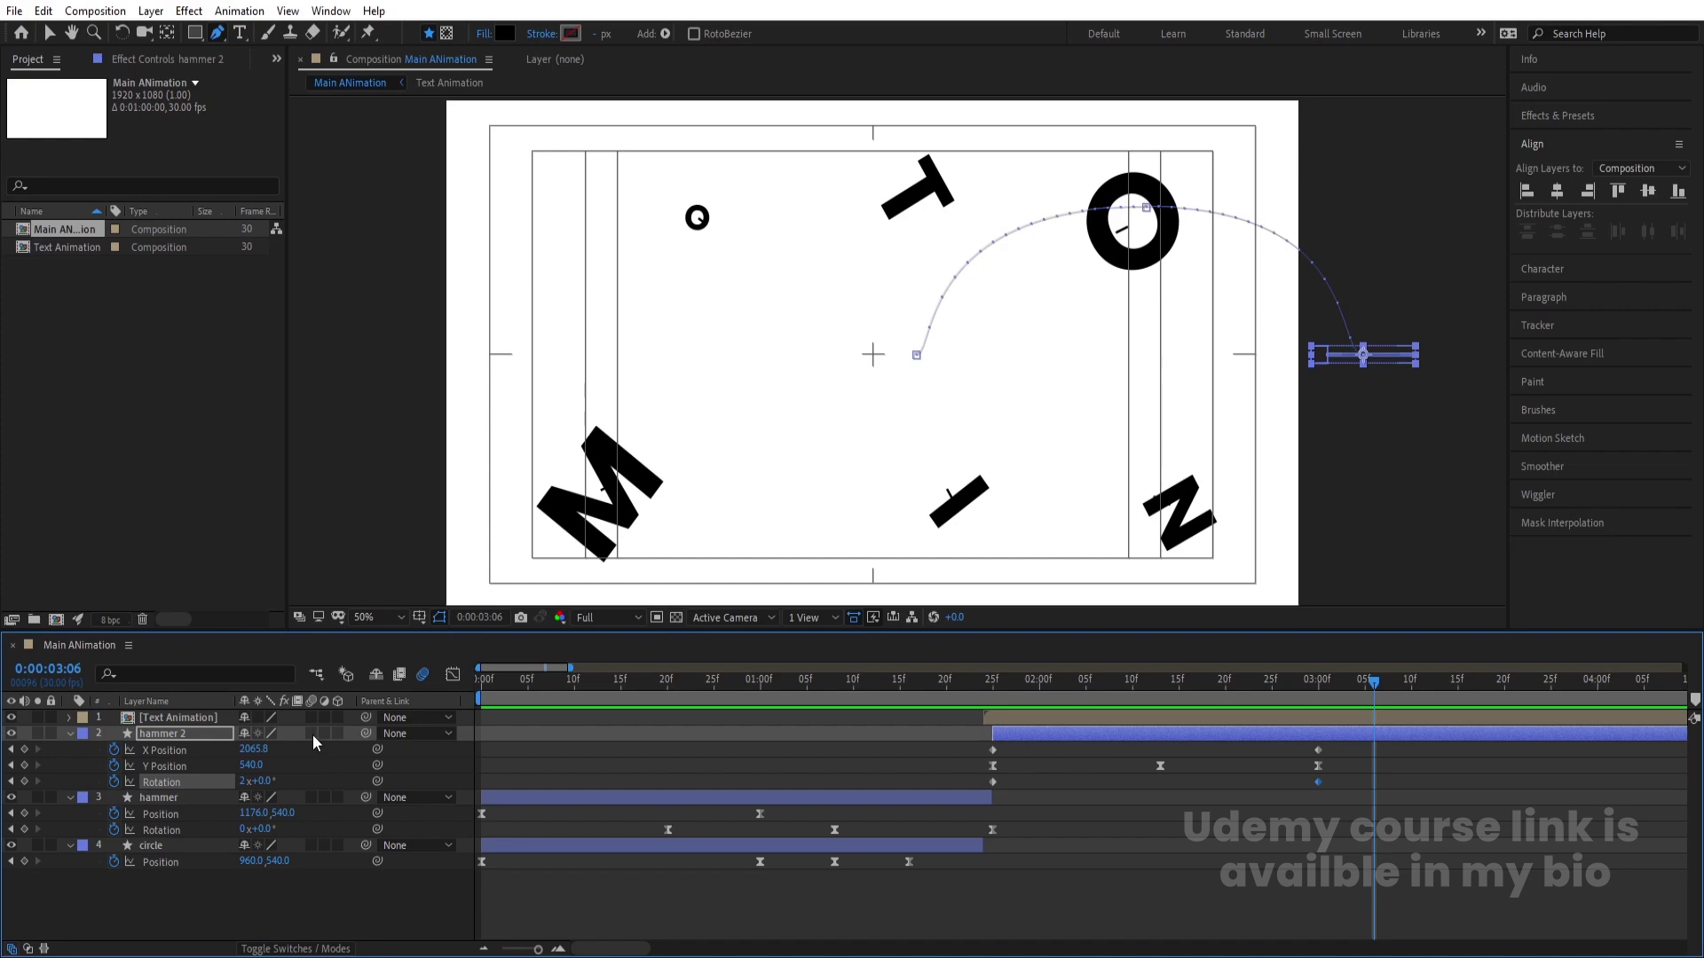
Step: Enable motion blur on all four layers, collapse their properties and play the animation from the start
key("ctrl+a")
left_click(579, 754)
key("u")
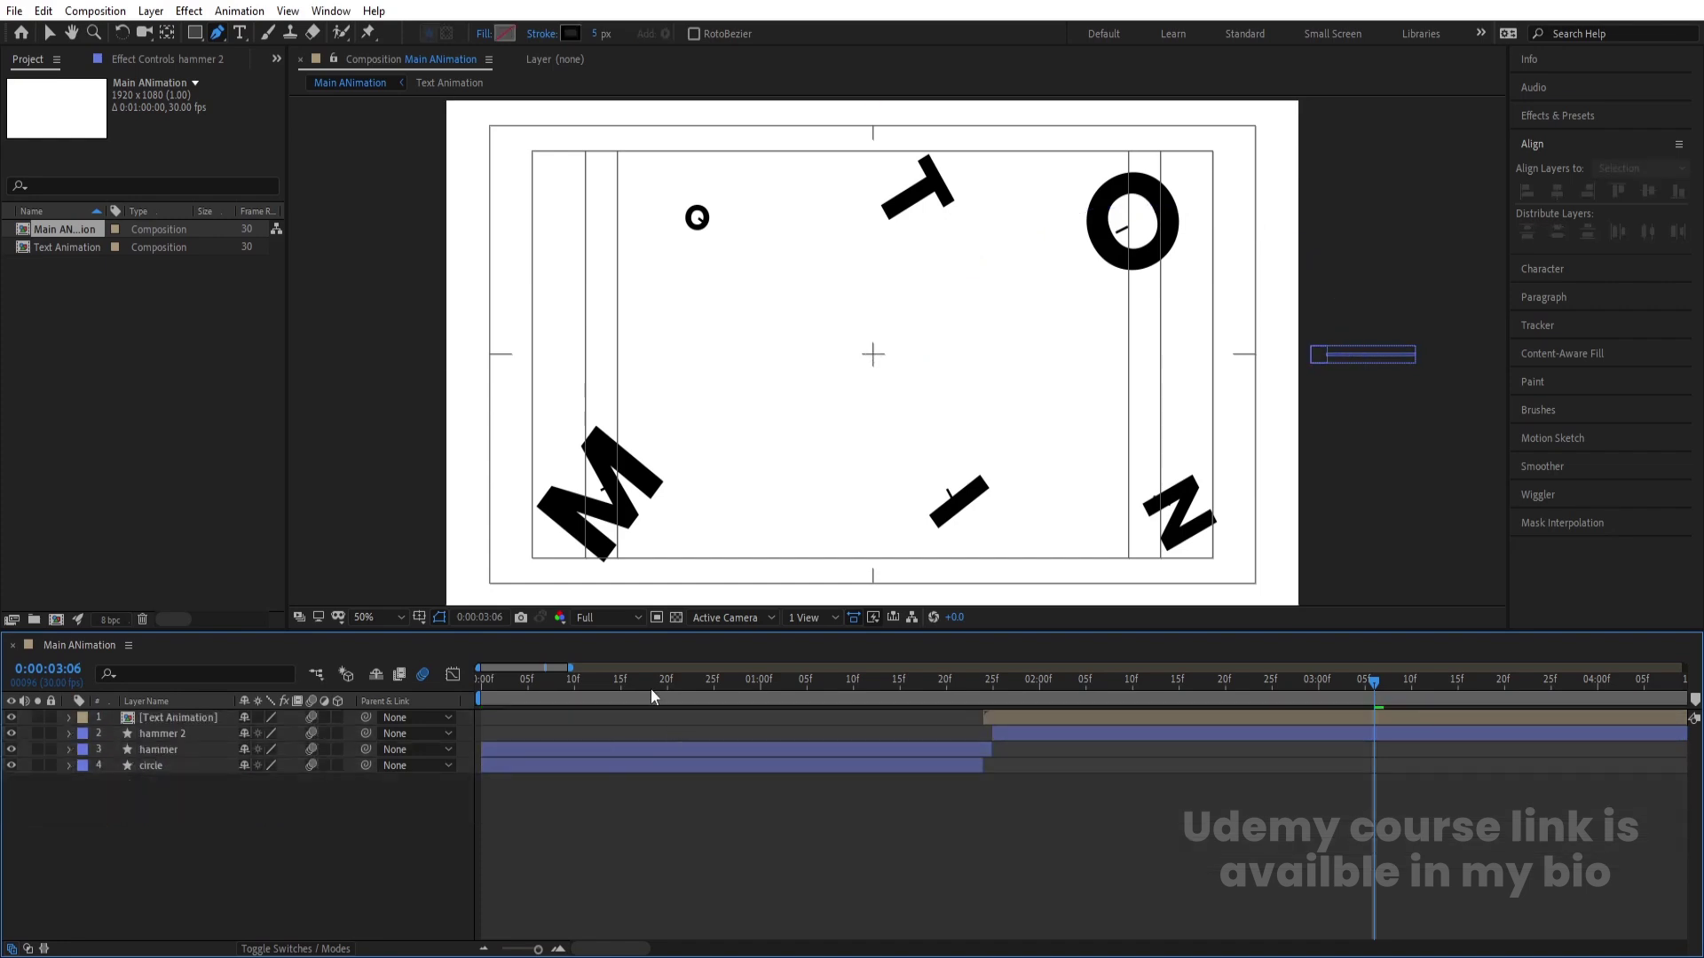
key("Home")
key("space")
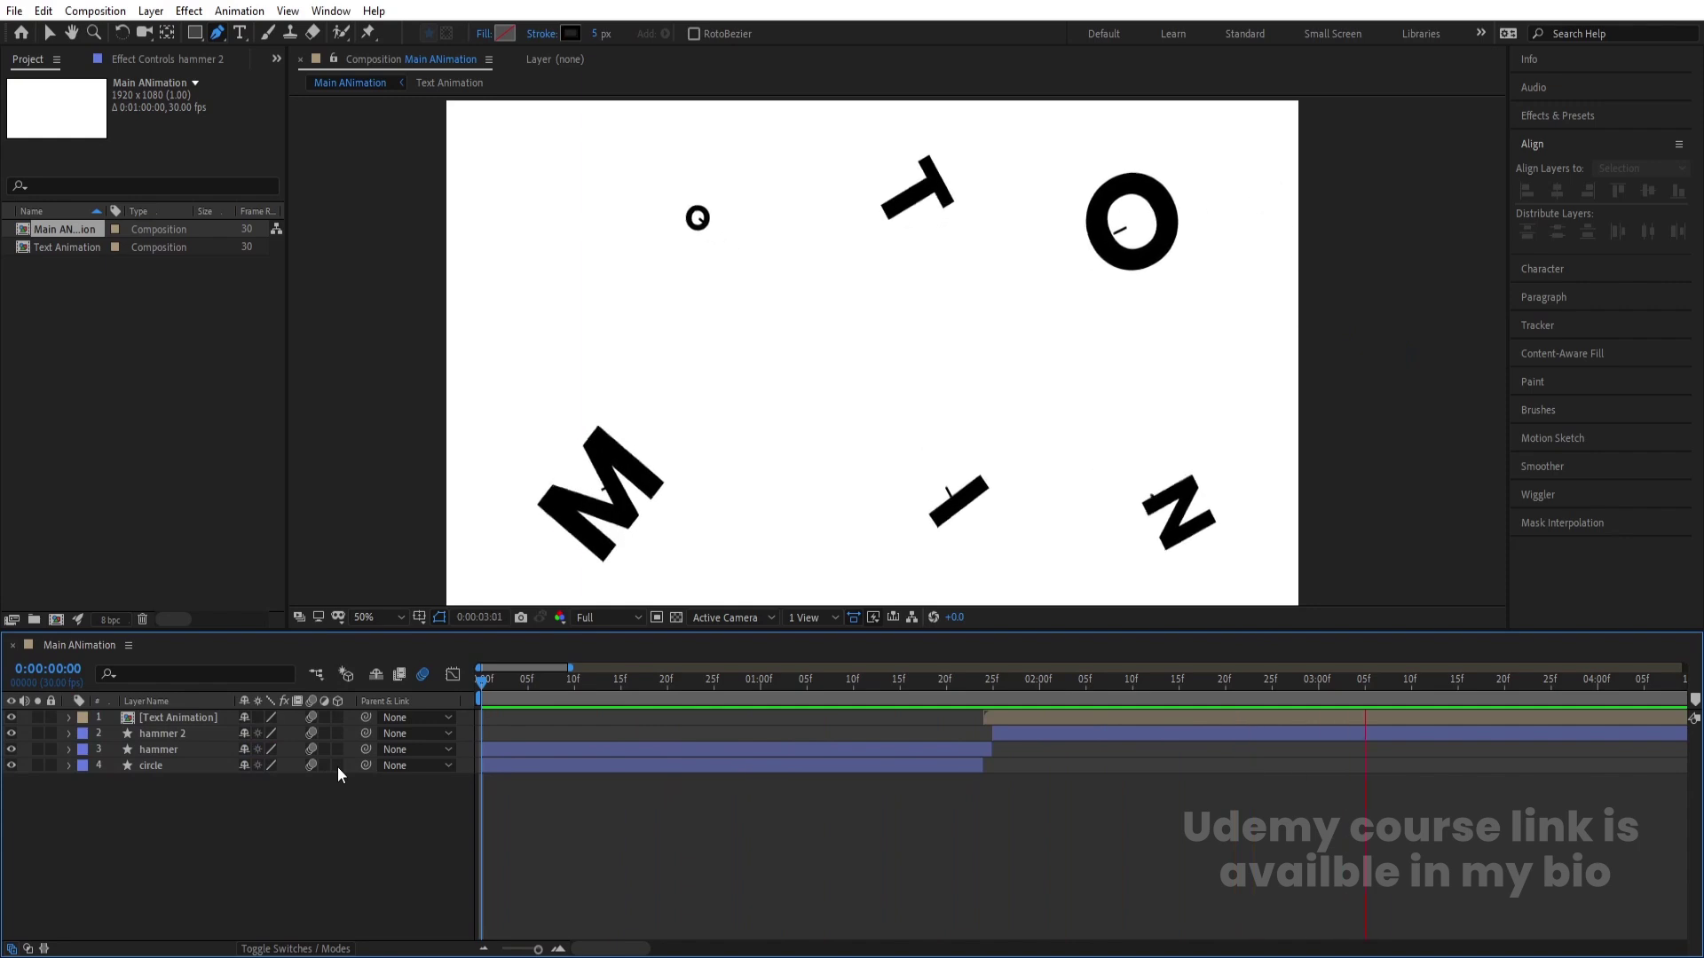
key("minus")
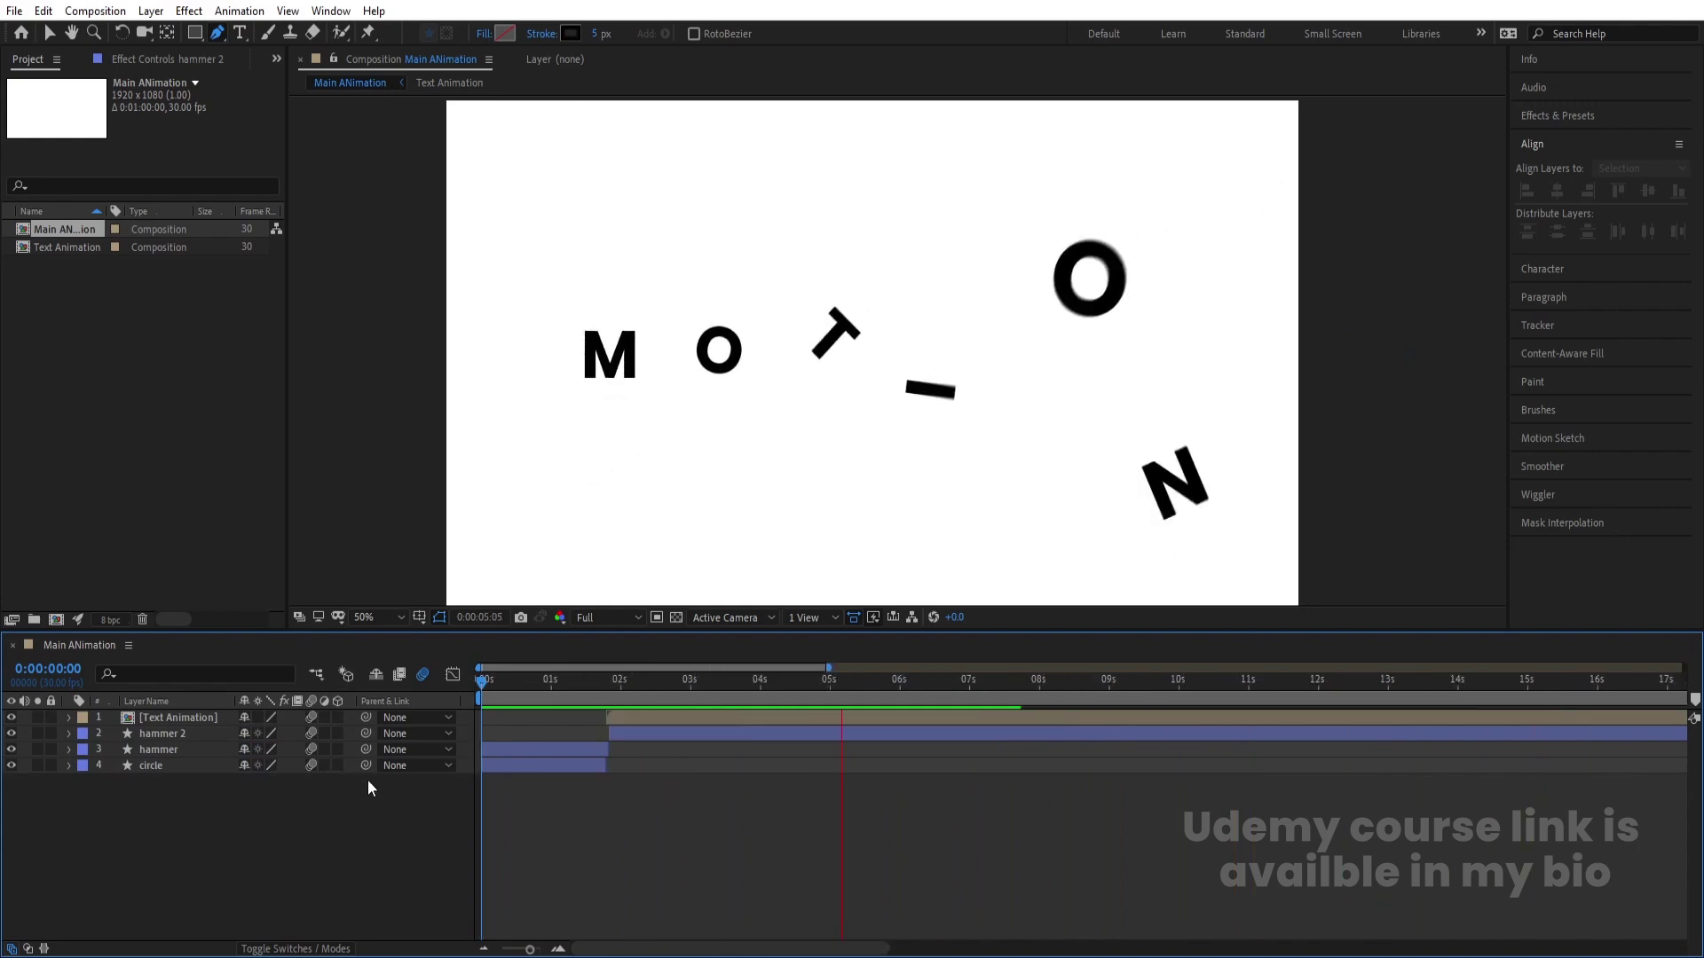
key("space")
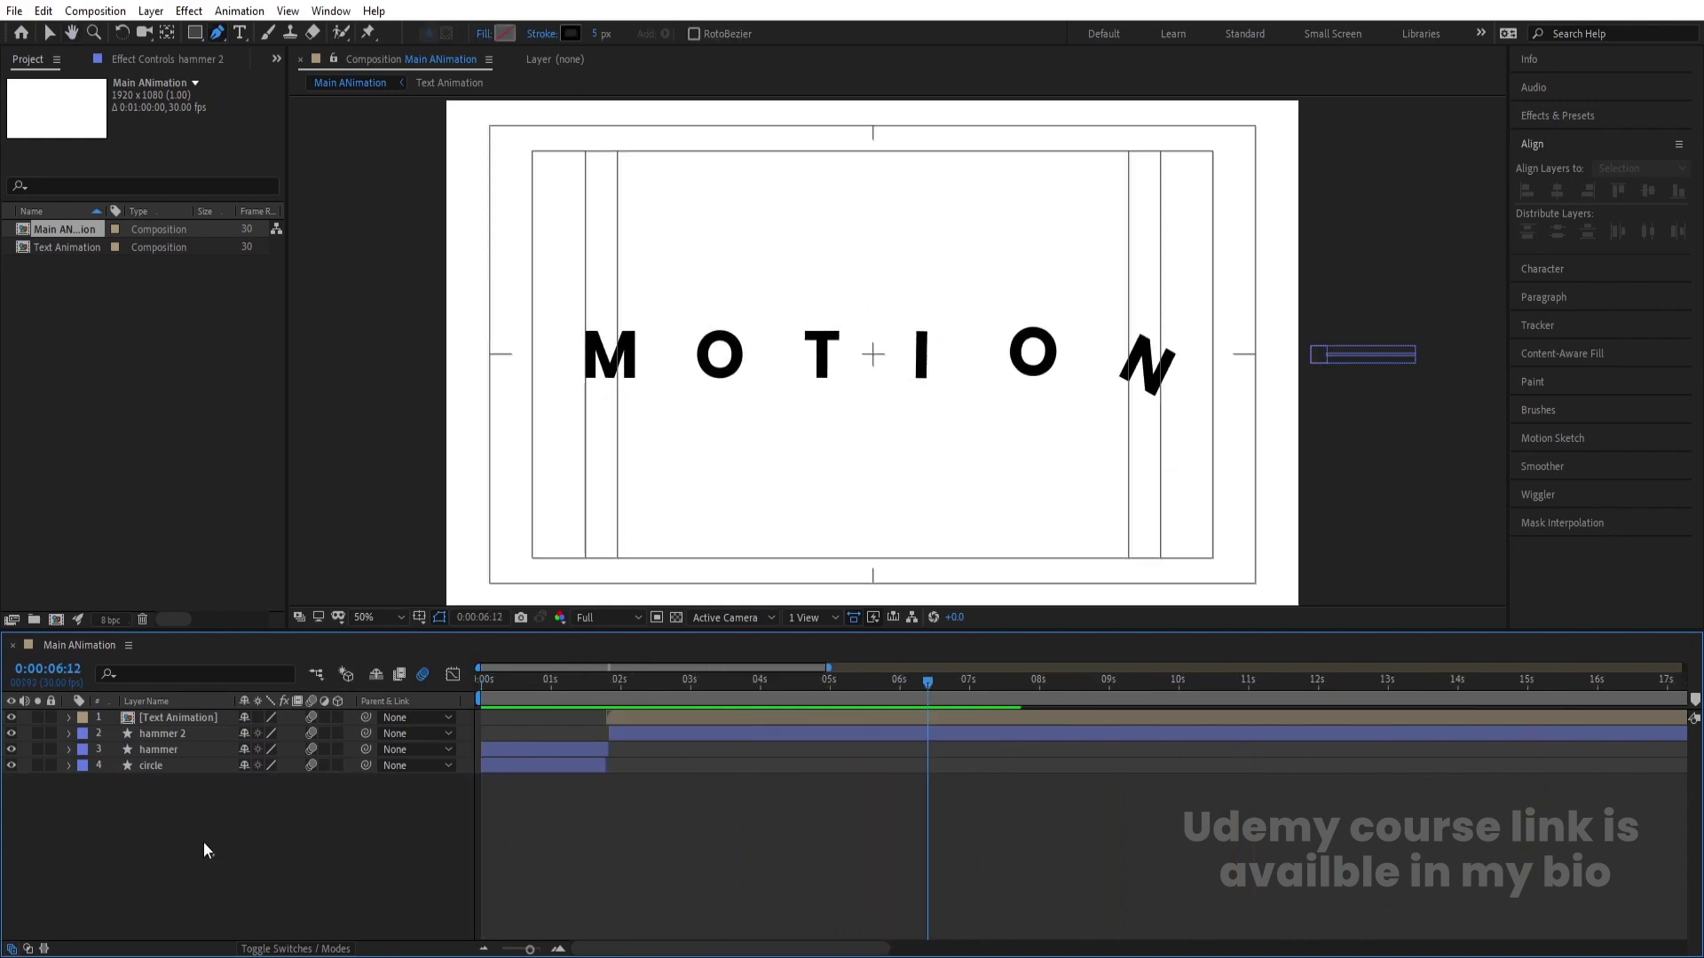
Step: Pre-compose all four layers of the main composition as Pre-comp 1
left_click_drag(214, 864, 114, 706)
key("ctrl+shift+c")
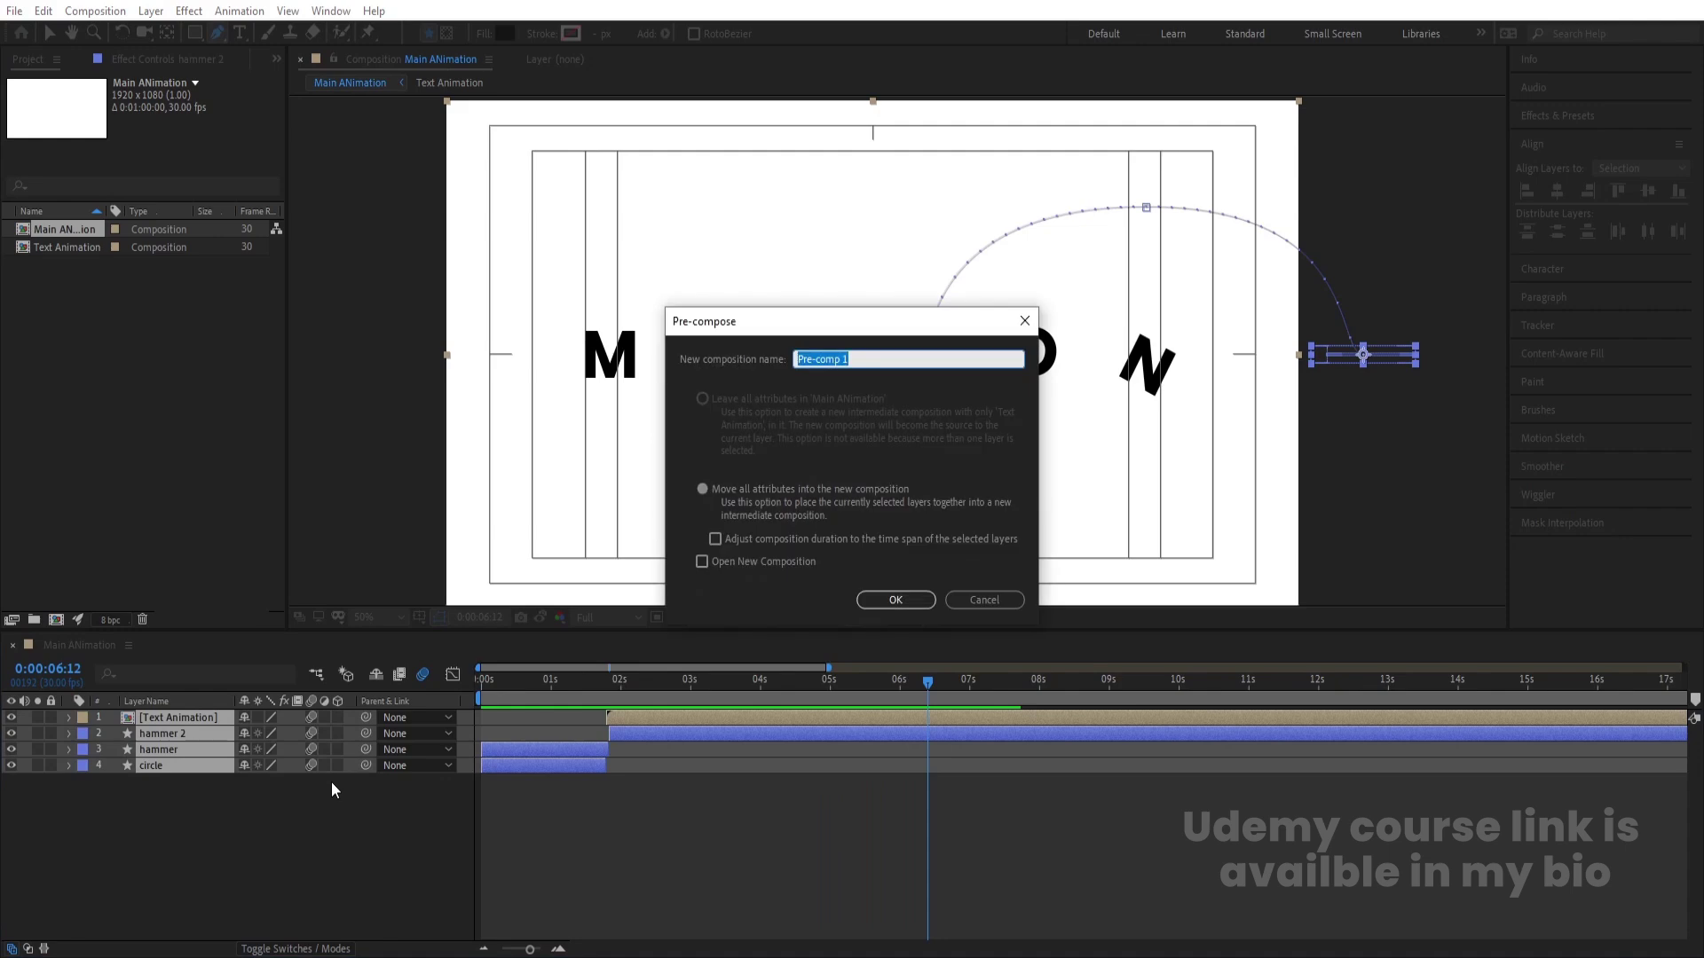
key("Return")
Step: Inside Pre-comp 1, trim the end of the split-off hammer layer to 3:00 and return to the main composition
double_click(527, 717)
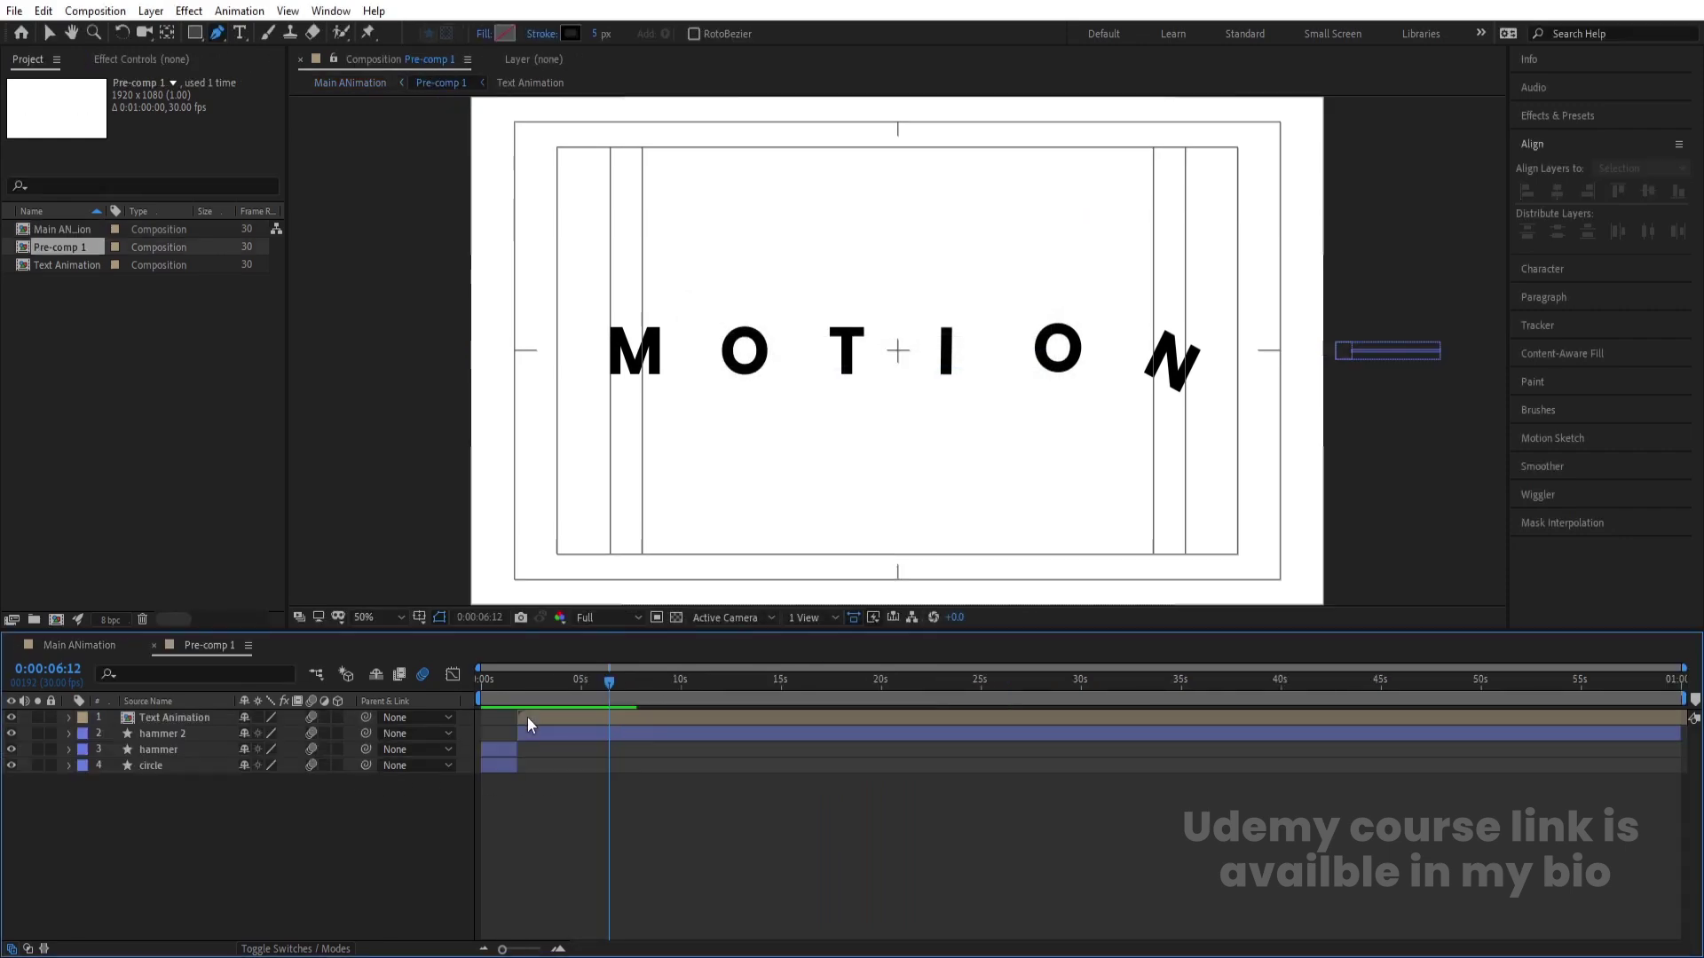
left_click(572, 730)
key("u")
key("j")
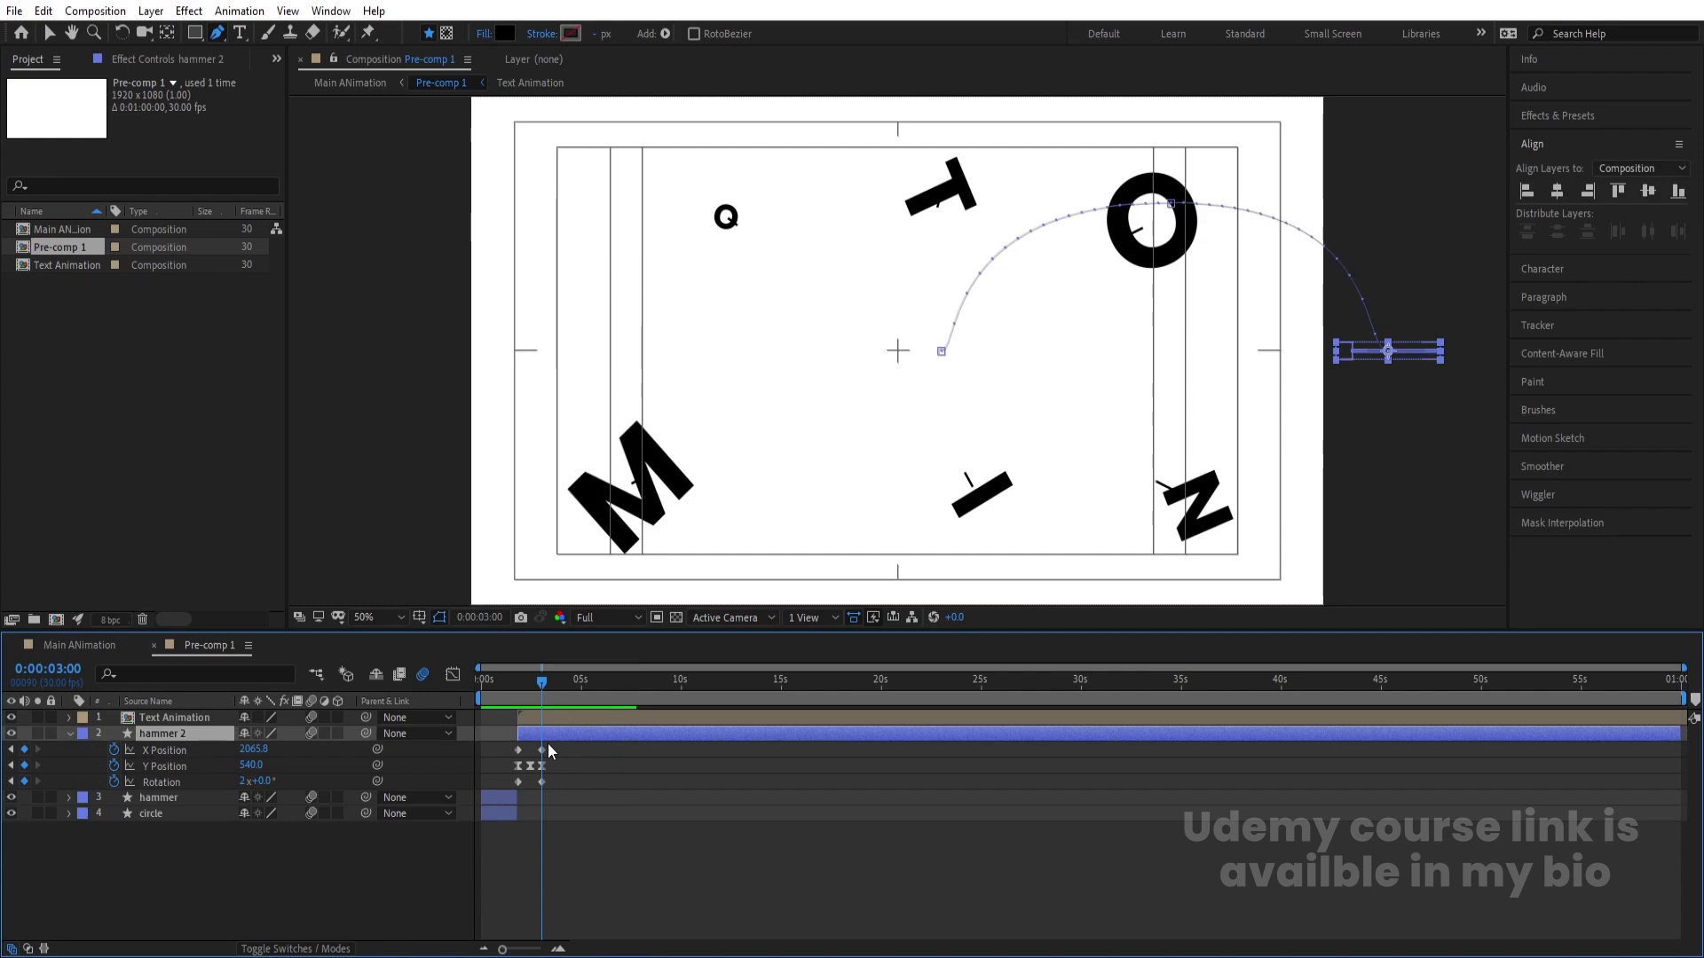
key("alt+bracketright")
left_click(112, 647)
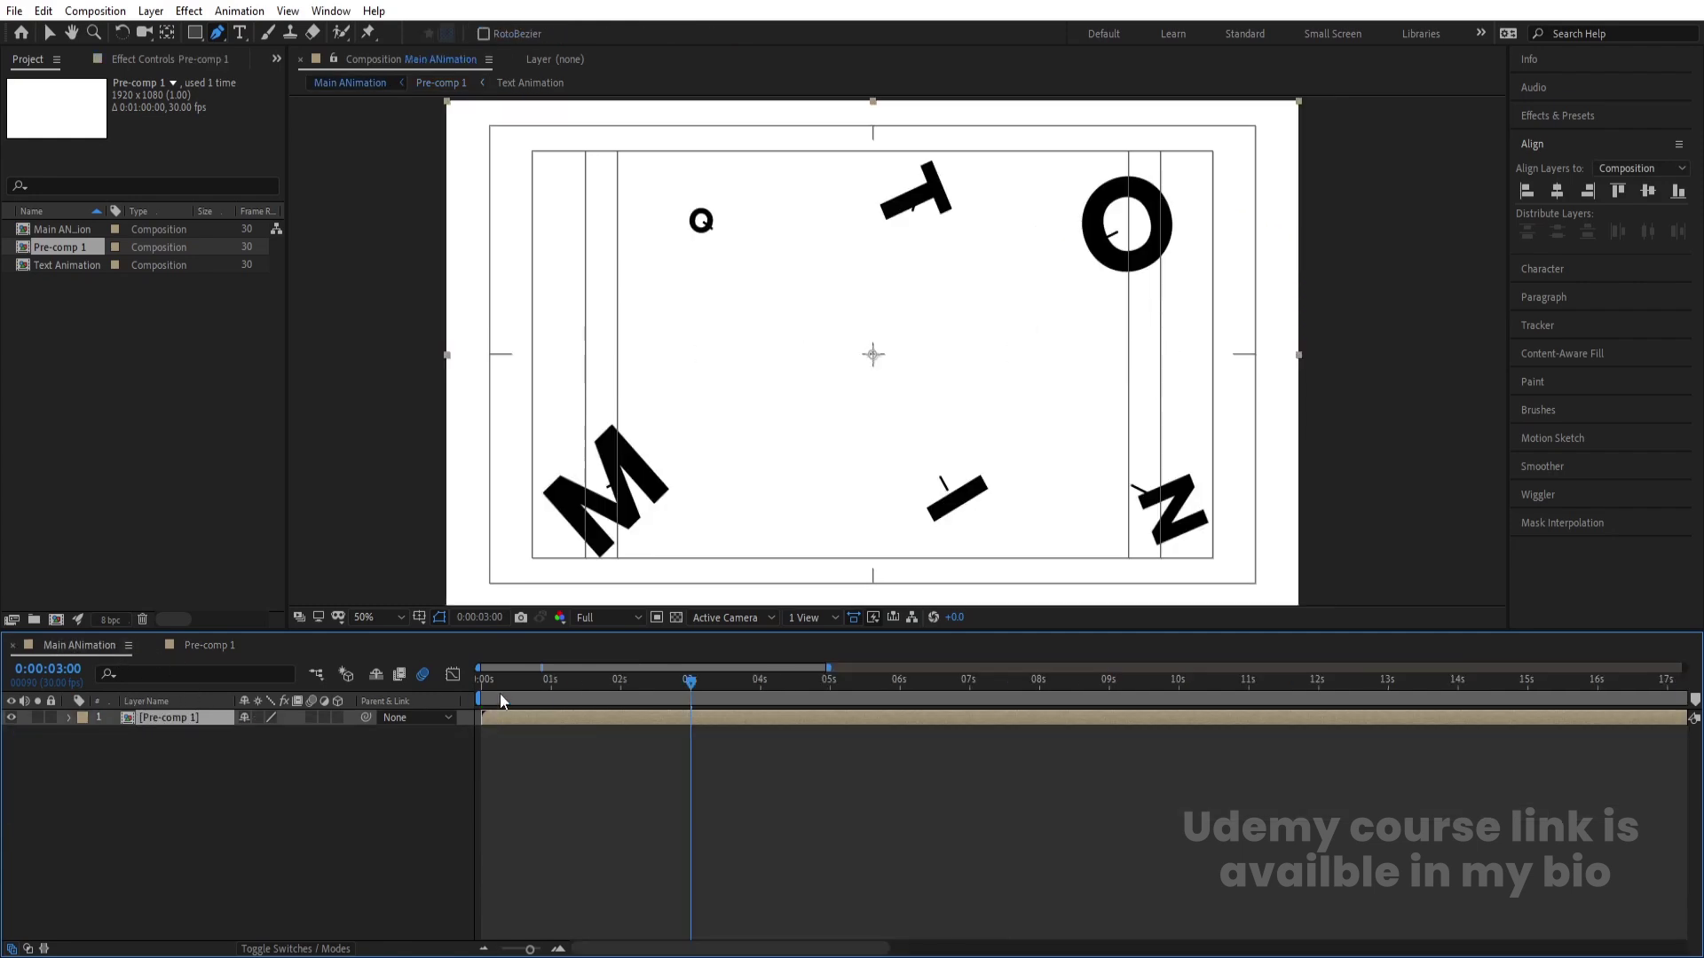
Step: Add a 100% Scale keyframe to Pre-comp 1 and move it to about 3:18, previewing the timing
left_click(115, 733)
key("space")
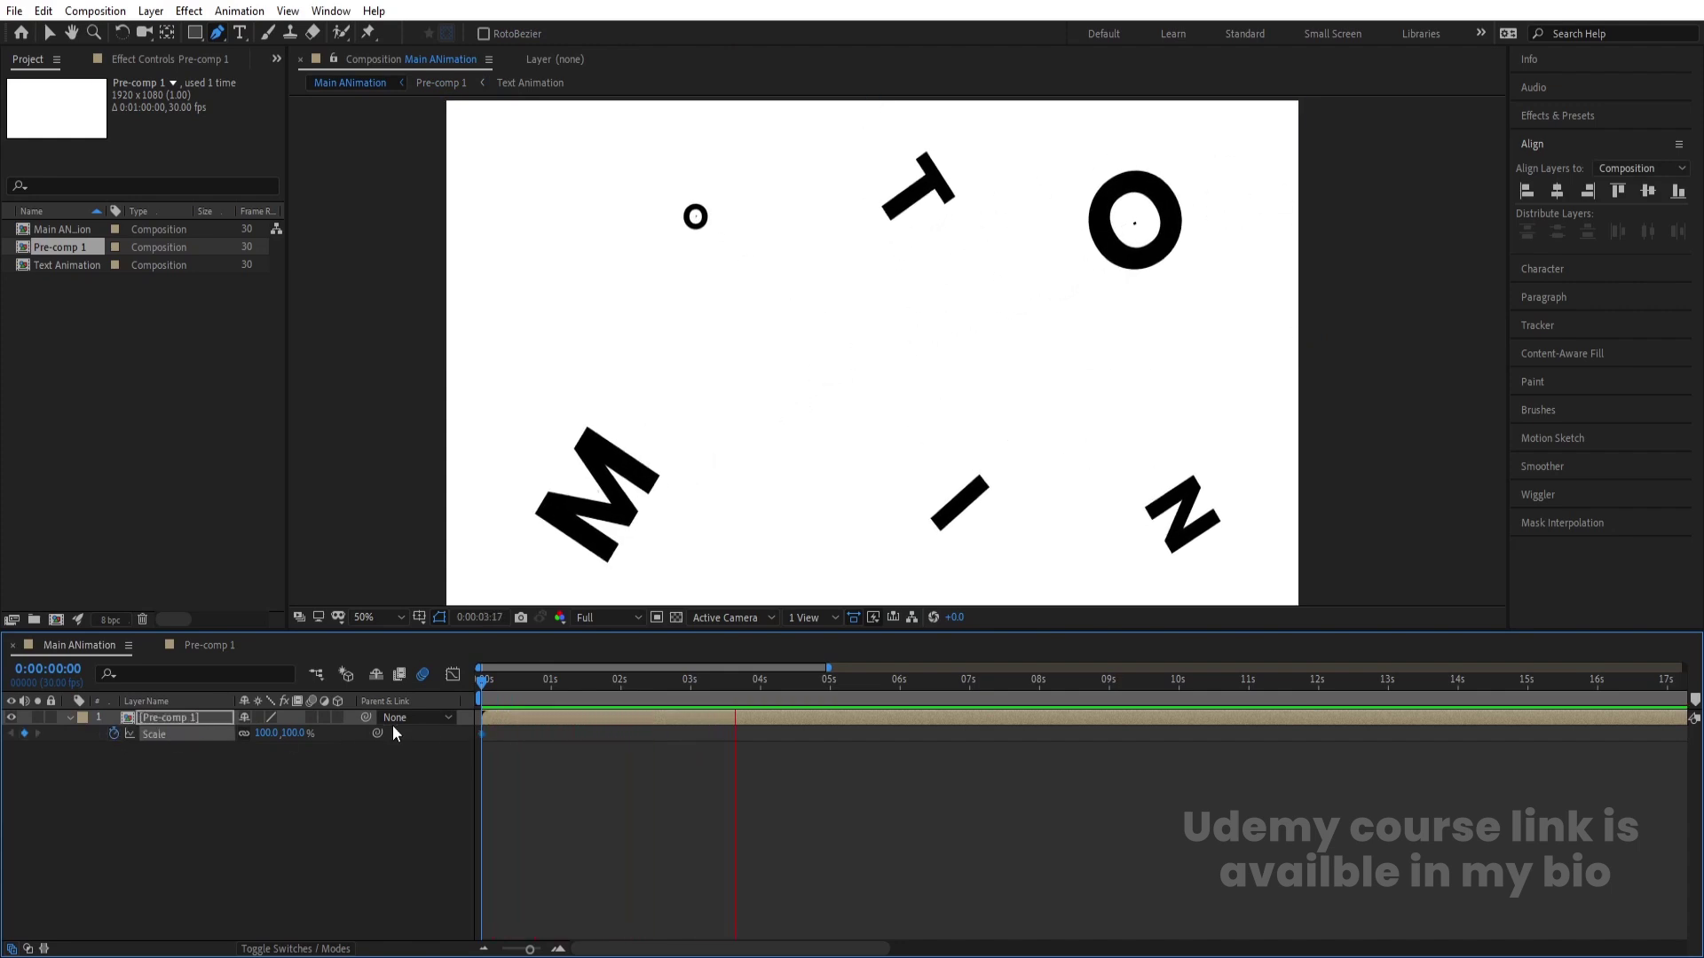
key("space")
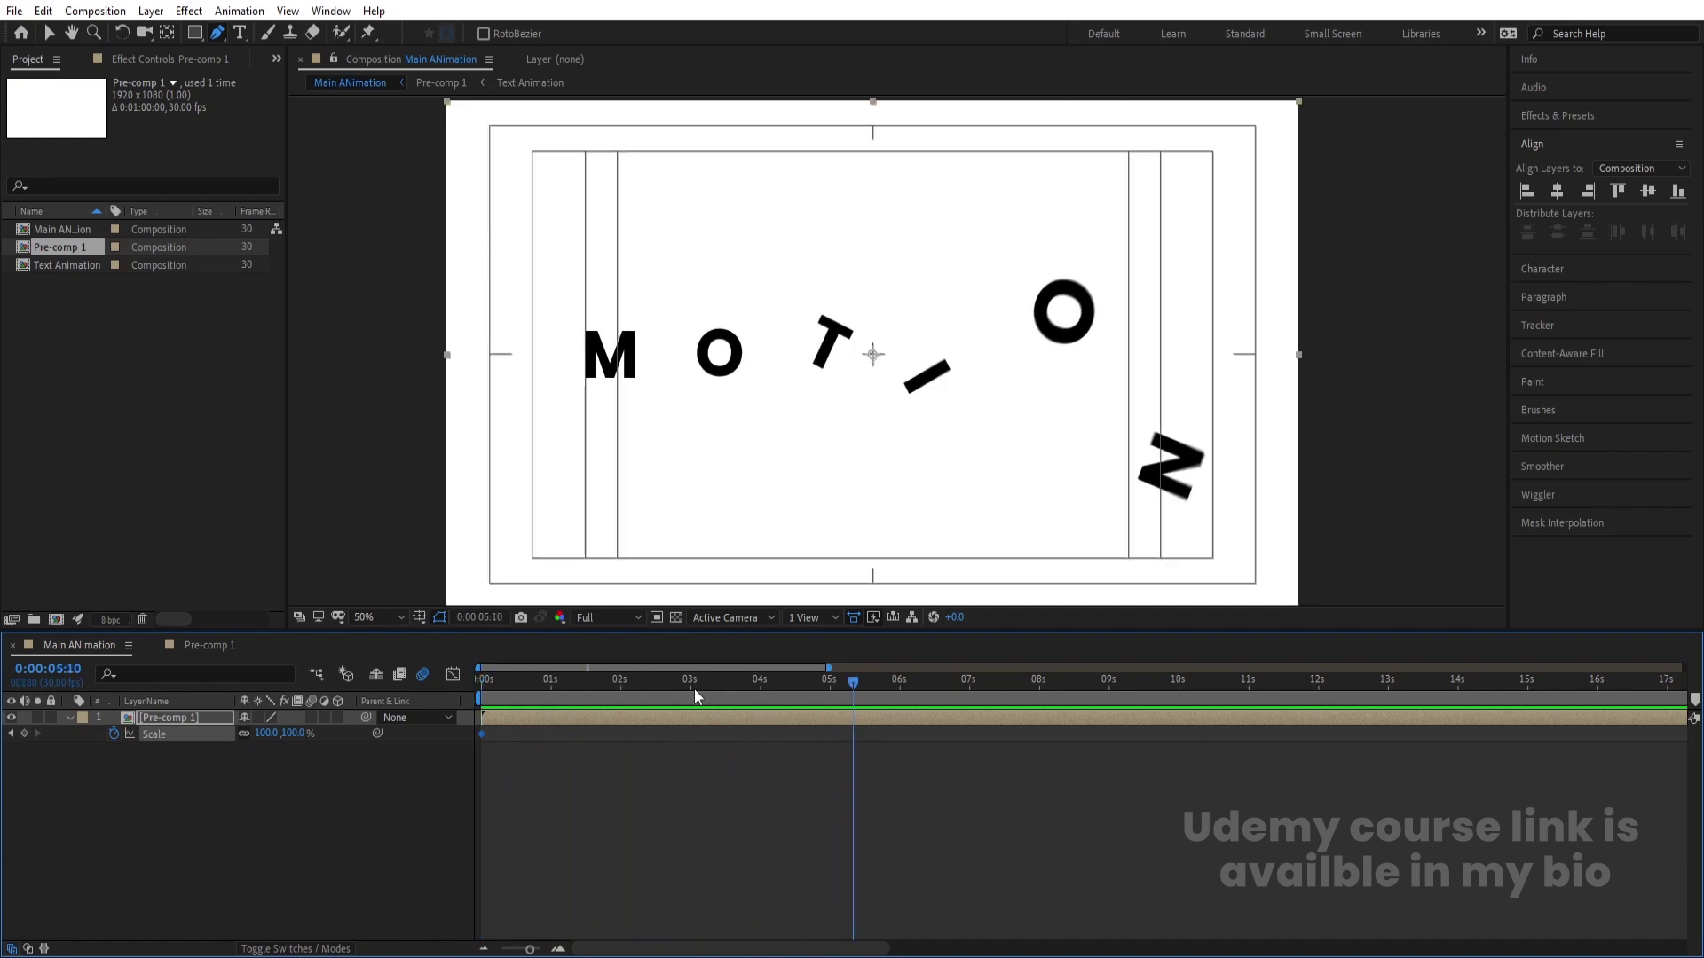
left_click(689, 692)
left_click_drag(481, 735, 733, 733)
key("space")
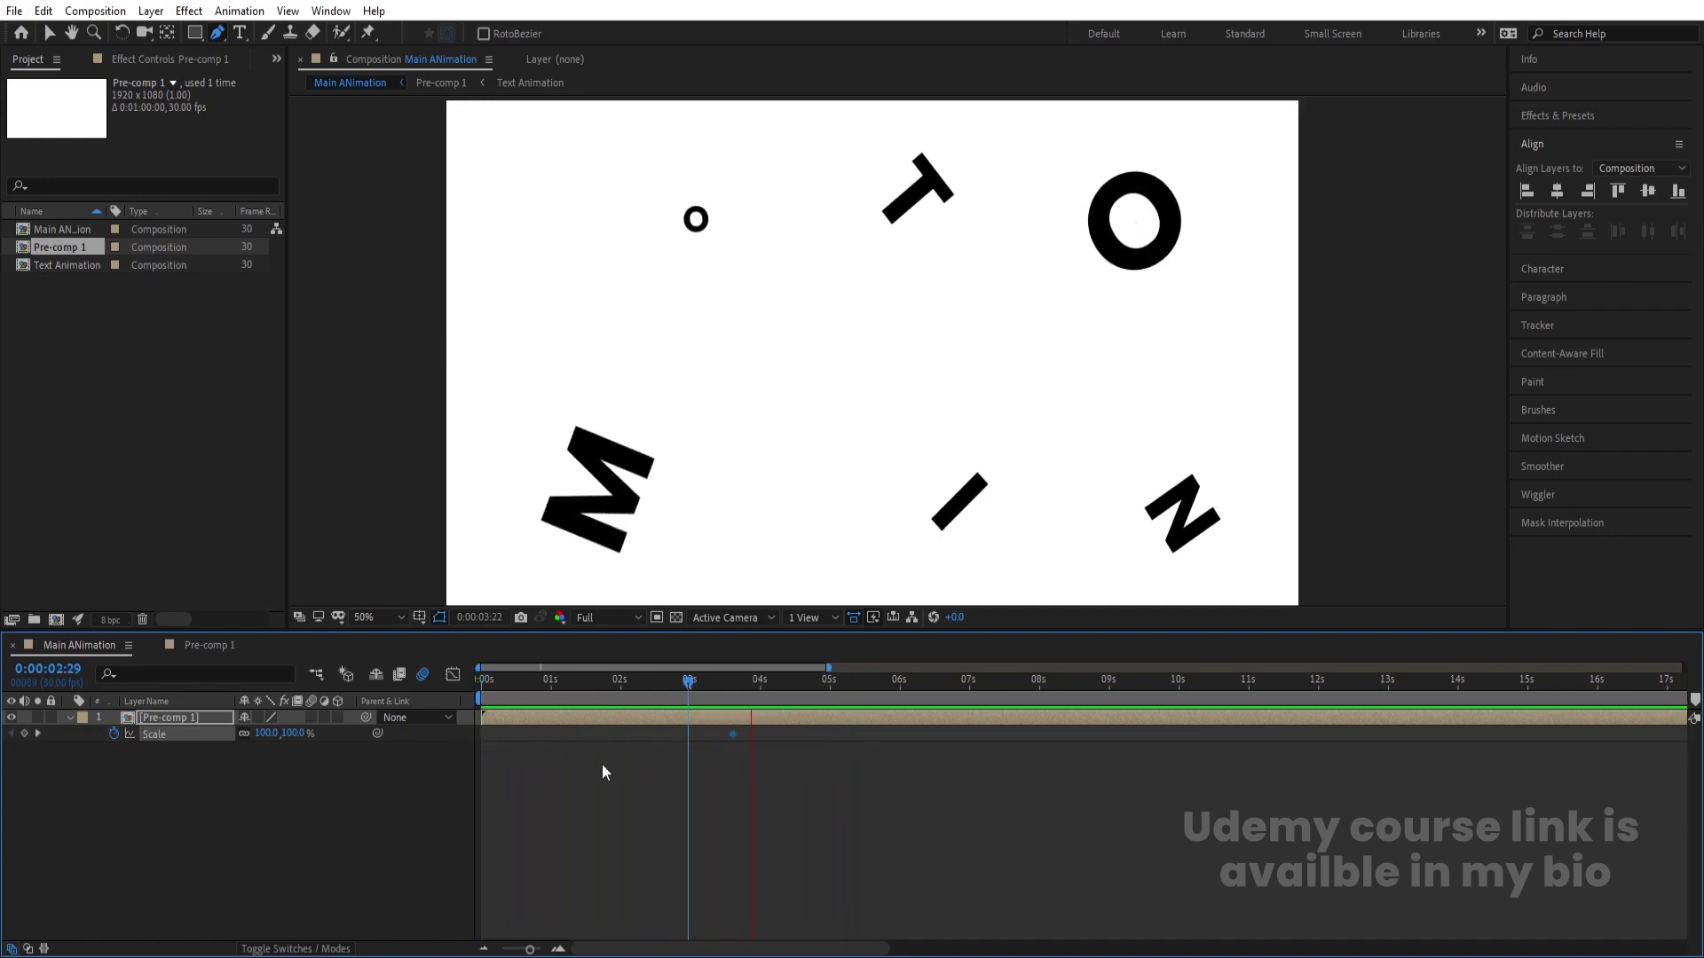
key("space")
Step: Keyframe Pre-comp 1's Scale at 80% at 8:00 and end the work area there
left_click(266, 733)
type("95.4")
key("Return")
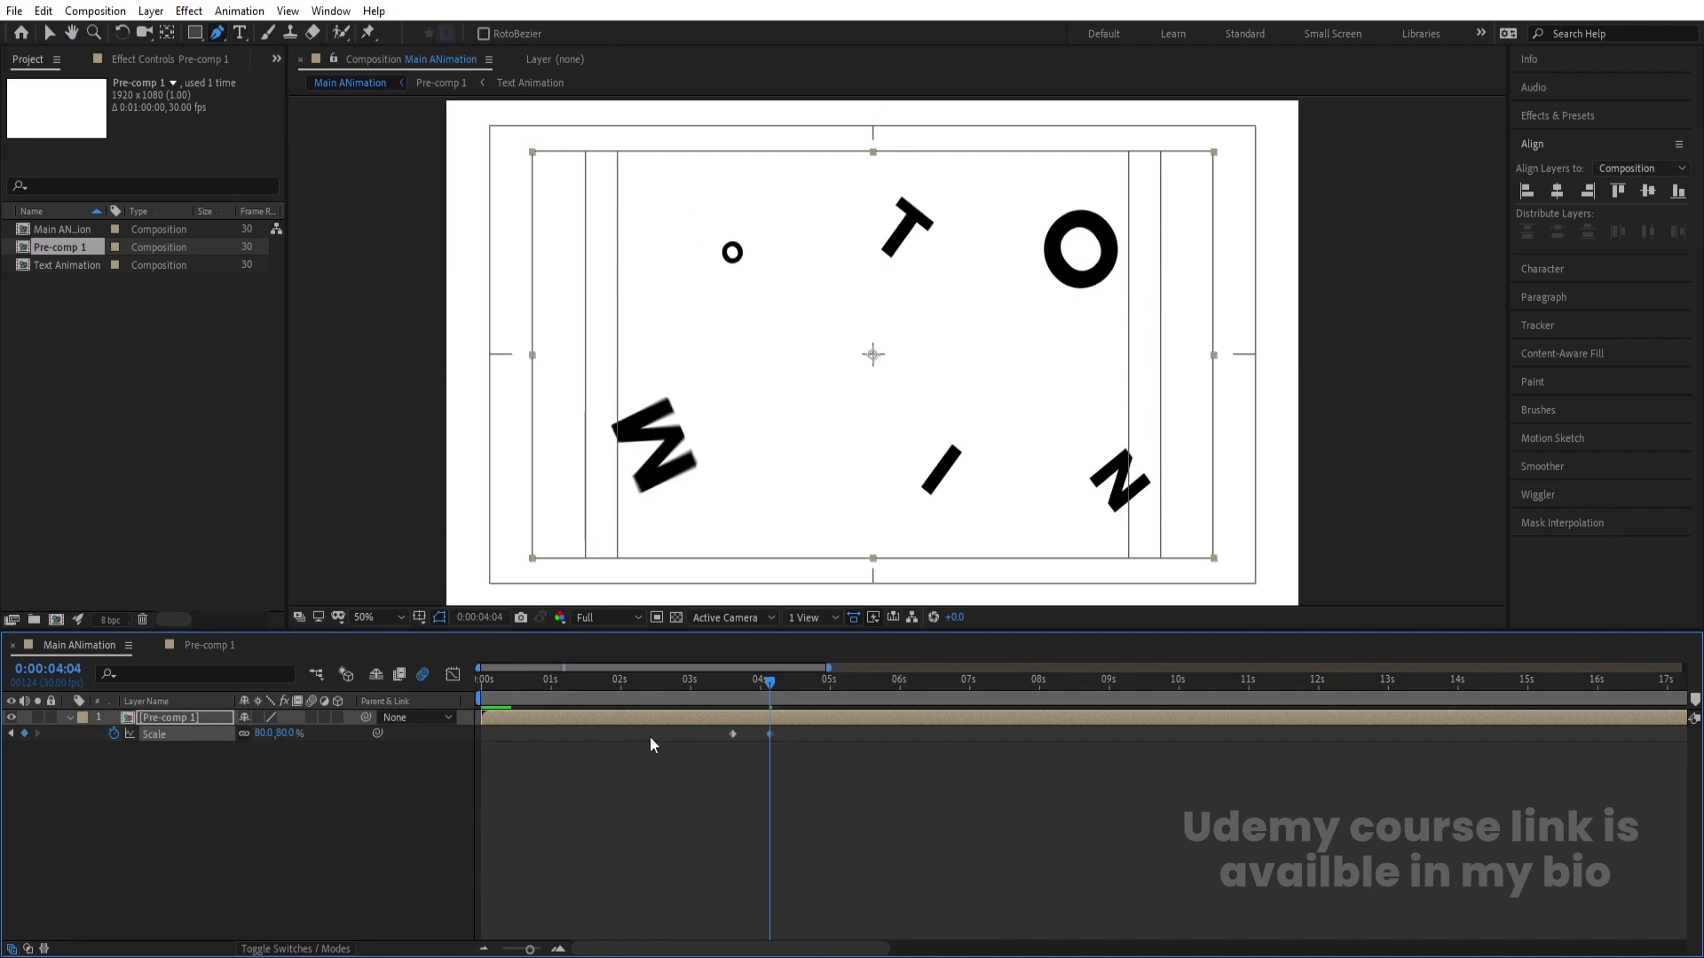
left_click_drag(769, 732, 1040, 733)
key("space")
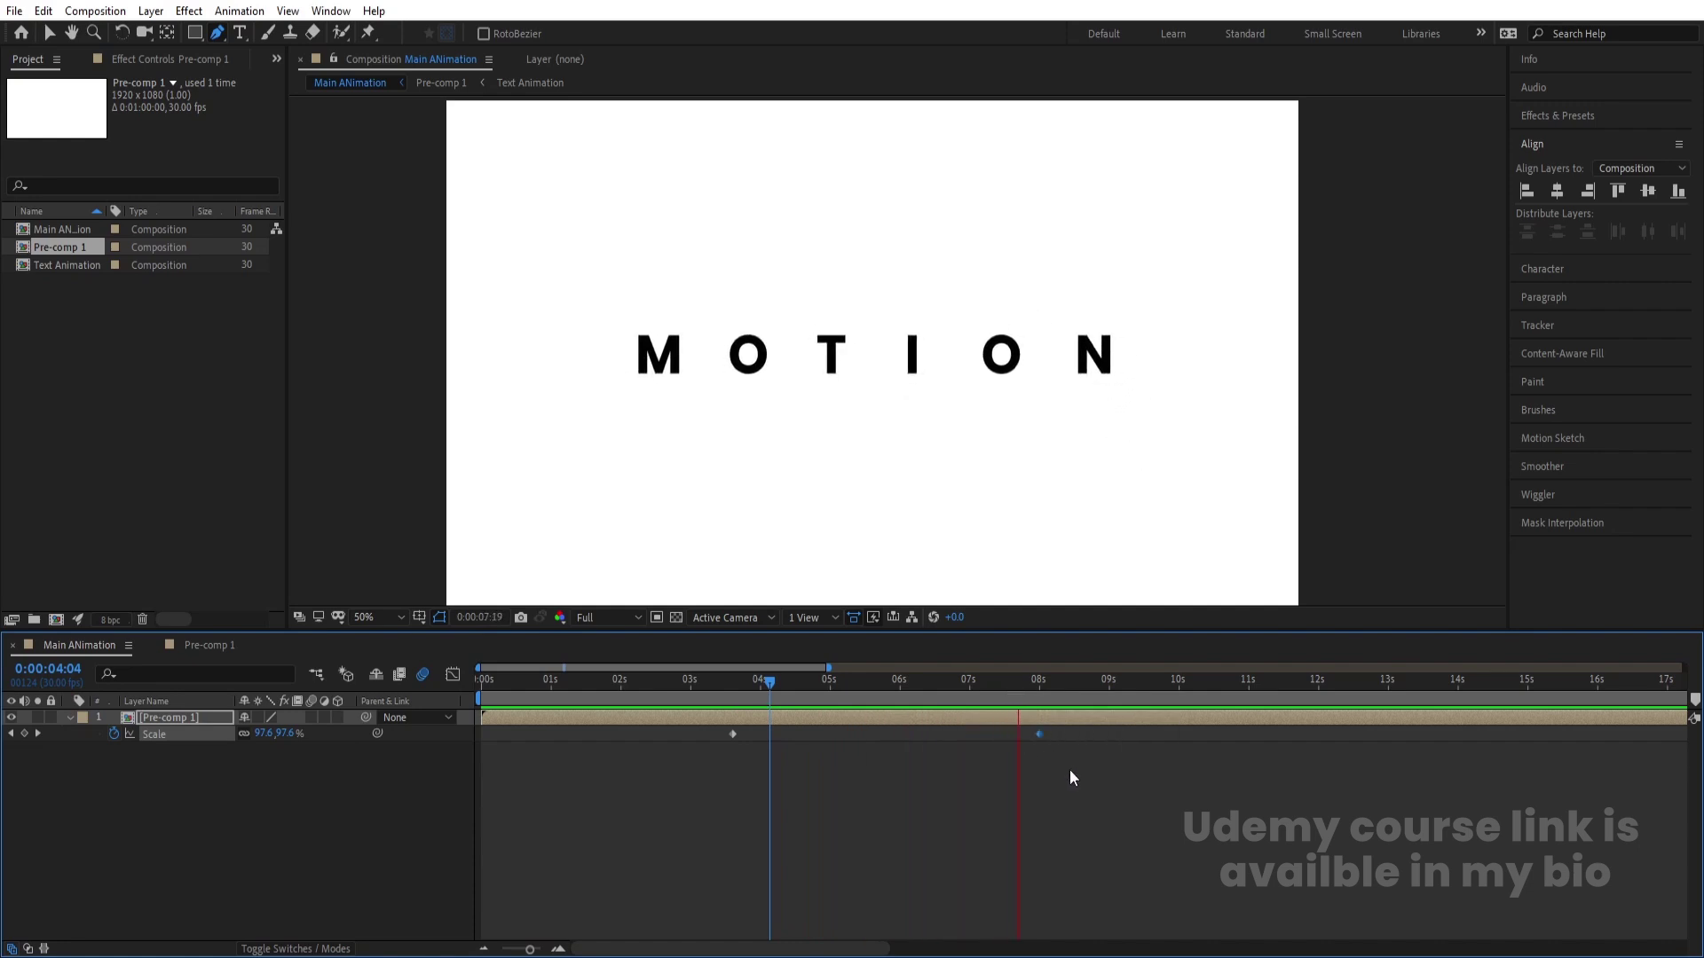
key("space")
key("n")
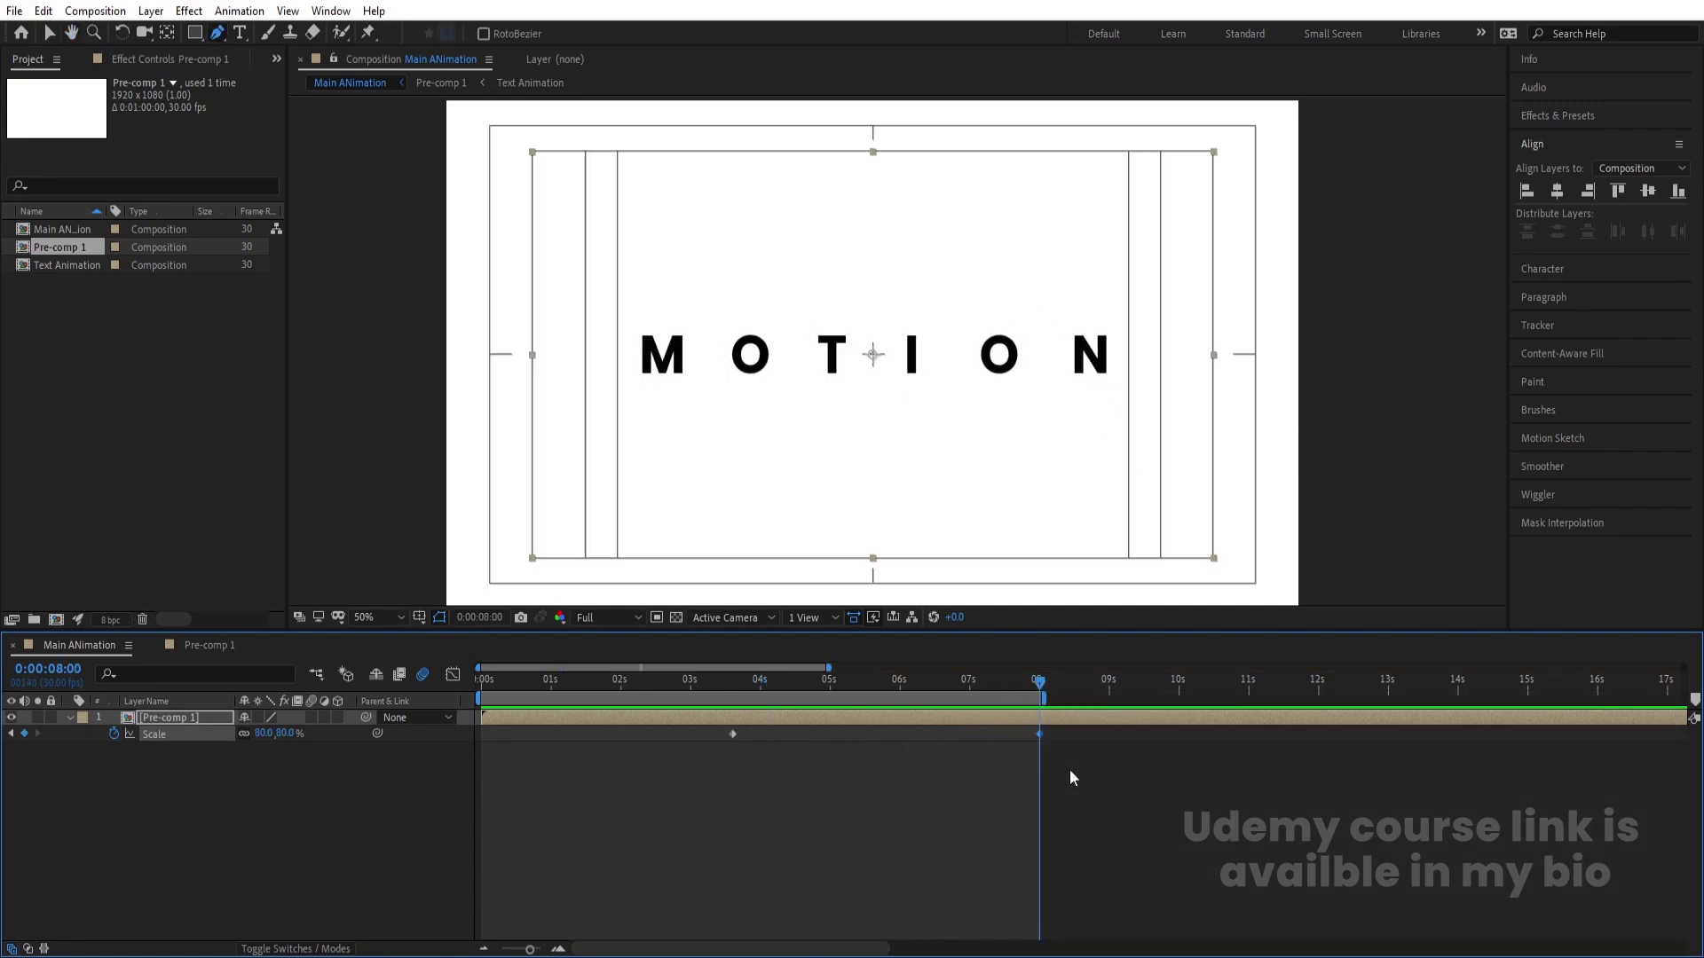
Step: Create a white 1920 x 1080 solid and place it beneath Pre-comp 1 as the background
left_click(355, 857)
key("ctrl+y")
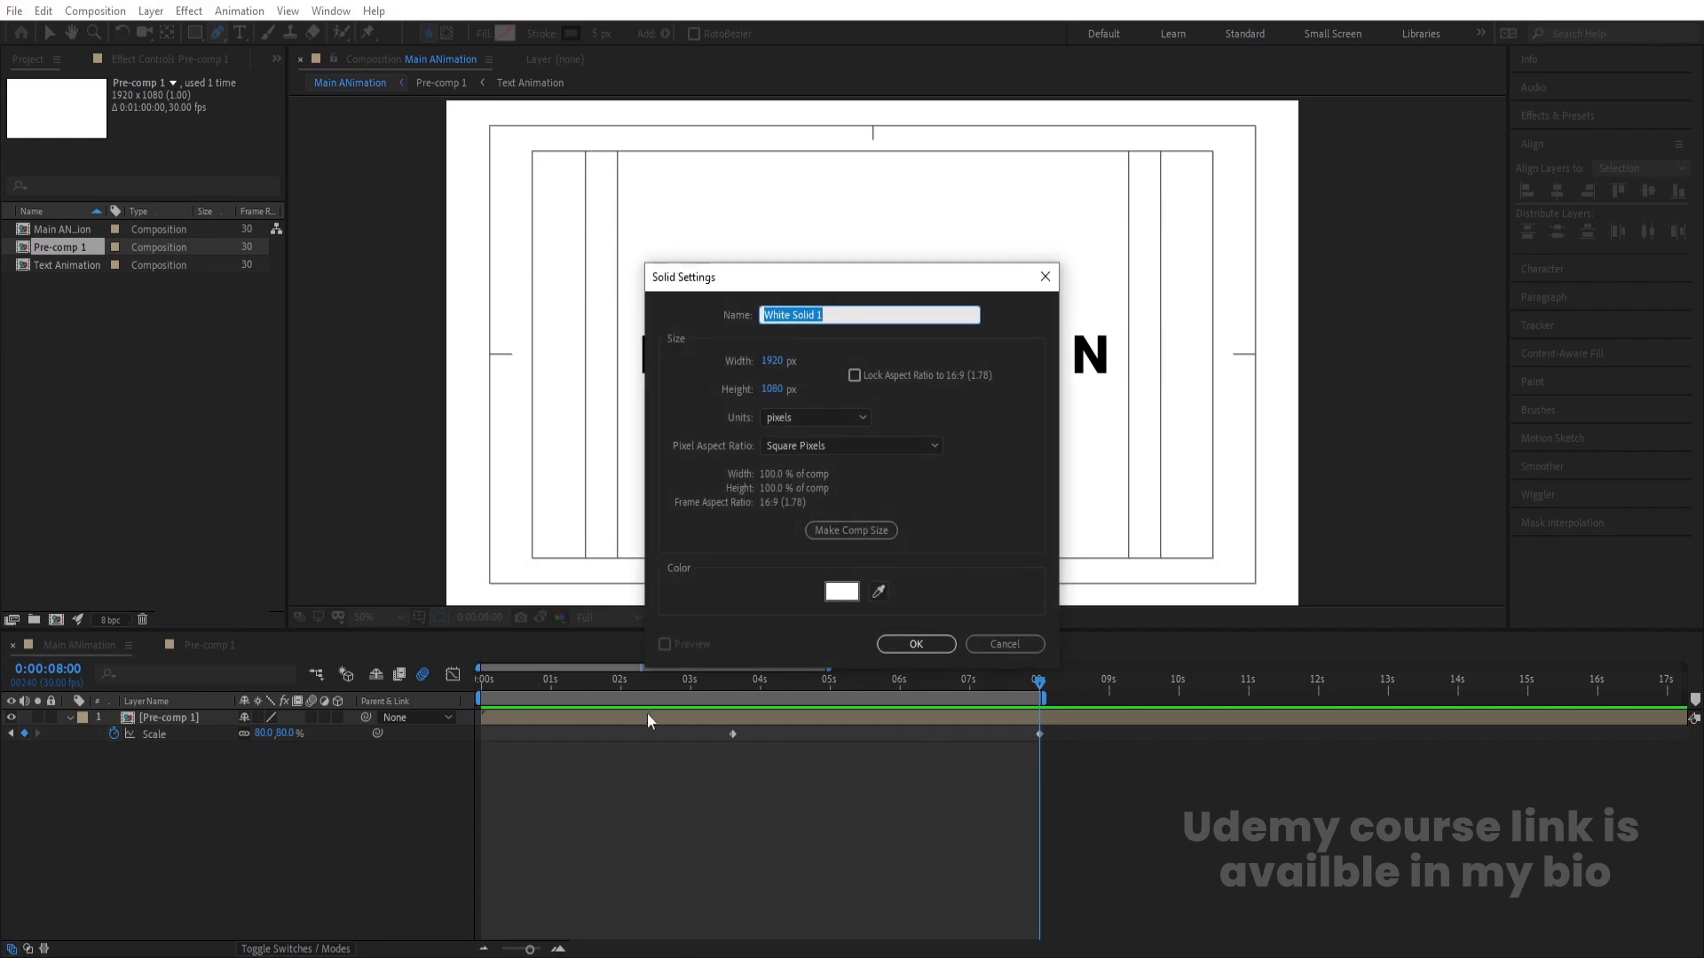
key("Return")
left_click_drag(181, 719, 198, 802)
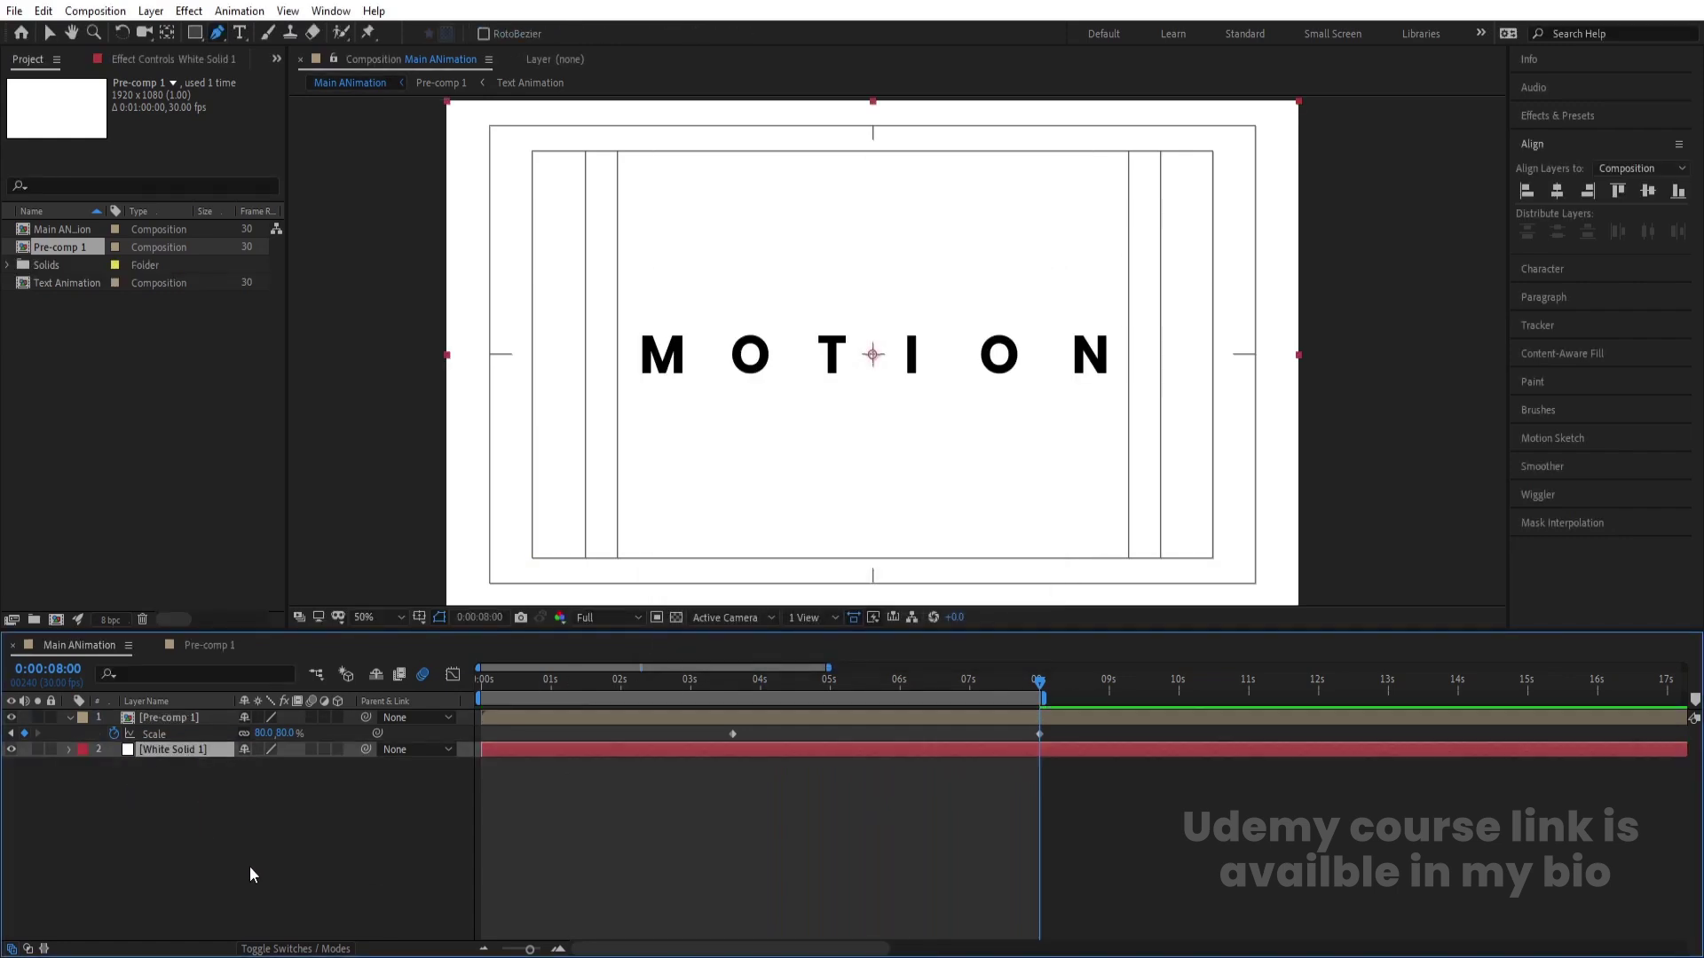
left_click(567, 835)
Step: Change the background solid's color to a very light grey
left_click(211, 753)
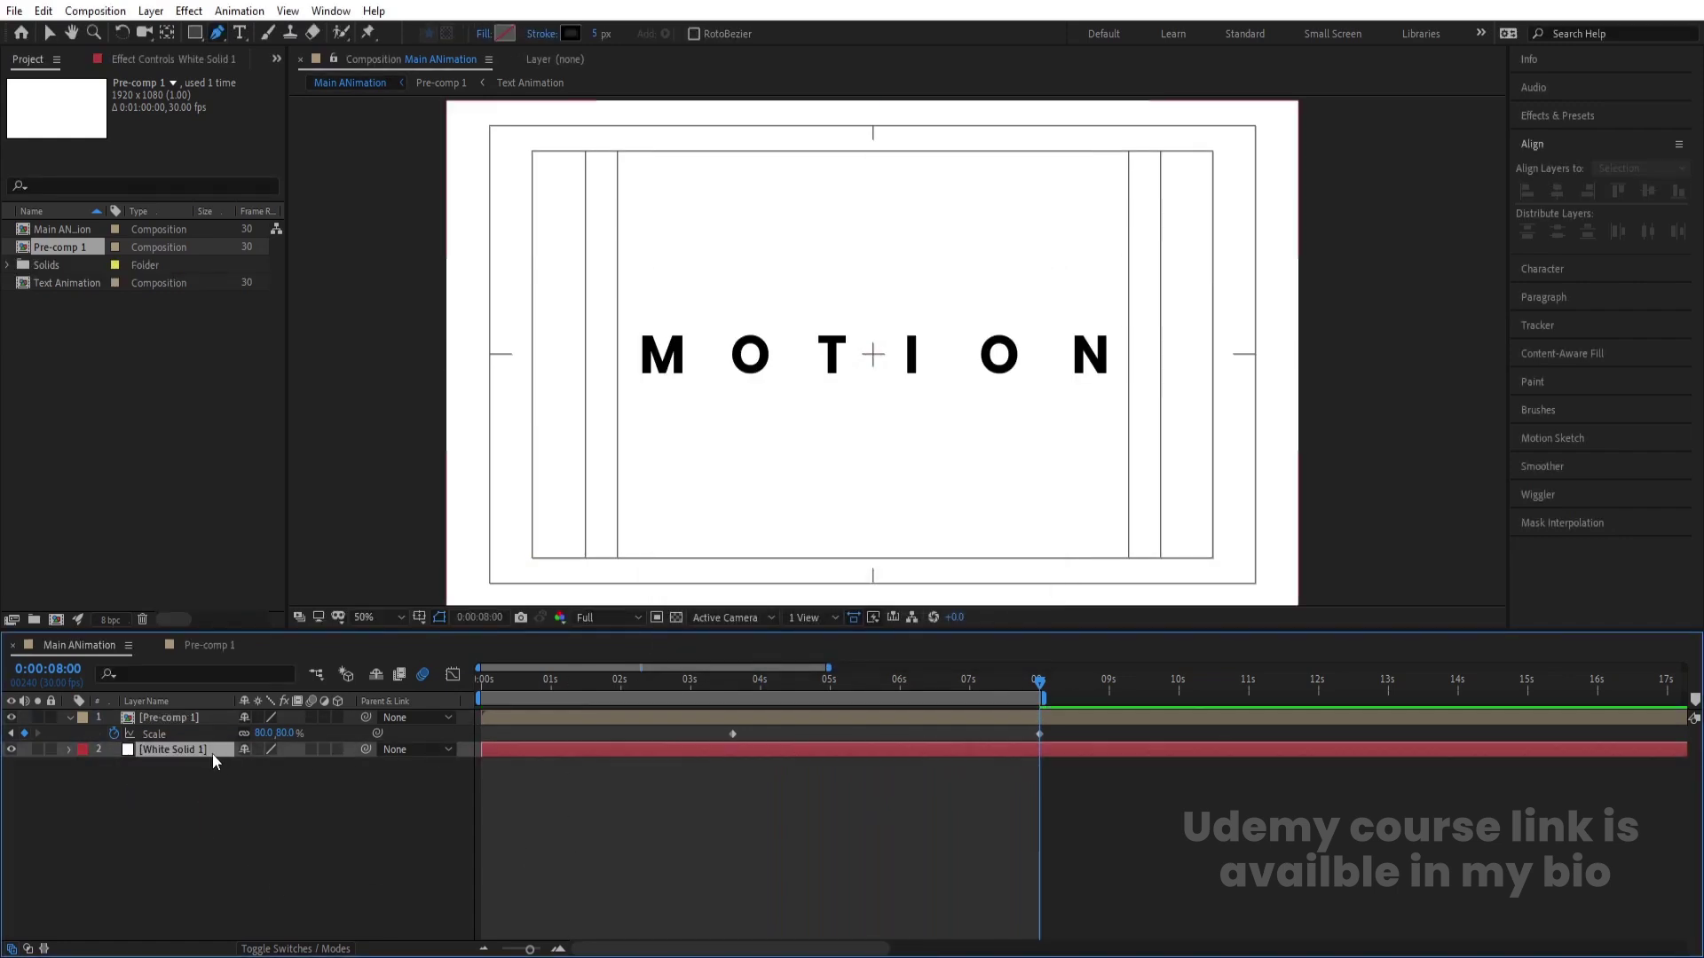
key("ctrl+shift+y")
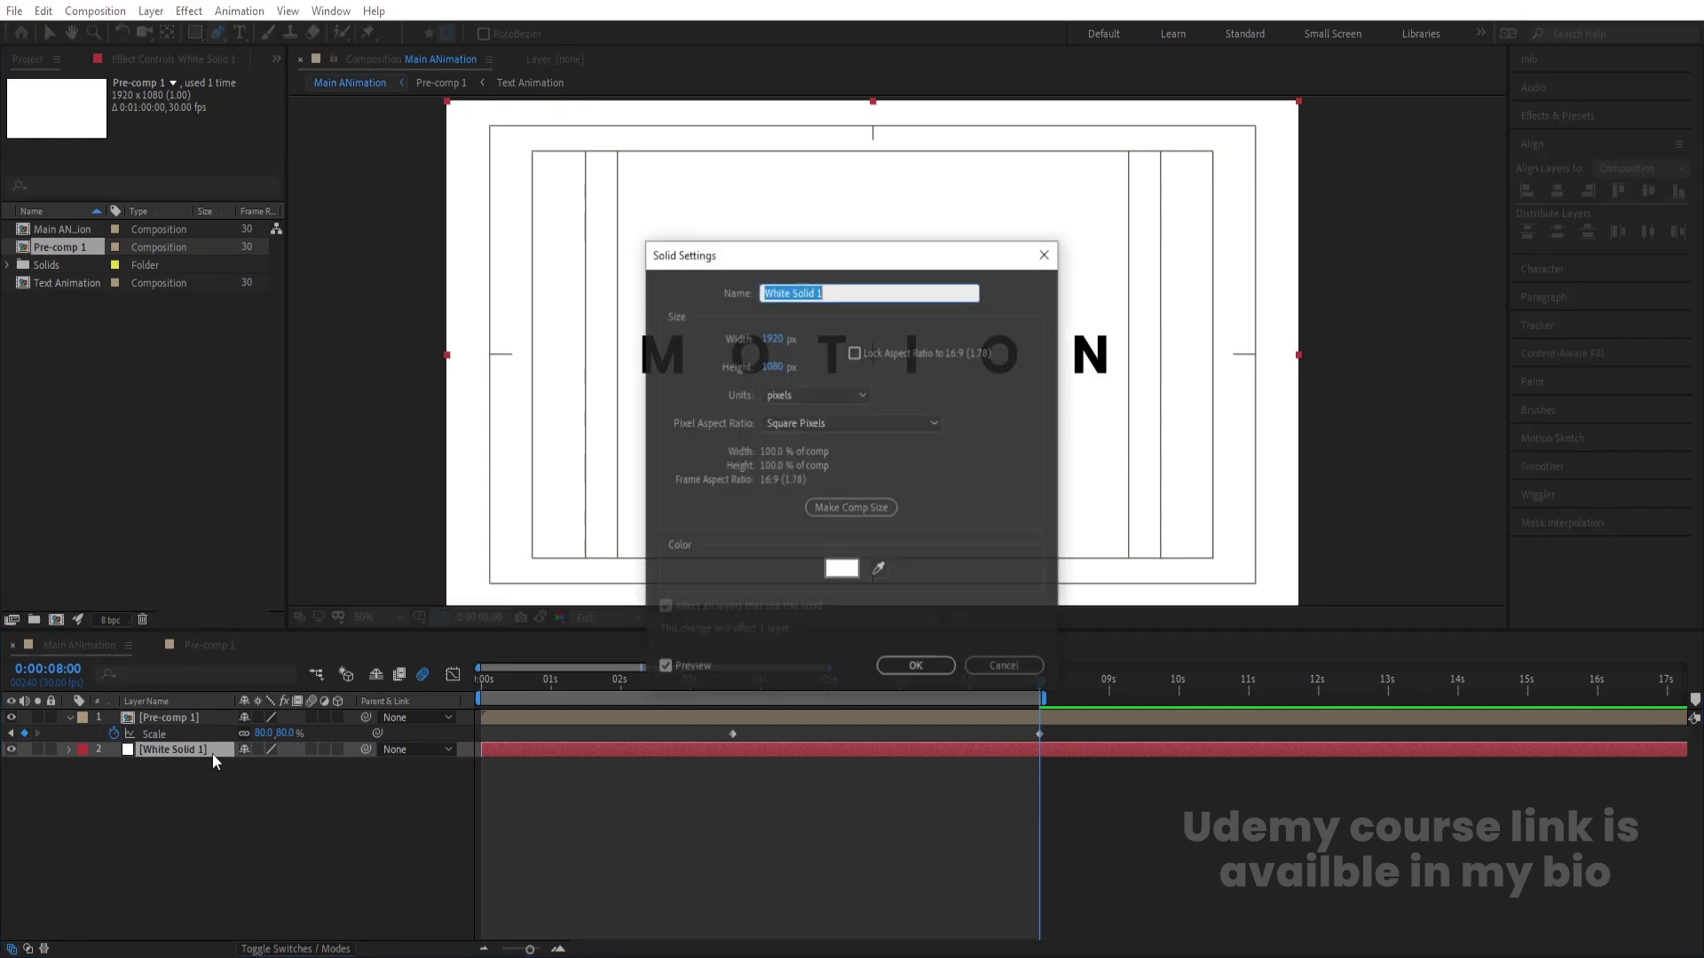
left_click(843, 569)
left_click(634, 368)
left_click(1029, 363)
left_click(916, 667)
Step: Find the Drop Shadow effect and apply it to Pre-comp 1
left_click(635, 719)
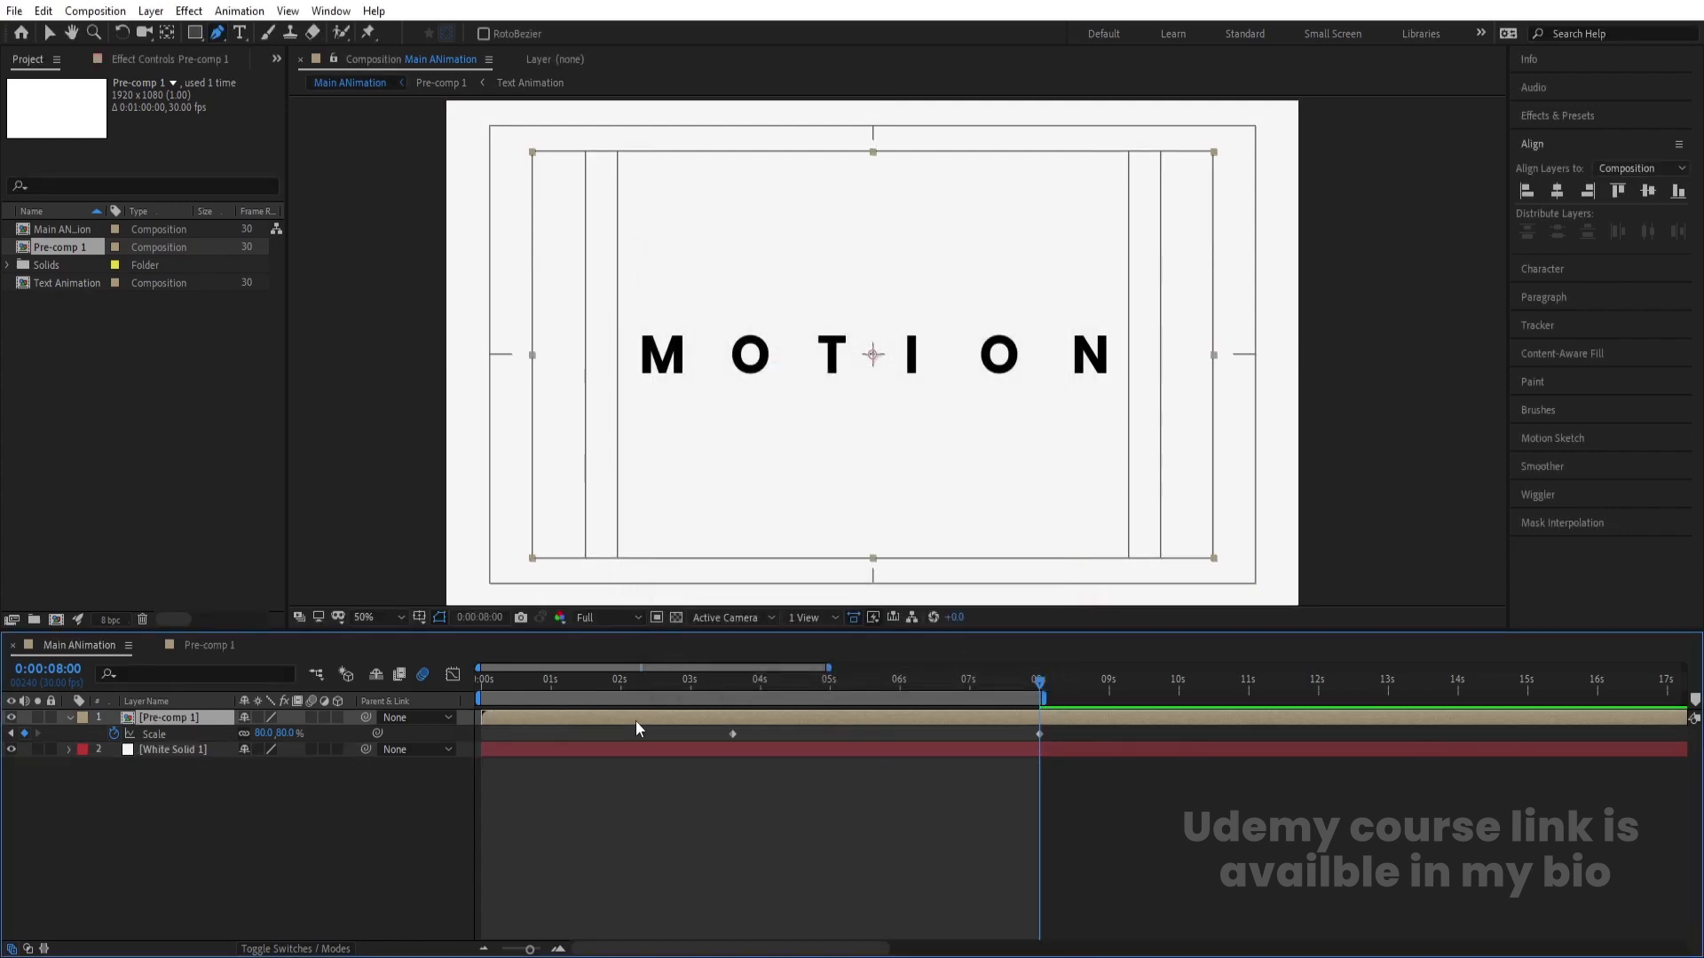
left_click(1541, 129)
left_click(1553, 140)
type("fill")
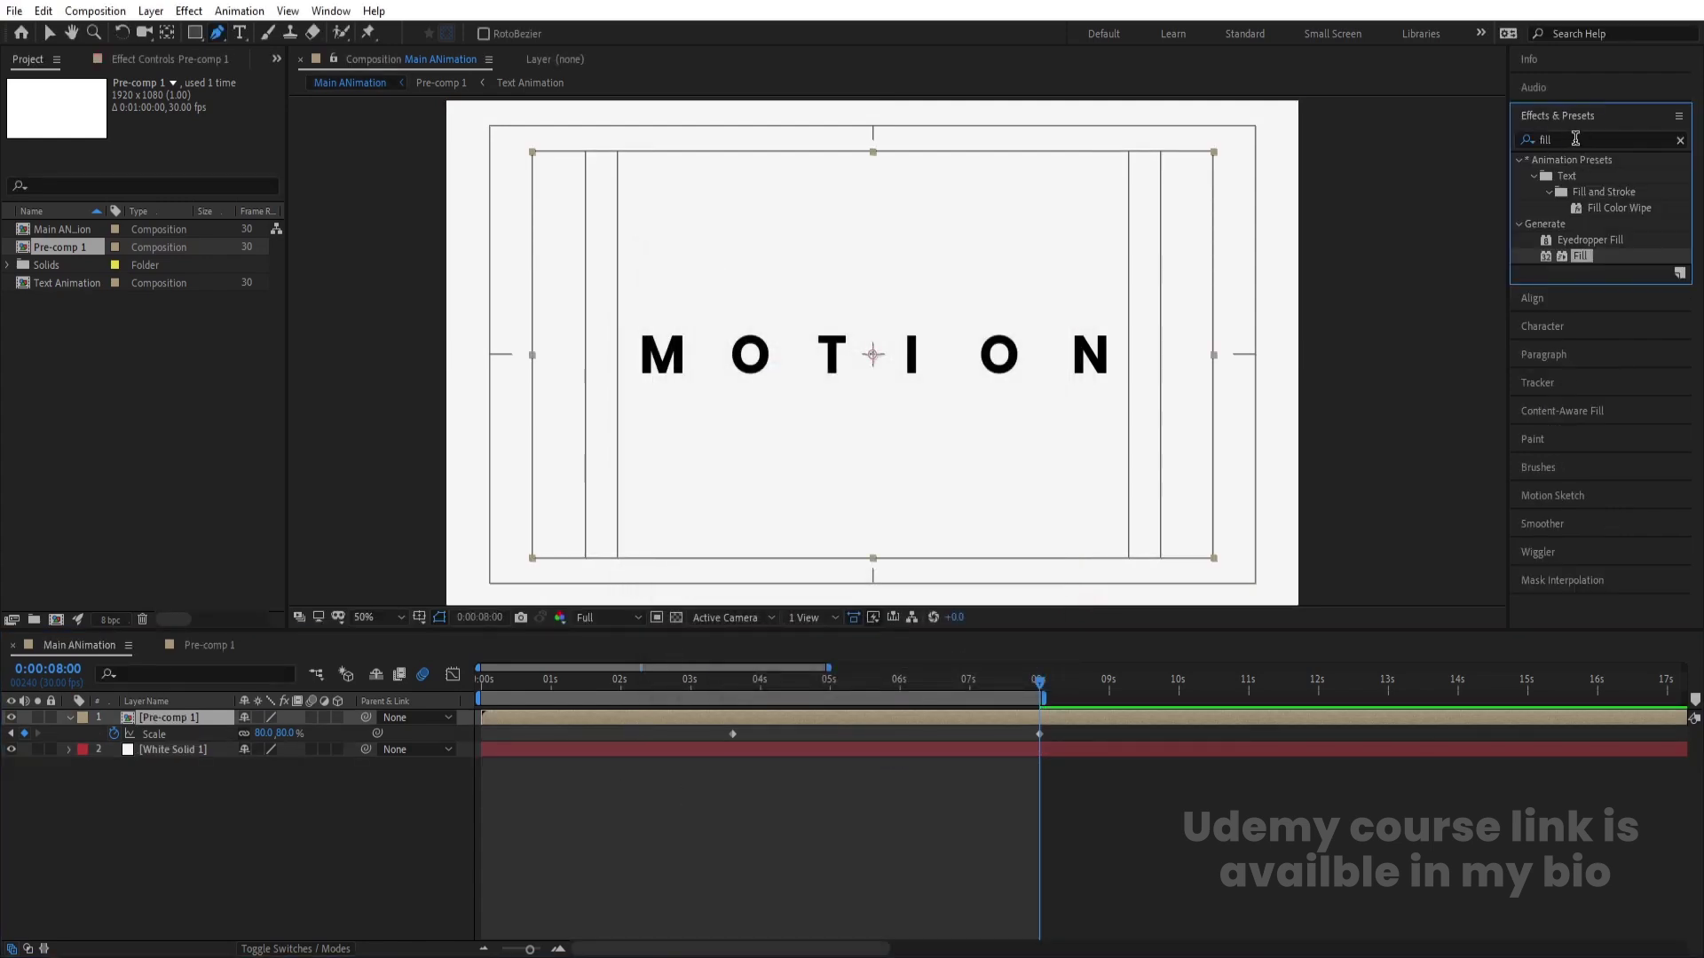
double_click(1576, 138)
type("drop")
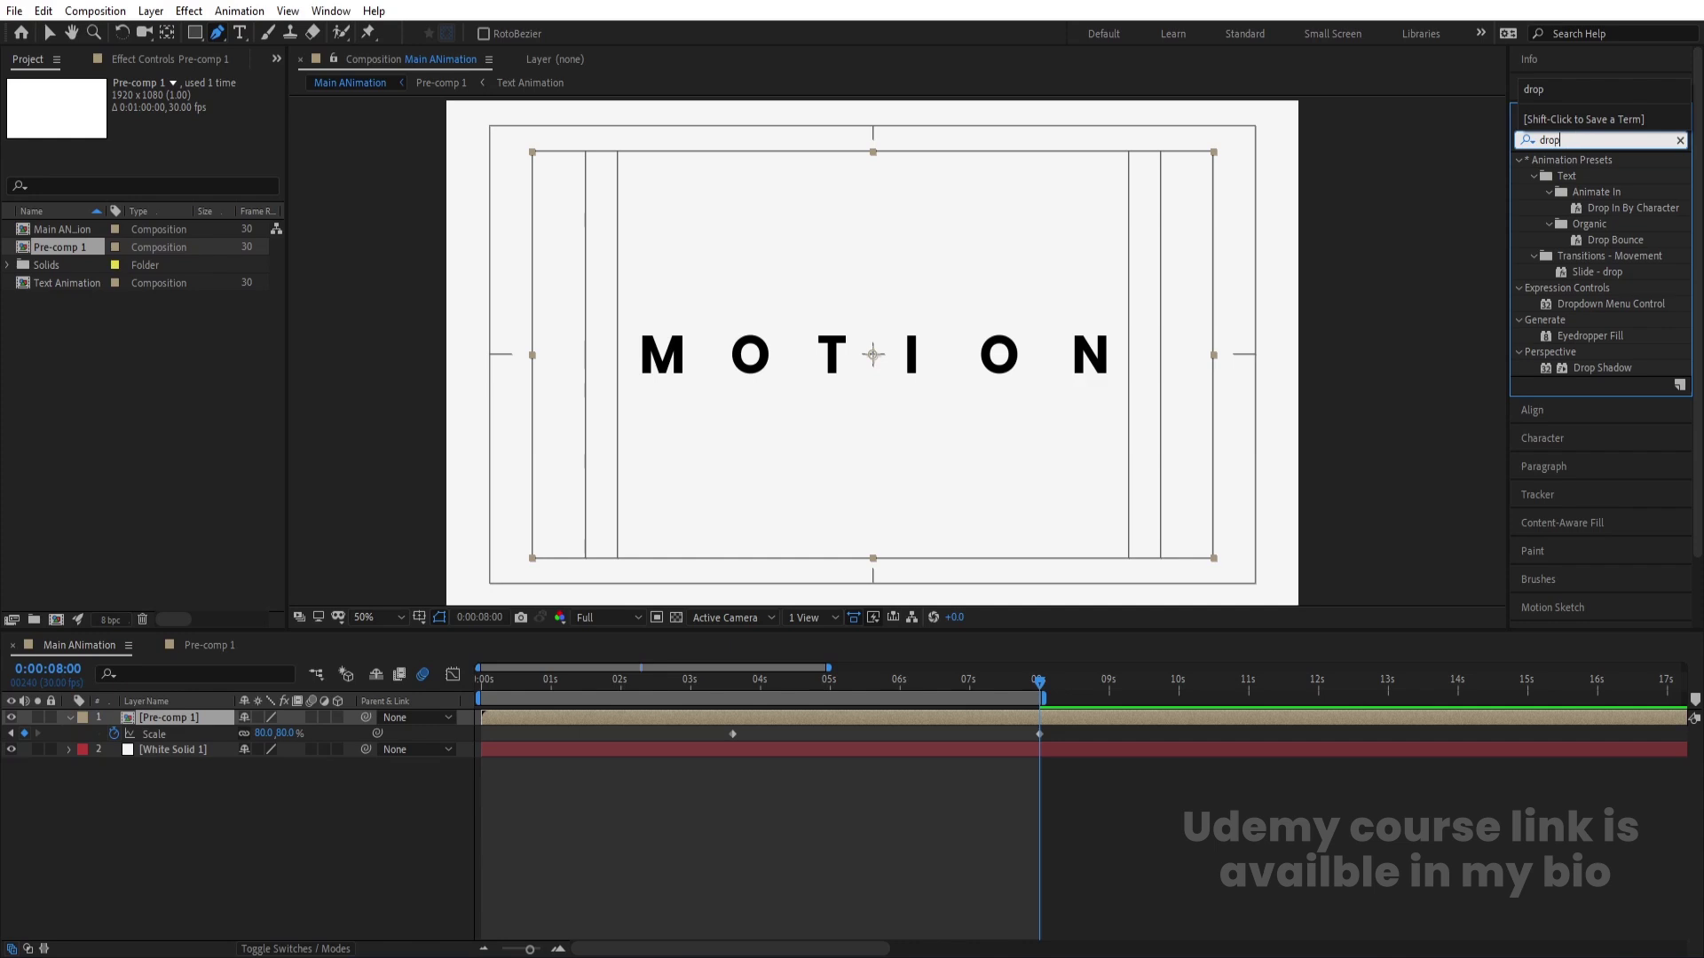
double_click(1601, 368)
key("v")
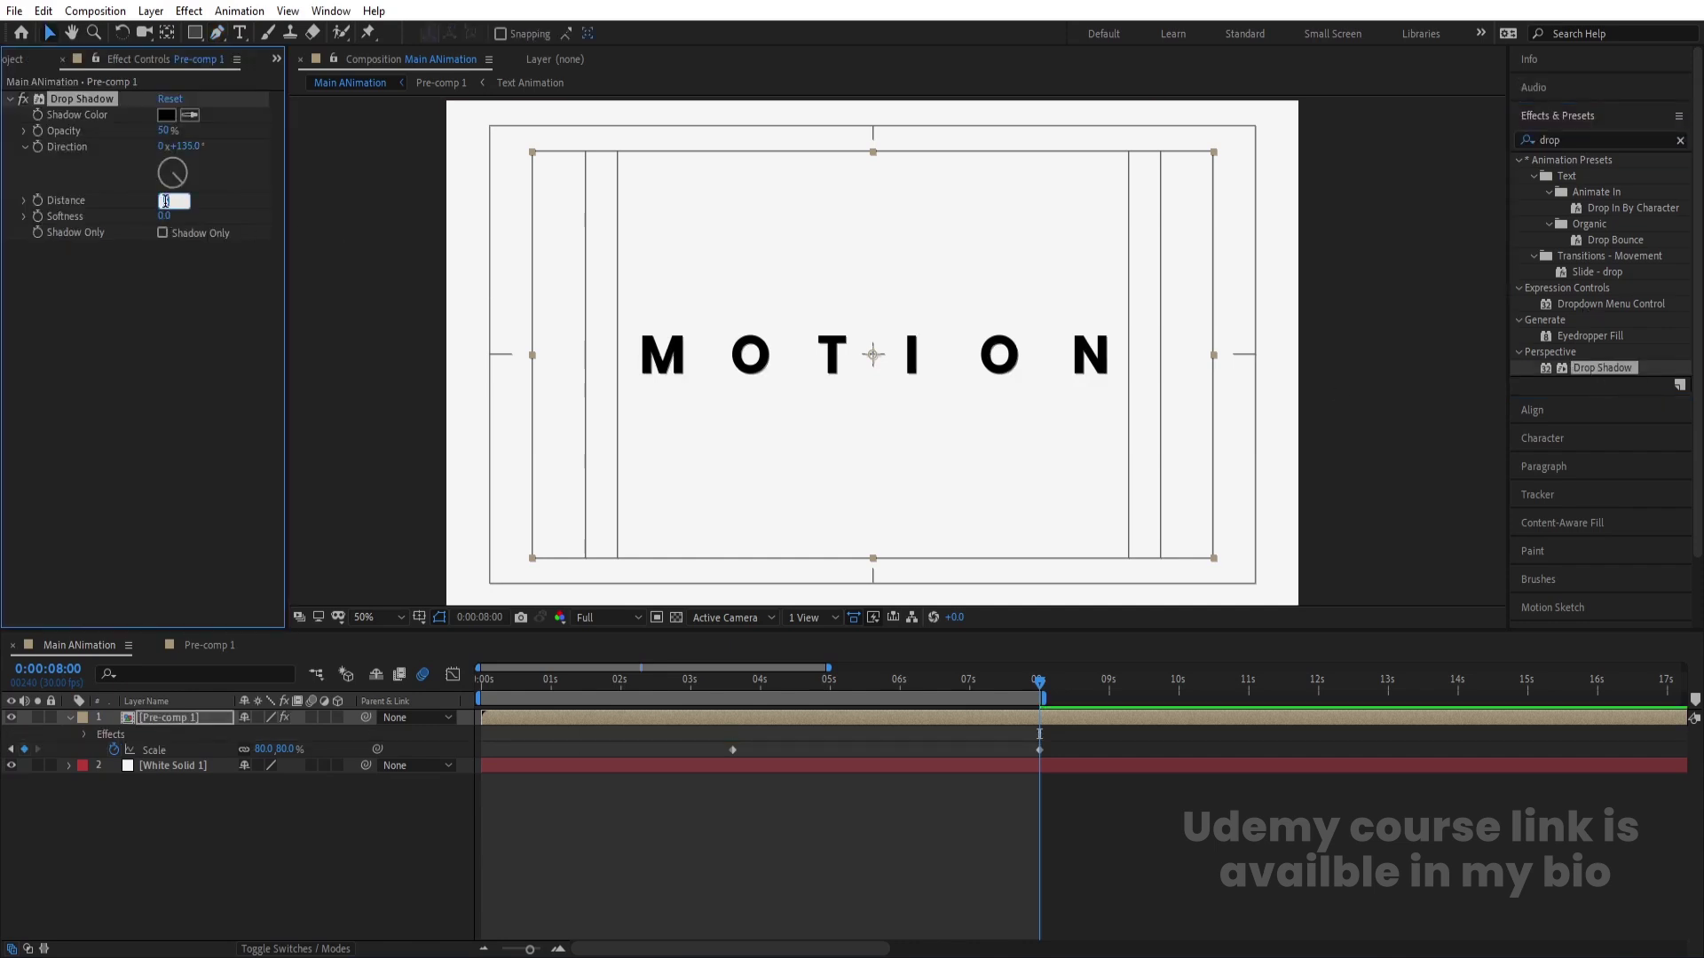
Step: Set Pre-comp 1's Drop Shadow to distance 20, softness 100 and opacity 20%
key("Tab")
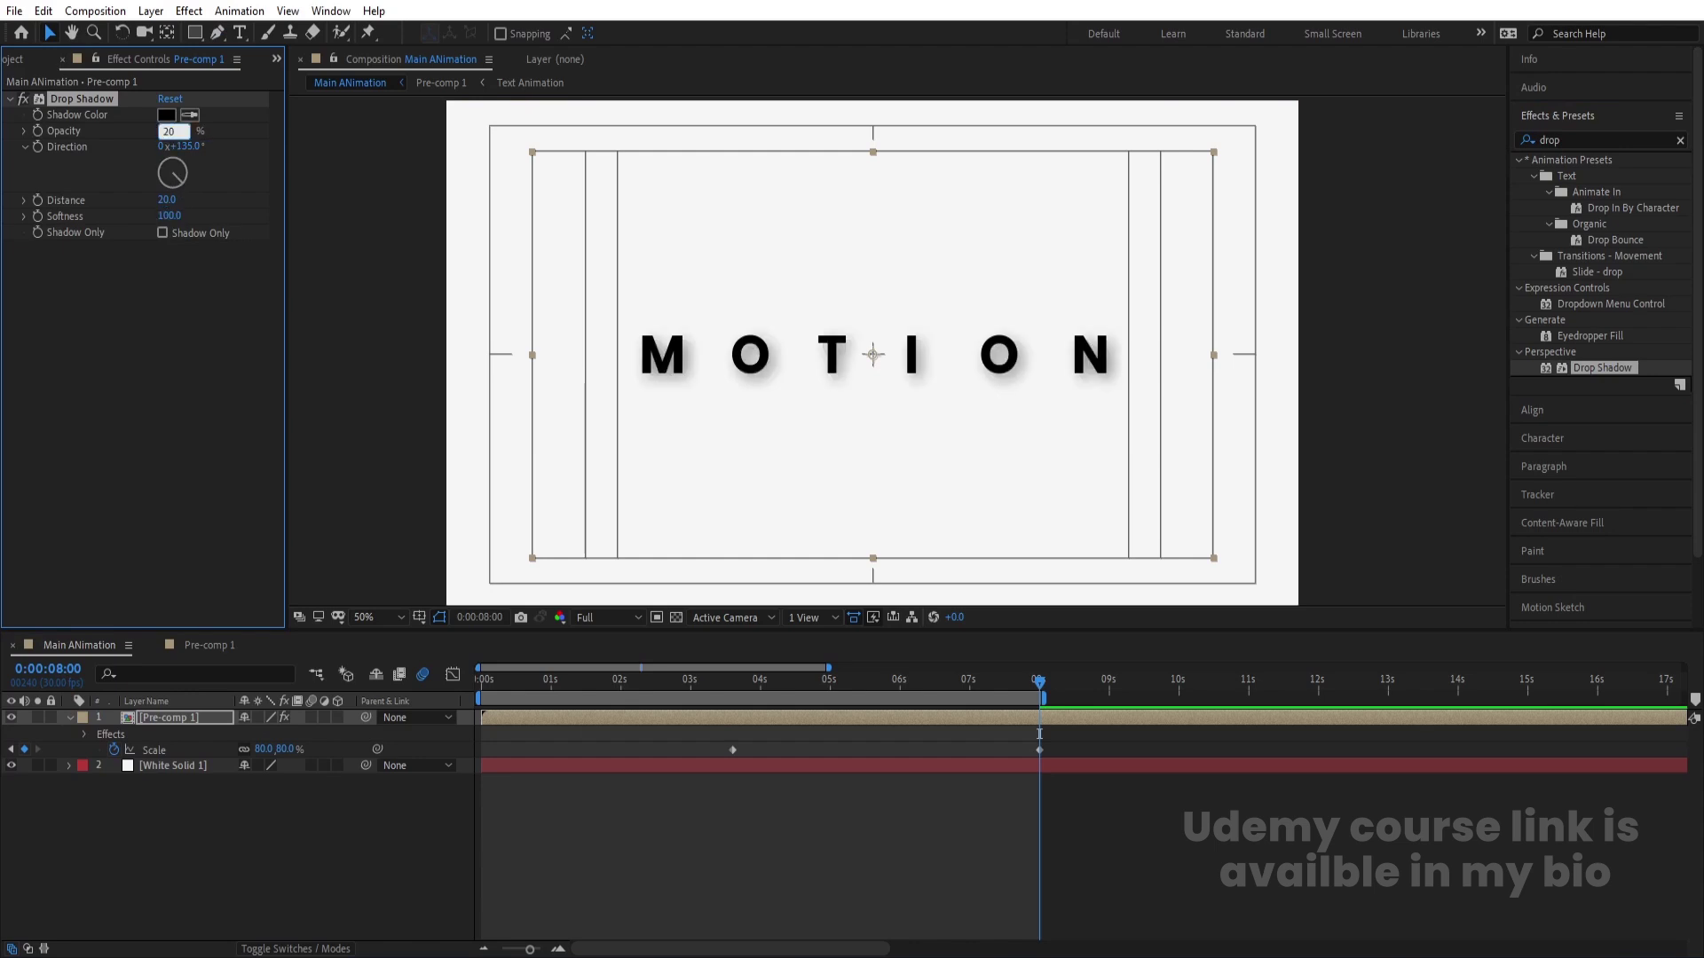
left_click(164, 131)
type("20")
key("Return")
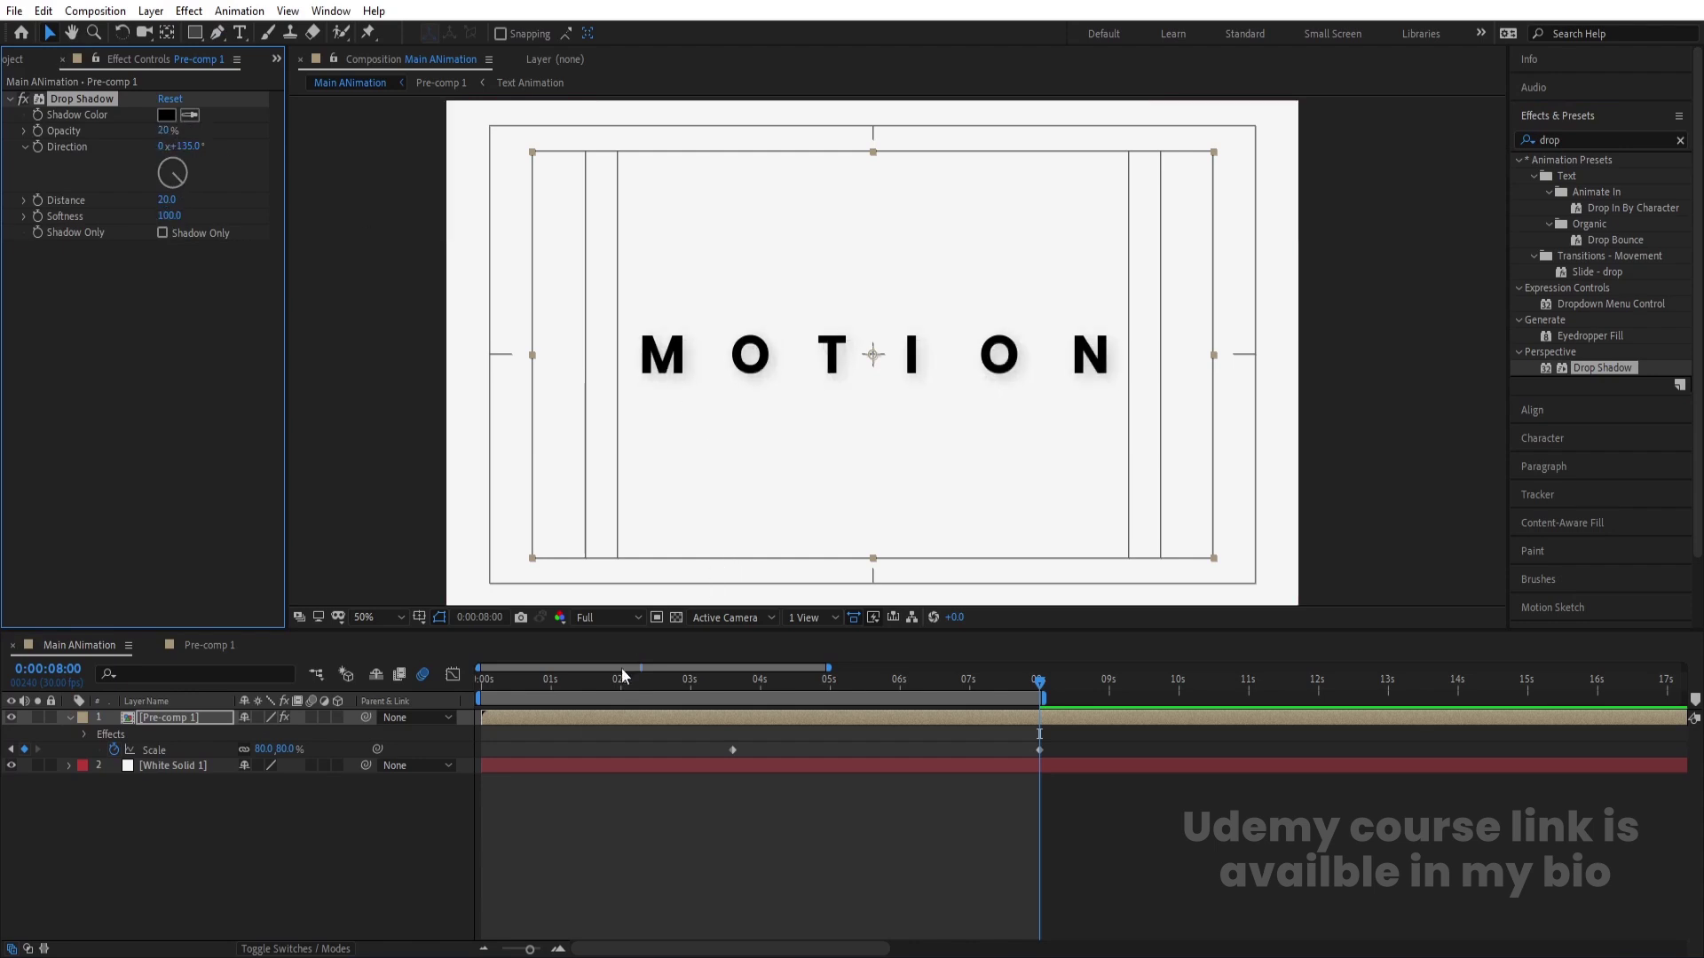
Step: Change the Drop Shadow's color to a muted greyish blue and preview the finished animation from the start
left_click(166, 116)
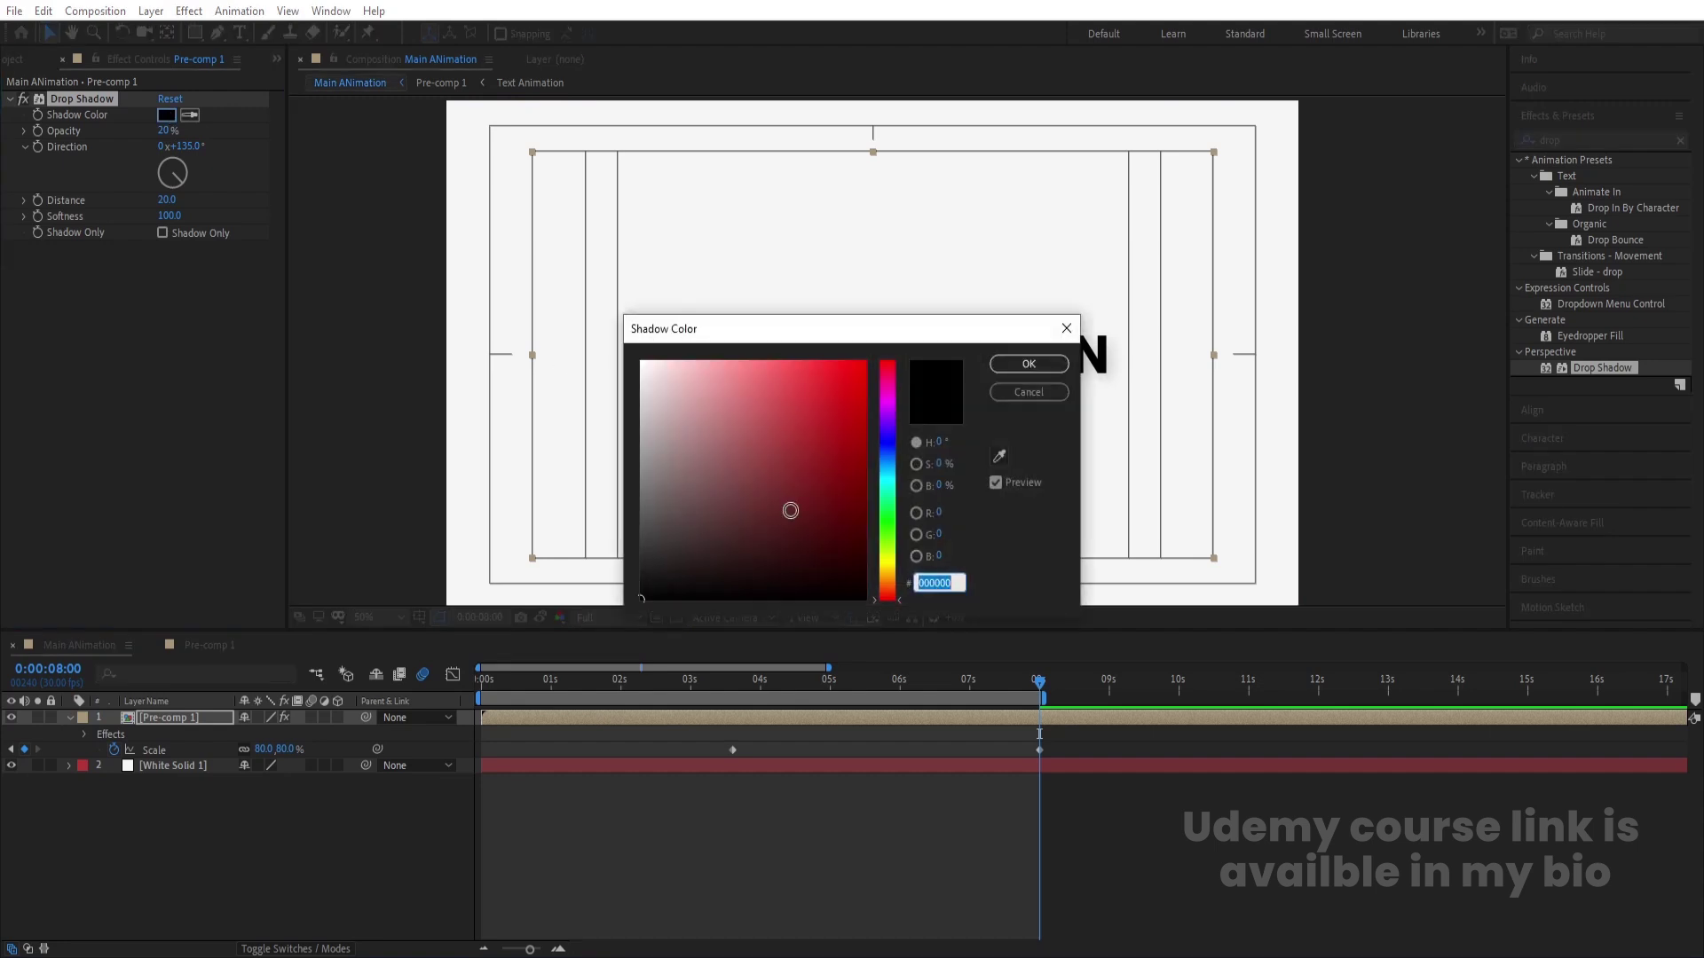
left_click(889, 456)
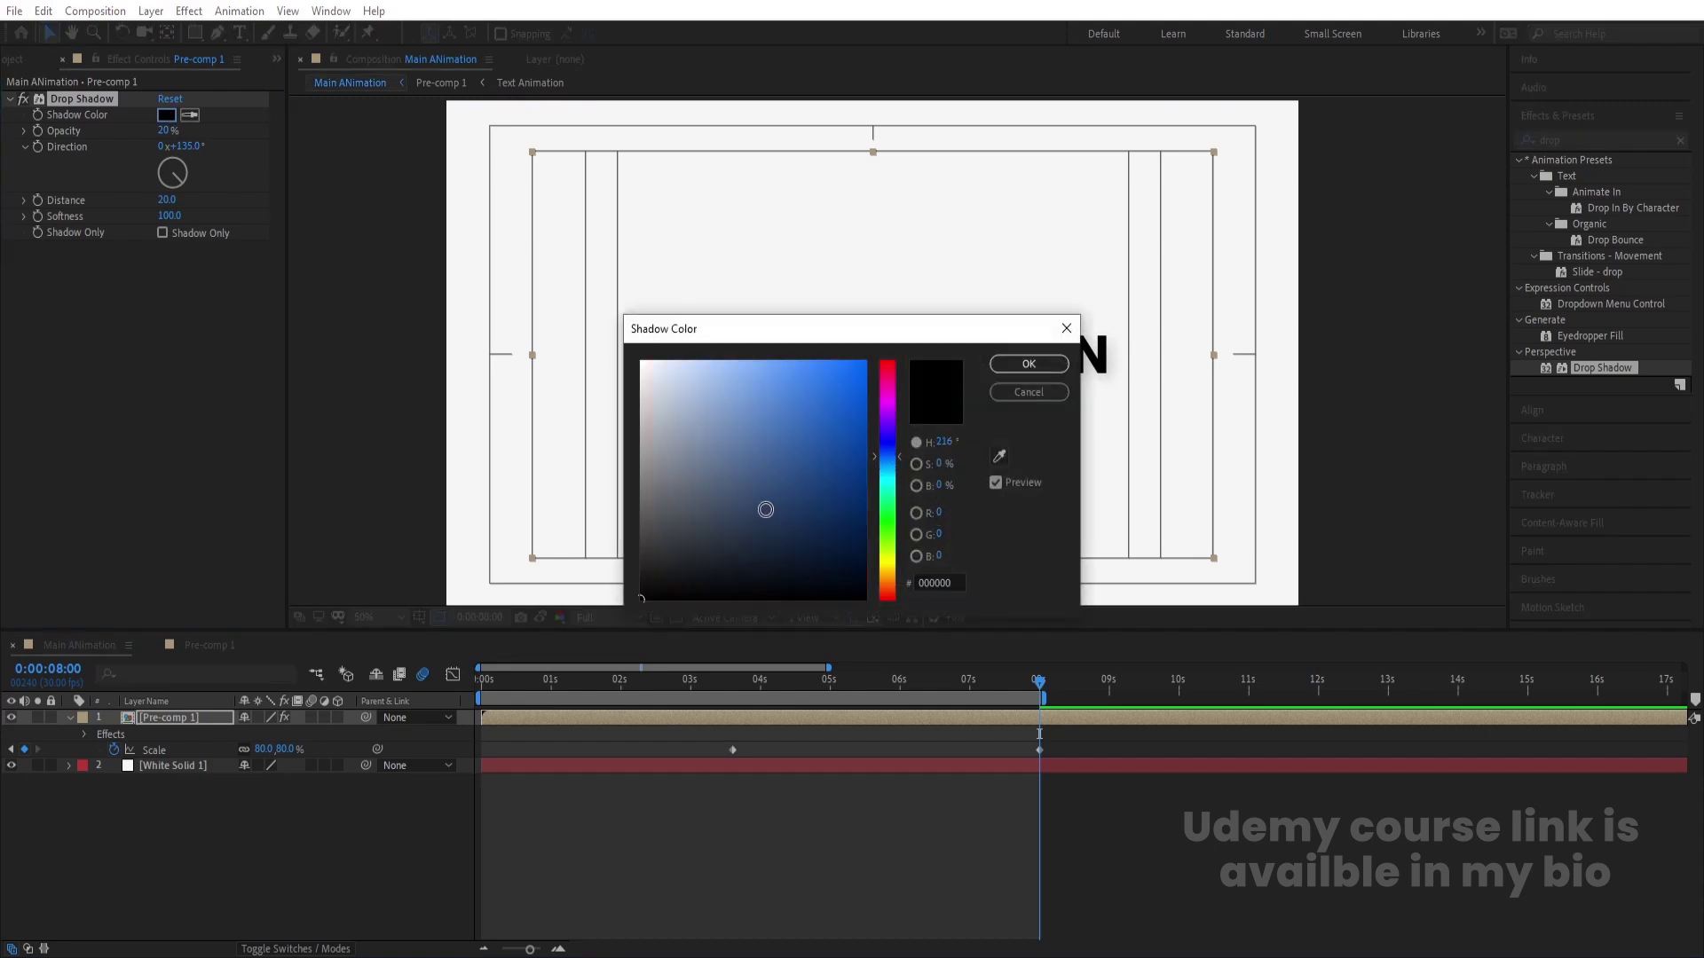
left_click_drag(645, 514, 726, 461)
left_click(1028, 364)
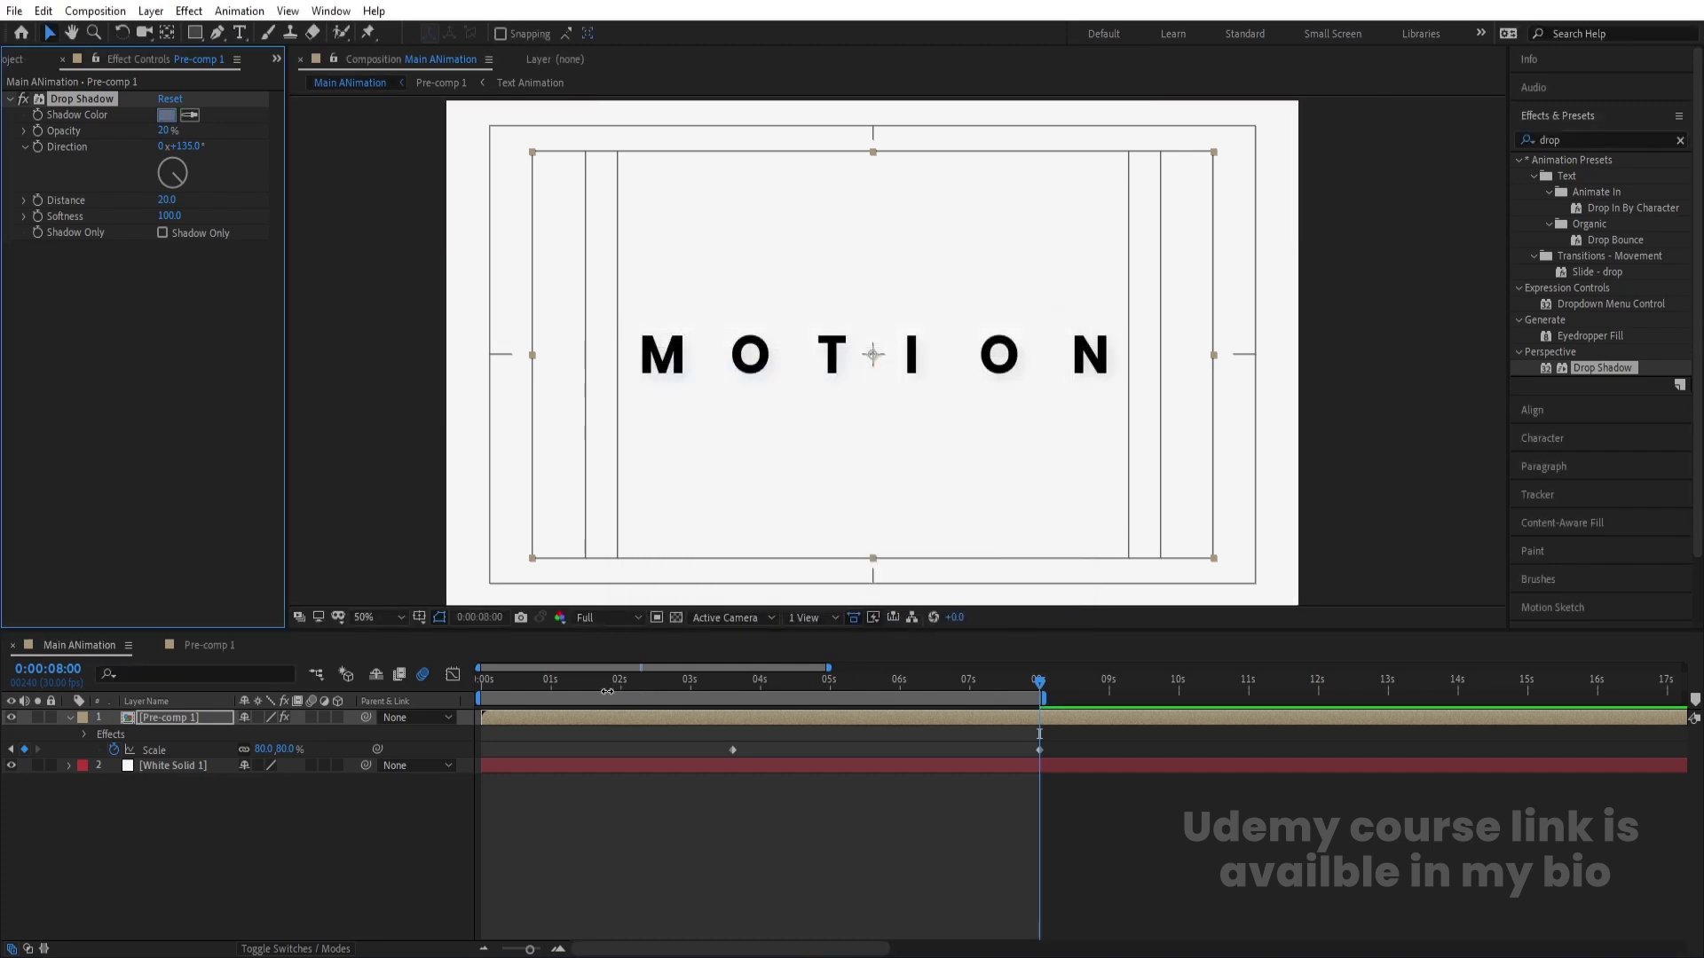
key("space")
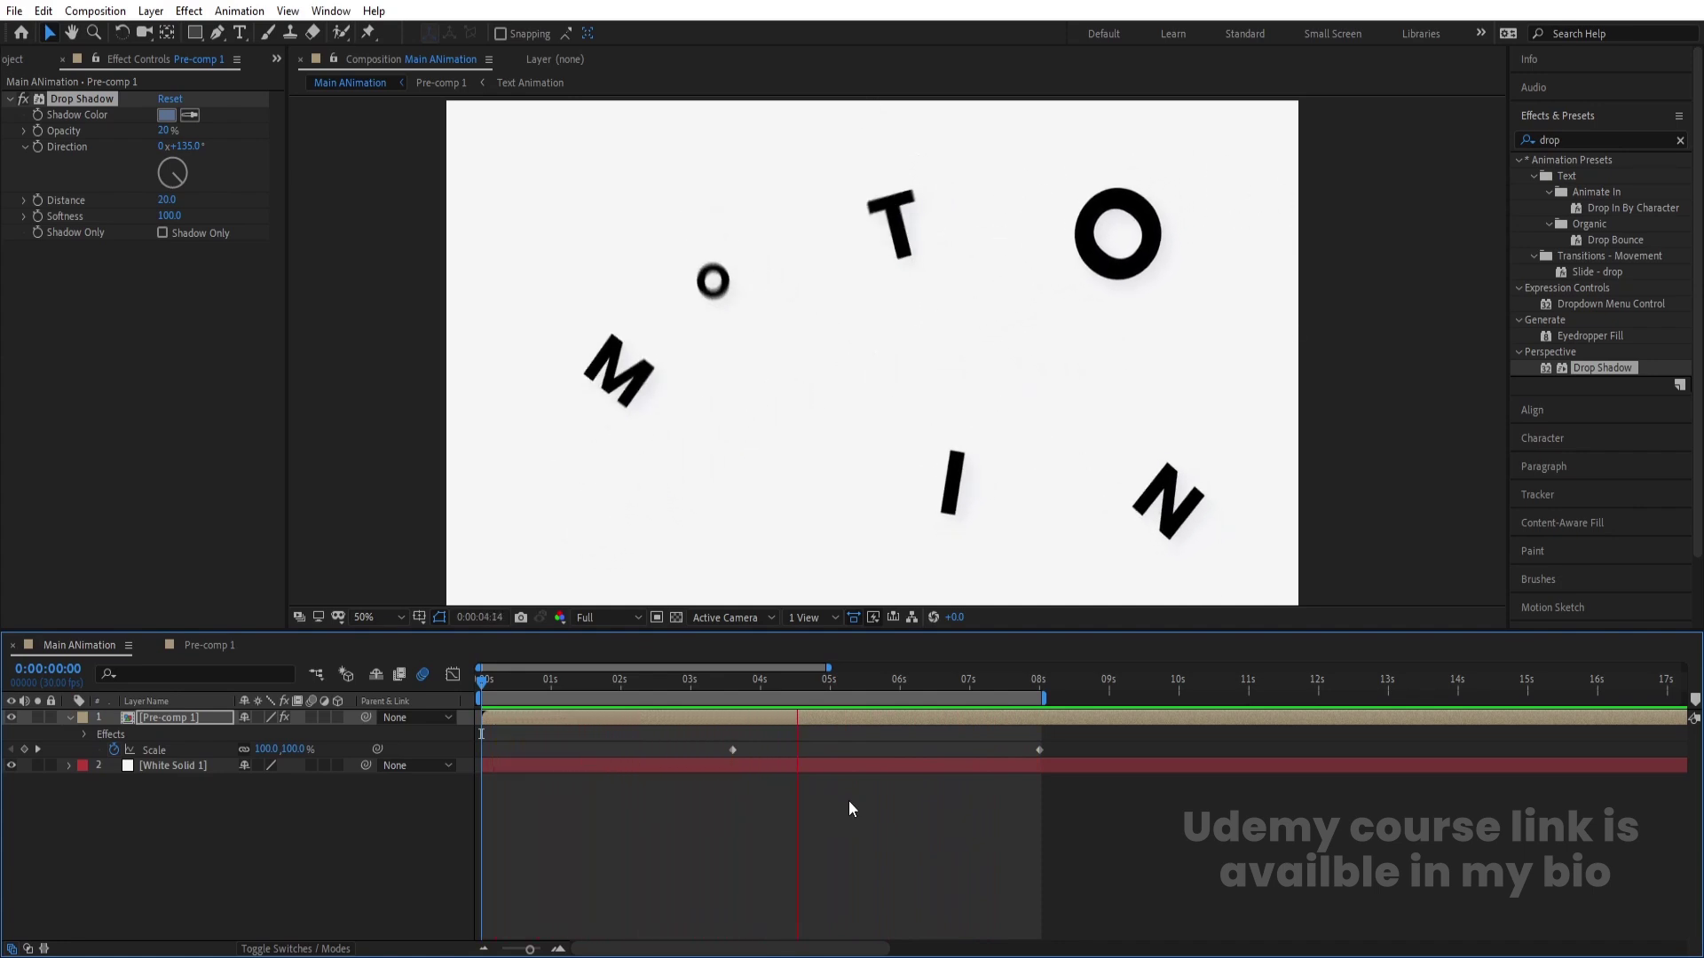
key("space")
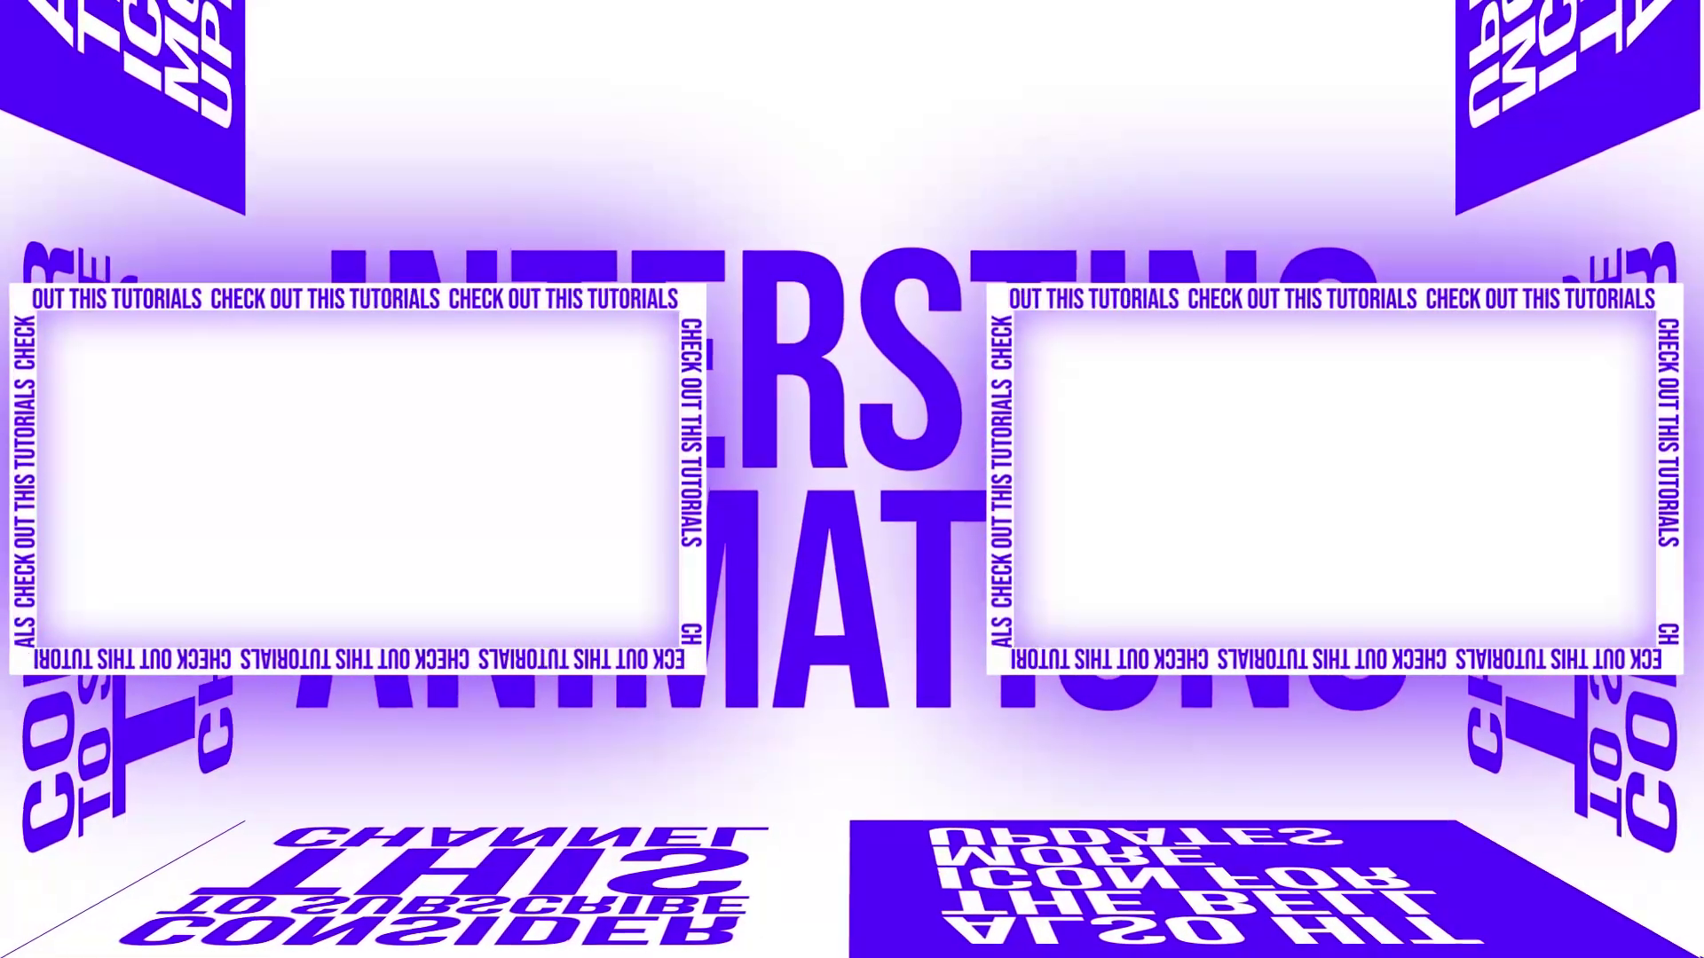